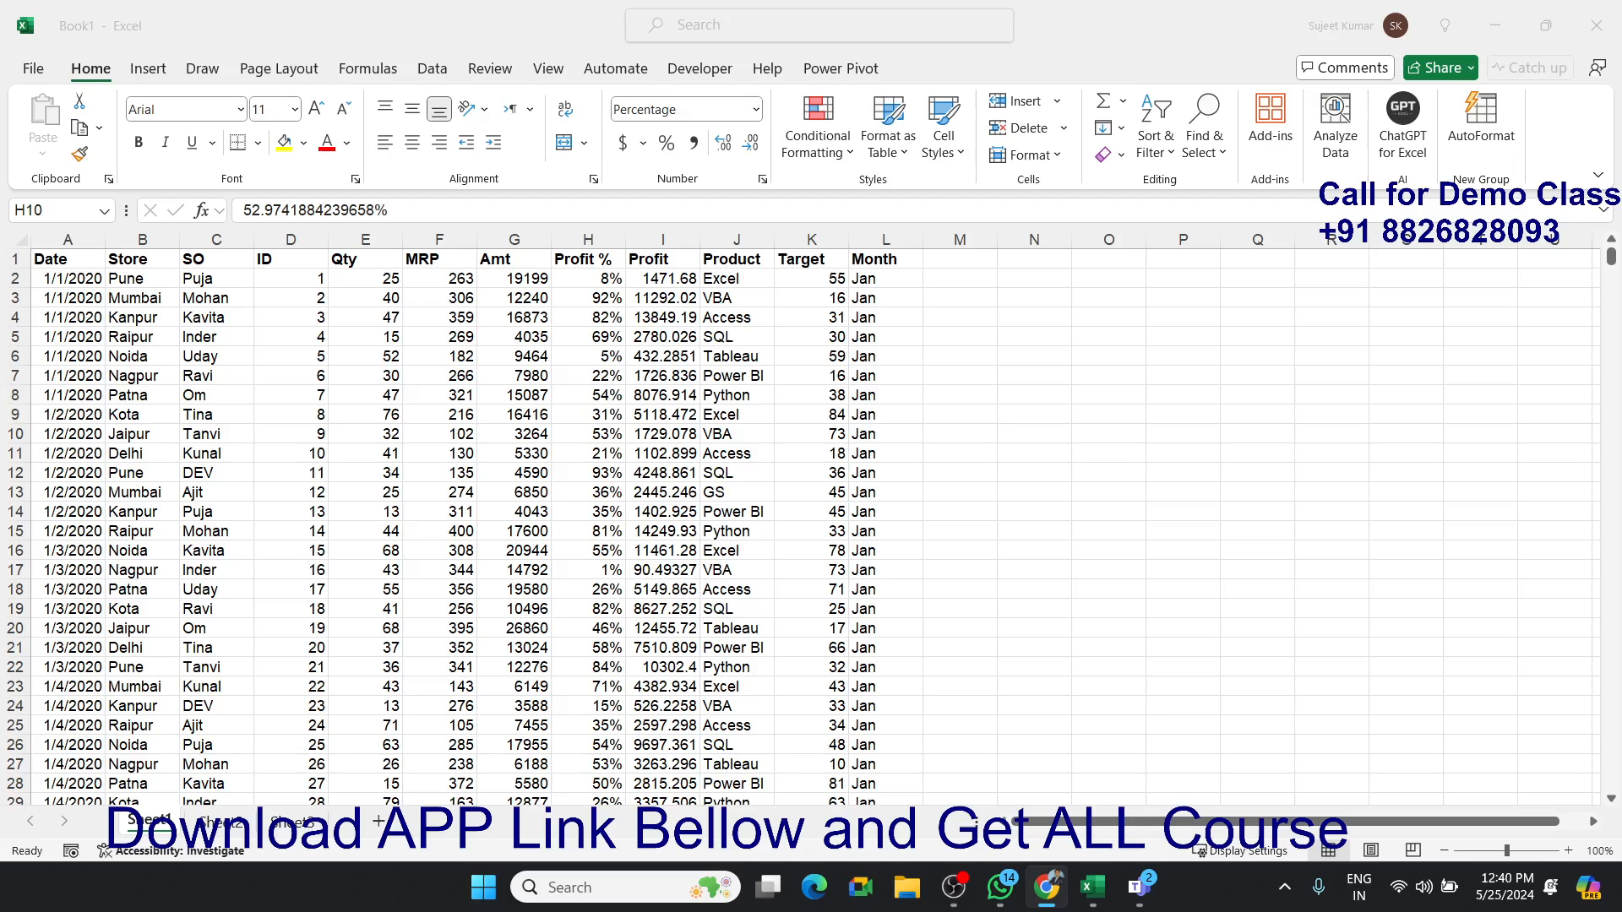
click(657, 416)
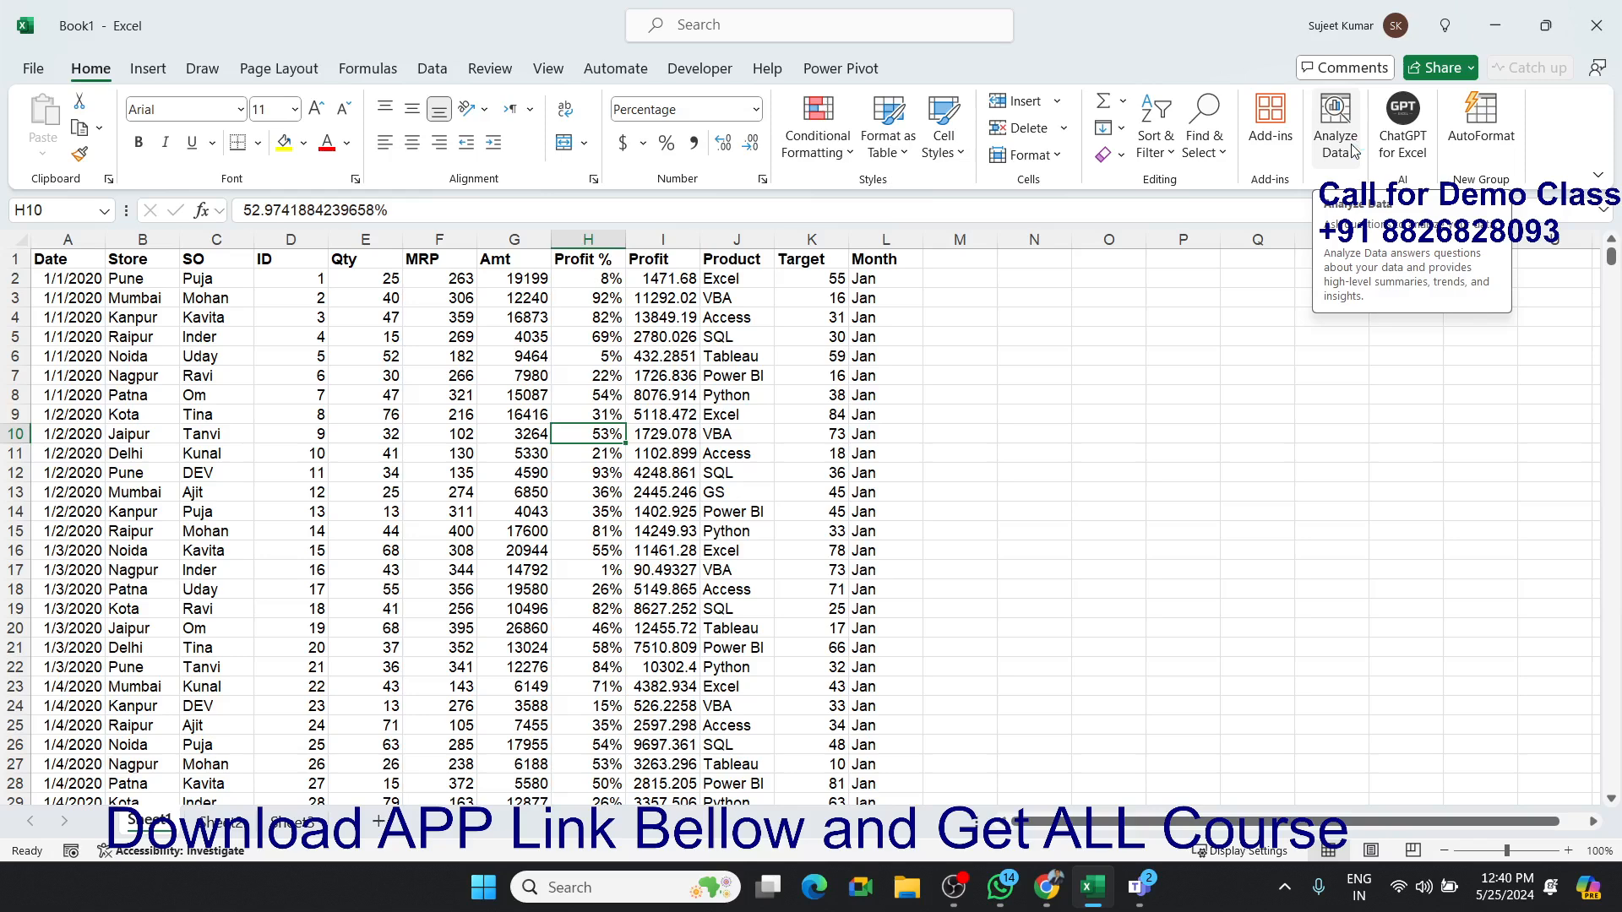
click(687, 431)
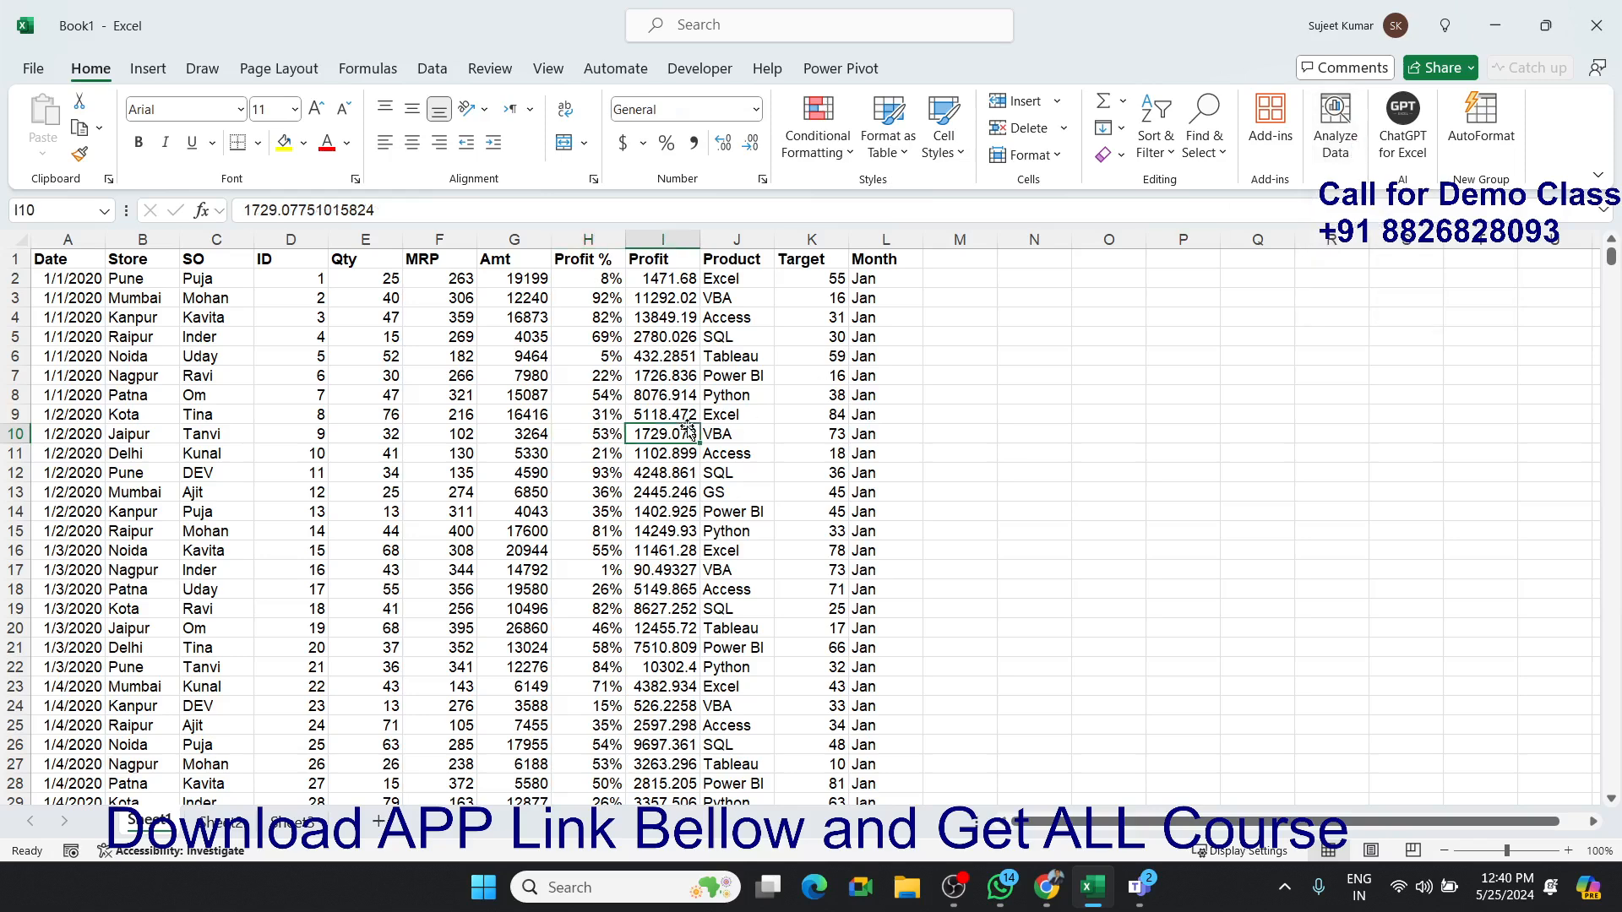
click(777, 414)
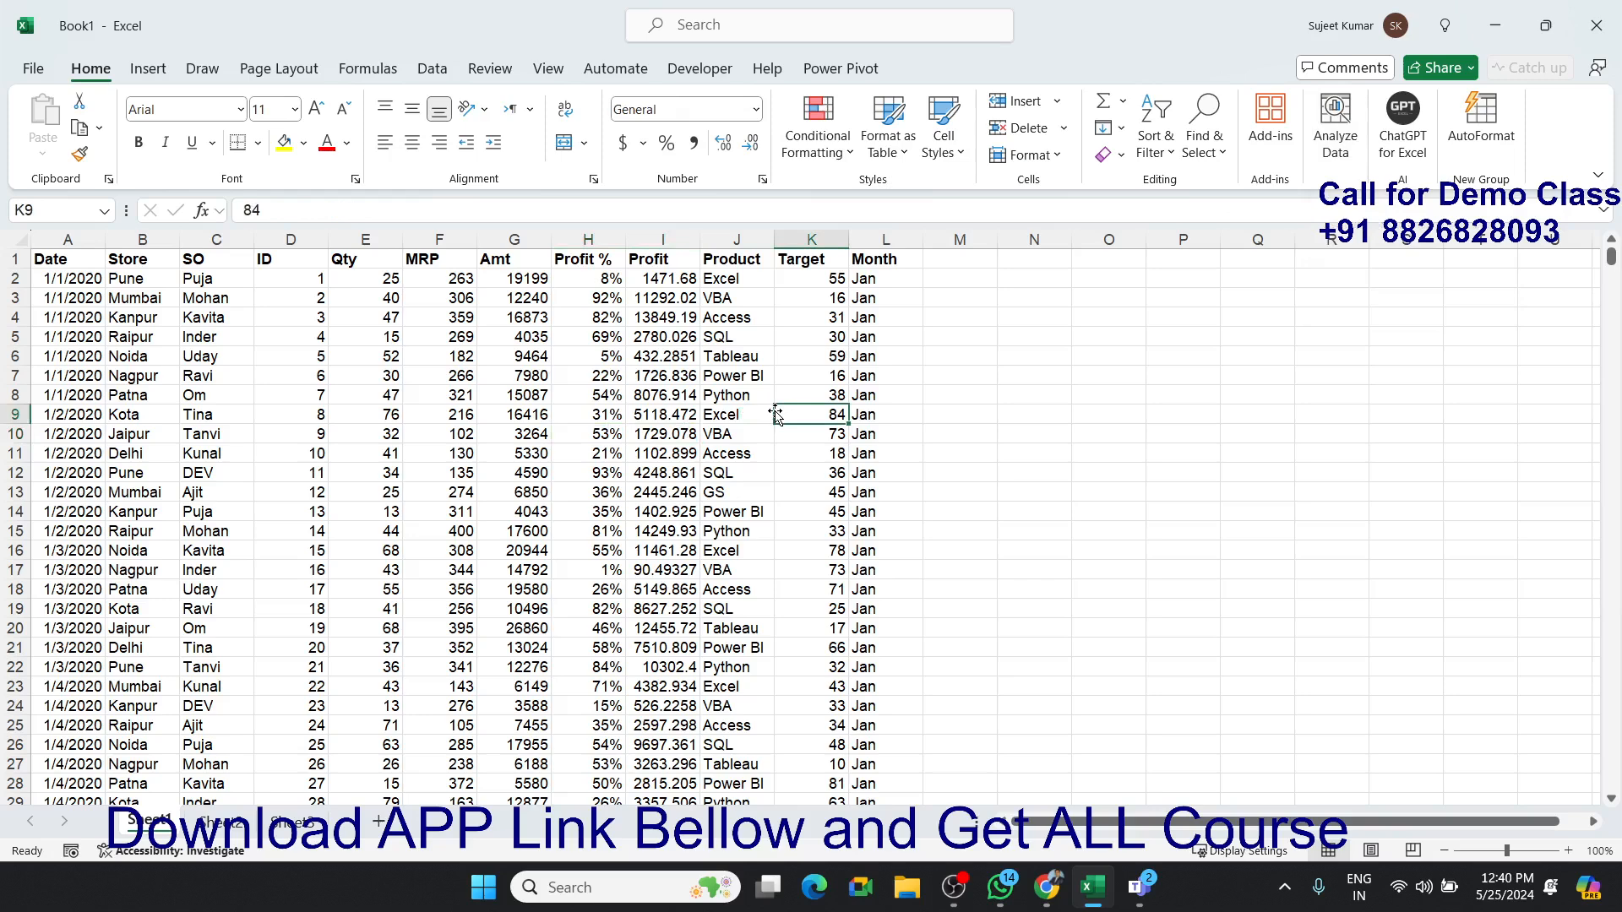
click(124, 239)
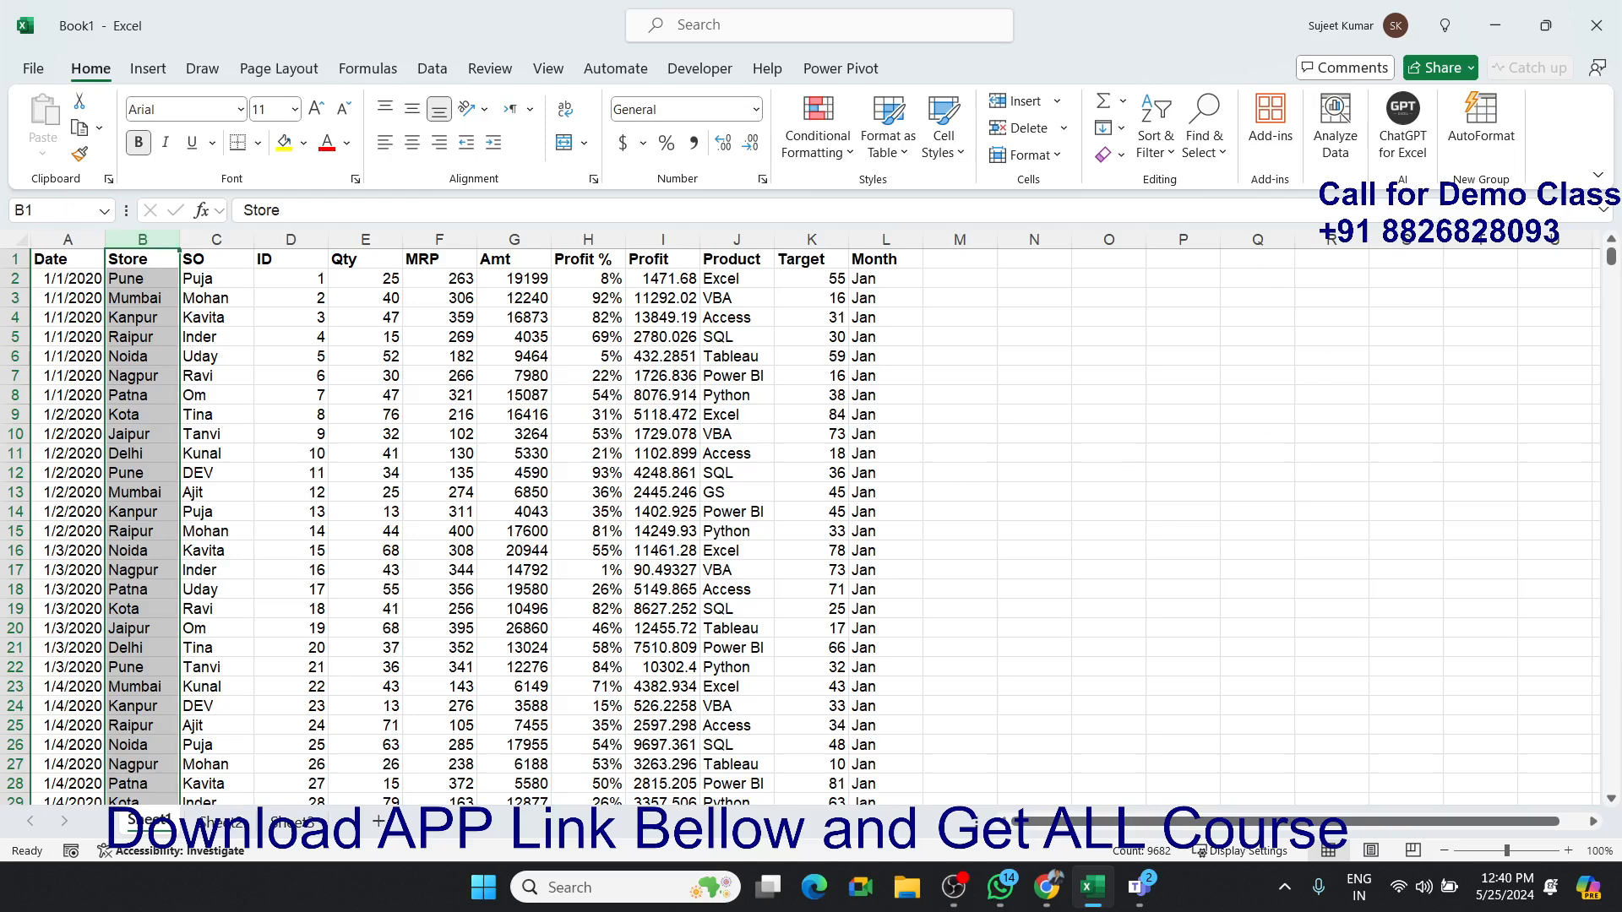
key(alt+Tab)
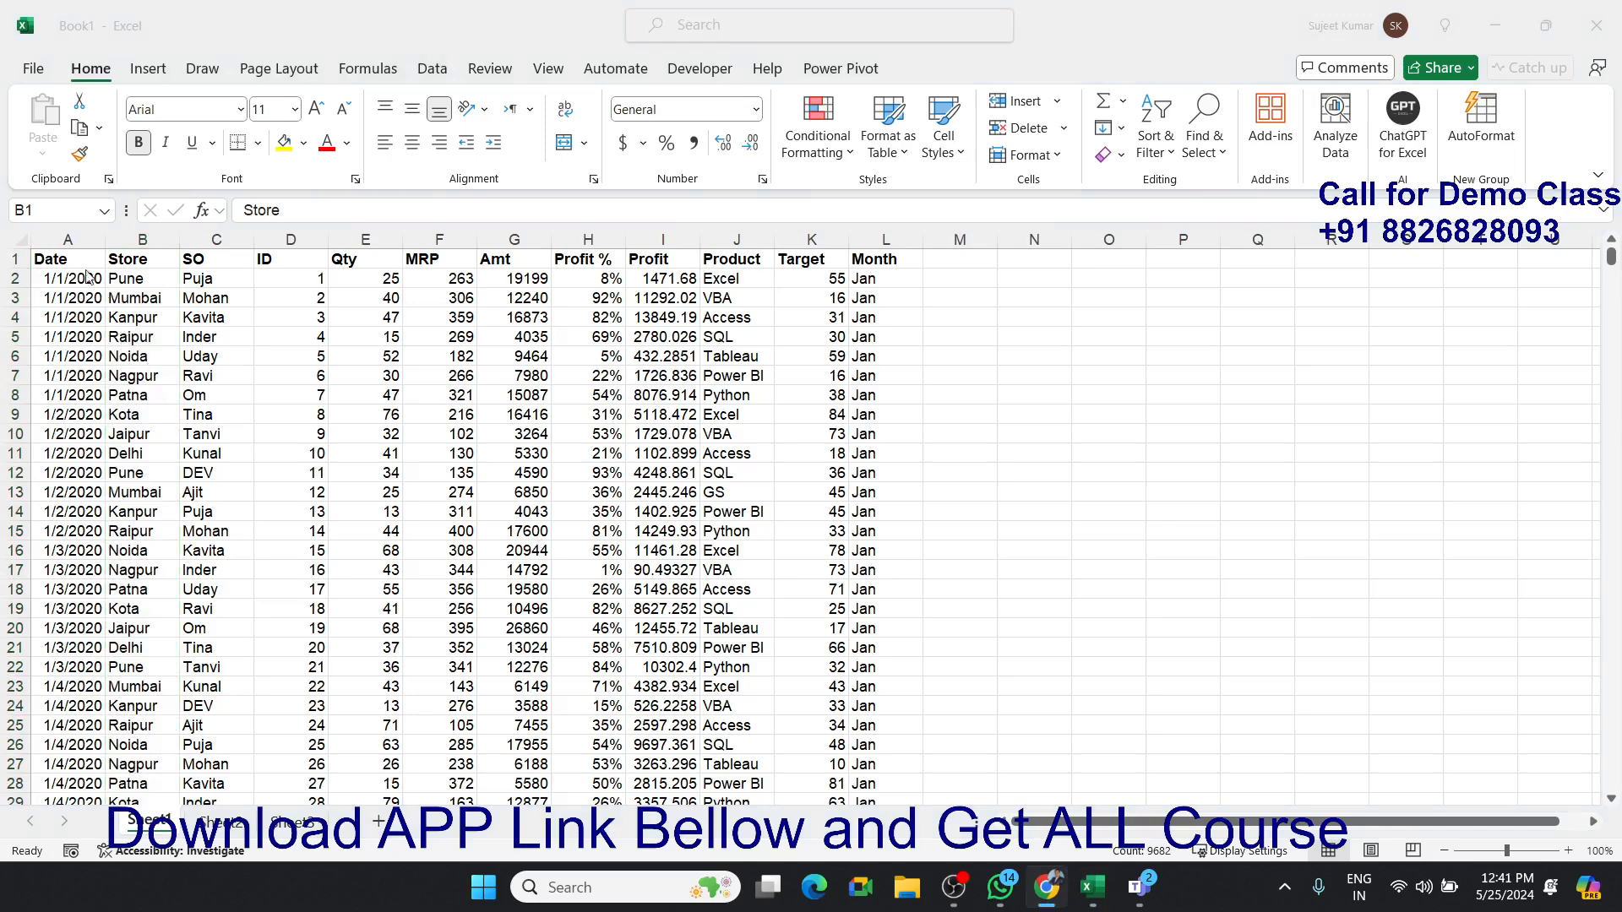
Examine the columns of the sales data from Date through Month, focusing on the SO and Qty columns.
click(68, 240)
click(142, 239)
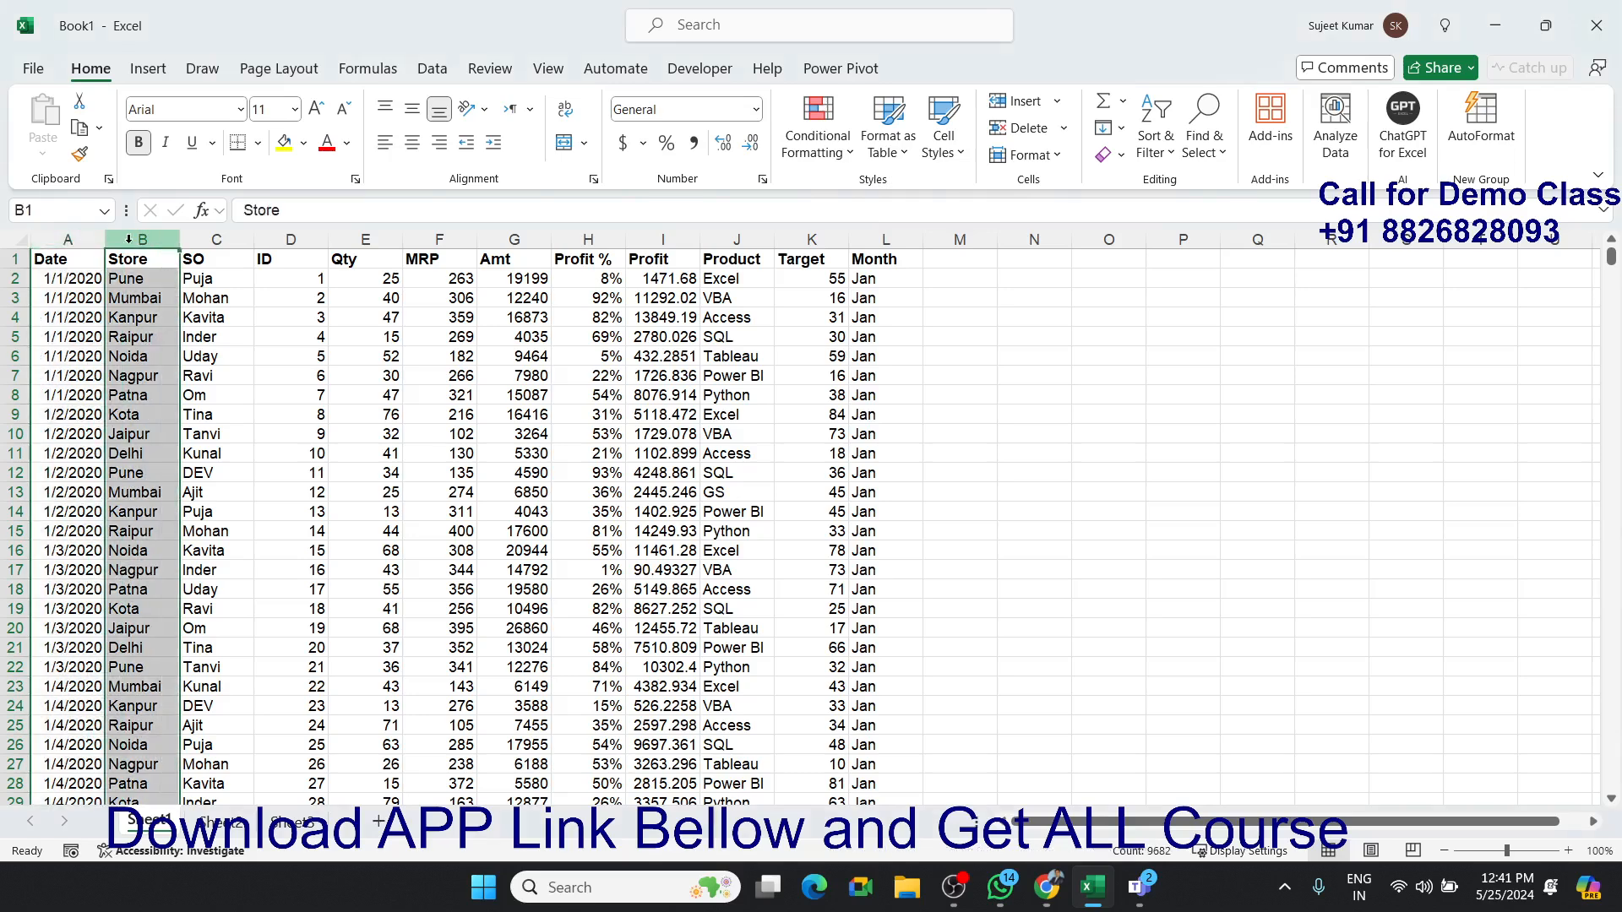
click(196, 236)
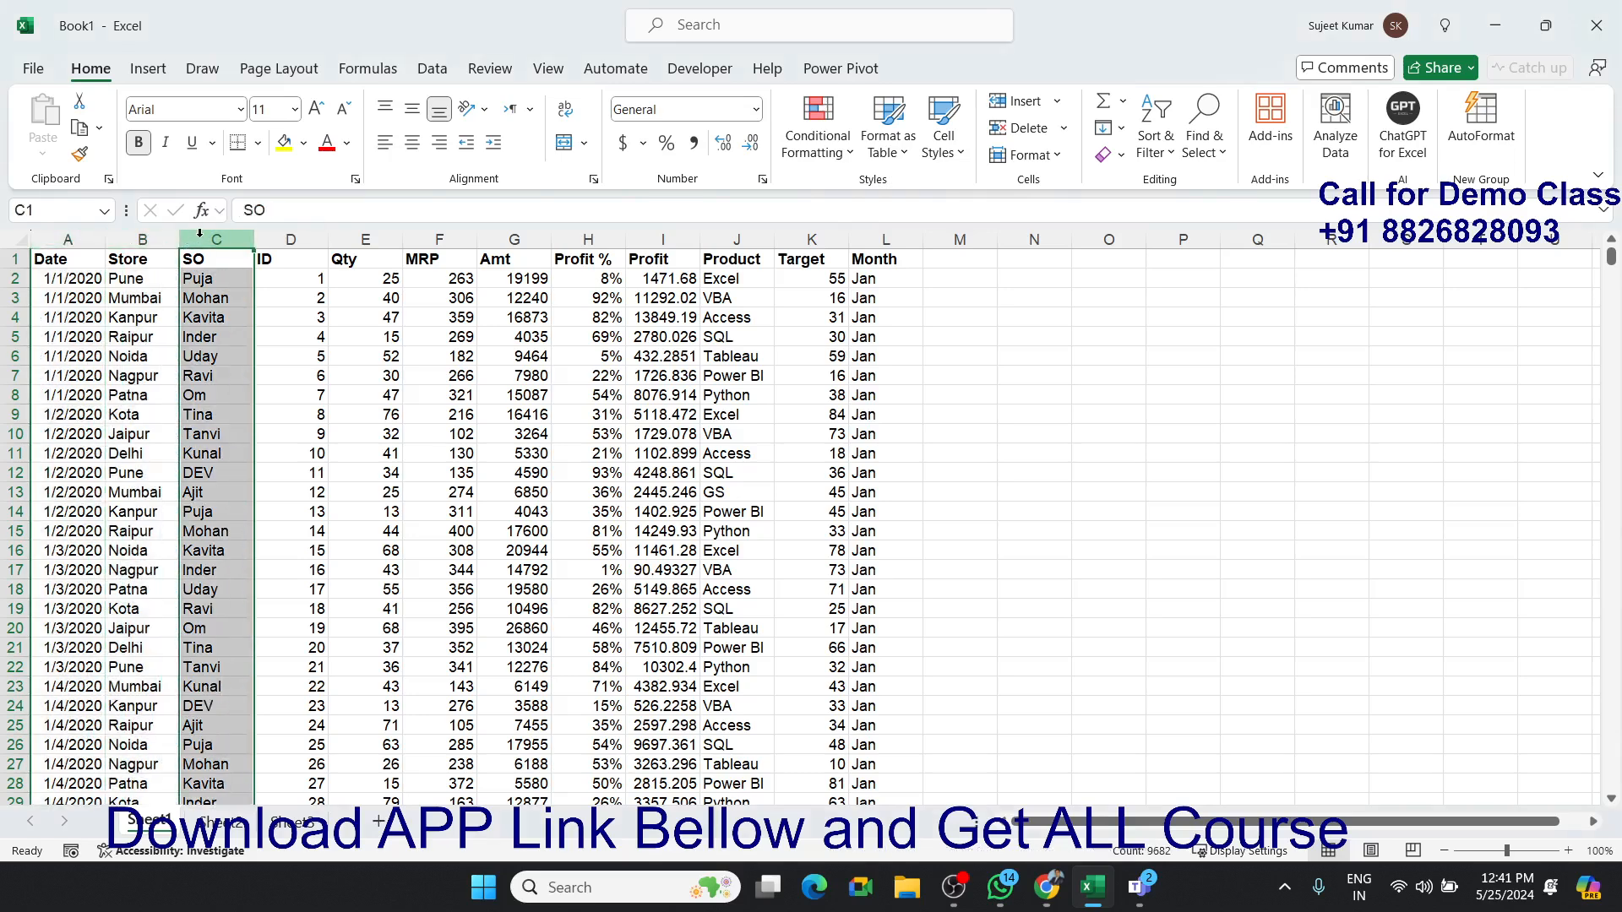
click(285, 238)
click(360, 242)
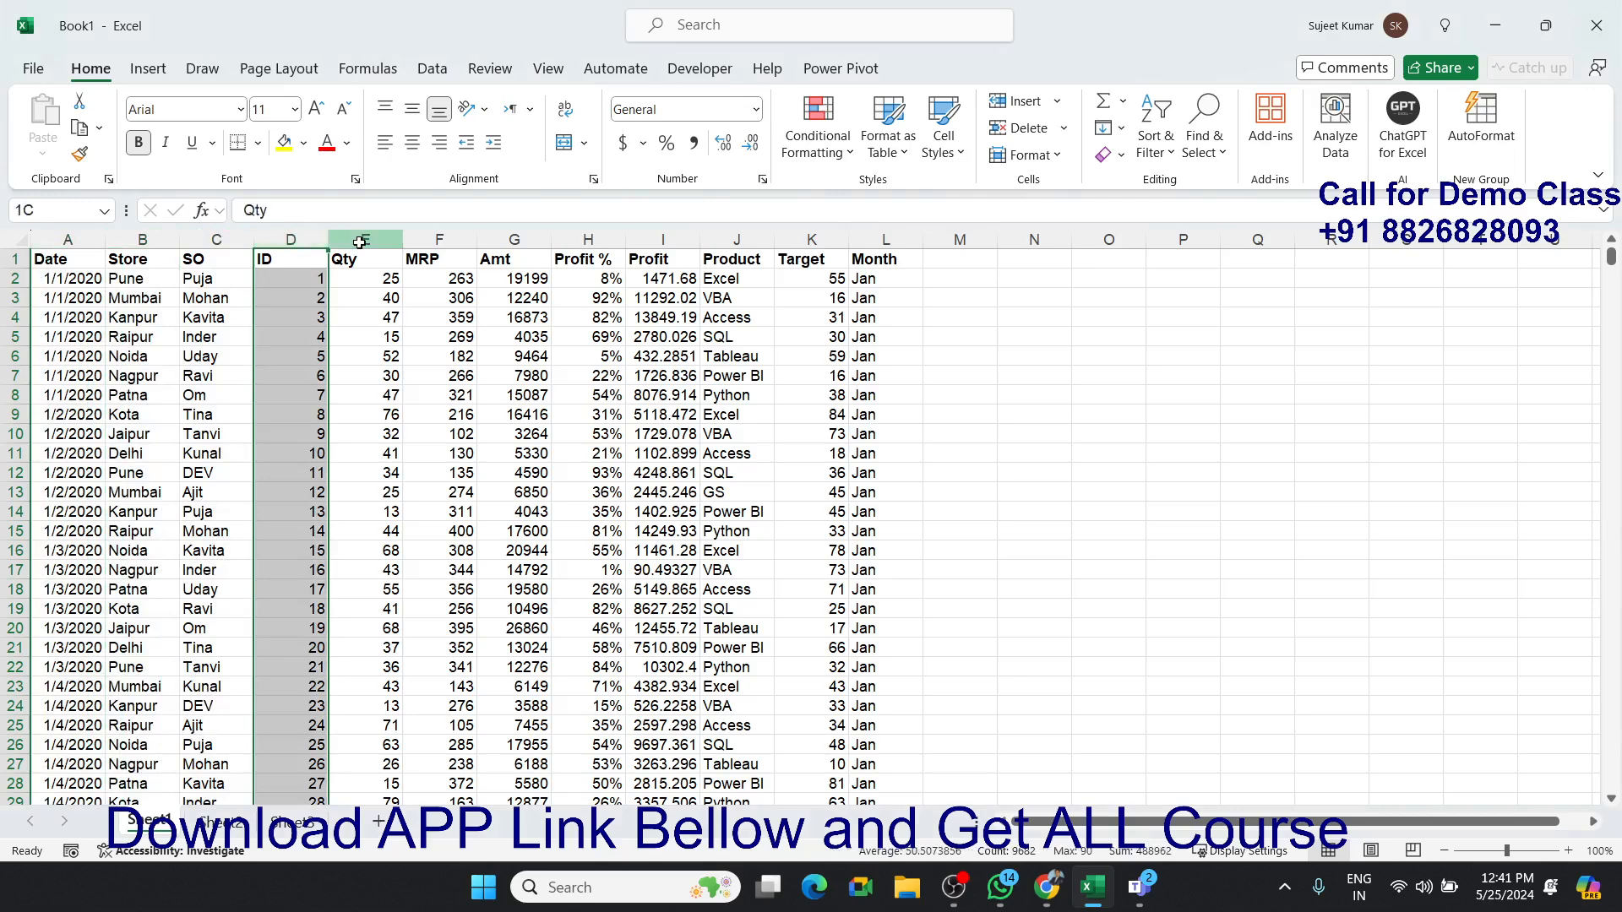
click(435, 240)
click(511, 241)
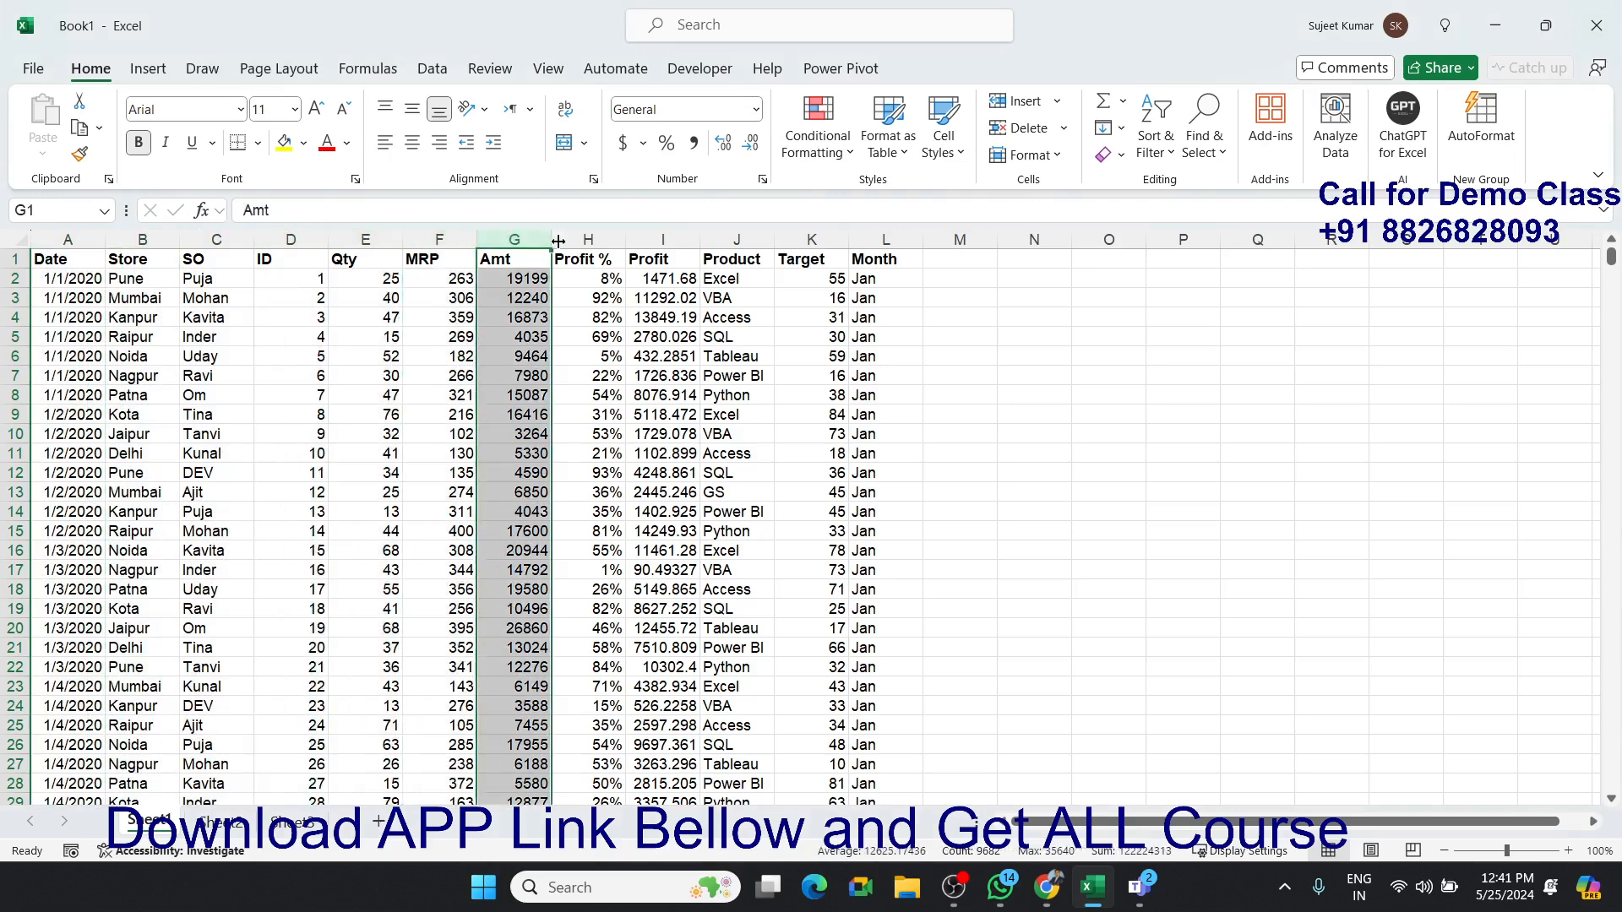
click(573, 240)
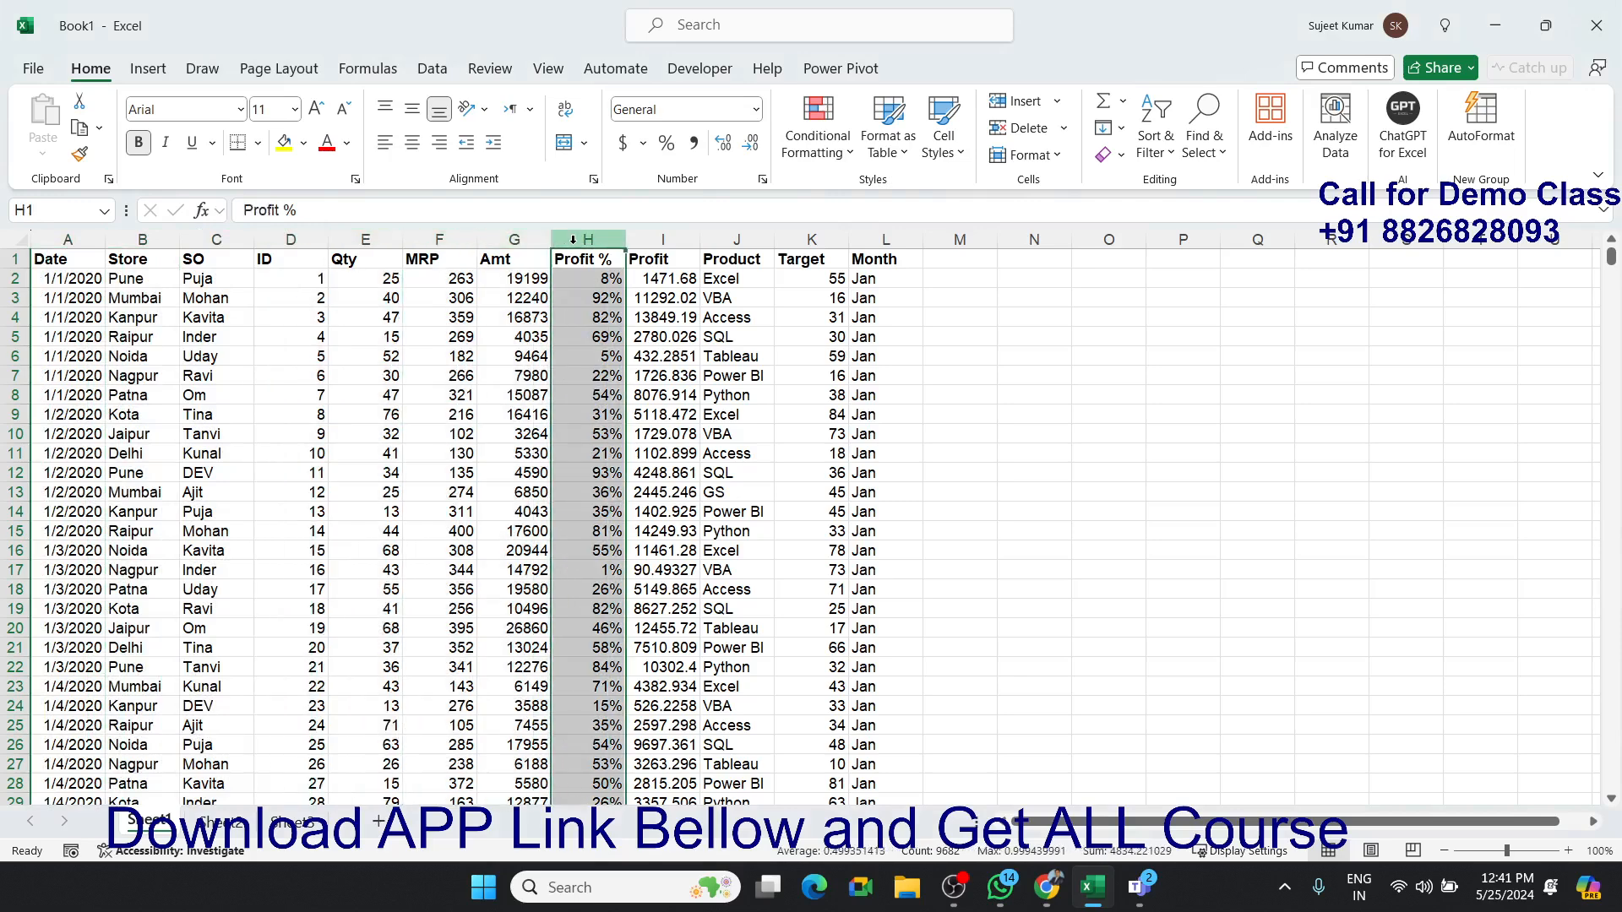
click(663, 240)
click(739, 240)
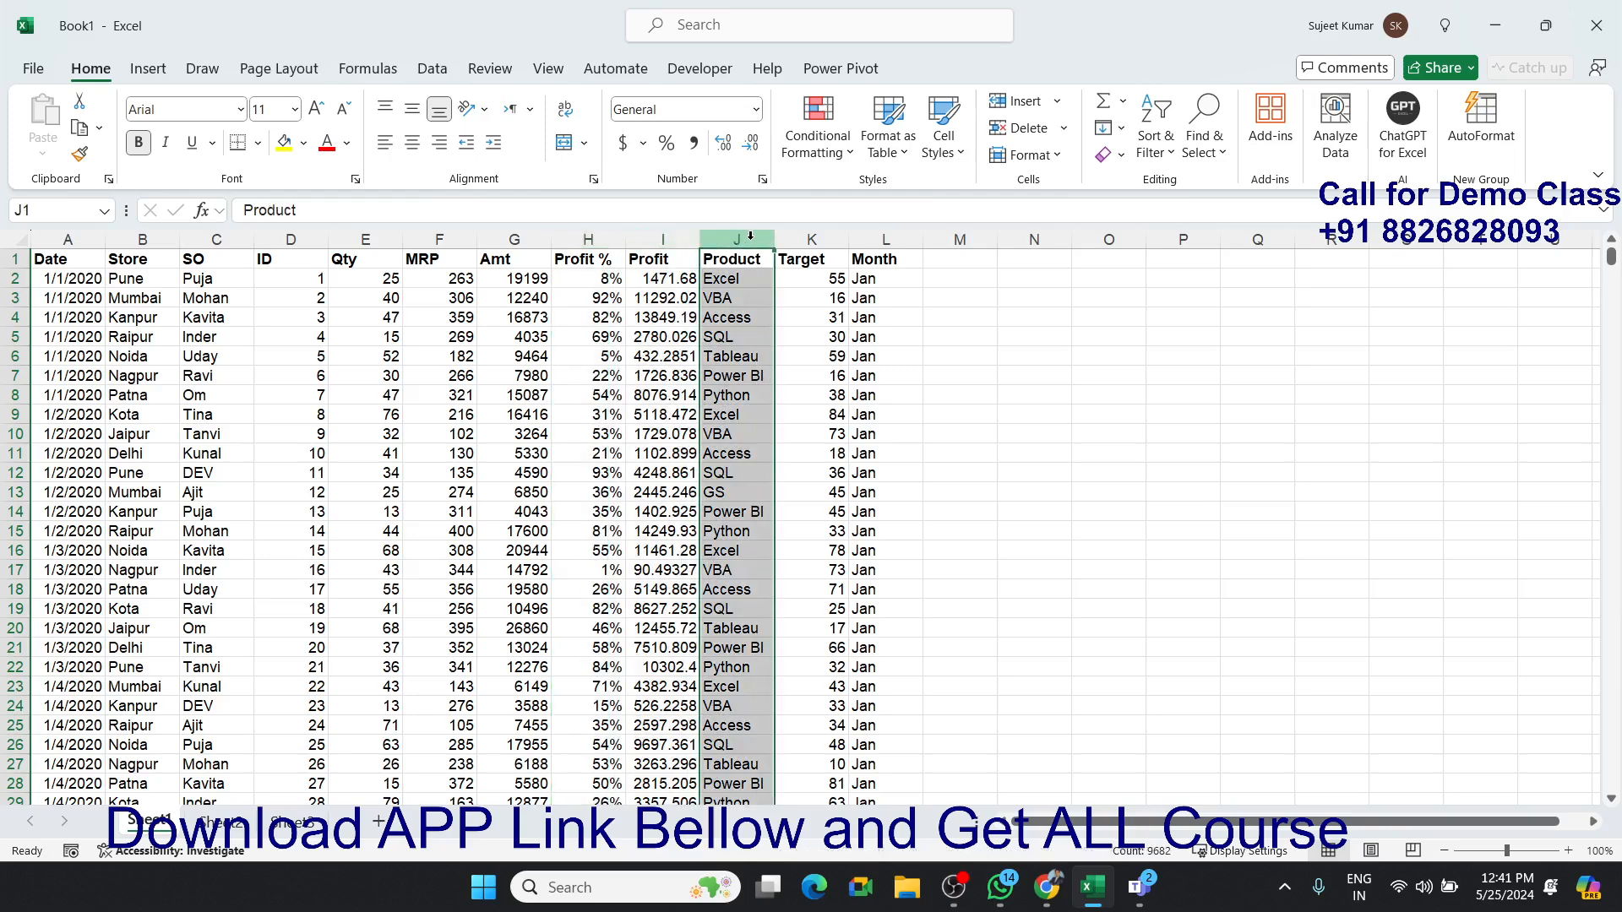
click(813, 240)
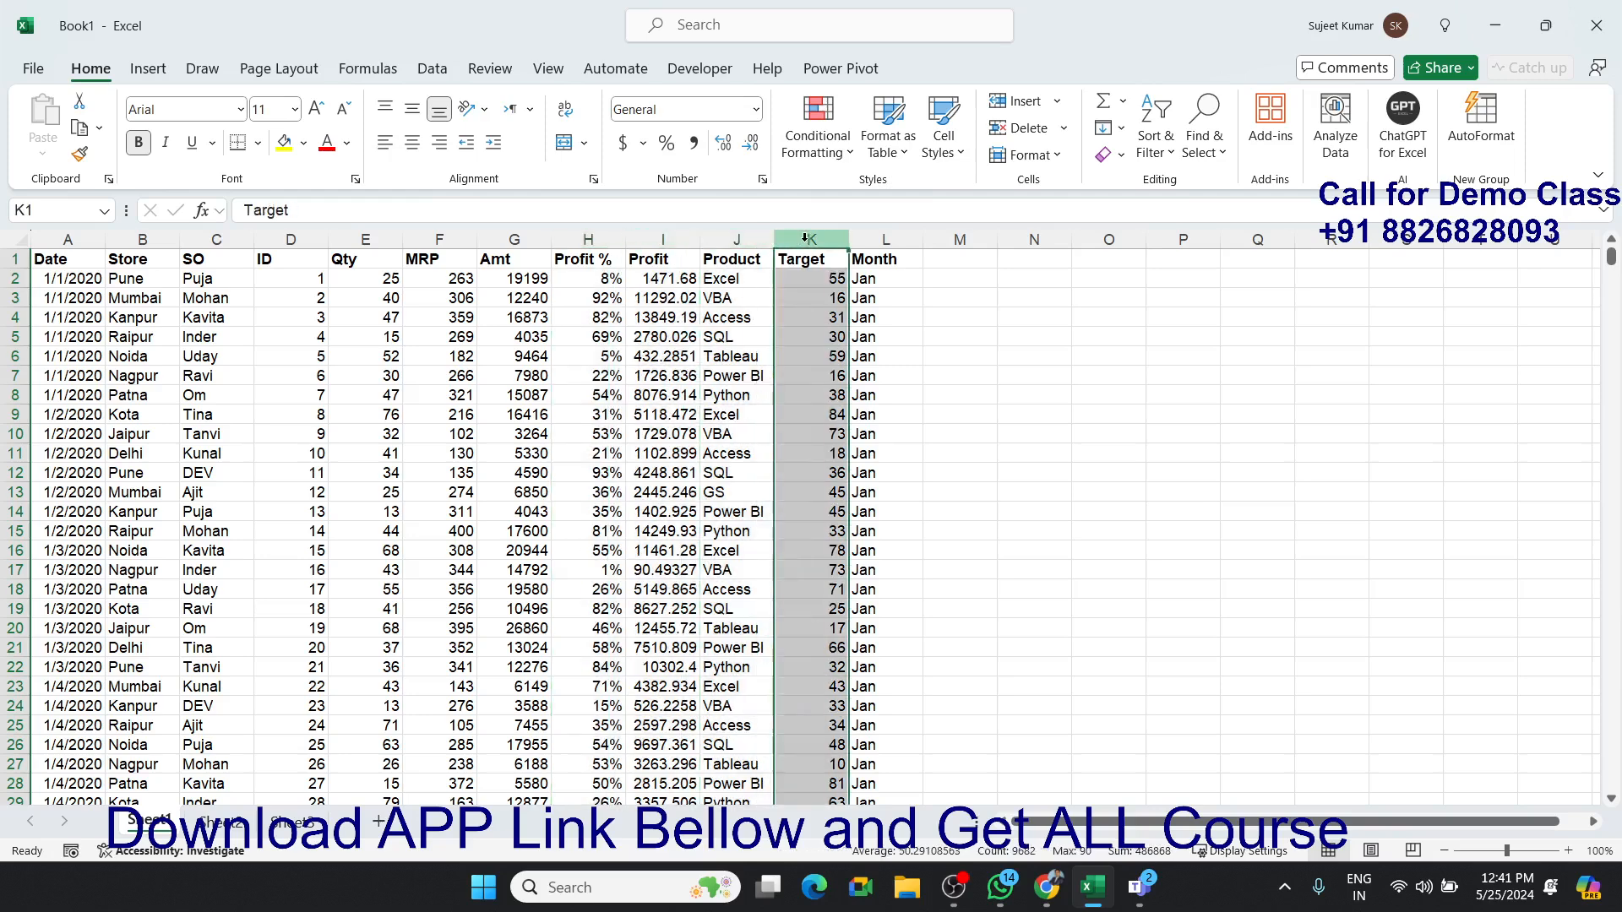
click(853, 240)
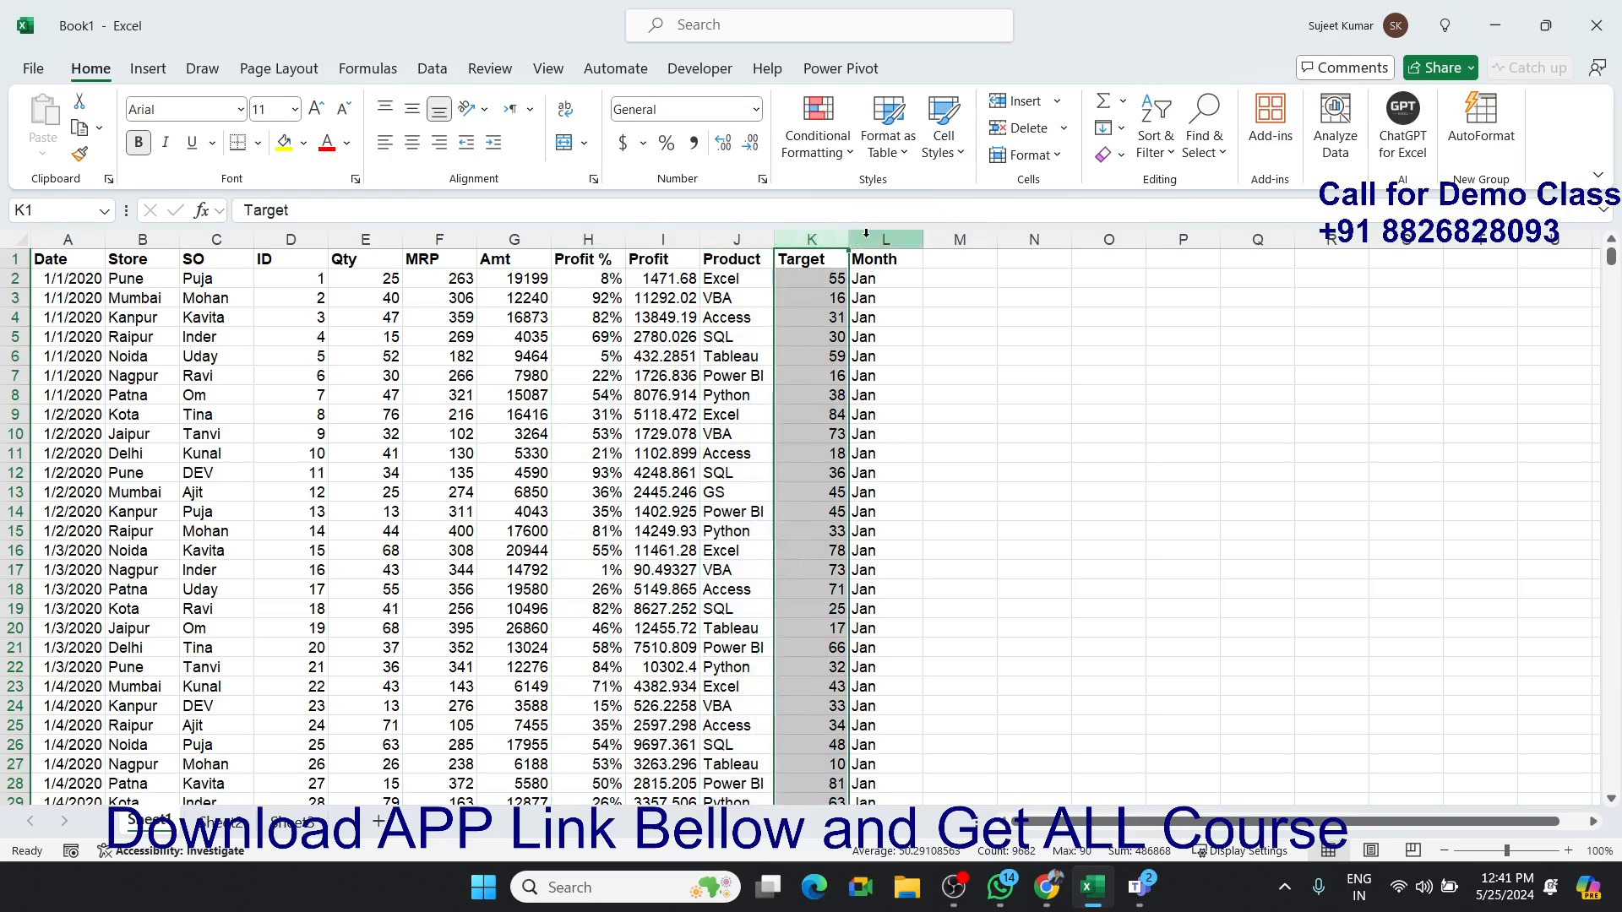
click(873, 237)
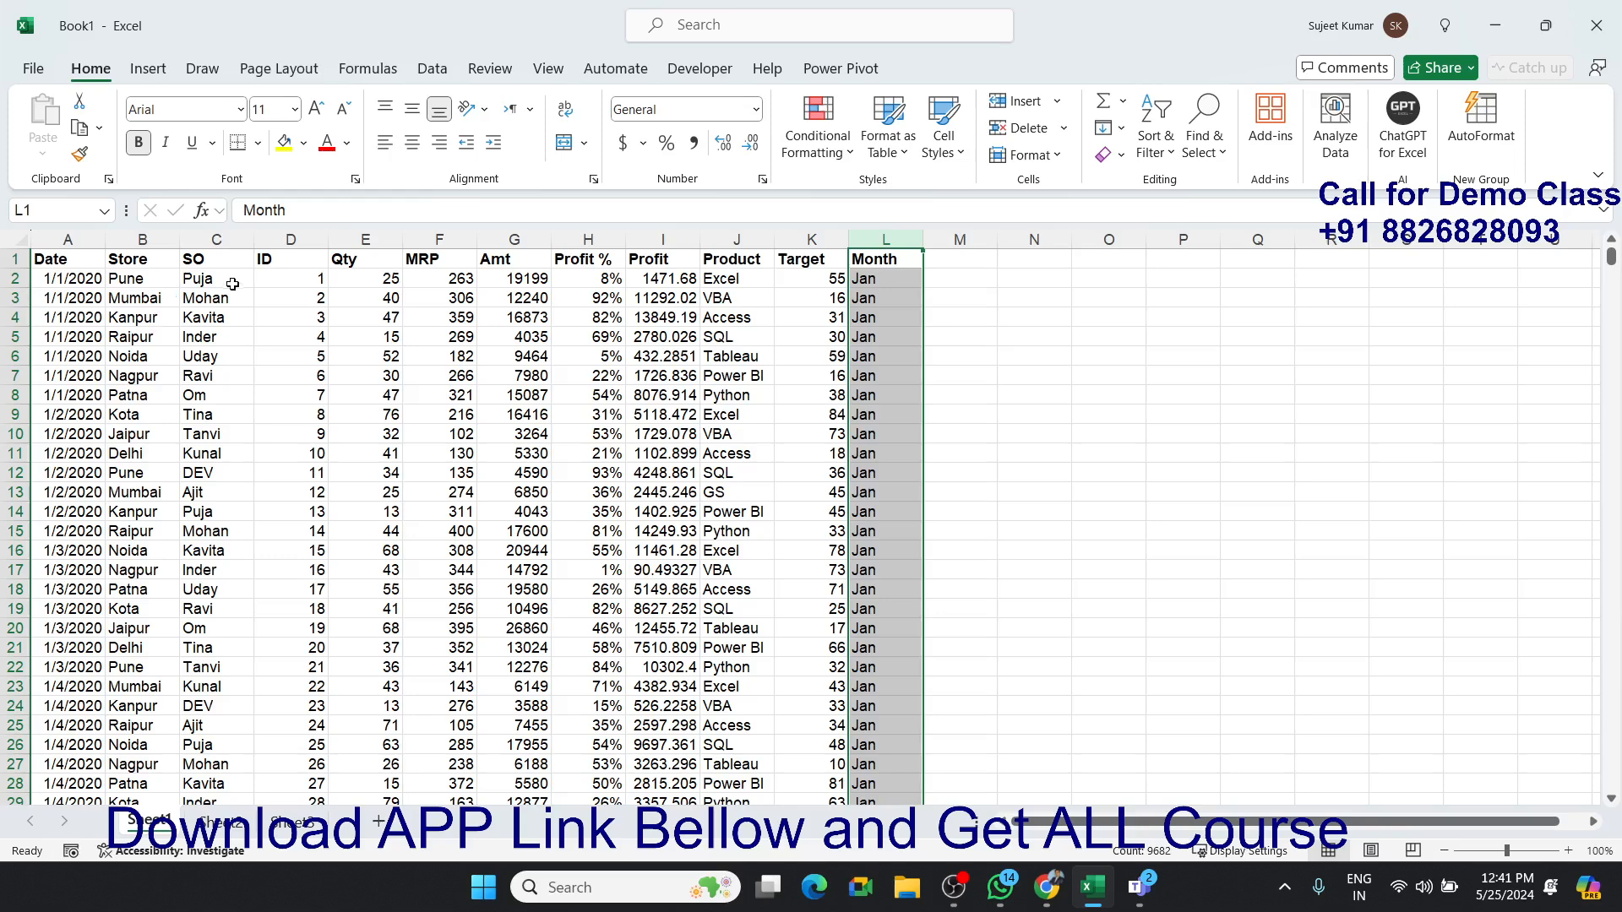
drag(222, 262, 269, 550)
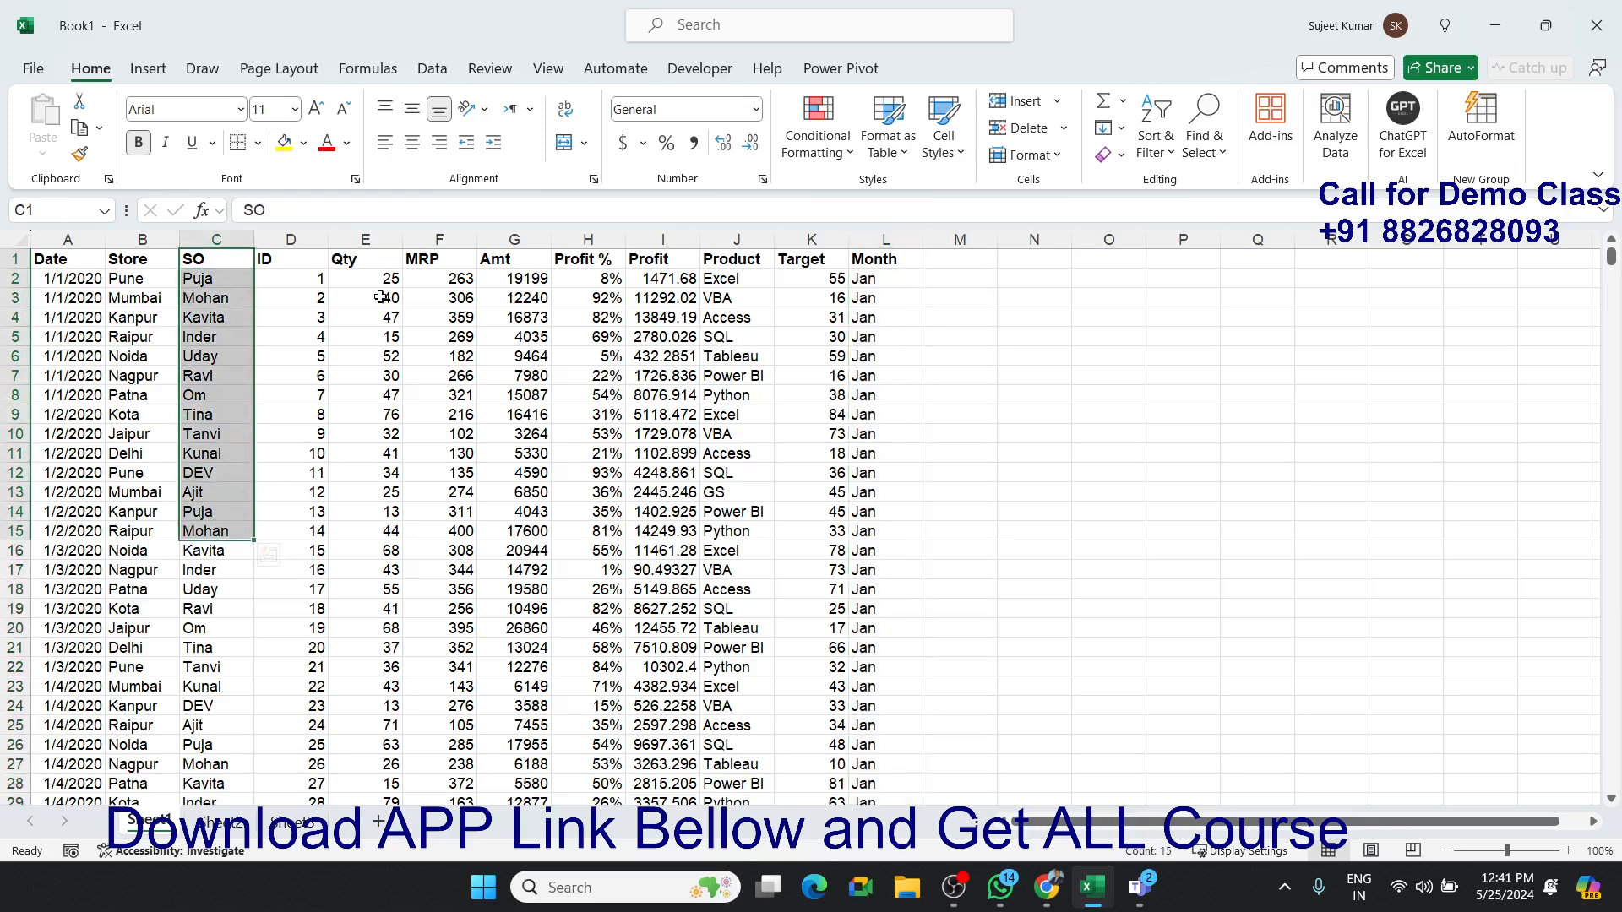
drag(348, 258, 365, 469)
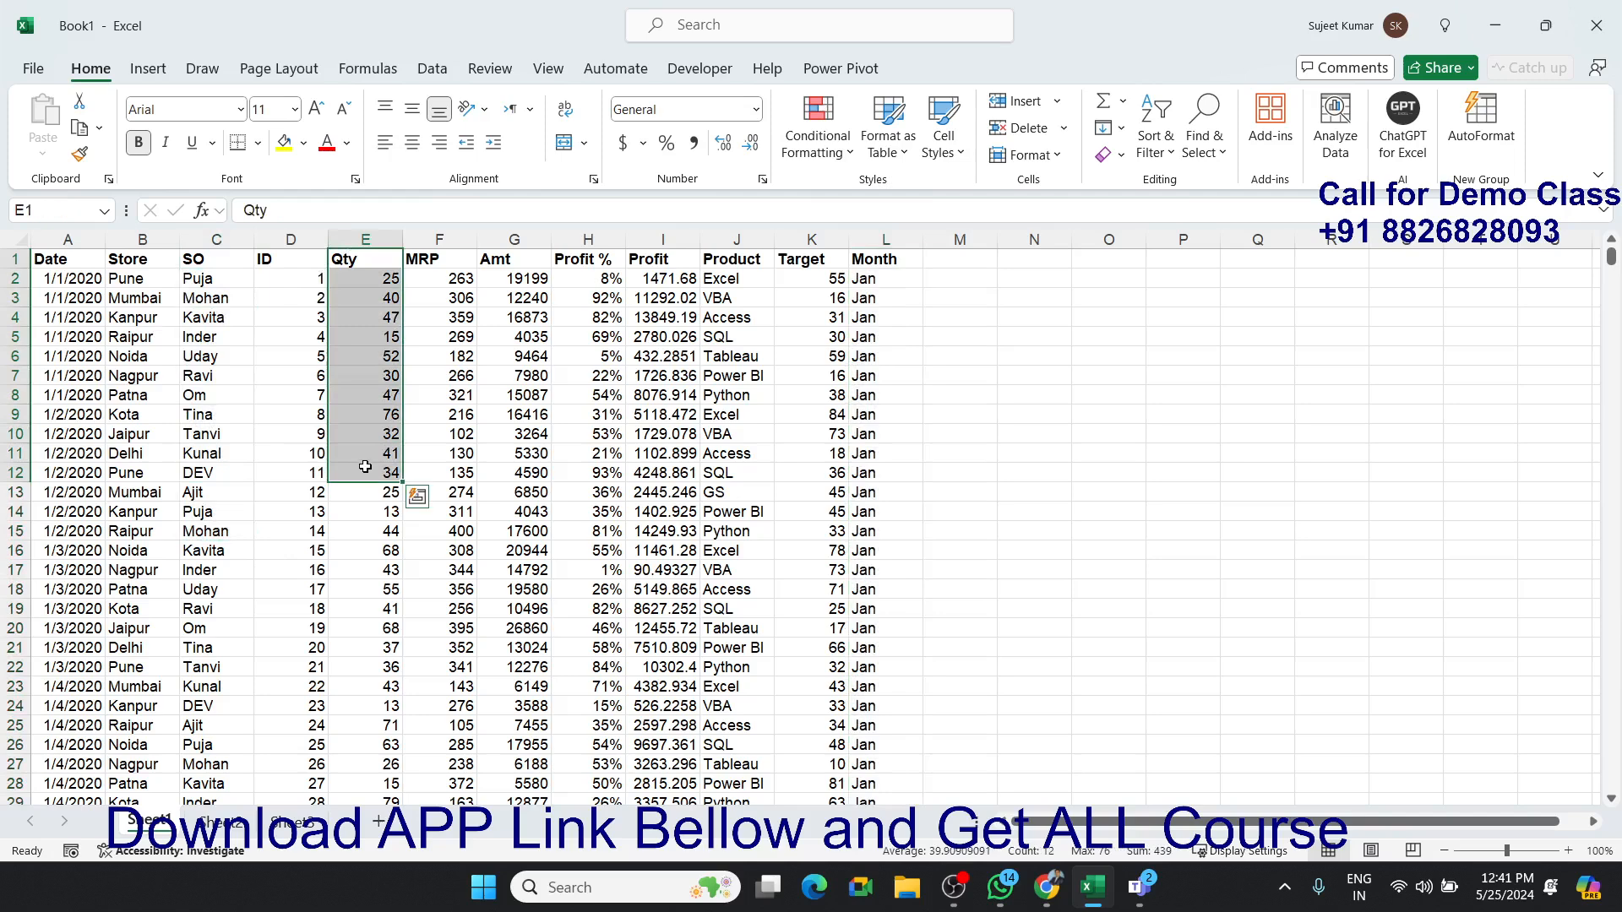
click(206, 286)
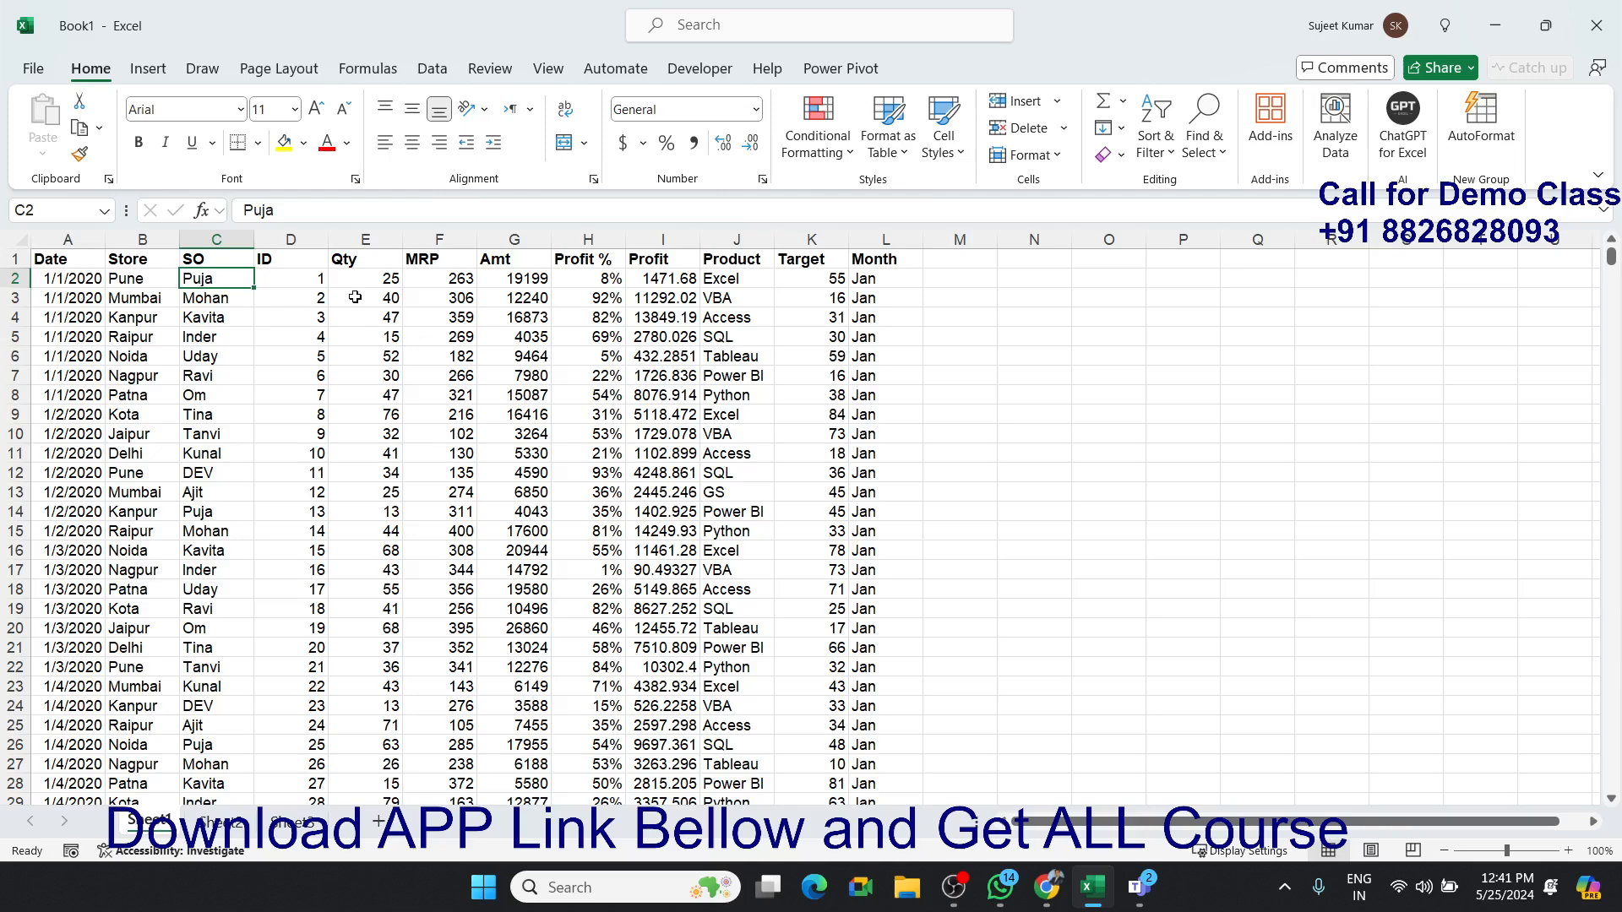
drag(355, 297, 371, 436)
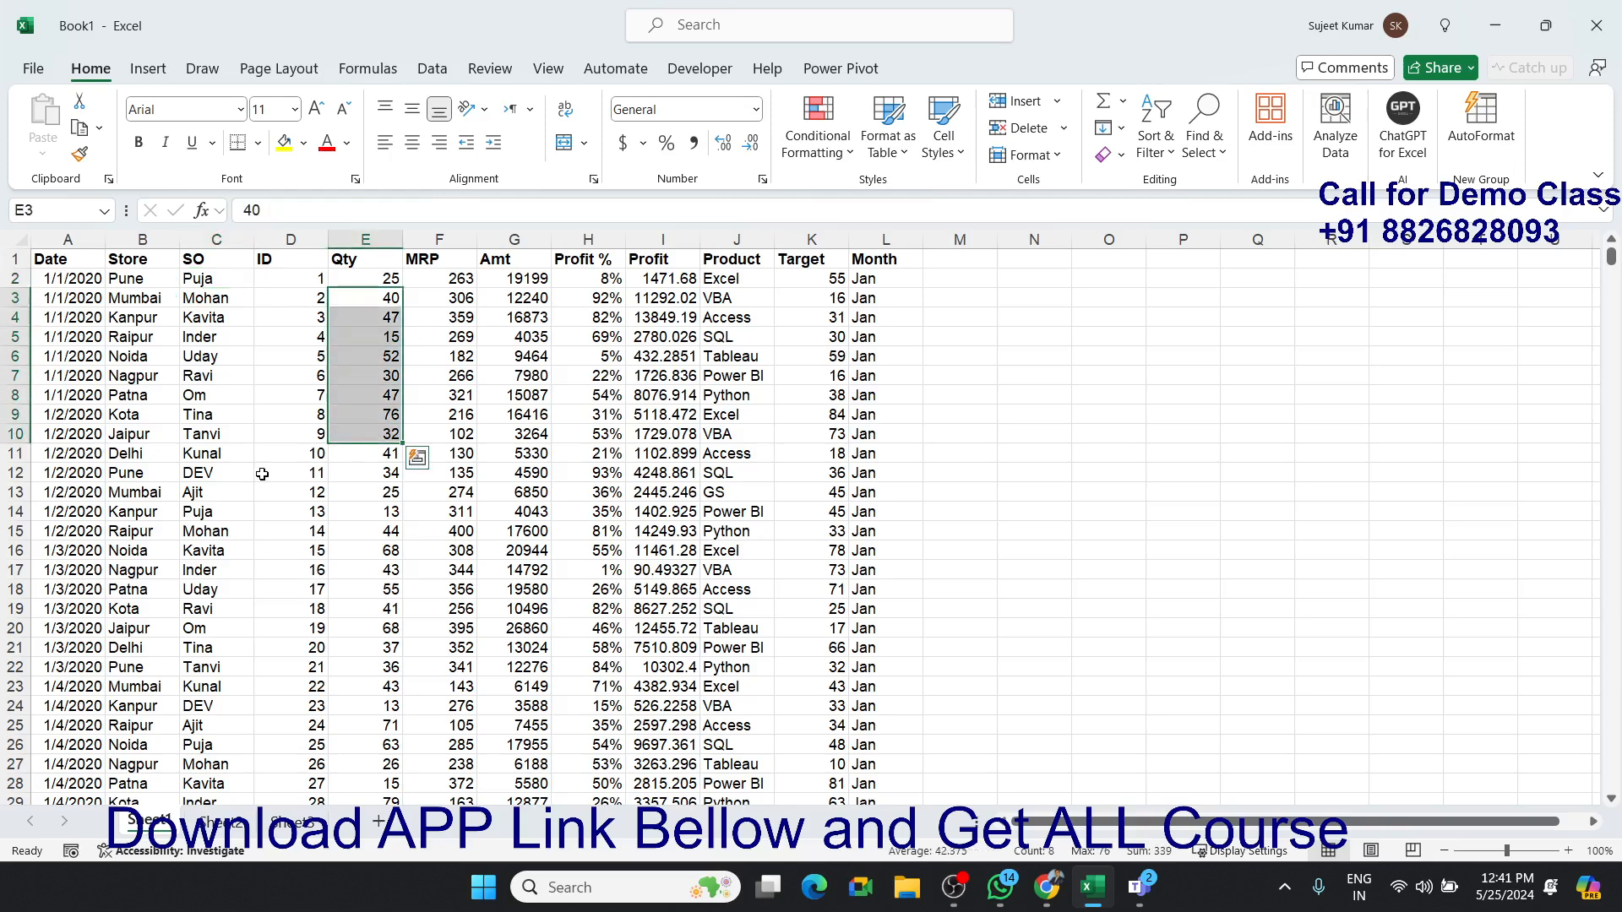
click(256, 376)
Run Analyze Data on the sales table starting at A1 and look through the suggested insights.
click(68, 259)
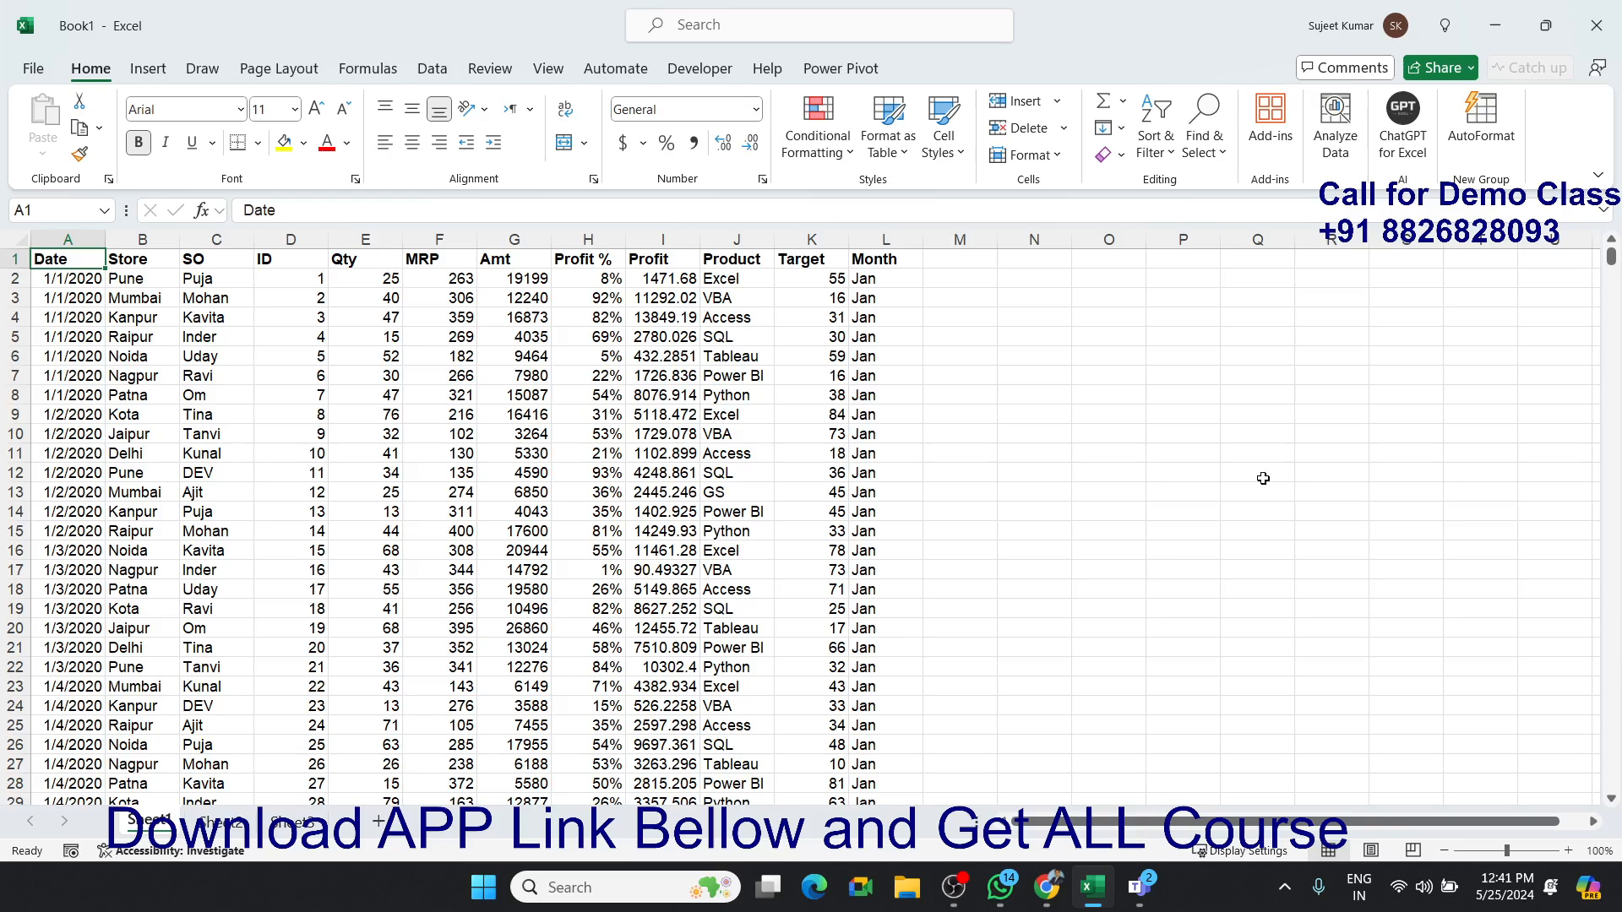
click(1334, 149)
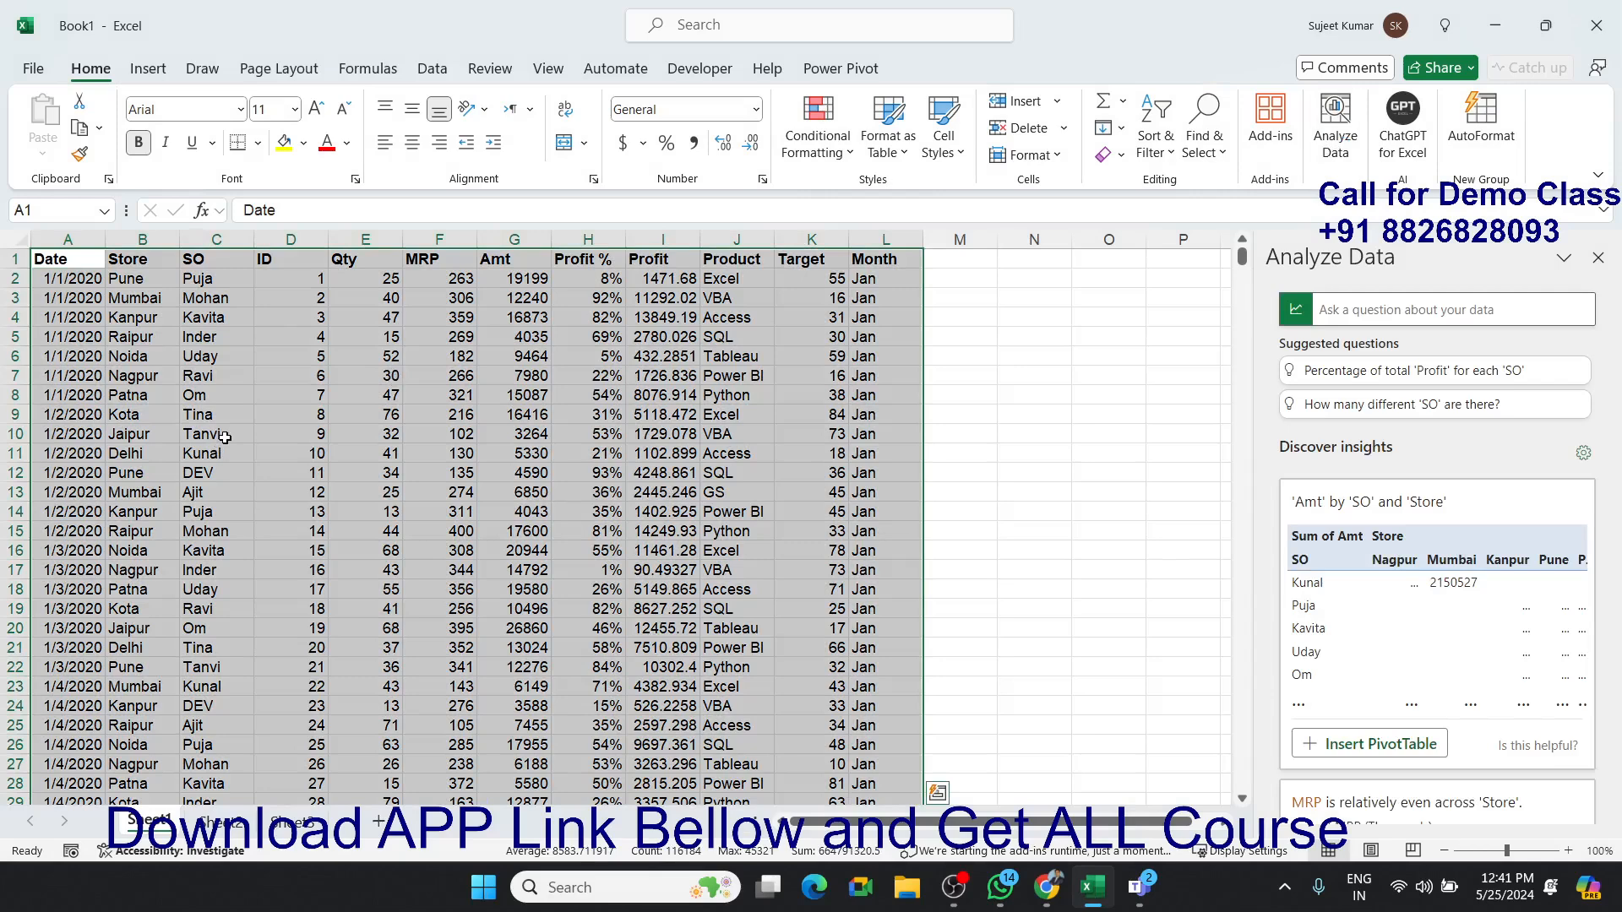
scroll(1539, 621, down, 10)
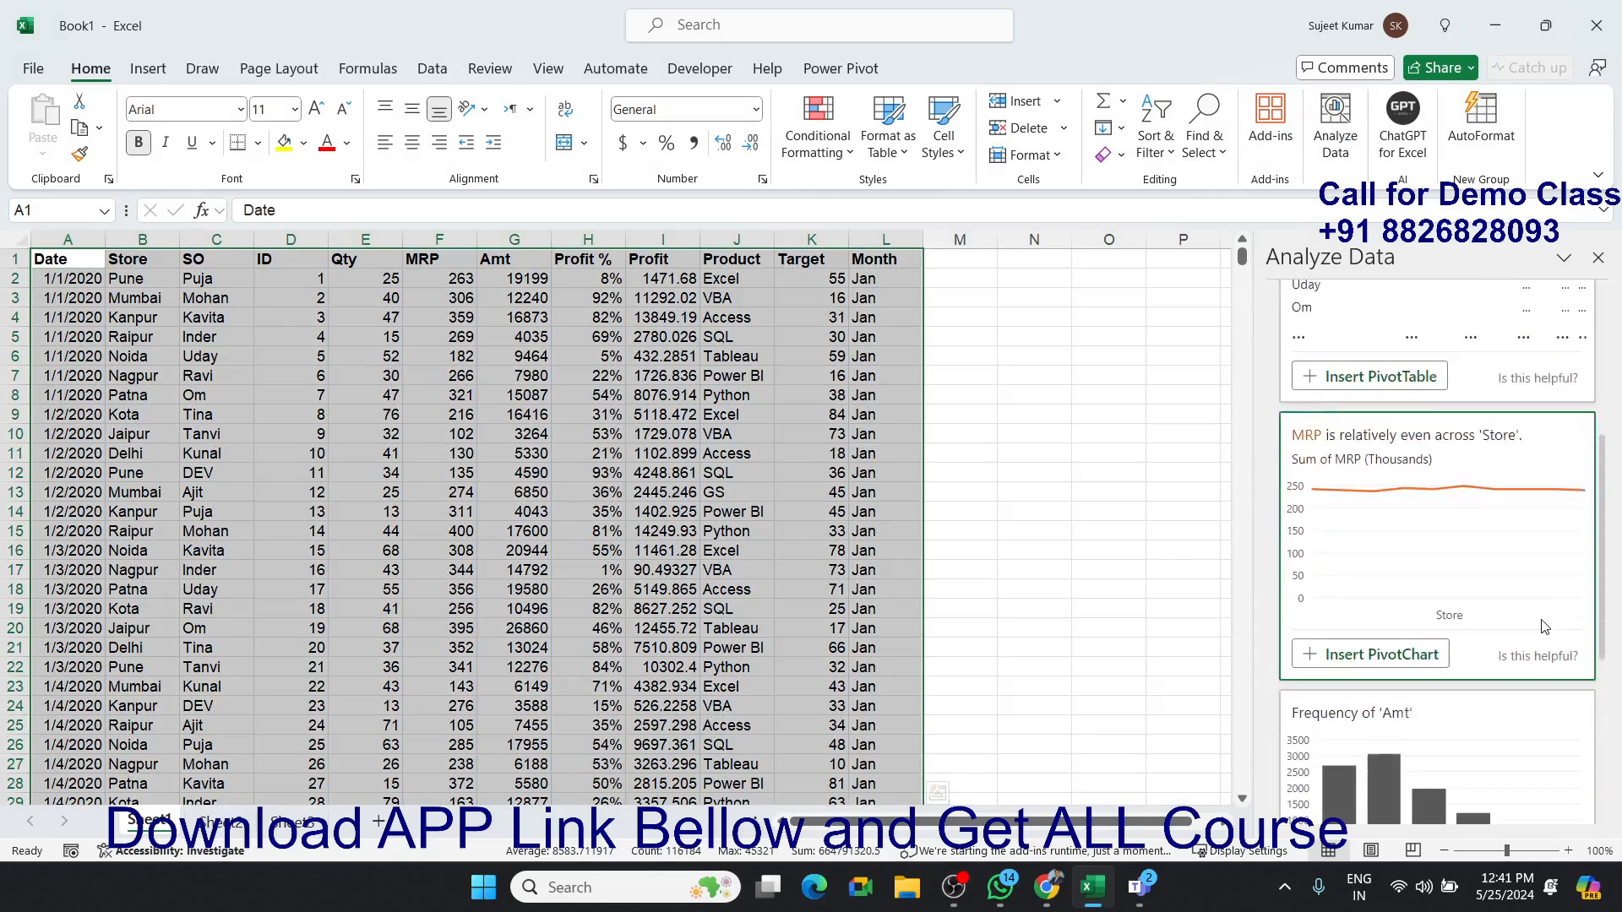
scroll(1539, 621, down, 4)
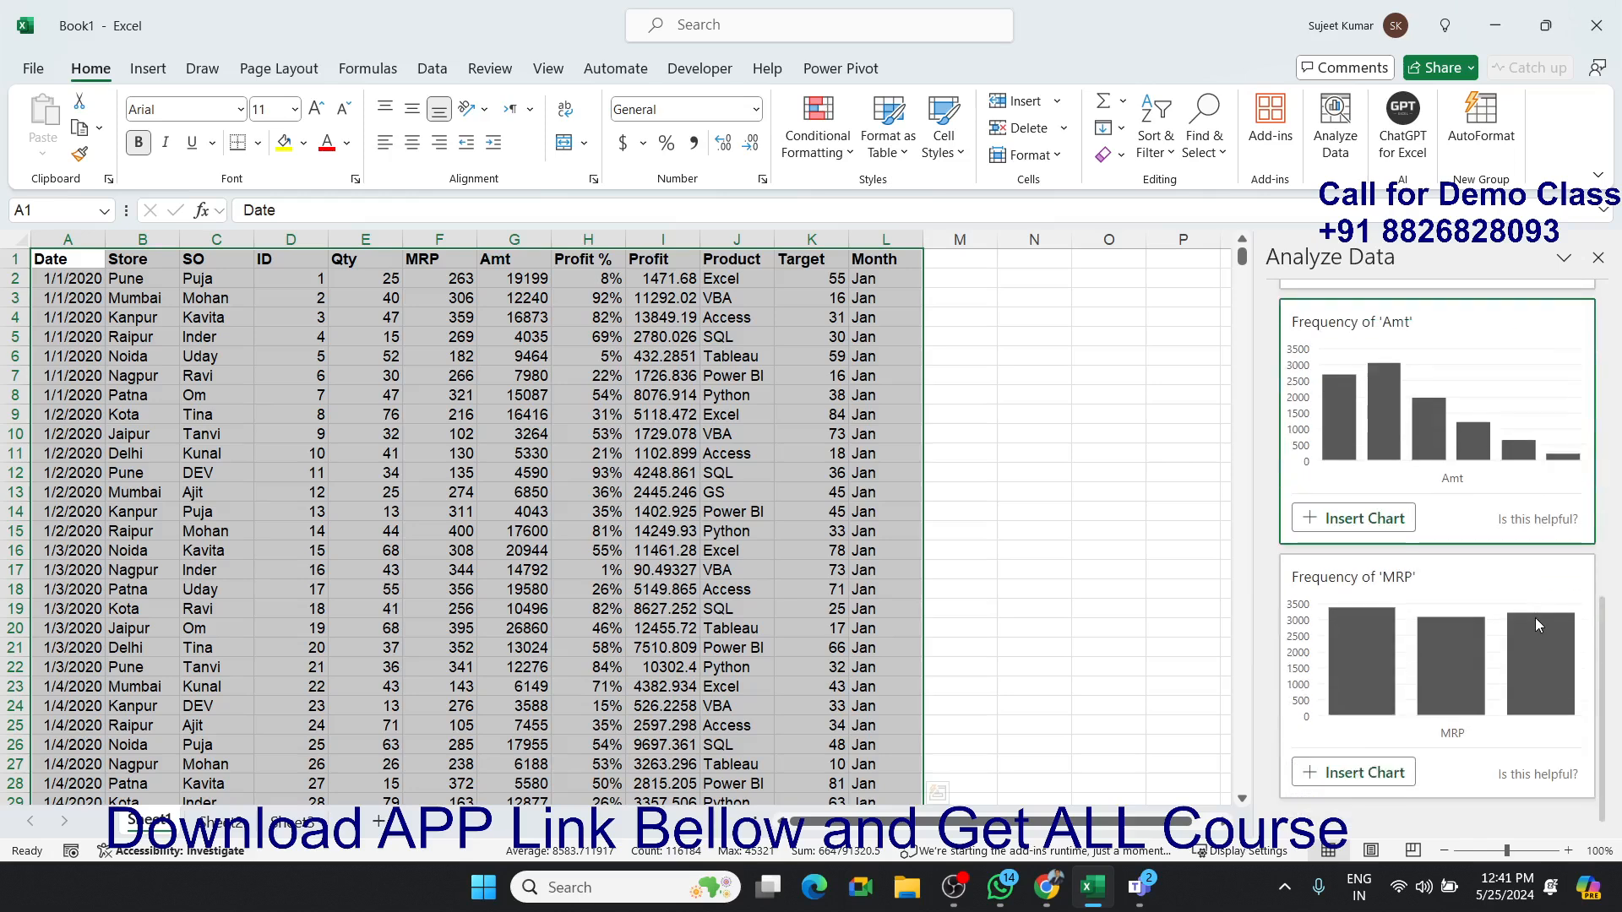
scroll(1535, 616, up, 10)
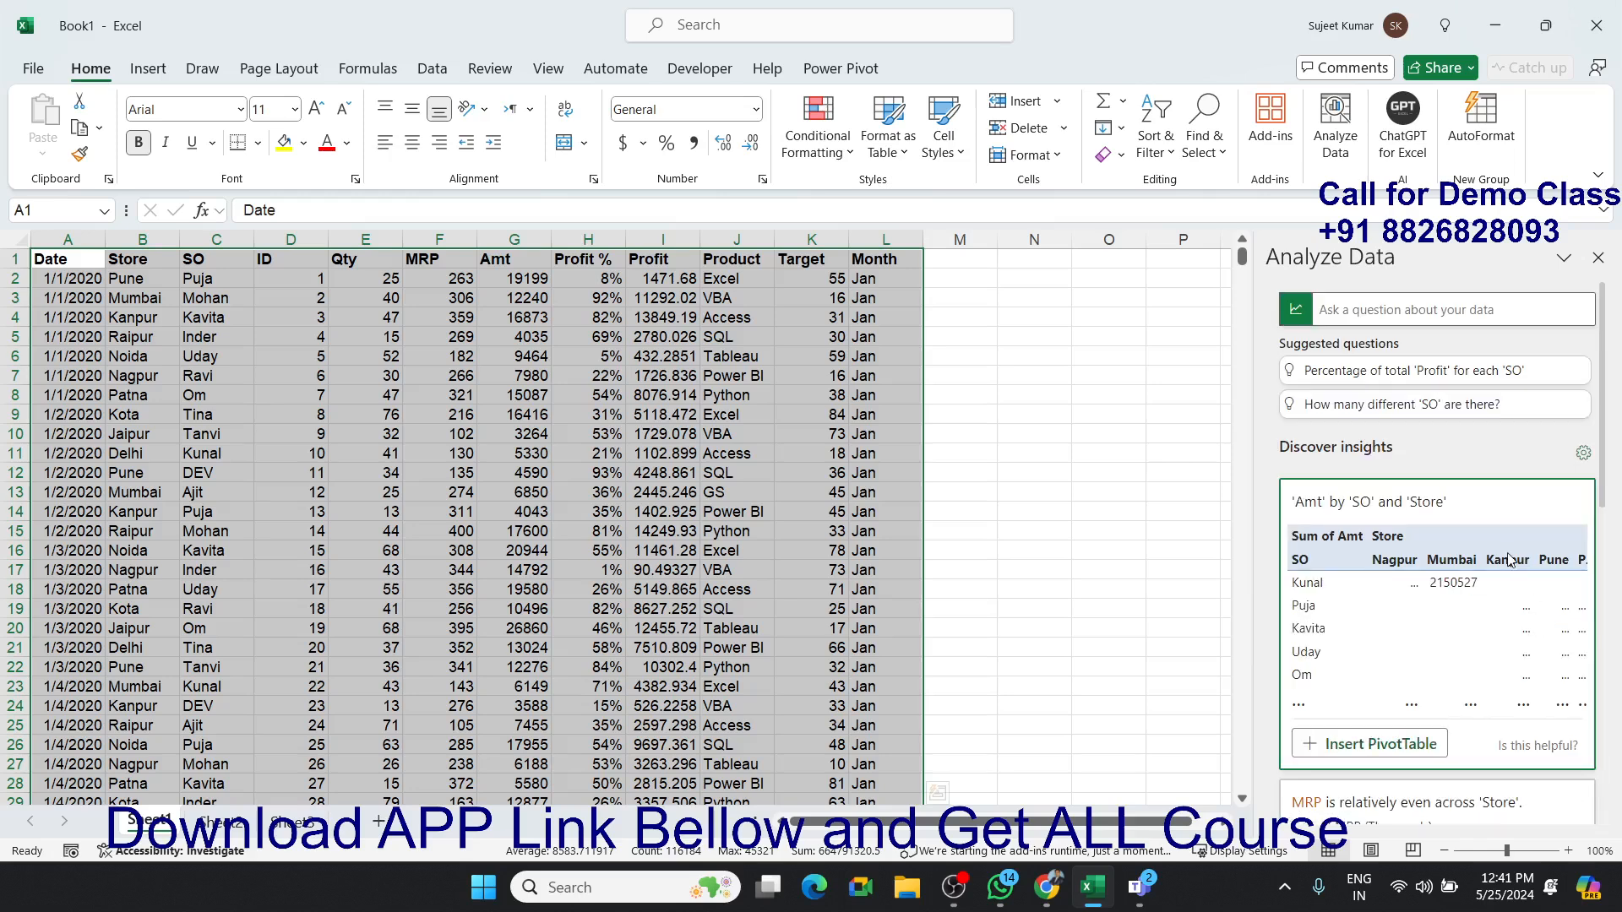
Ask Analyze Data the question "Total Qty by SO" about the sales data.
click(1413, 318)
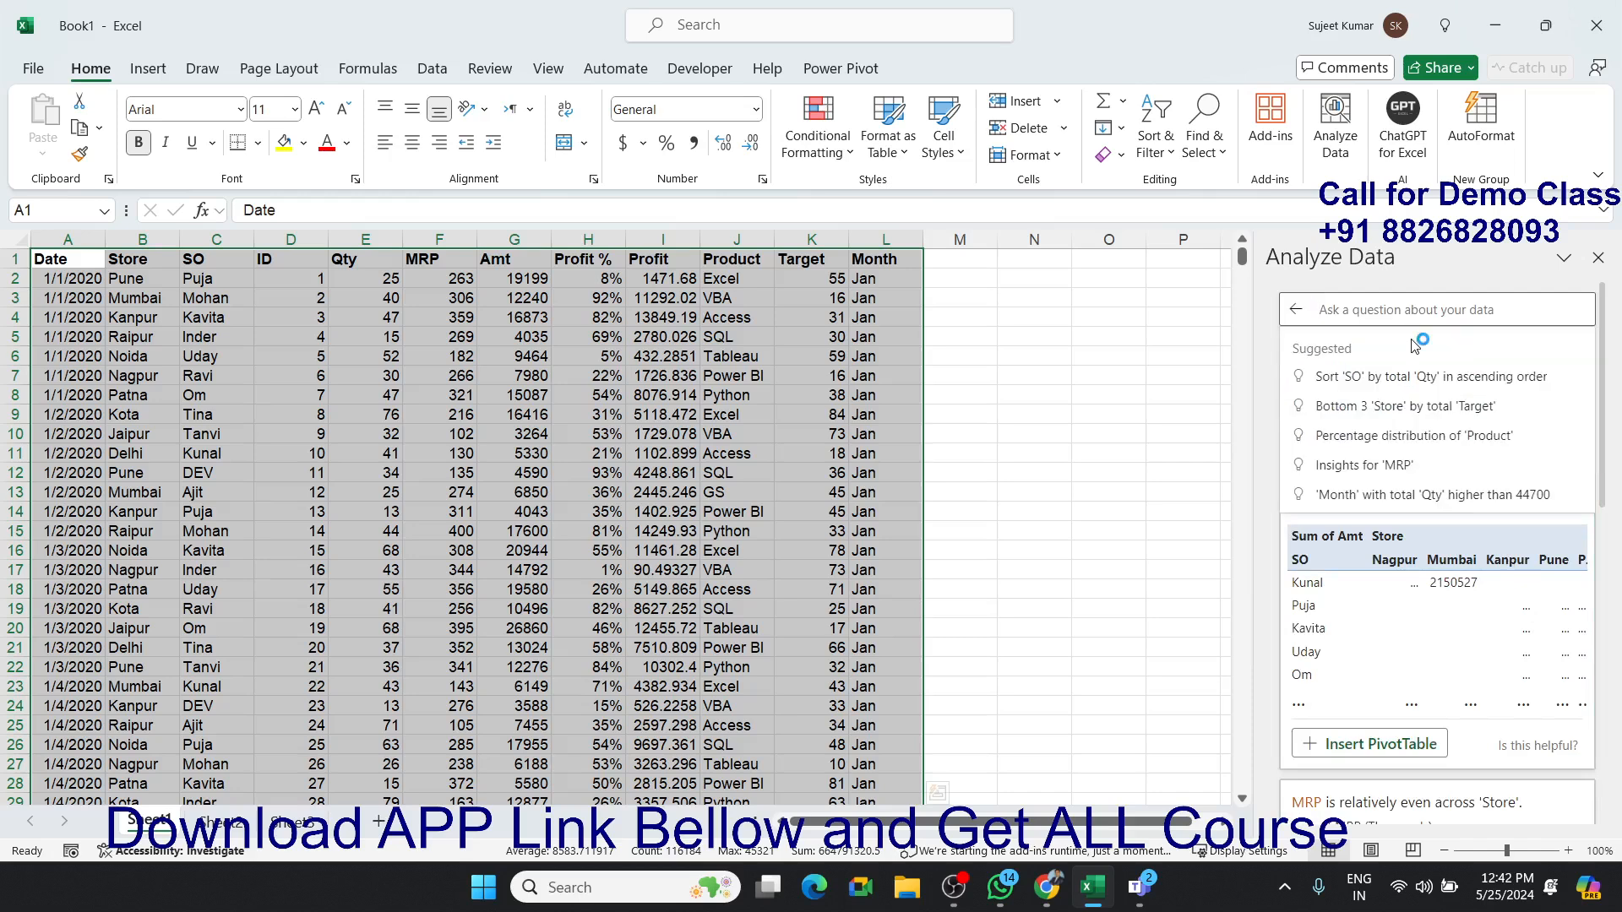
text(tpt)
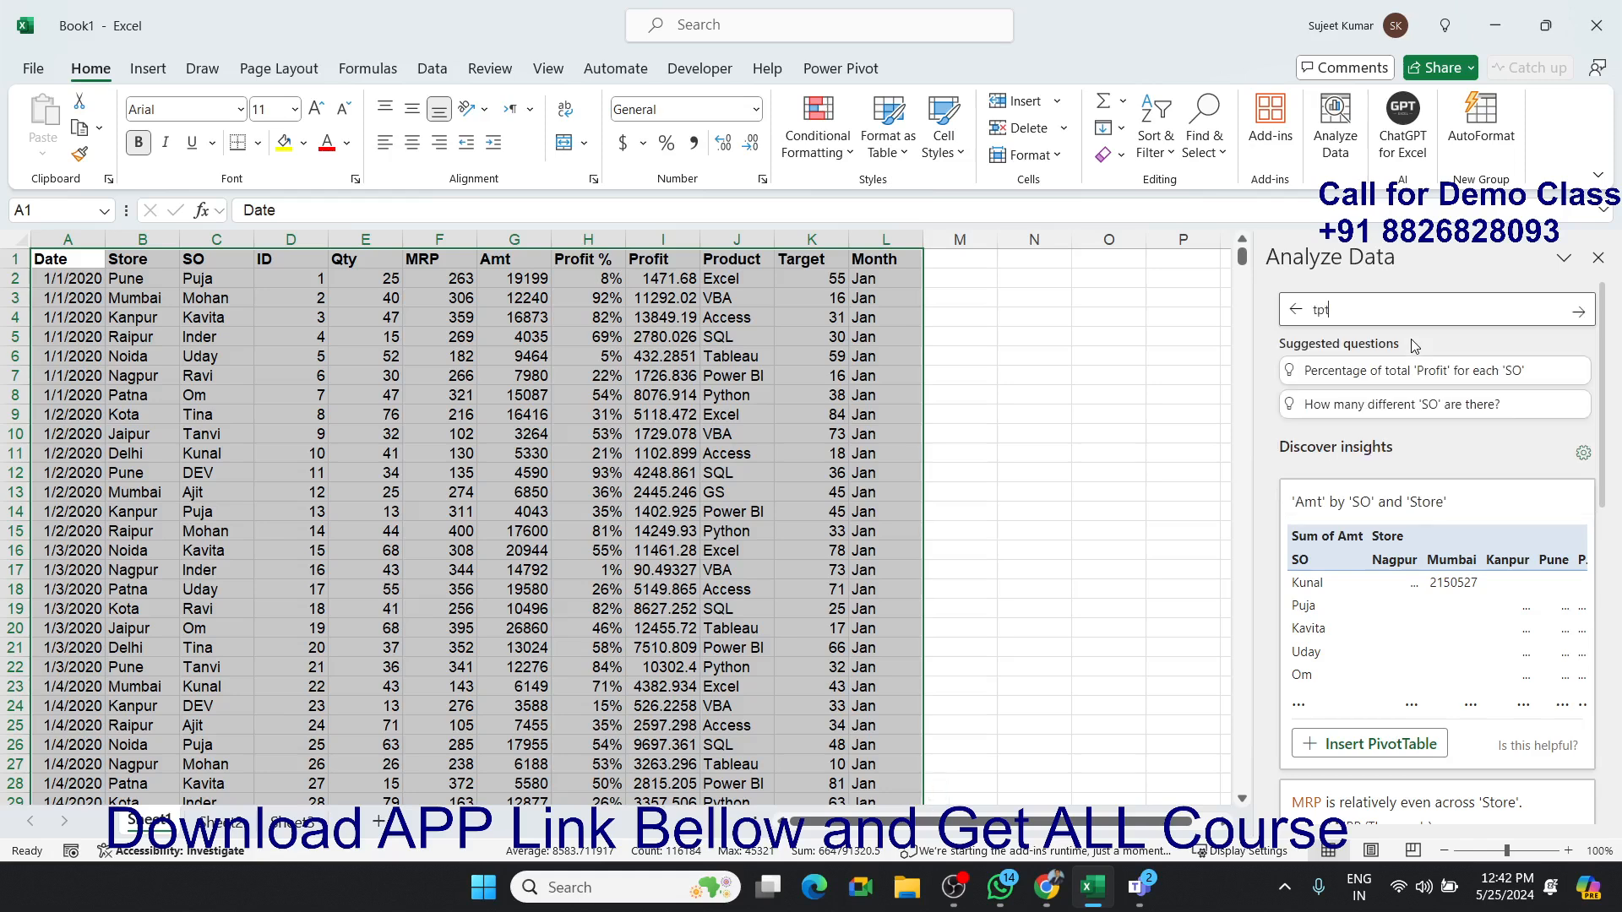
key(BackSpace)
key(BackSpace)
key(BackSpace)
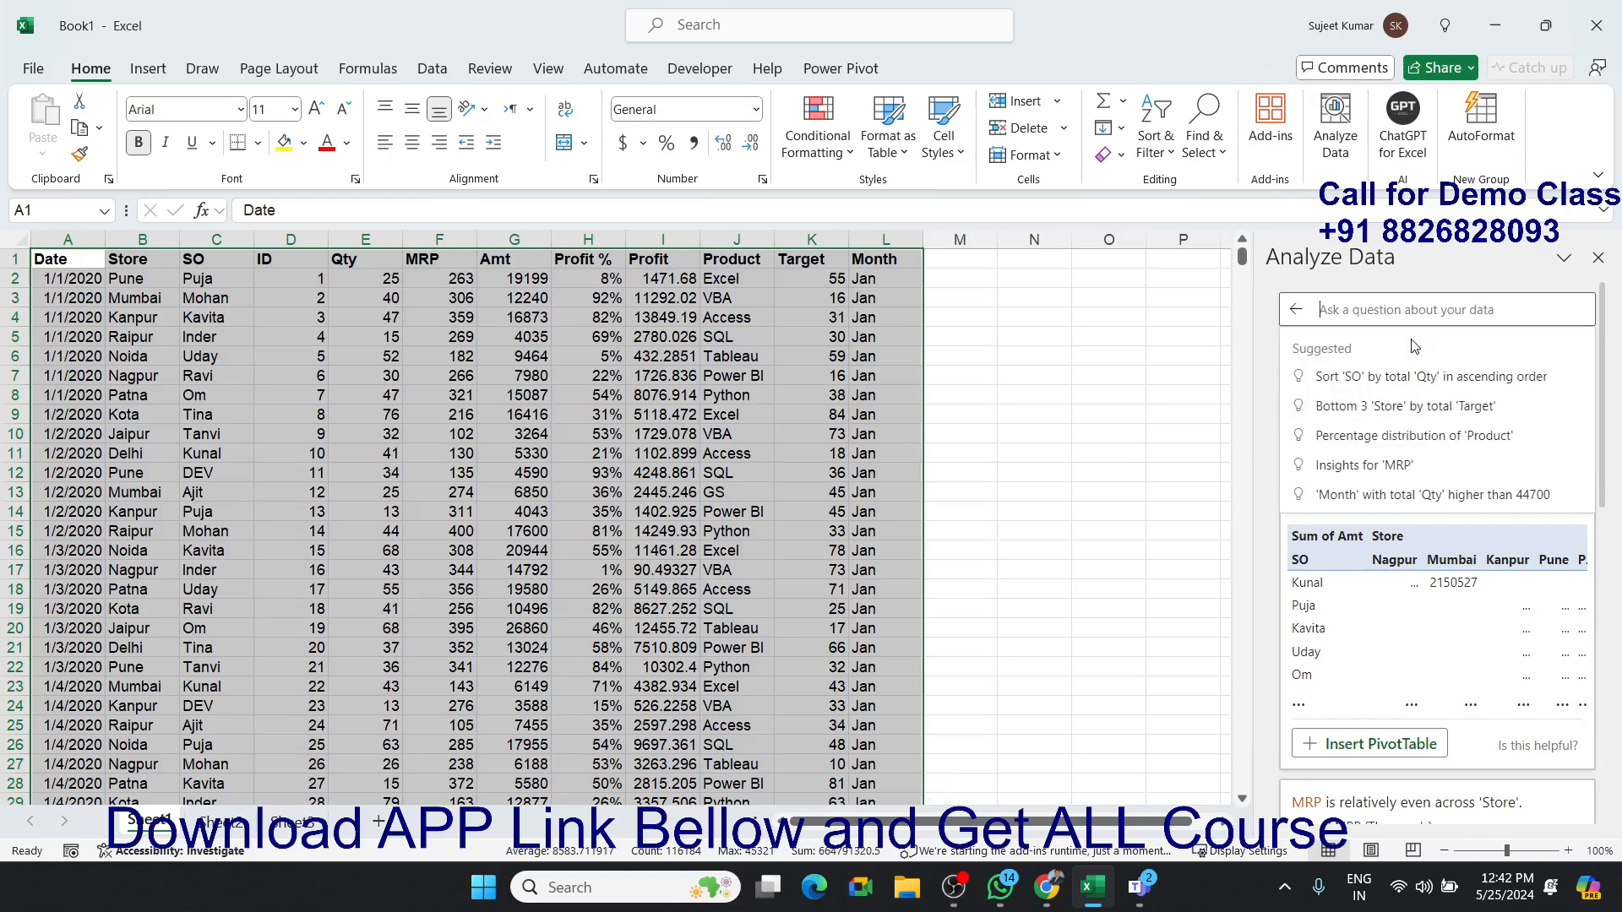
text(Total Qty )
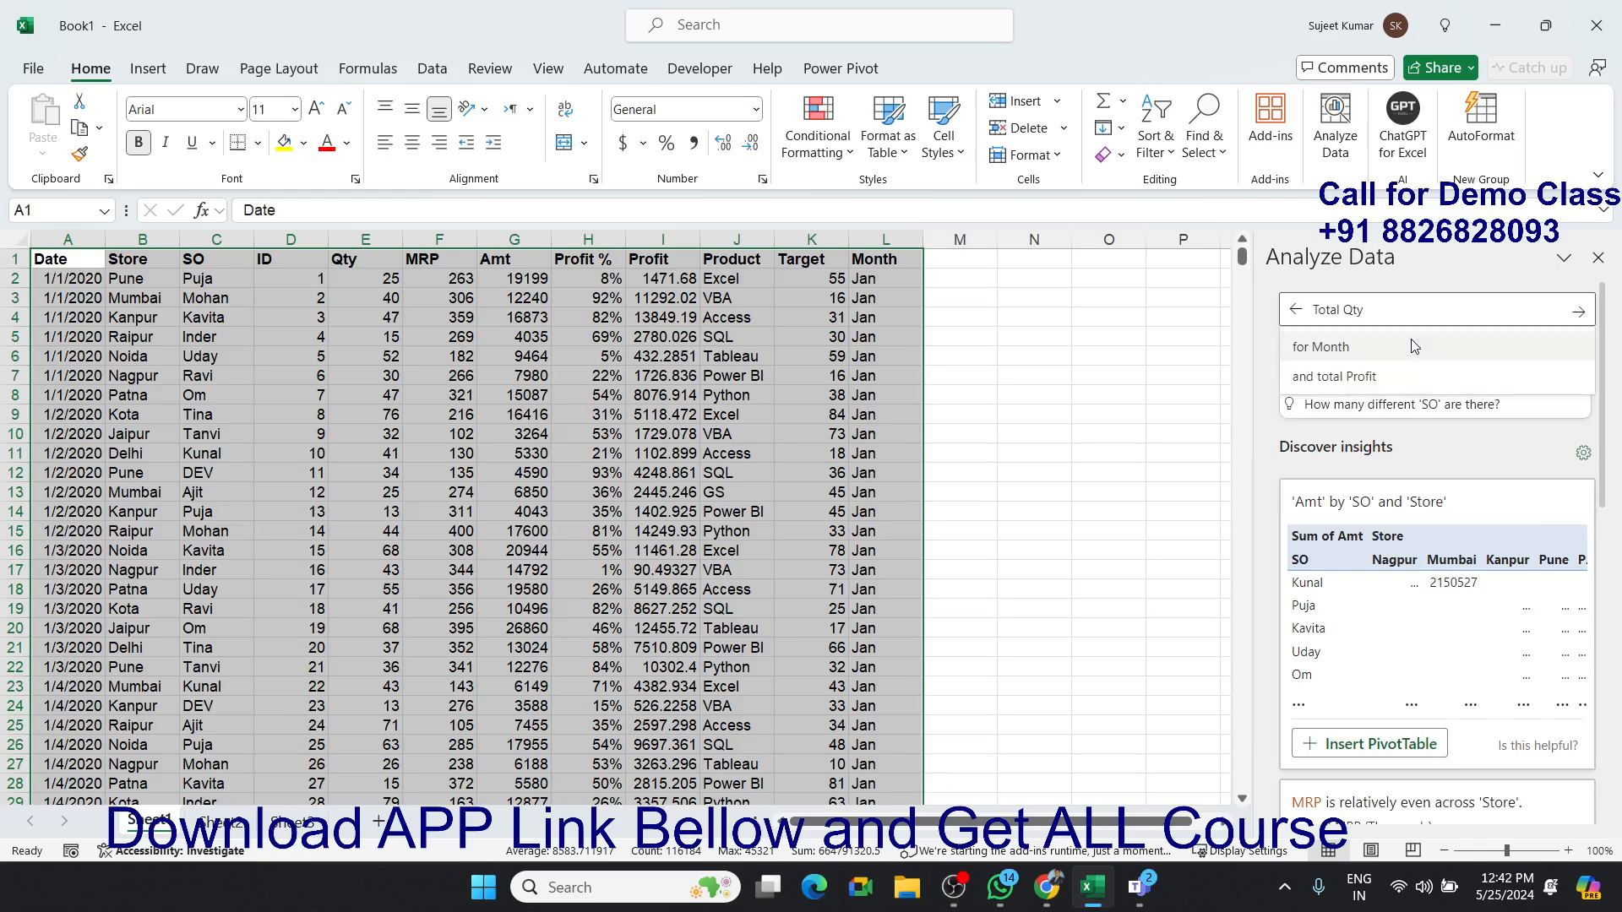
text(by so)
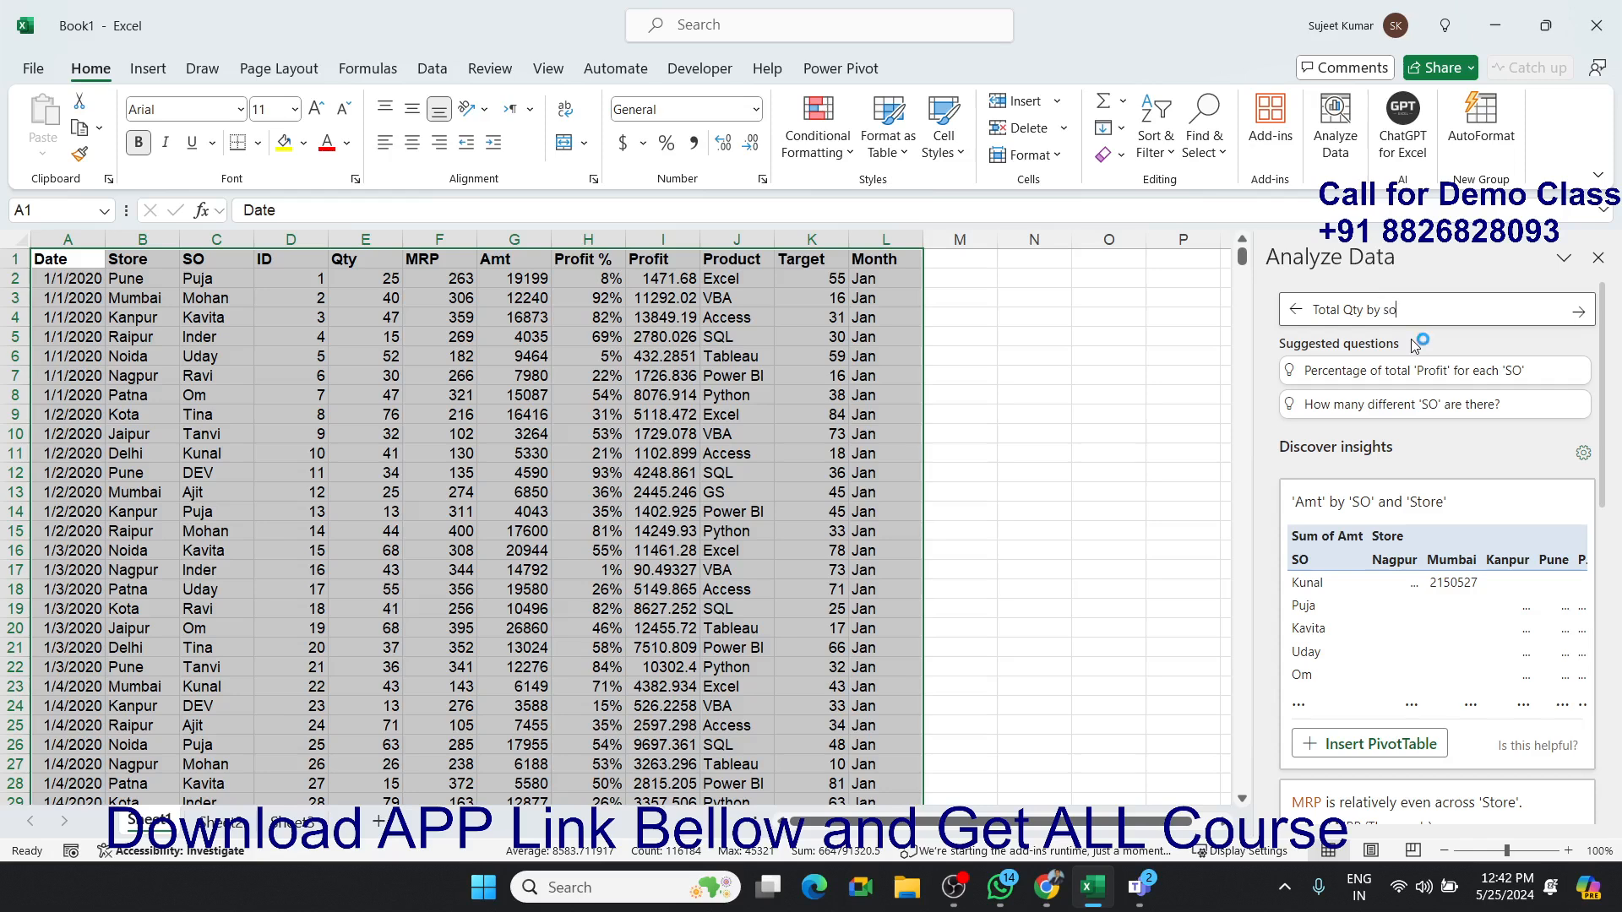
click(1415, 346)
click(1579, 311)
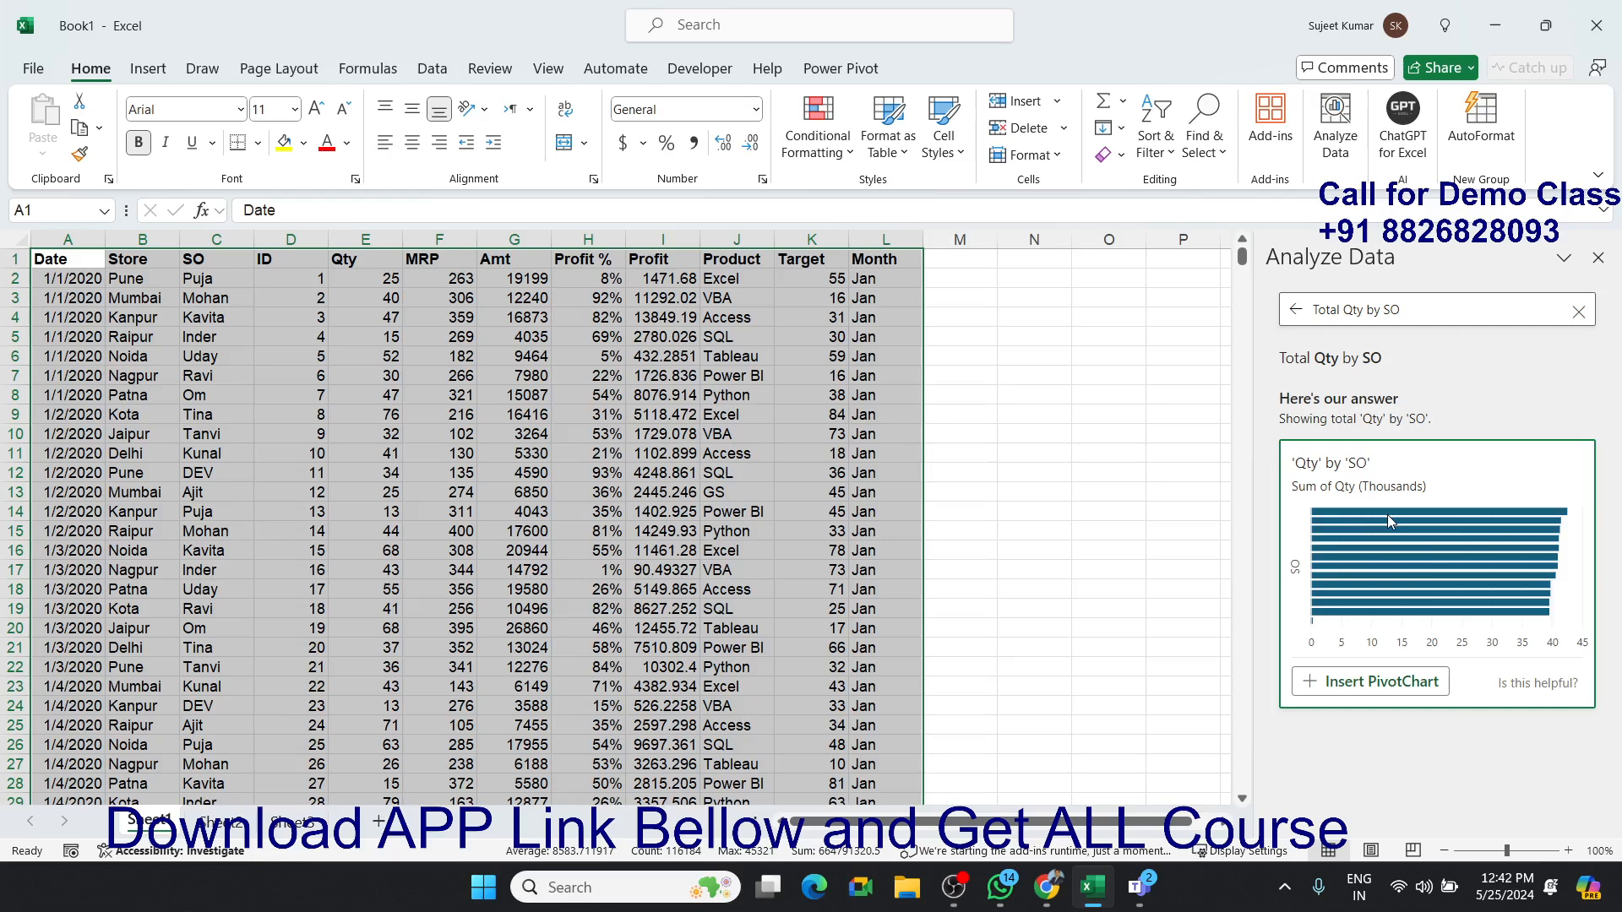
Extend the question to "Total Qty by SO in table" and insert the answer as a PivotTable.
click(1443, 312)
text(in )
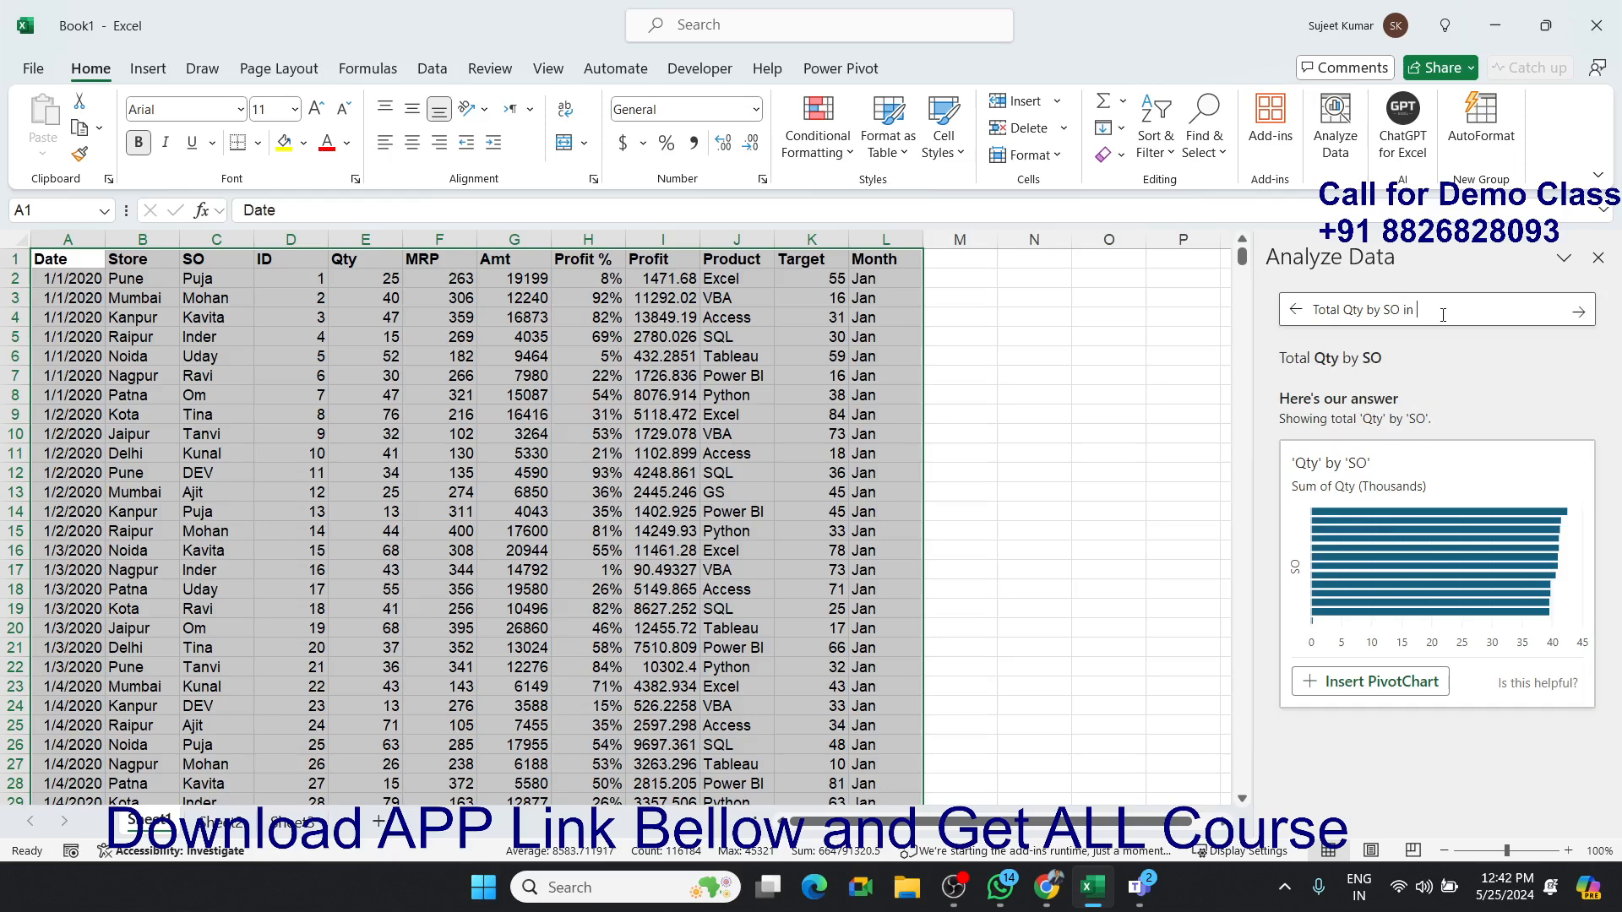
text(table)
key(Return)
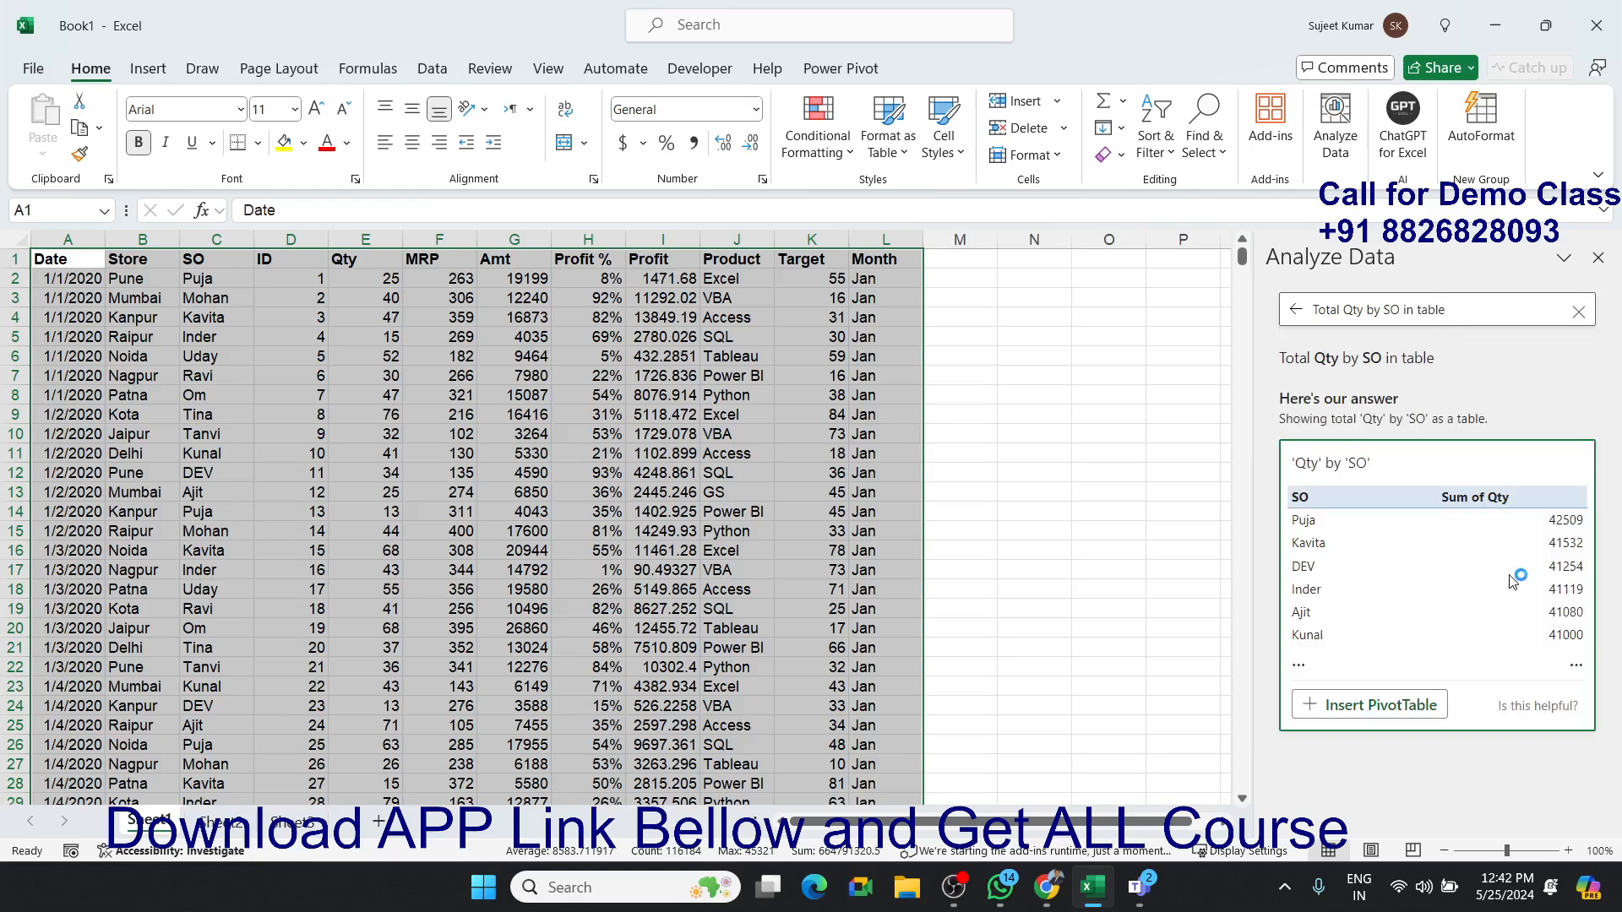
click(1415, 712)
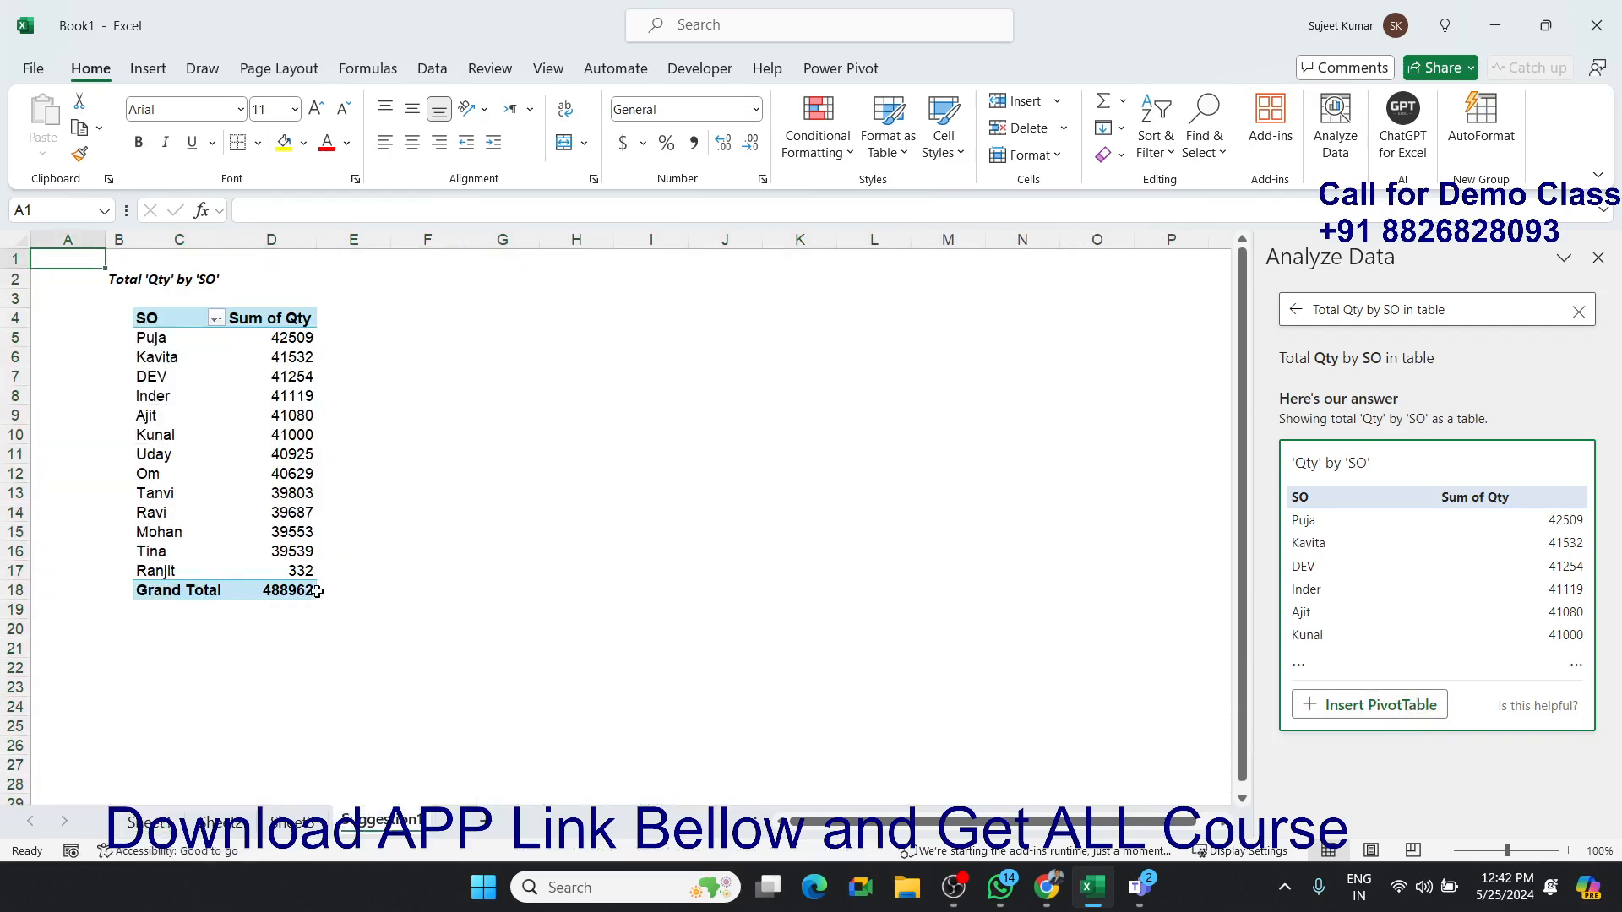
drag(354, 591, 142, 297)
click(142, 335)
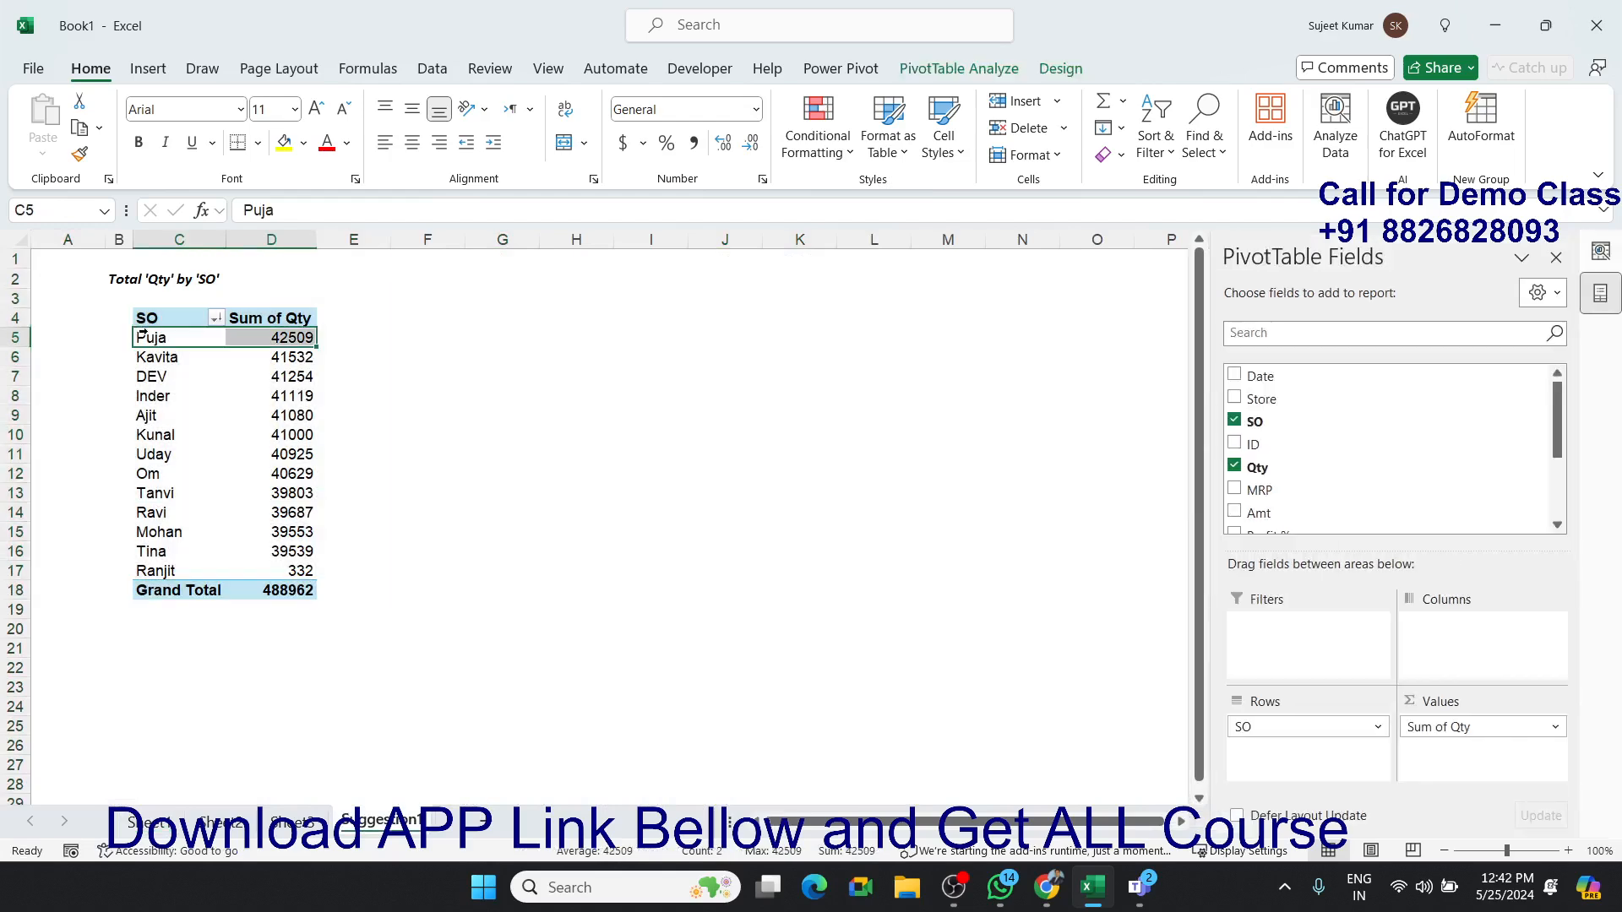
drag(177, 337, 272, 570)
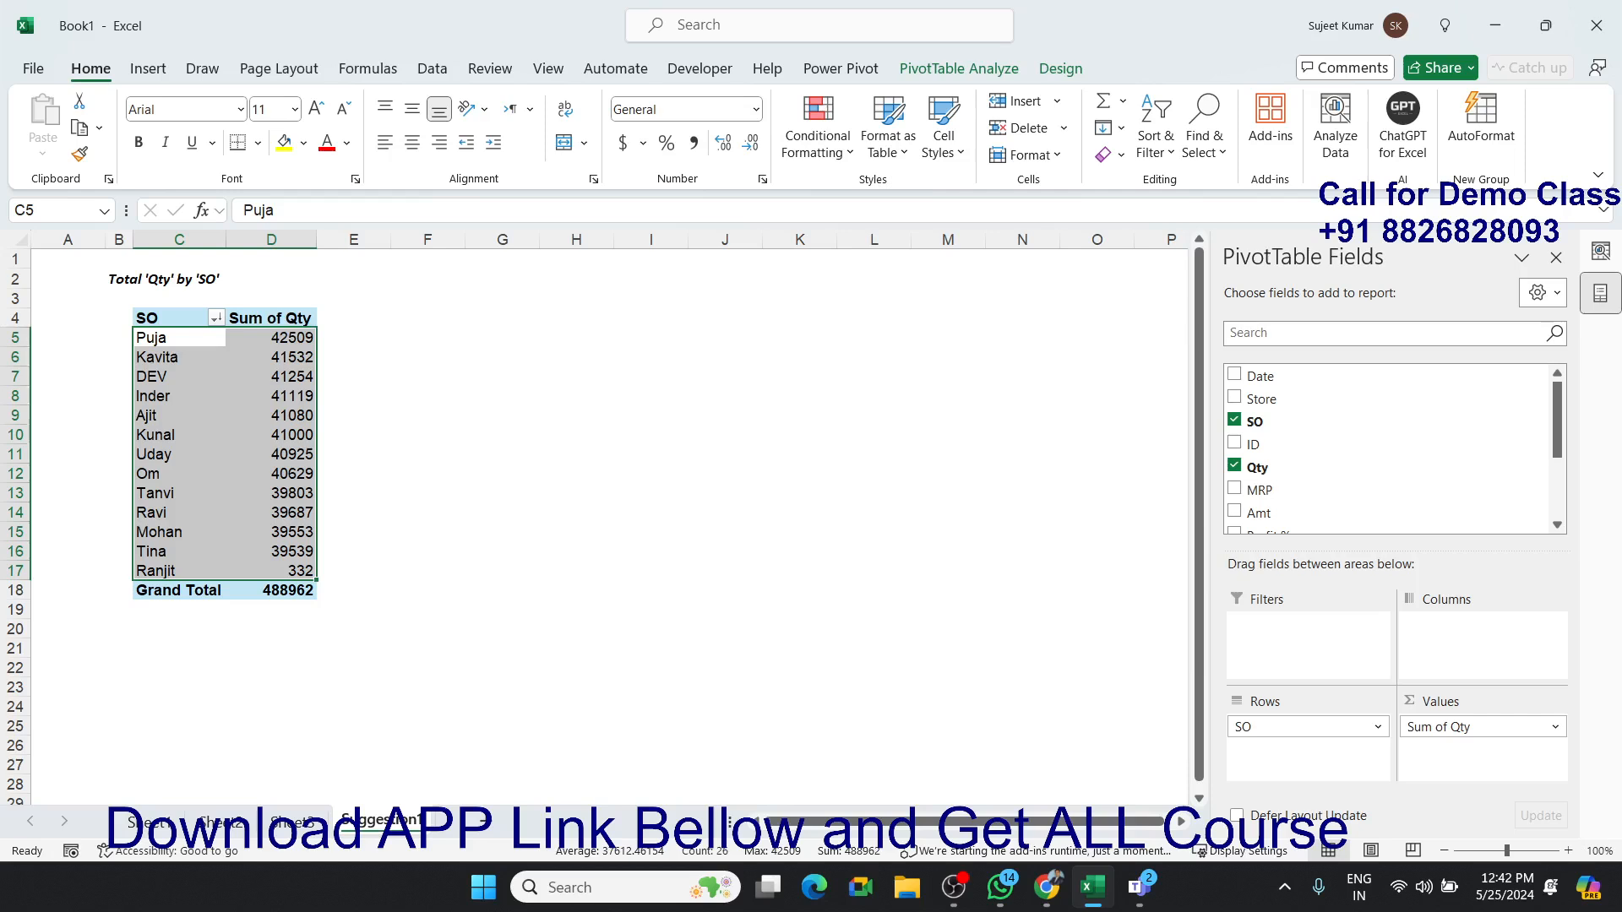
key(alt+Tab)
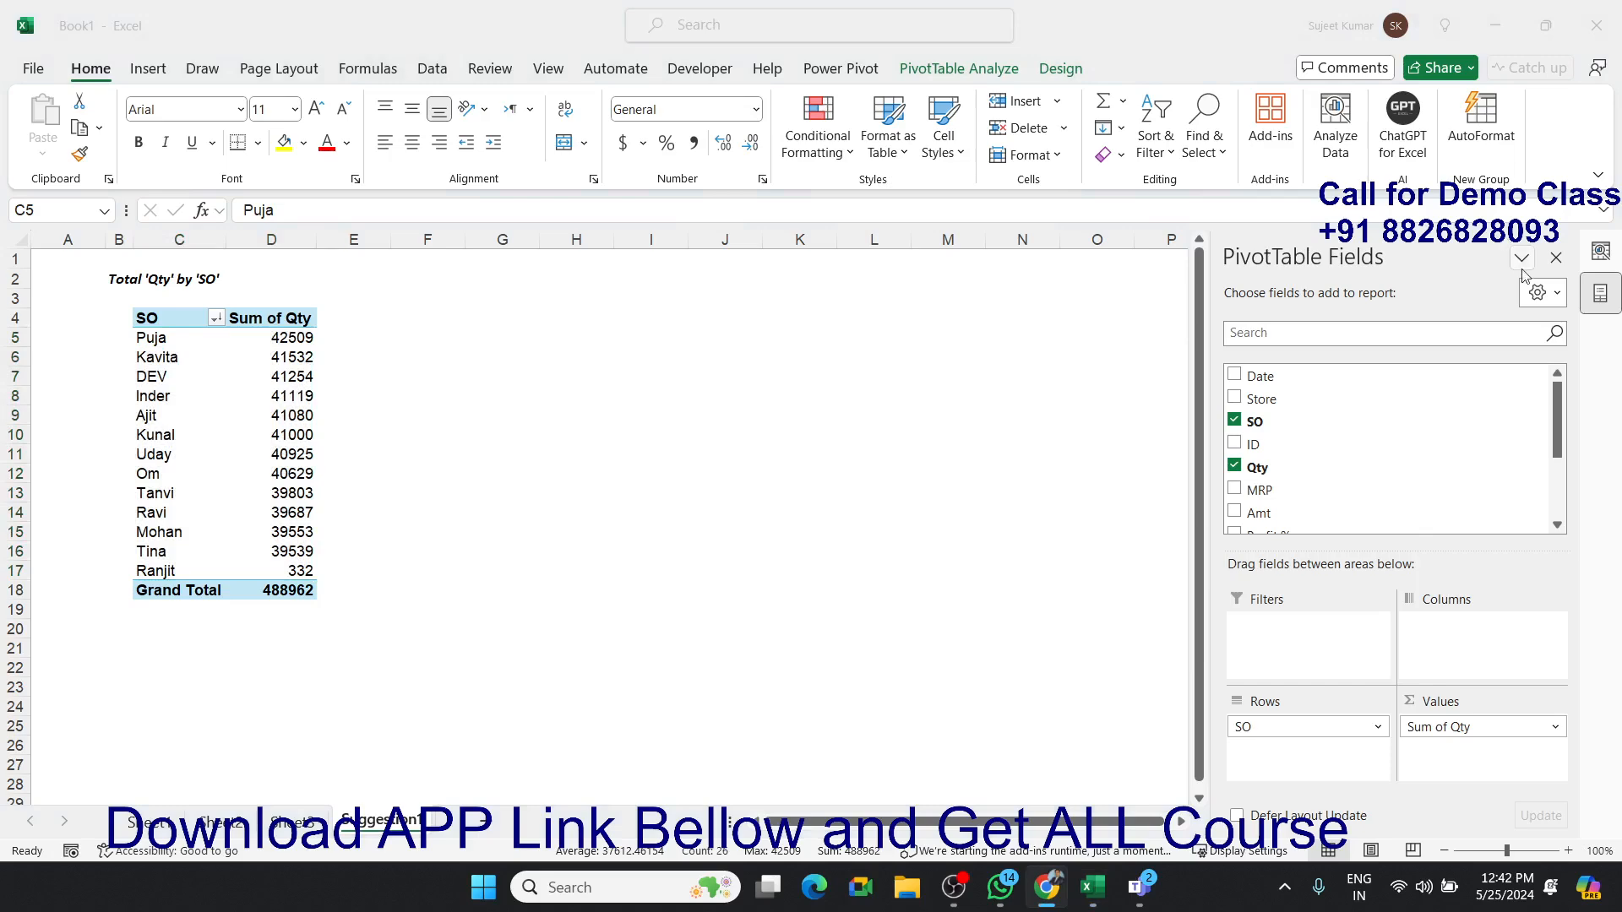
Return to the sales data on Sheet1 and select the whole question "Total Qty by SO in table" in Analyze Data.
key(alt+Tab)
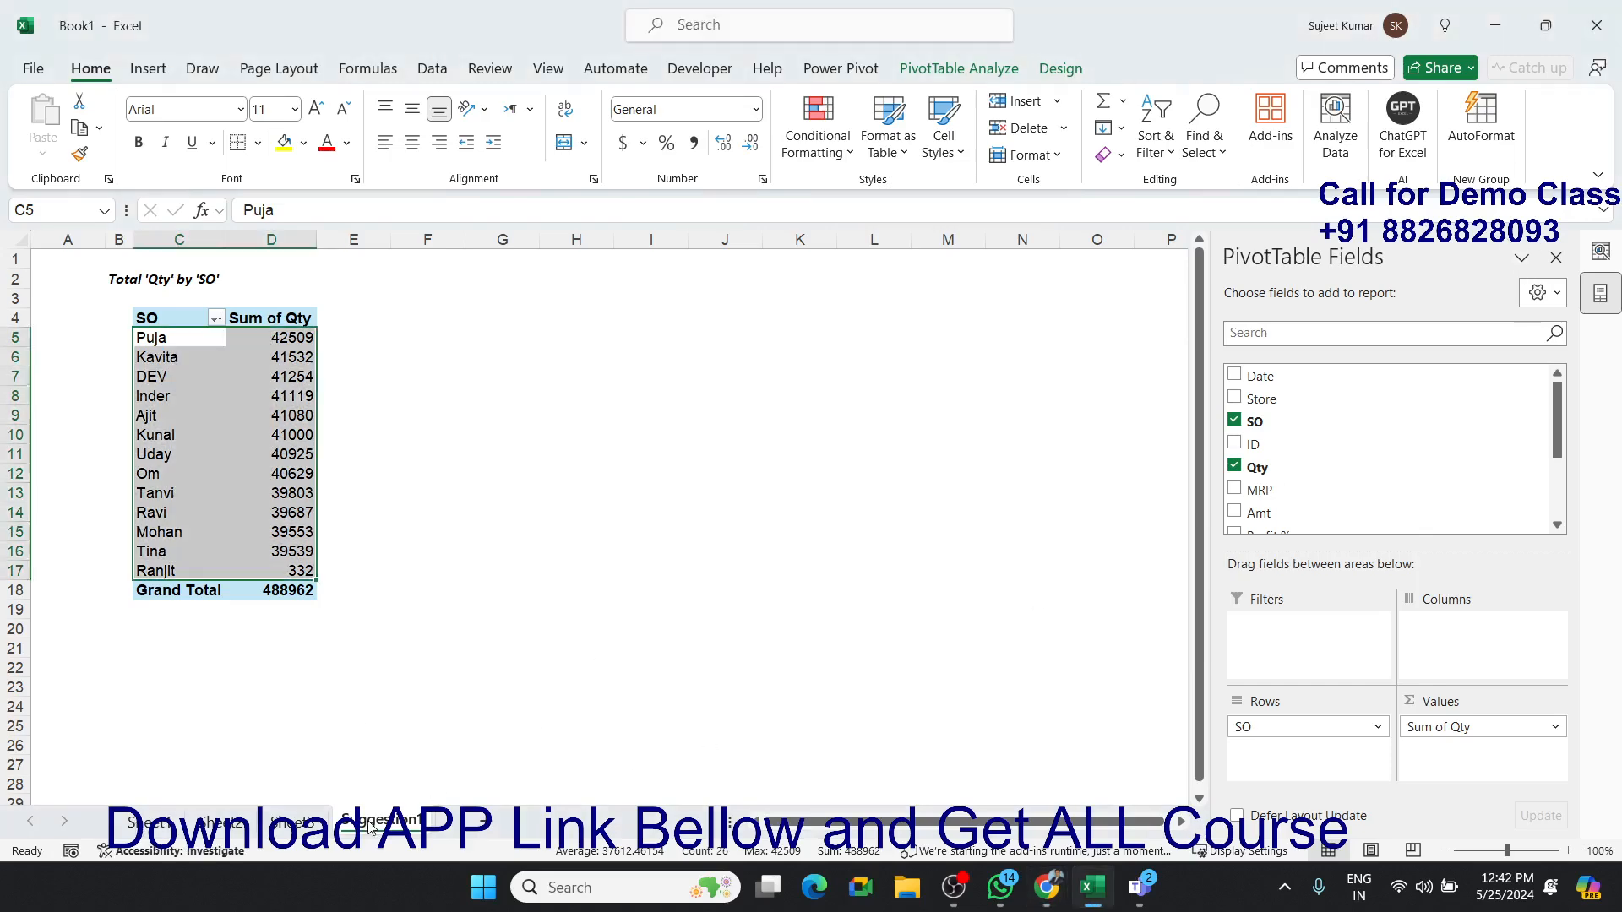
click(174, 822)
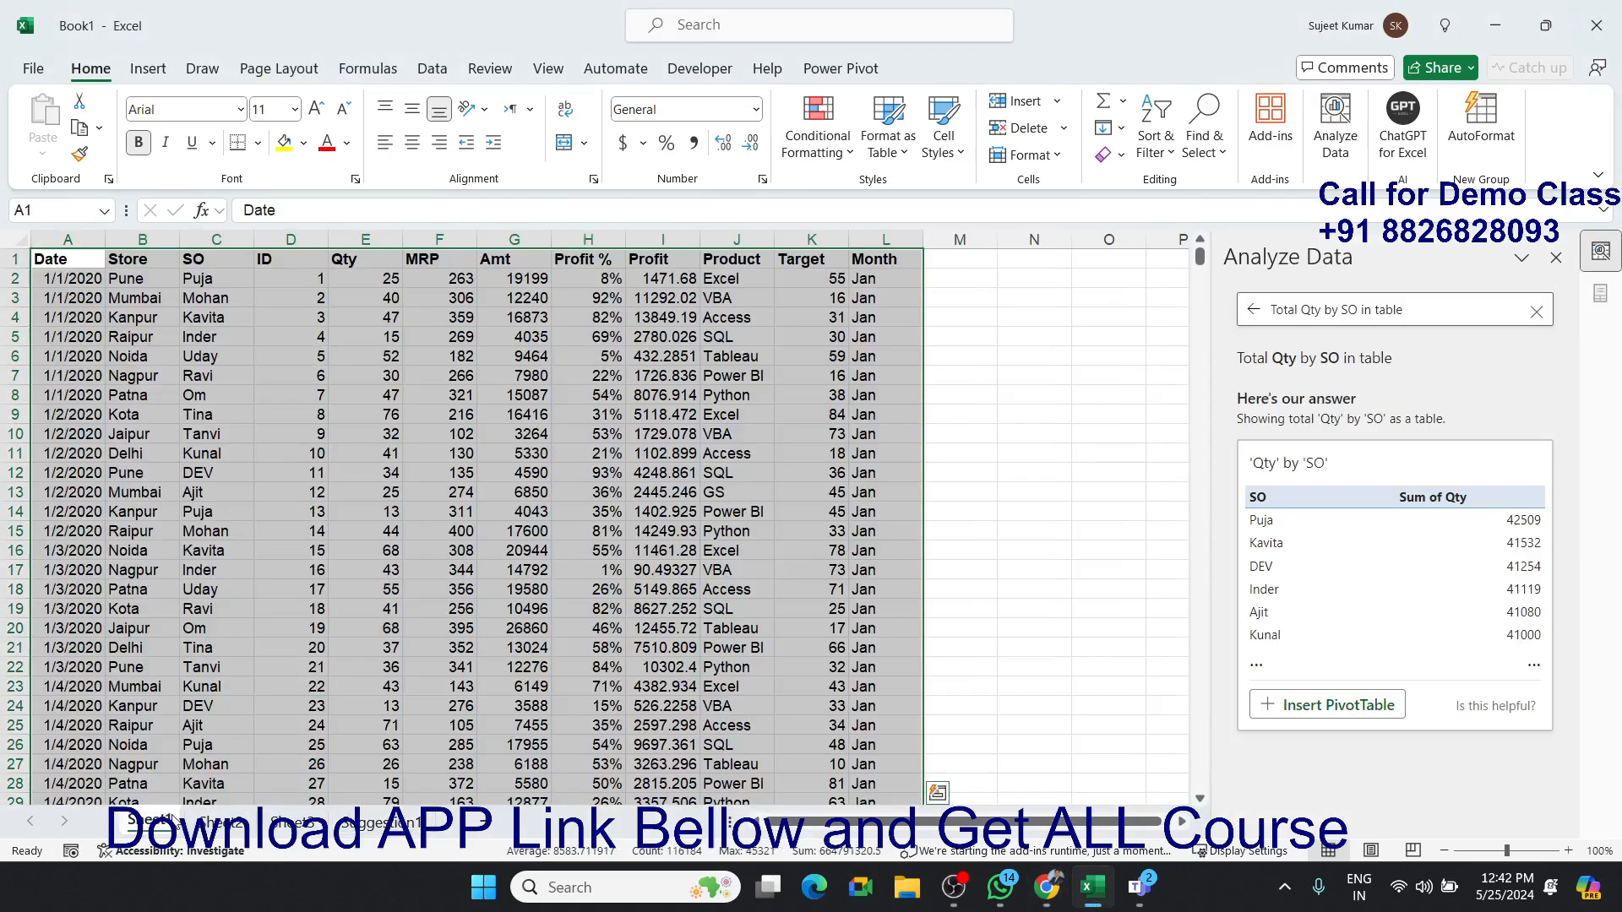
click(1323, 309)
triple_click(1323, 310)
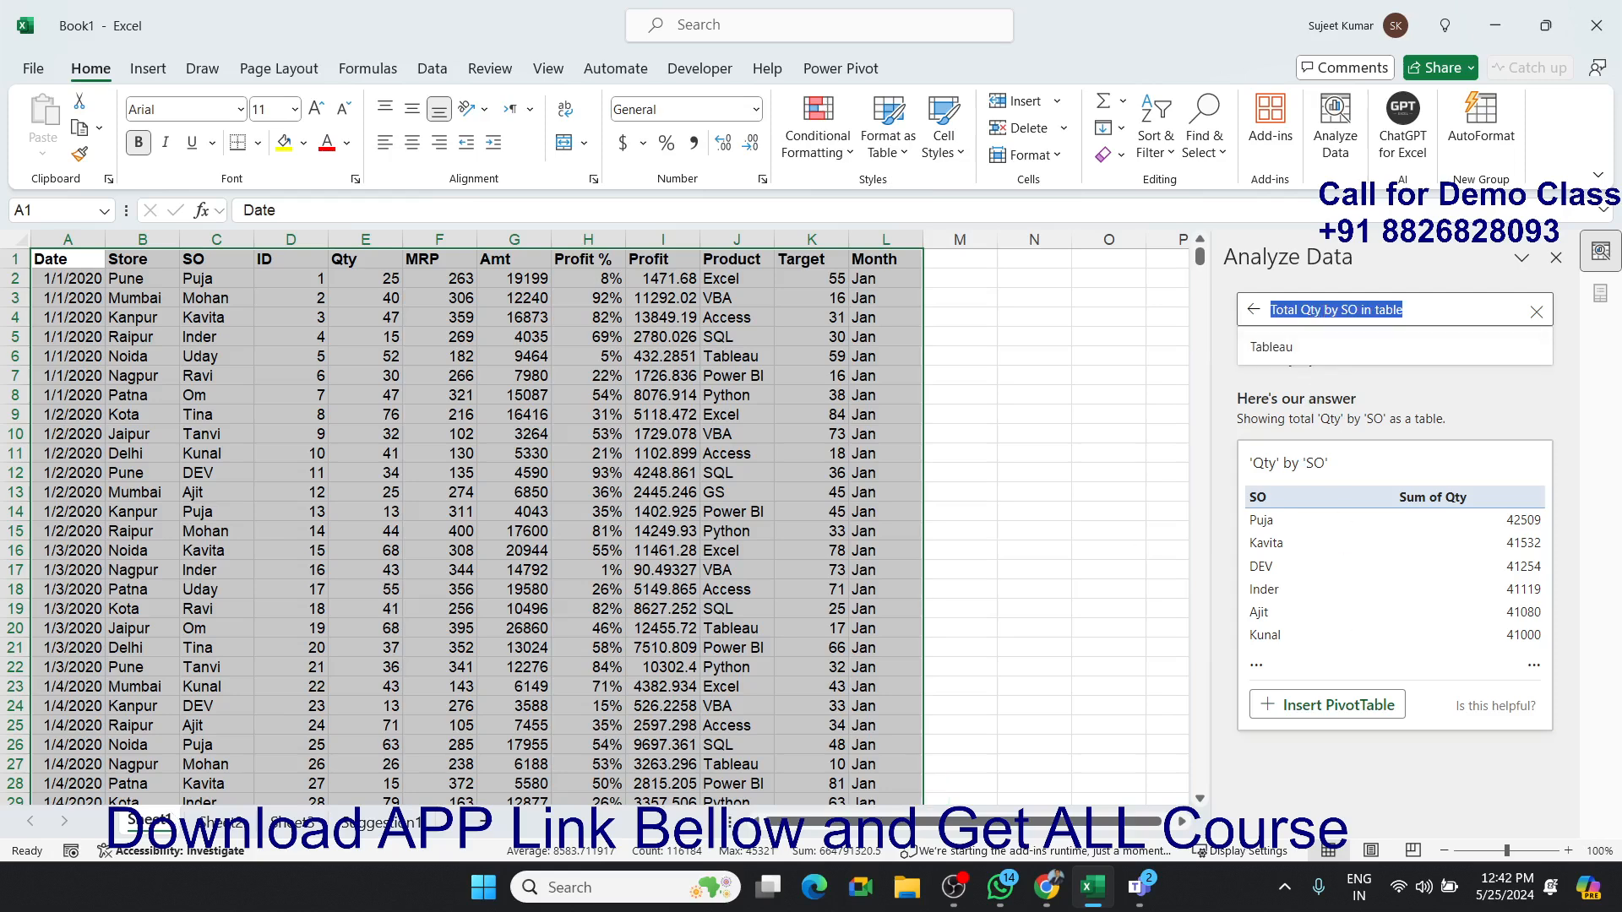
key(alt+Tab)
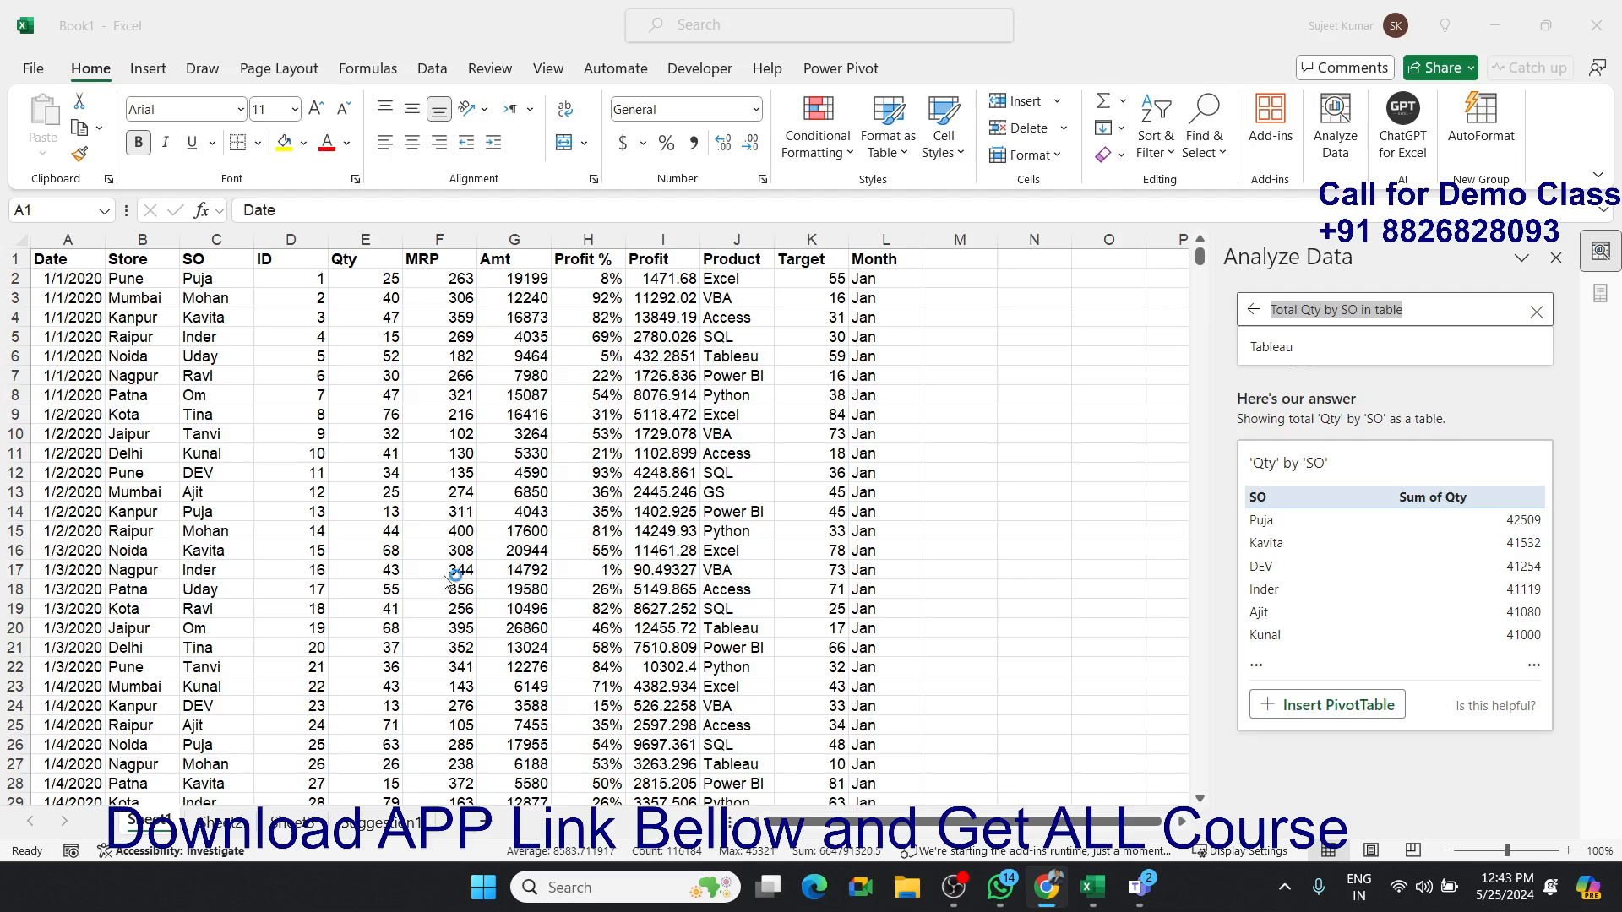
Close the Analyze Data pane on the sales sheet and view the PivotTable on the Suggestion1 sheet.
click(412, 510)
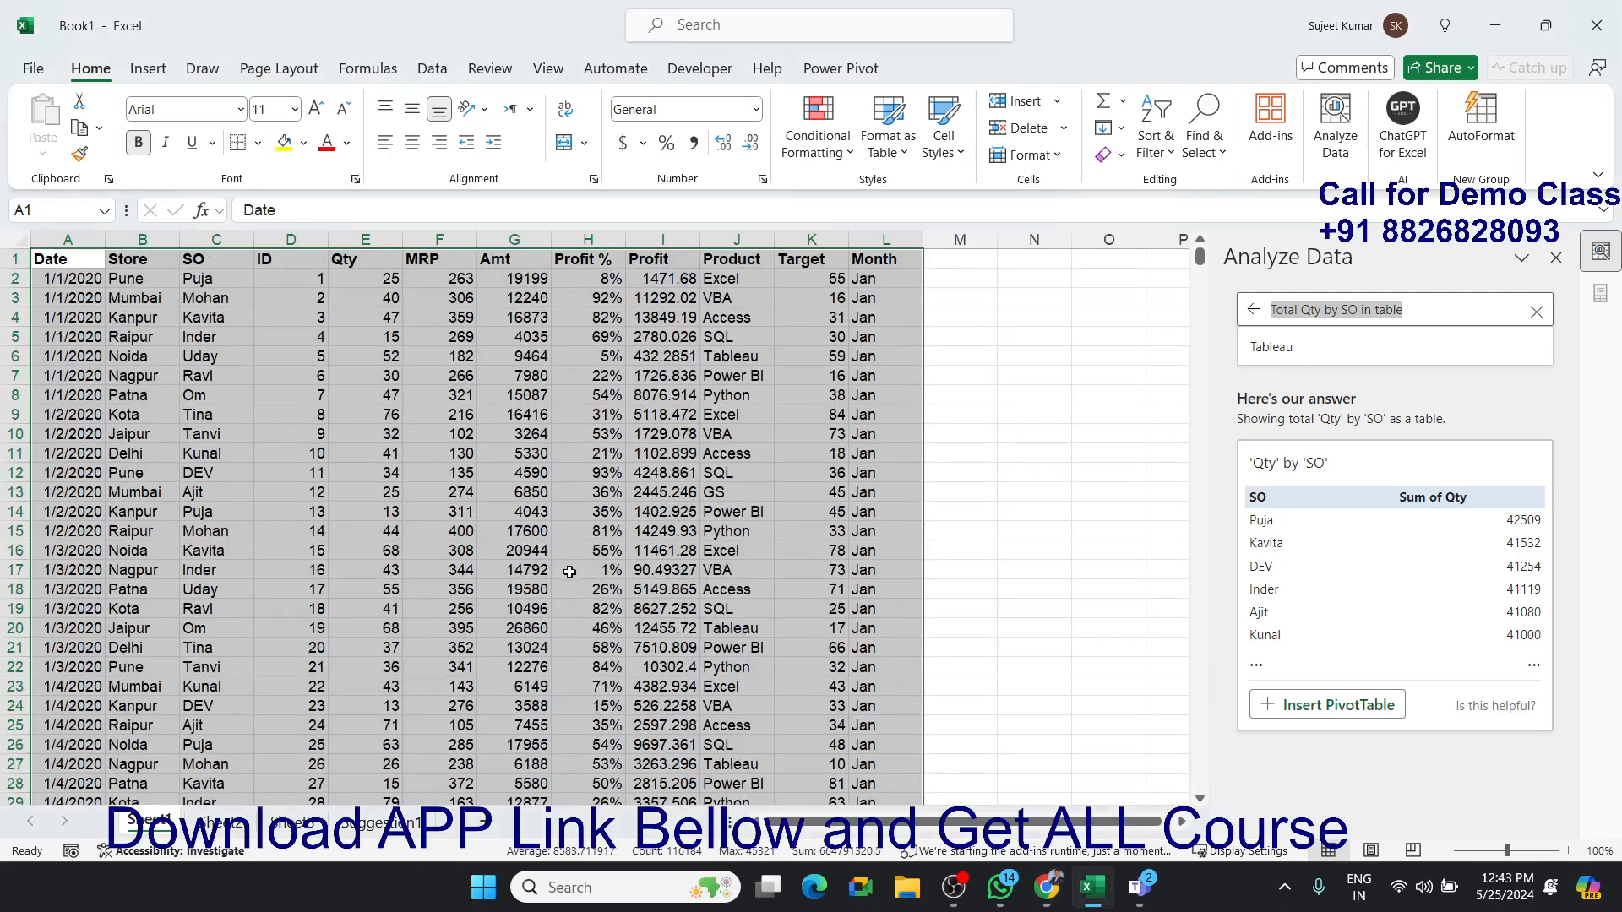
click(342, 409)
click(152, 317)
click(102, 280)
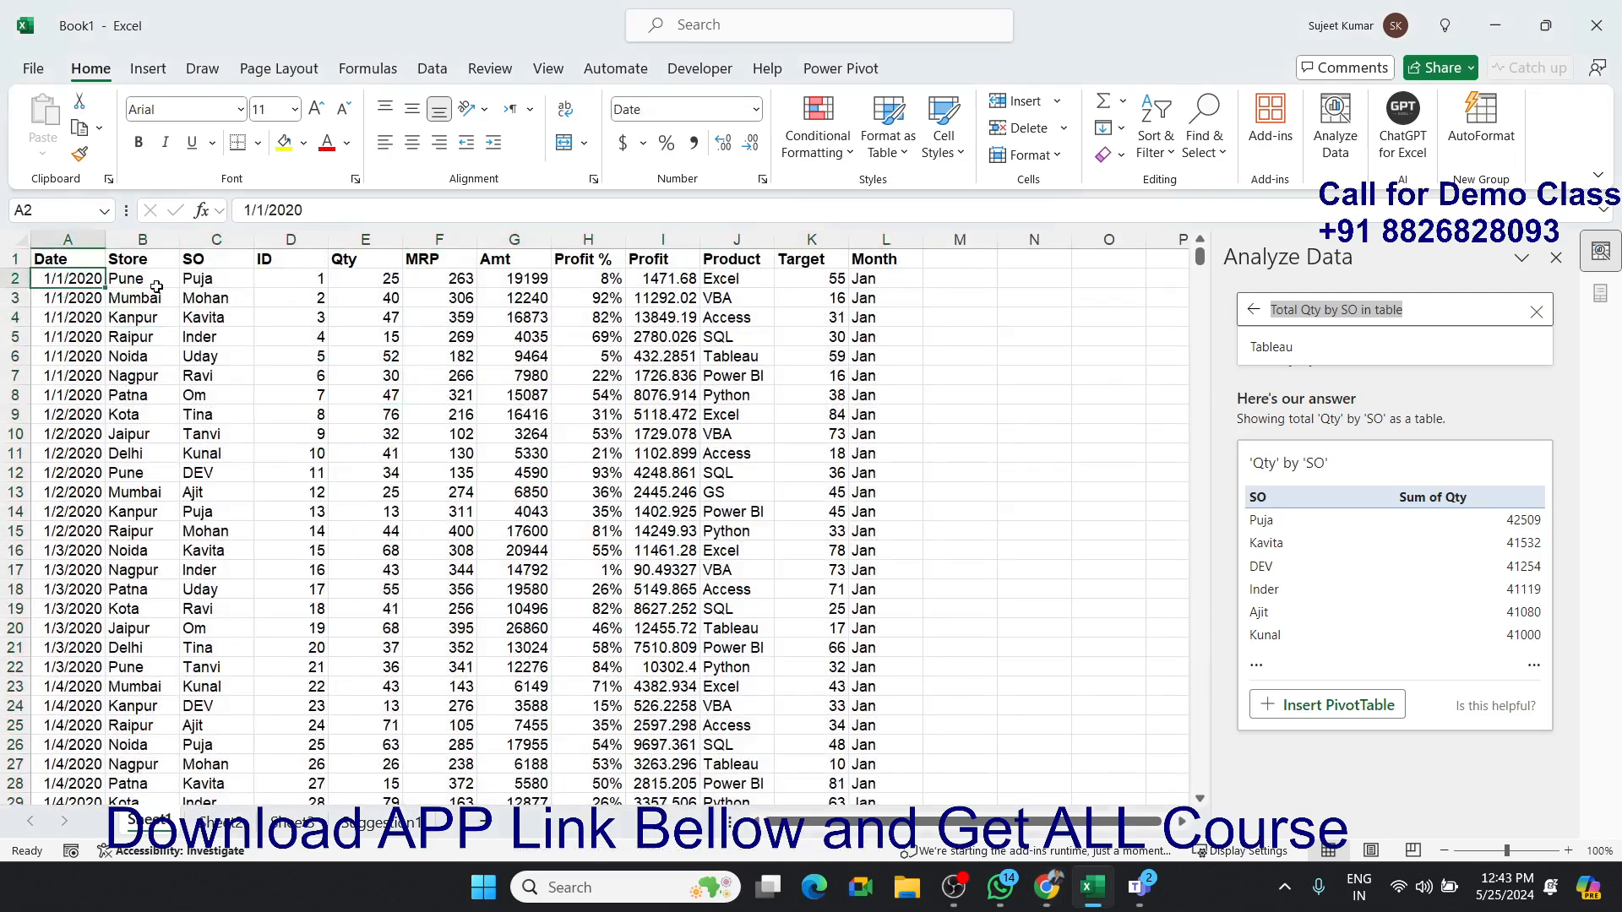
click(155, 286)
click(196, 319)
drag(243, 393, 274, 417)
click(326, 488)
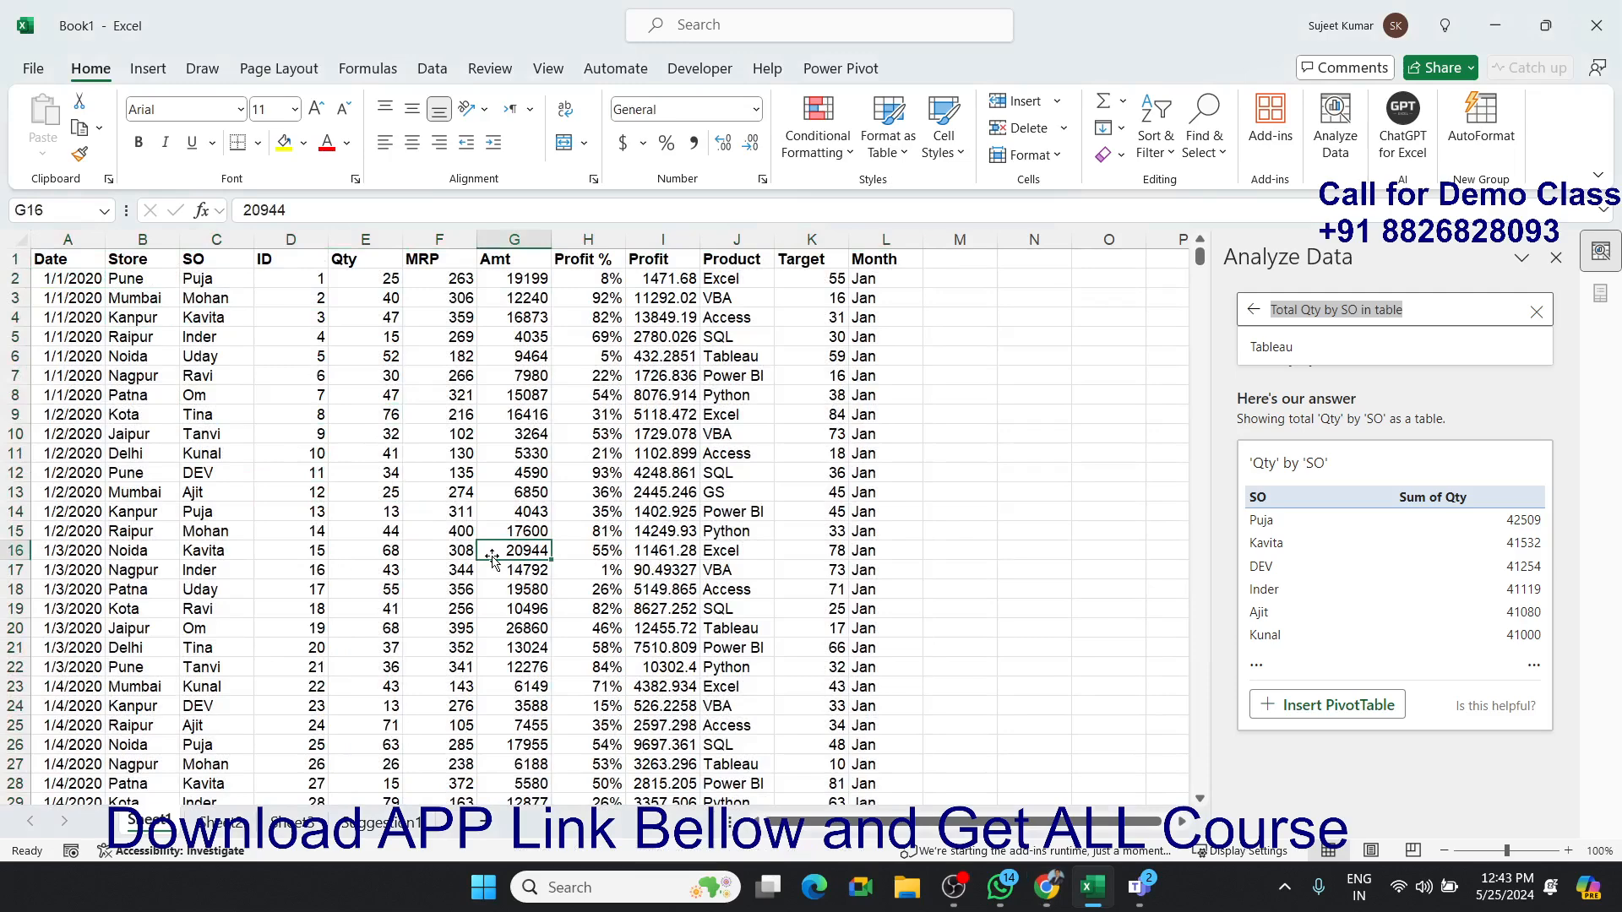
click(1557, 262)
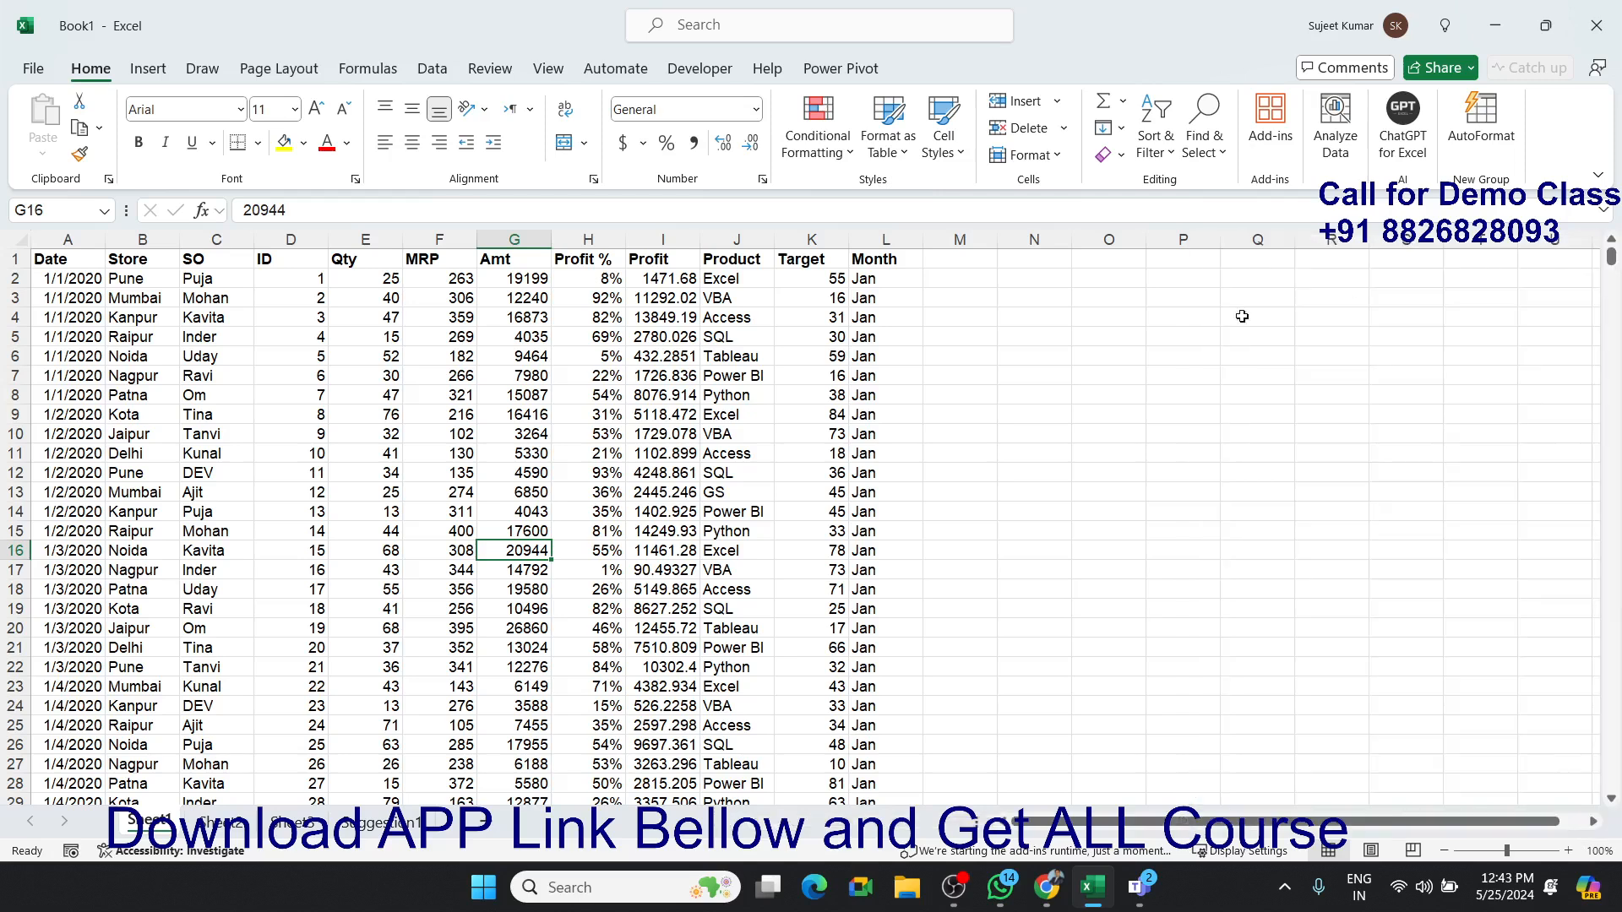
click(372, 833)
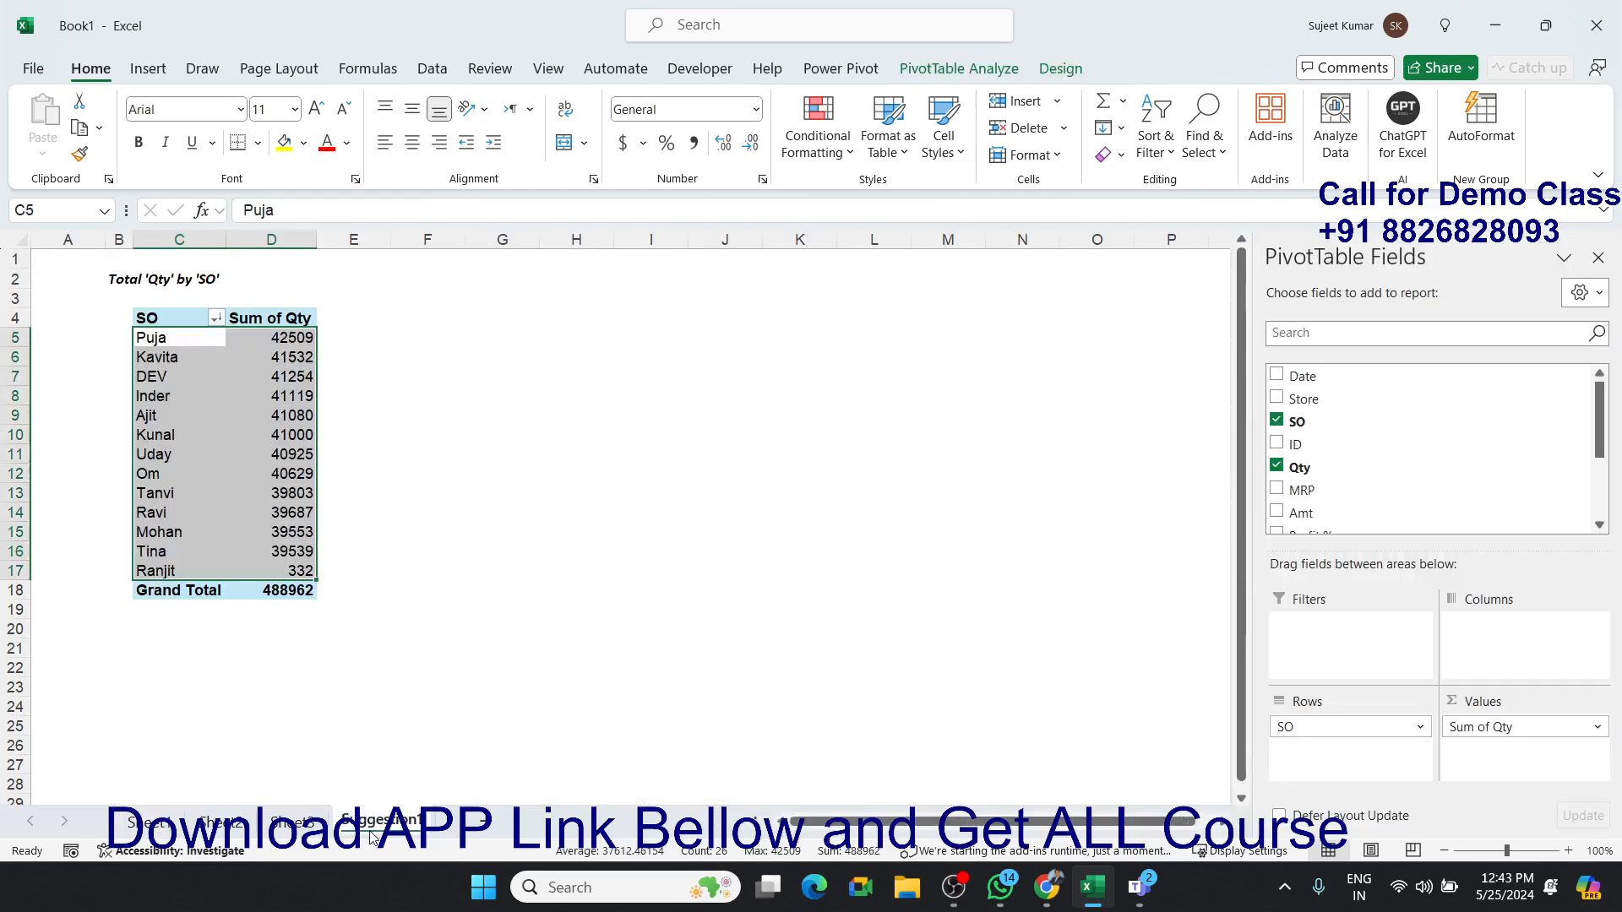
Run Recommended PivotTables on the Sheet1 sales data, look through all suggested results, and close the pane.
click(131, 823)
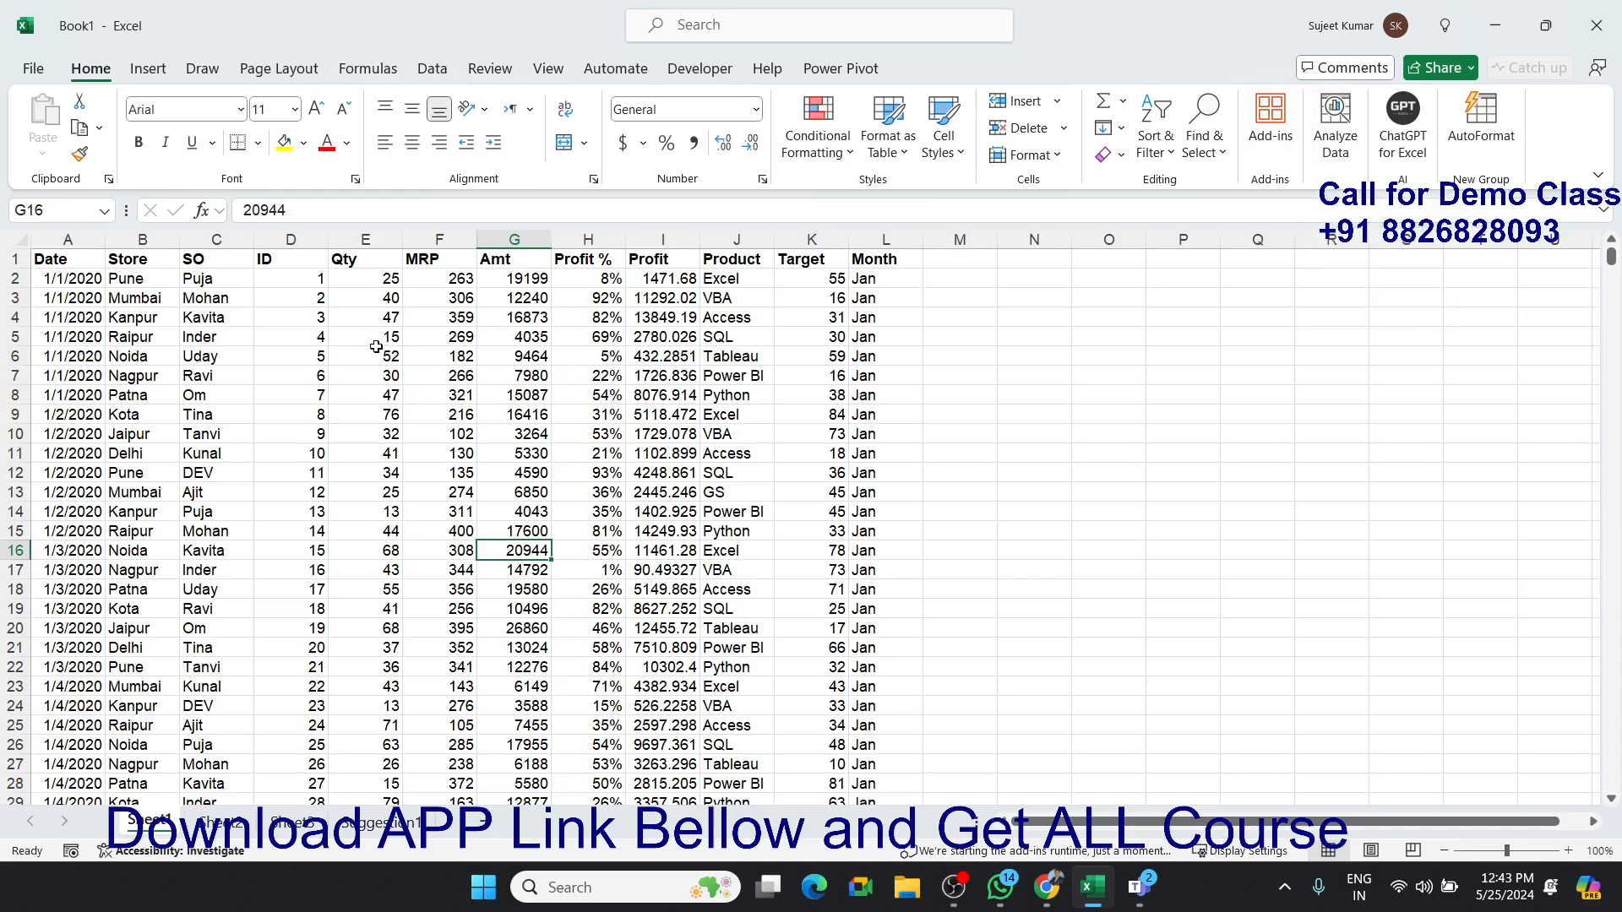
click(160, 308)
click(94, 275)
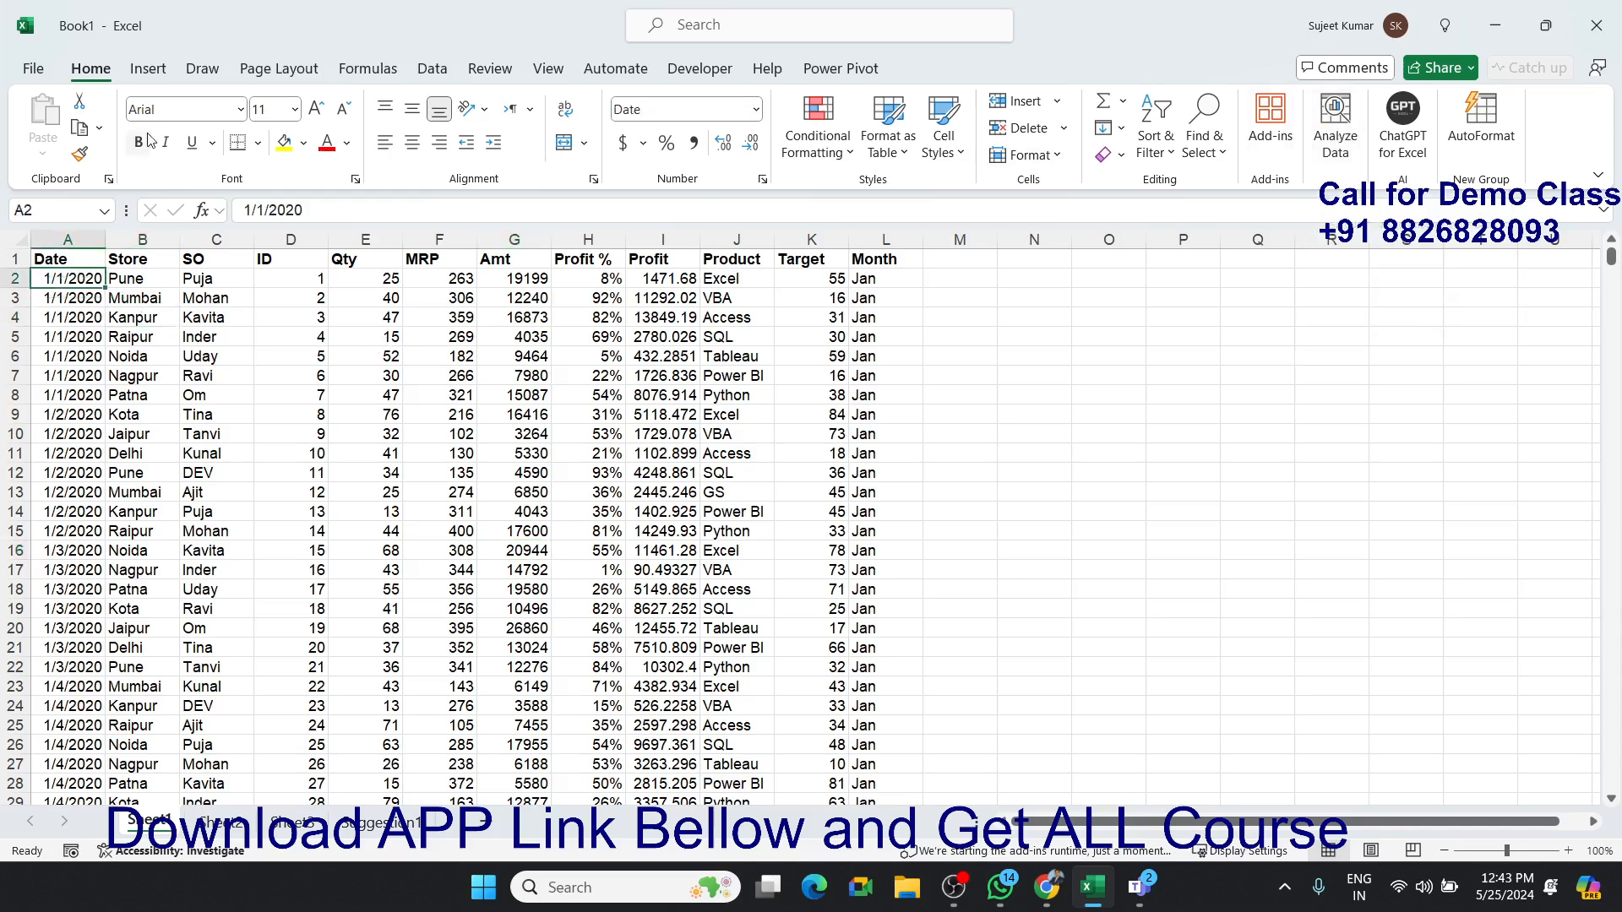
click(169, 71)
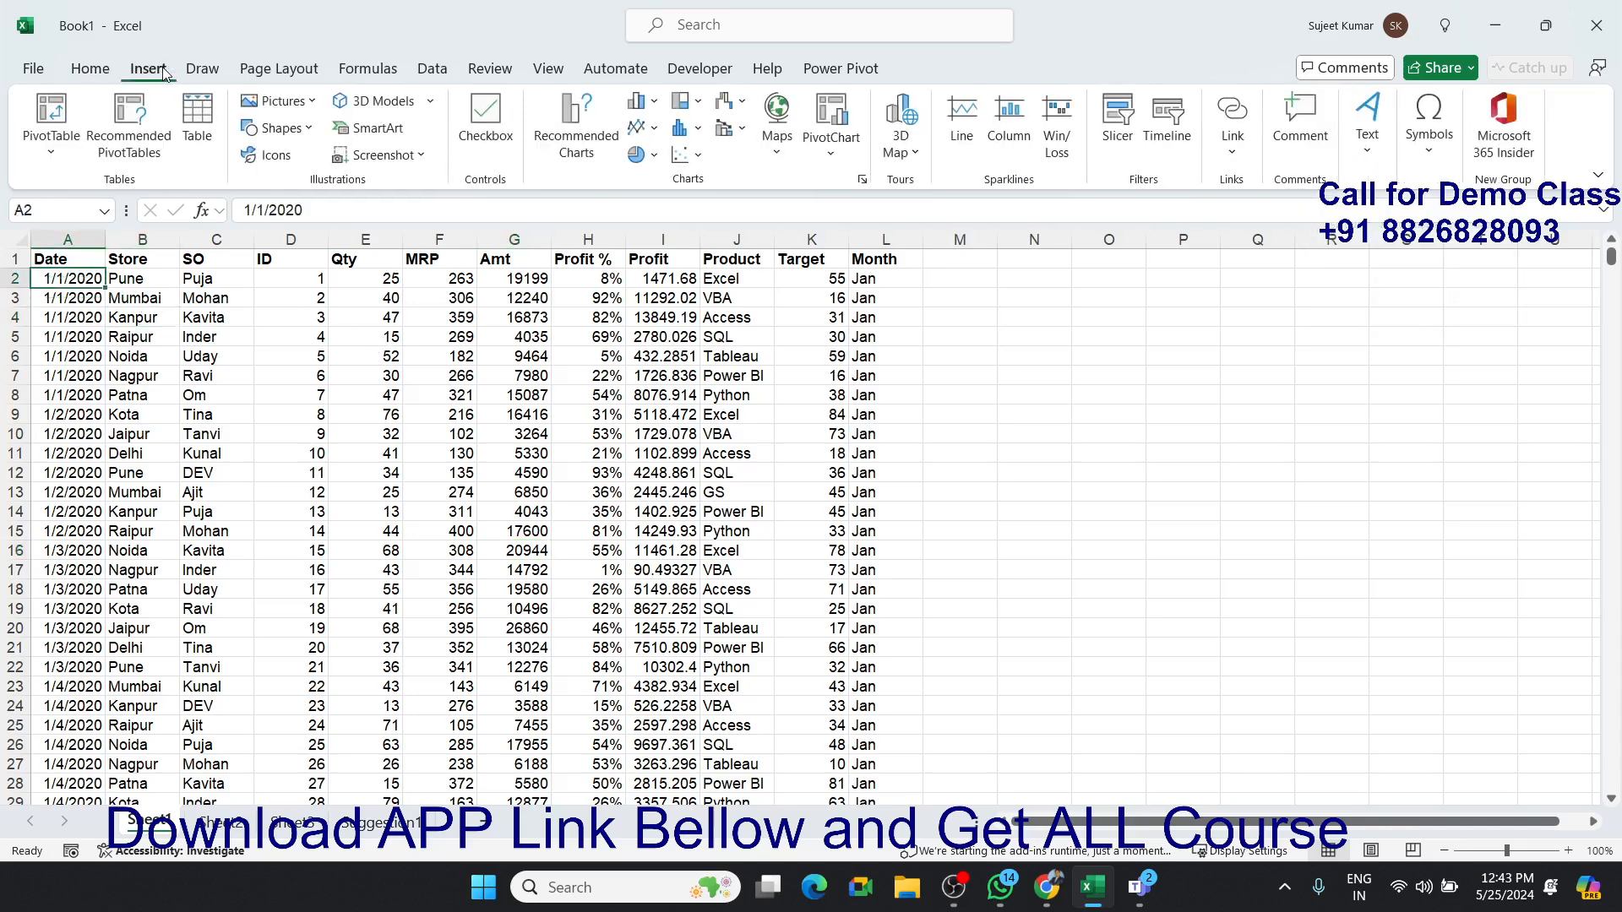
click(136, 127)
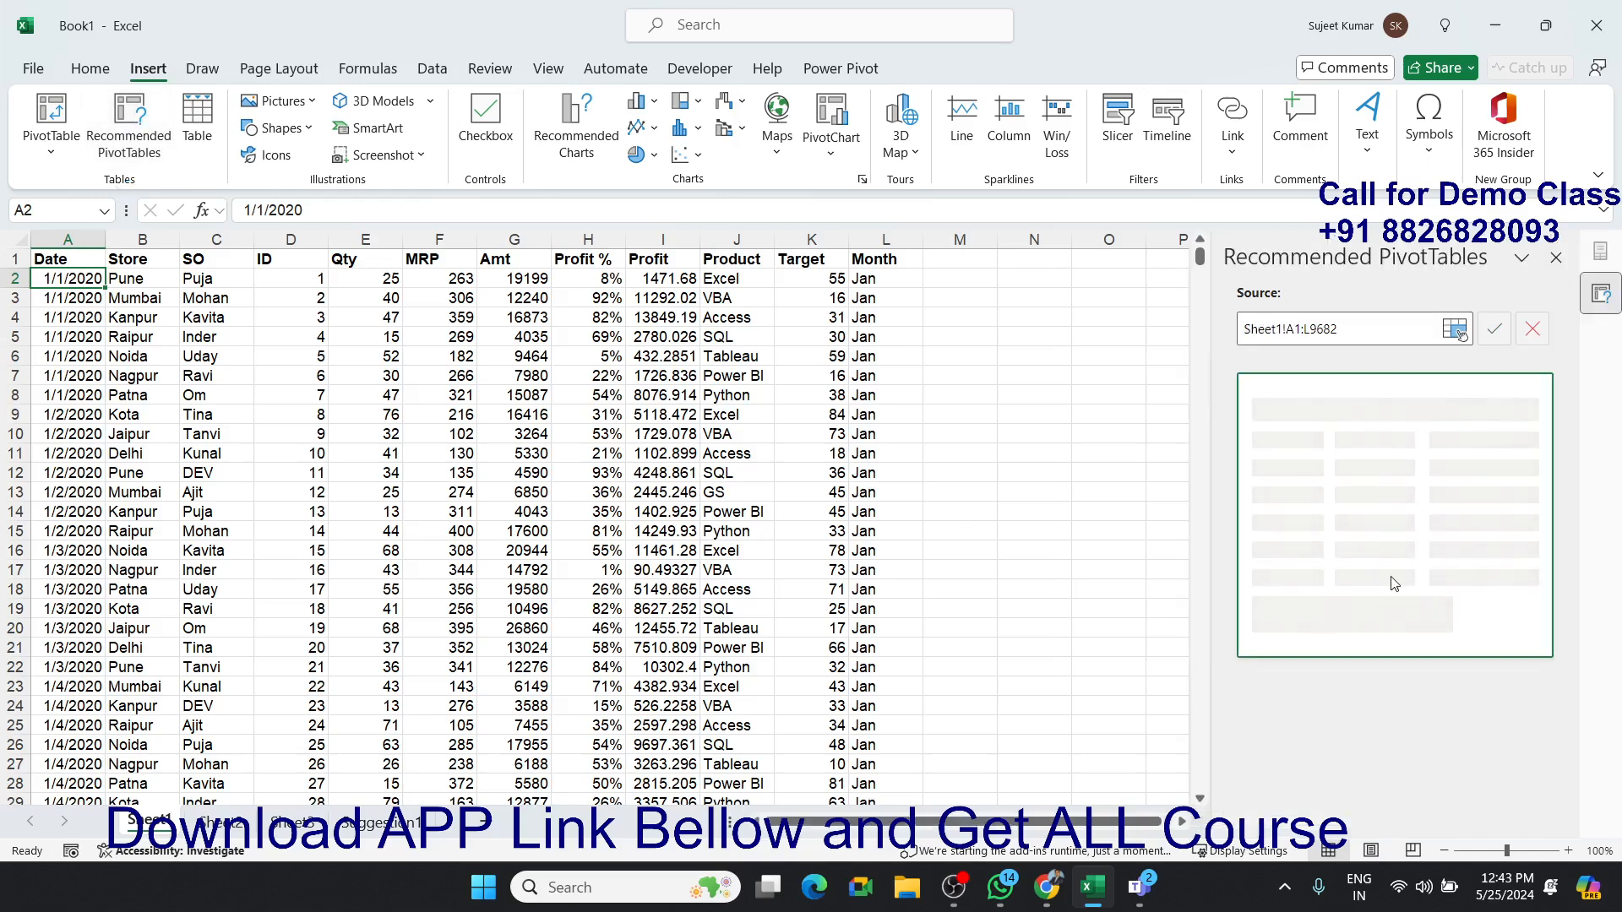
scroll(1390, 591, down, 5)
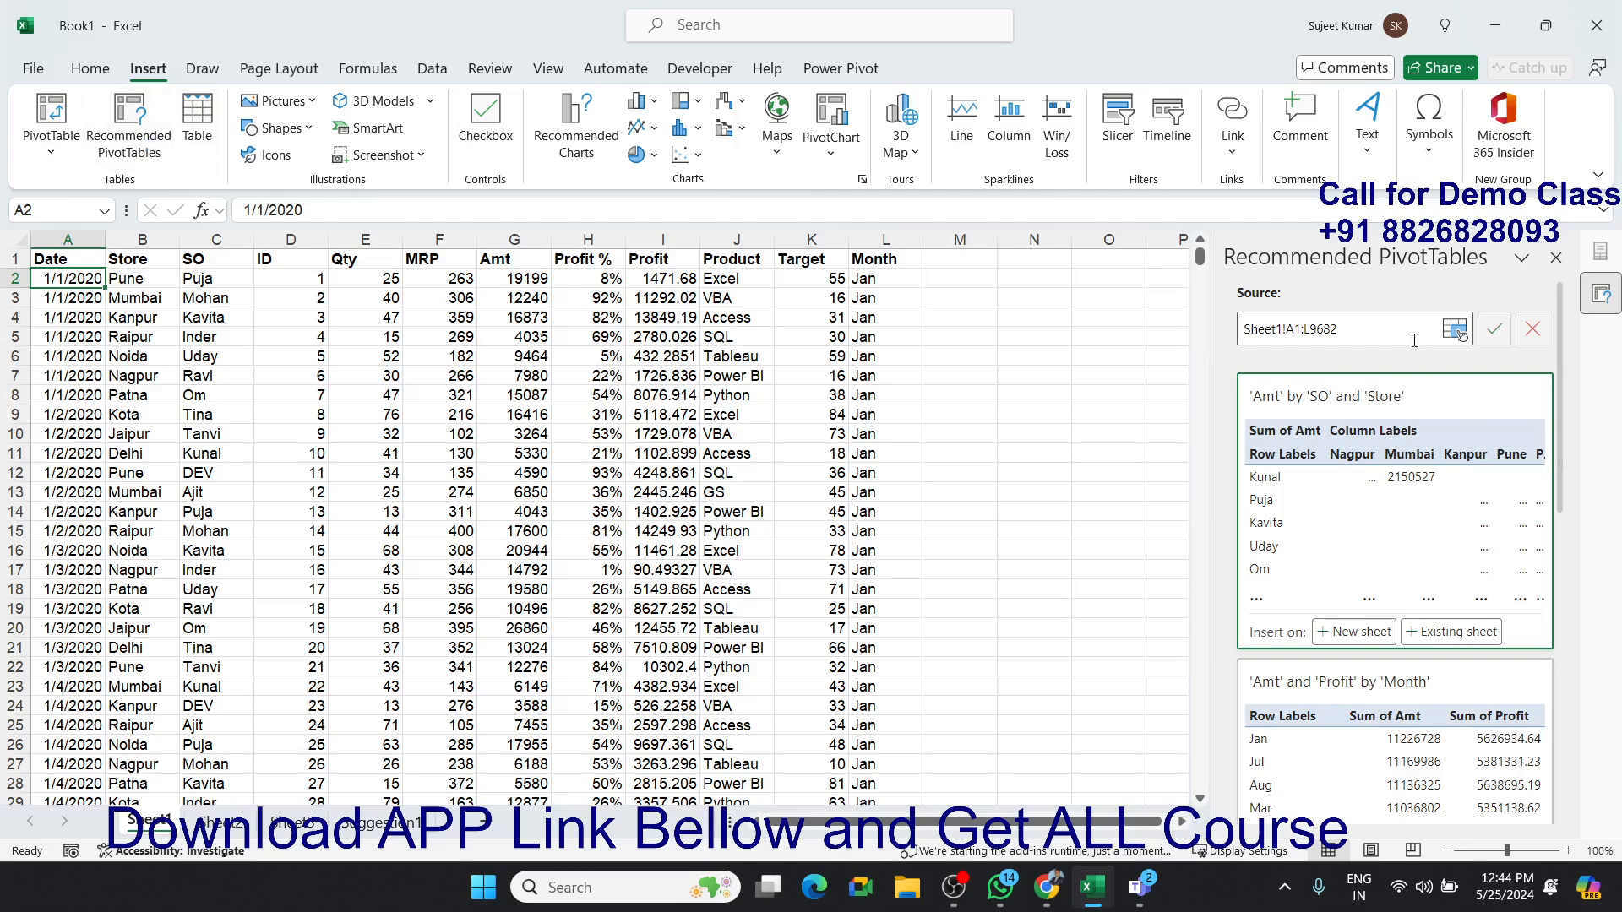
scroll(1419, 372, down, 3)
scroll(1420, 372, down, 5)
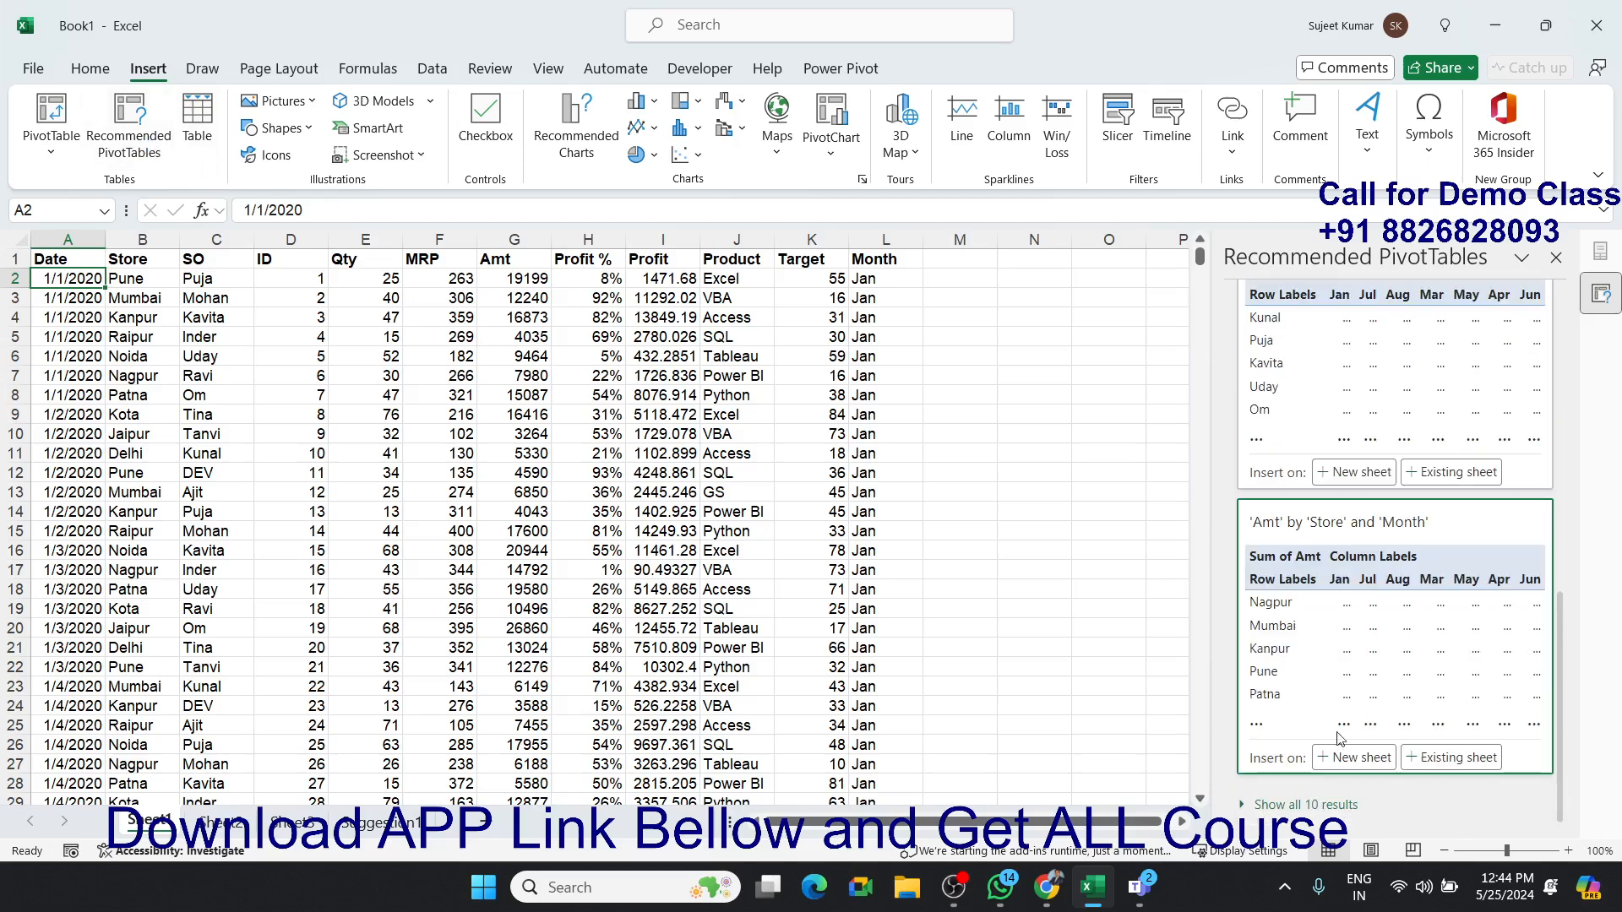
click(1316, 807)
scroll(1320, 760, down, 5)
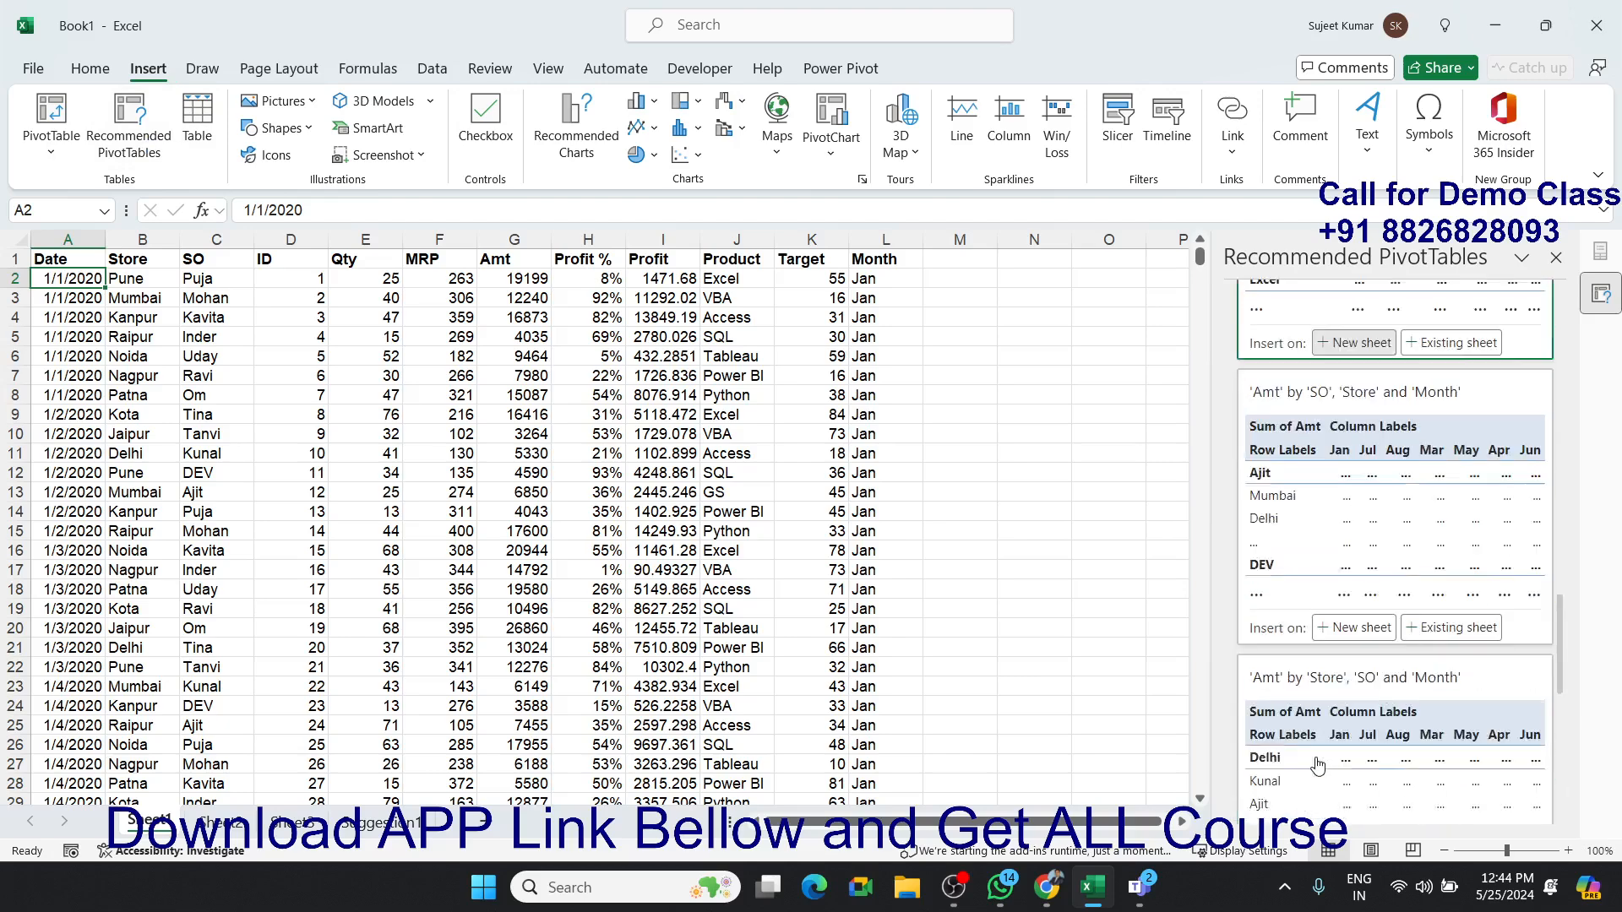
scroll(1318, 754, up, 15)
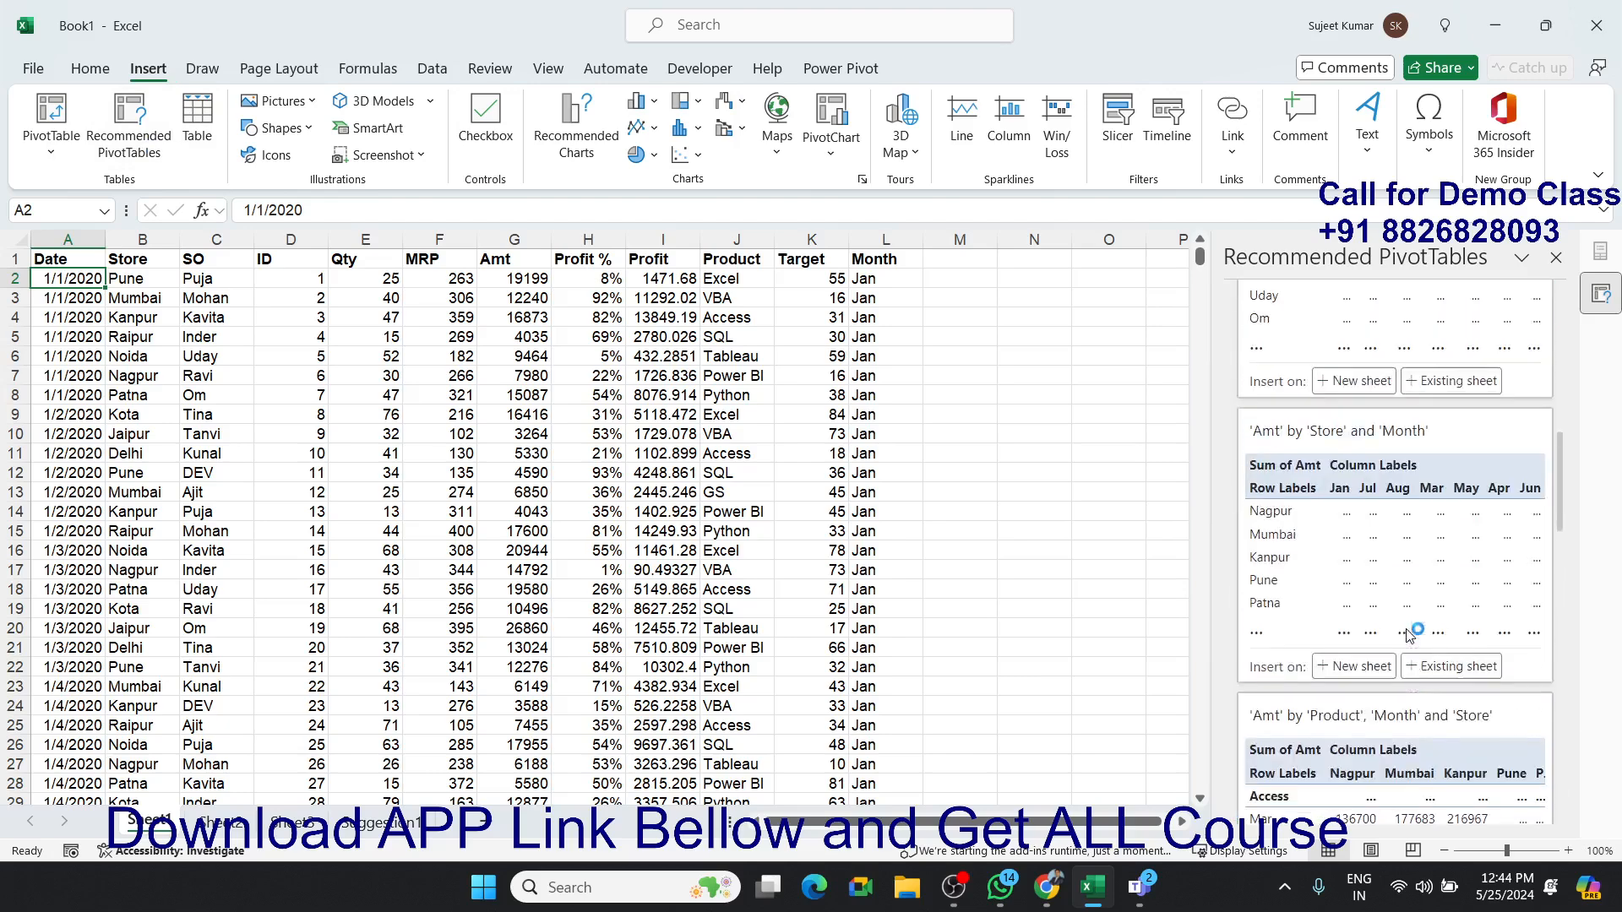
click(1557, 259)
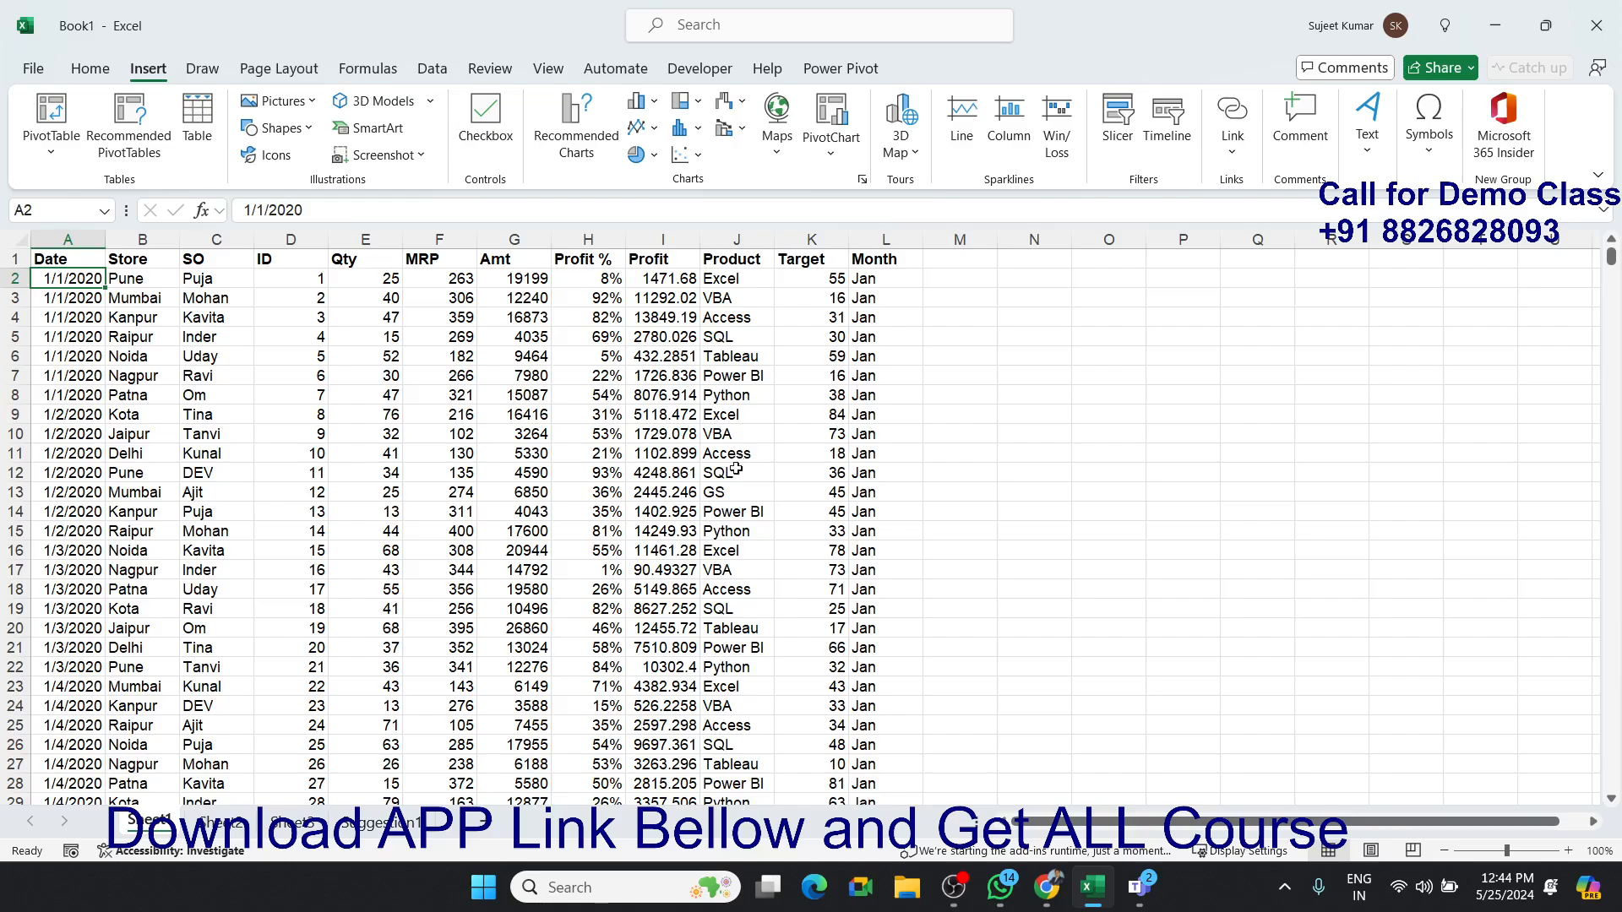
Examine the SO, Store and Profit columns of the sales data as candidates for a PivotTable.
click(512, 530)
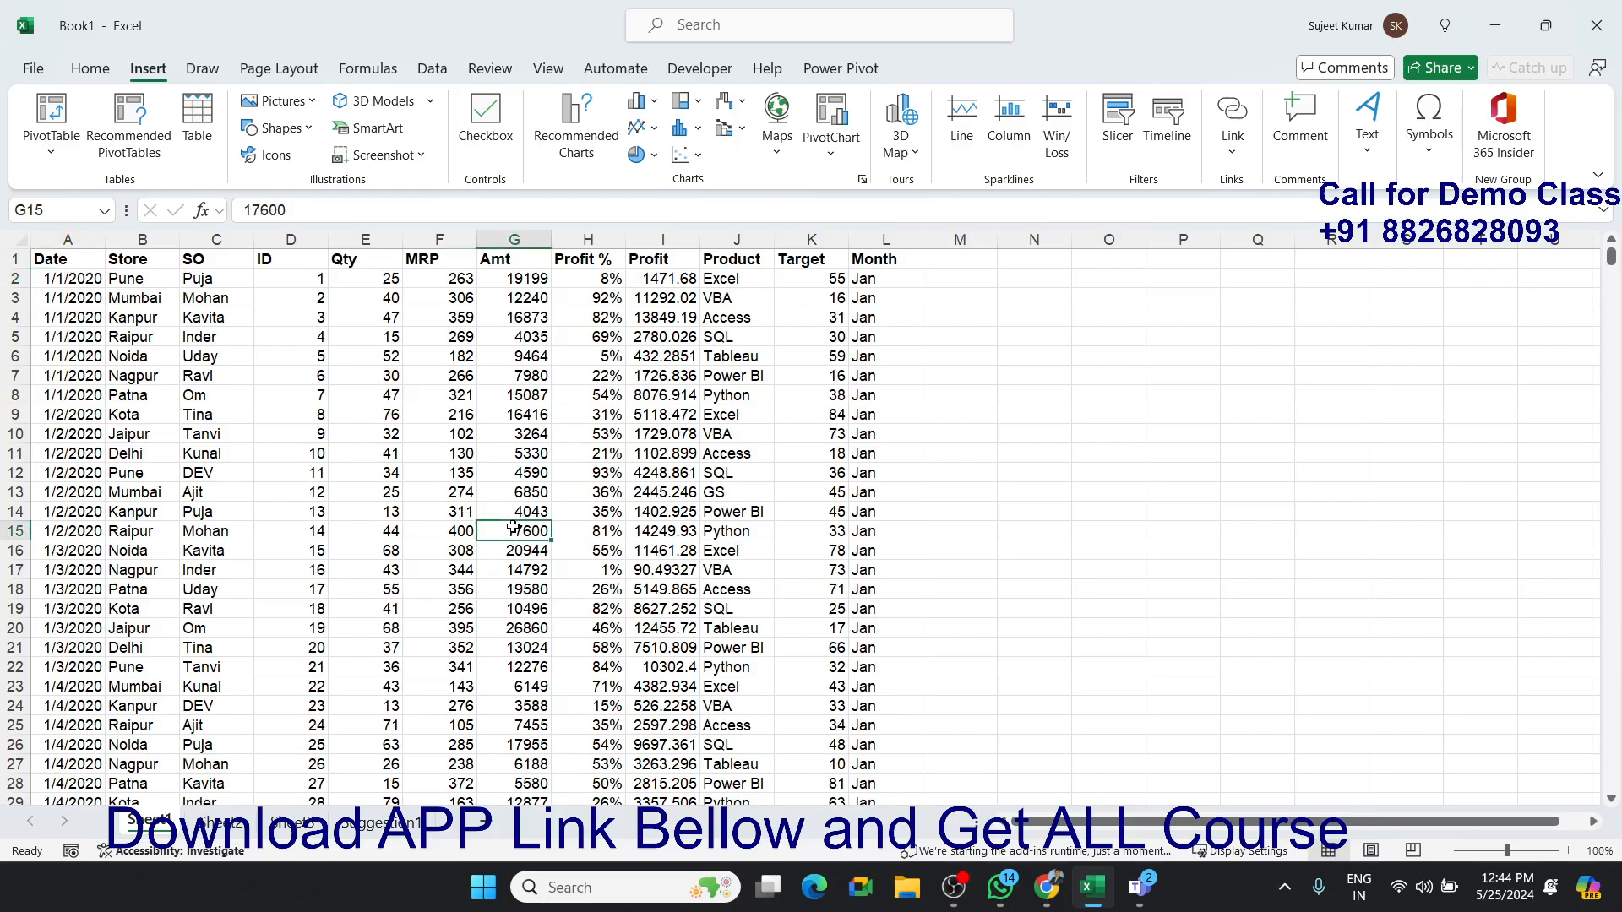
scroll(512, 530, down, 9)
scroll(513, 530, up, 9)
click(208, 238)
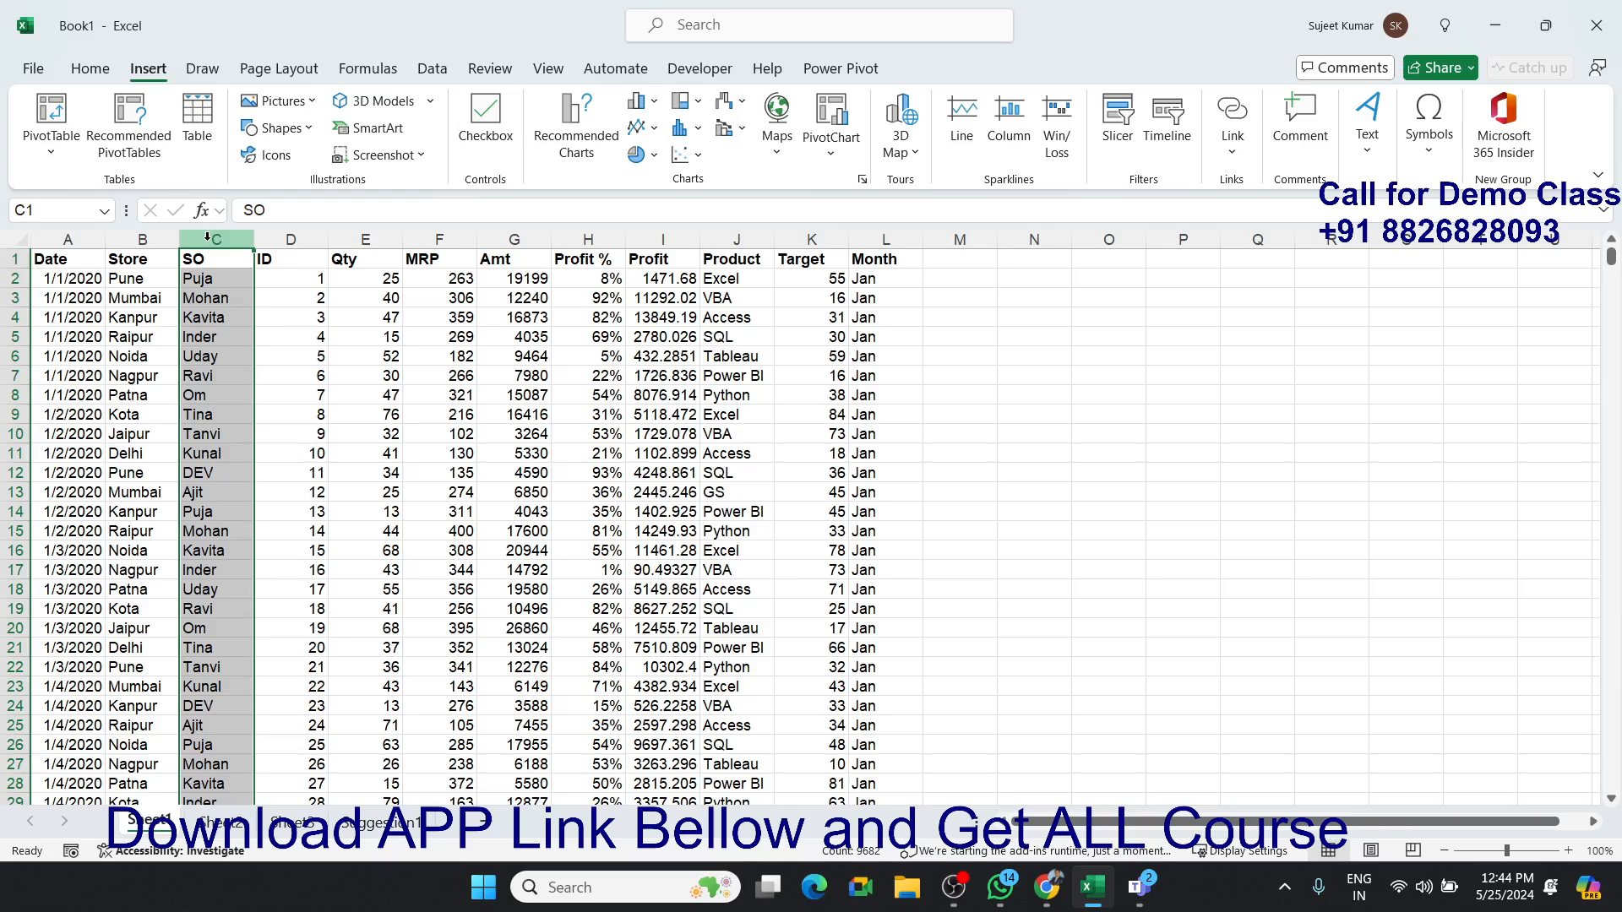
click(142, 239)
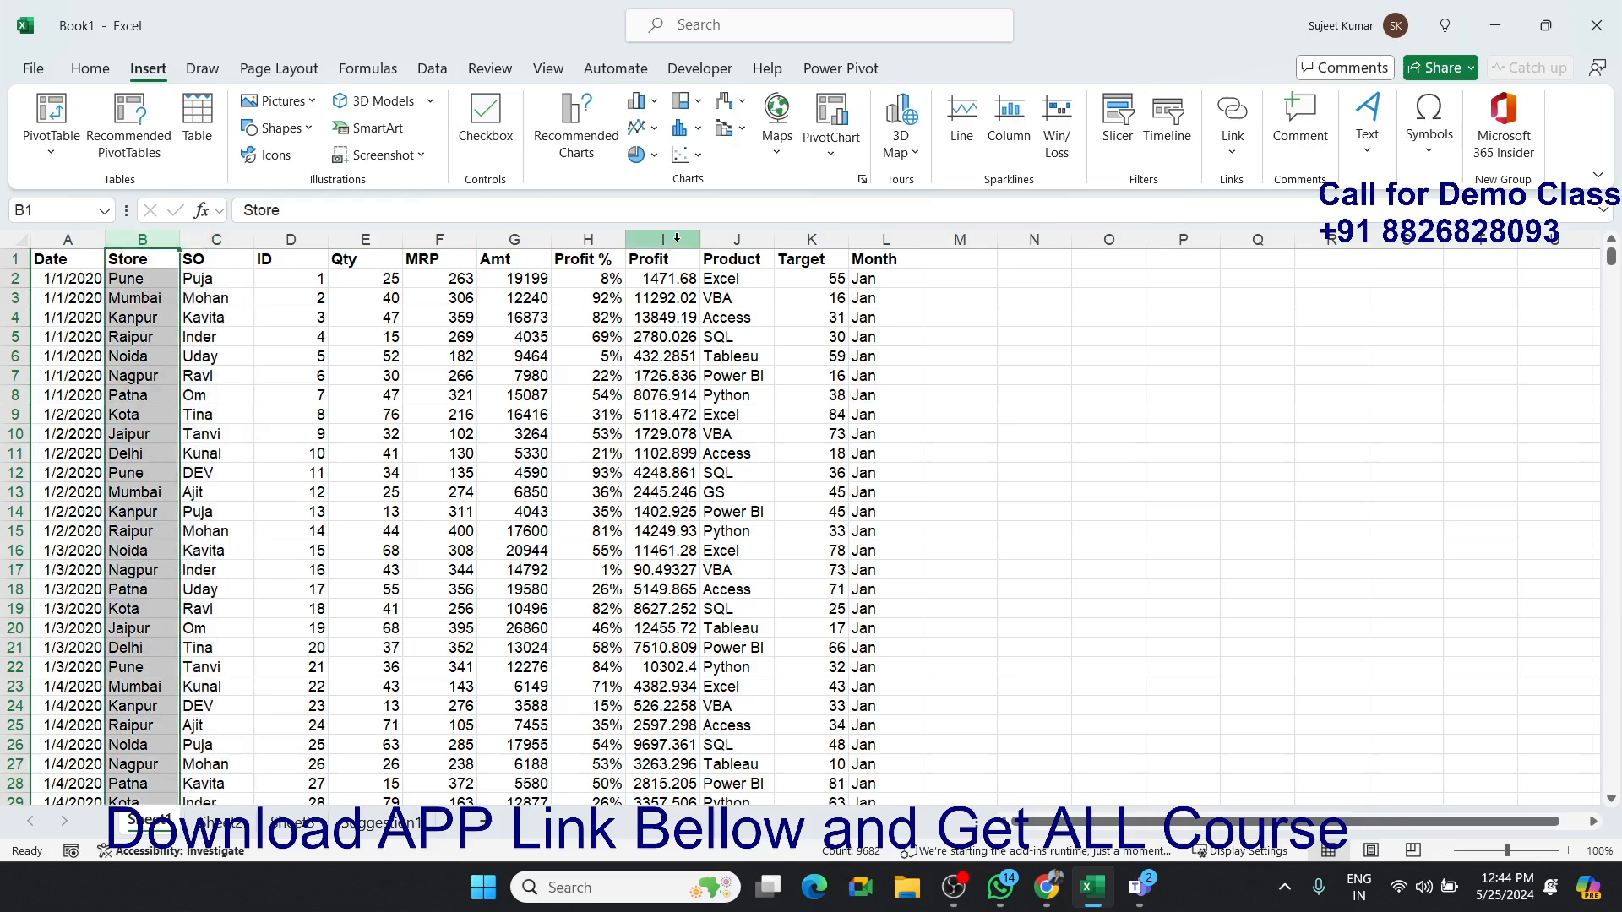
click(635, 239)
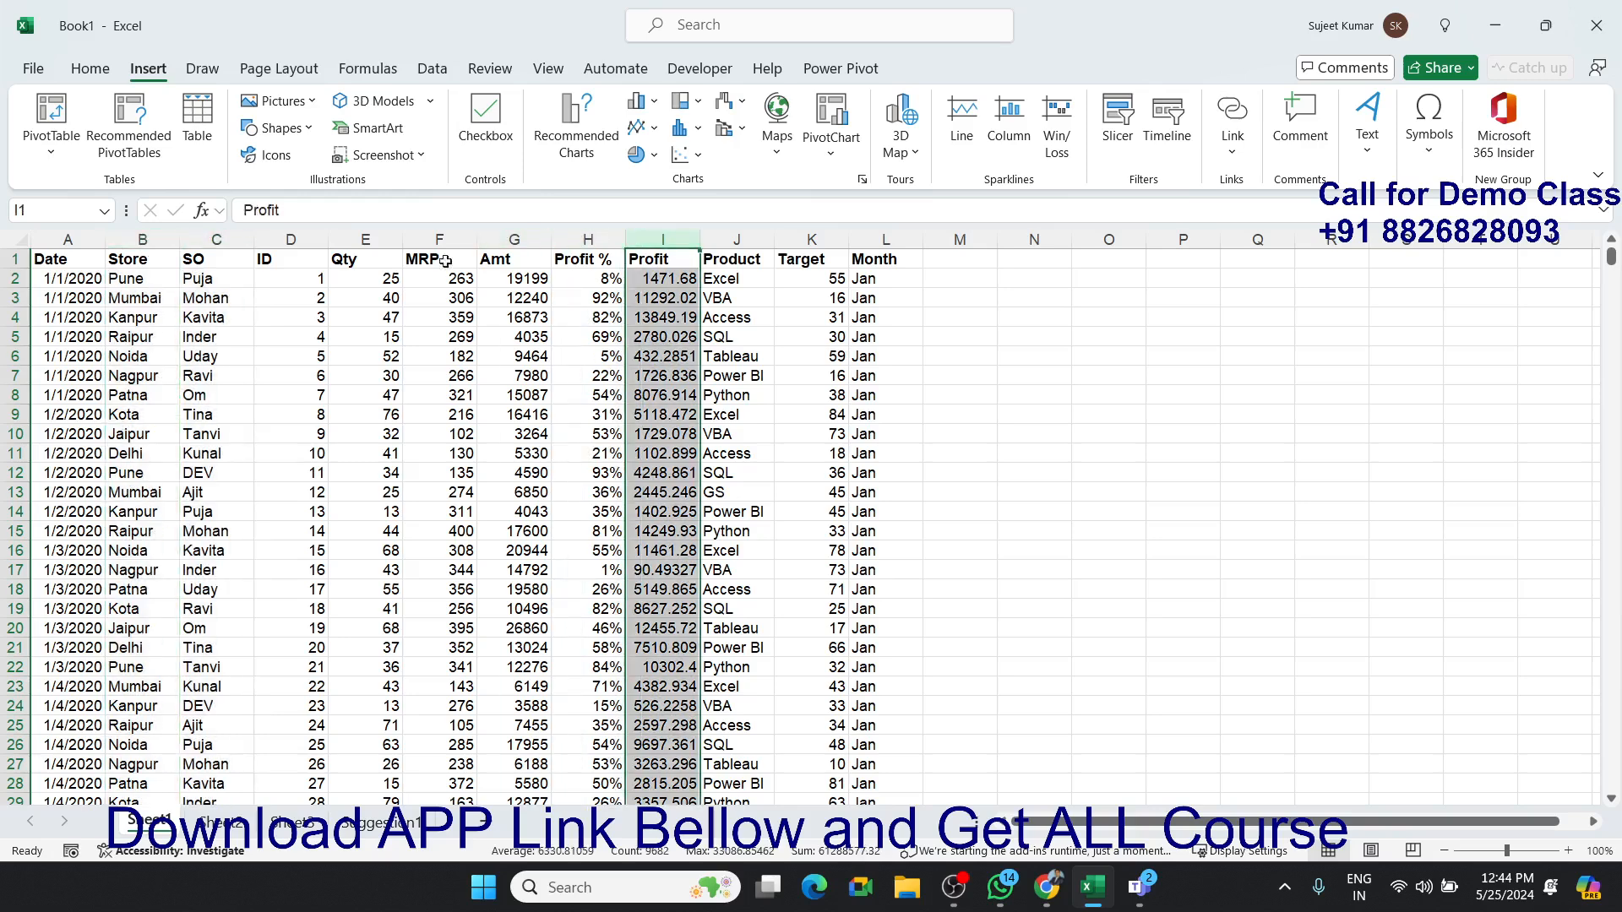
click(130, 239)
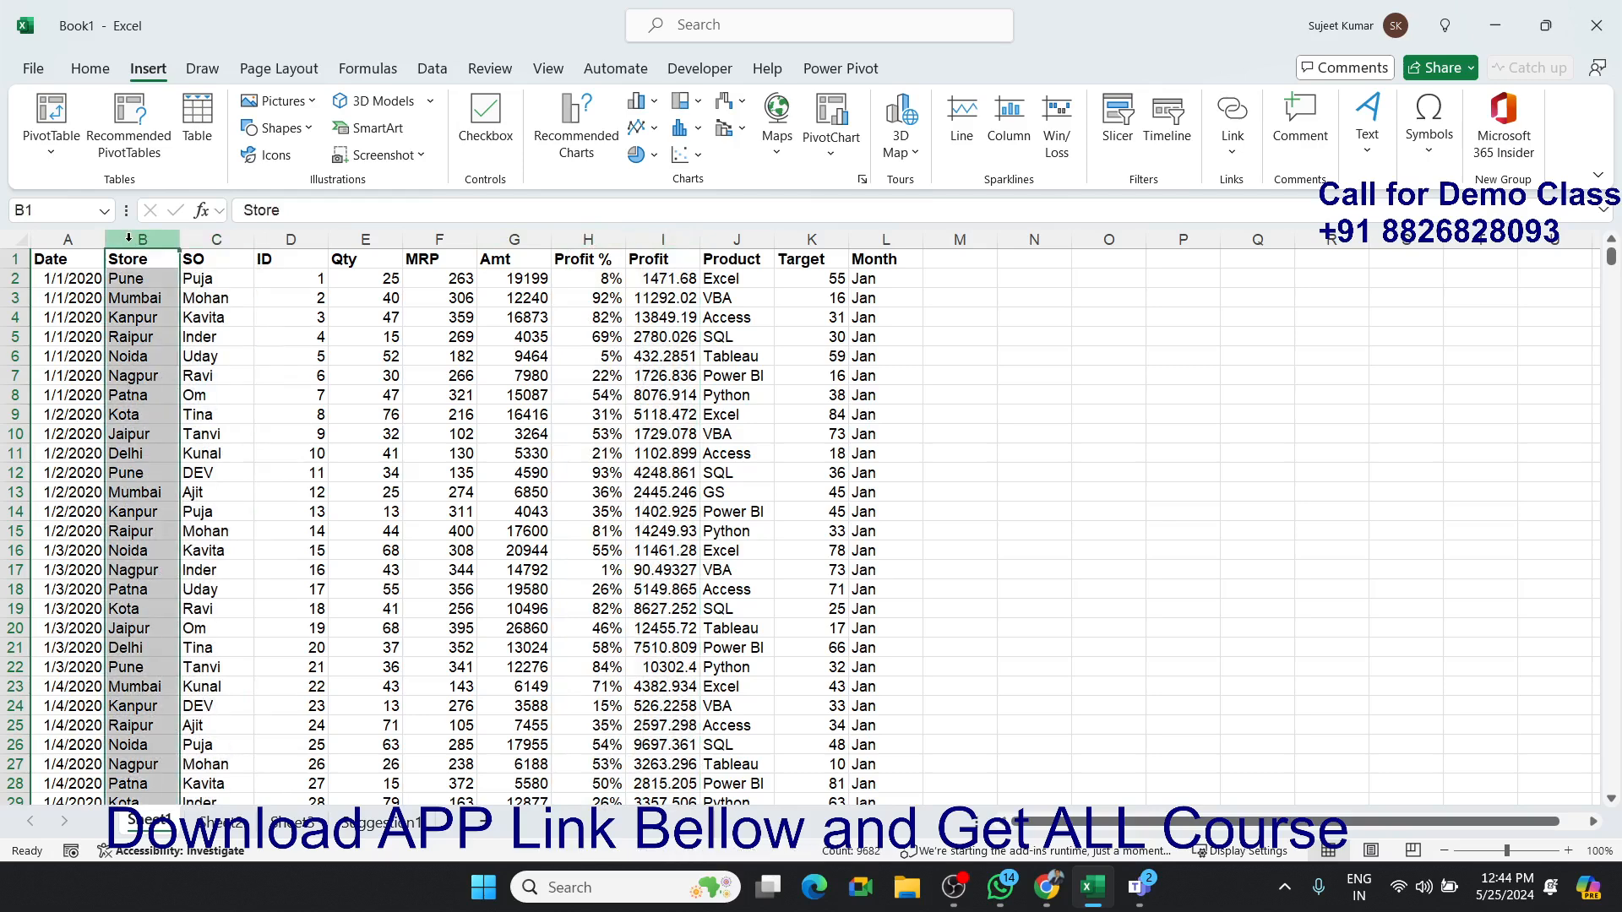
click(665, 239)
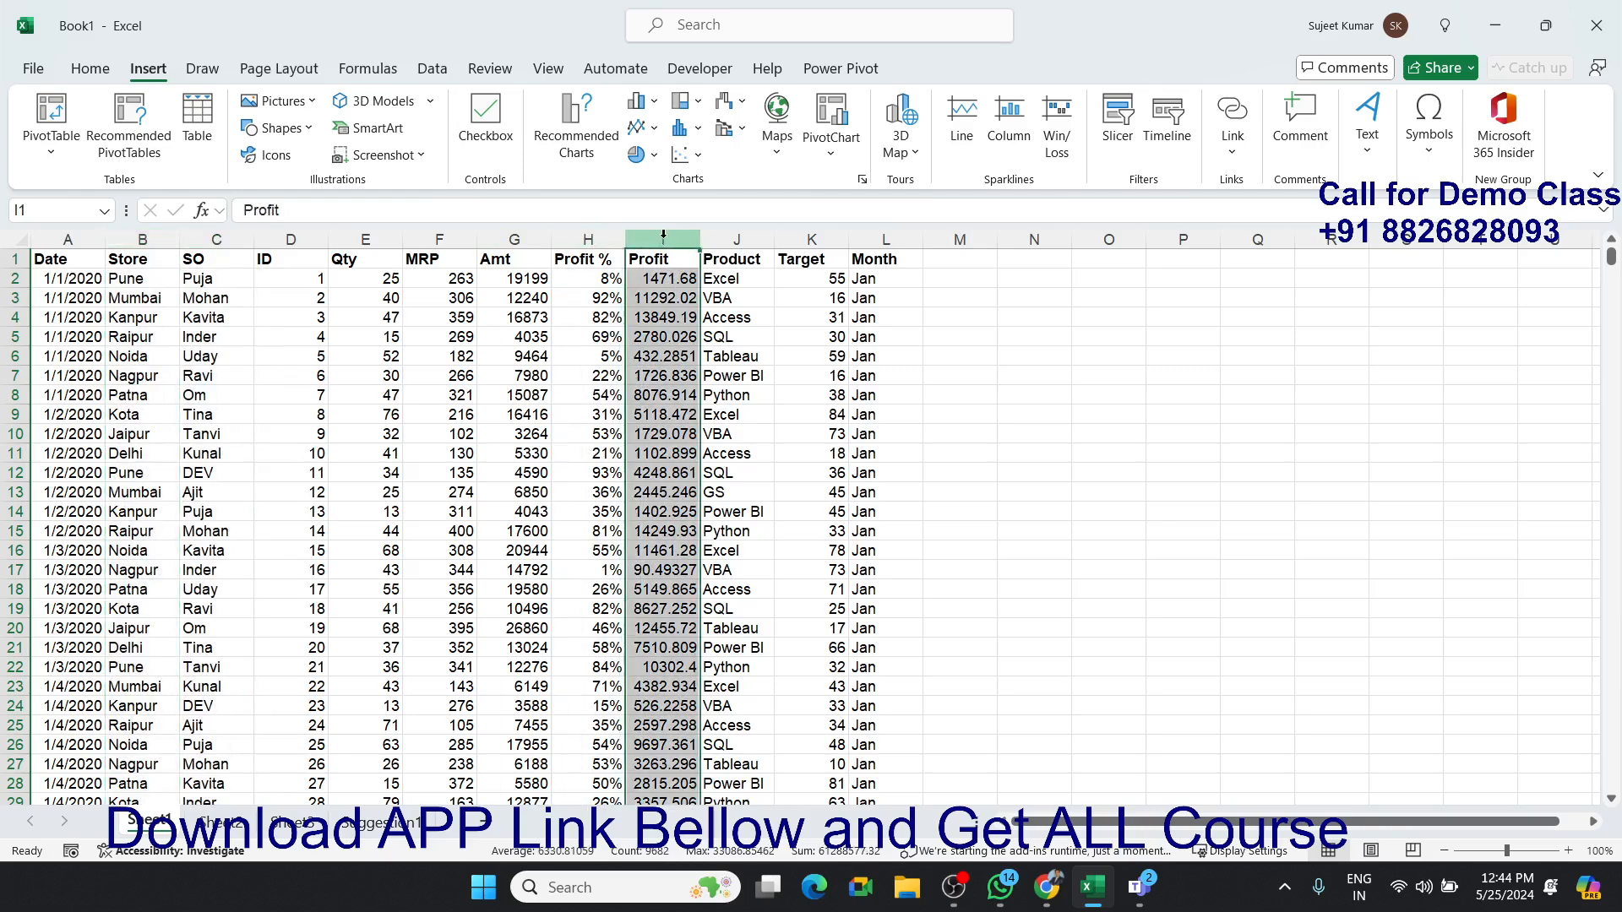
click(632, 287)
Insert an empty PivotTable on a new worksheet from the sales table starting at A1.
click(51, 259)
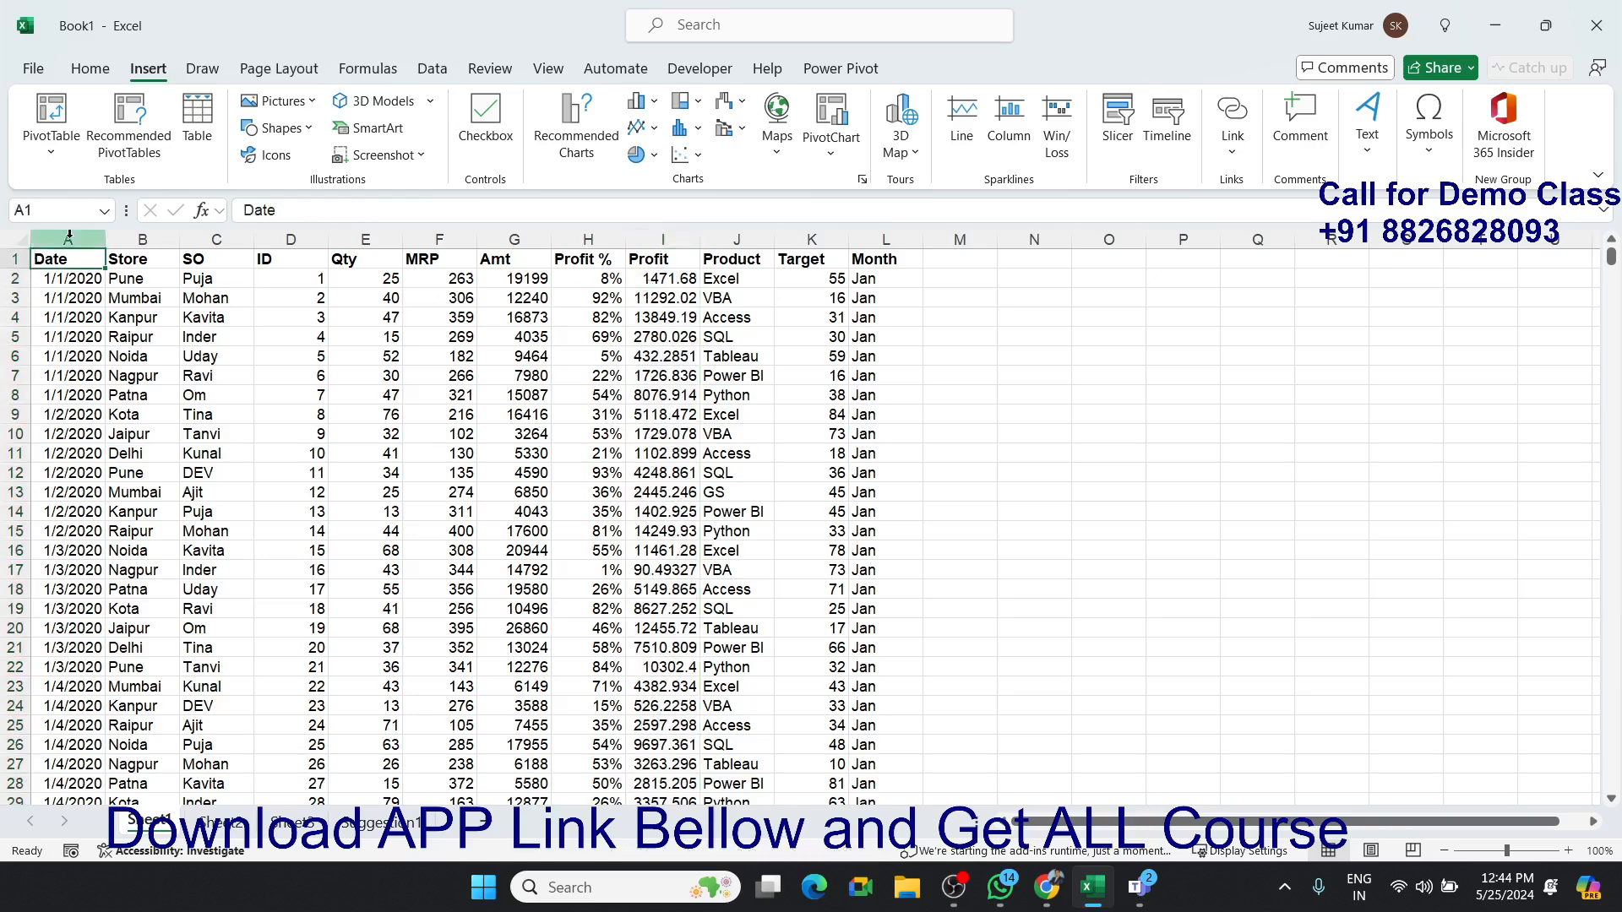
click(55, 117)
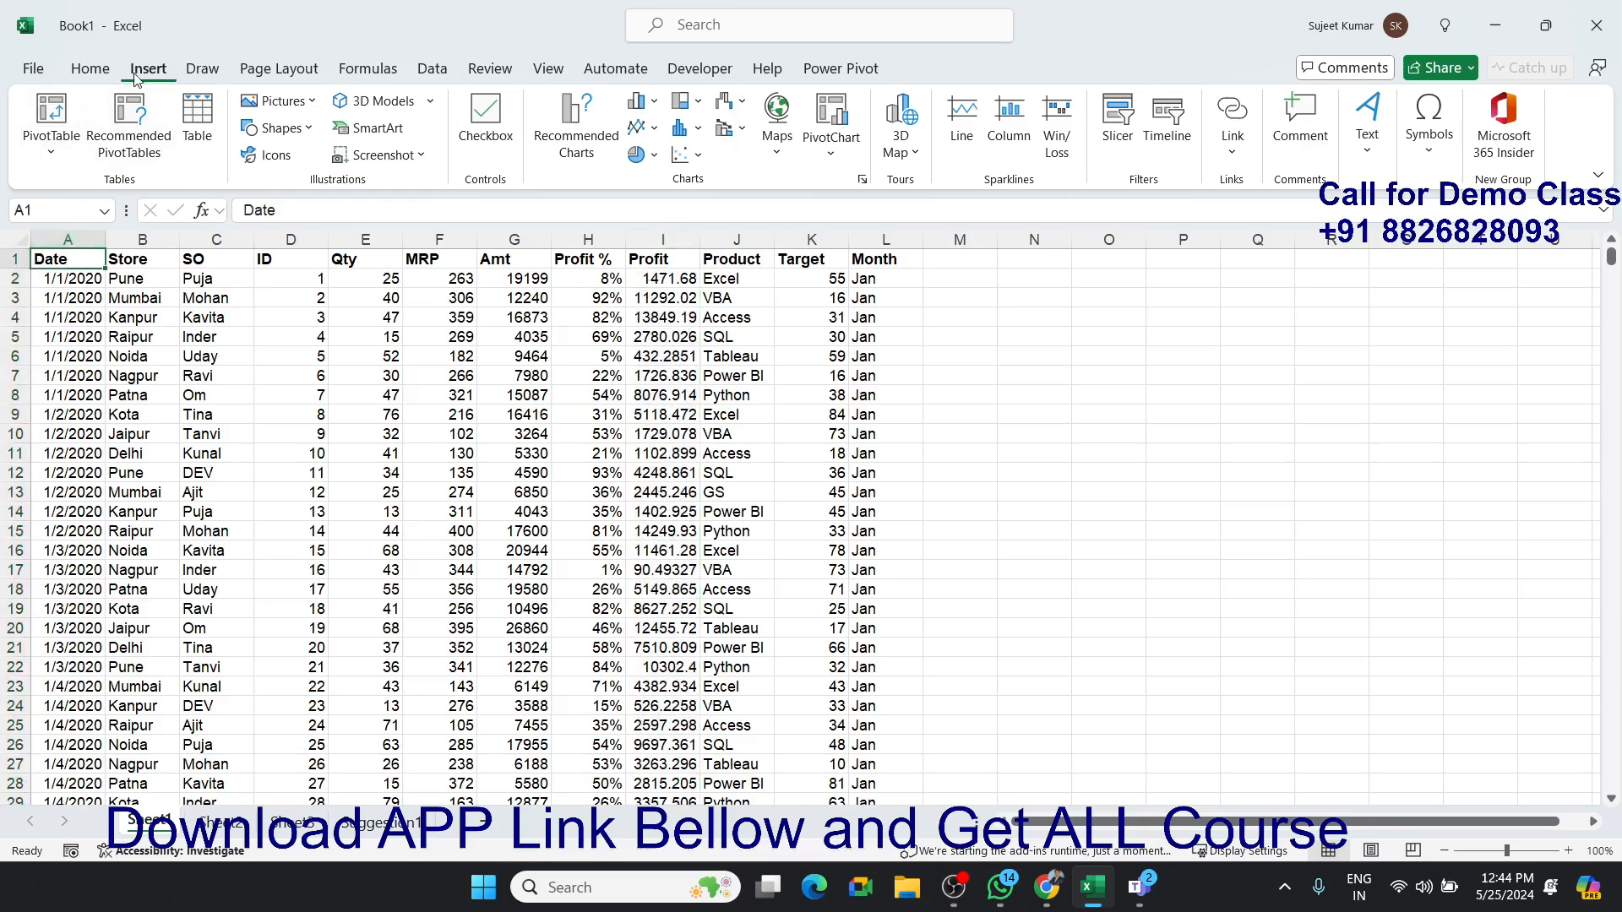
click(63, 121)
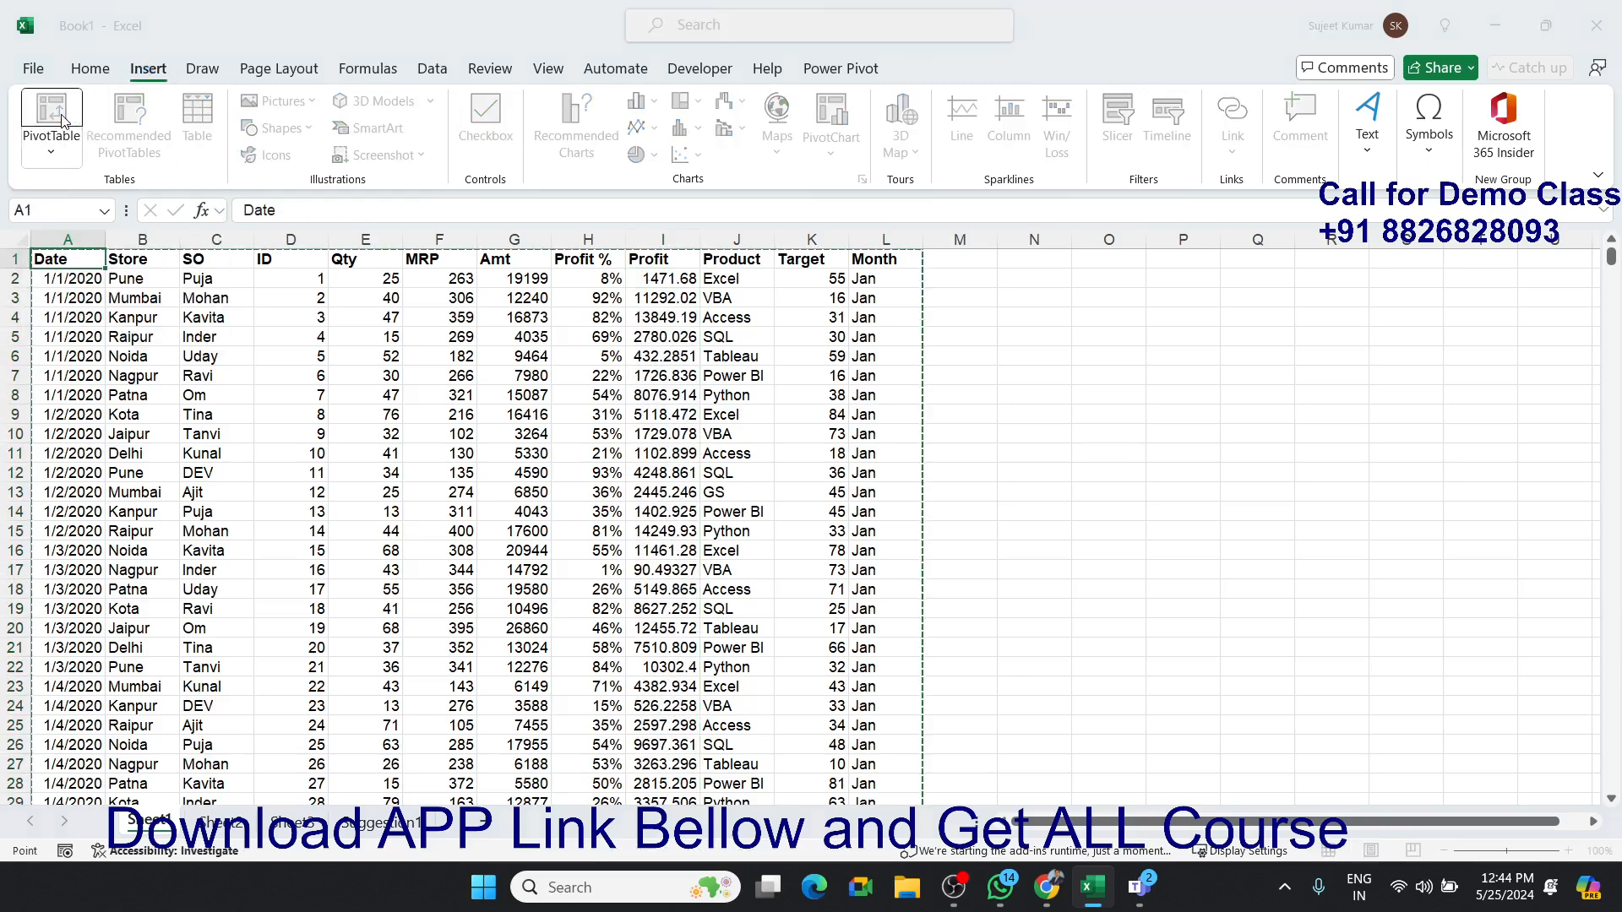
click(1068, 655)
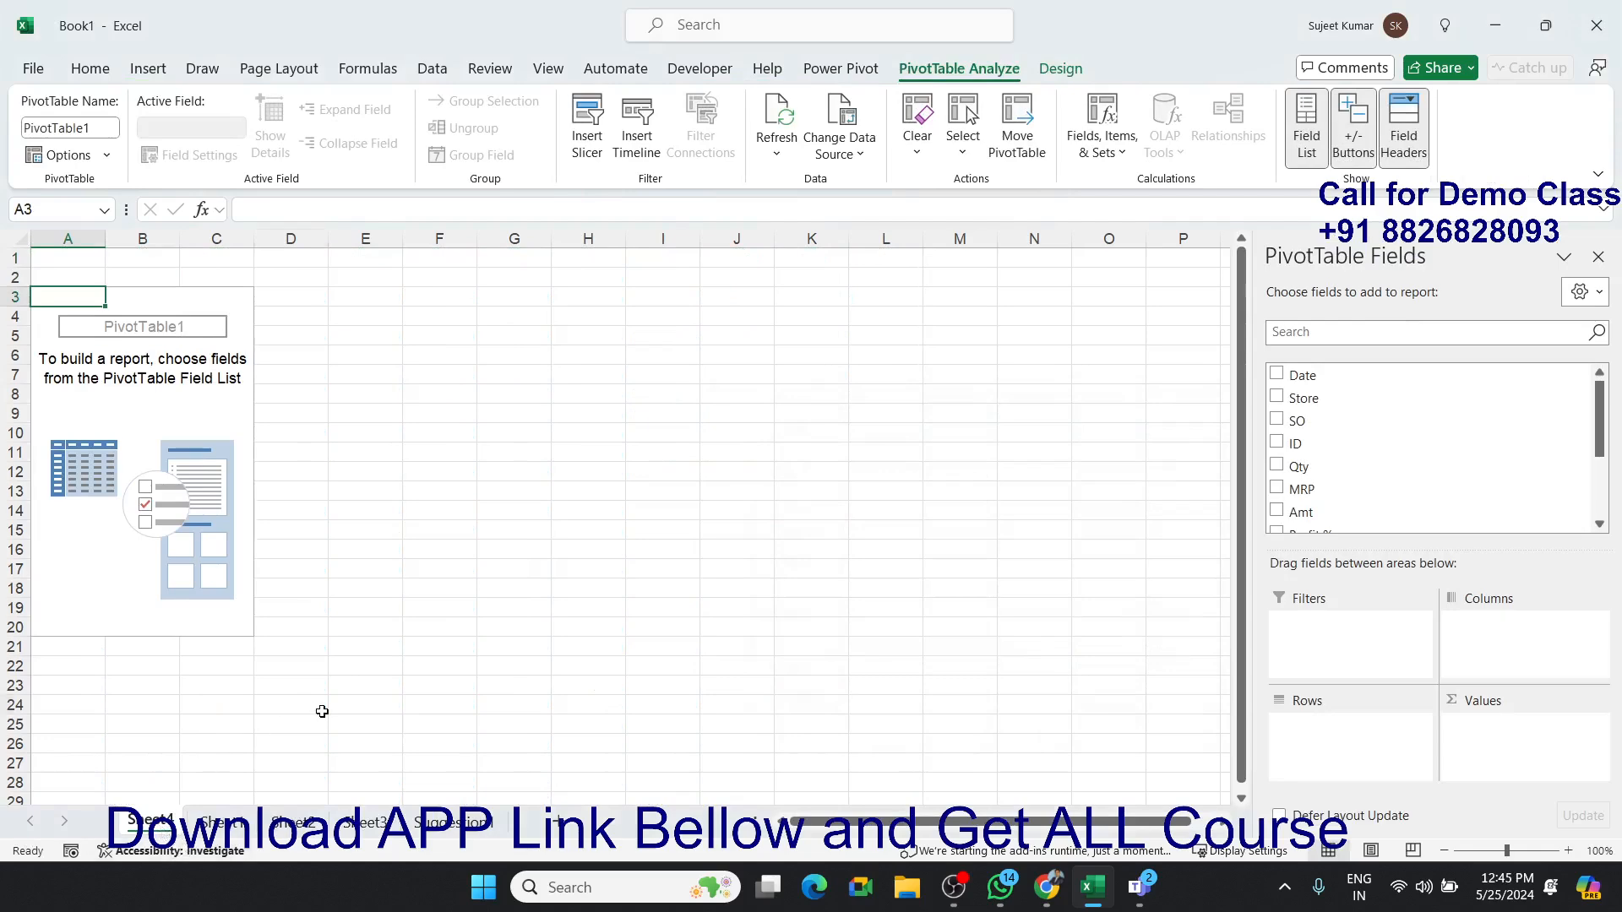
Select a cell outside the empty PivotTable and one inside it to check how its field list hides and reappears.
drag(319, 708, 145, 354)
click(535, 431)
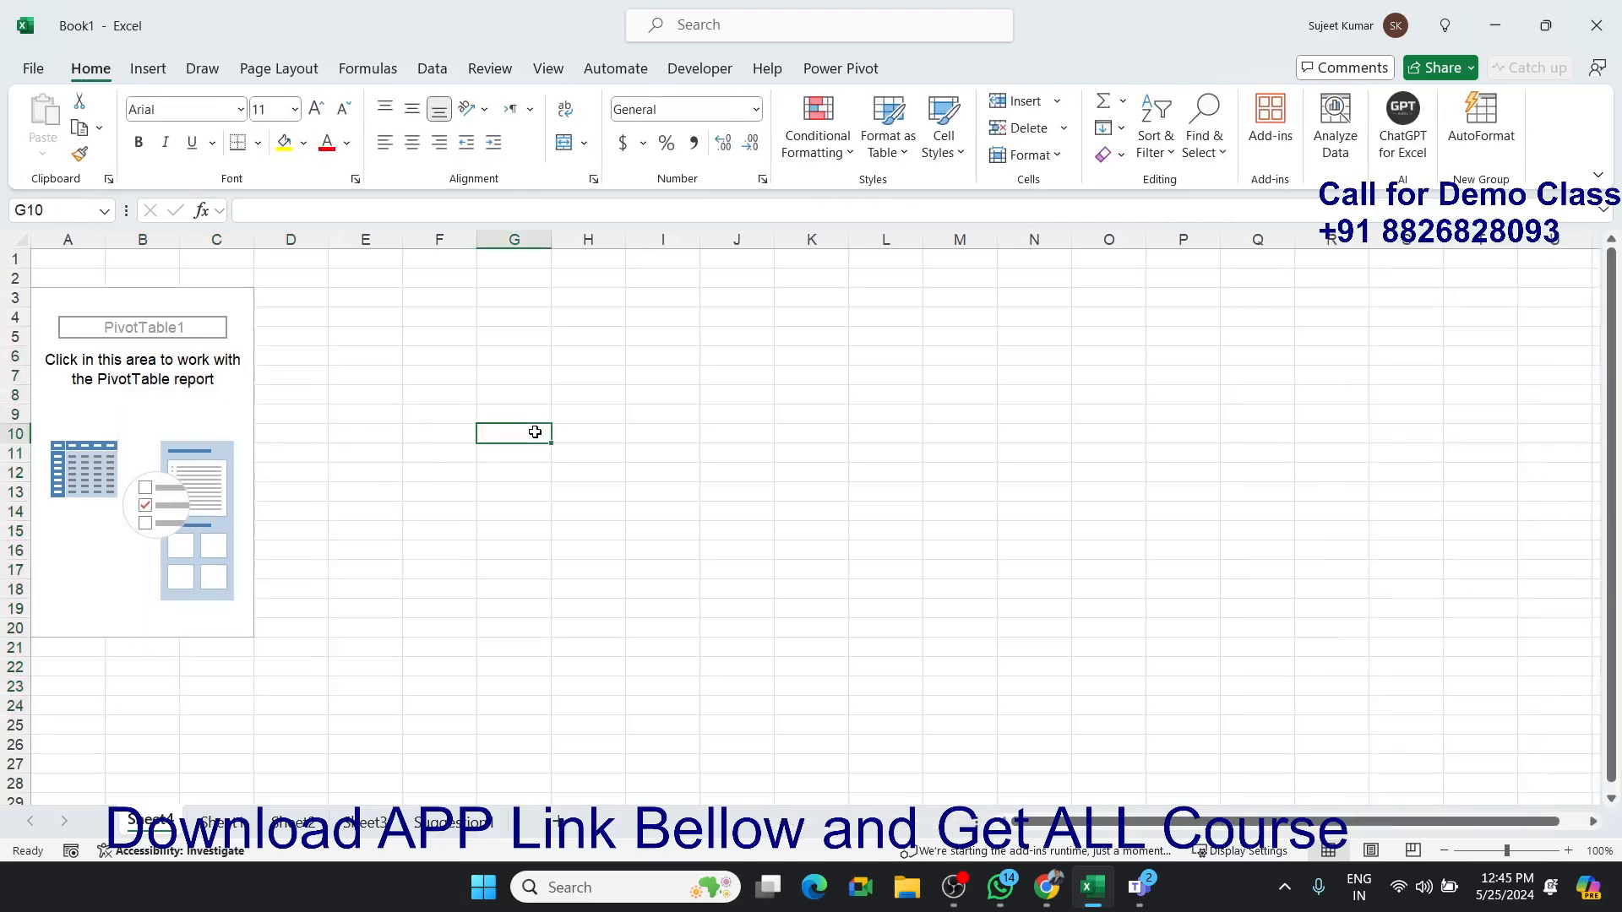
click(225, 374)
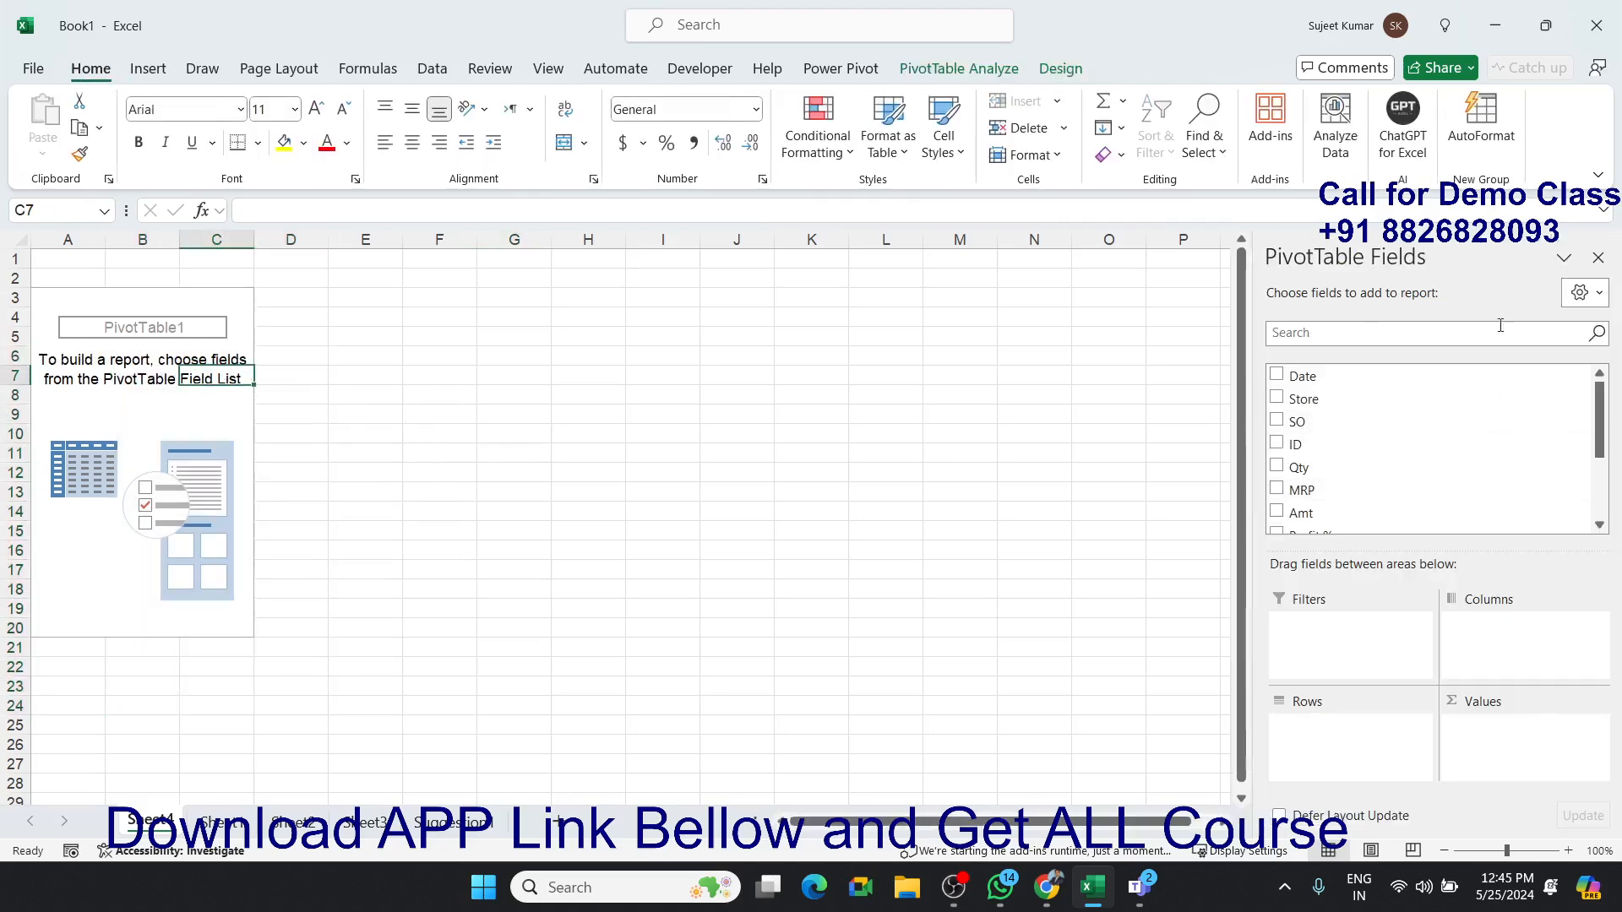
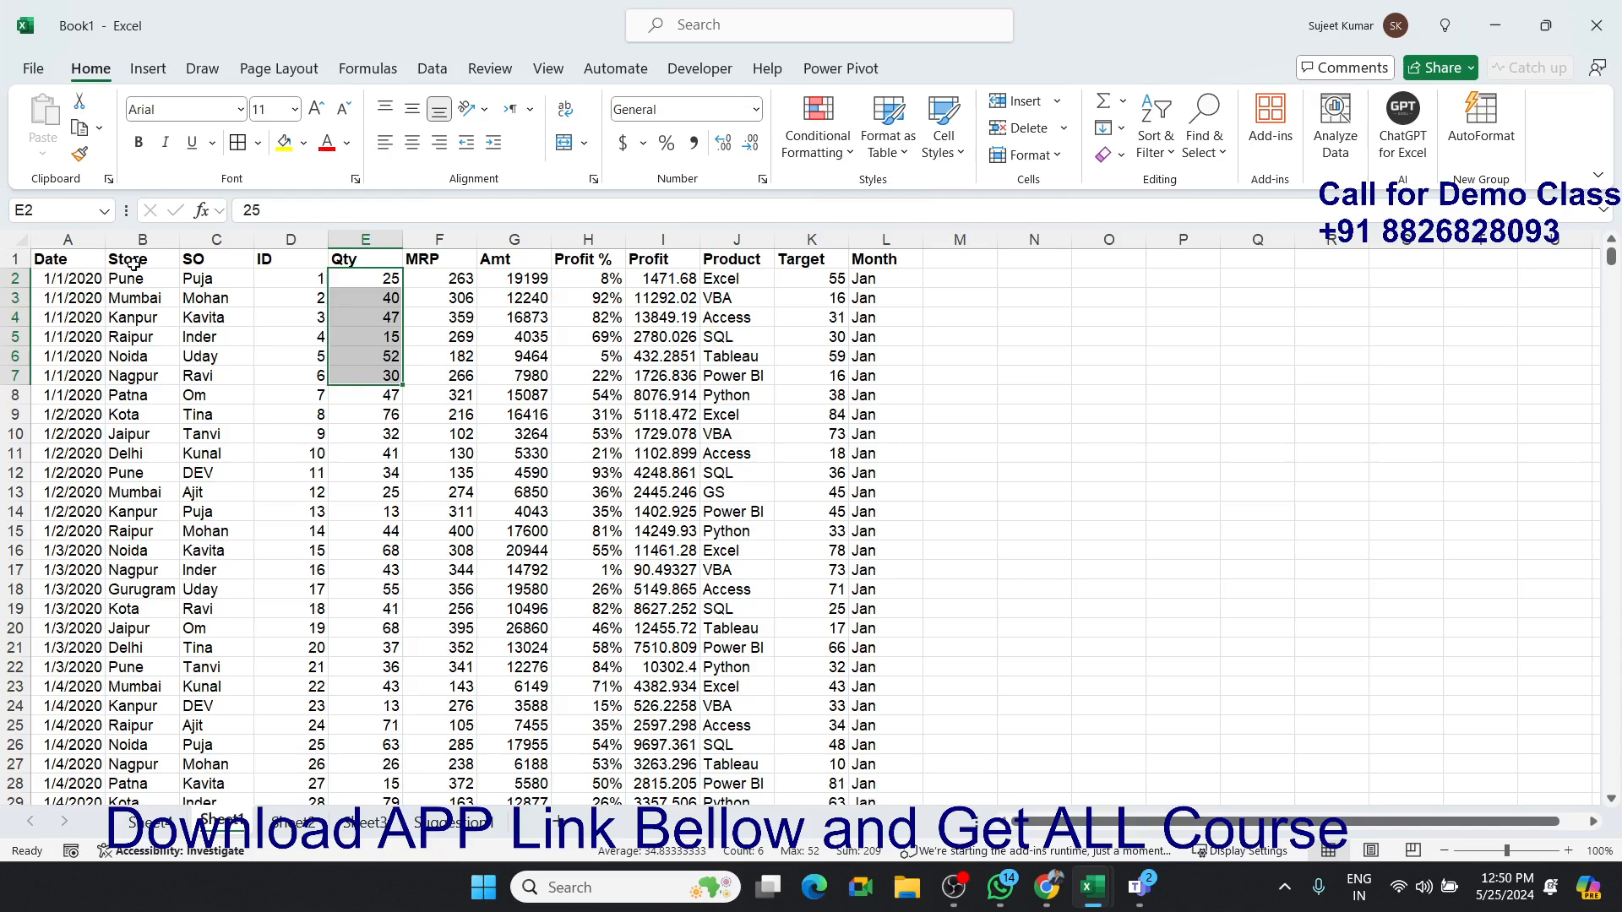
Insert another PivotTable on a new worksheet from the Sheet1 sales table and add Store to its rows.
click(133, 263)
click(131, 71)
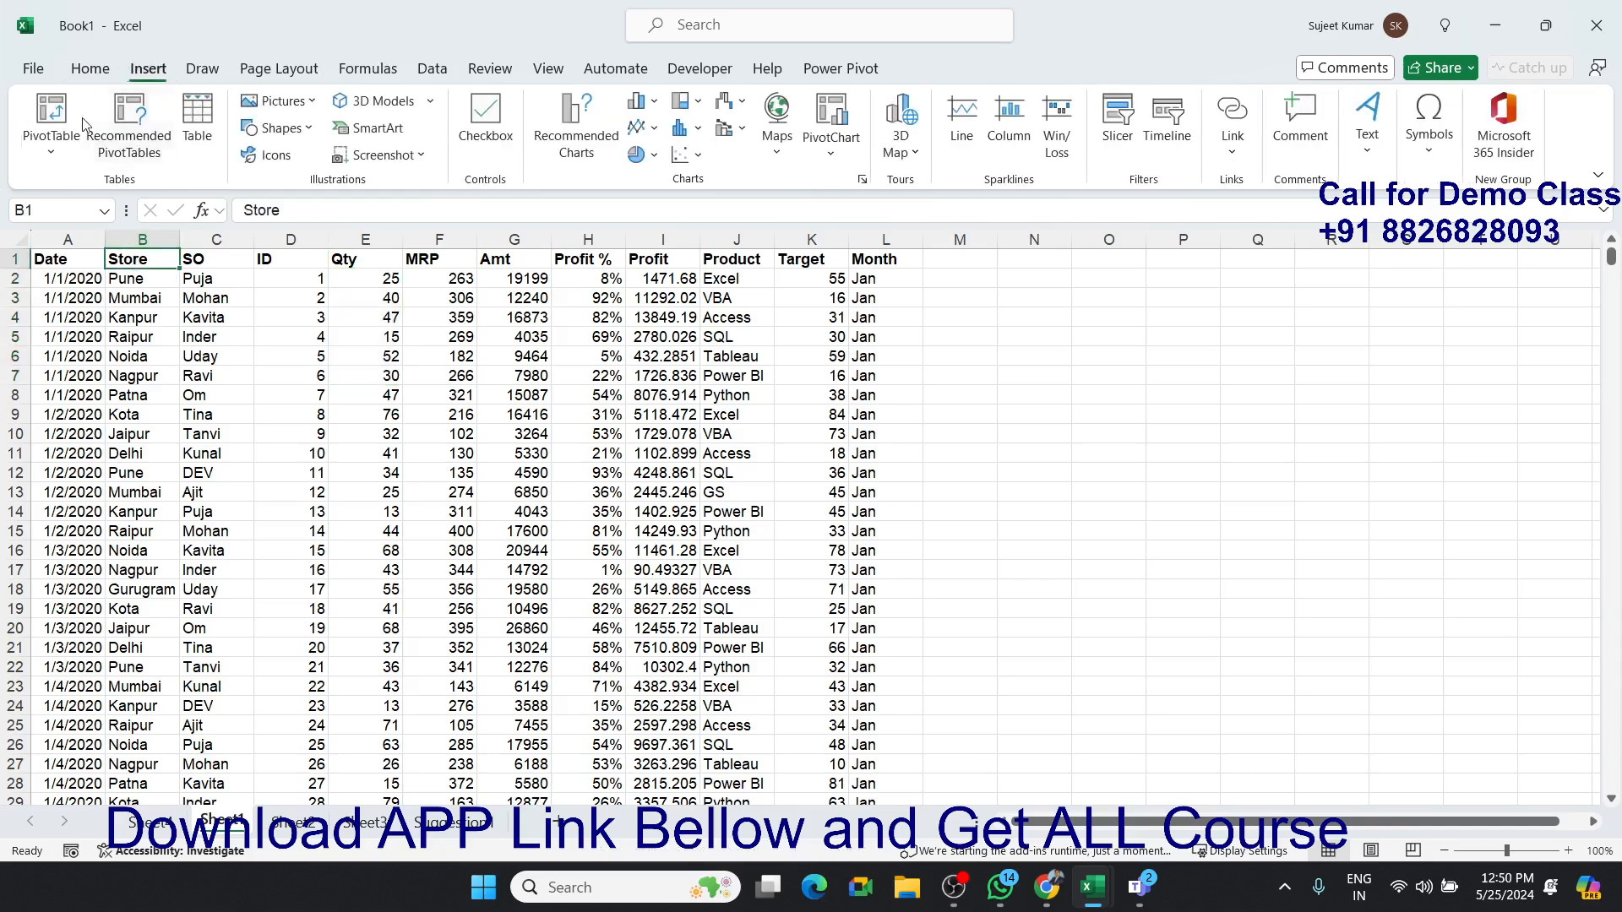
click(51, 145)
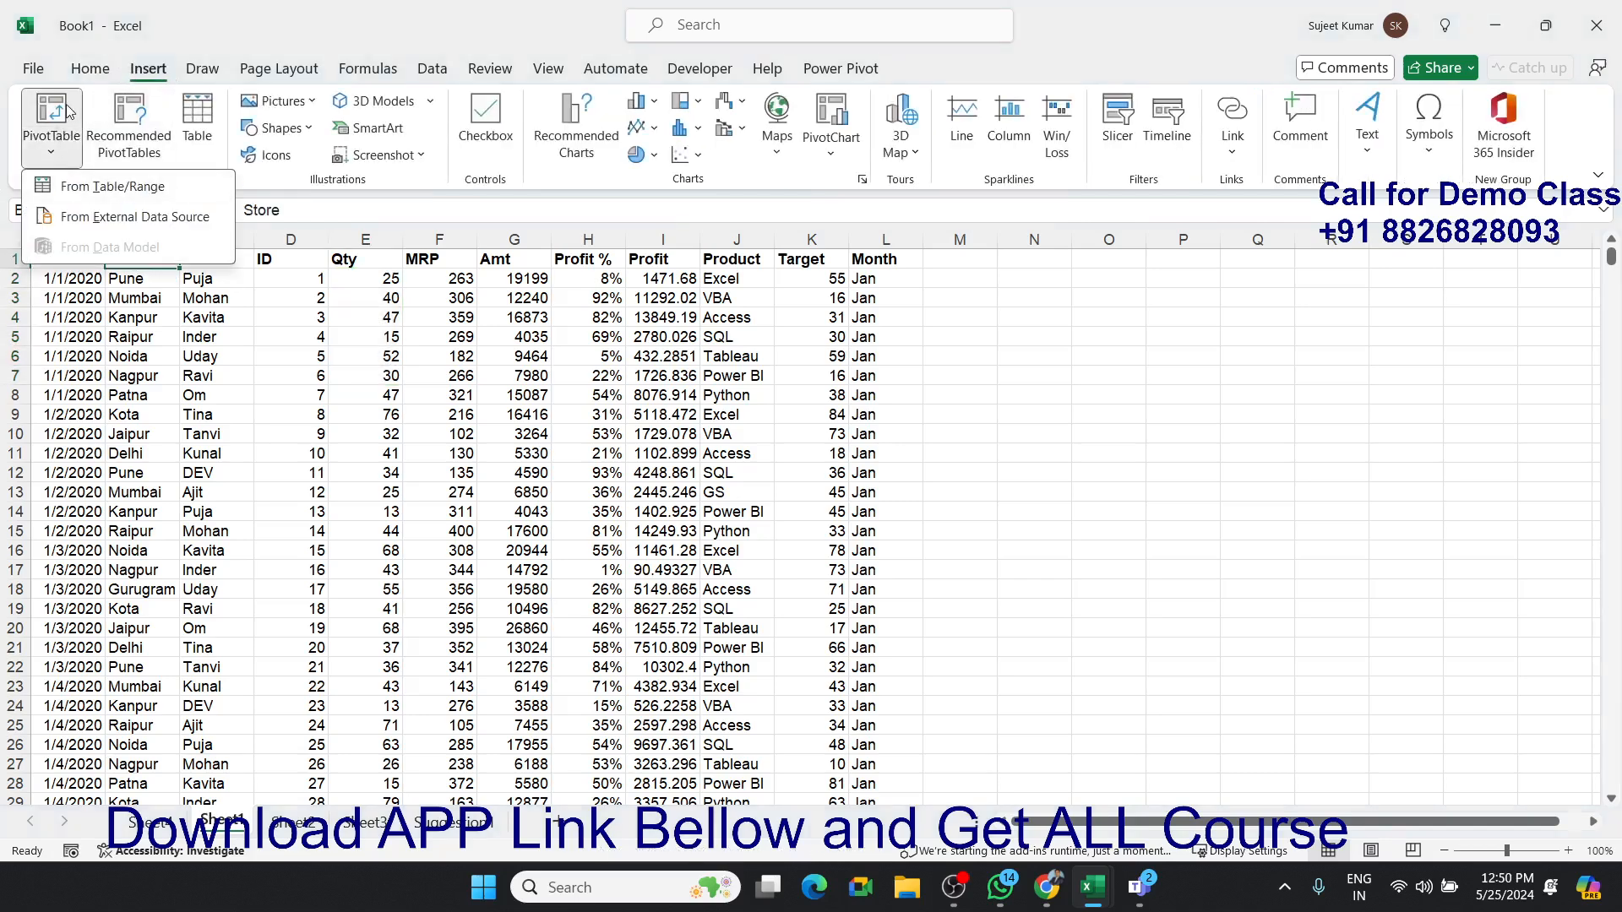
click(112, 185)
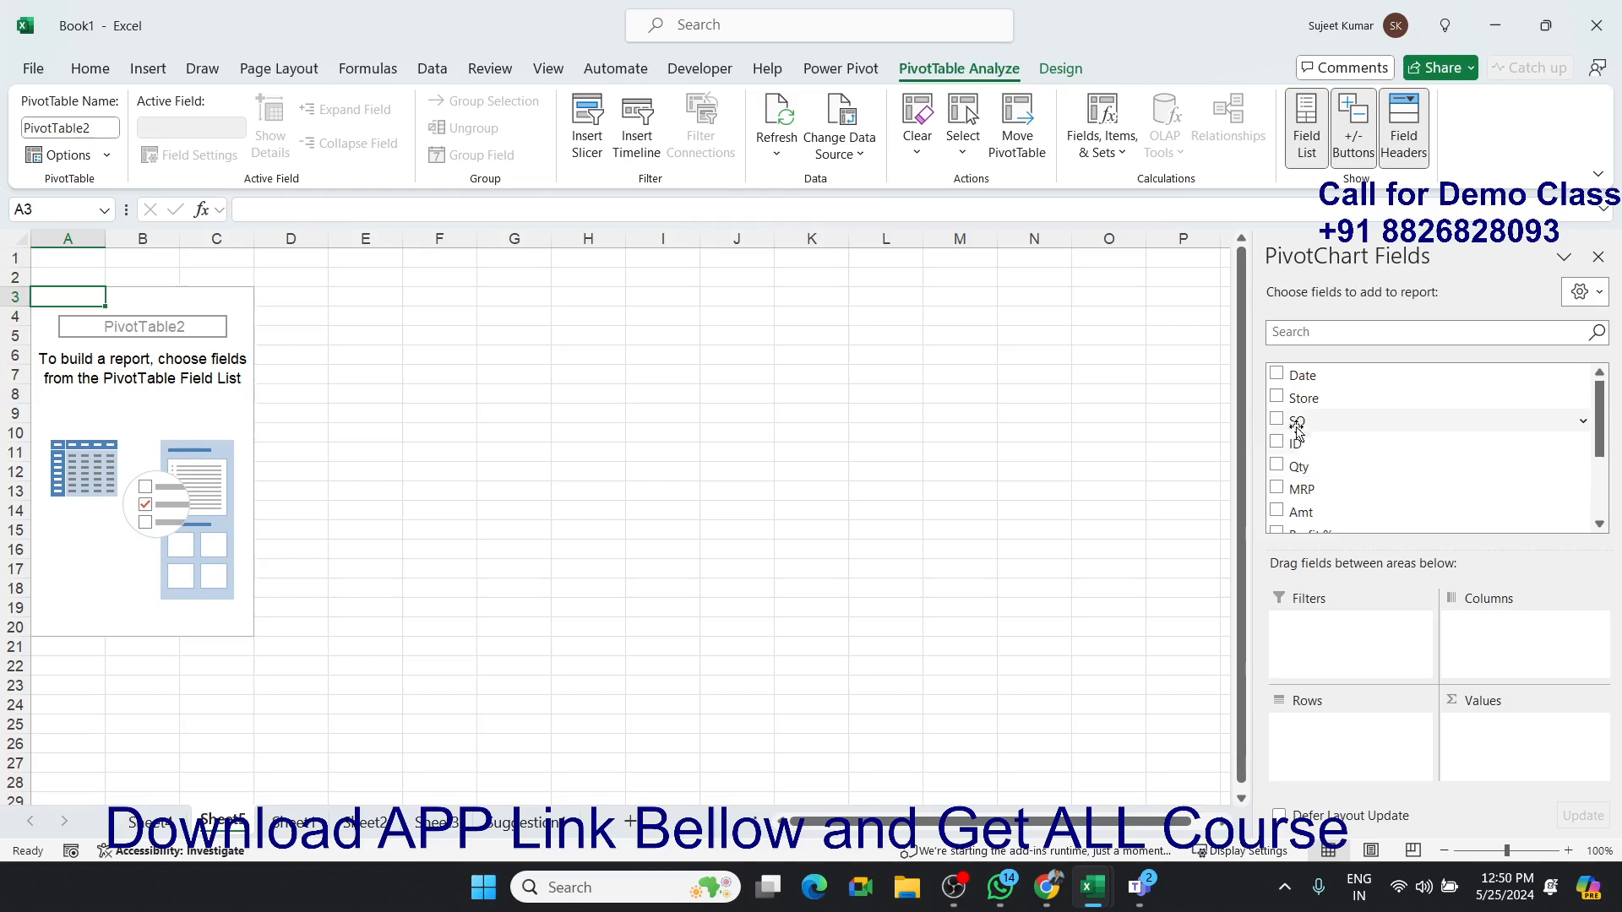
drag(1301, 401, 1331, 728)
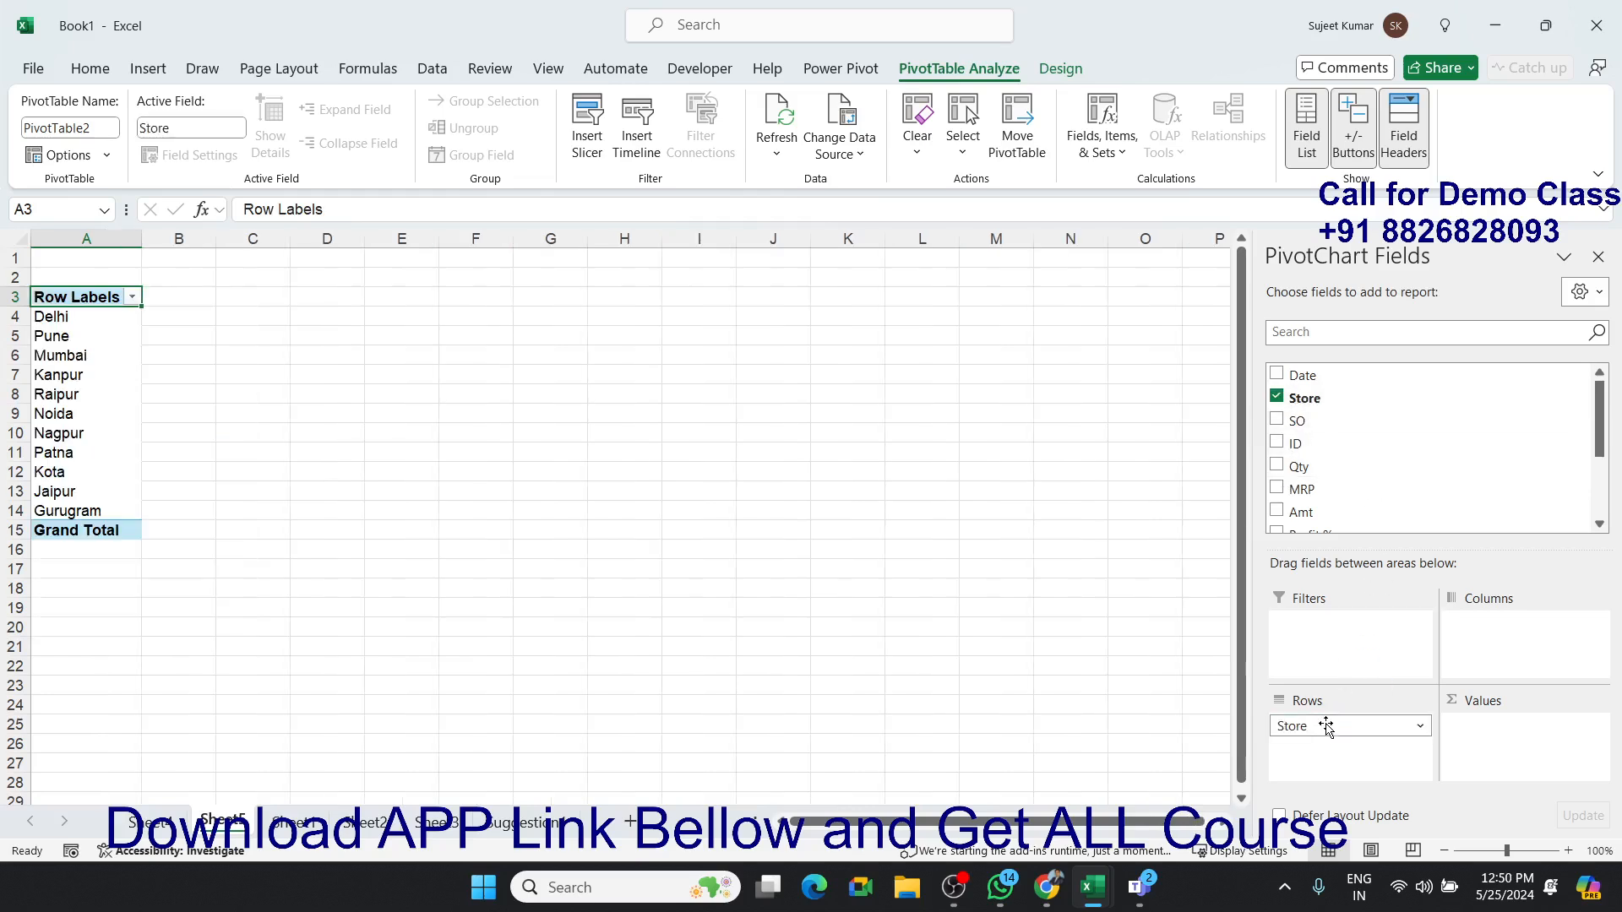
Add Product to the PivotTable's columns and Qty to its values.
drag(1597, 441, 1600, 500)
drag(1316, 462, 1508, 642)
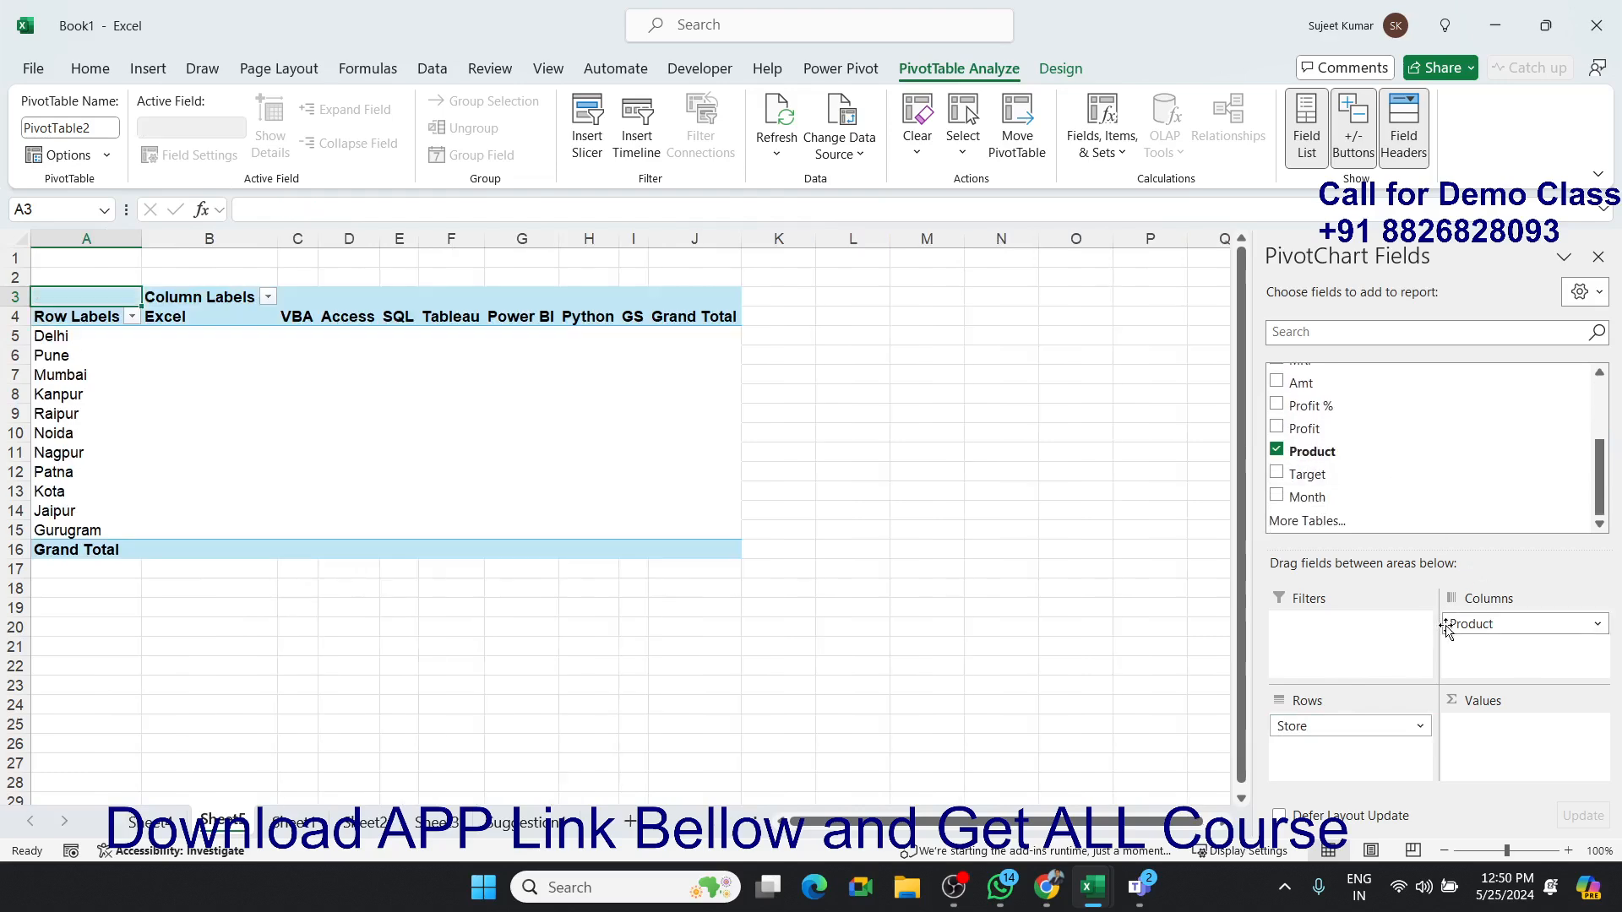
drag(1600, 497, 1606, 464)
drag(1443, 425, 1504, 731)
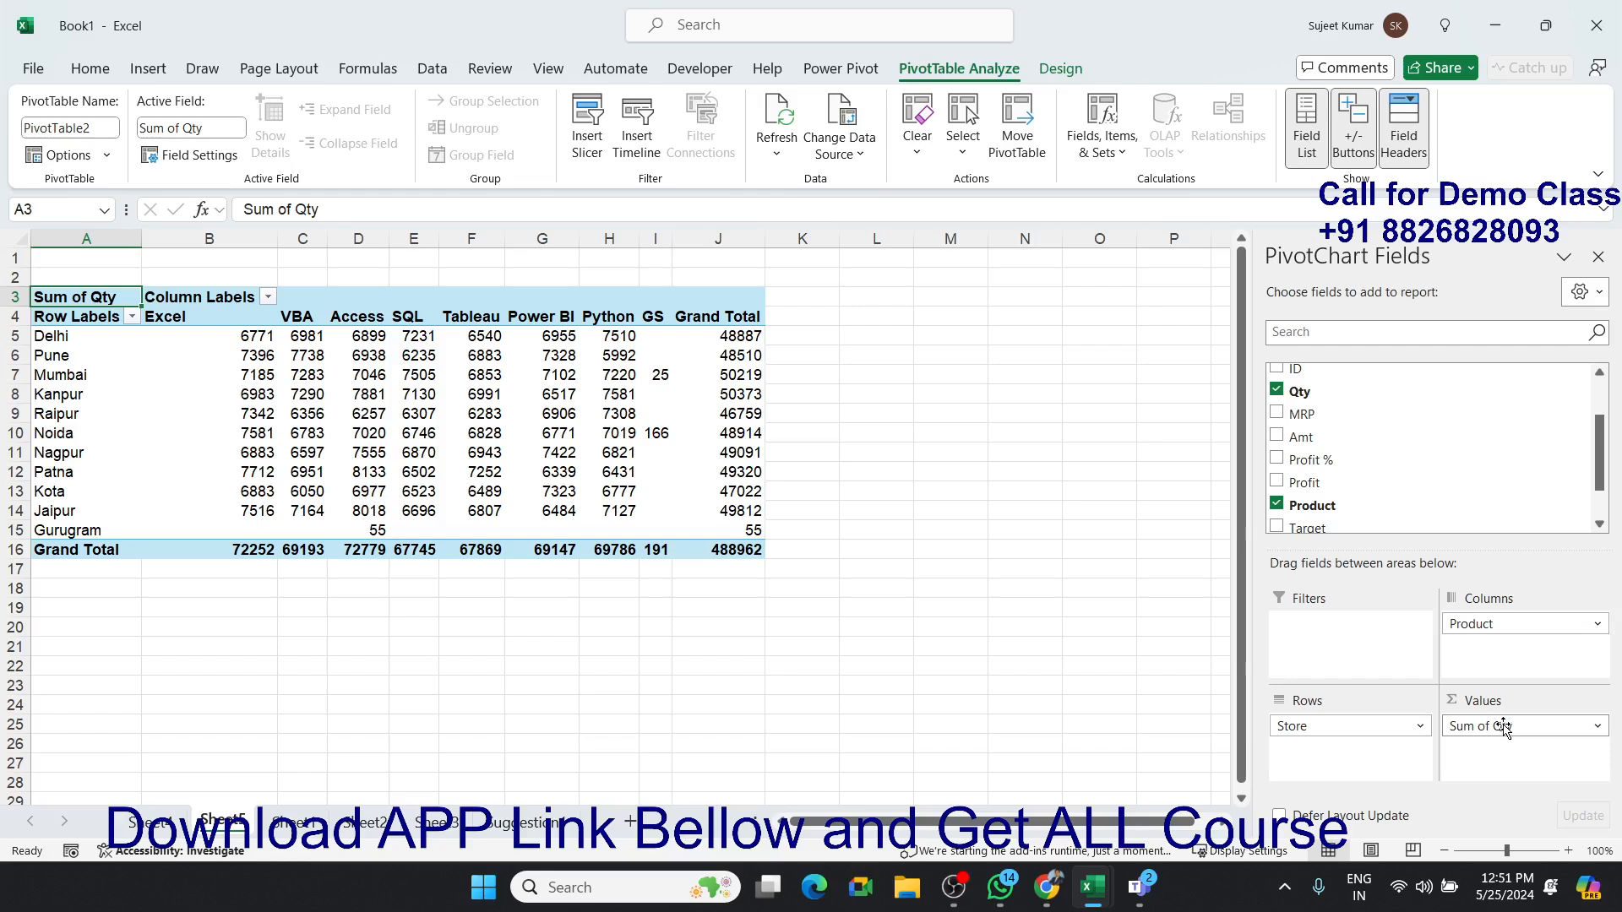
Examine the blank quantity cells in the Gurugram row and the GS column of the PivotTable.
click(355, 433)
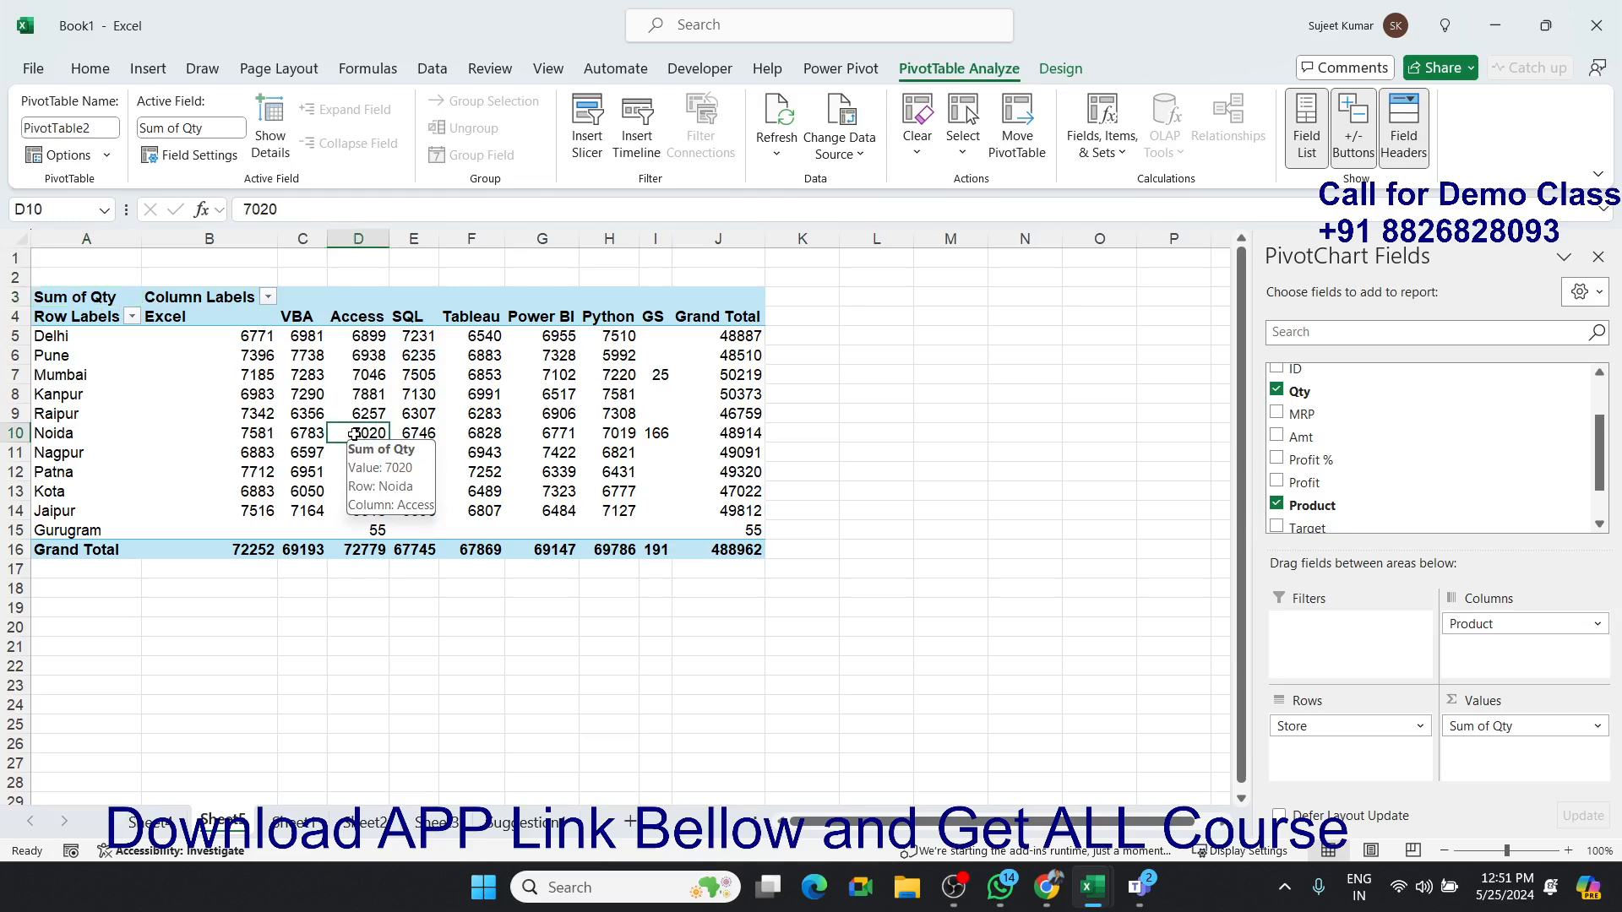
drag(233, 529, 302, 530)
drag(409, 527, 494, 529)
drag(656, 492, 670, 338)
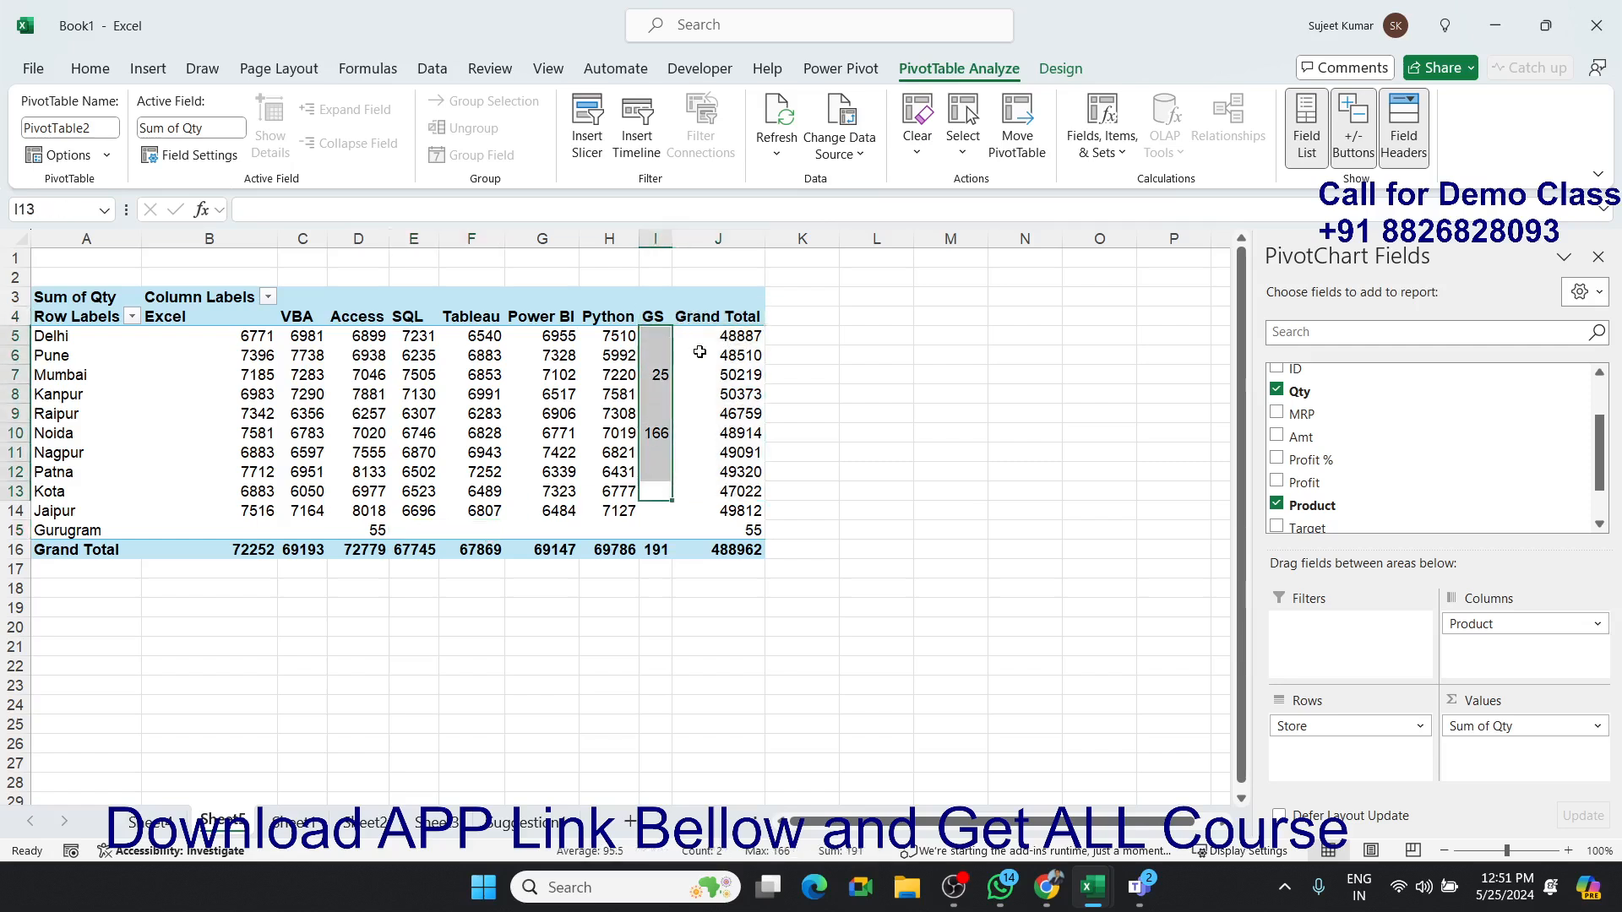
click(603, 370)
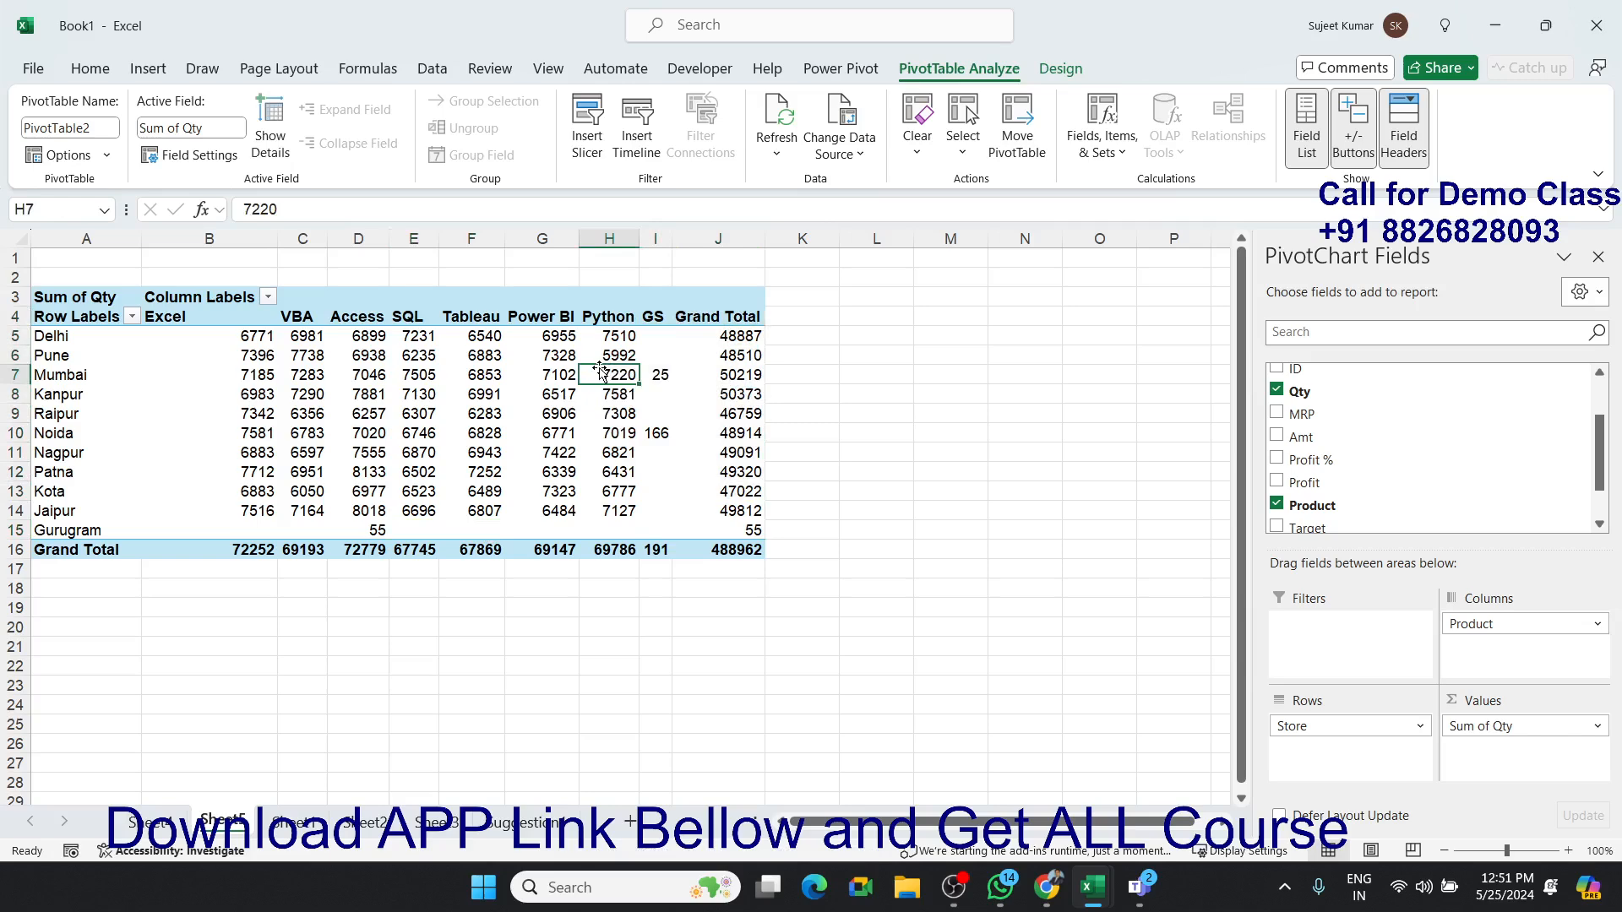
click(522, 370)
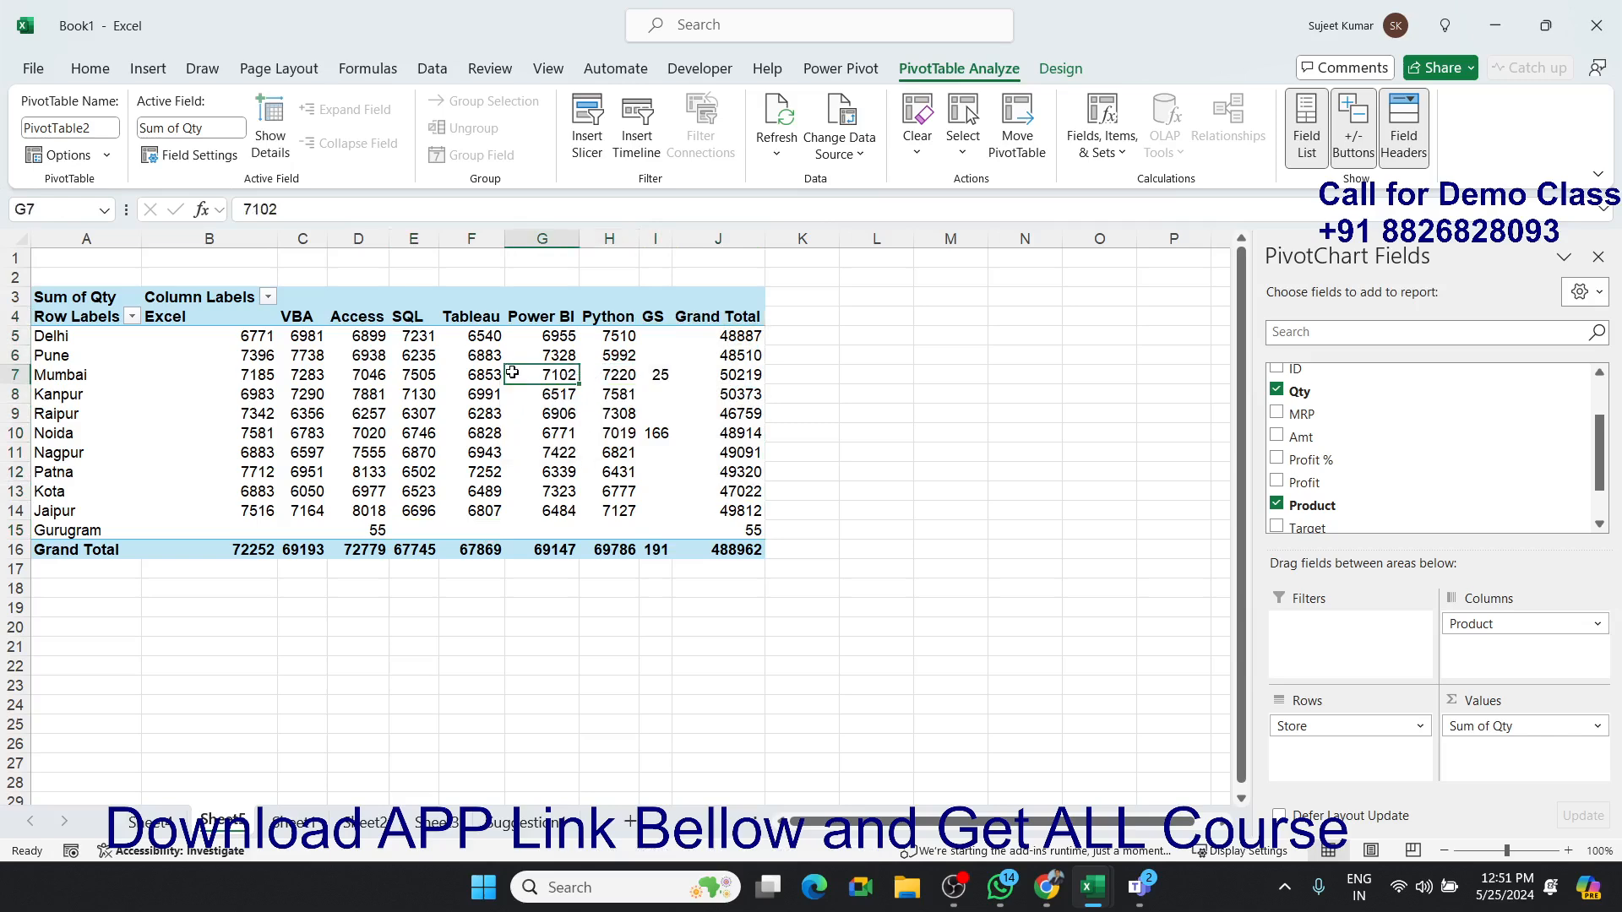
Set the PivotTable options to show 0 for empty cells.
right_click(516, 377)
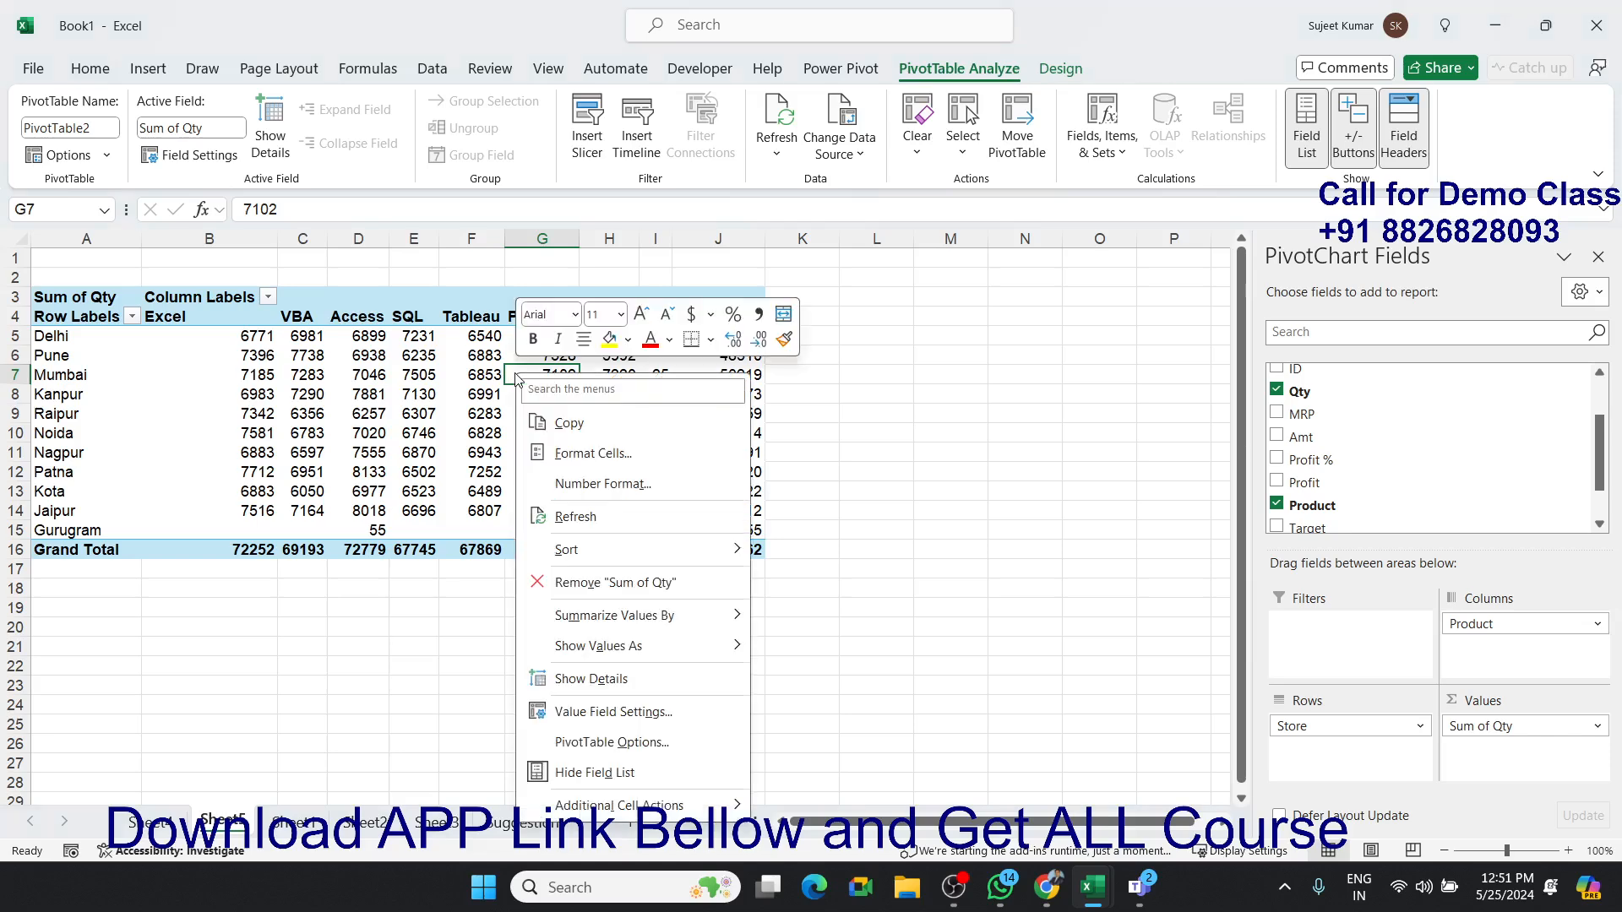
click(649, 744)
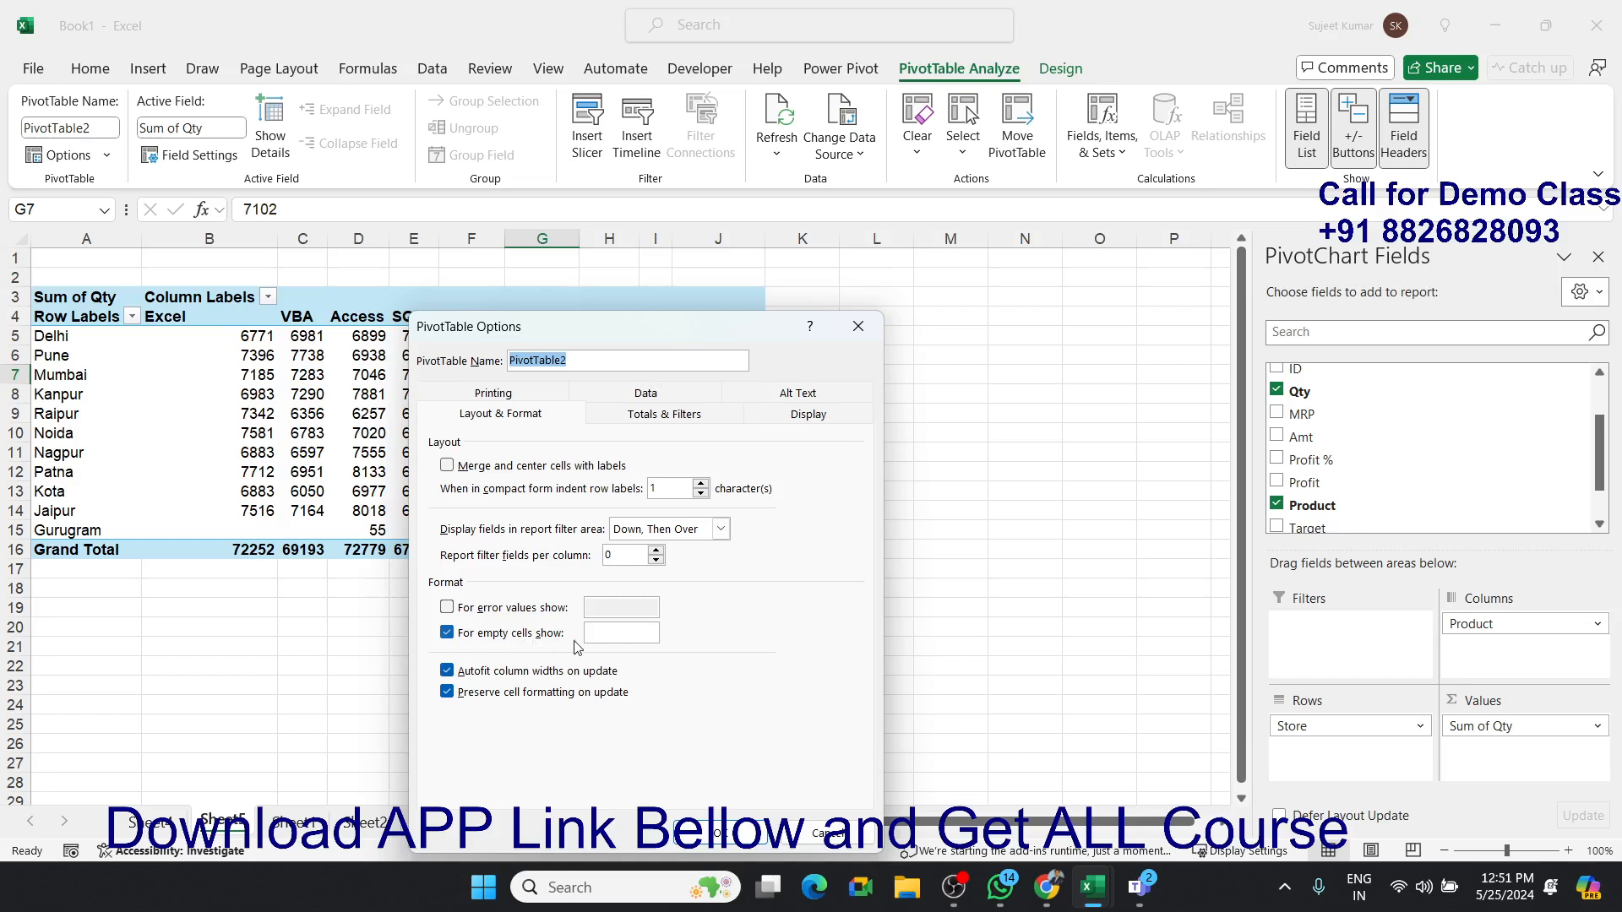
click(602, 641)
click(740, 834)
drag(303, 530, 656, 432)
click(469, 394)
mouse_move(469, 390)
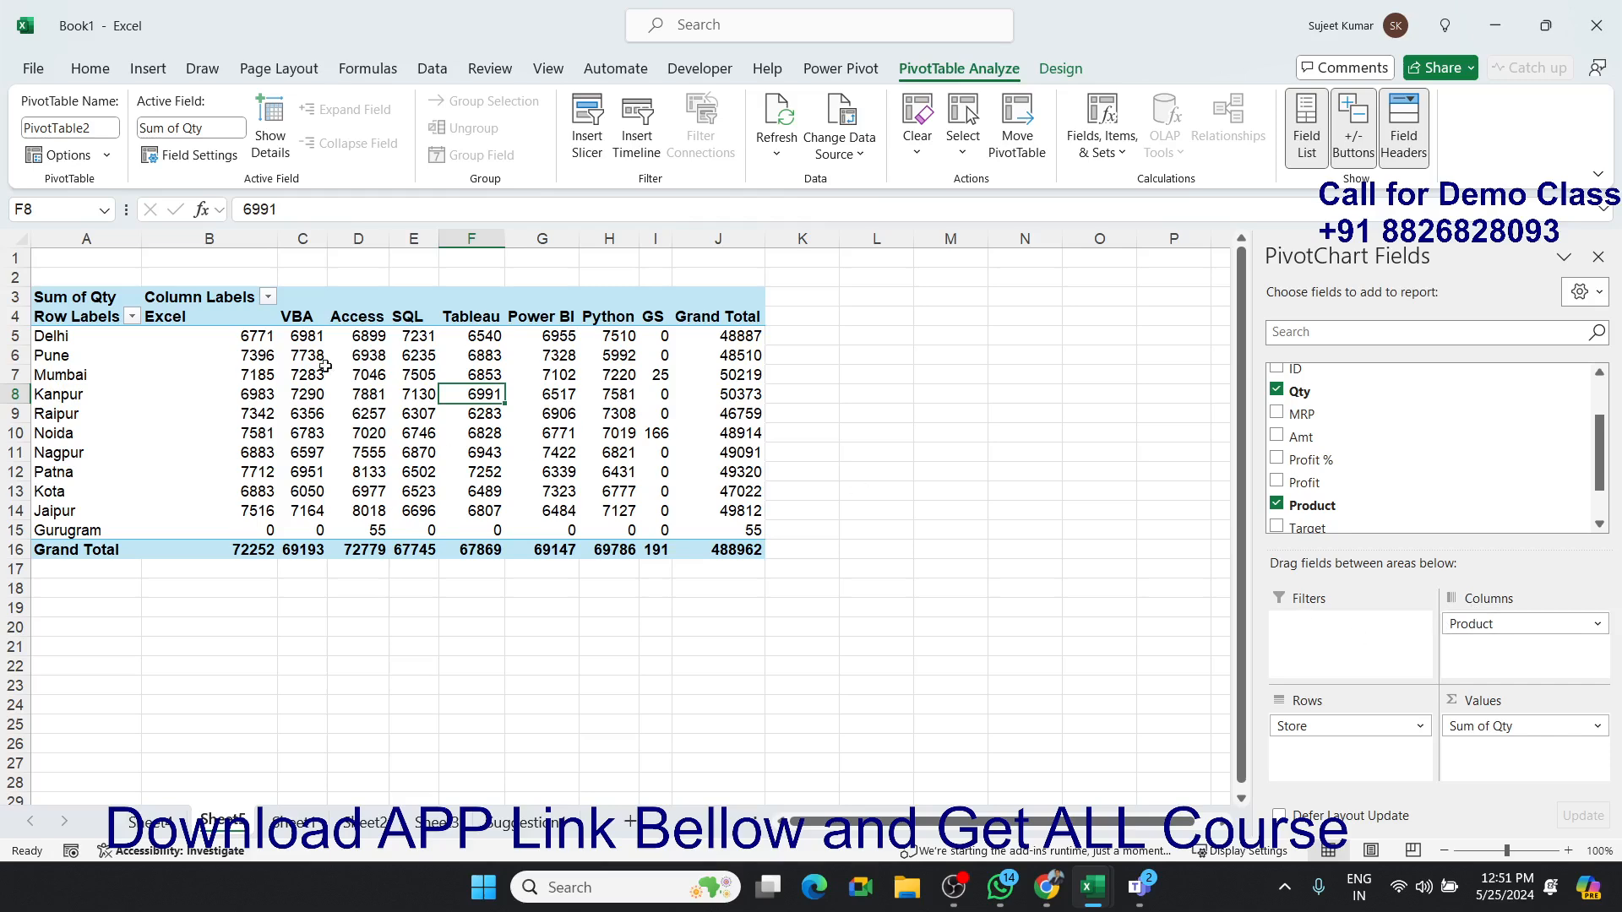
Examine how the product headings in row 4 spread across the sheet and could extend beyond the PivotTable.
click(235, 319)
drag(235, 319, 663, 319)
drag(804, 316, 1230, 296)
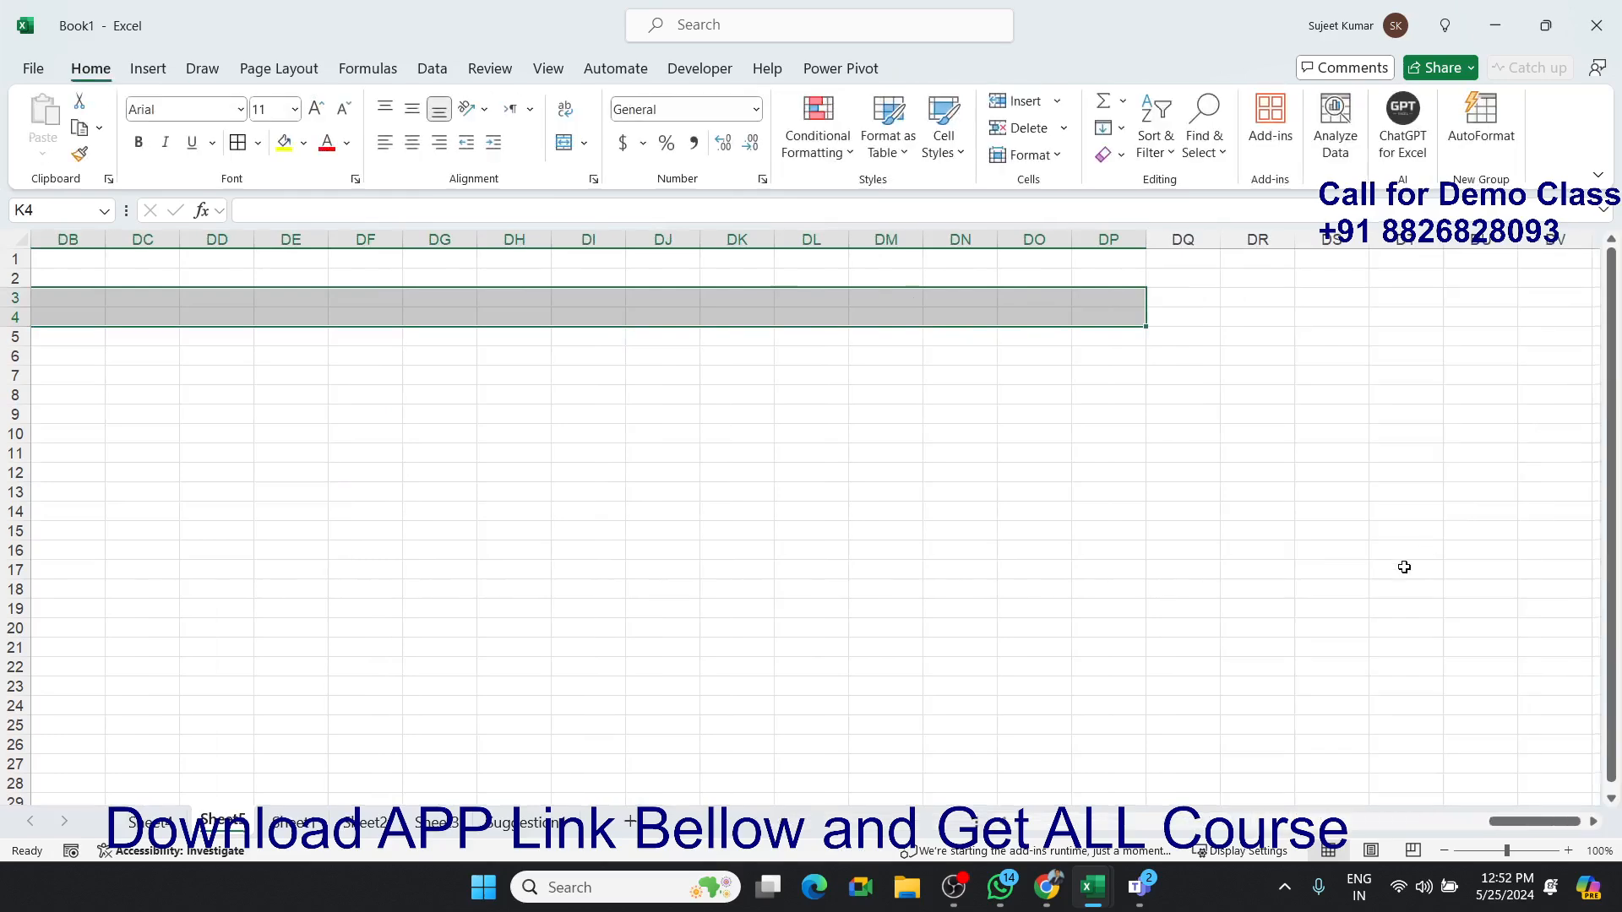
drag(1521, 824, 1048, 824)
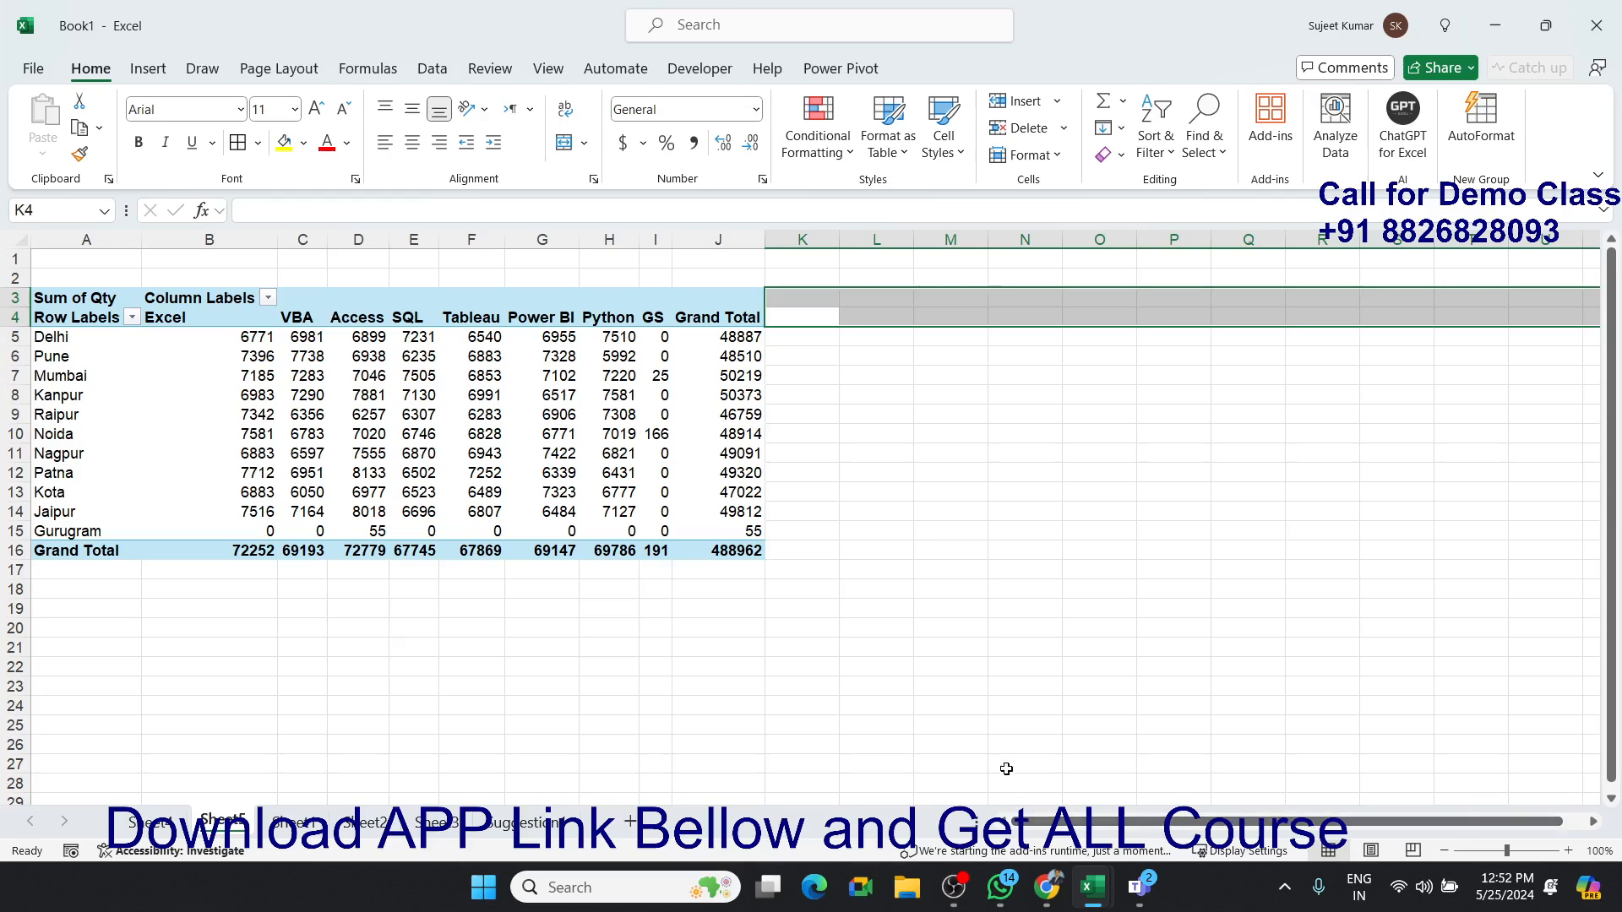
click(658, 475)
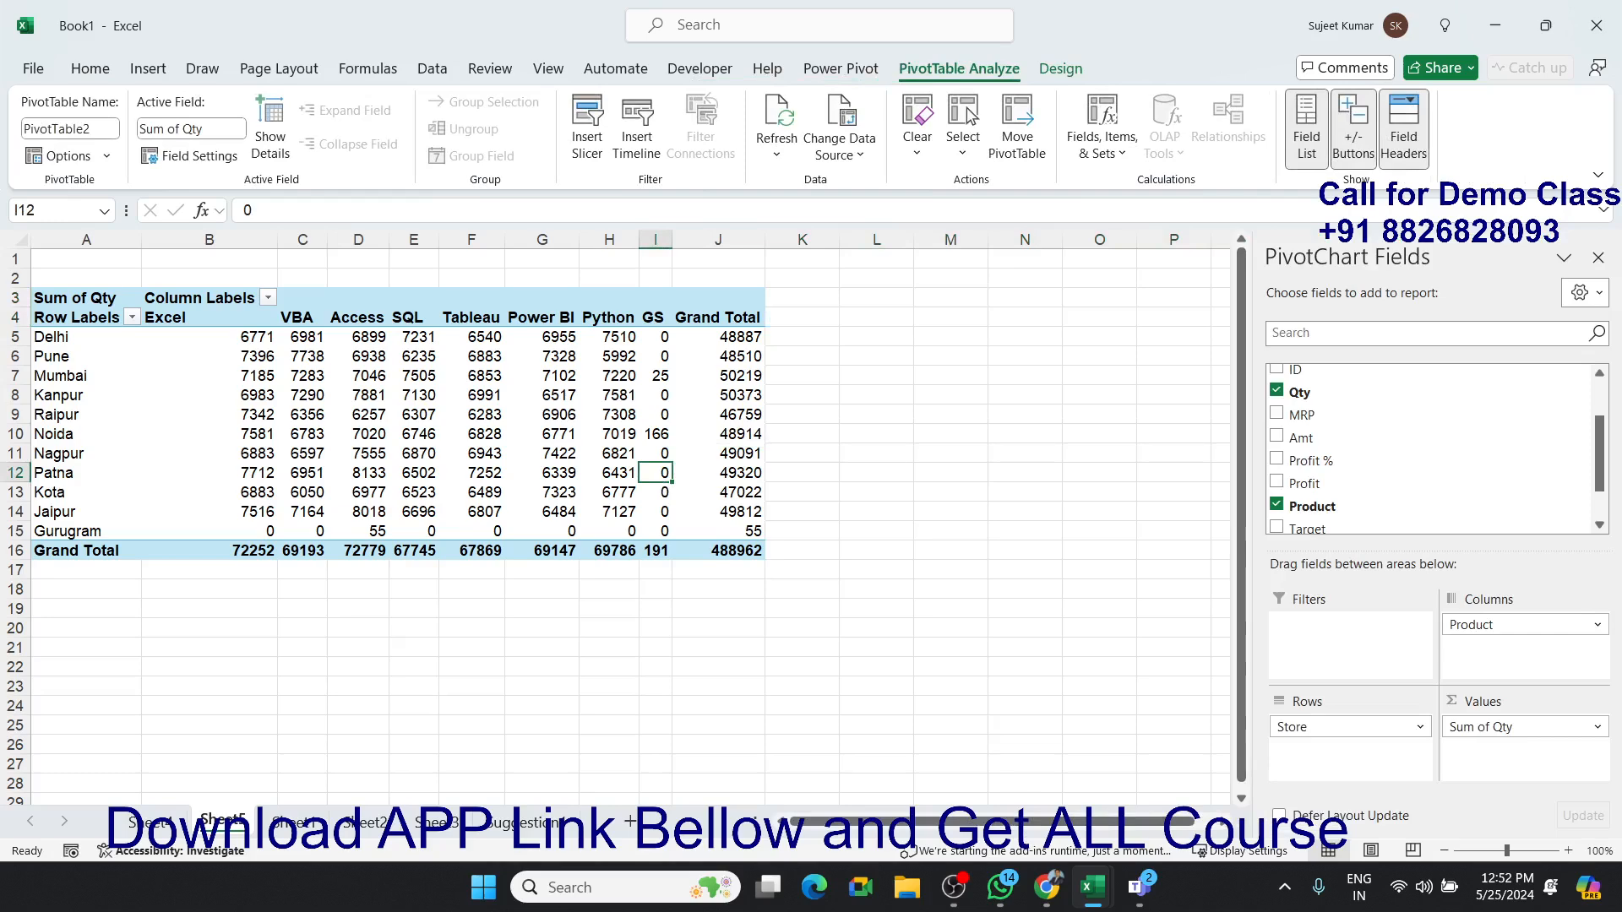
key(alt+Tab)
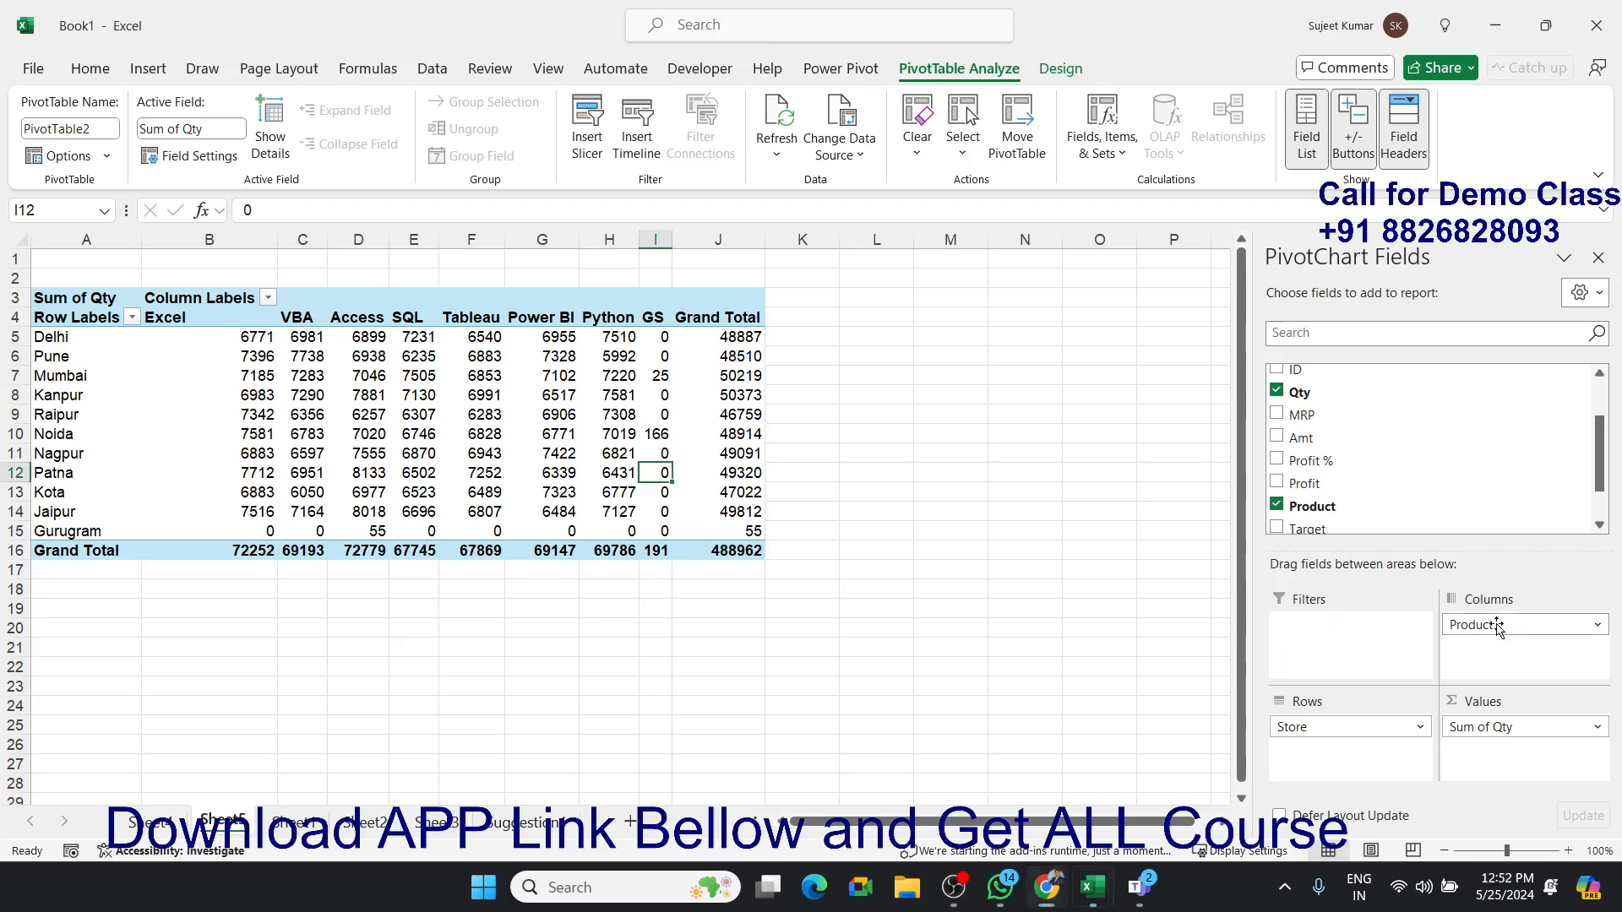
Move Product from the PivotTable's columns to its rows, nested below Store.
drag(1494, 627, 1386, 752)
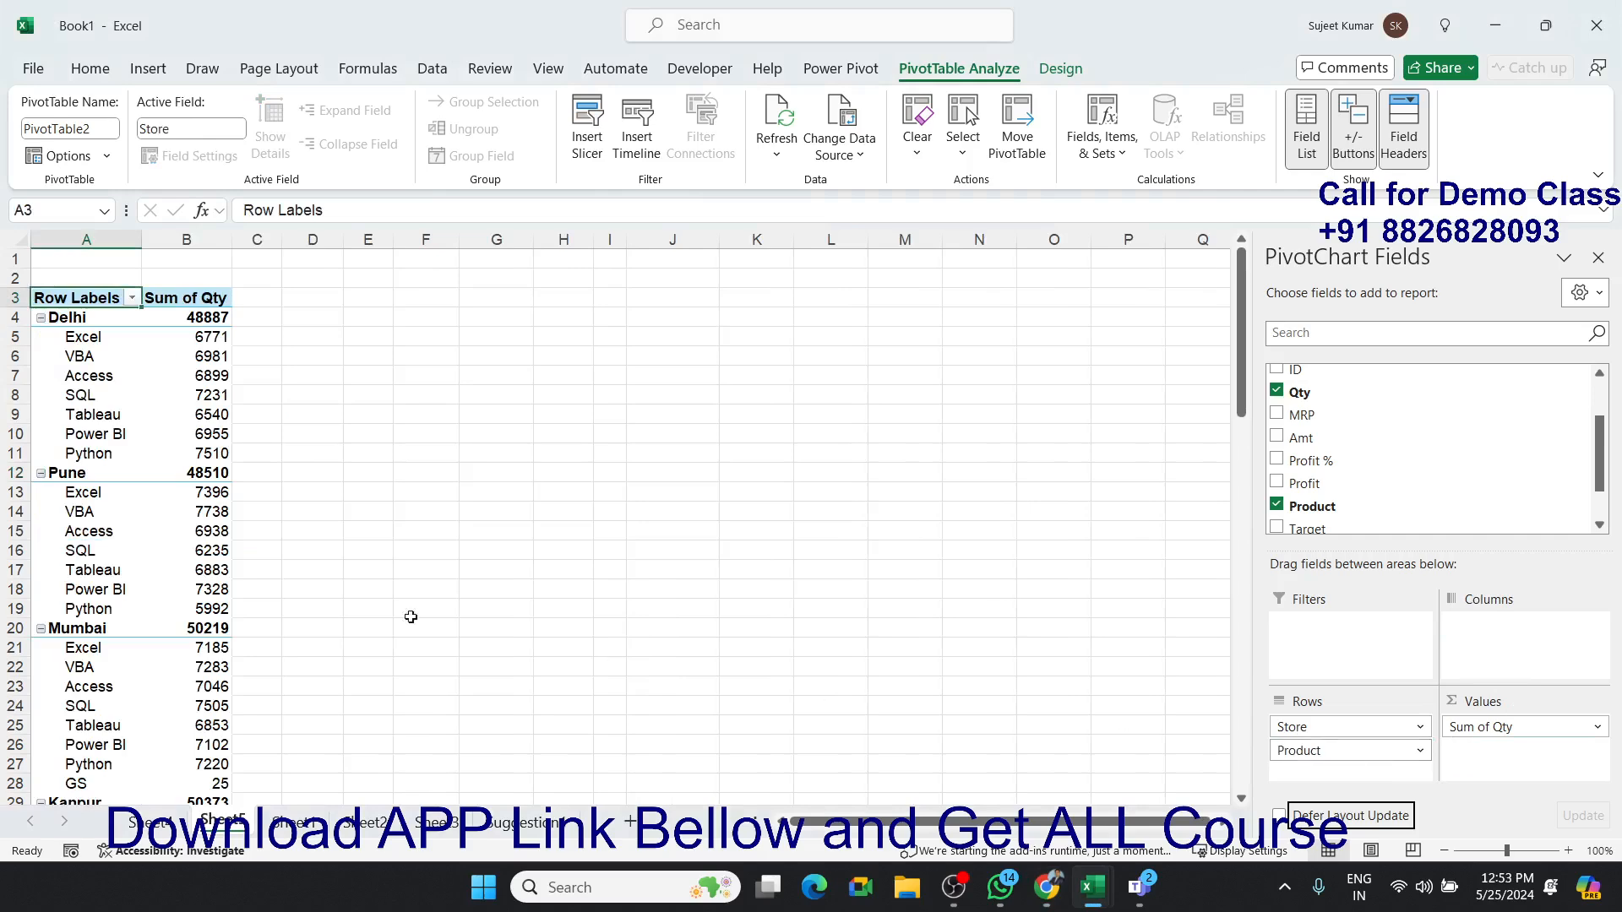
click(146, 418)
scroll(145, 424, down, 12)
scroll(145, 424, up, 12)
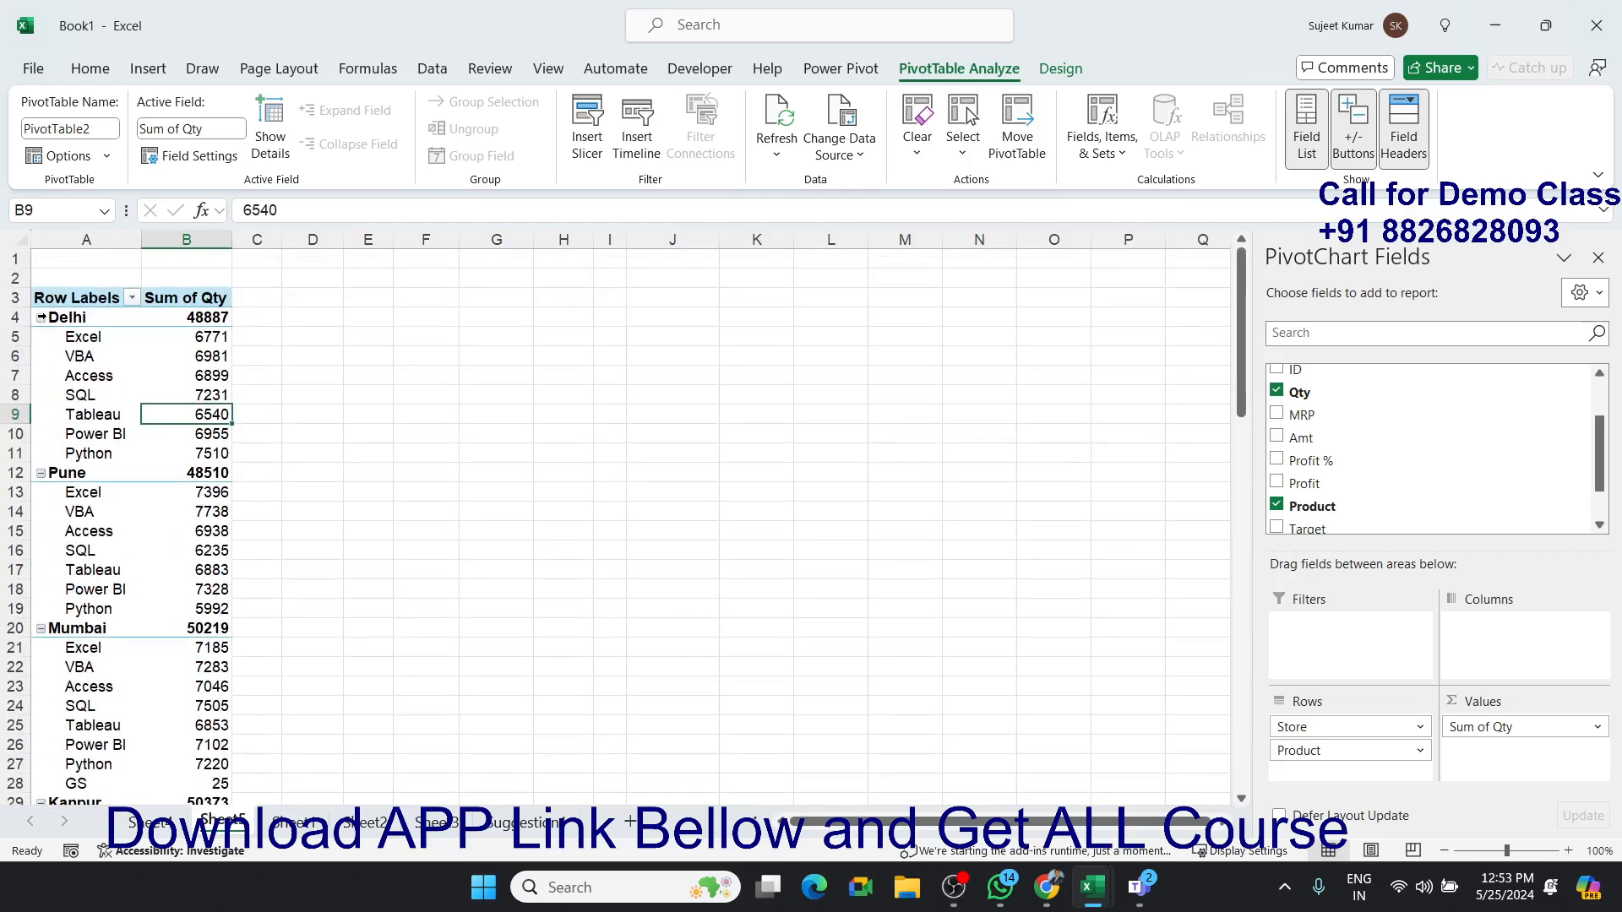
Collapse and expand the Delhi group repeatedly to hide and show its product rows.
click(40, 316)
click(41, 317)
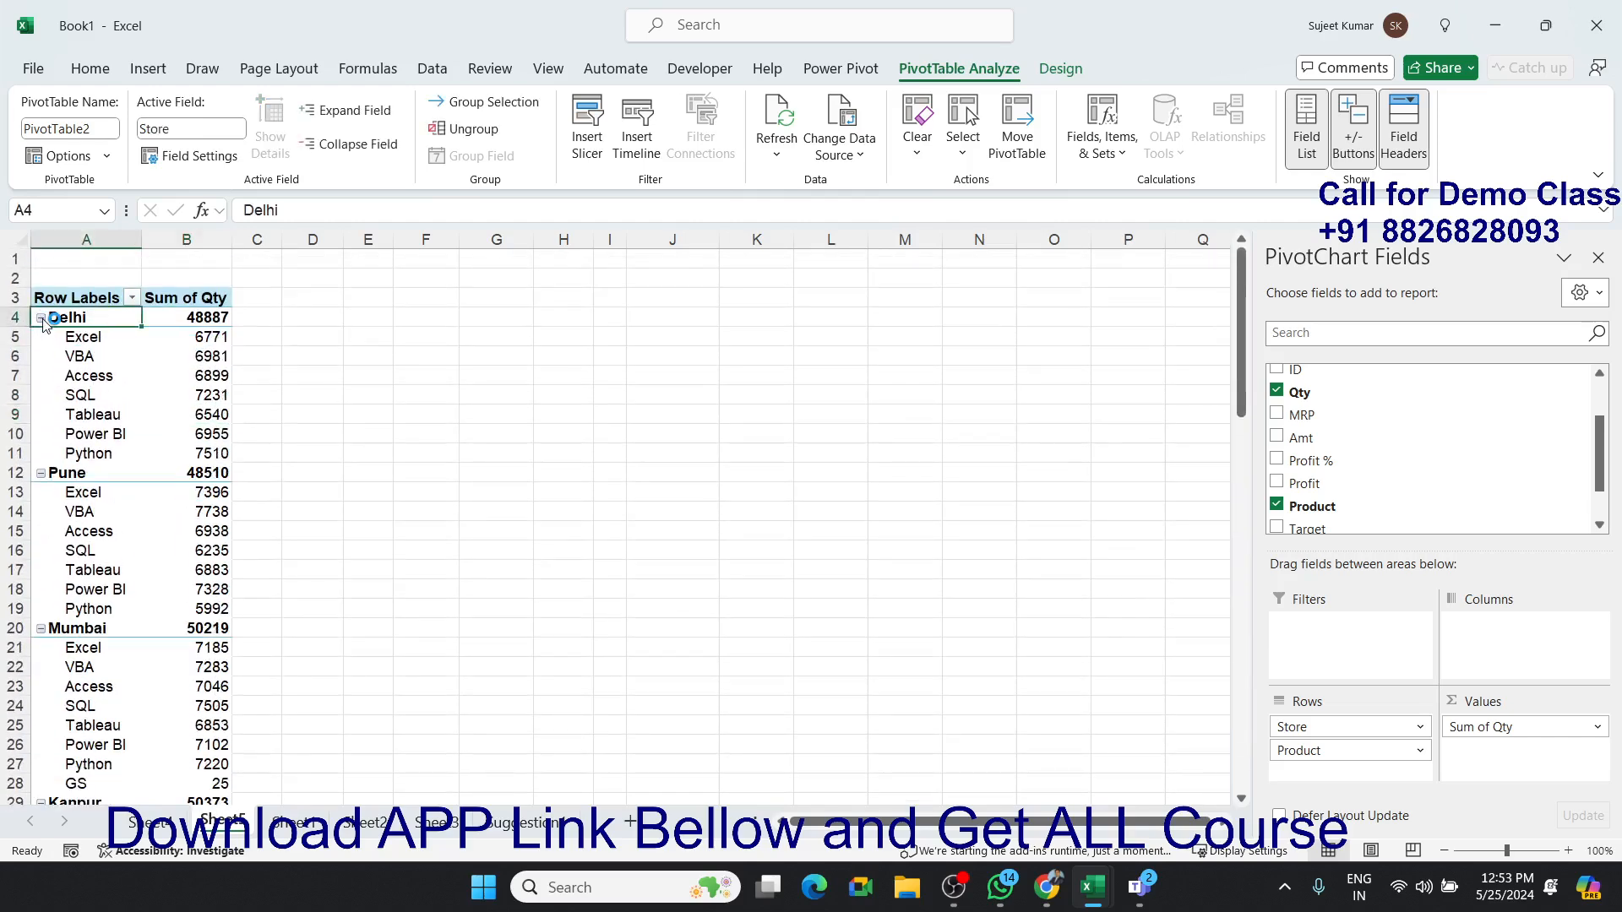
click(40, 317)
click(40, 317)
click(41, 318)
click(41, 317)
mouse_move(143, 394)
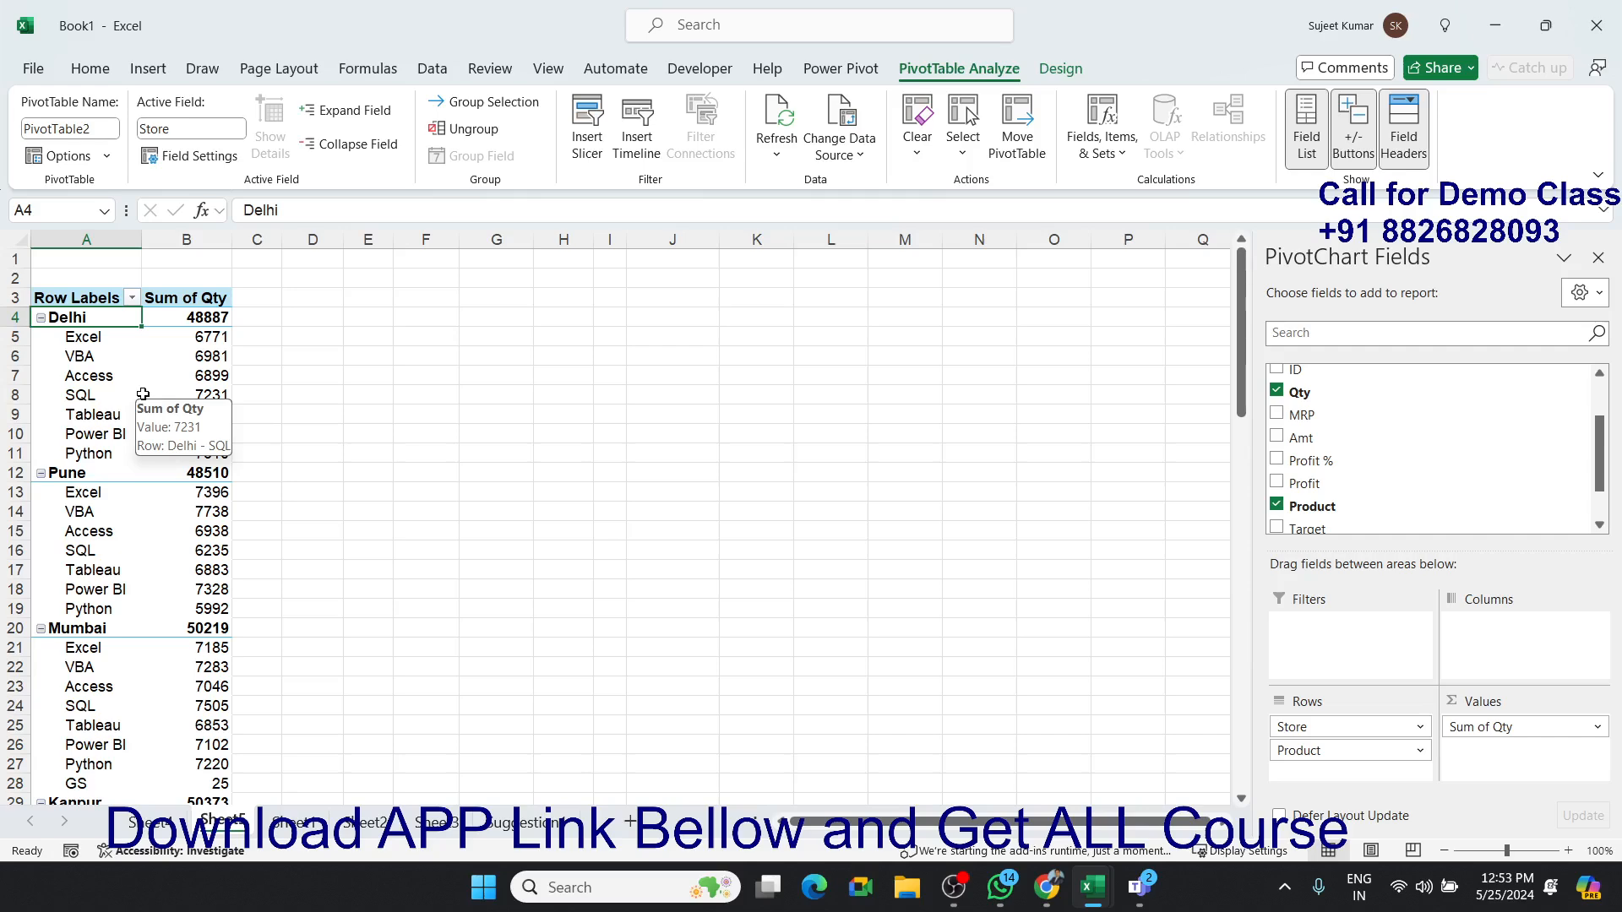
click(323, 414)
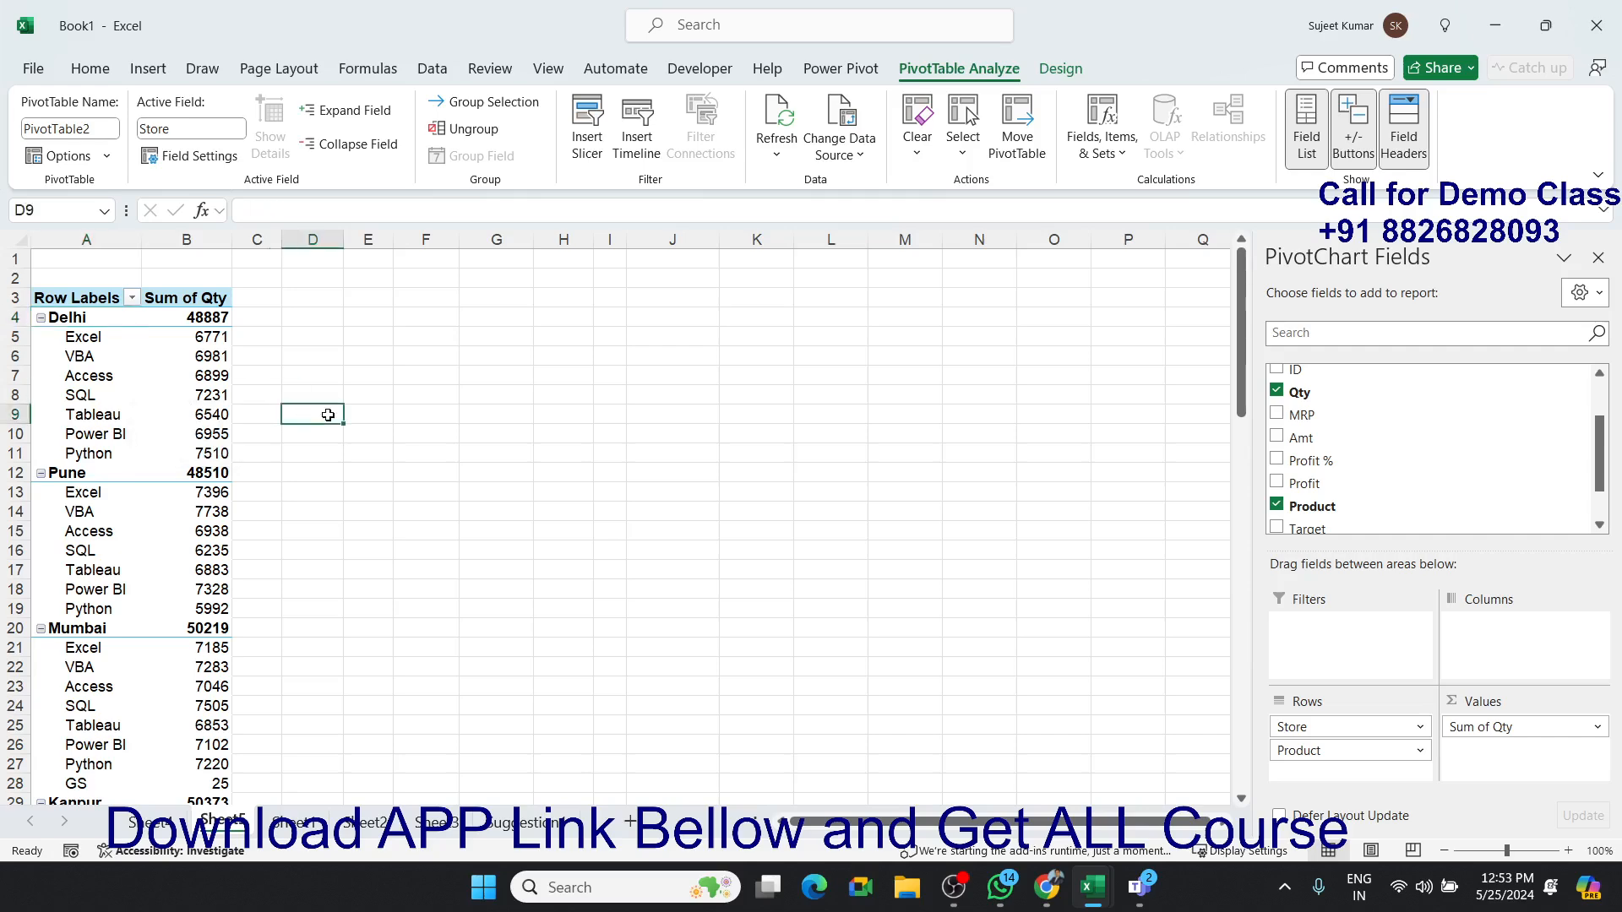
click(209, 398)
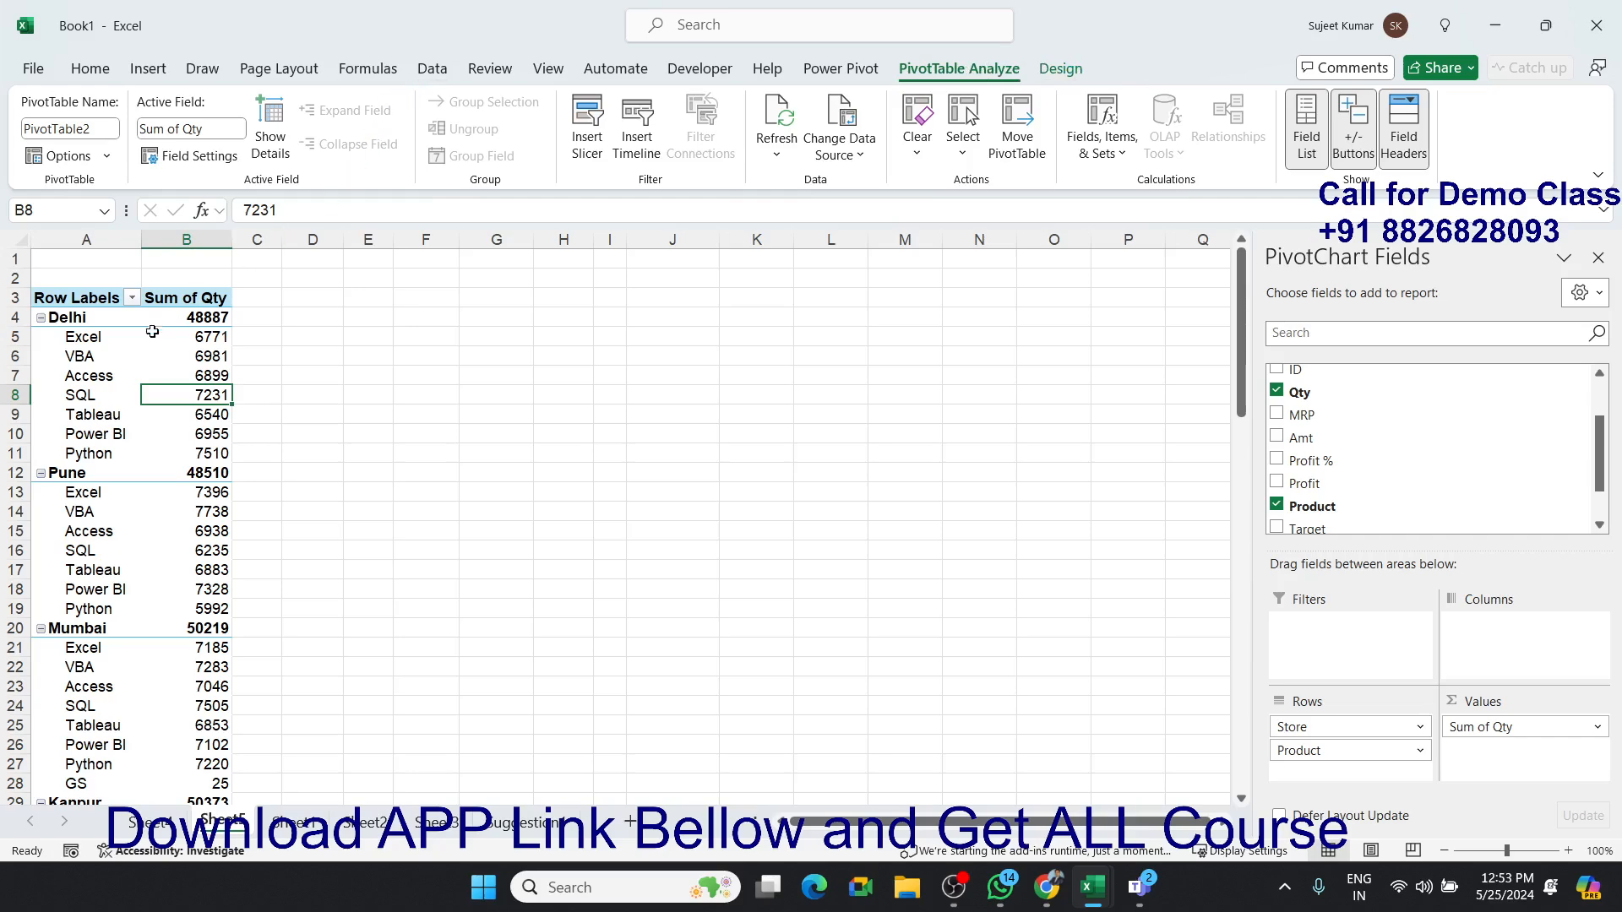
click(93, 374)
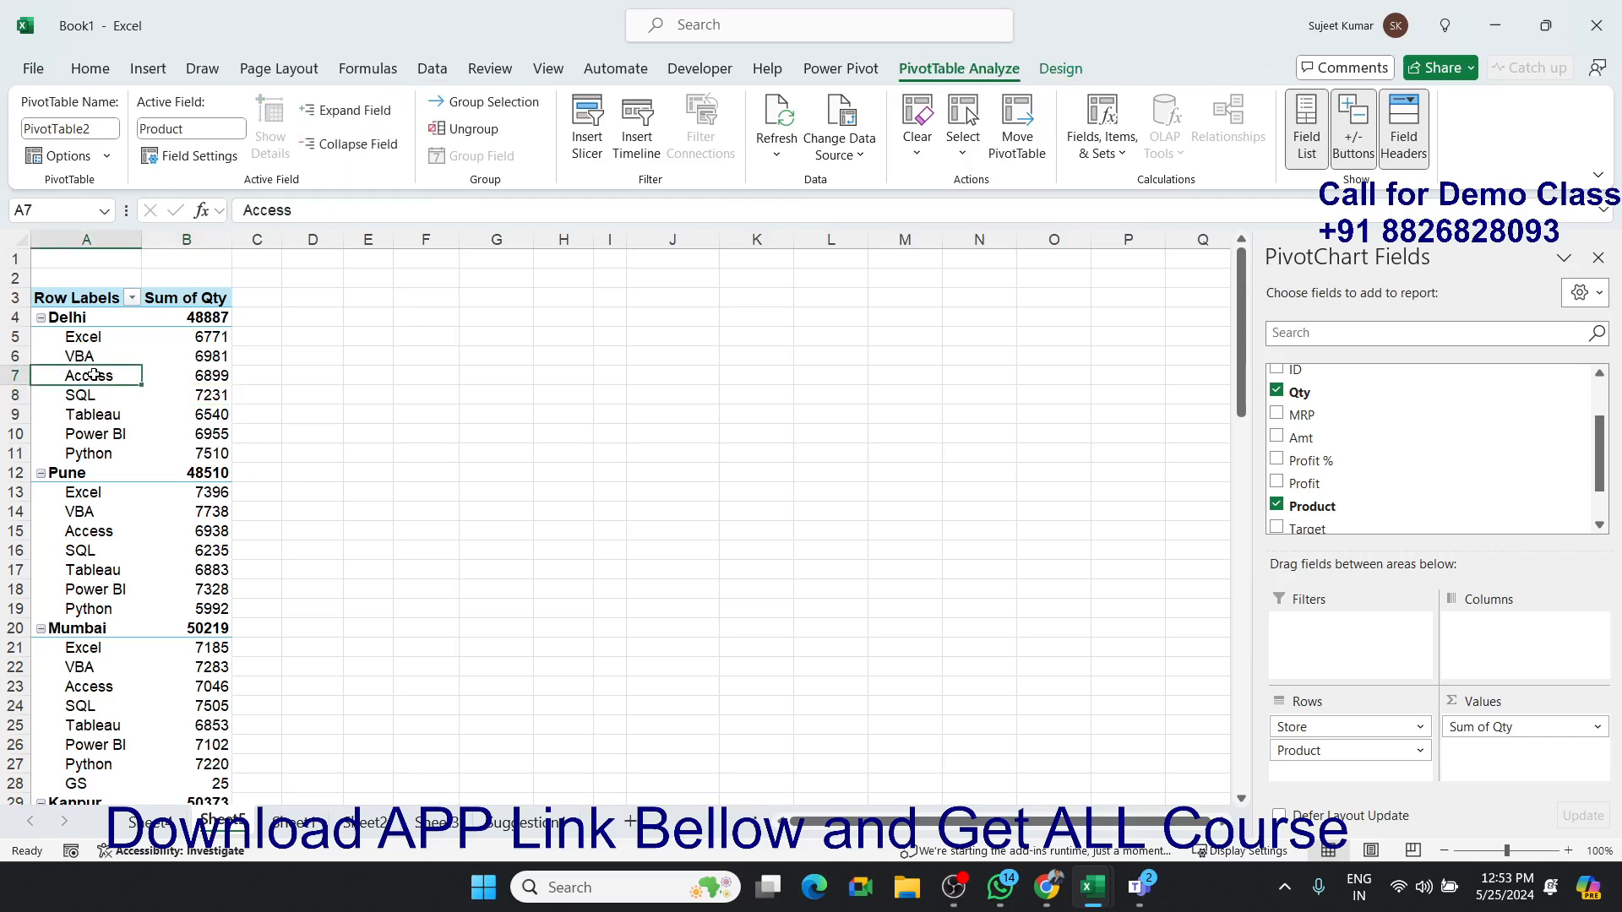
click(353, 113)
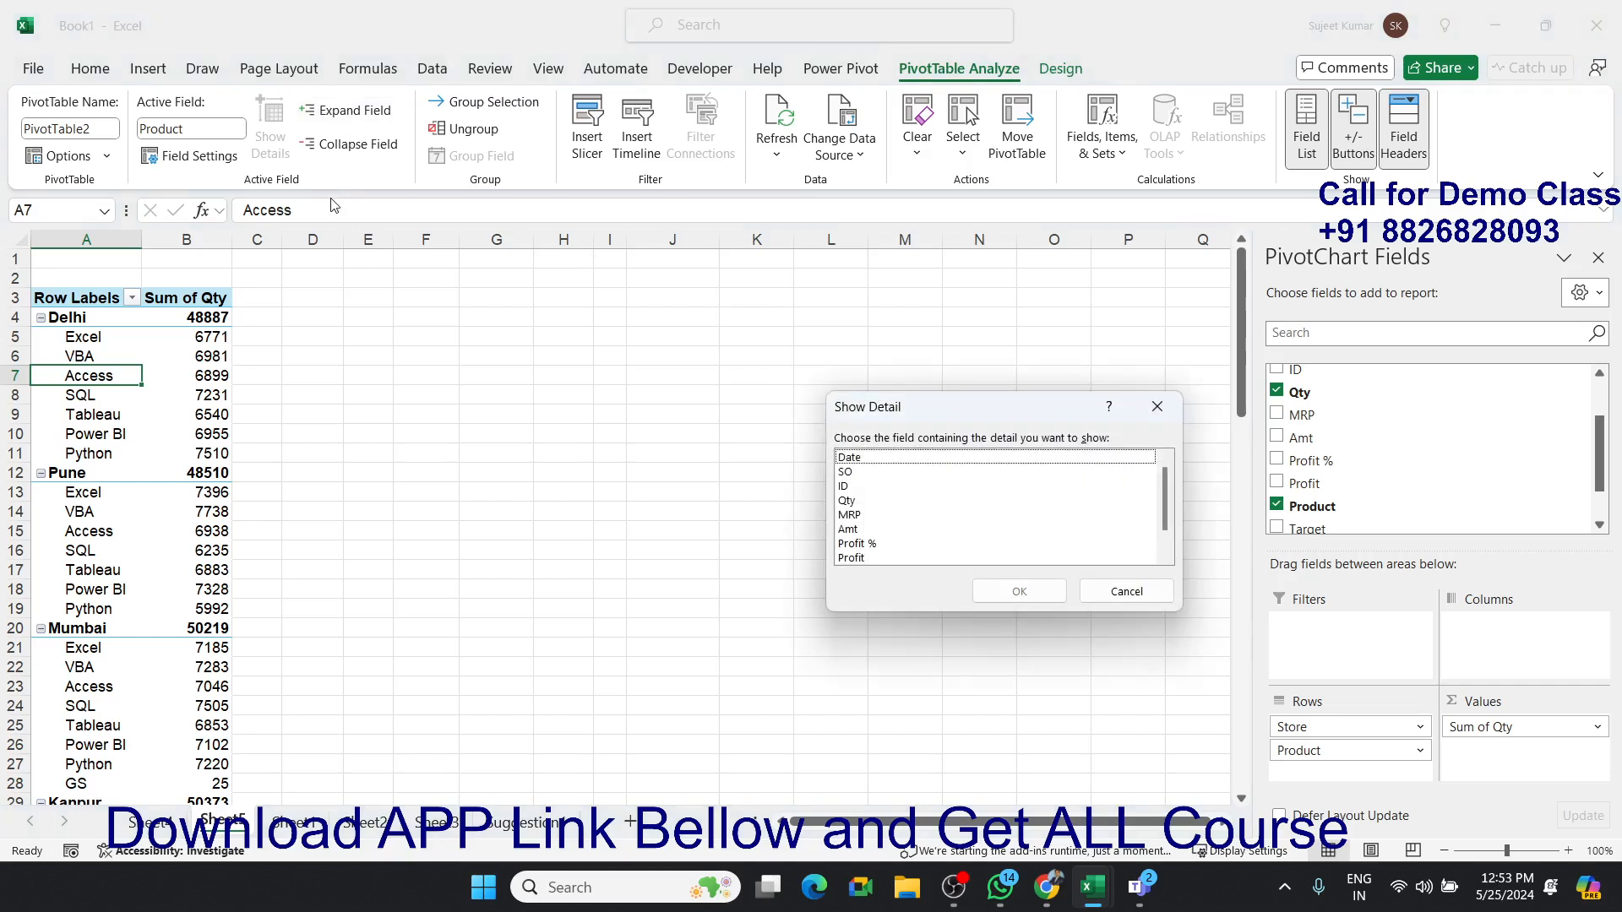
key(Escape)
Collapse the whole Store field to its store totals and expand it again to show the products.
click(83, 321)
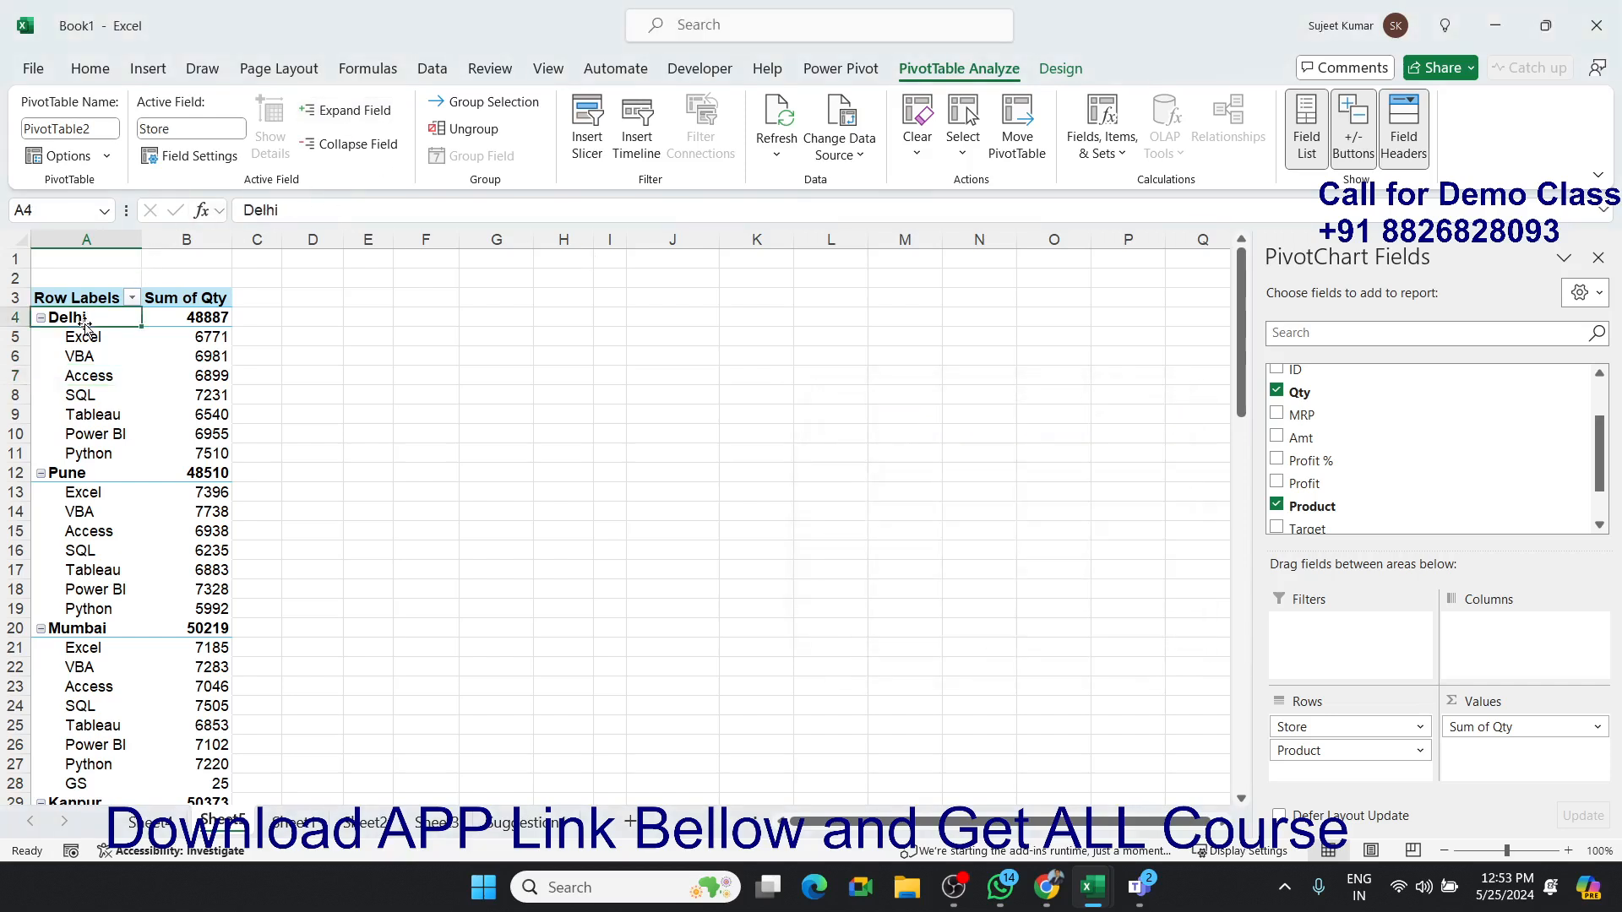
click(365, 161)
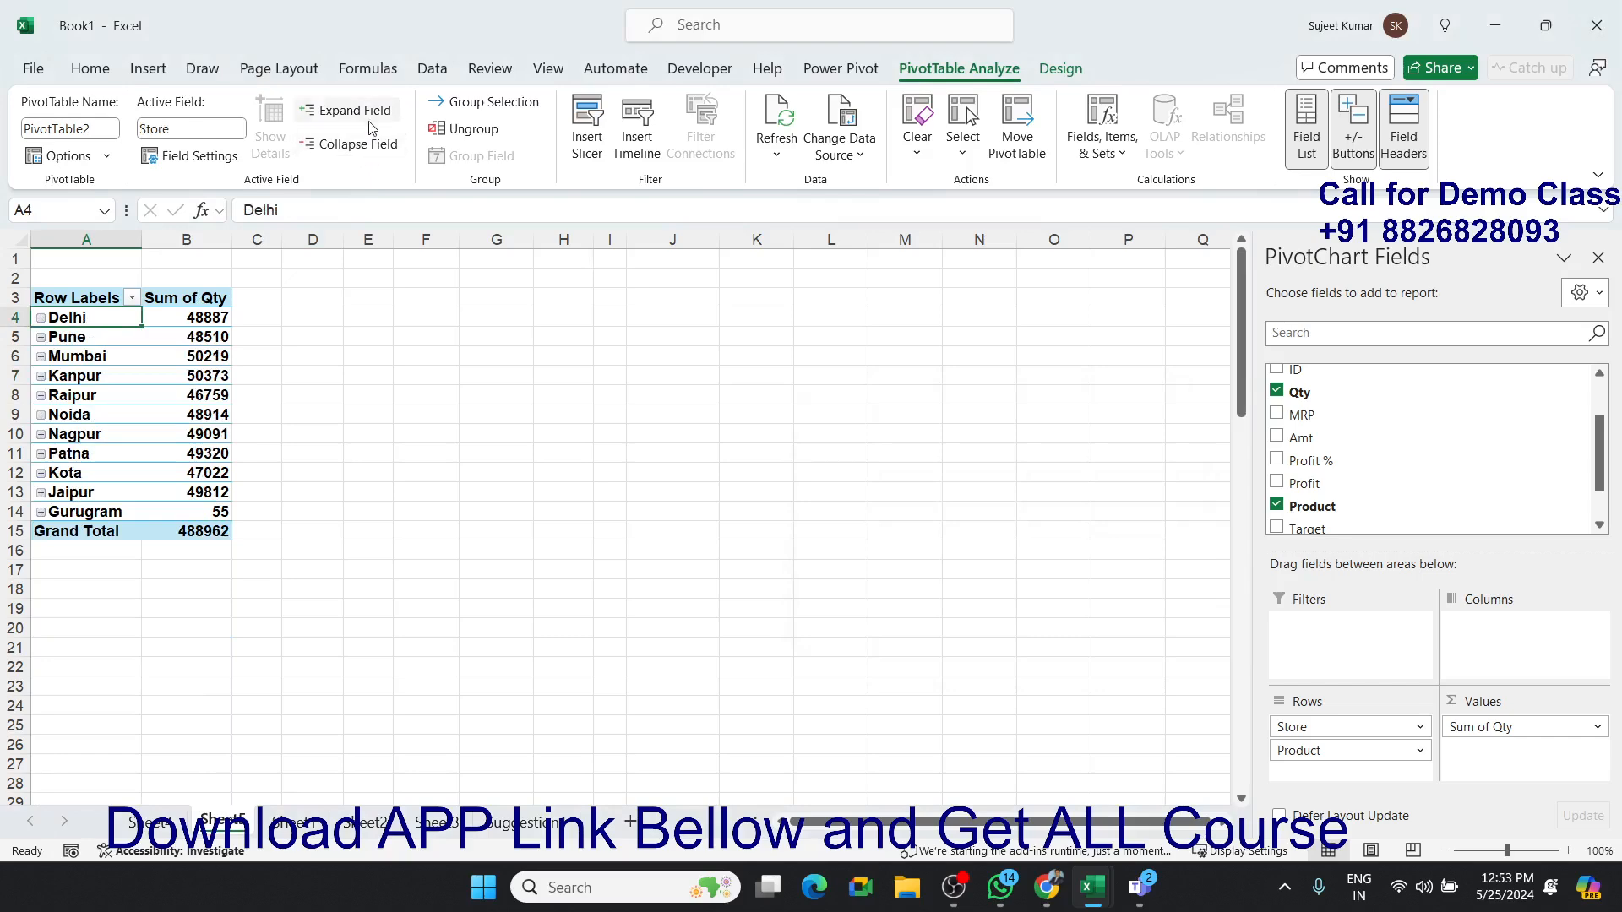
click(372, 121)
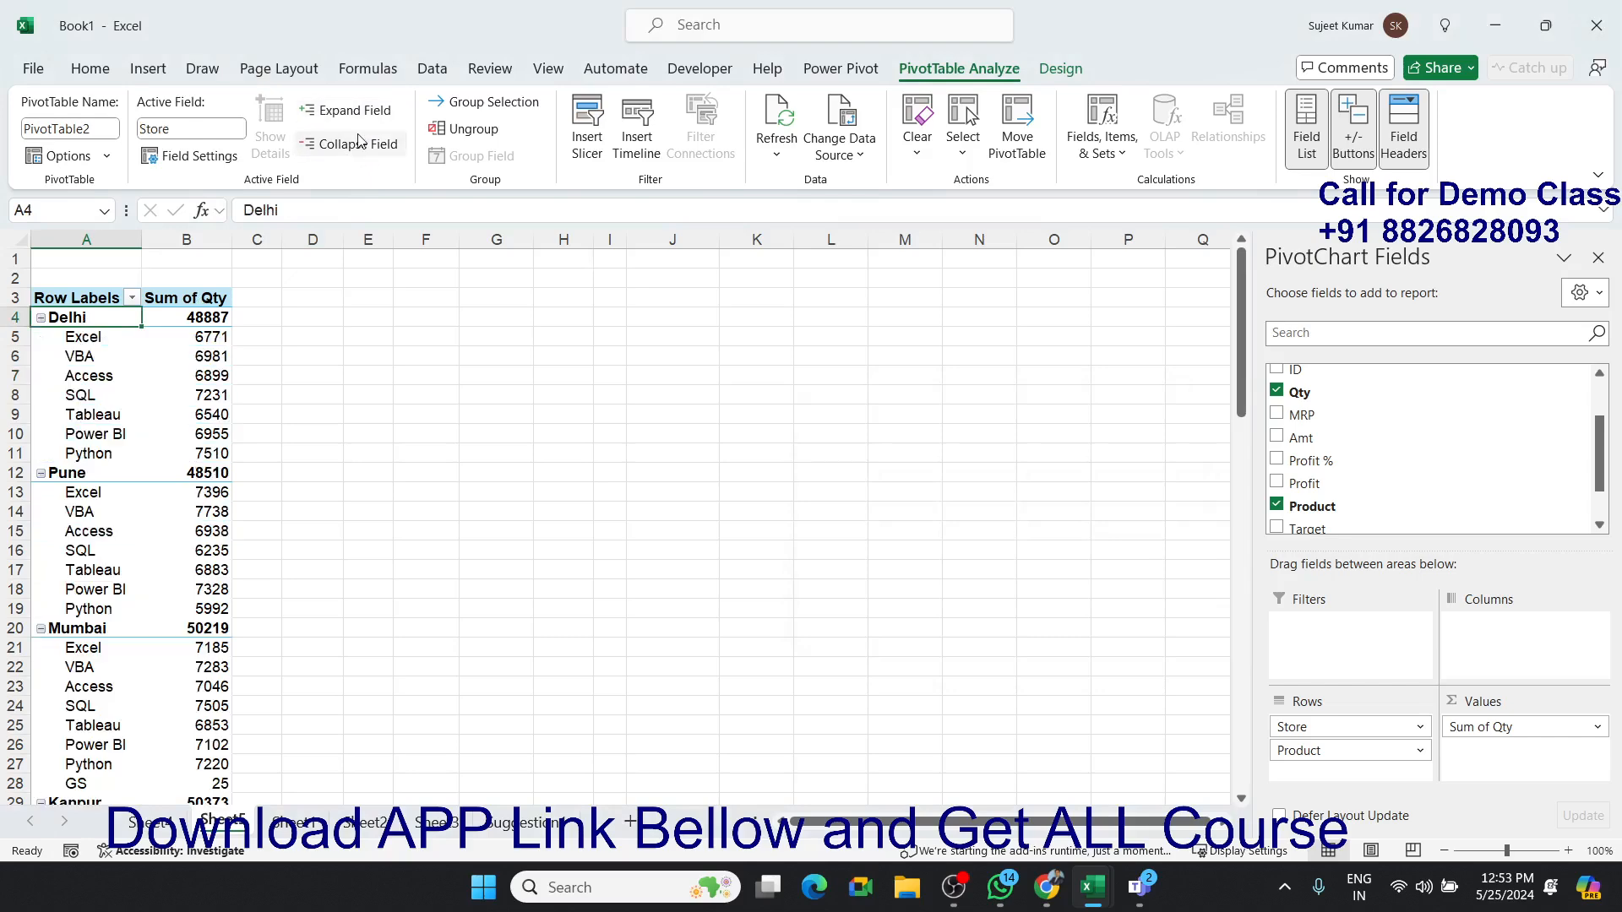
click(362, 144)
click(98, 353)
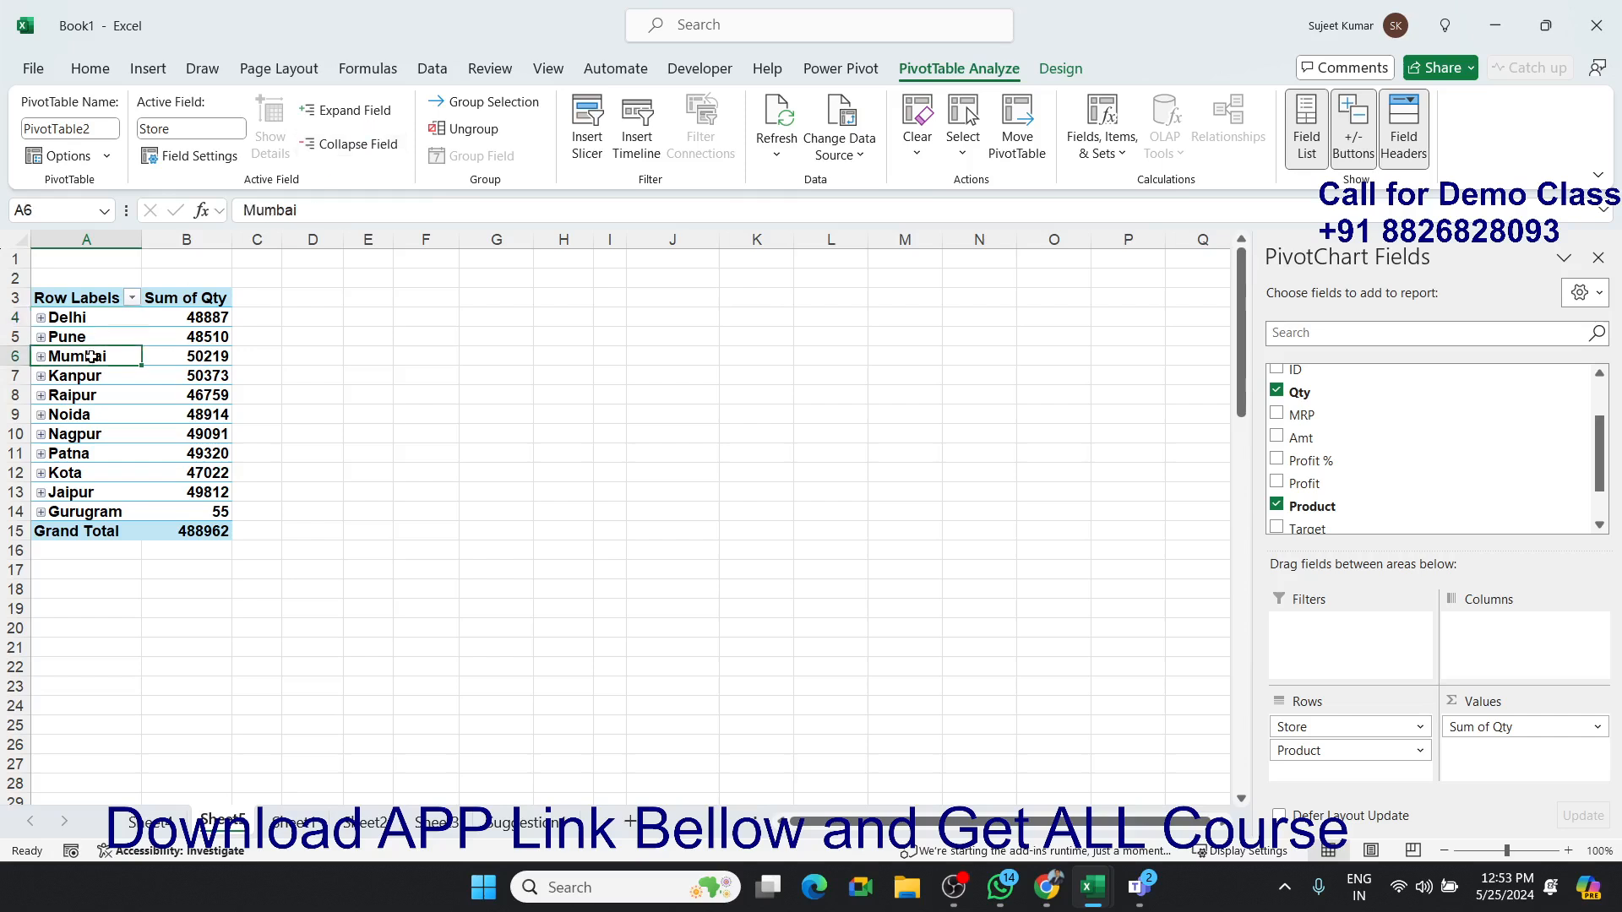
click(351, 120)
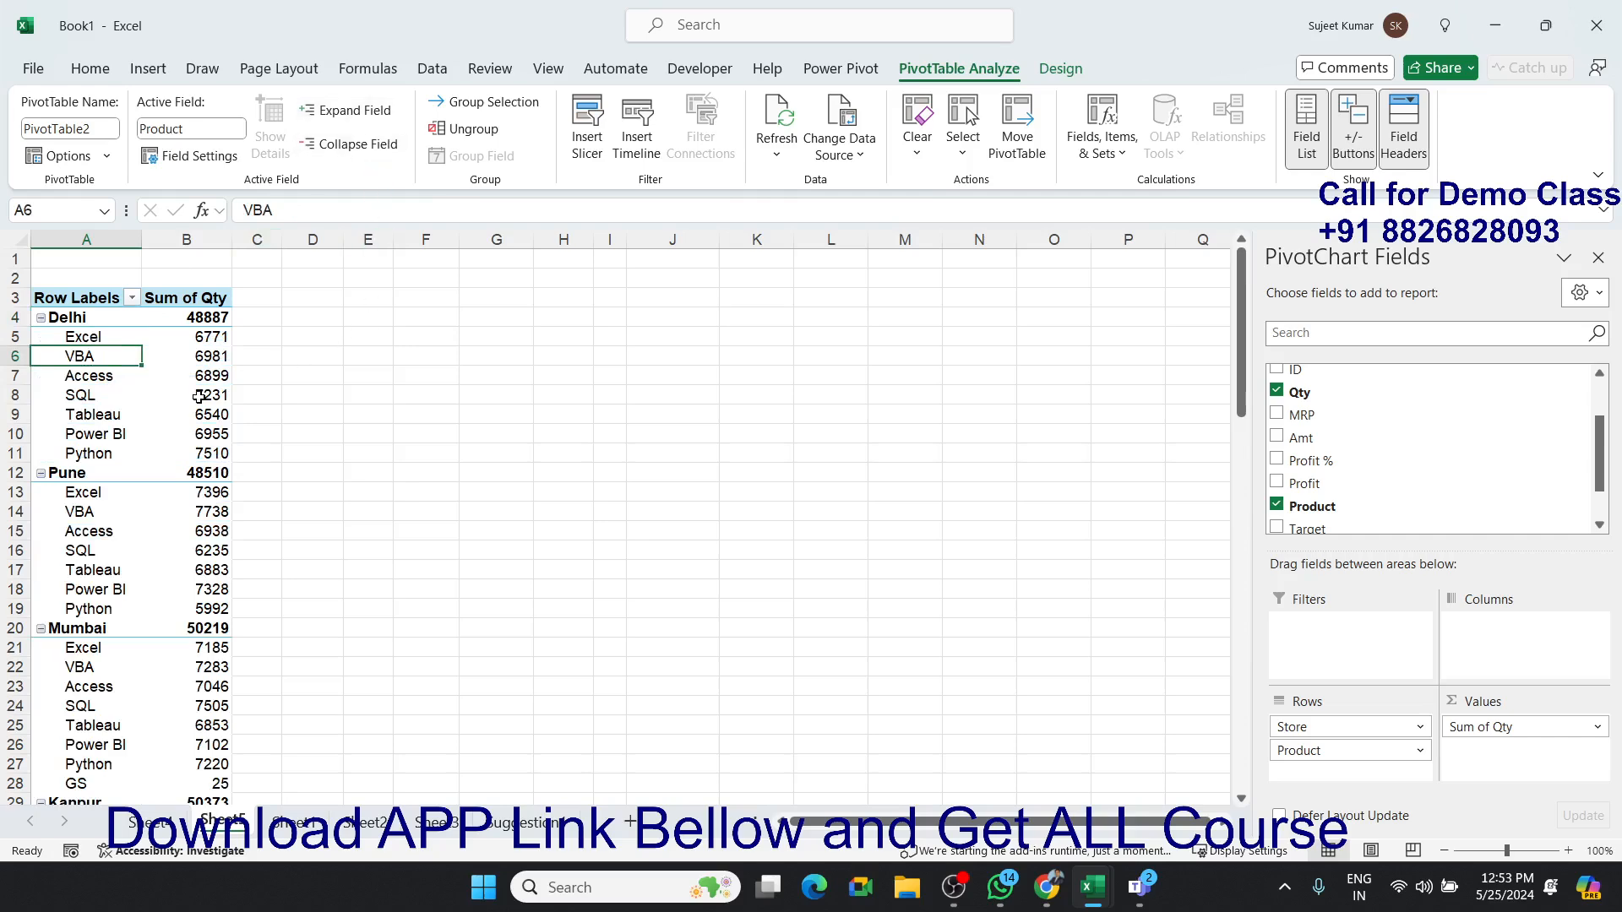
mouse_move(199, 396)
Change the PivotTable's report layout to tabular form.
key(alt+Tab)
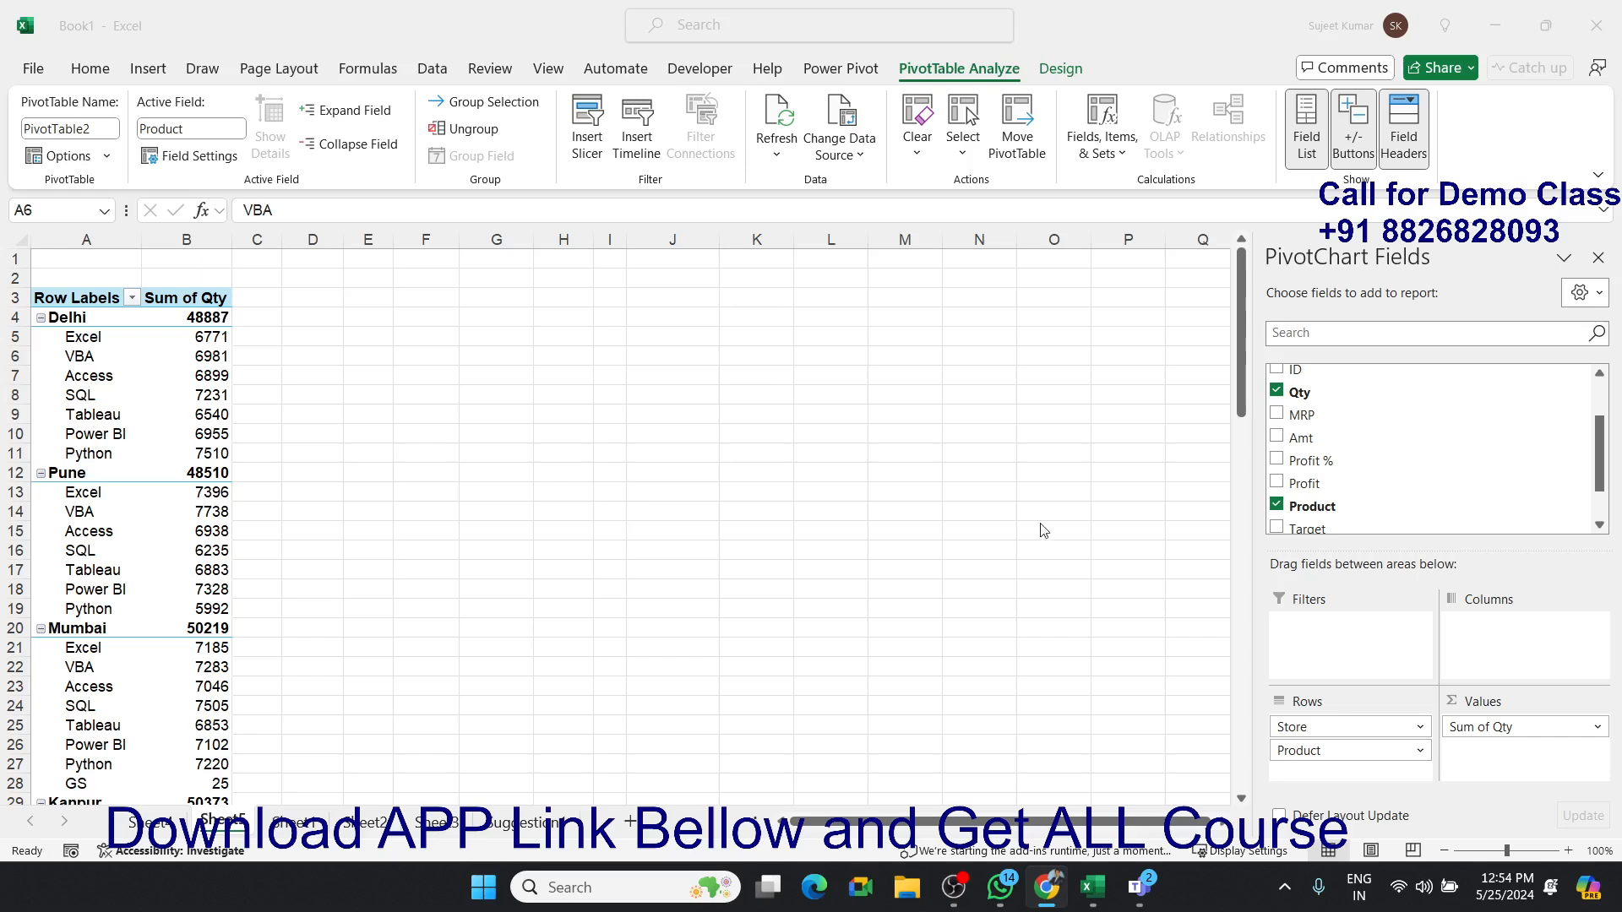
click(600, 480)
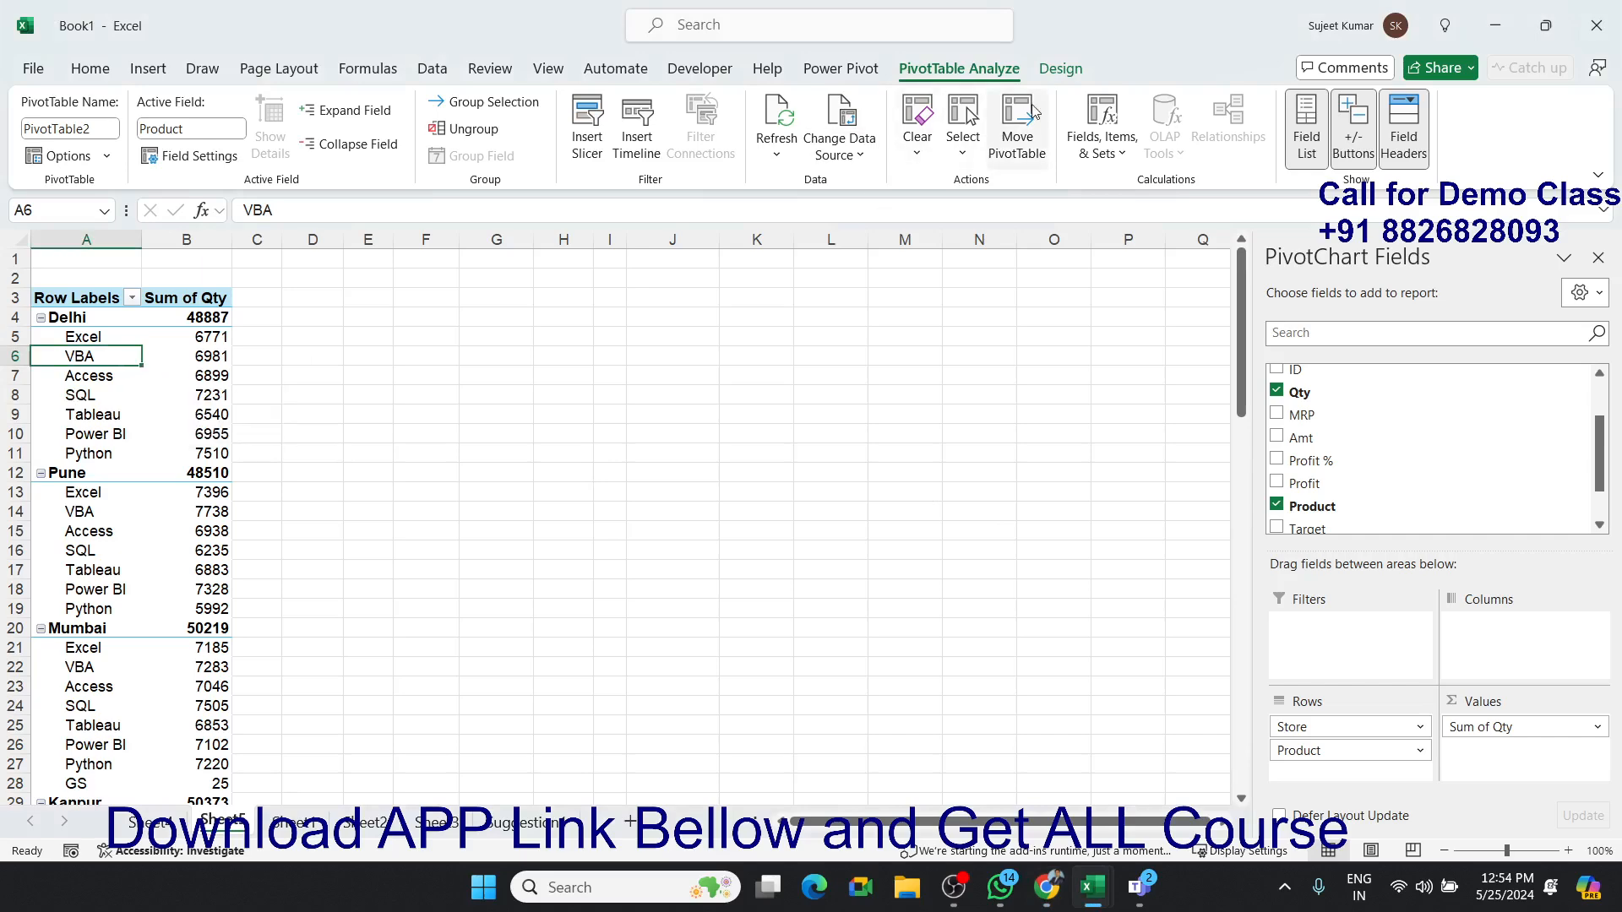
click(1062, 71)
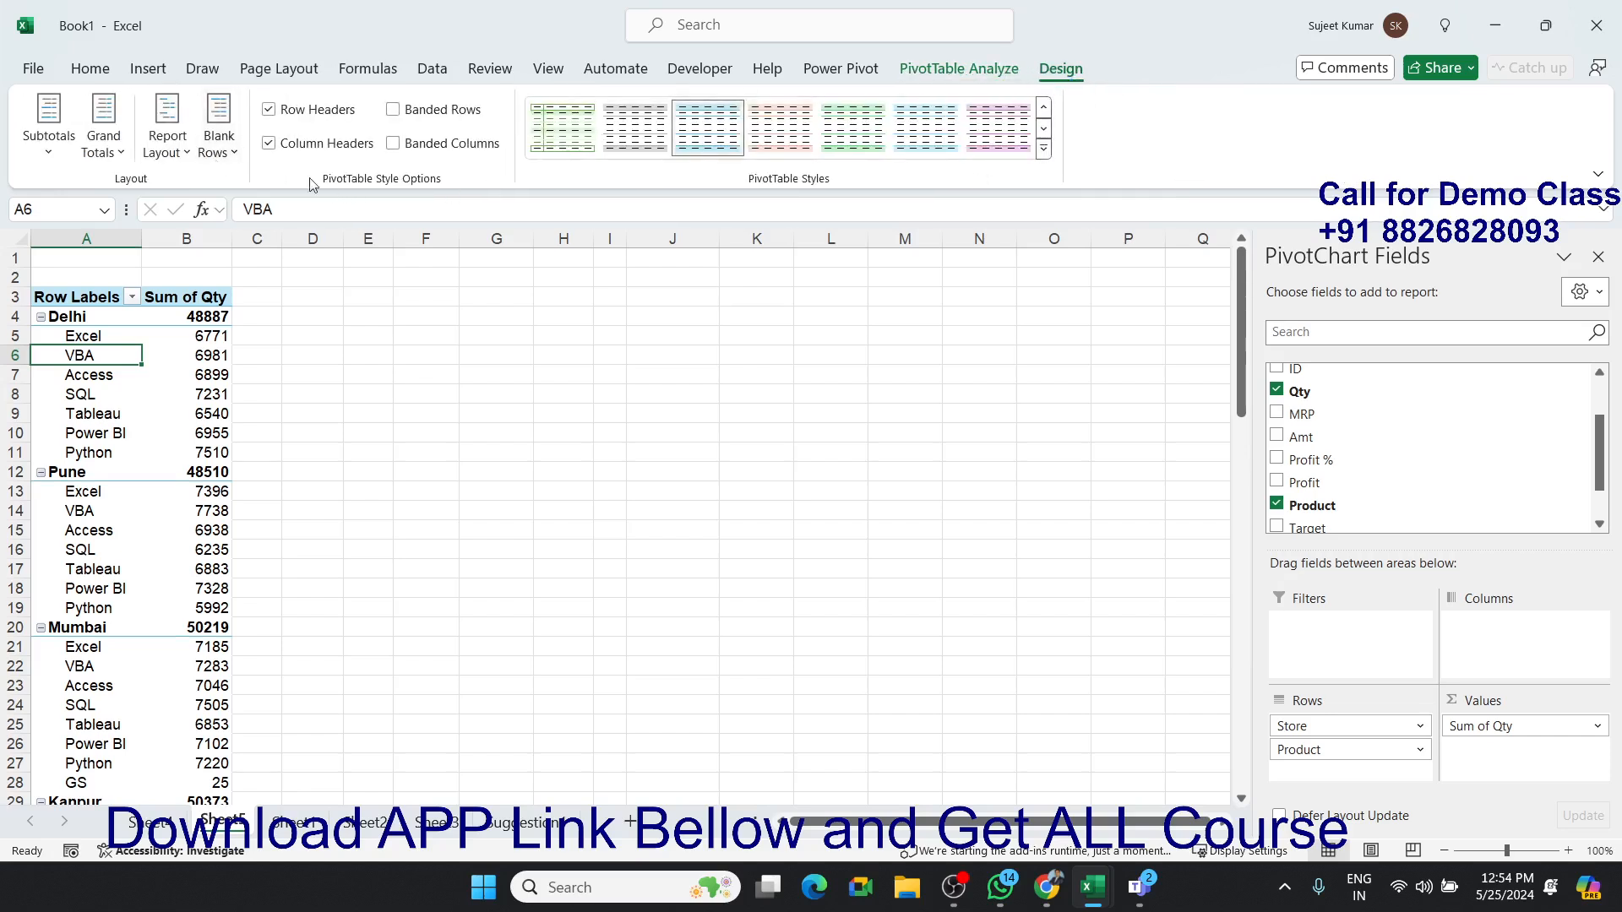
click(177, 157)
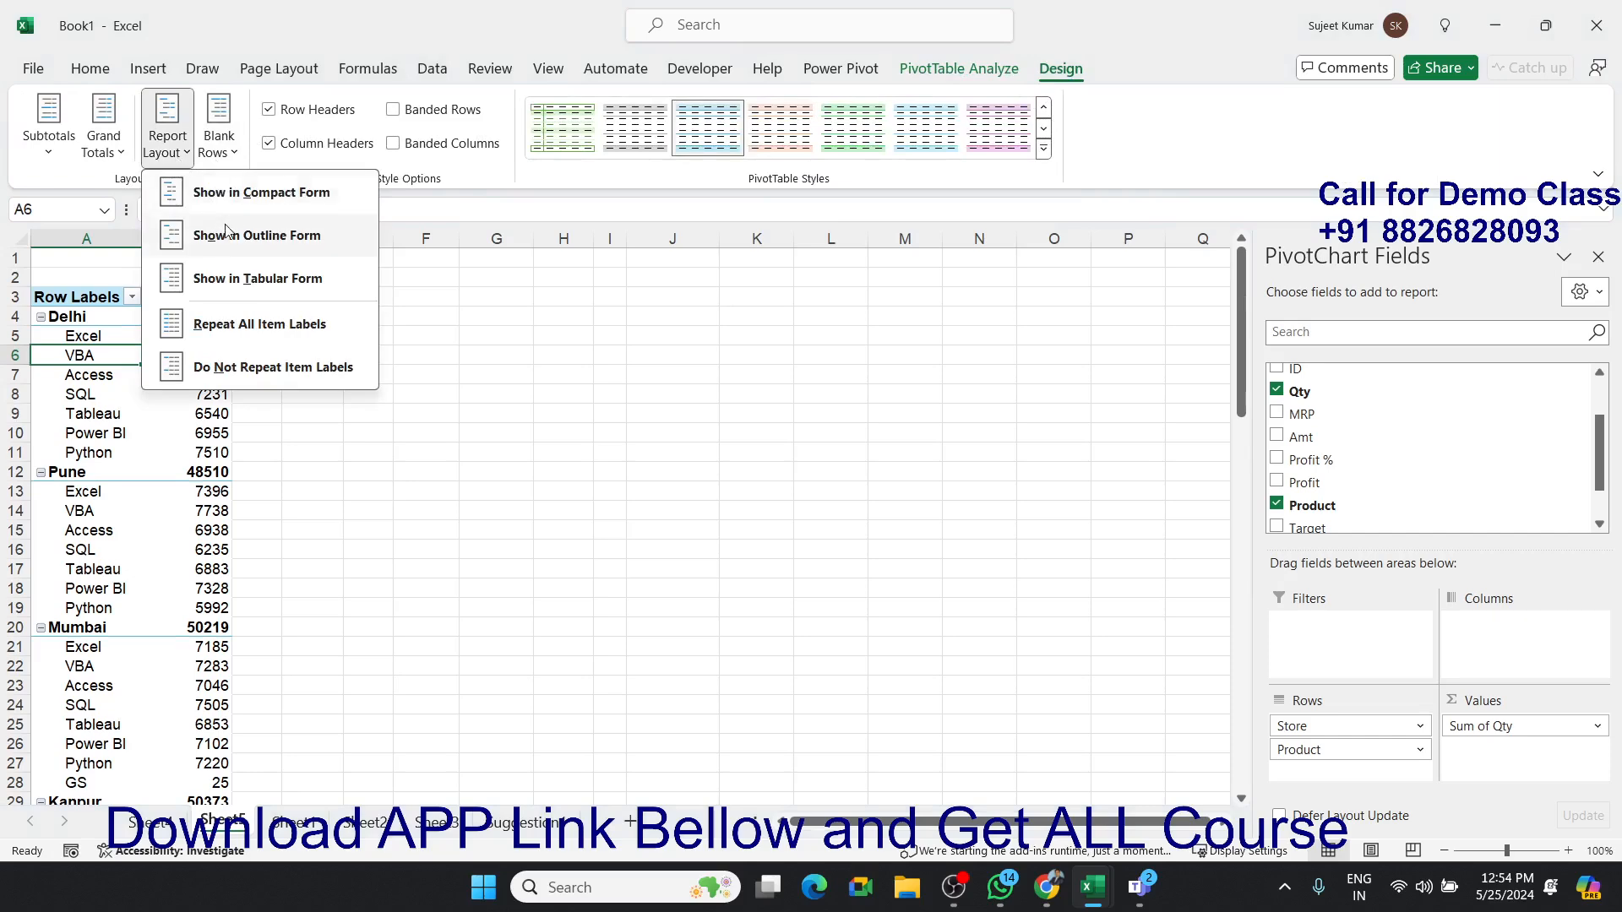
click(222, 288)
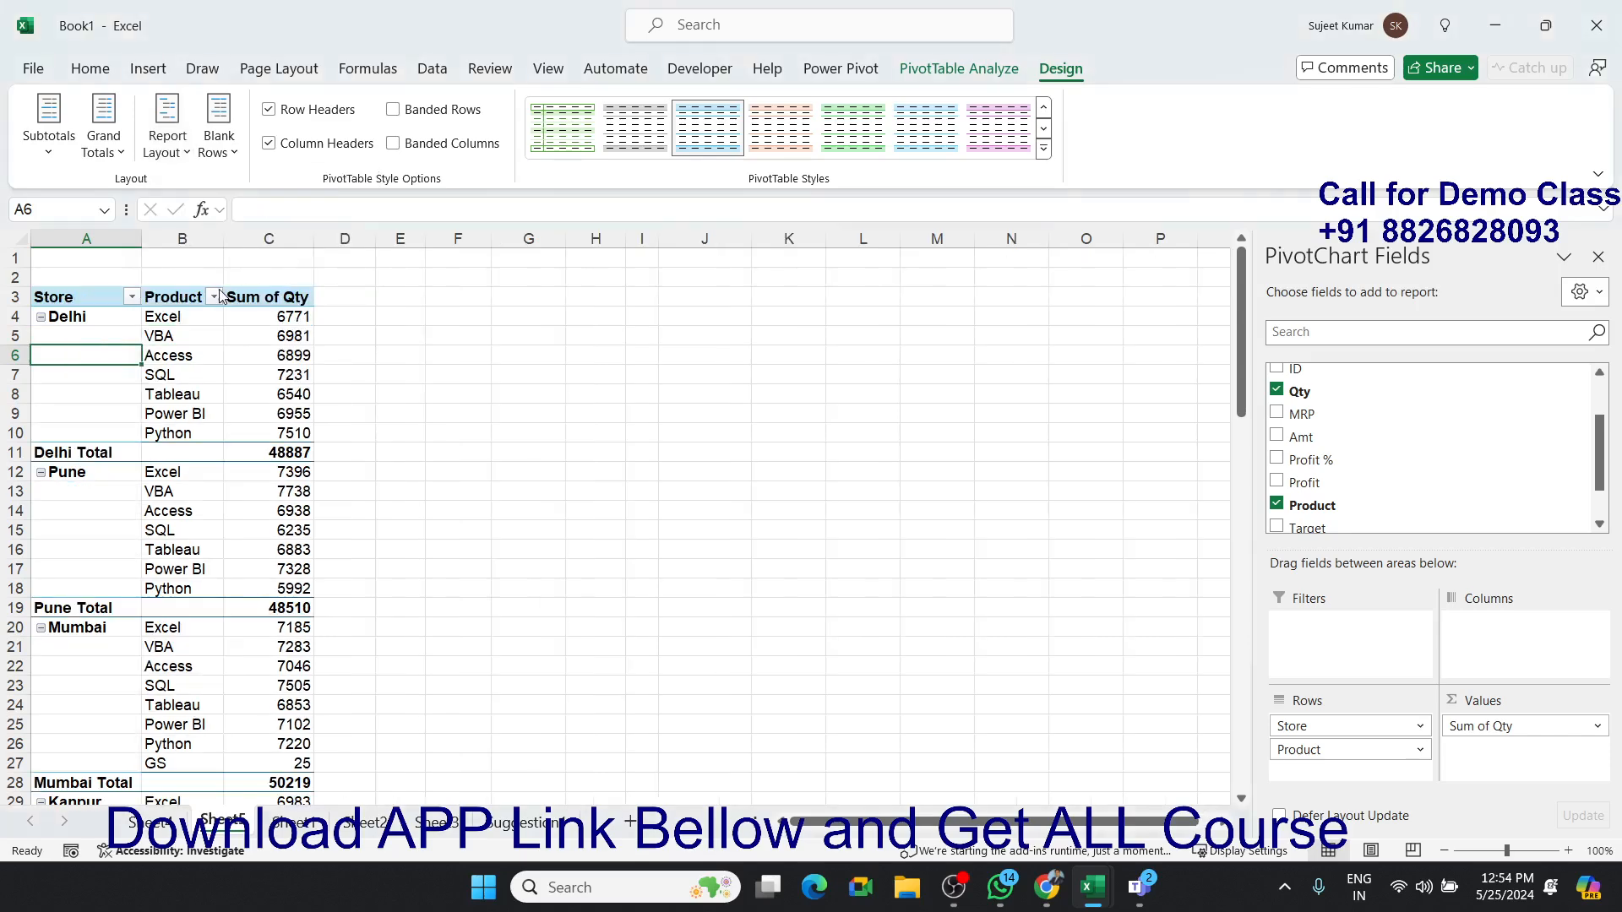
Examine the product rows and subtotal rows of each store throughout the tabular PivotTable.
click(236, 530)
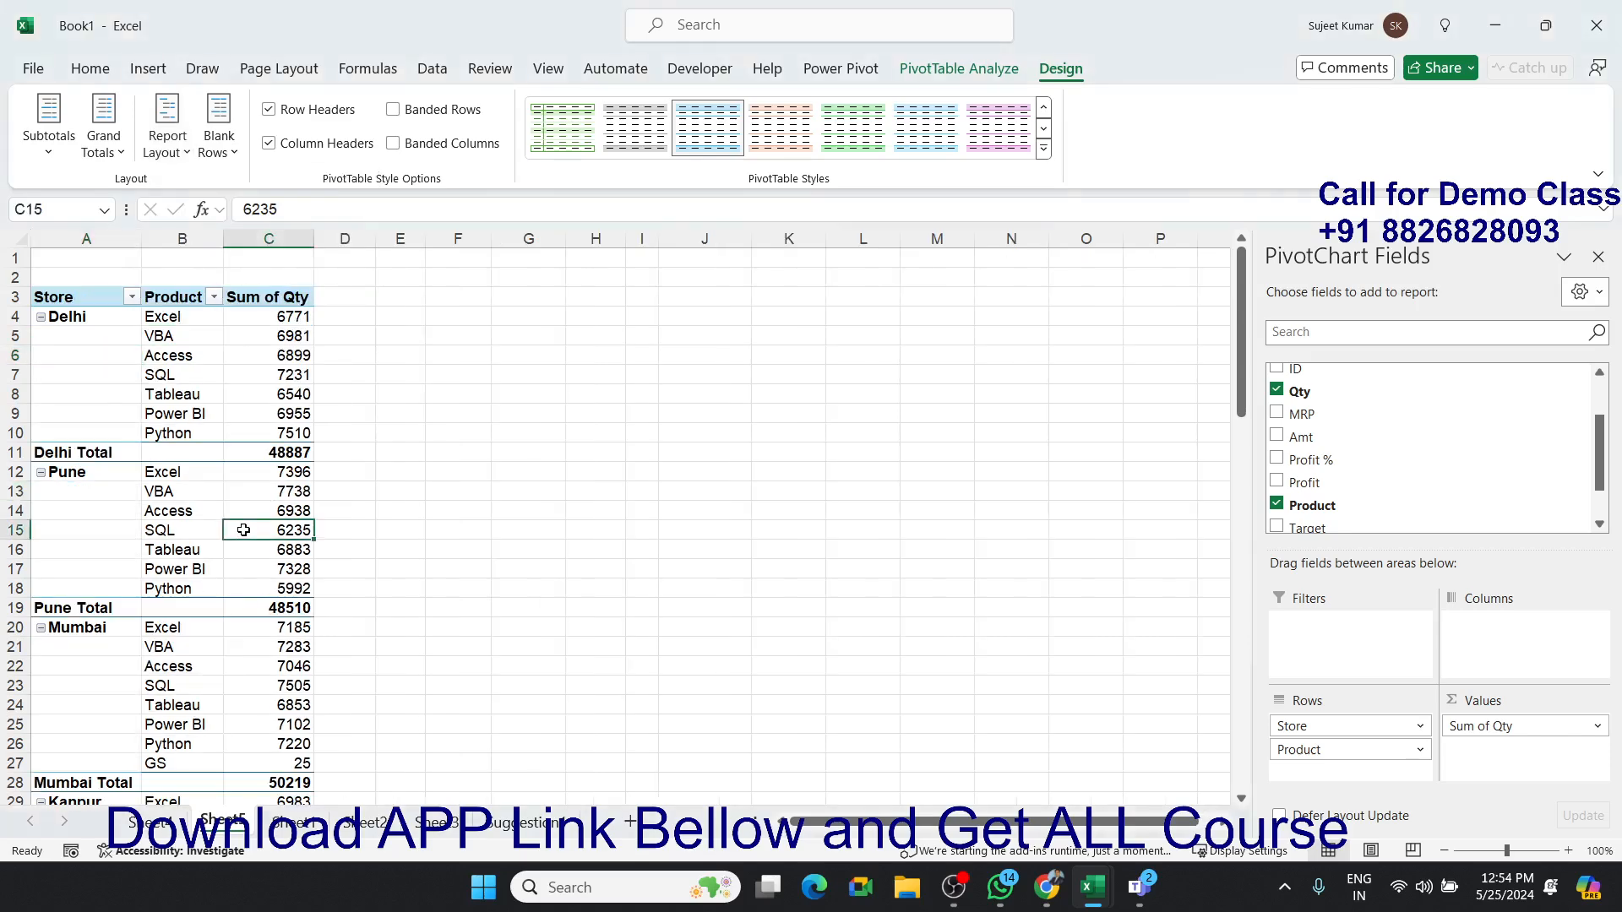
scroll(235, 528, down, 8)
scroll(235, 528, down, 12)
scroll(249, 515, up, 17)
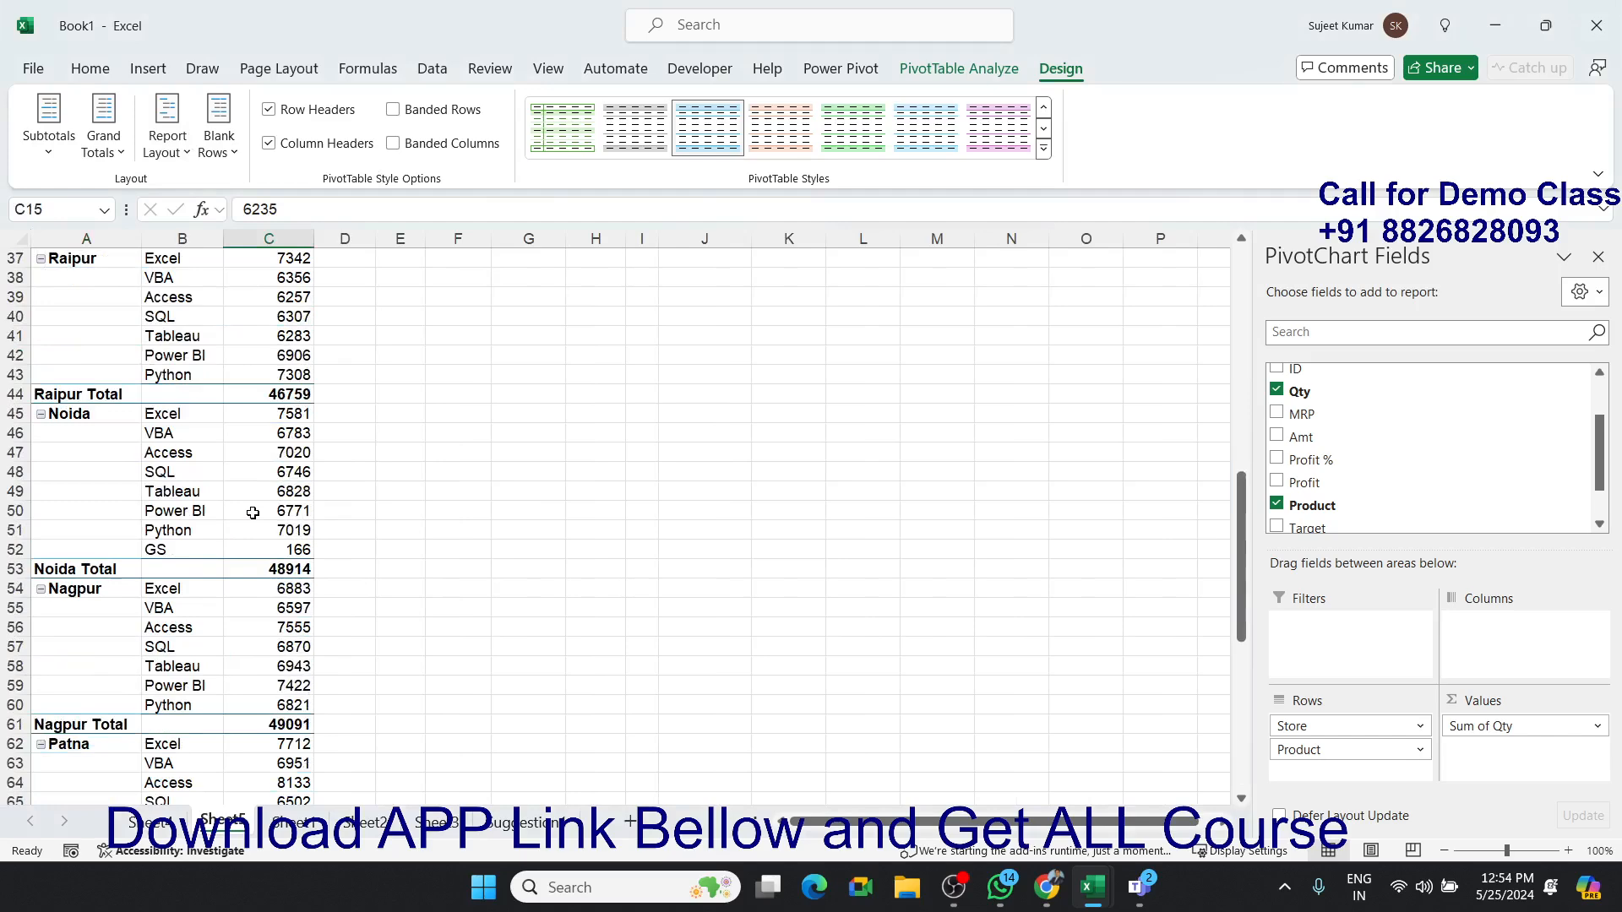
scroll(253, 513, up, 3)
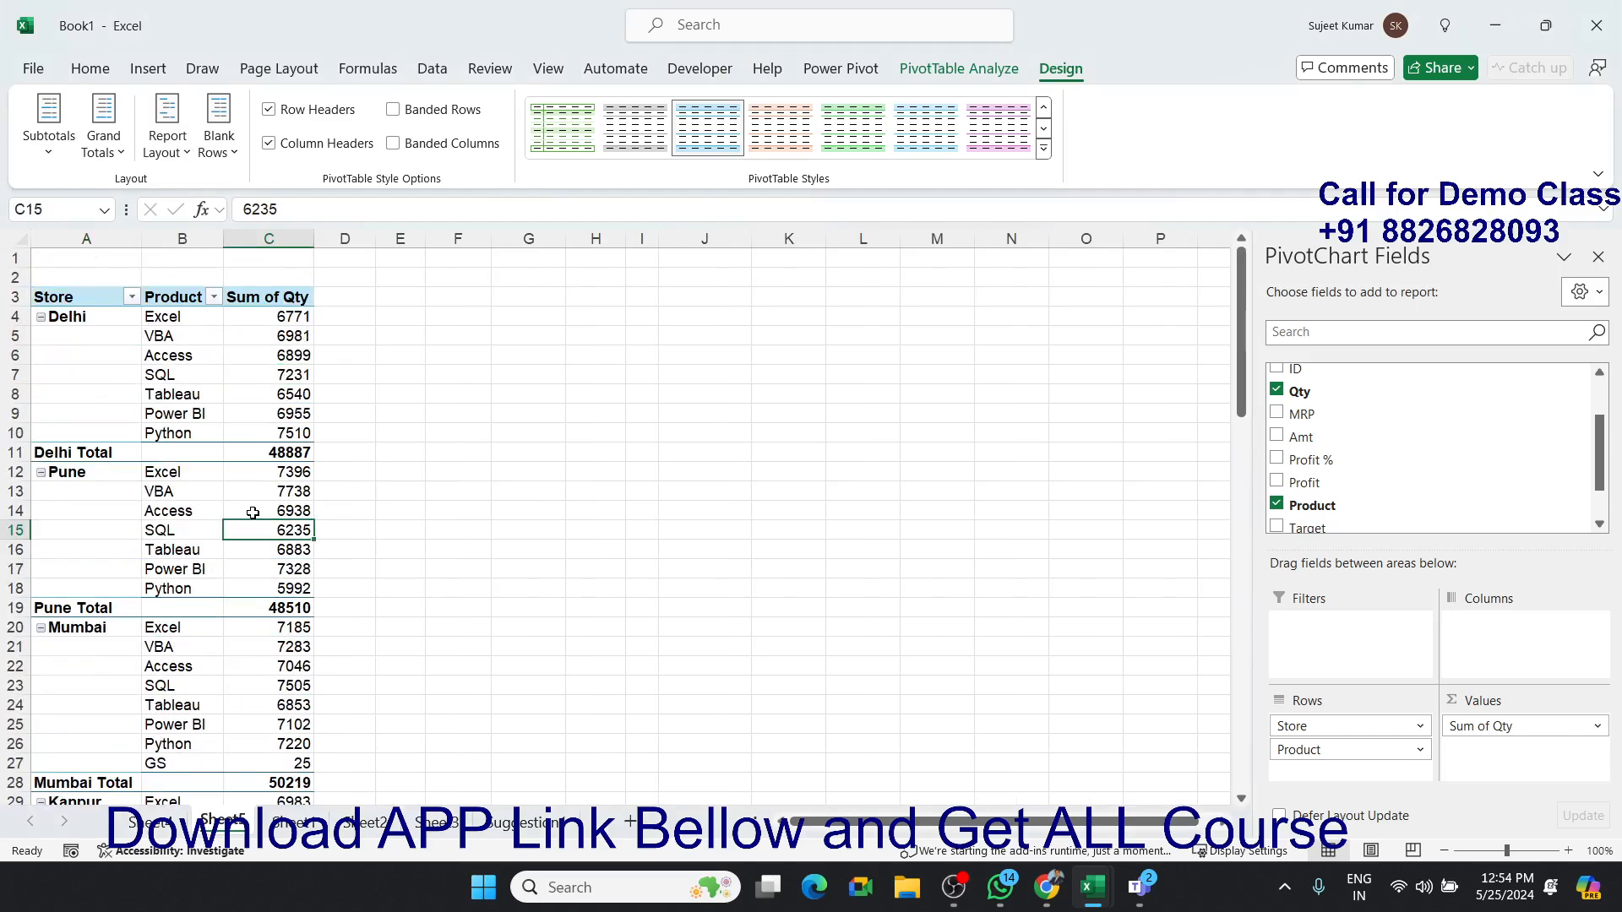
click(112, 452)
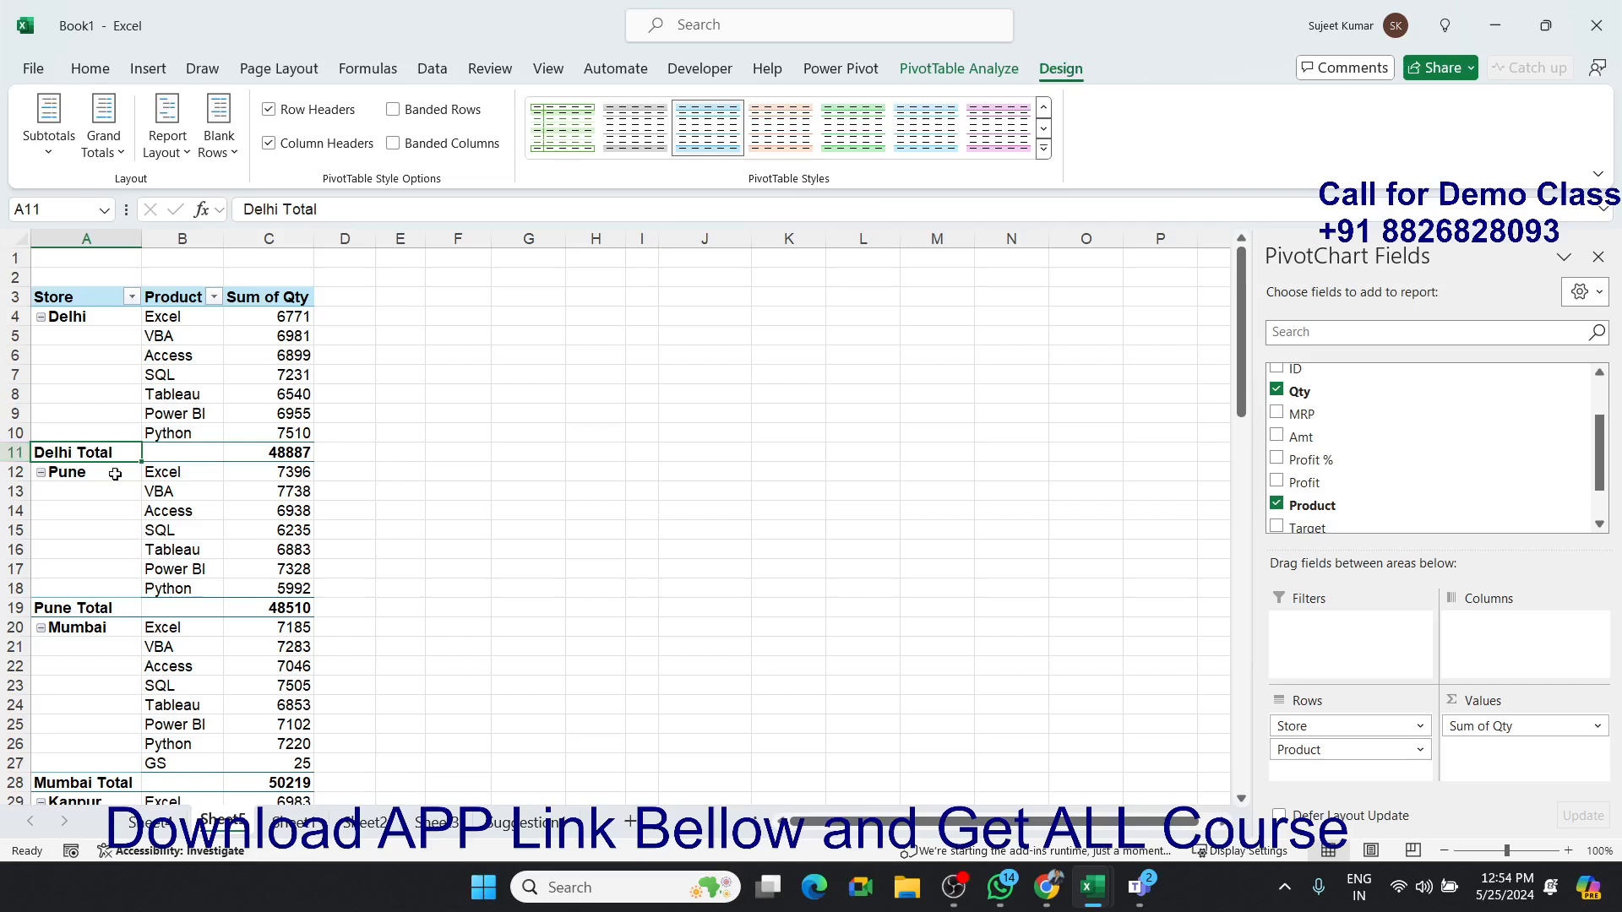
Turn off the subtotals of the Store field in the tabular PivotTable.
click(177, 501)
click(174, 452)
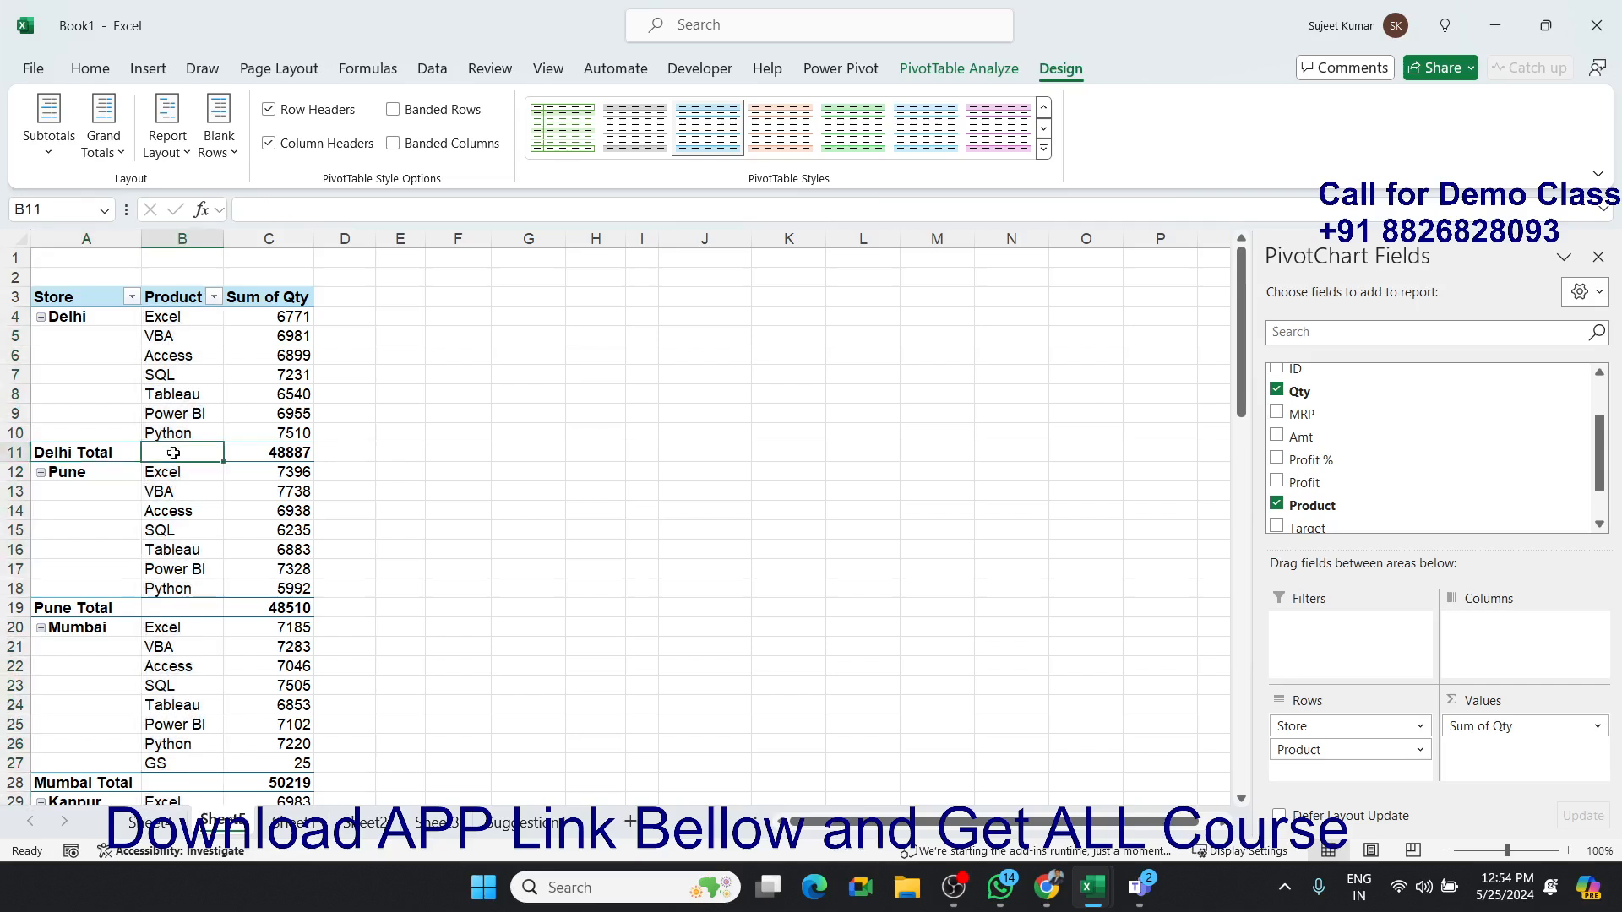
right_click(90, 456)
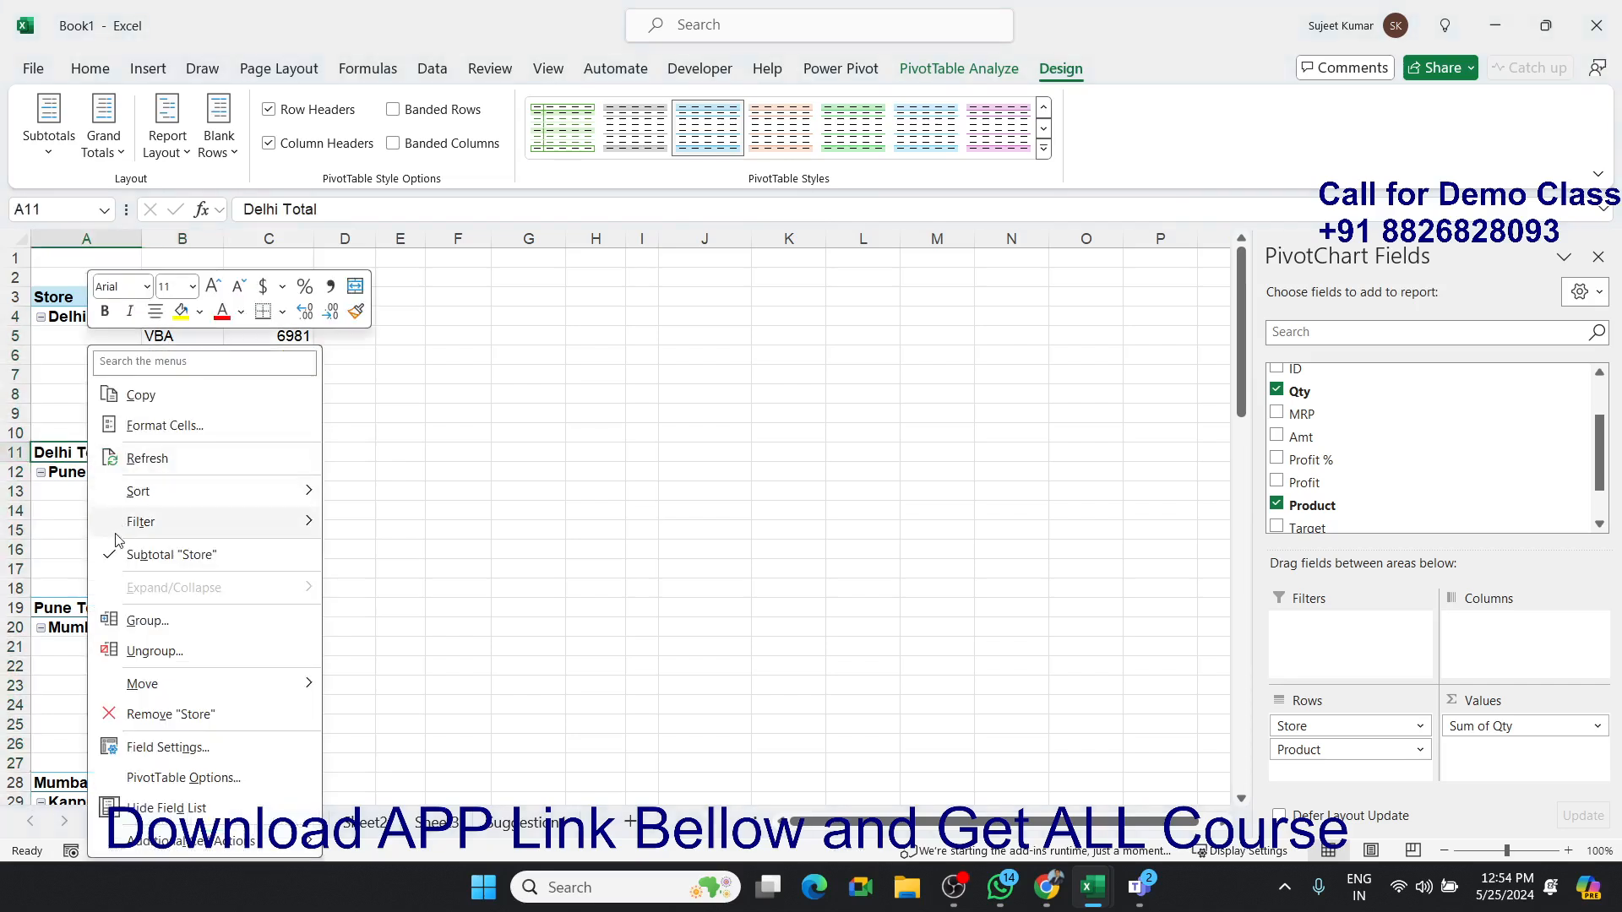
click(114, 556)
click(181, 529)
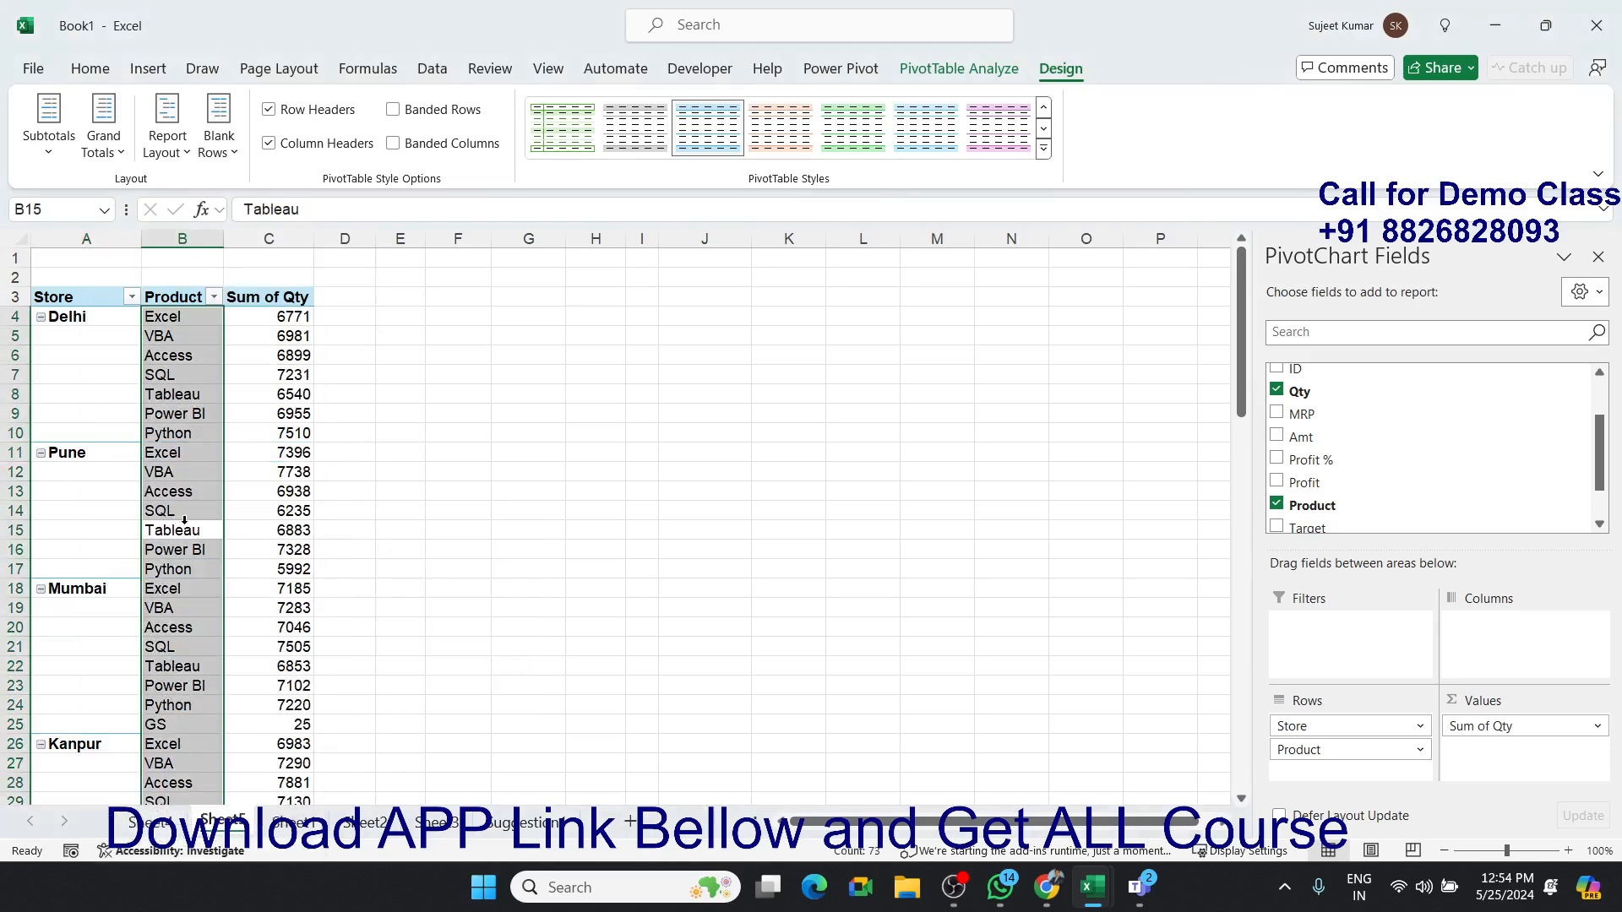
scroll(247, 486, down, 4)
scroll(249, 488, up, 4)
click(297, 574)
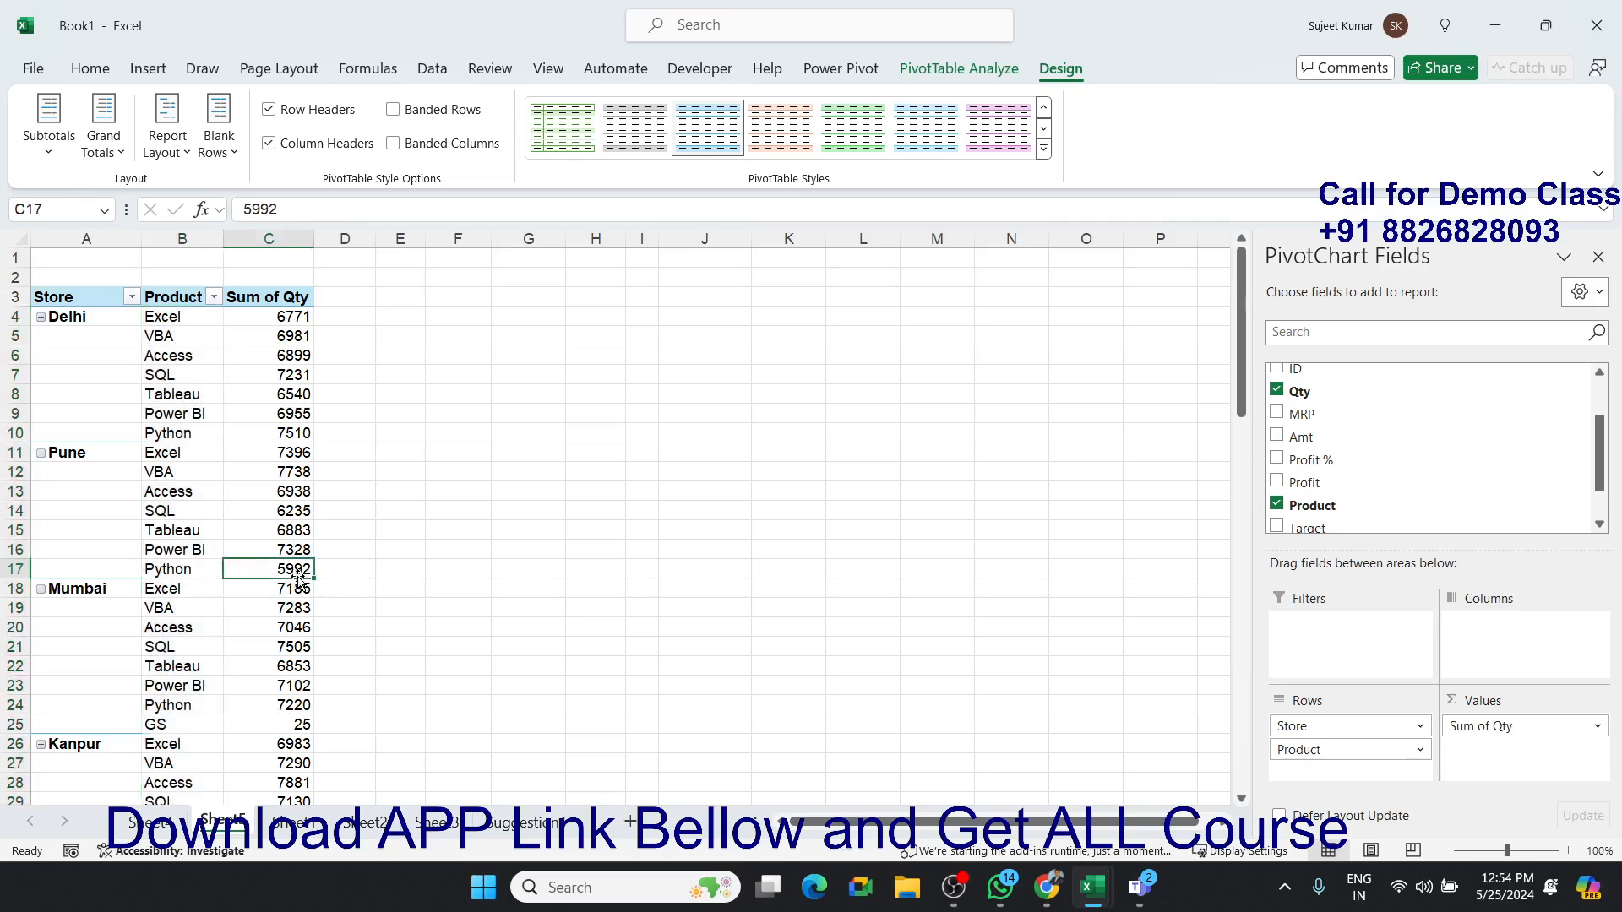
Copy PivotTable columns A to C and paste them as values only, starting at cell L1.
drag(96, 240, 239, 252)
key(ctrl+c)
click(875, 262)
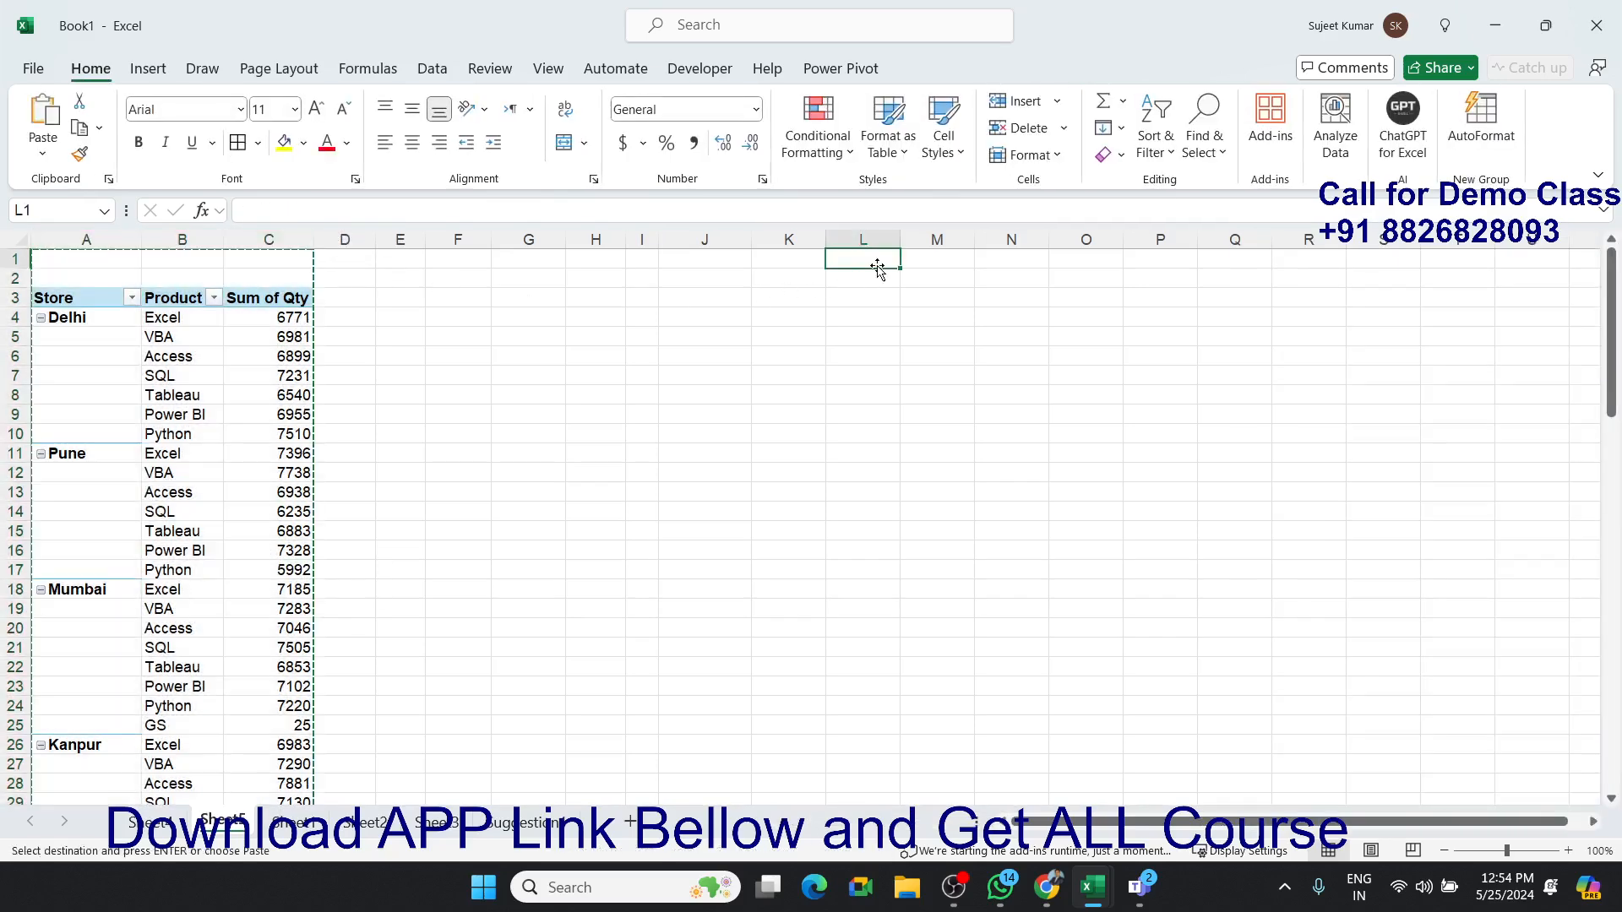
click(42, 154)
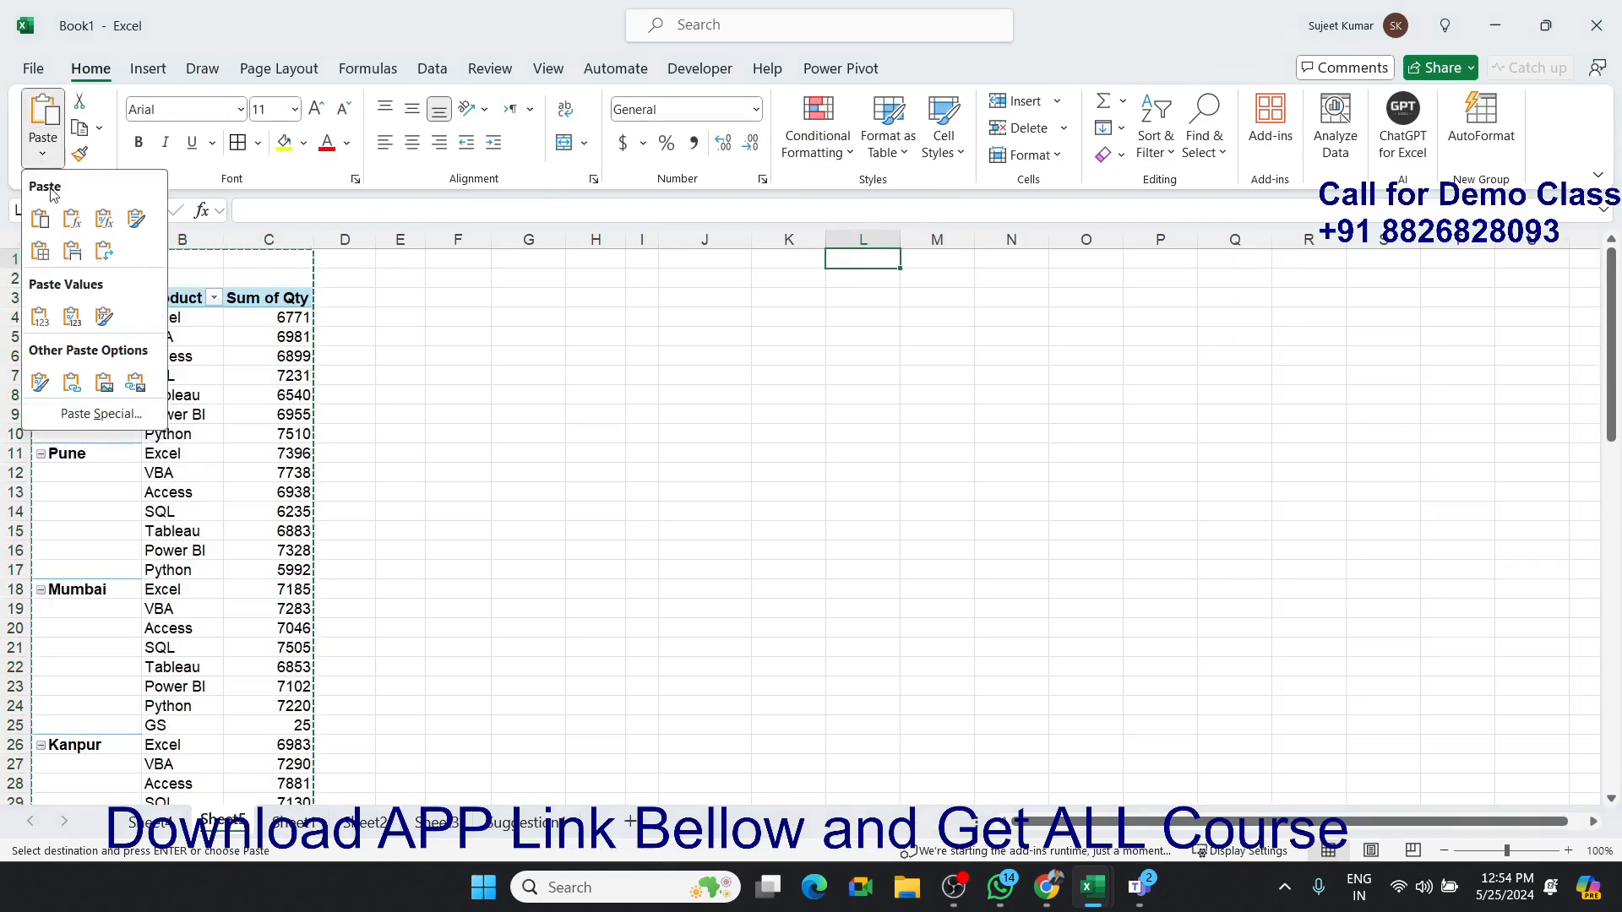
click(39, 316)
click(809, 380)
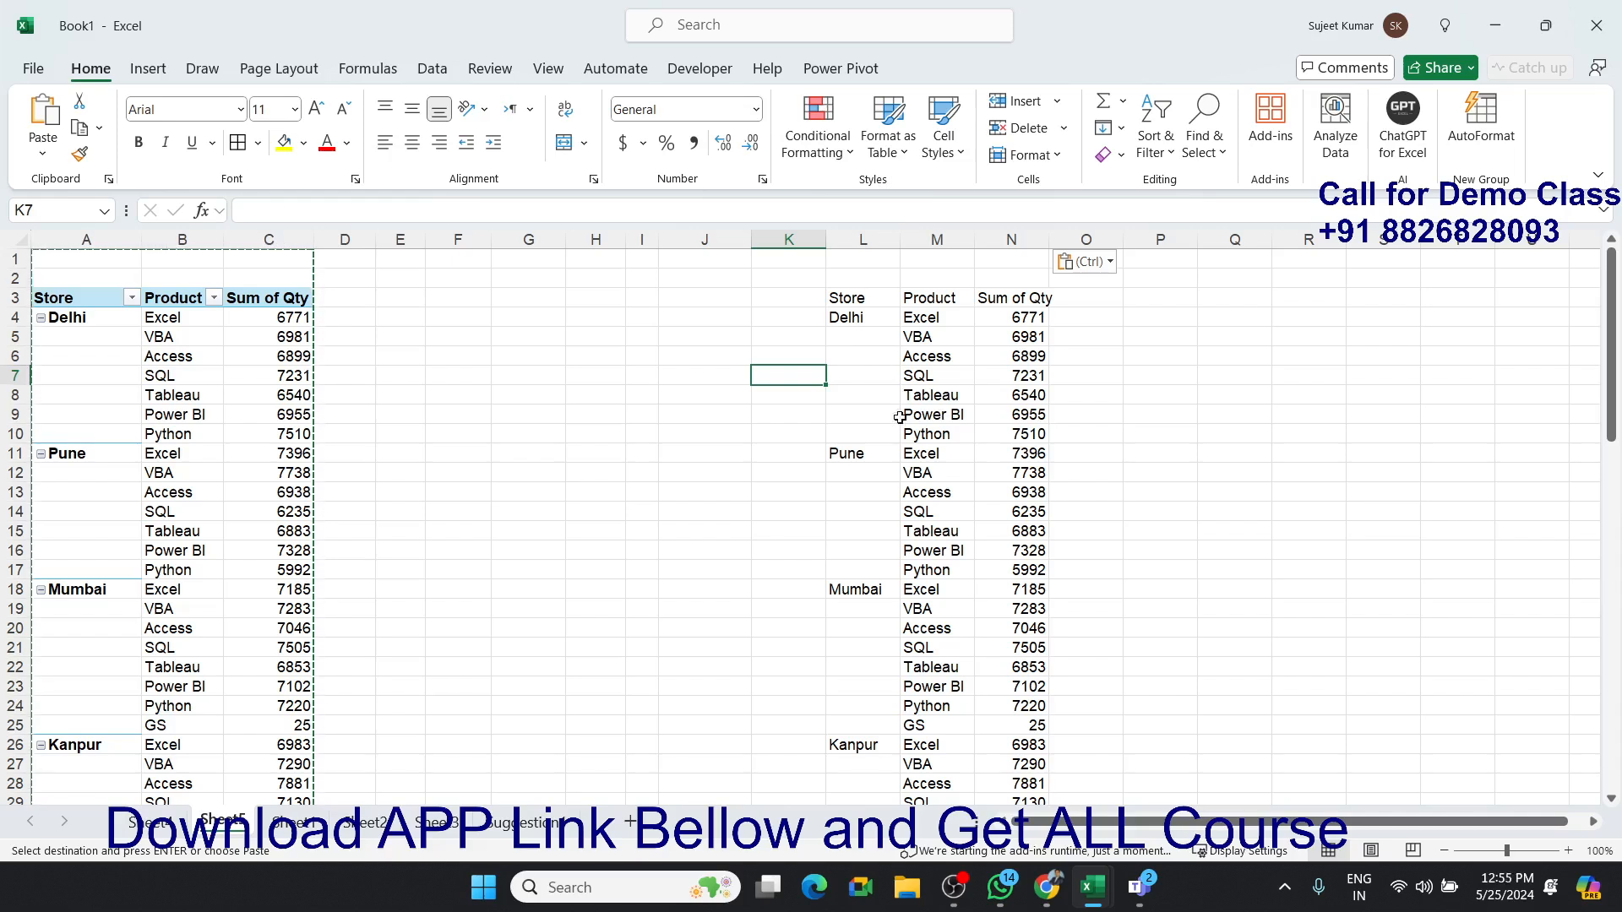
Fill the store name Delhi down the blank cells L5 to L10 of the pasted copy.
click(862, 395)
drag(853, 318, 855, 416)
click(869, 377)
drag(866, 358, 863, 433)
drag(862, 318, 855, 457)
key(ctrl+d)
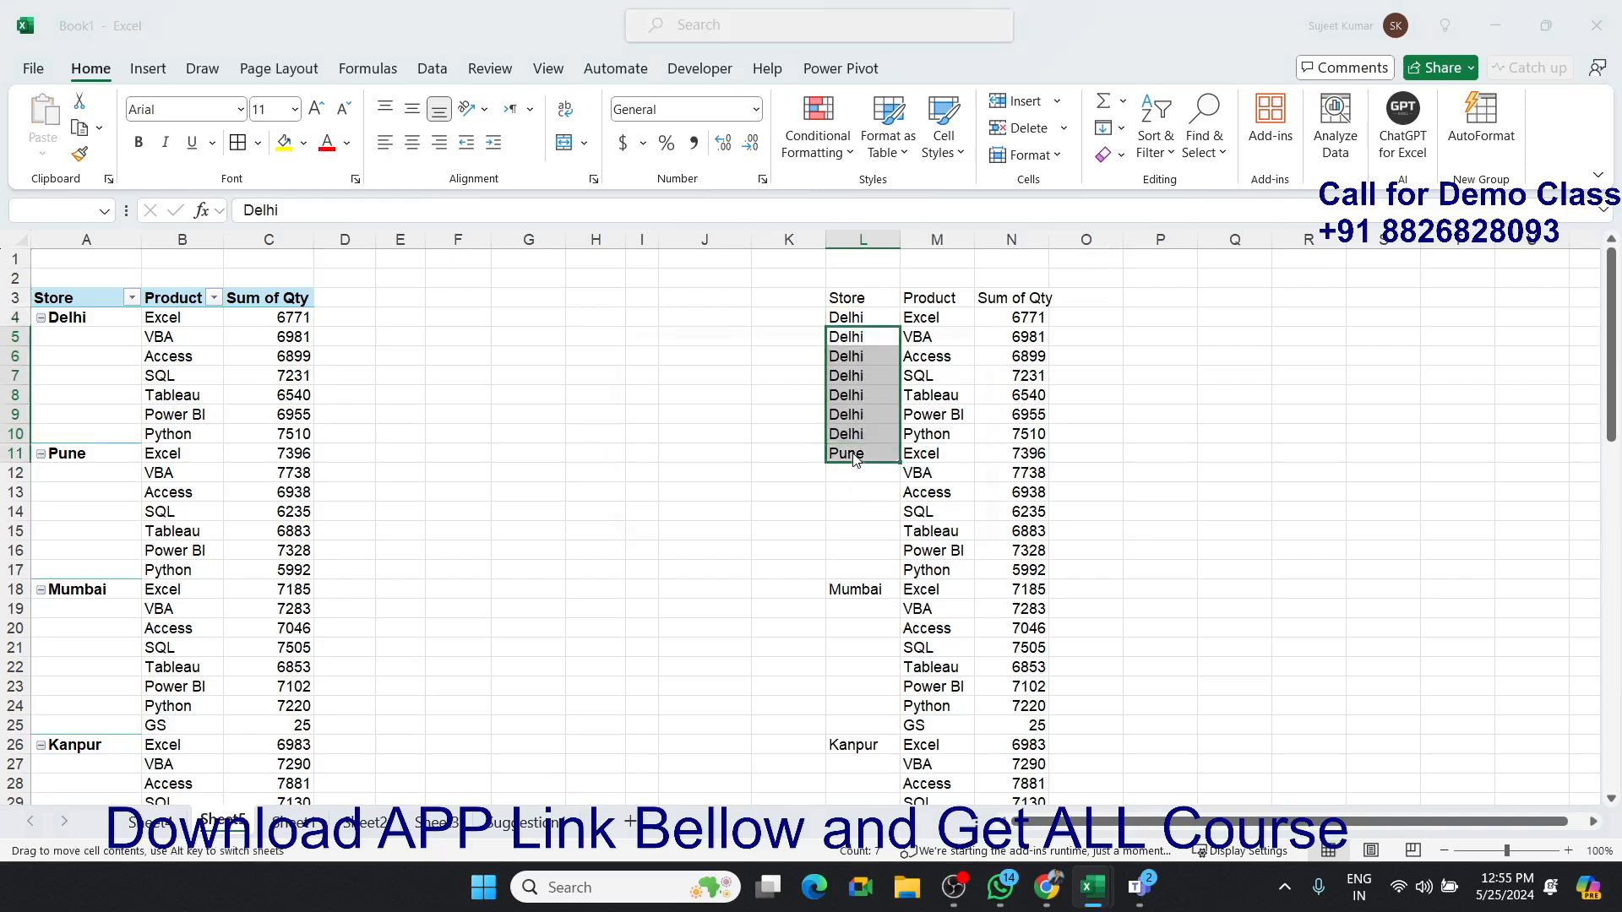
key(Escape)
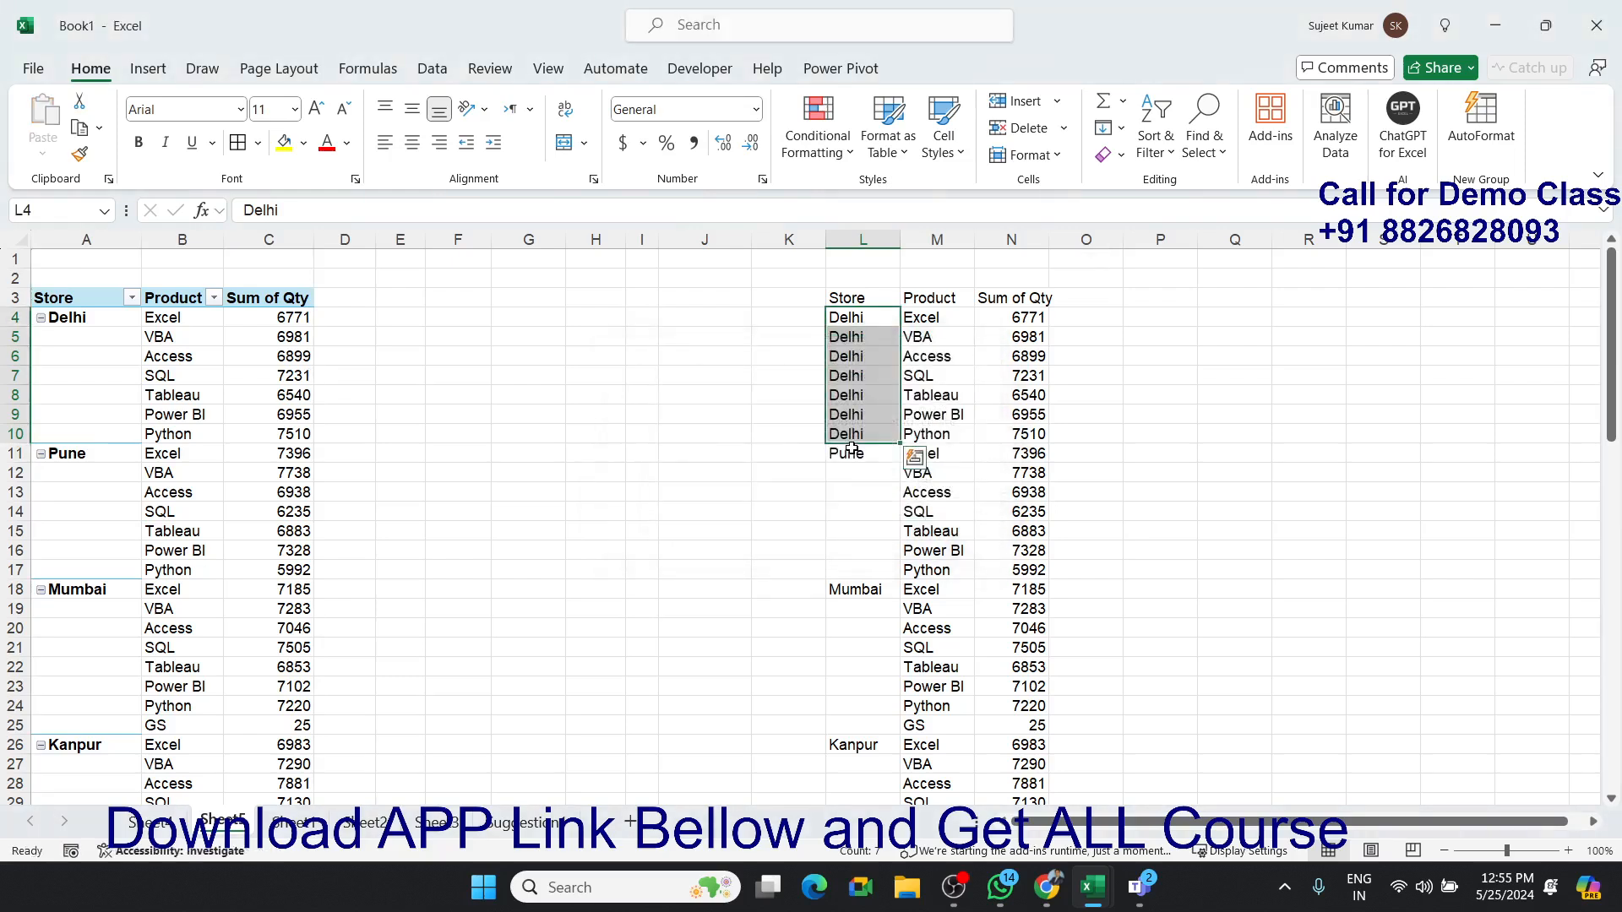
Fill the store name Pune down the blank cells L12 to L17 of the pasted copy.
drag(865, 456, 864, 561)
key(ctrl+s)
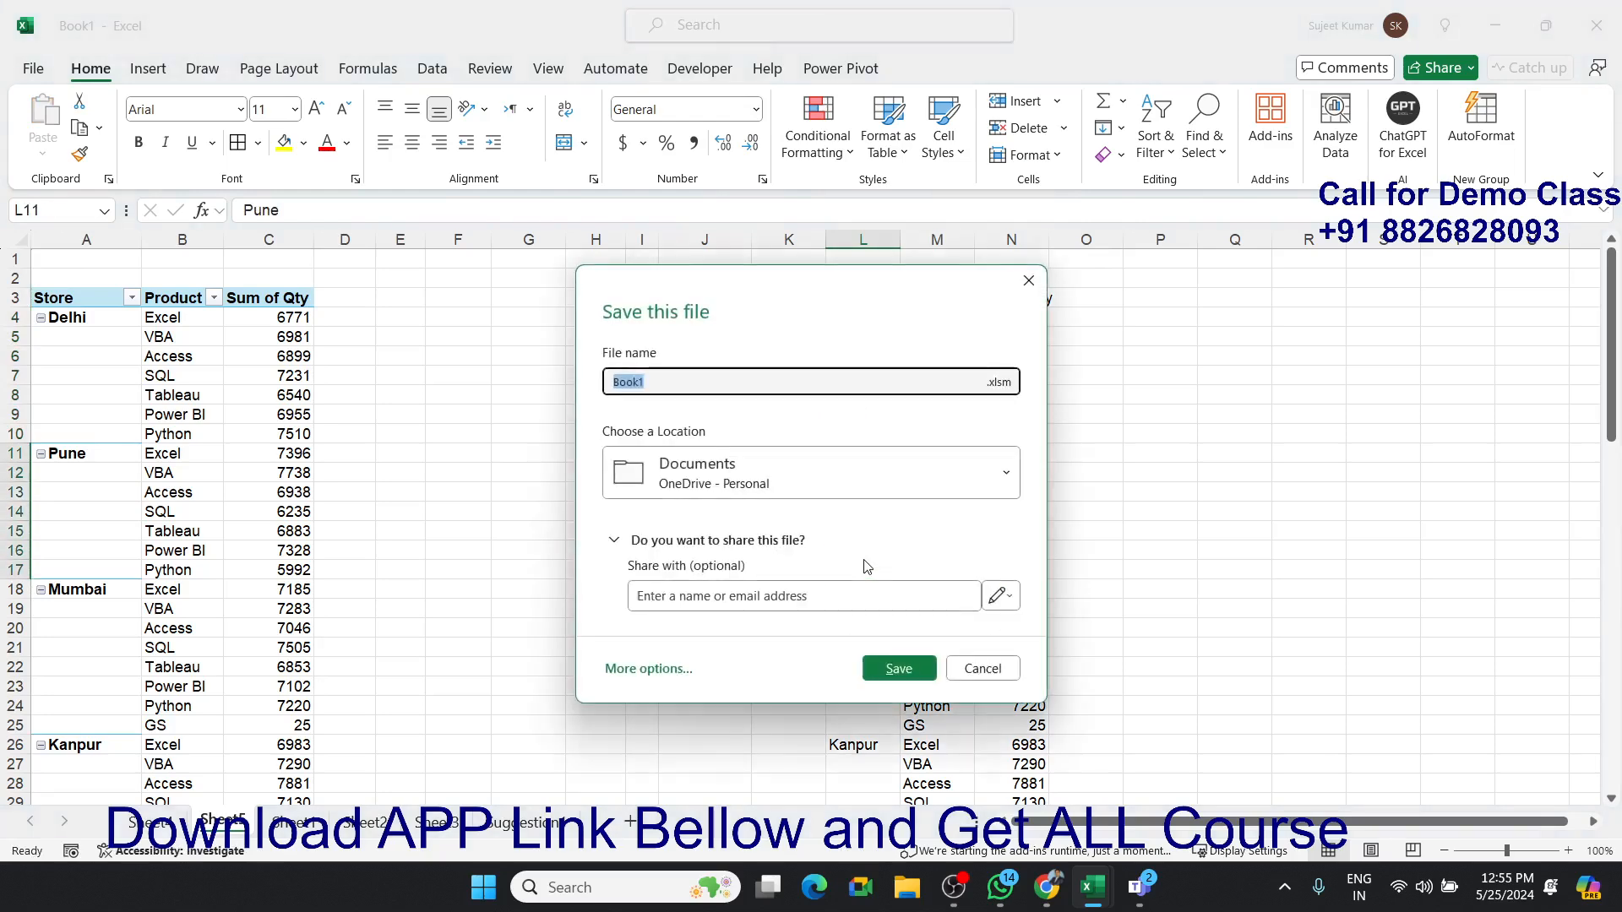
key(Escape)
key(ctrl+d)
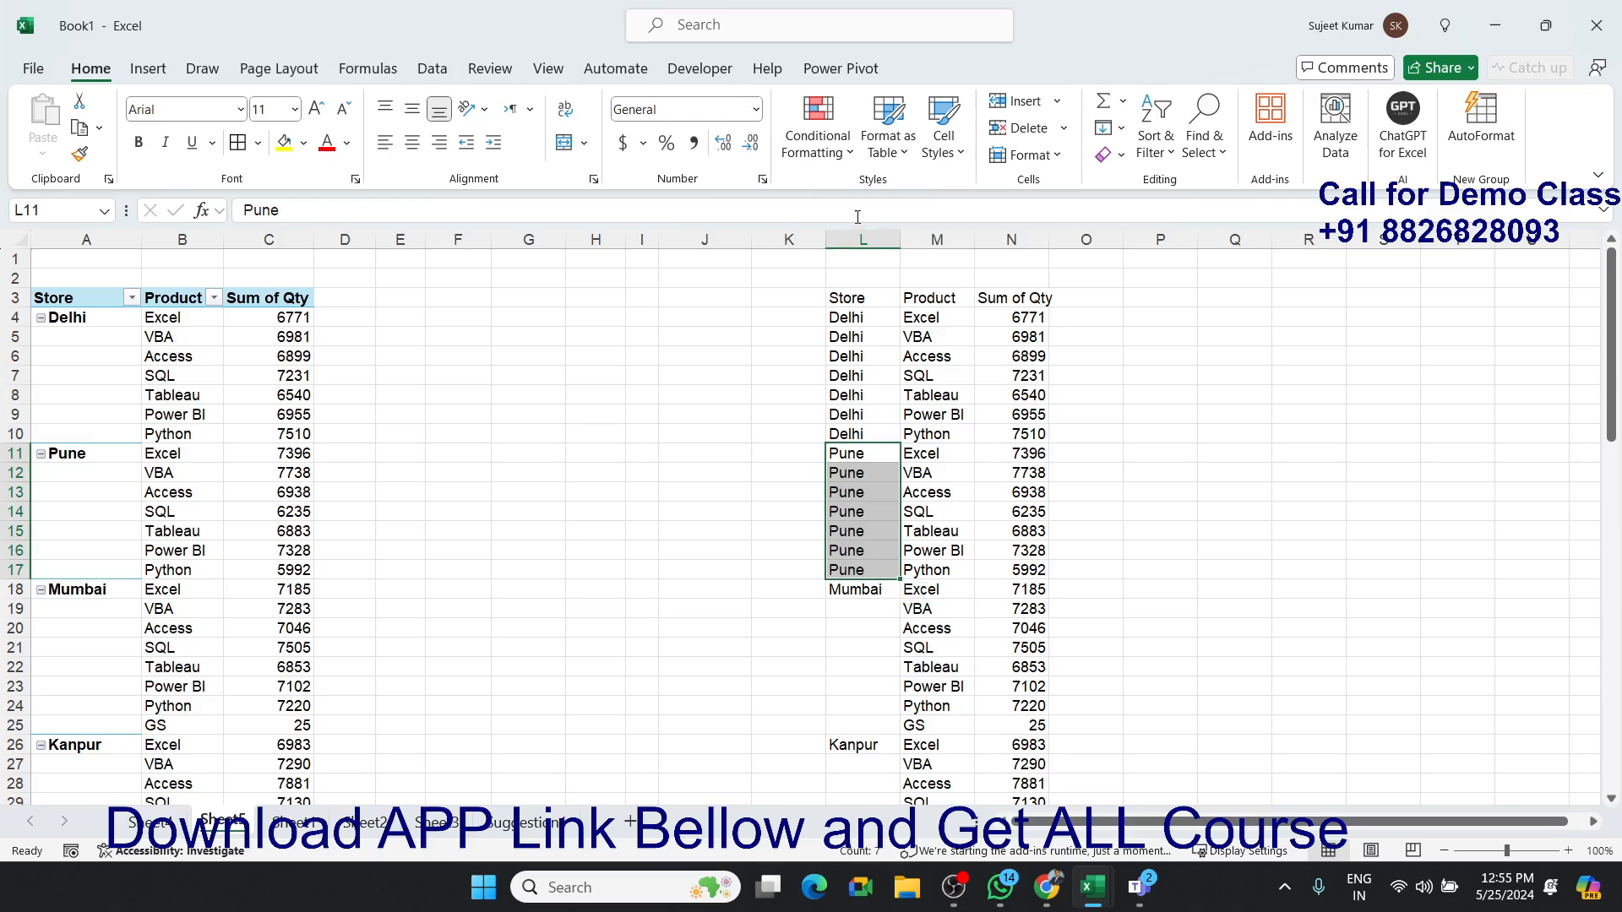
Delete the pasted values from columns L to N.
drag(861, 239, 976, 254)
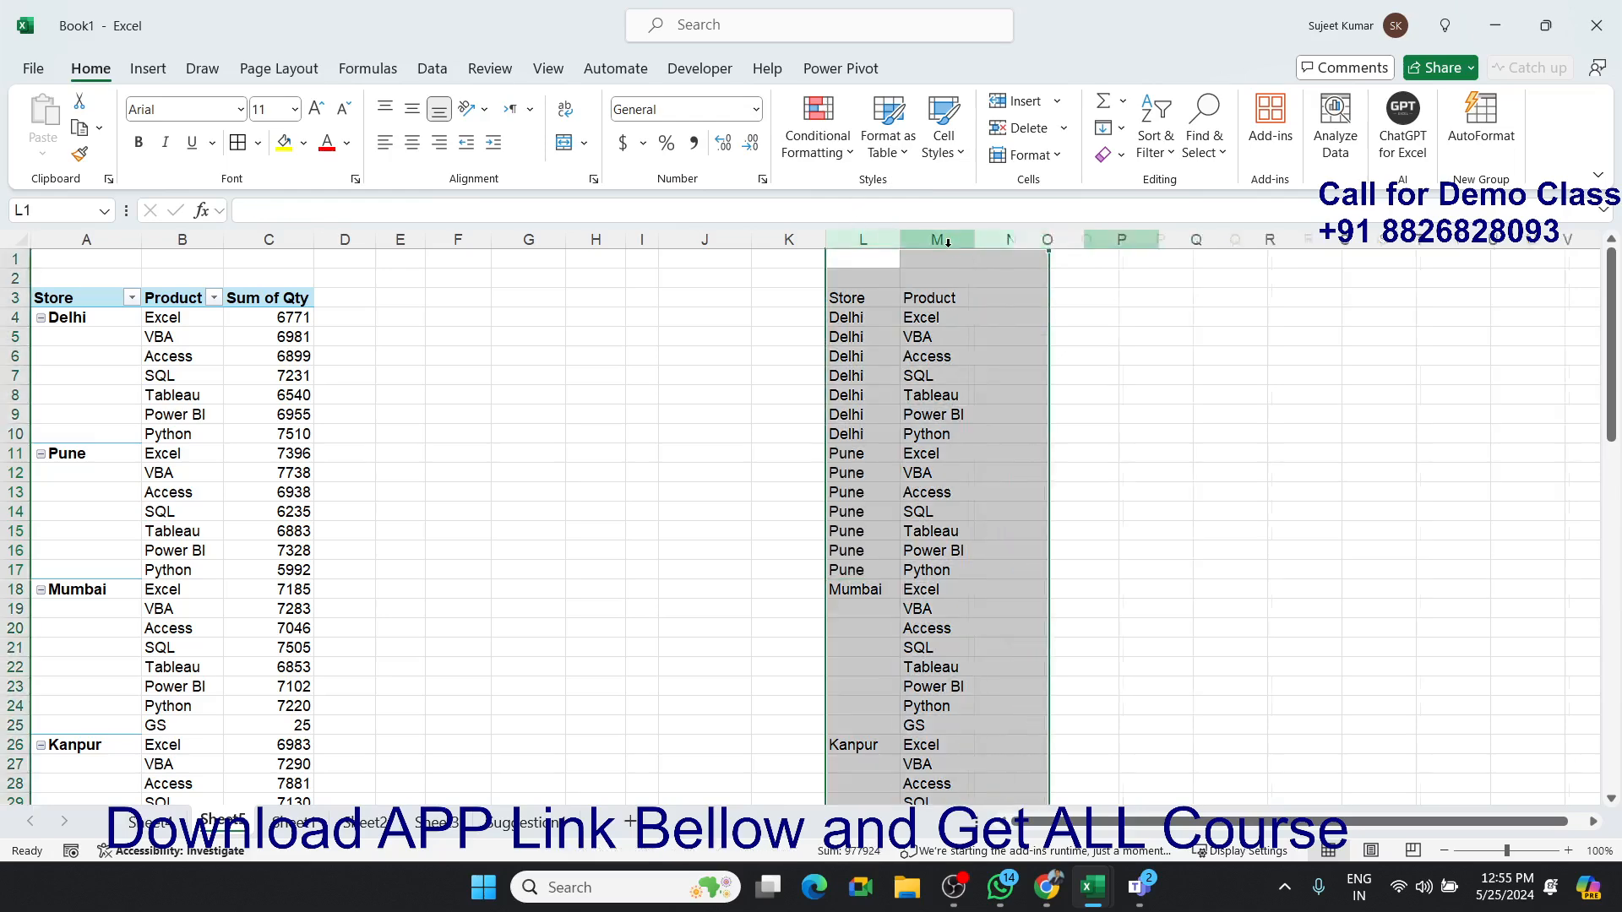
key(Delete)
Set the PivotTable's report layout to repeat all item labels and check the store names on each row.
click(291, 372)
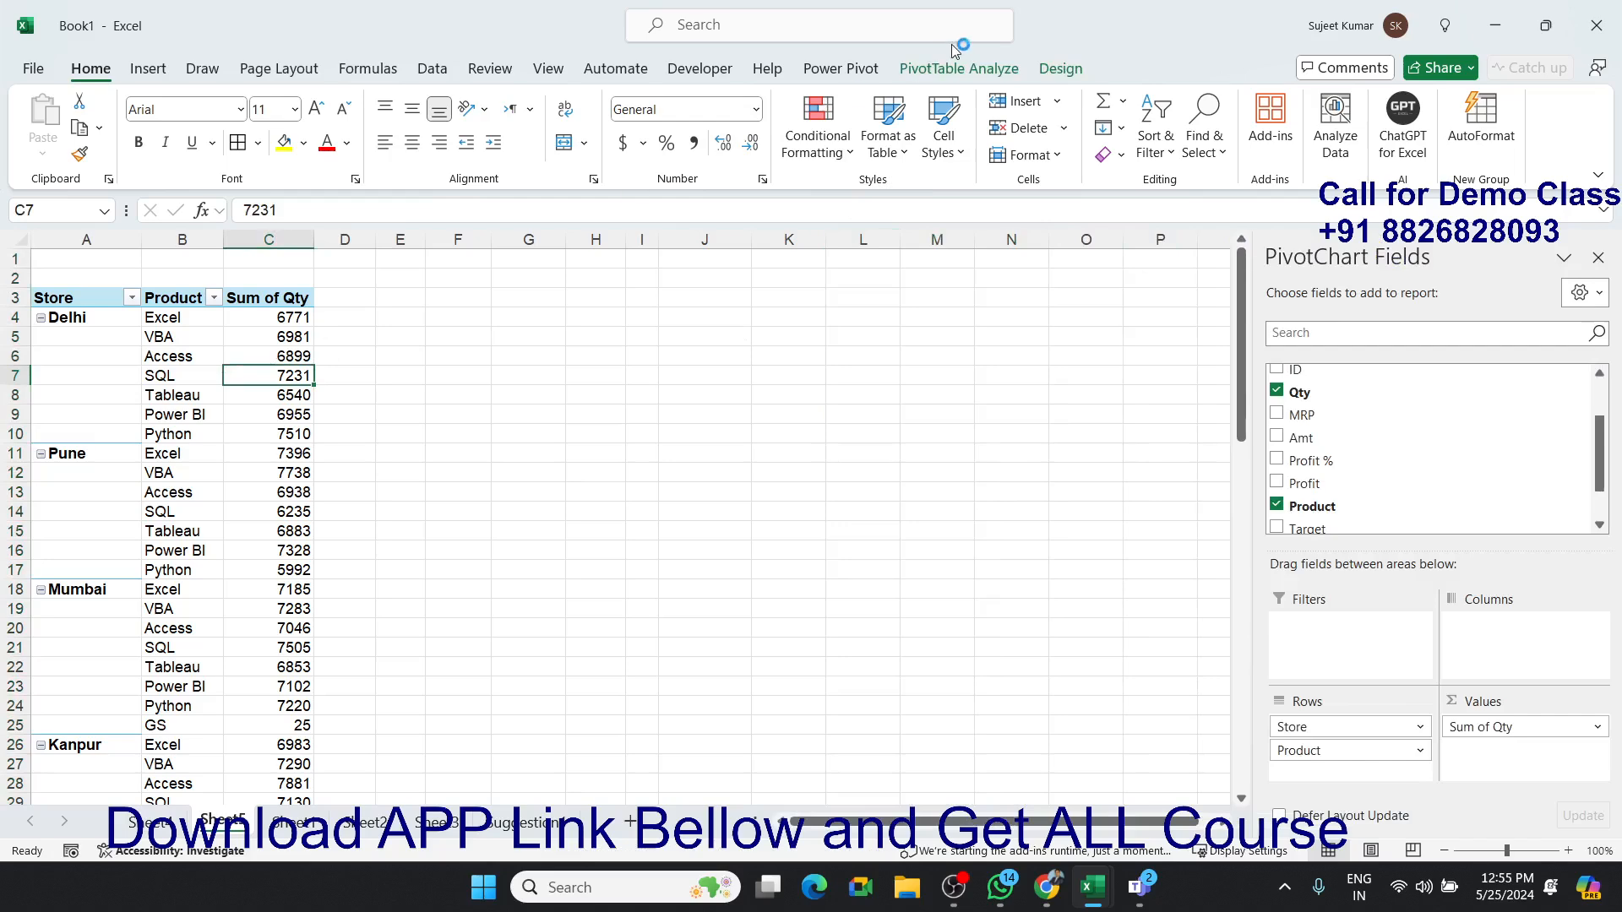
click(957, 74)
click(1060, 68)
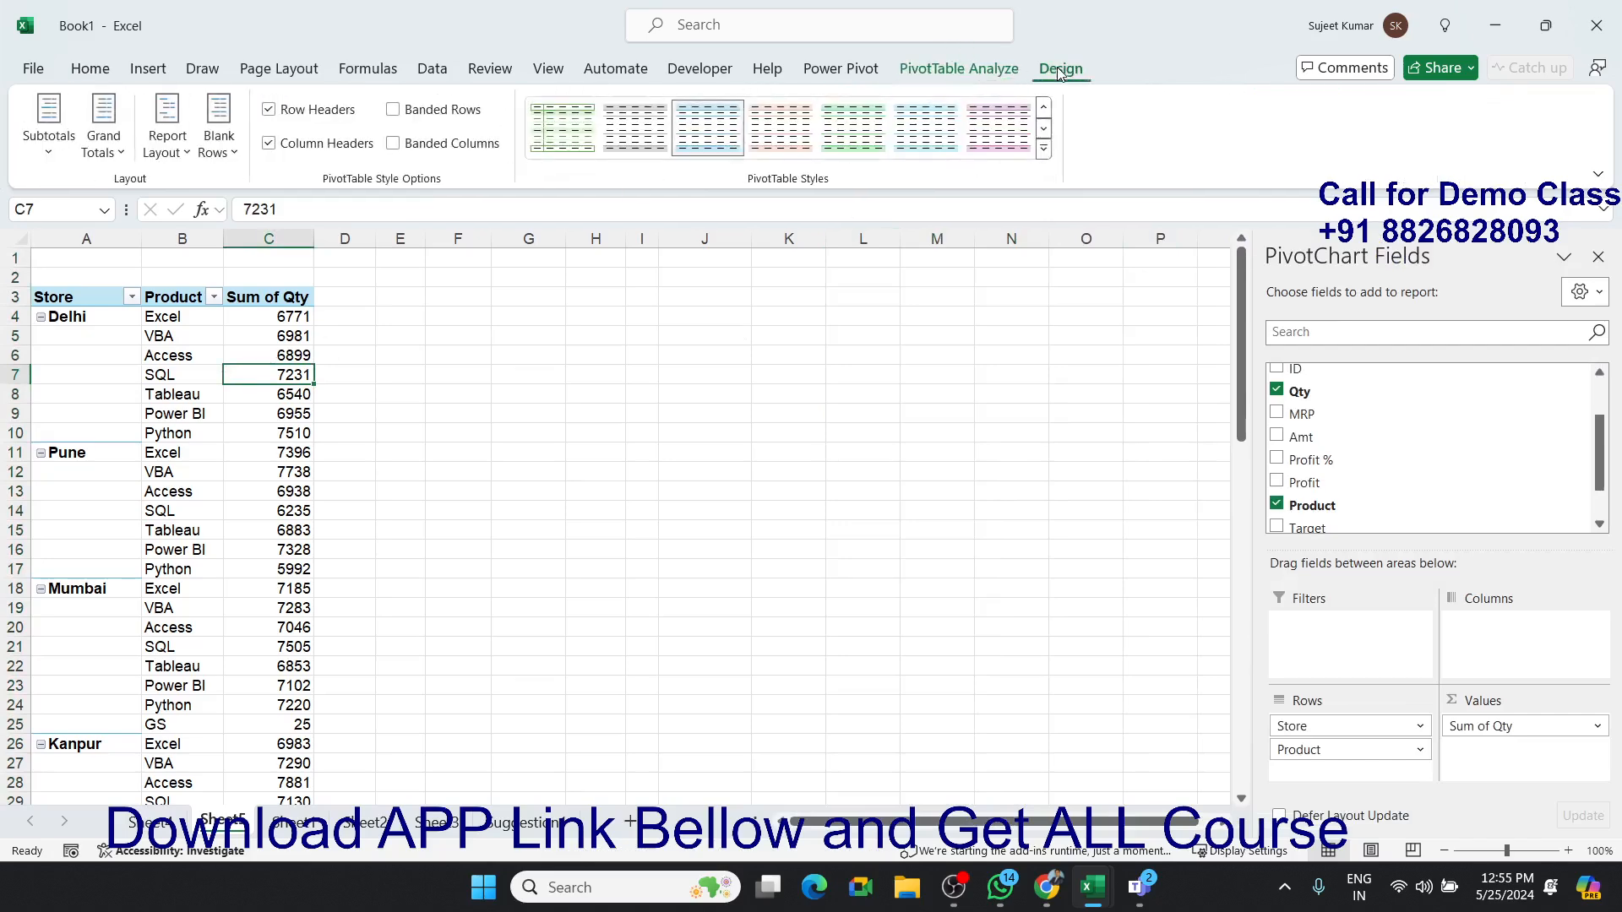
click(167, 148)
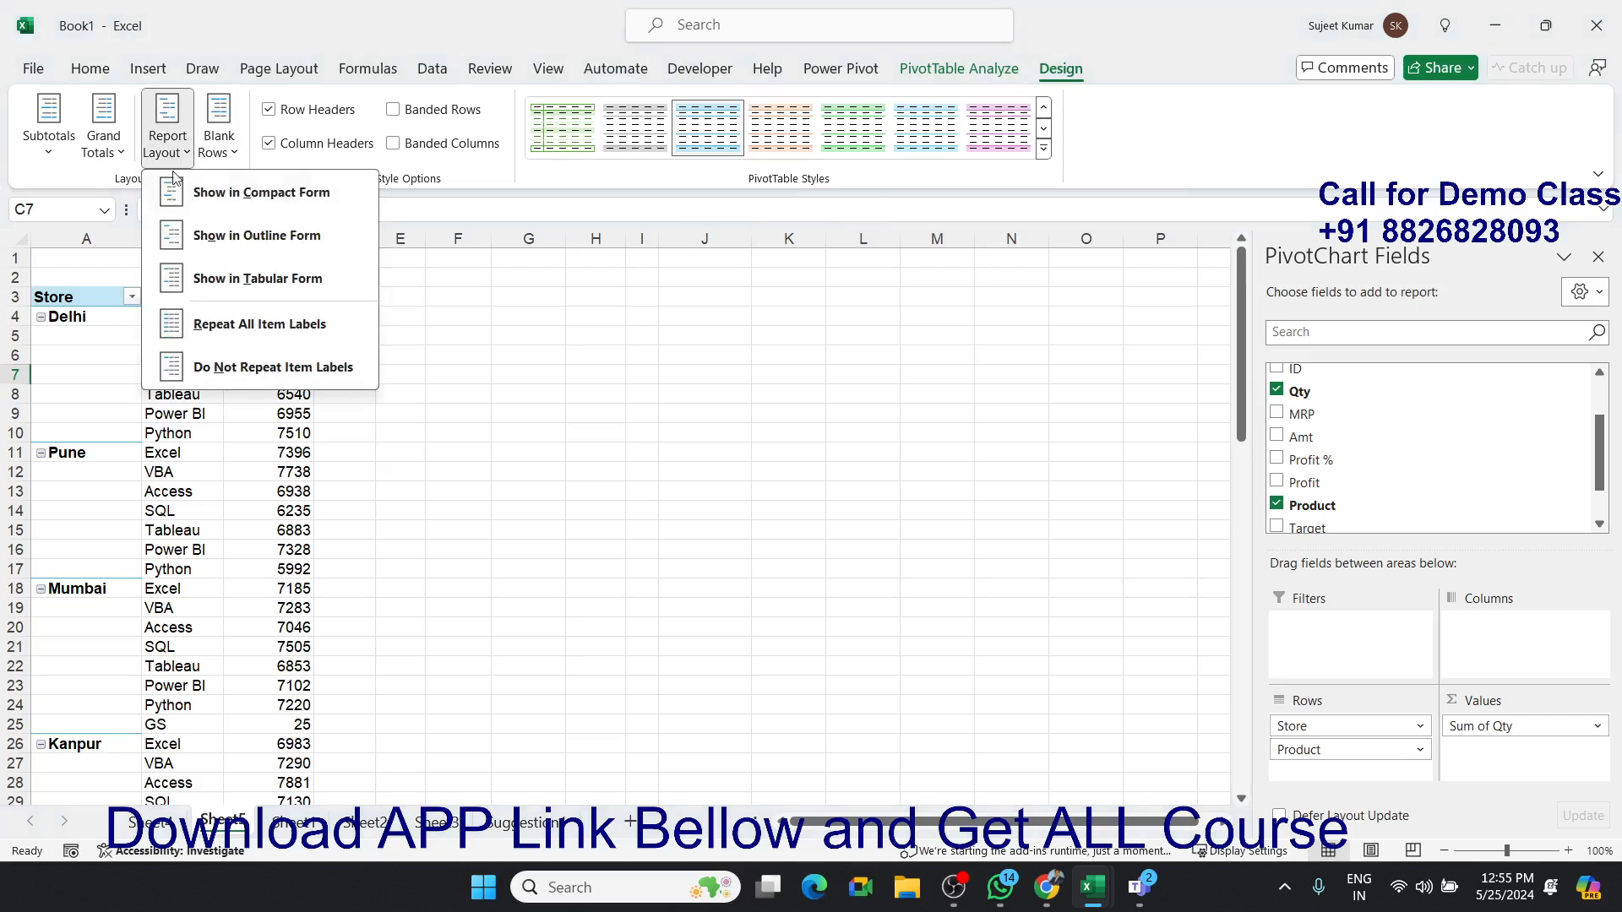
click(216, 331)
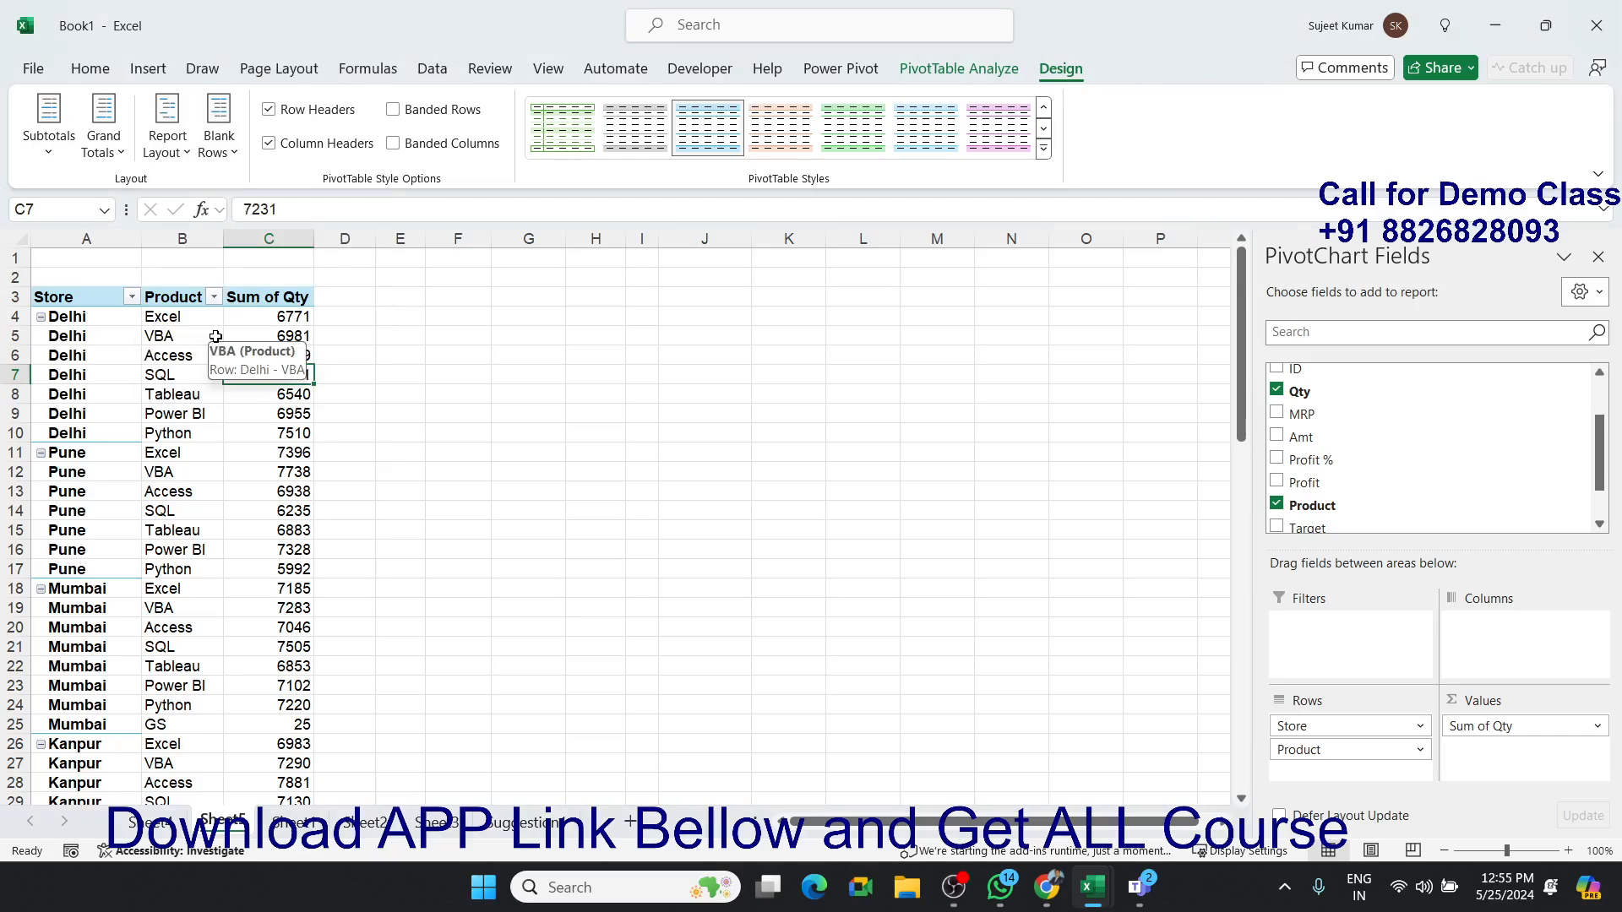
click(173, 355)
drag(113, 414, 102, 454)
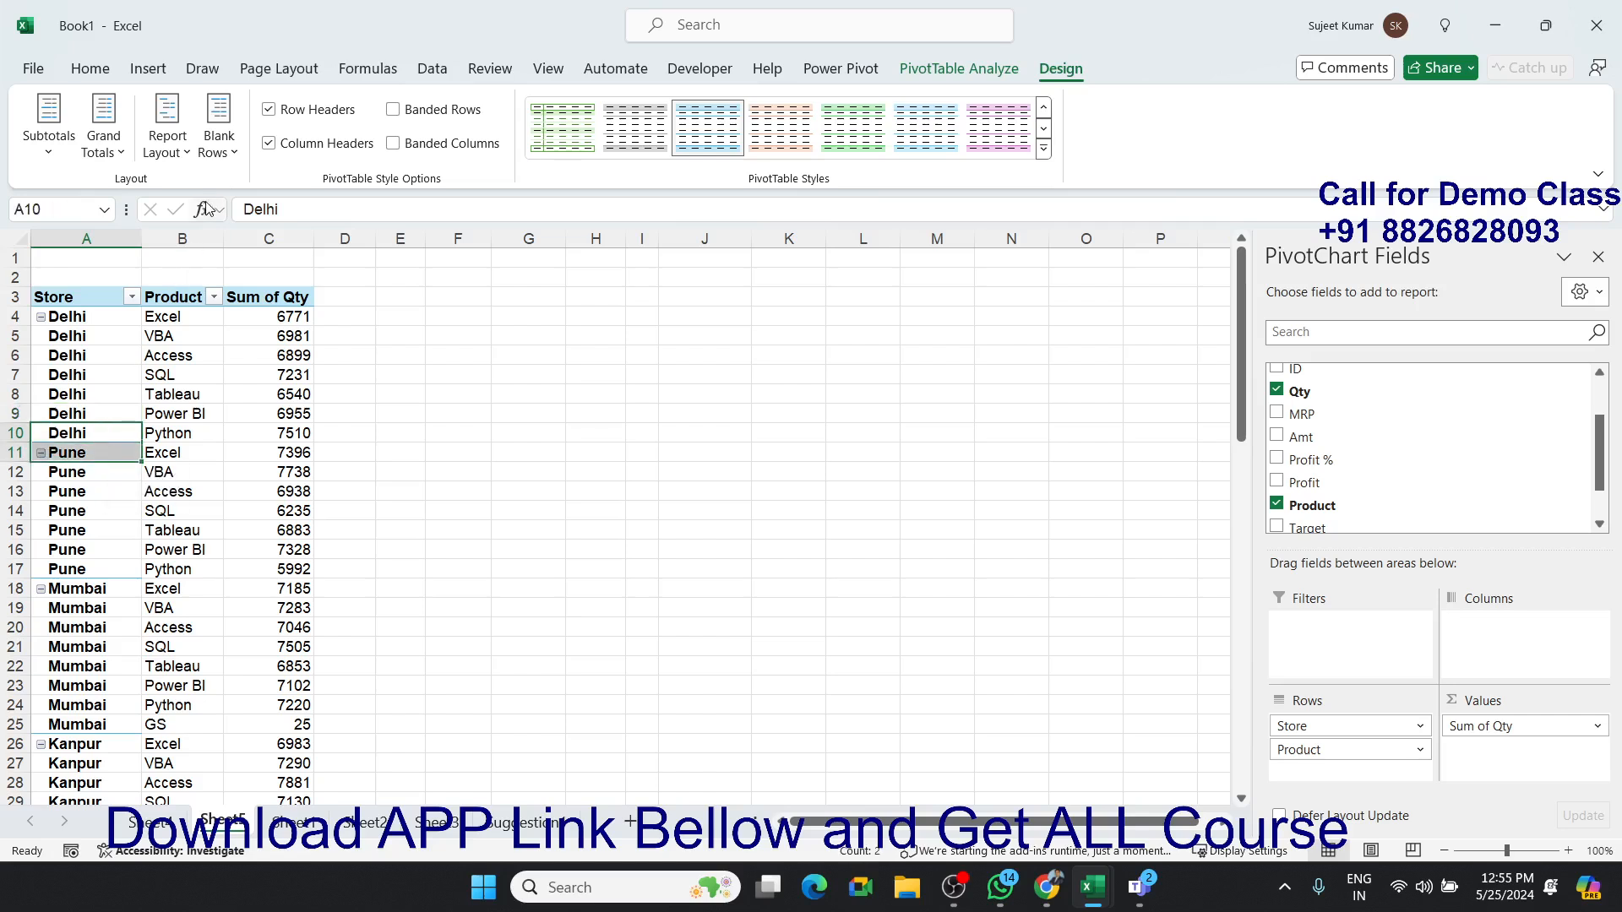
Insert a blank line after each item in the PivotTable.
click(221, 127)
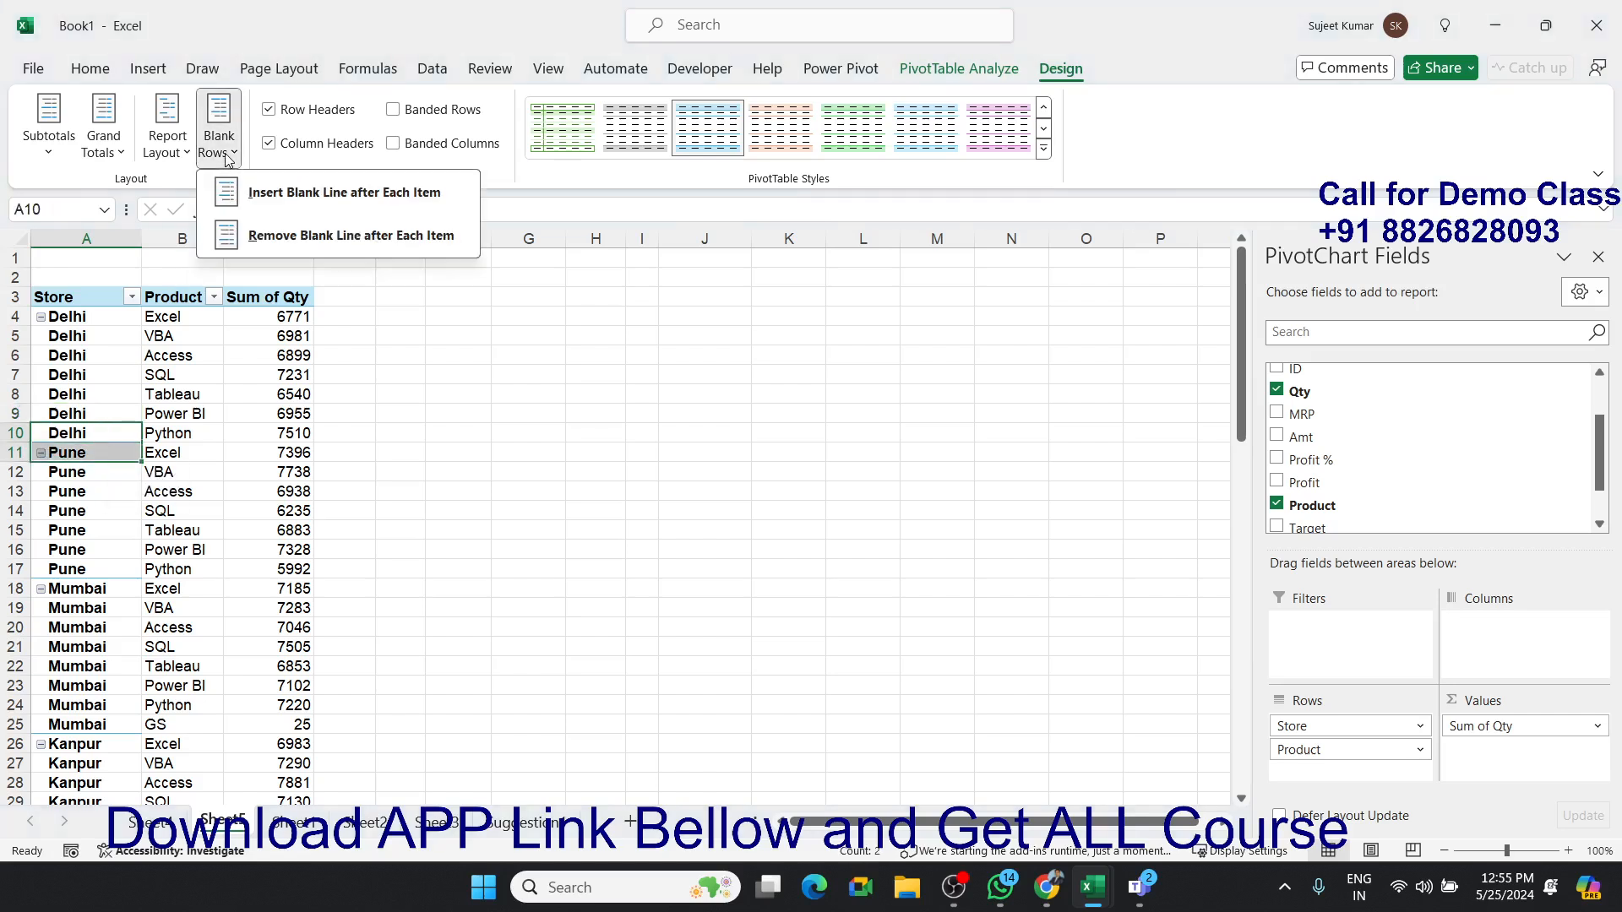
click(279, 194)
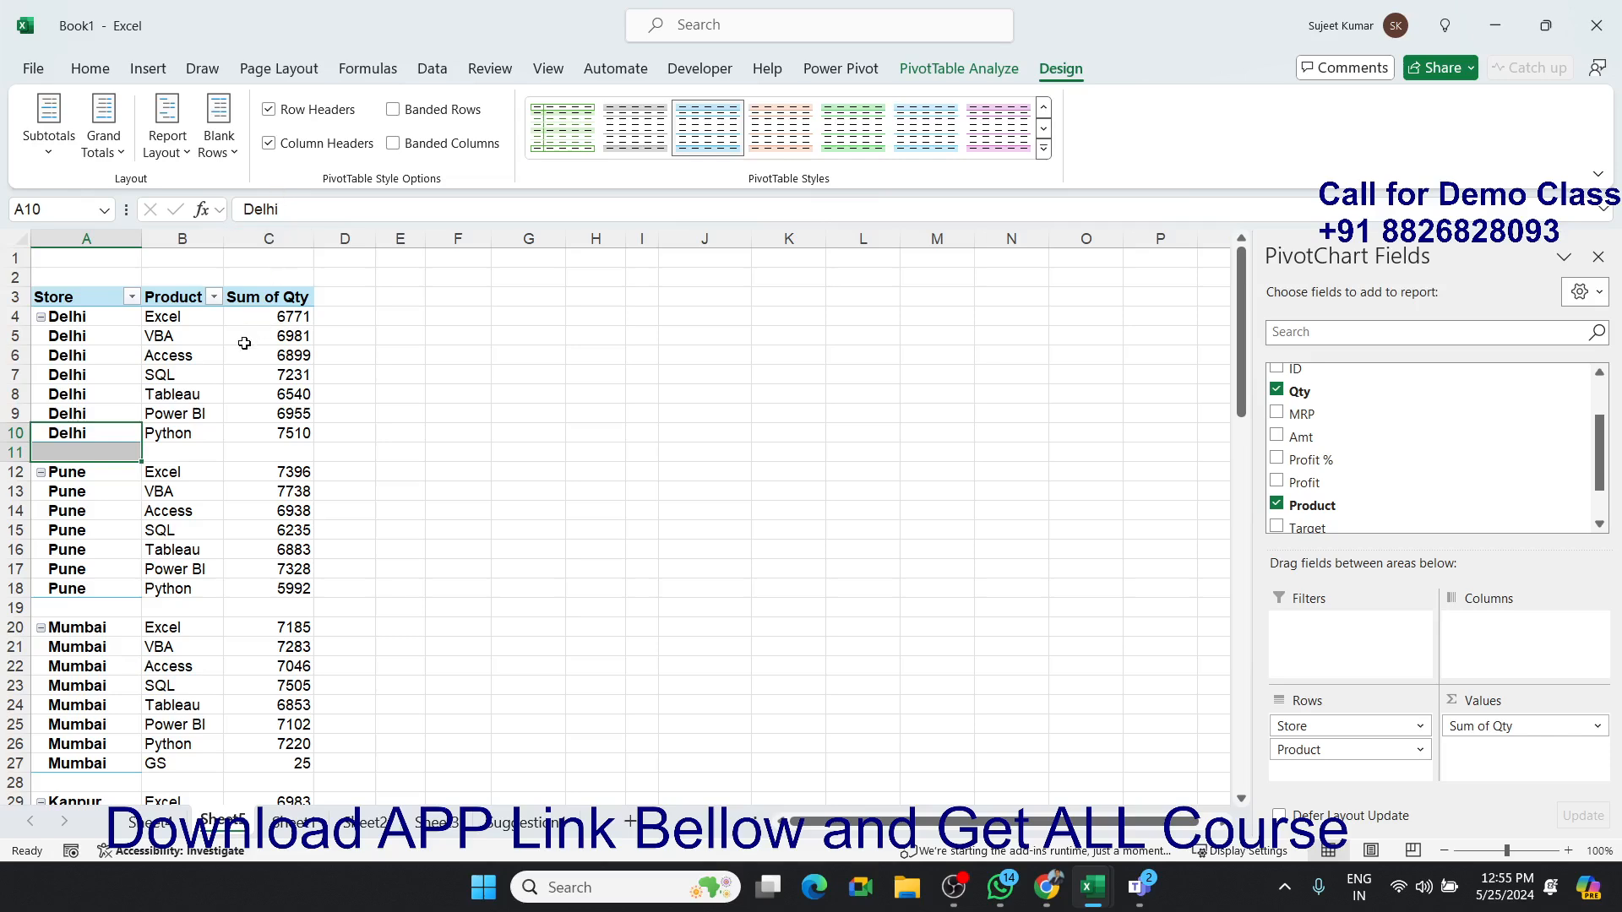
click(235, 373)
Remove the blank line after each item and set the report layout to not repeat item labels.
click(216, 135)
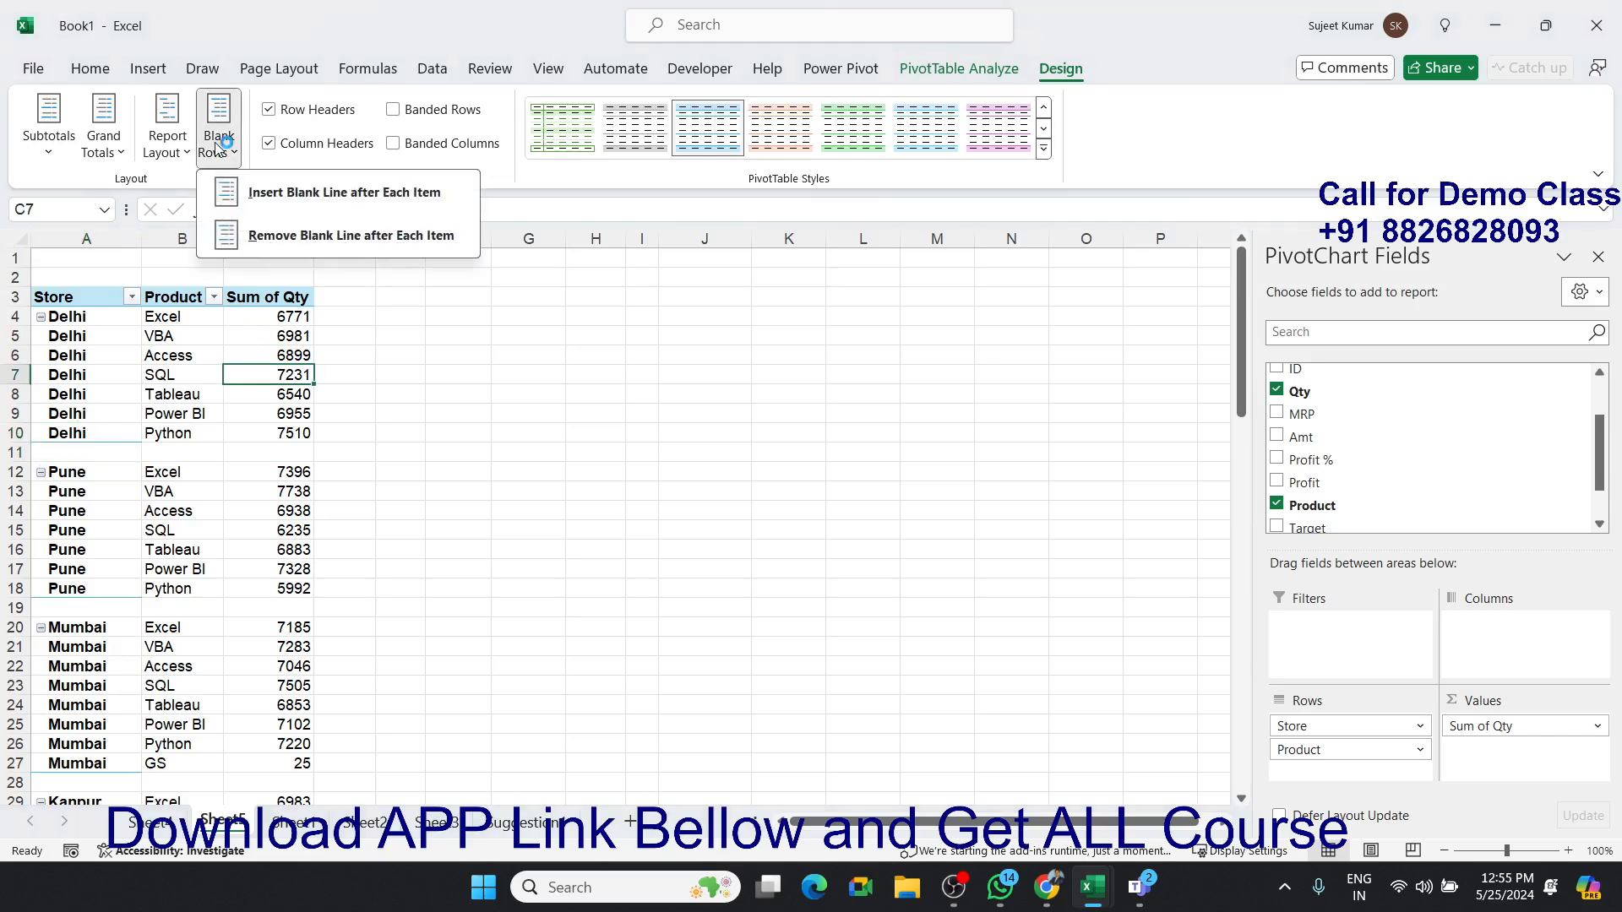
click(258, 252)
click(167, 126)
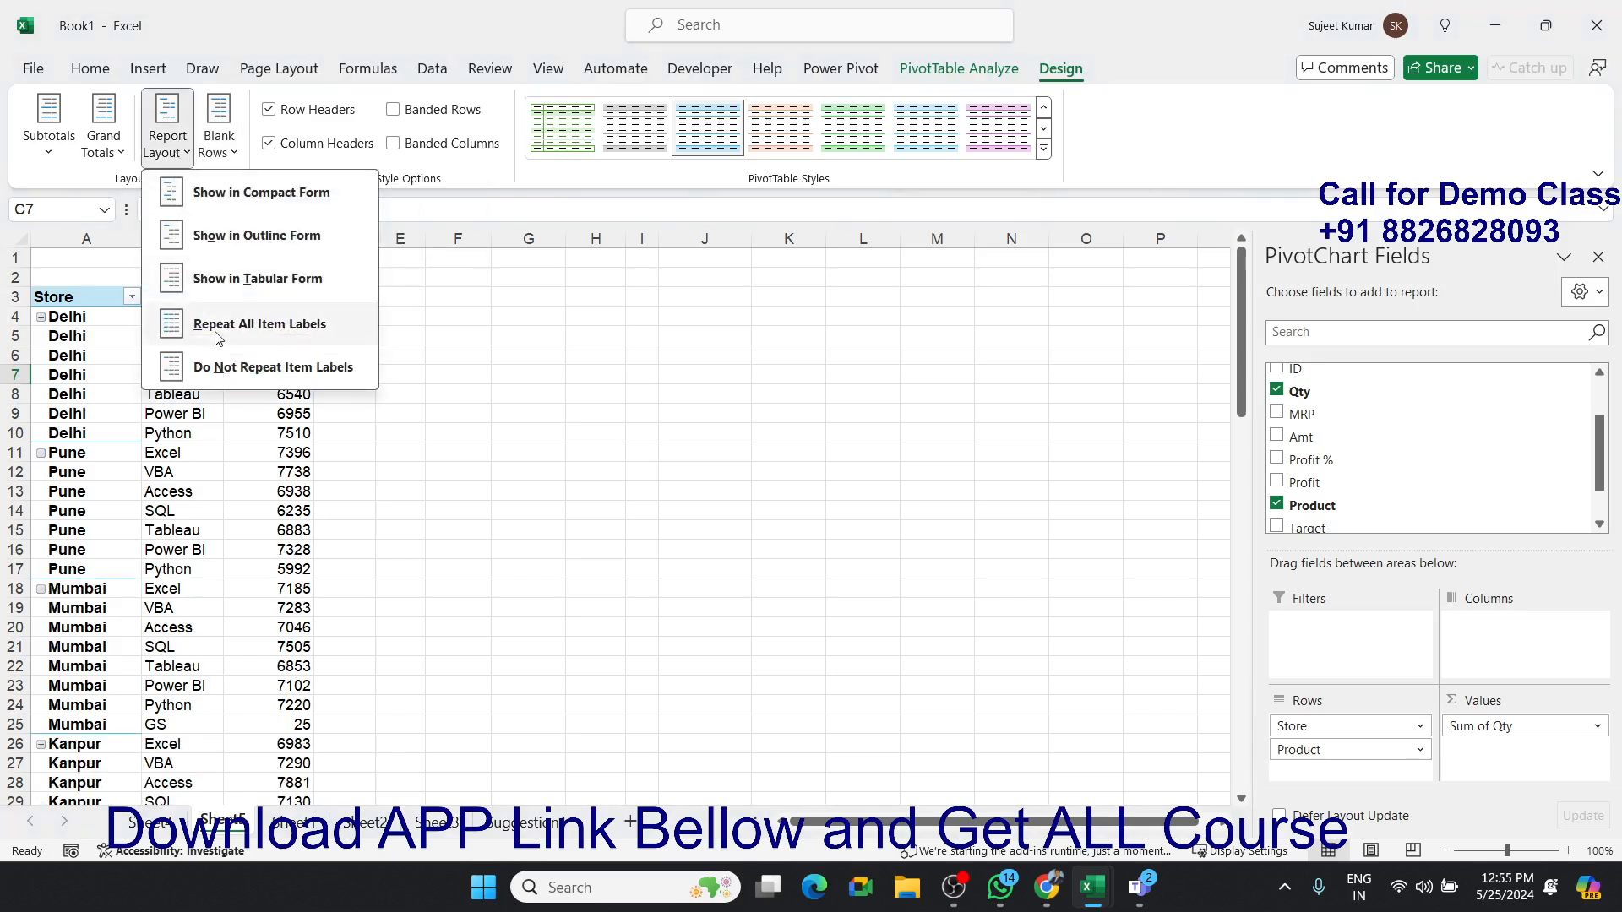
click(221, 369)
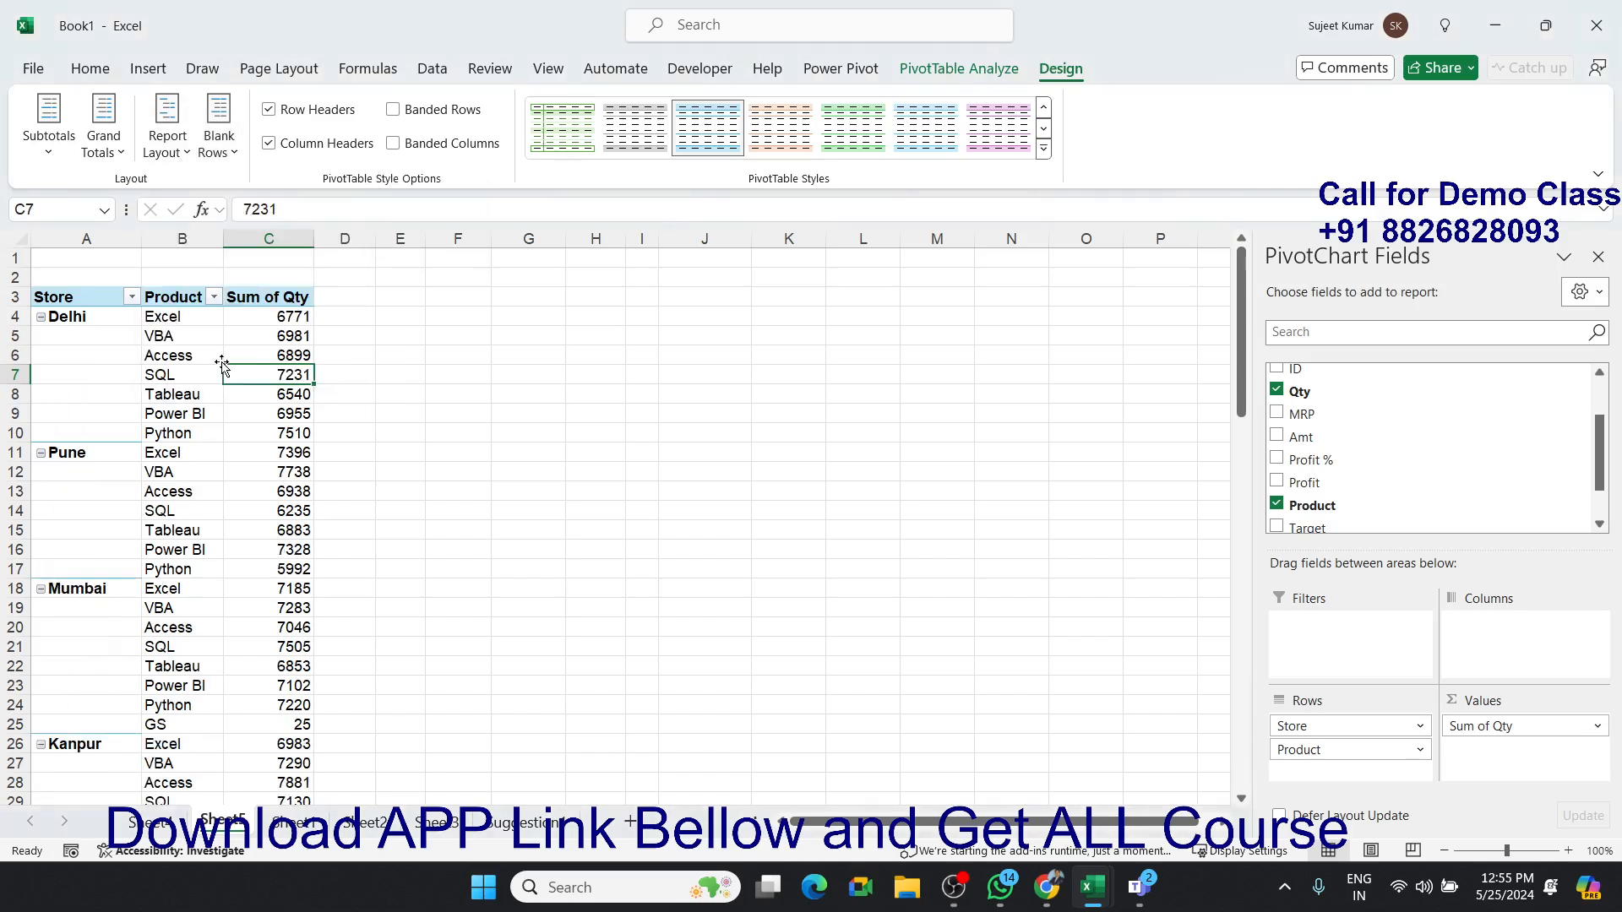
Try to merge and center the Delhi label cells A4 to A10 with the regular cell merge command.
drag(108, 319, 107, 433)
click(91, 70)
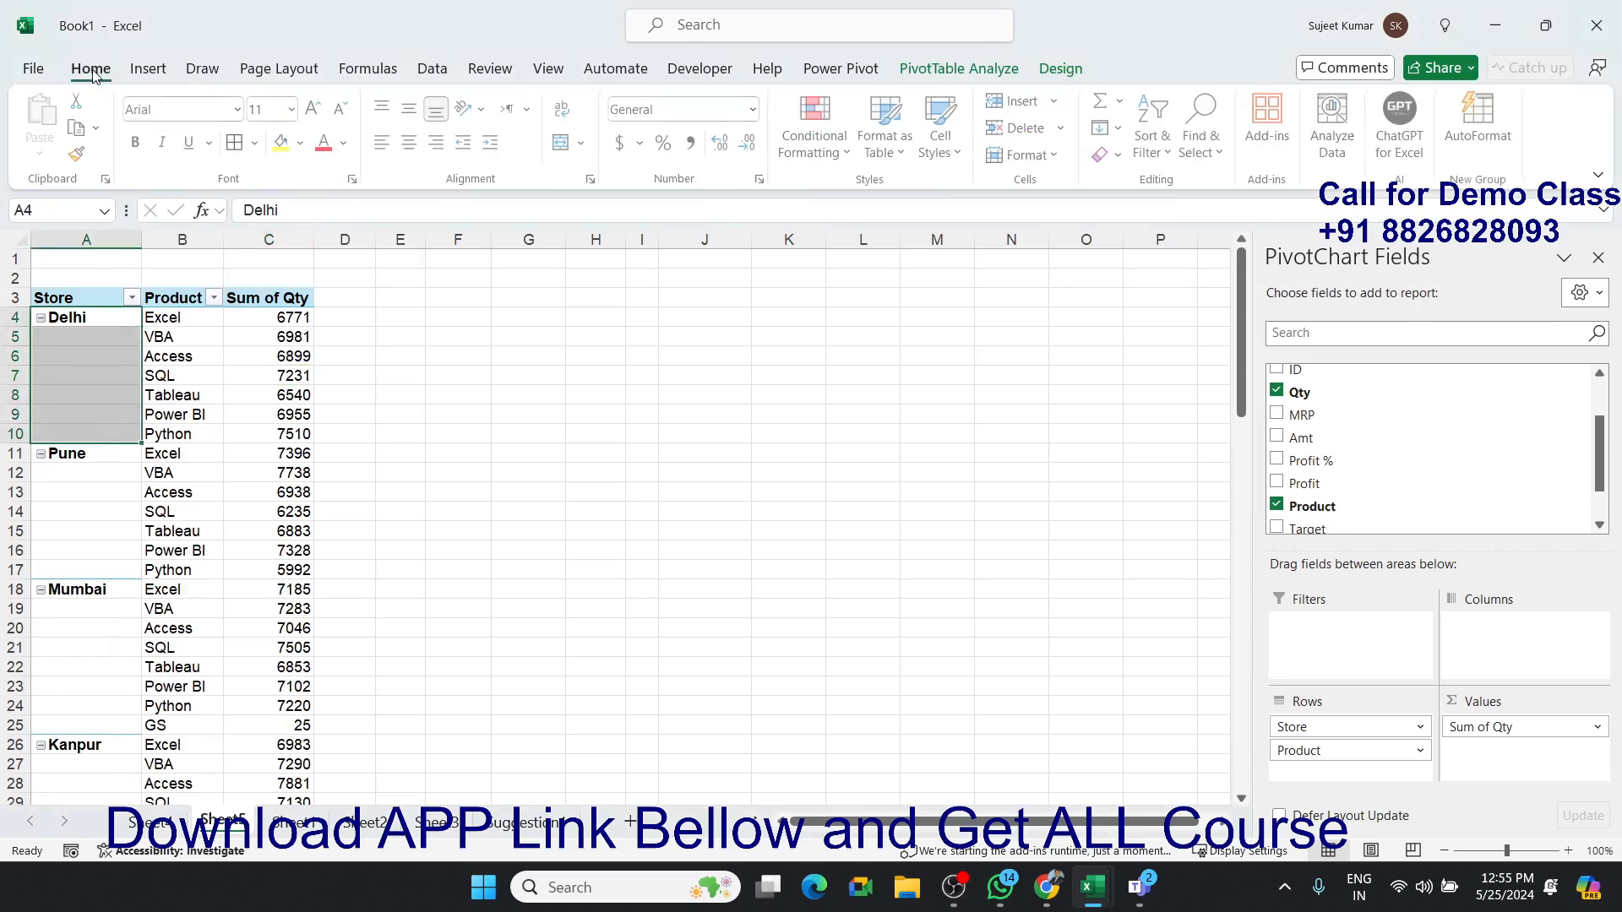
click(570, 145)
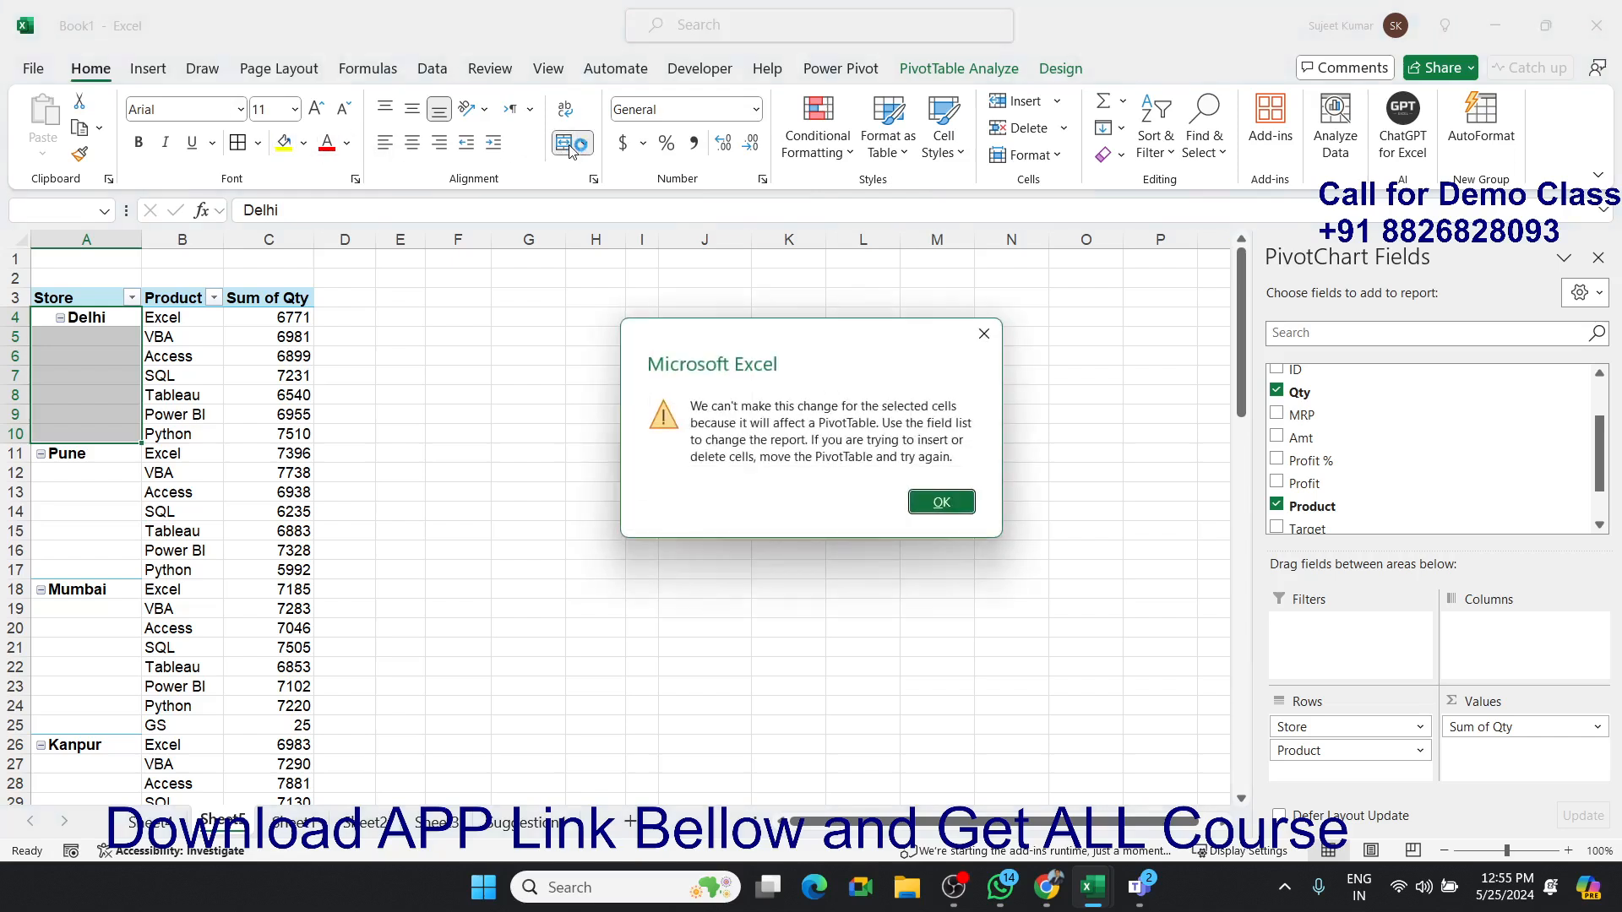
click(941, 501)
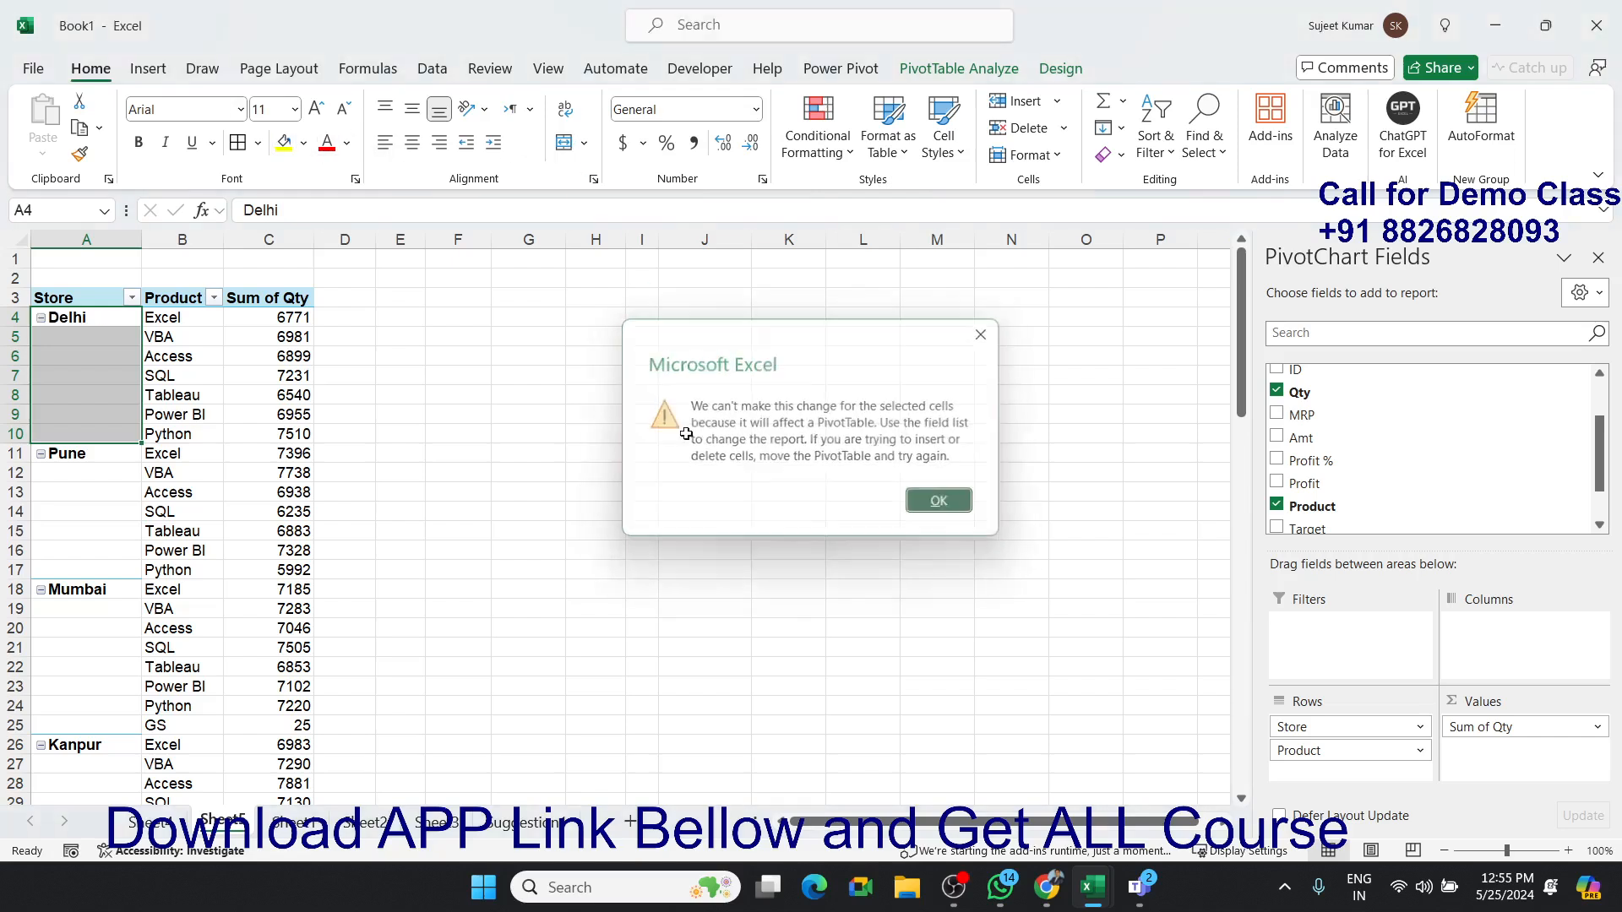
Enable merging and centering of cells with labels in the PivotTable's layout and format options.
click(186, 357)
right_click(187, 357)
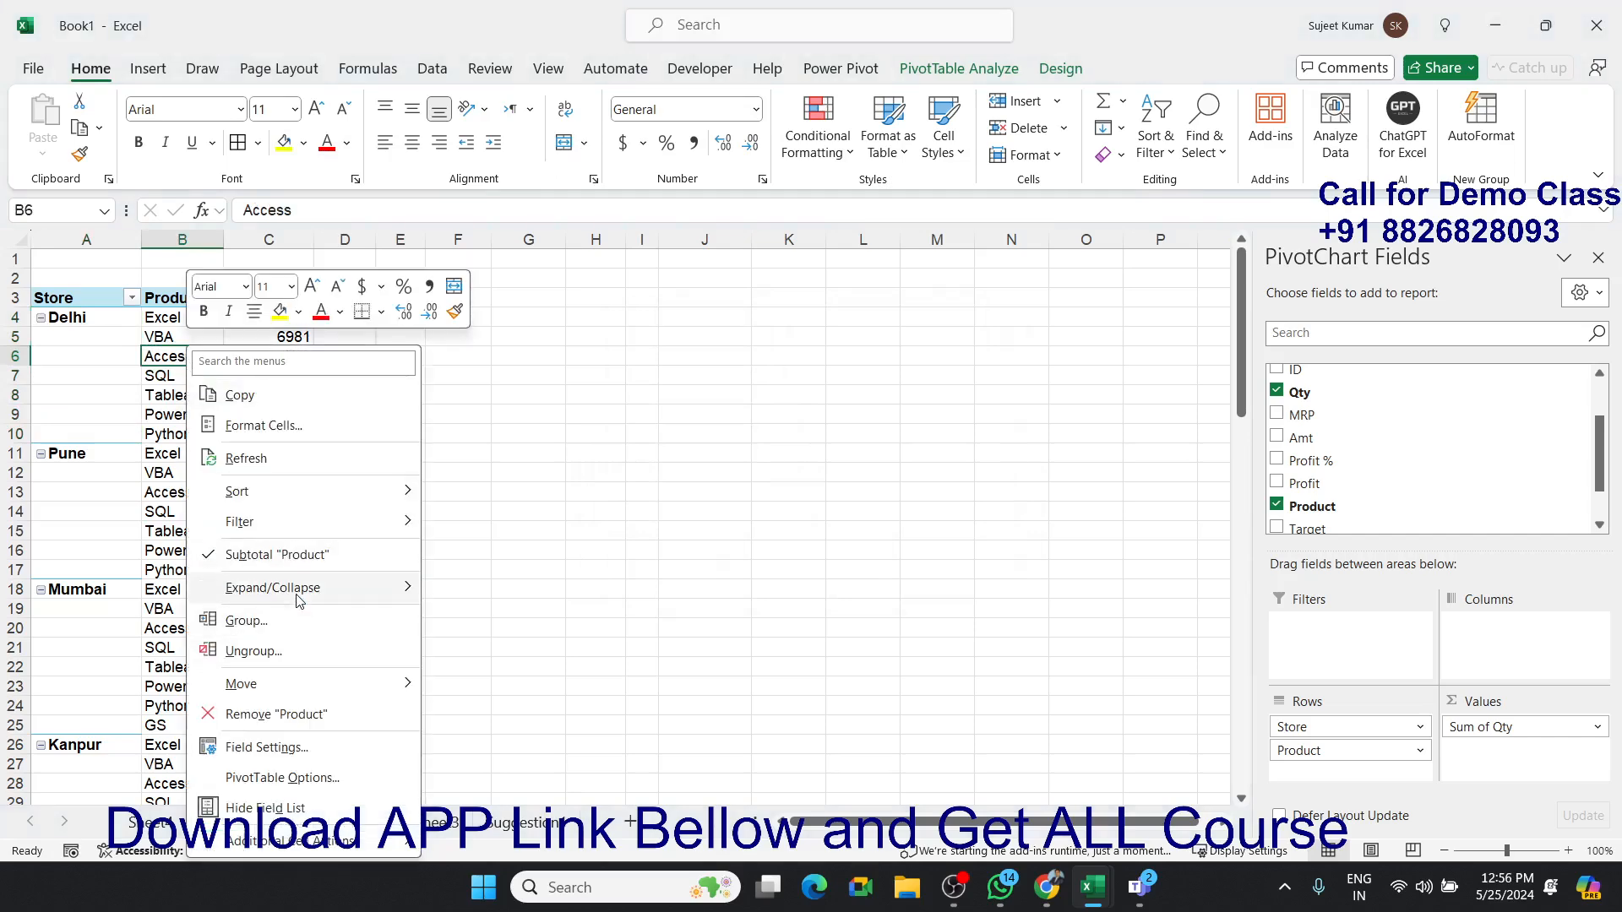
click(306, 776)
drag(291, 327, 758, 283)
click(550, 416)
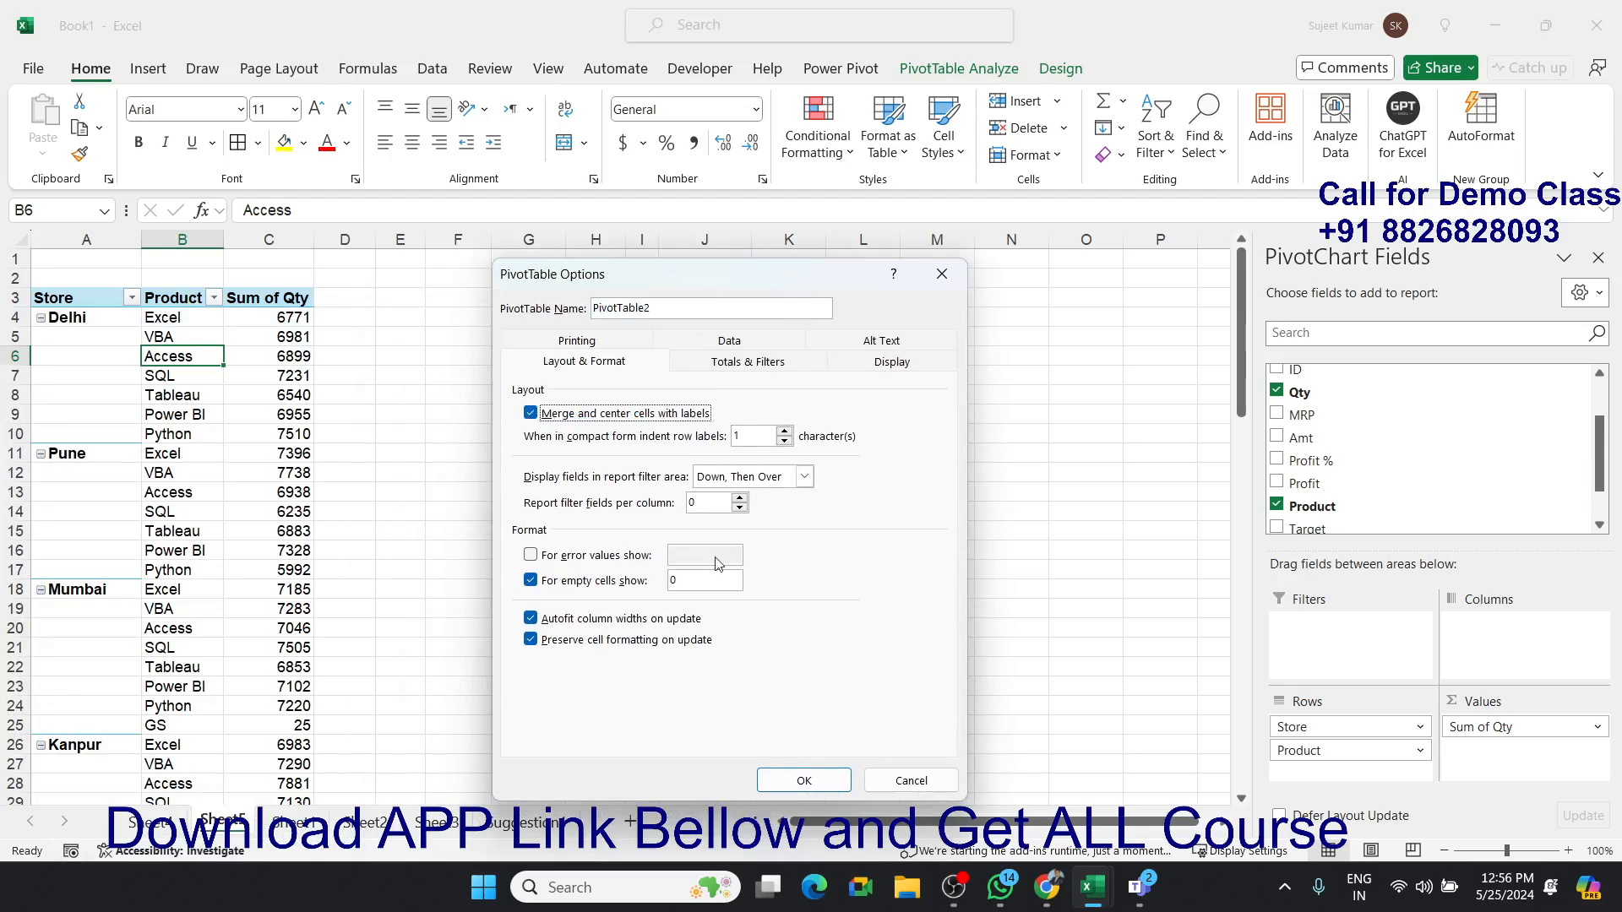
click(800, 782)
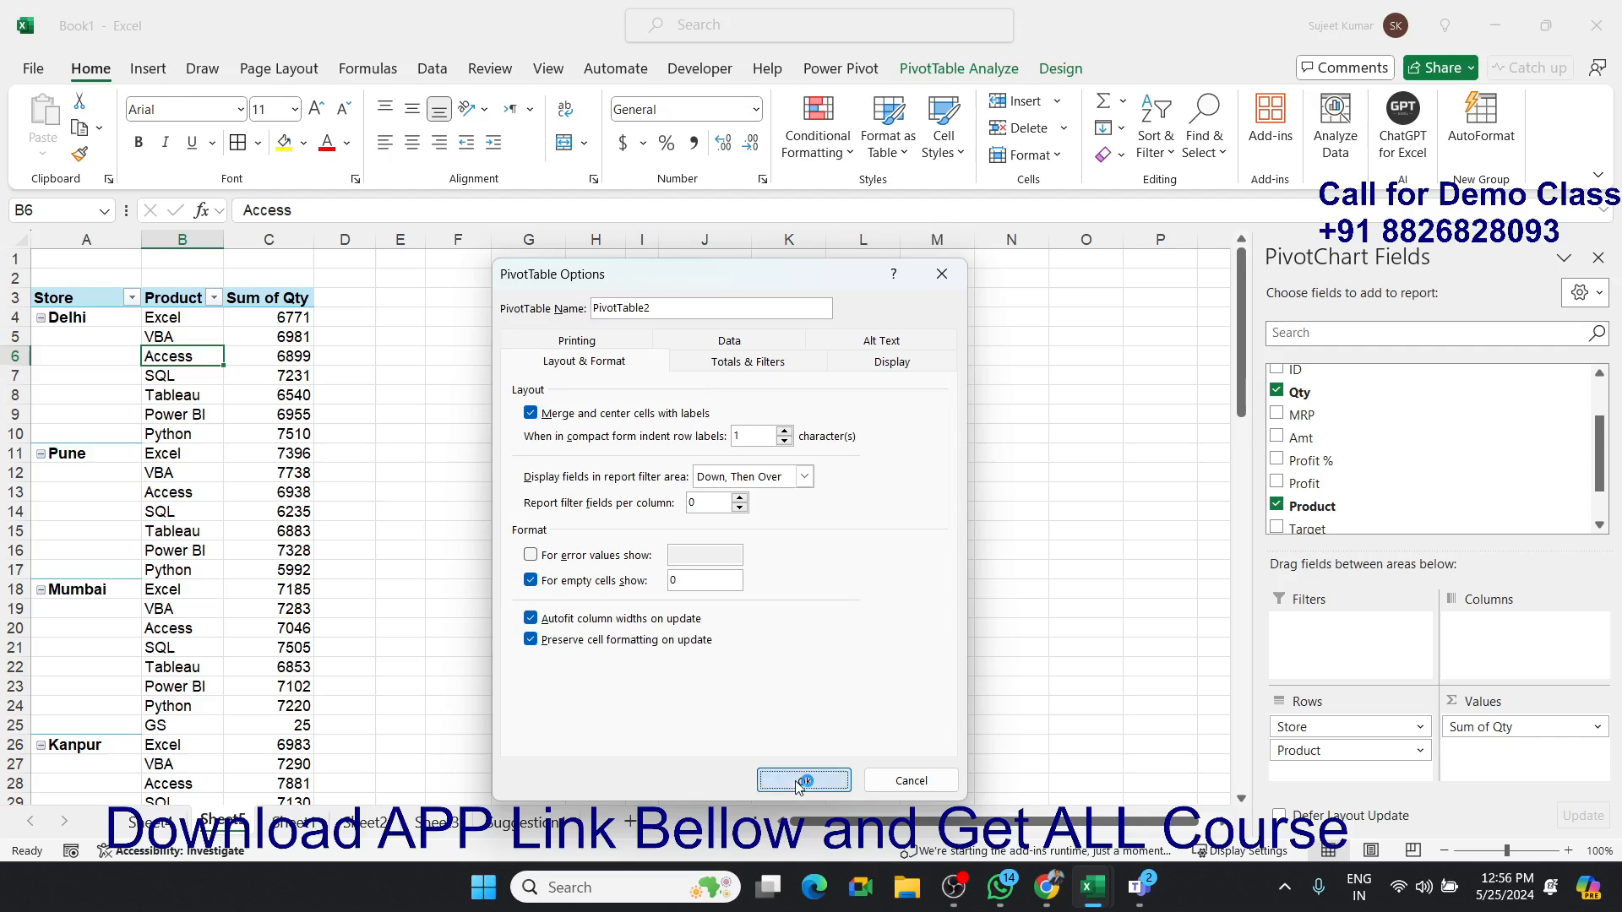
Examine the merged, centered store labels from Delhi down to Kota, along with their product and quantity cells.
click(110, 390)
click(110, 522)
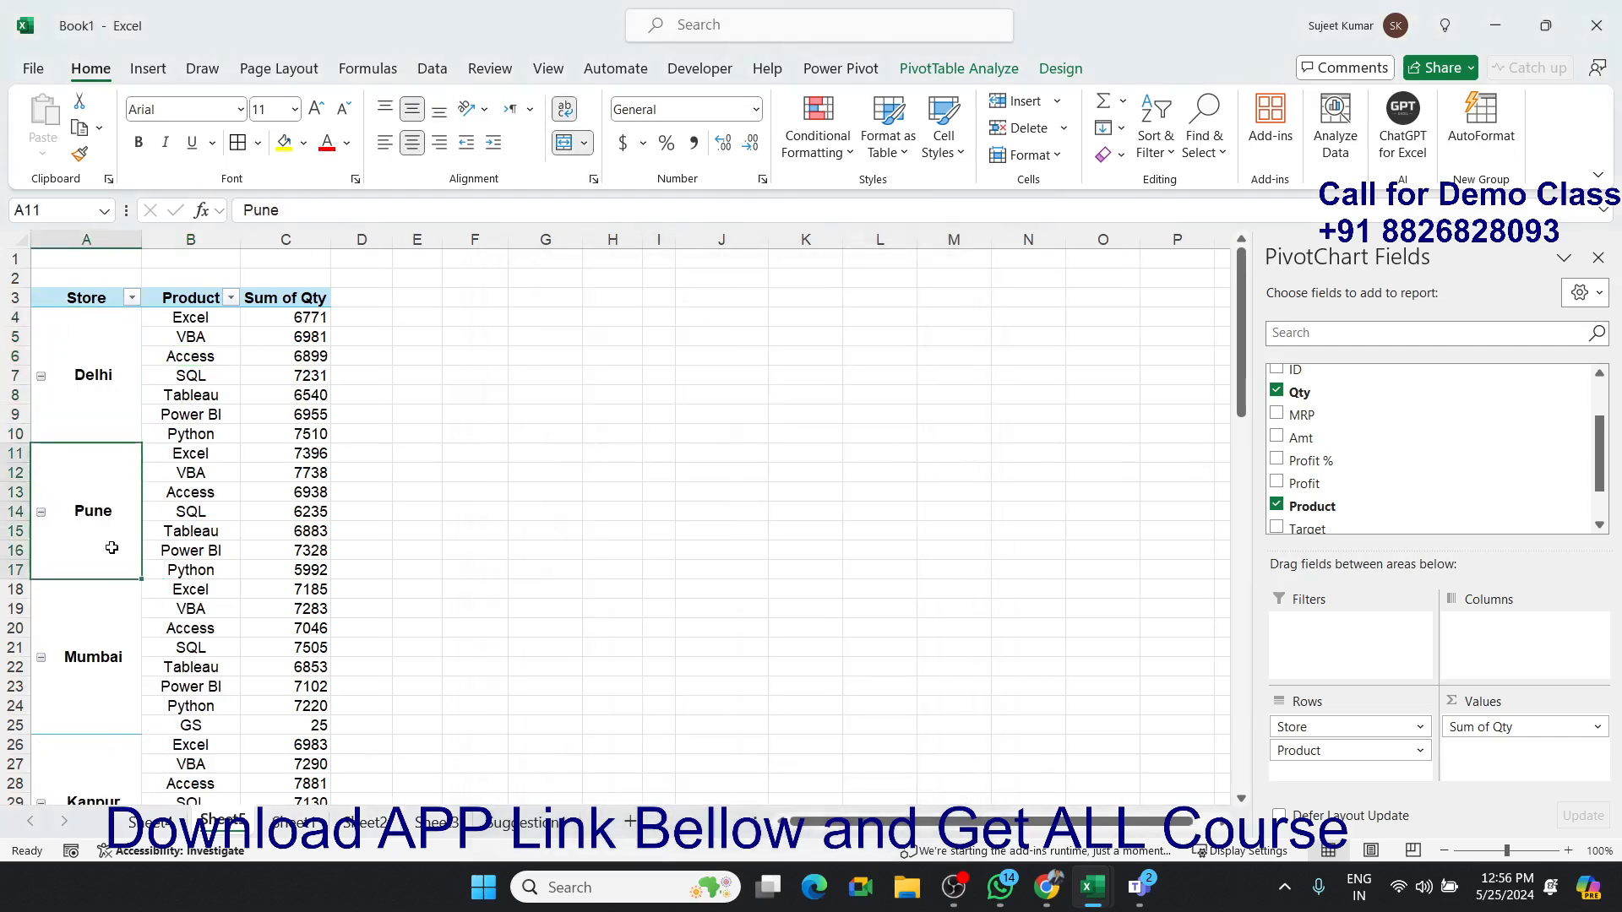
click(112, 637)
scroll(114, 726, down, 4)
click(112, 711)
scroll(112, 711, down, 4)
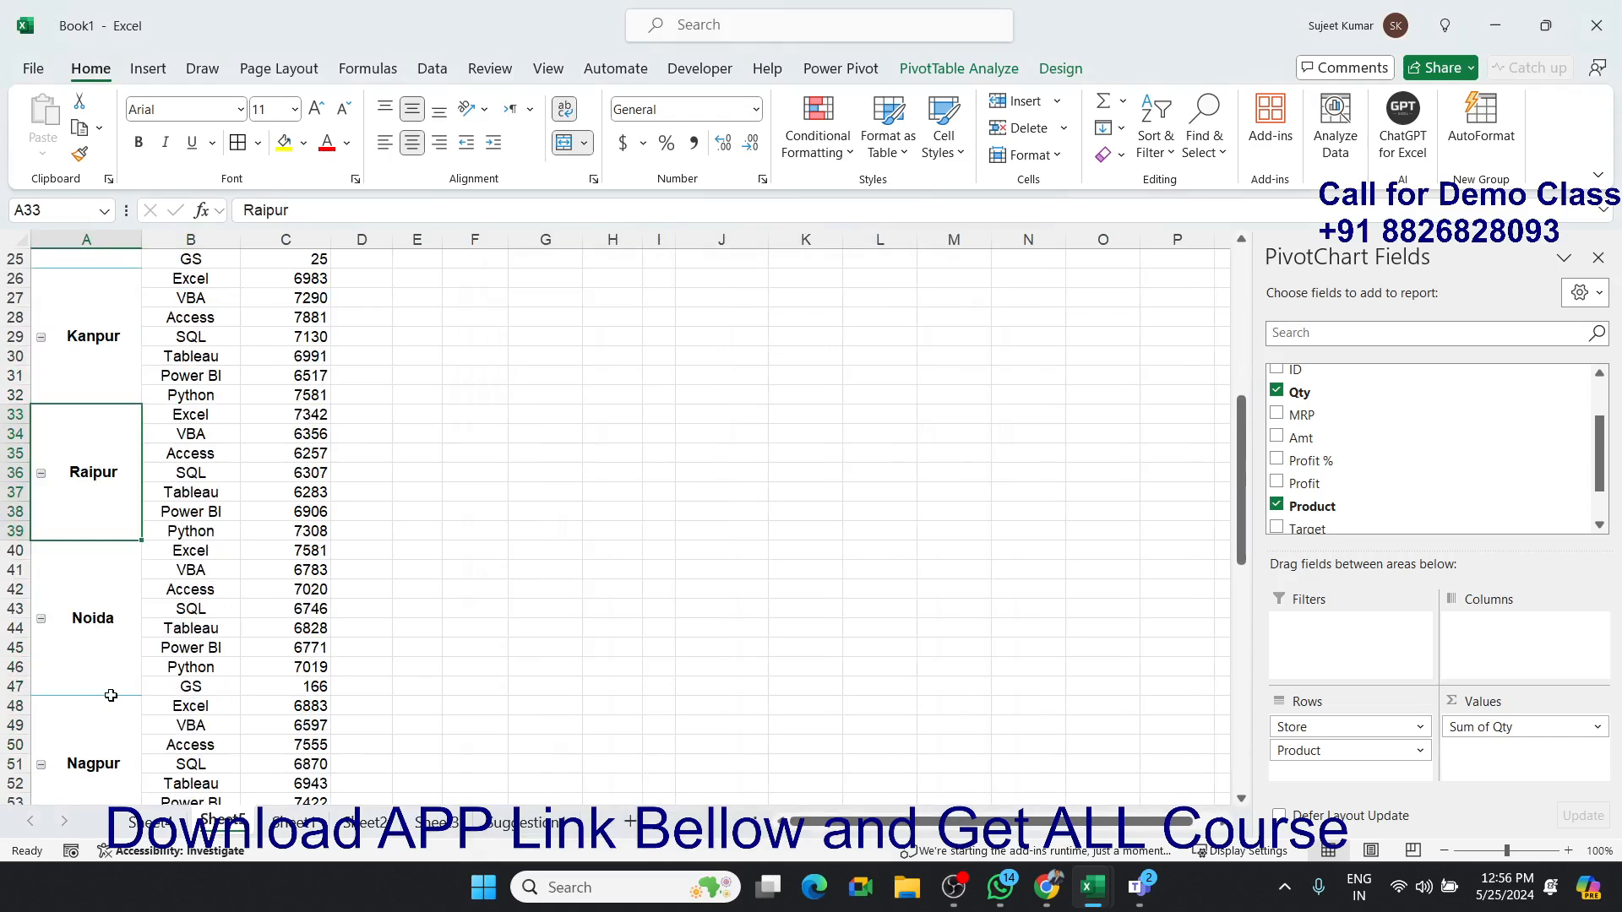
click(112, 698)
click(116, 758)
scroll(119, 752, down, 3)
click(119, 741)
scroll(120, 736, down, 3)
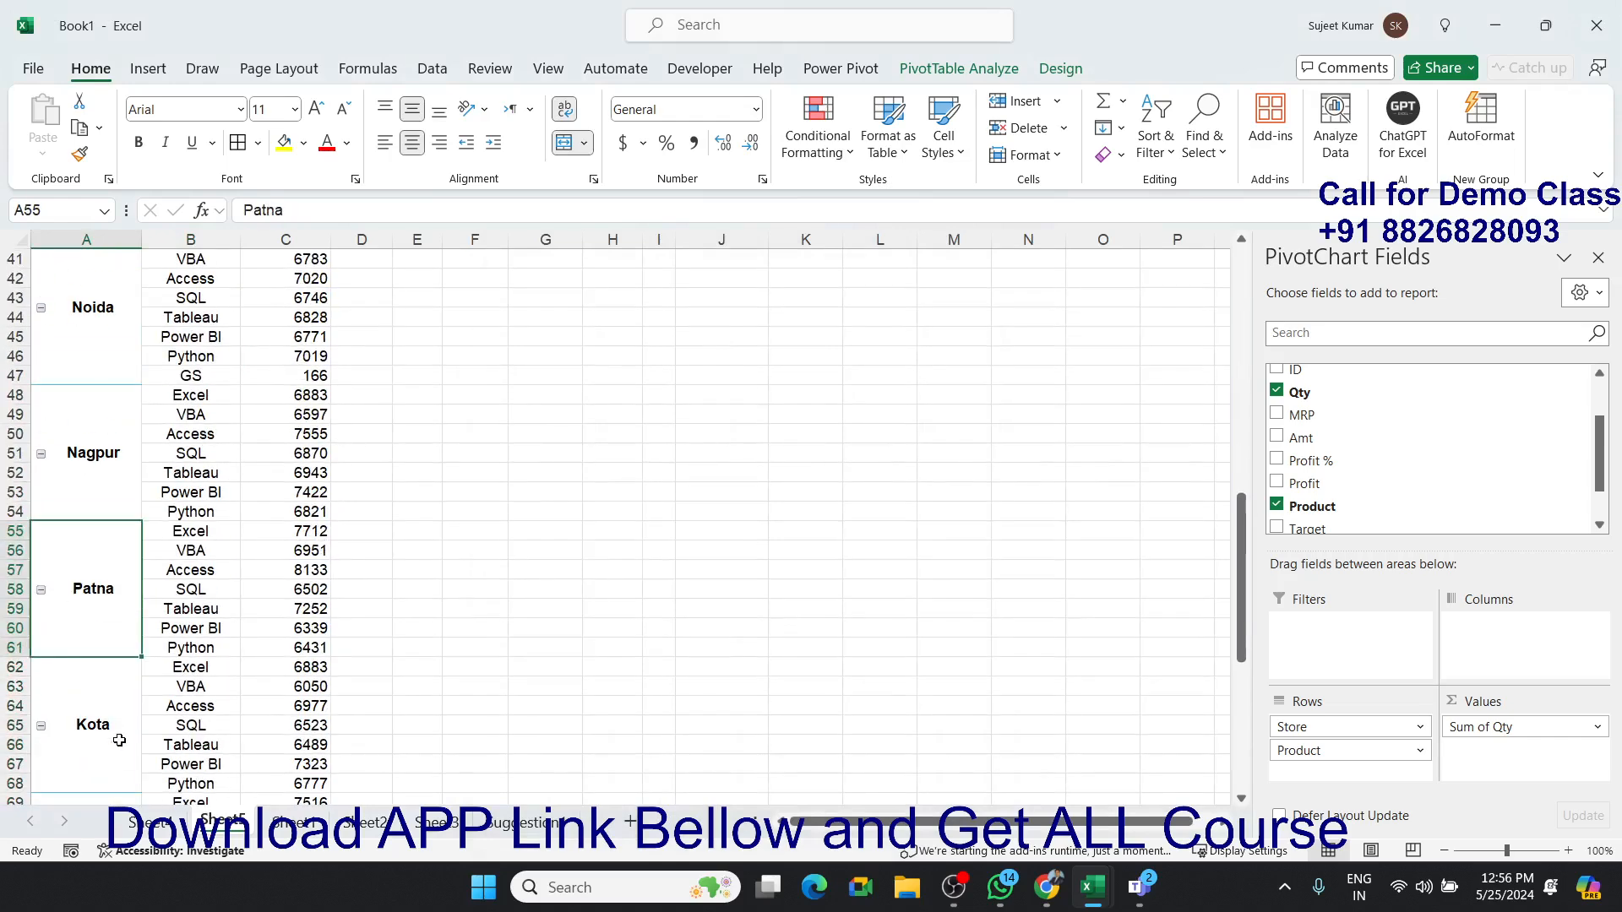
click(120, 729)
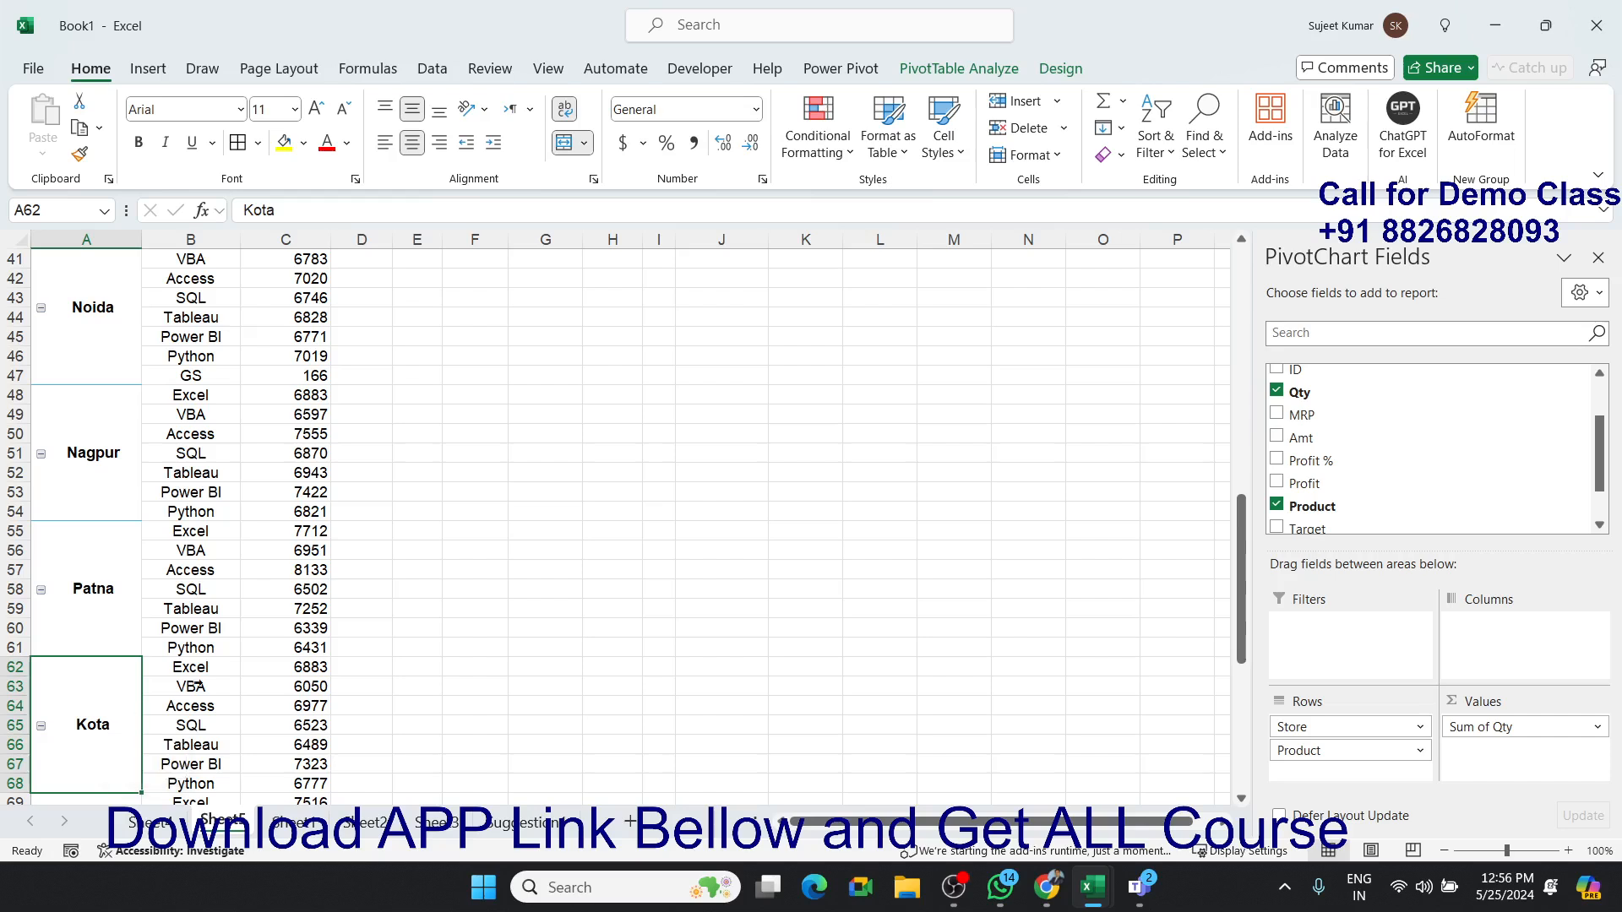
scroll(345, 342, up, 13)
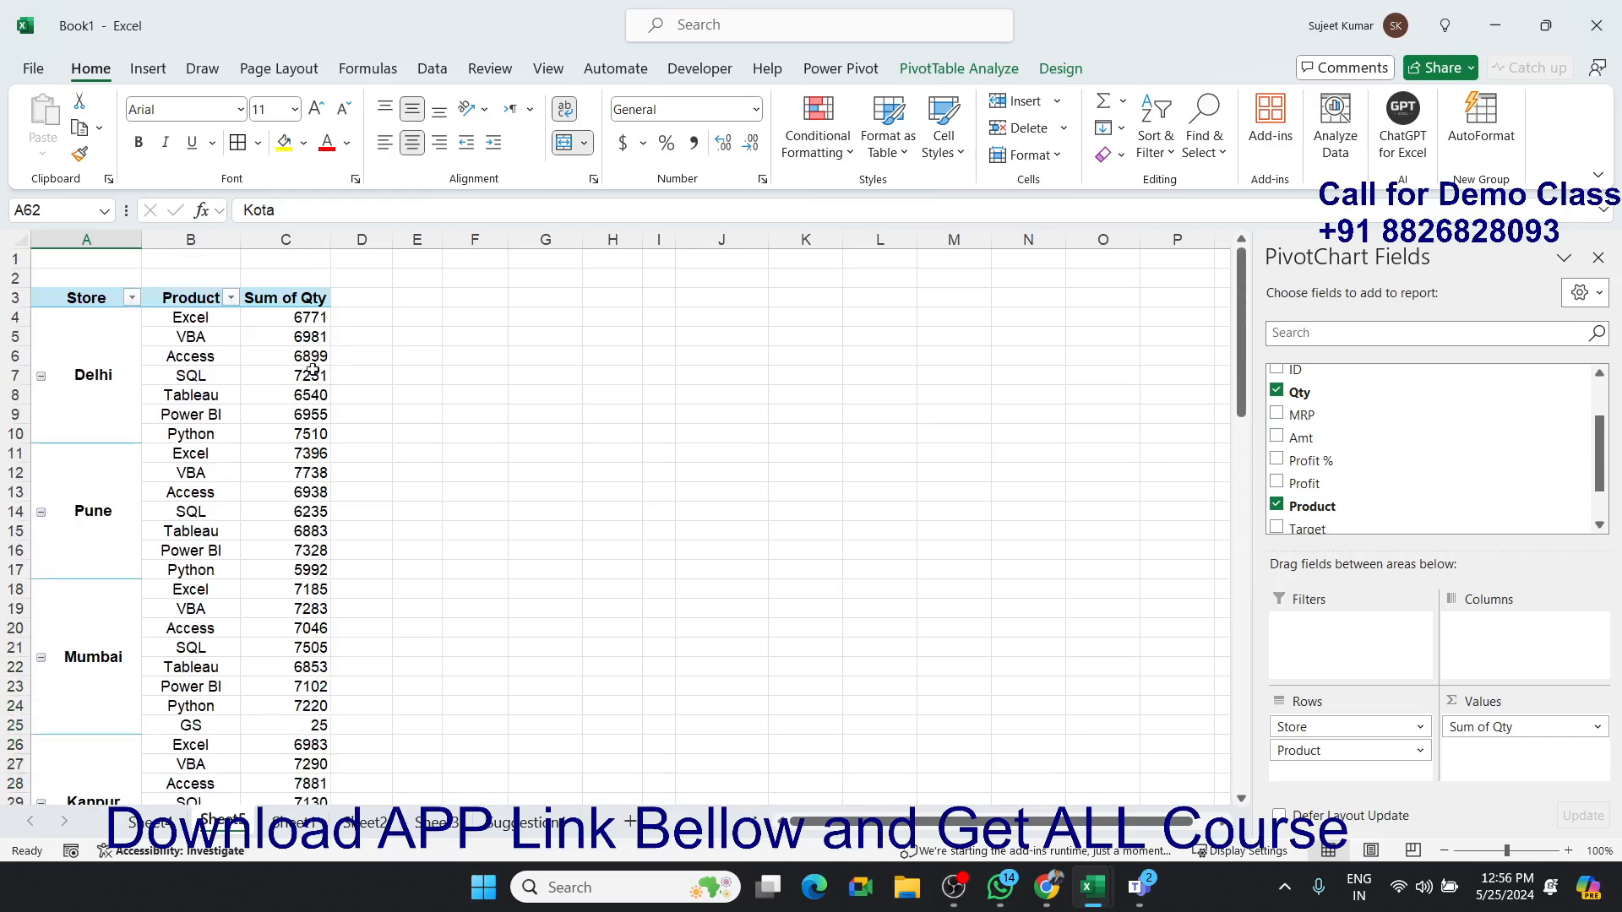
click(82, 382)
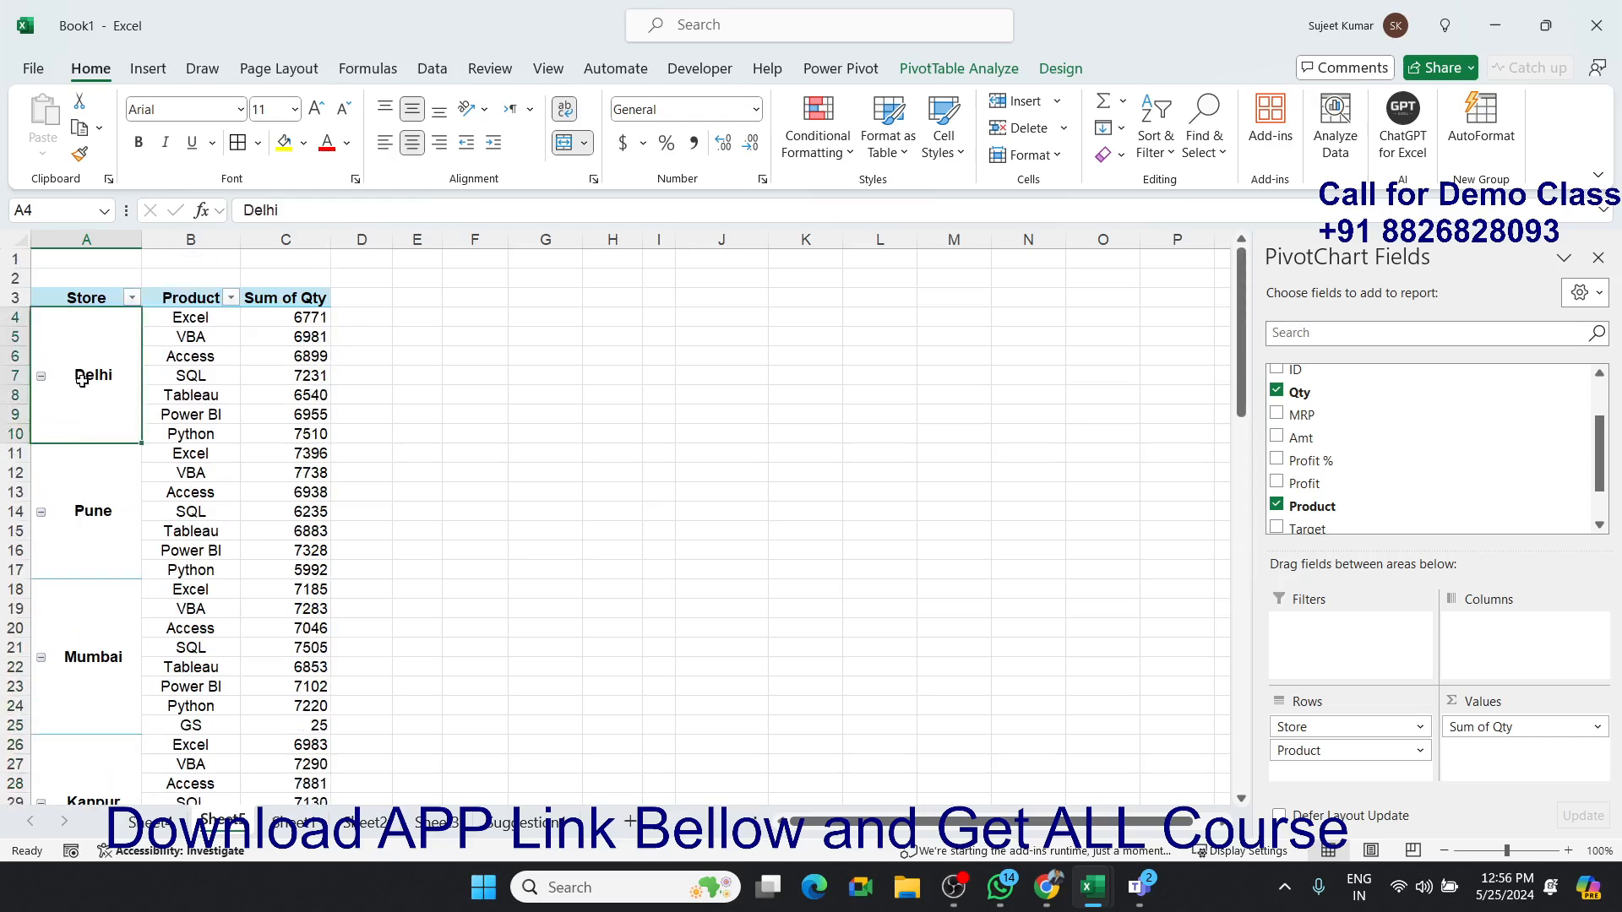
click(207, 340)
click(276, 342)
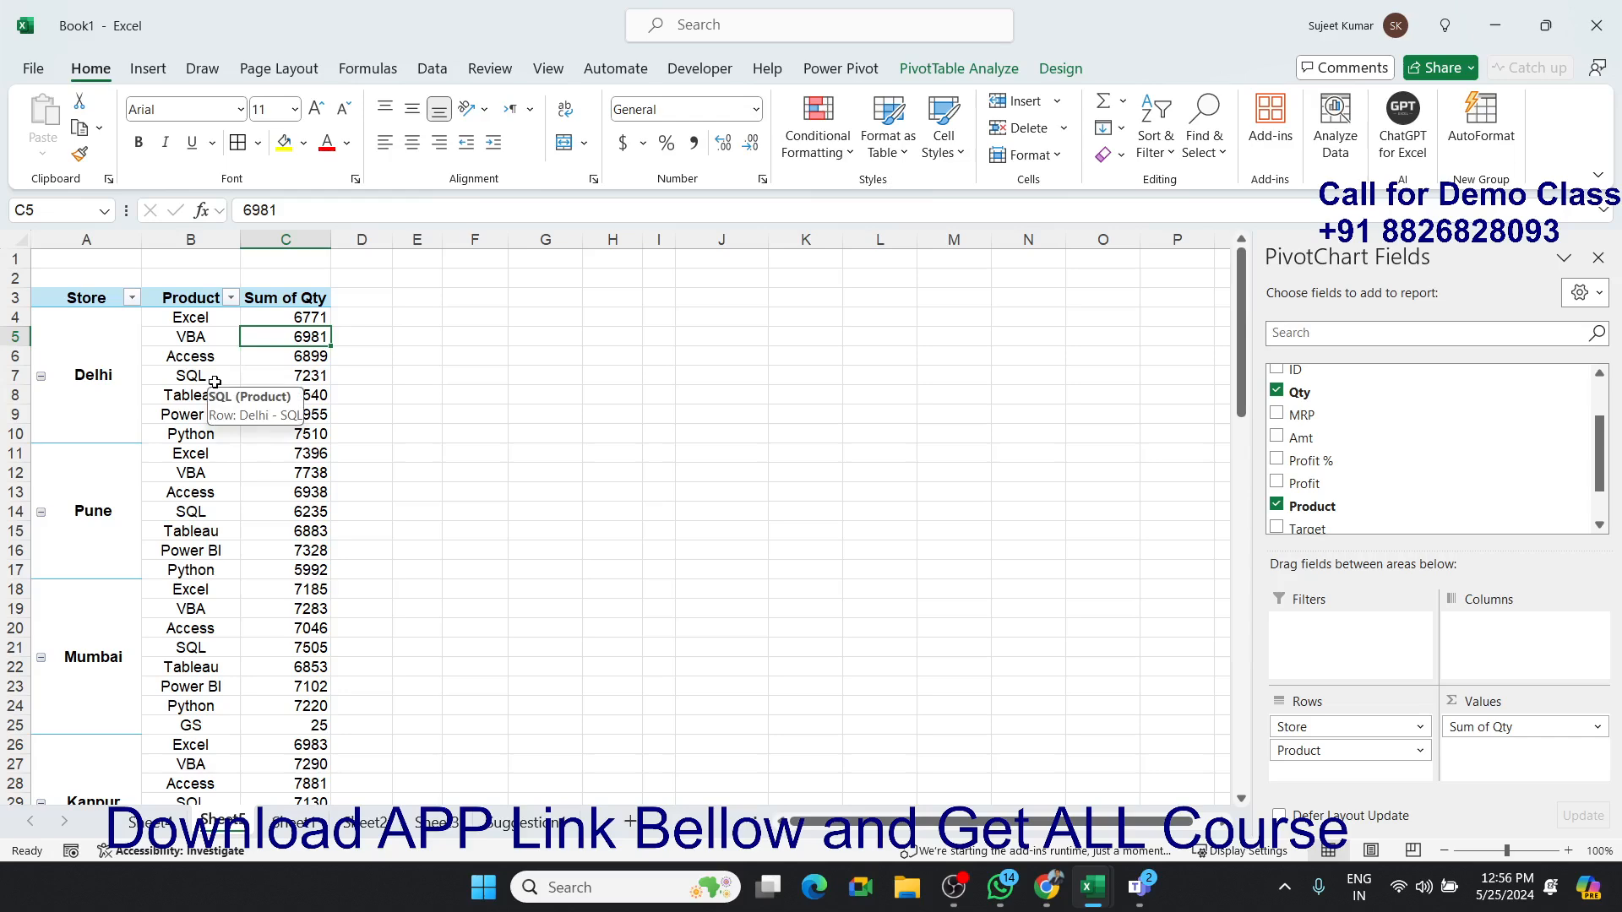
Drill down into Delhi's VBA quantity to list its source records on a new sheet.
click(304, 823)
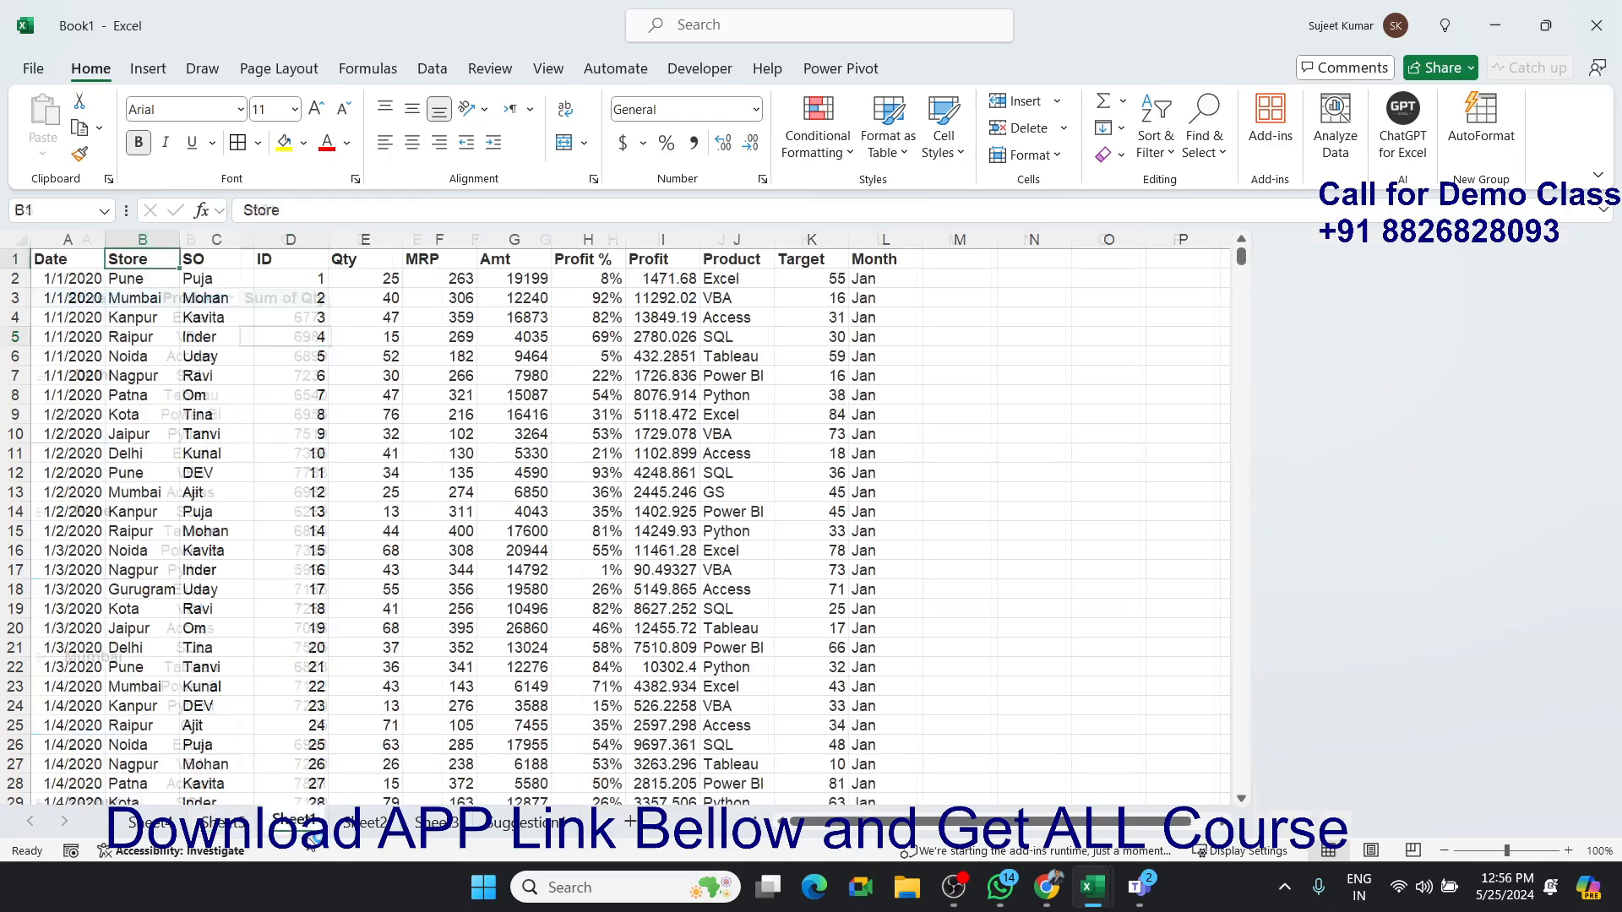
click(226, 824)
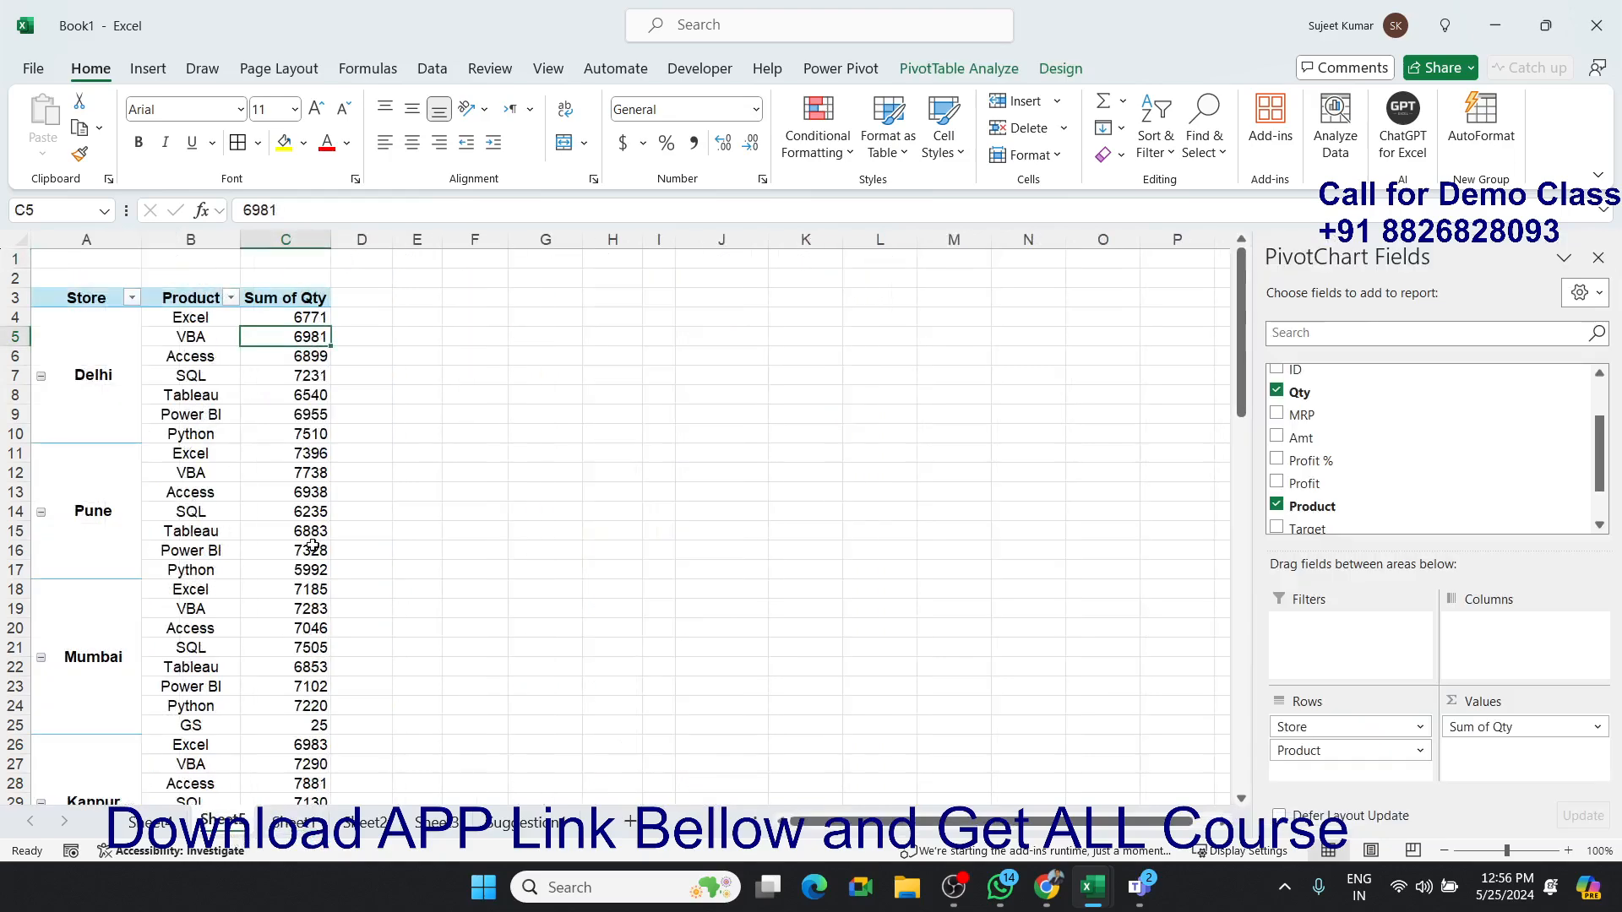
double_click(286, 336)
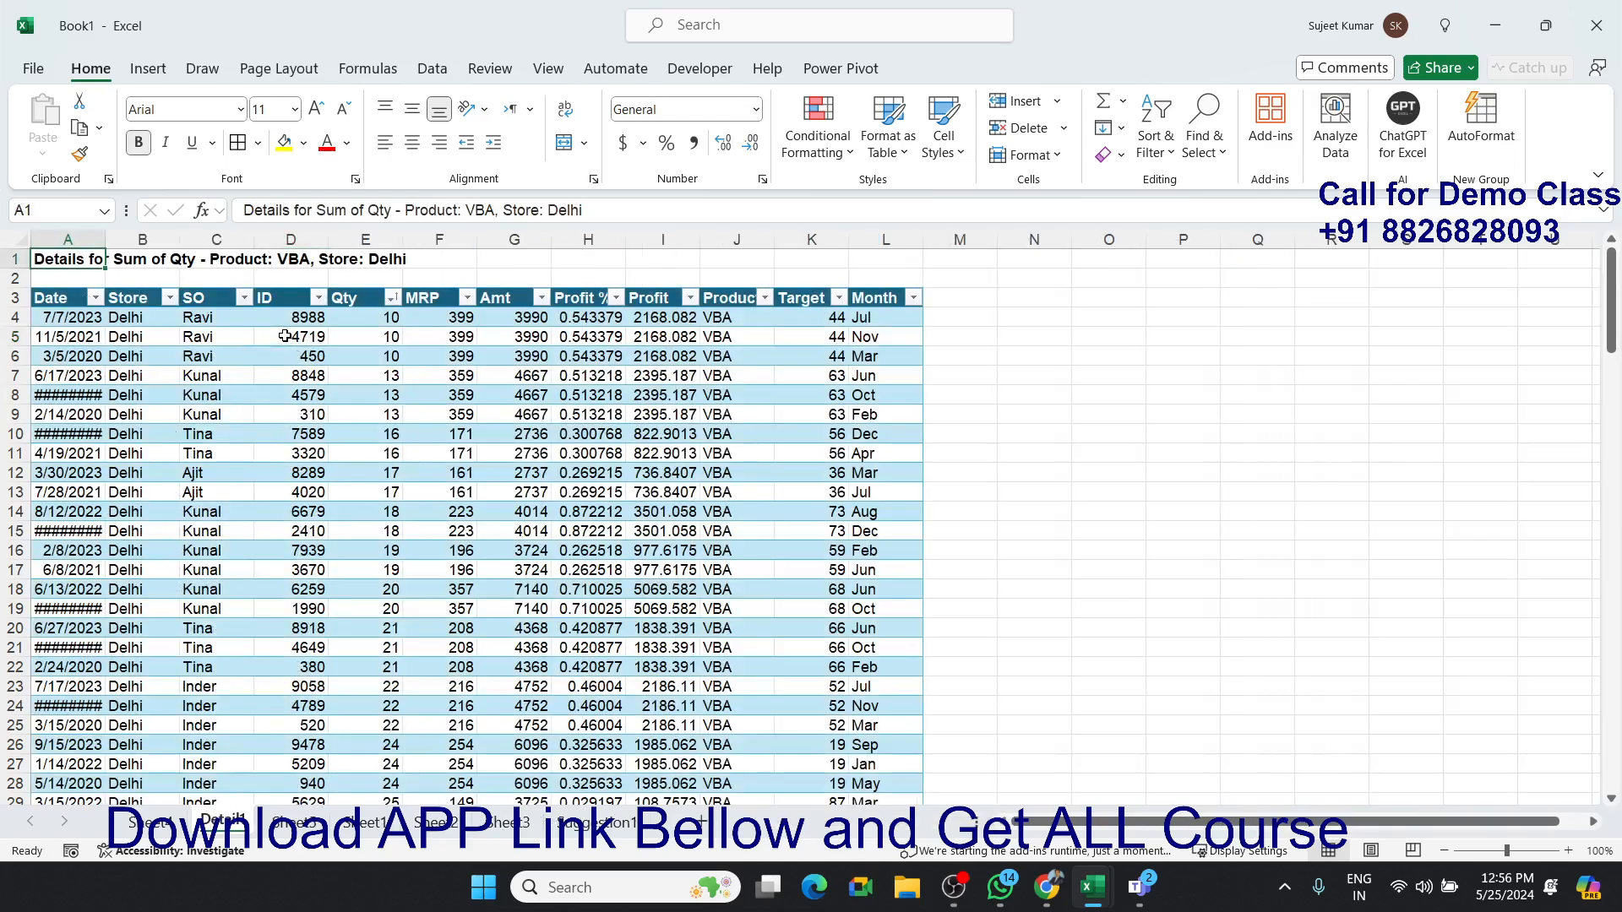
Examine the detail sheet's heading and its records for product VBA in the Delhi store.
click(266, 475)
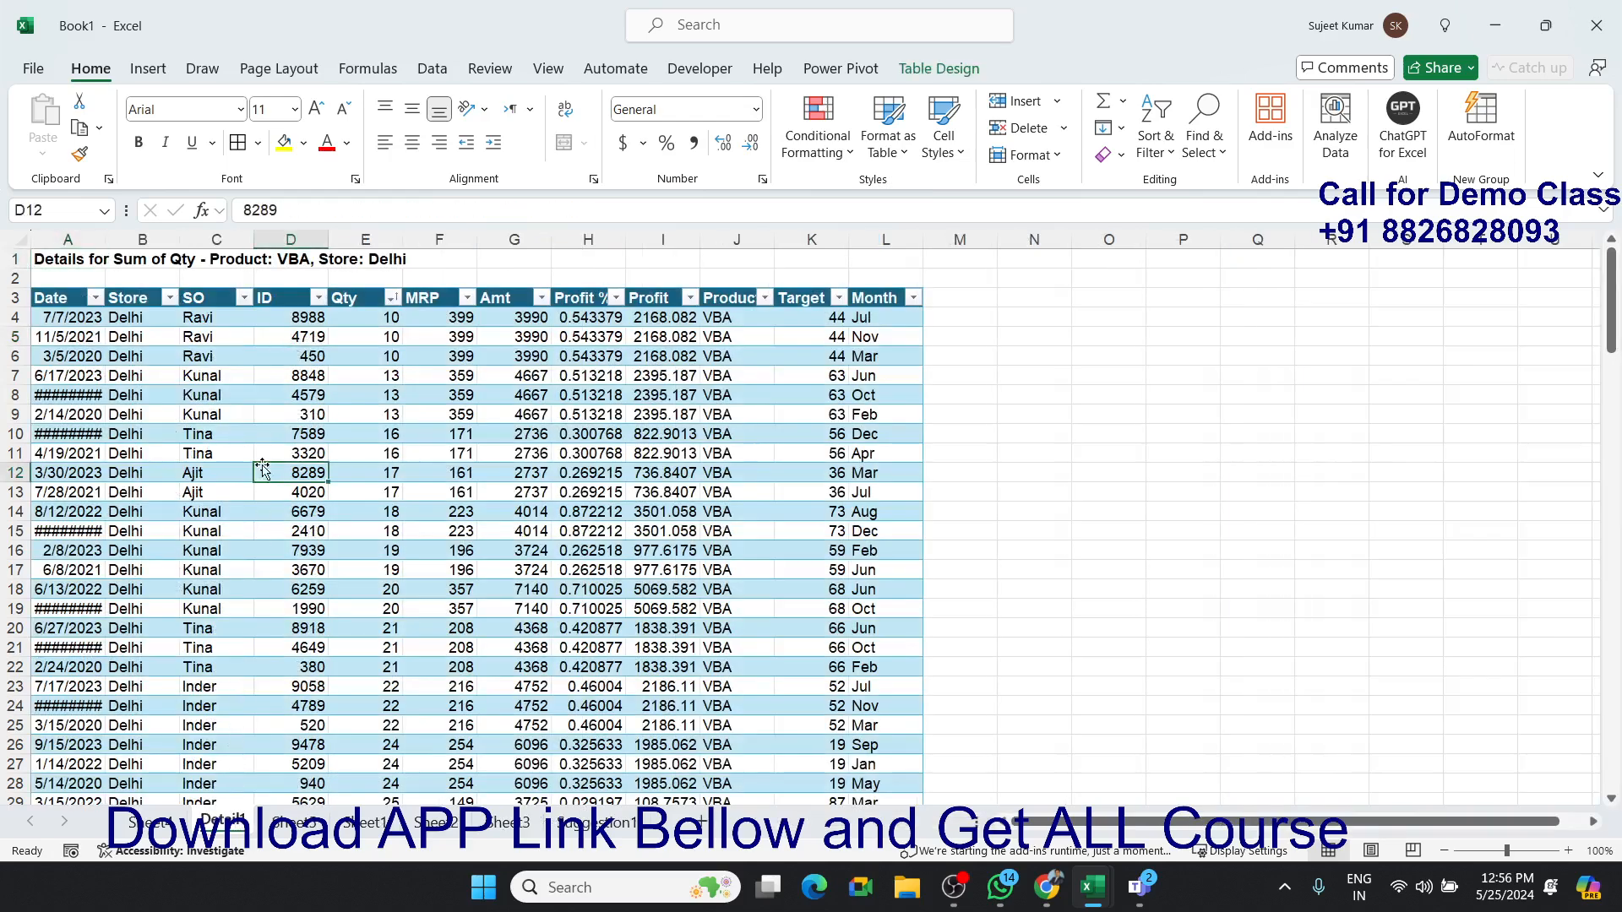
click(282, 263)
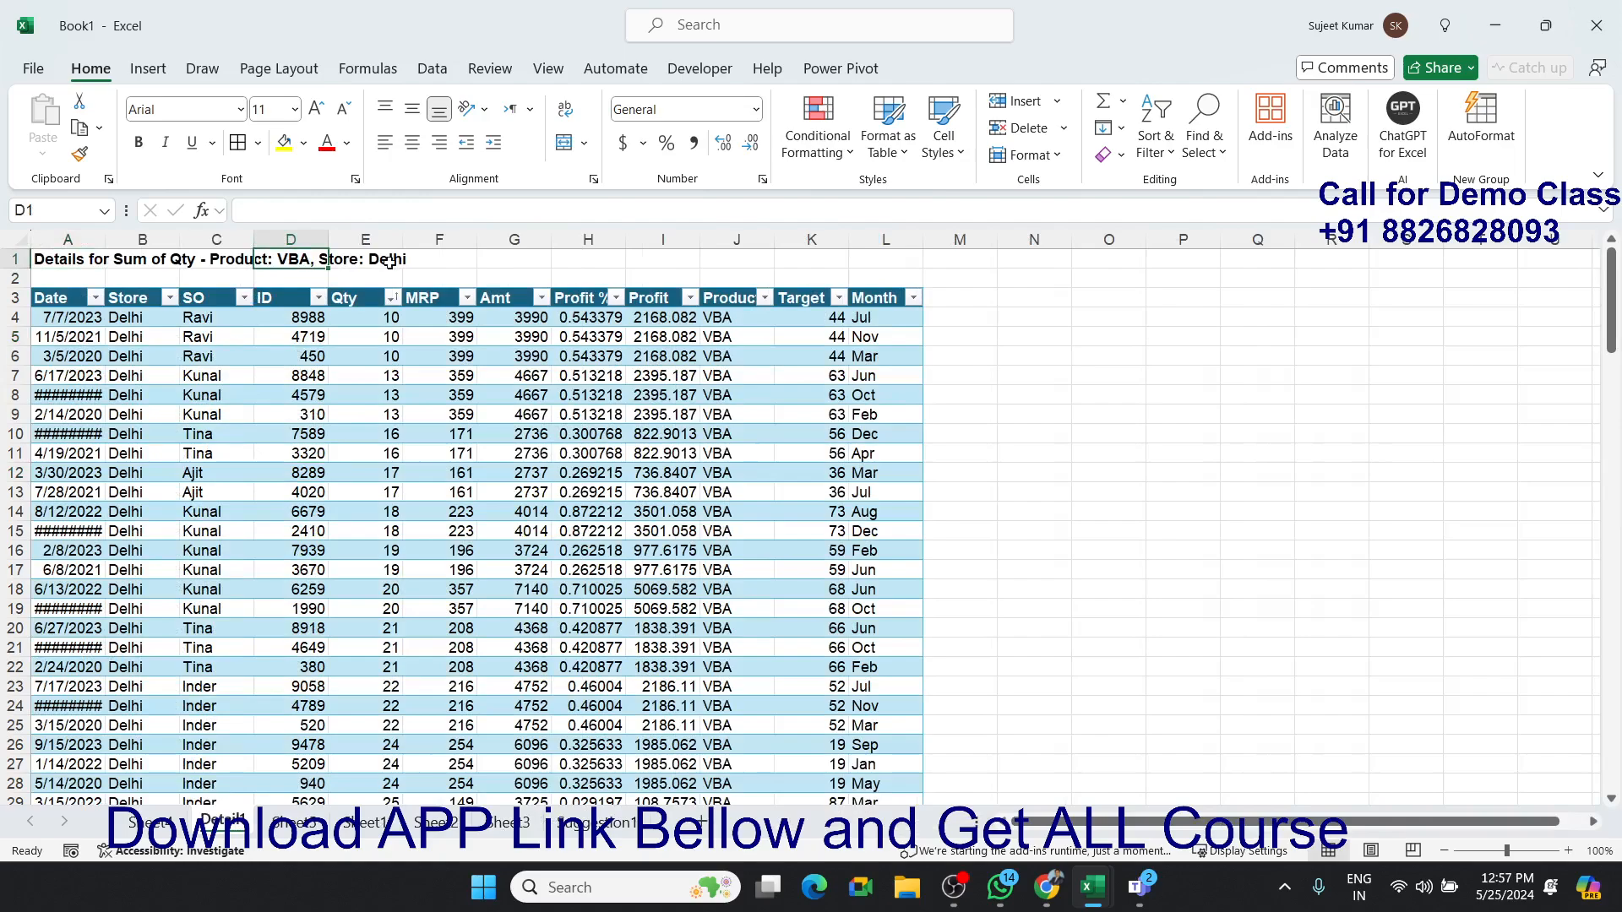
click(390, 262)
click(357, 336)
scroll(312, 351, down, 20)
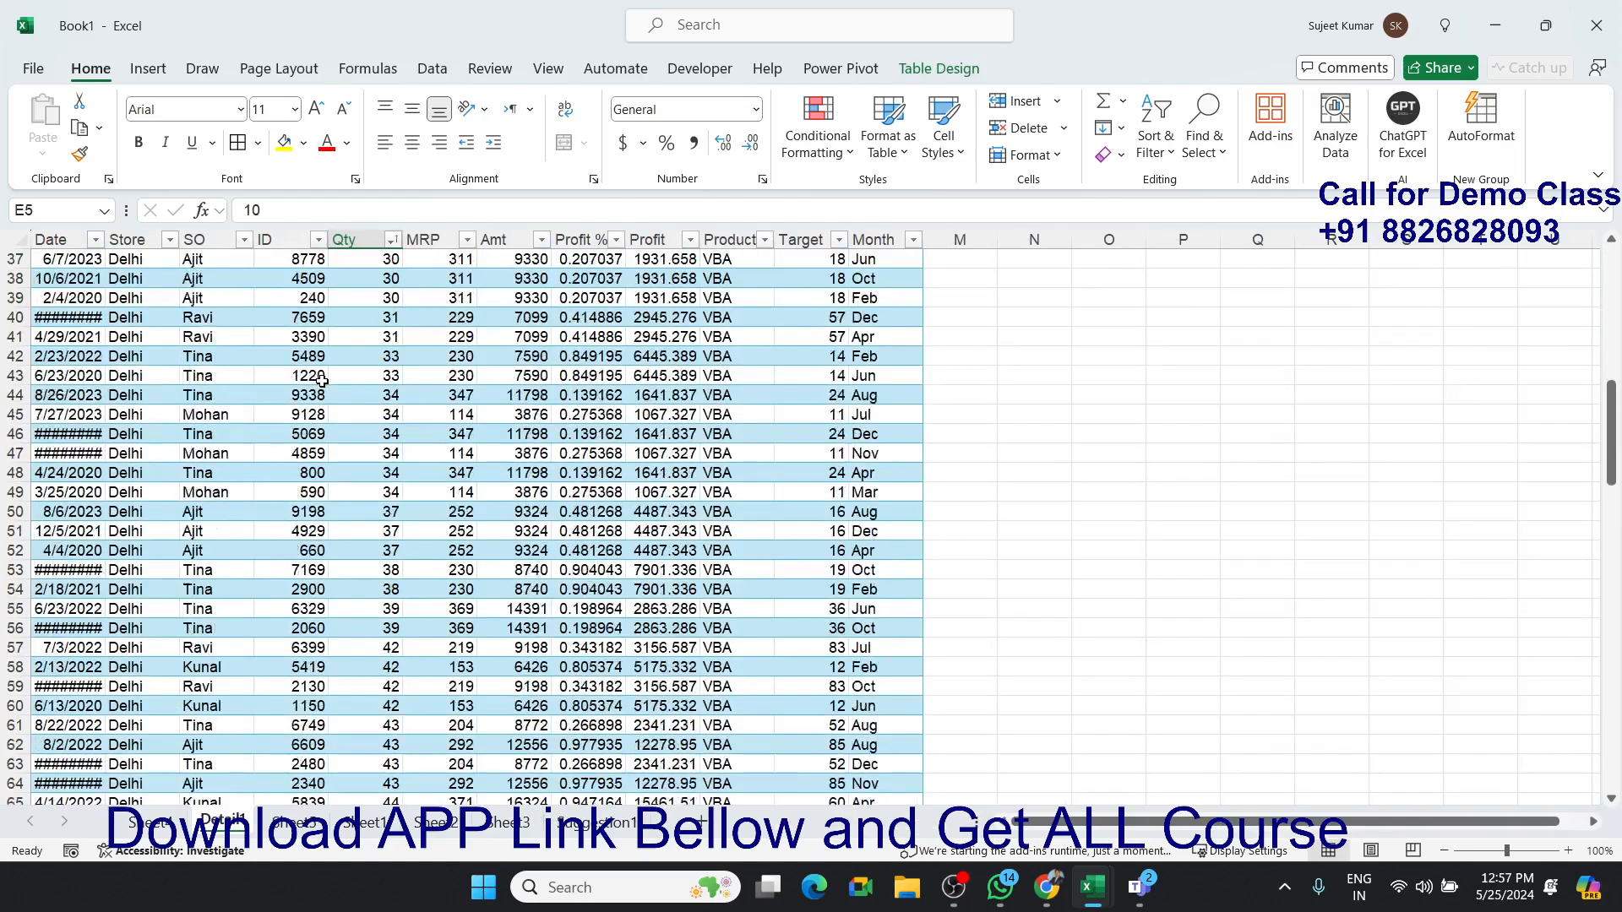
scroll(325, 359, down, 9)
scroll(319, 368, up, 20)
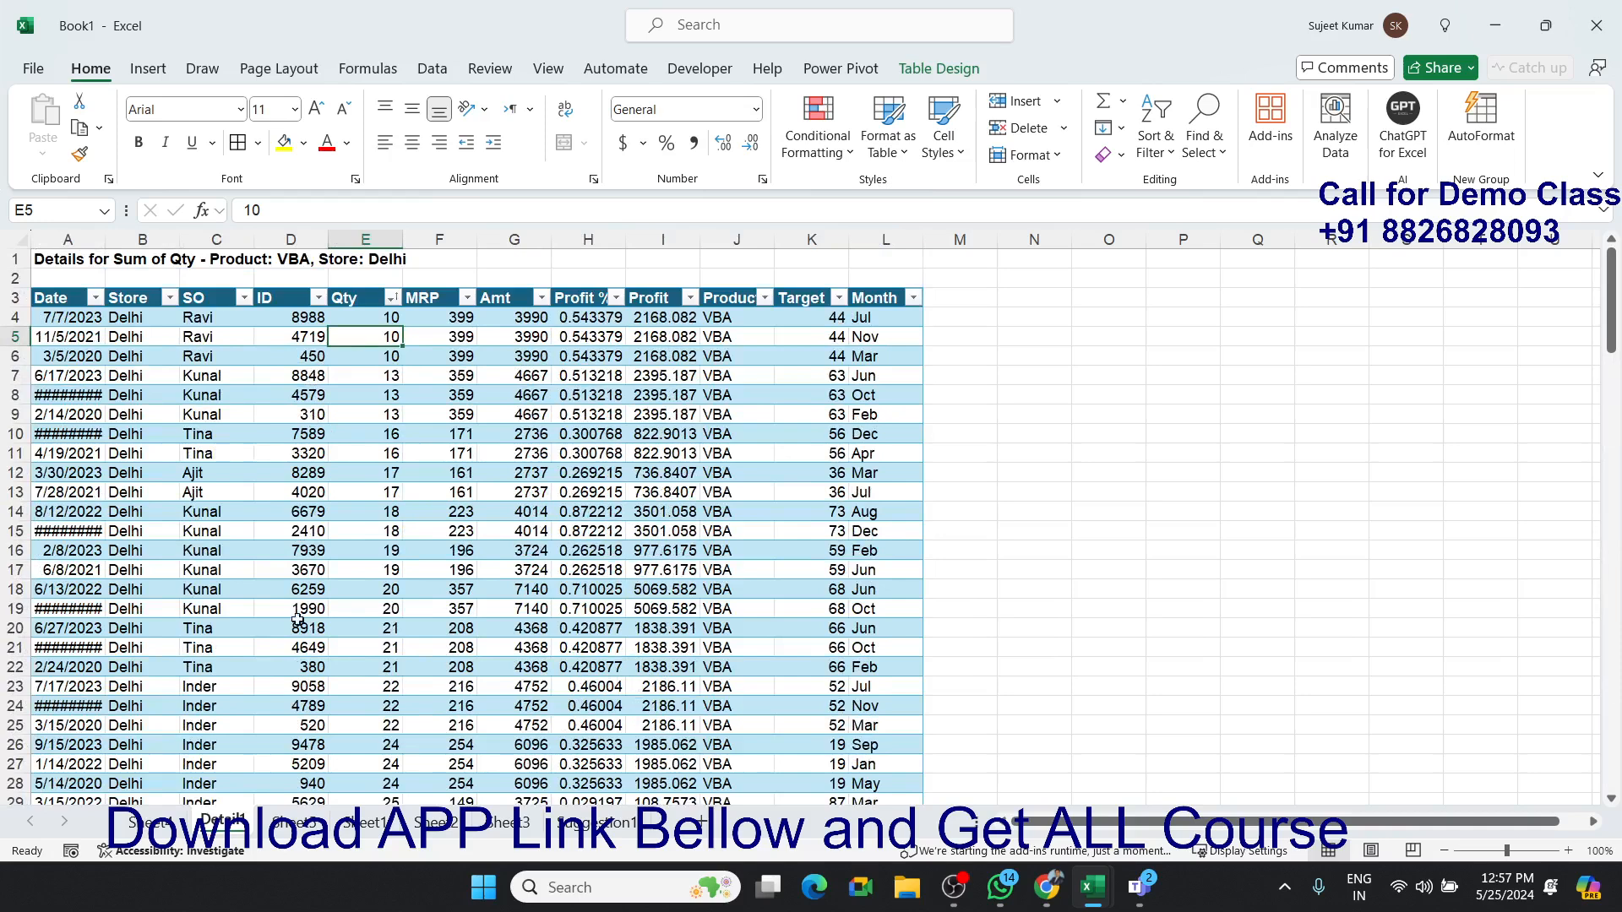
Delete the detail sheet with the Delhi VBA records and return to the PivotTable sheet.
right_click(245, 827)
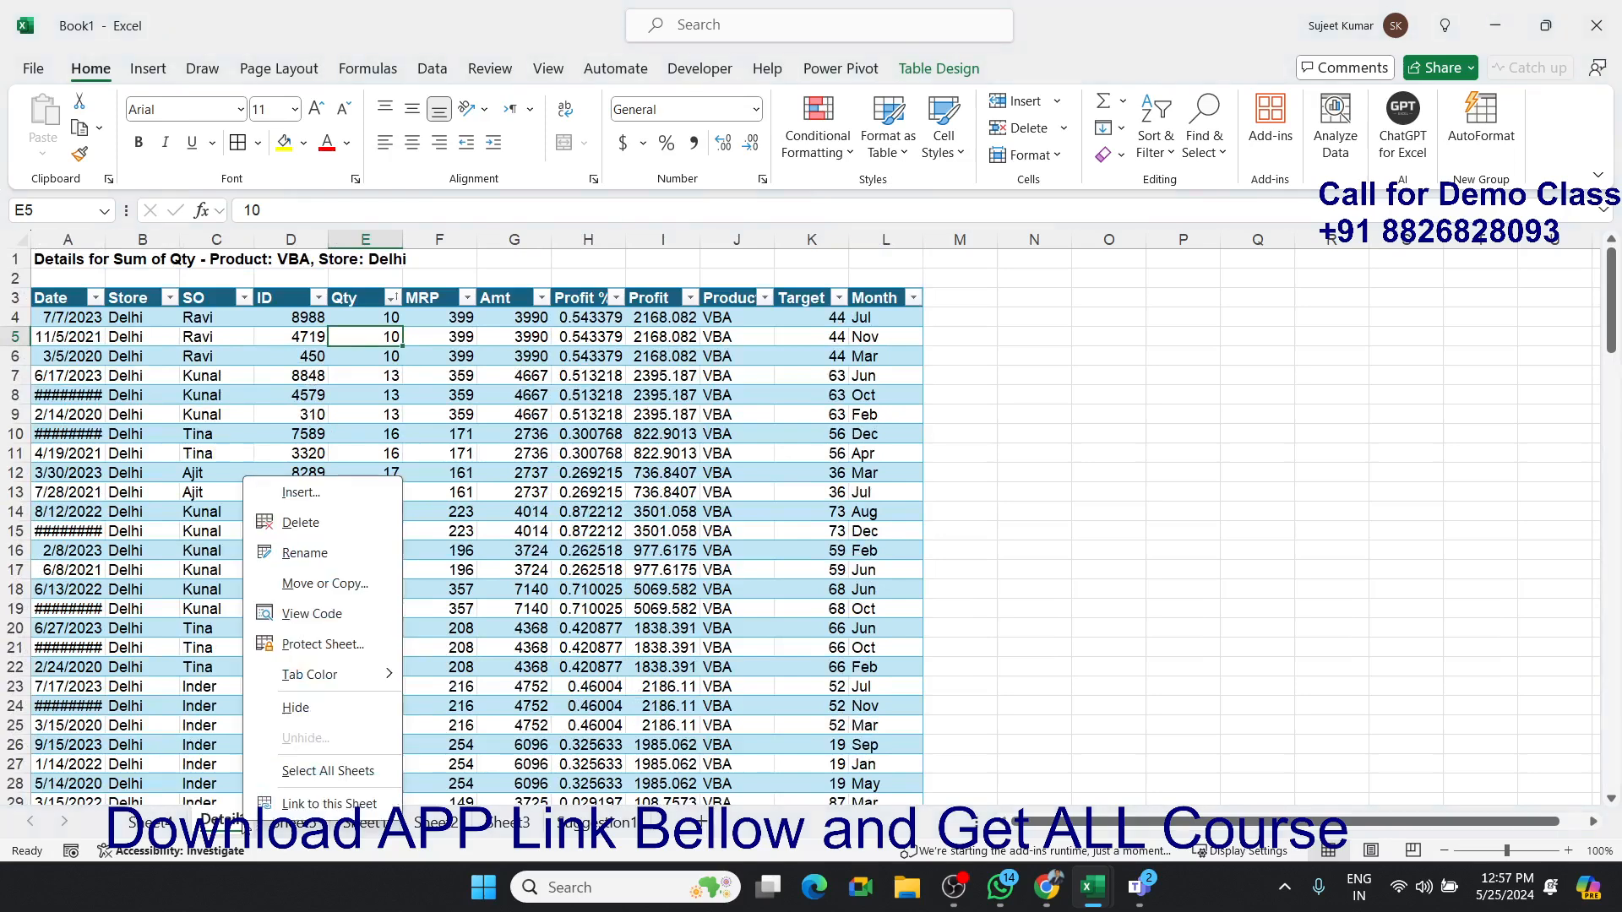
click(287, 520)
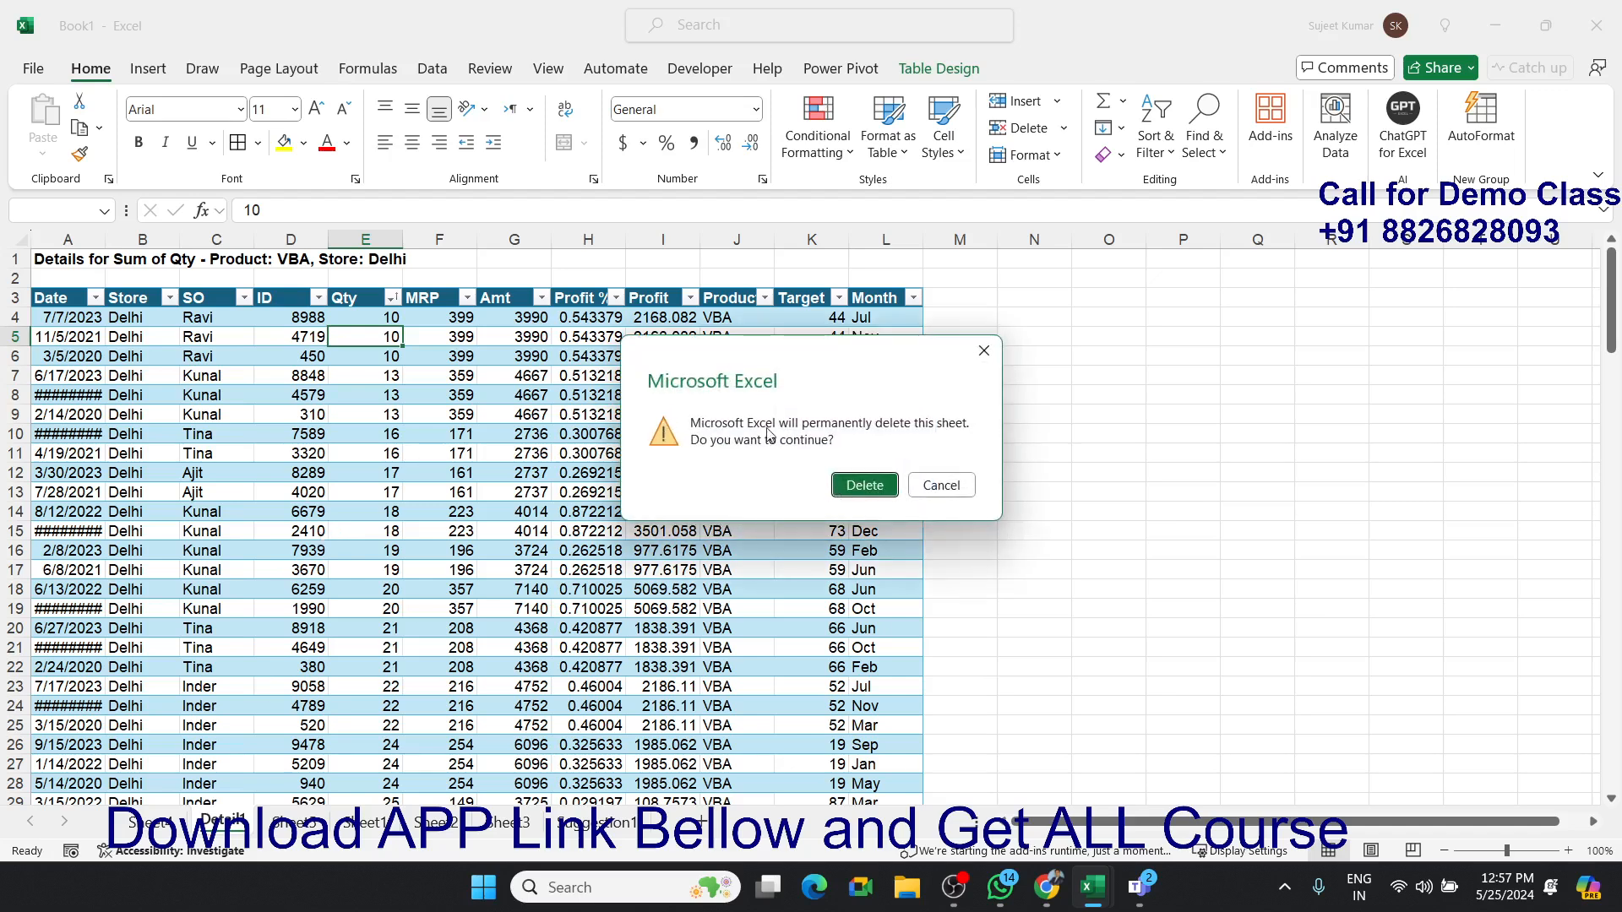
click(864, 485)
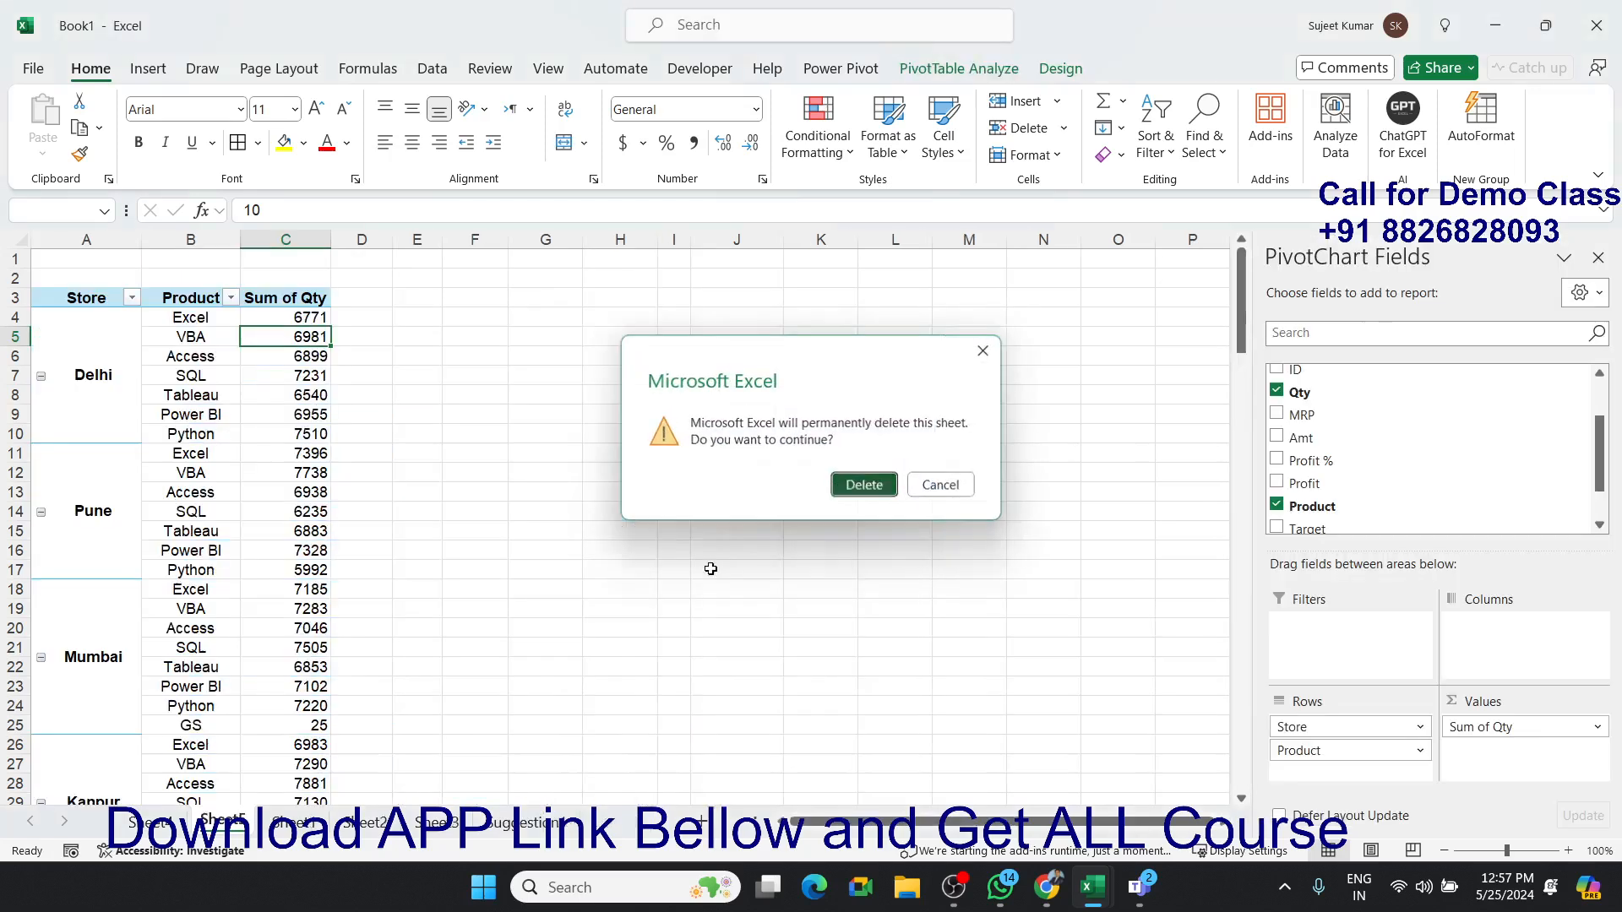
click(514, 332)
click(474, 356)
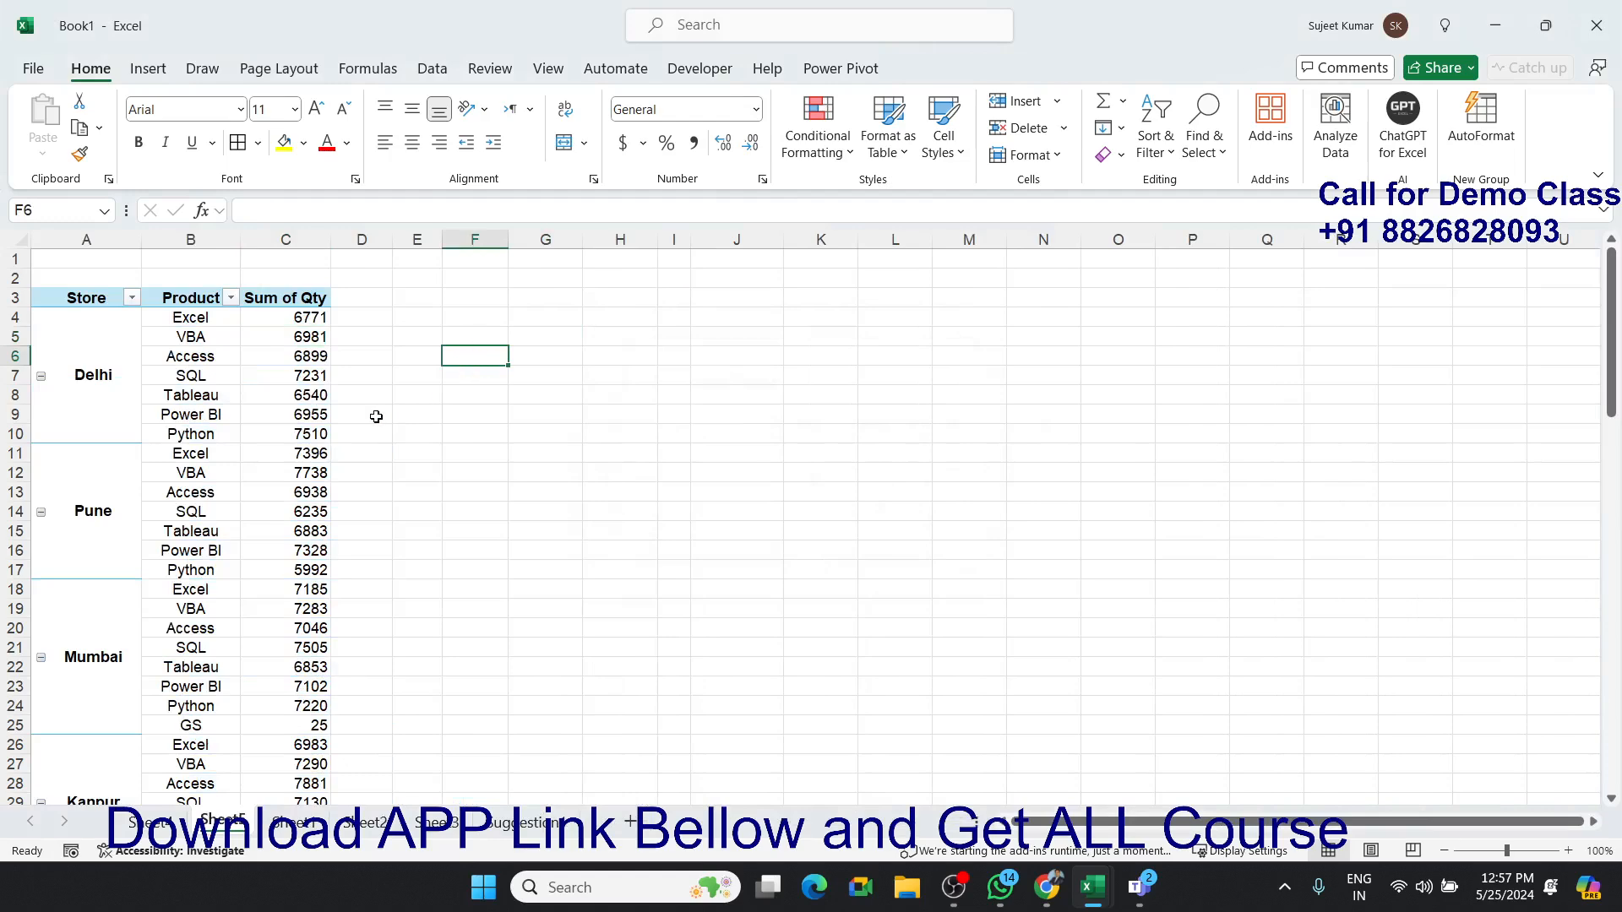
Disable showing details in the PivotTable's data options.
click(311, 372)
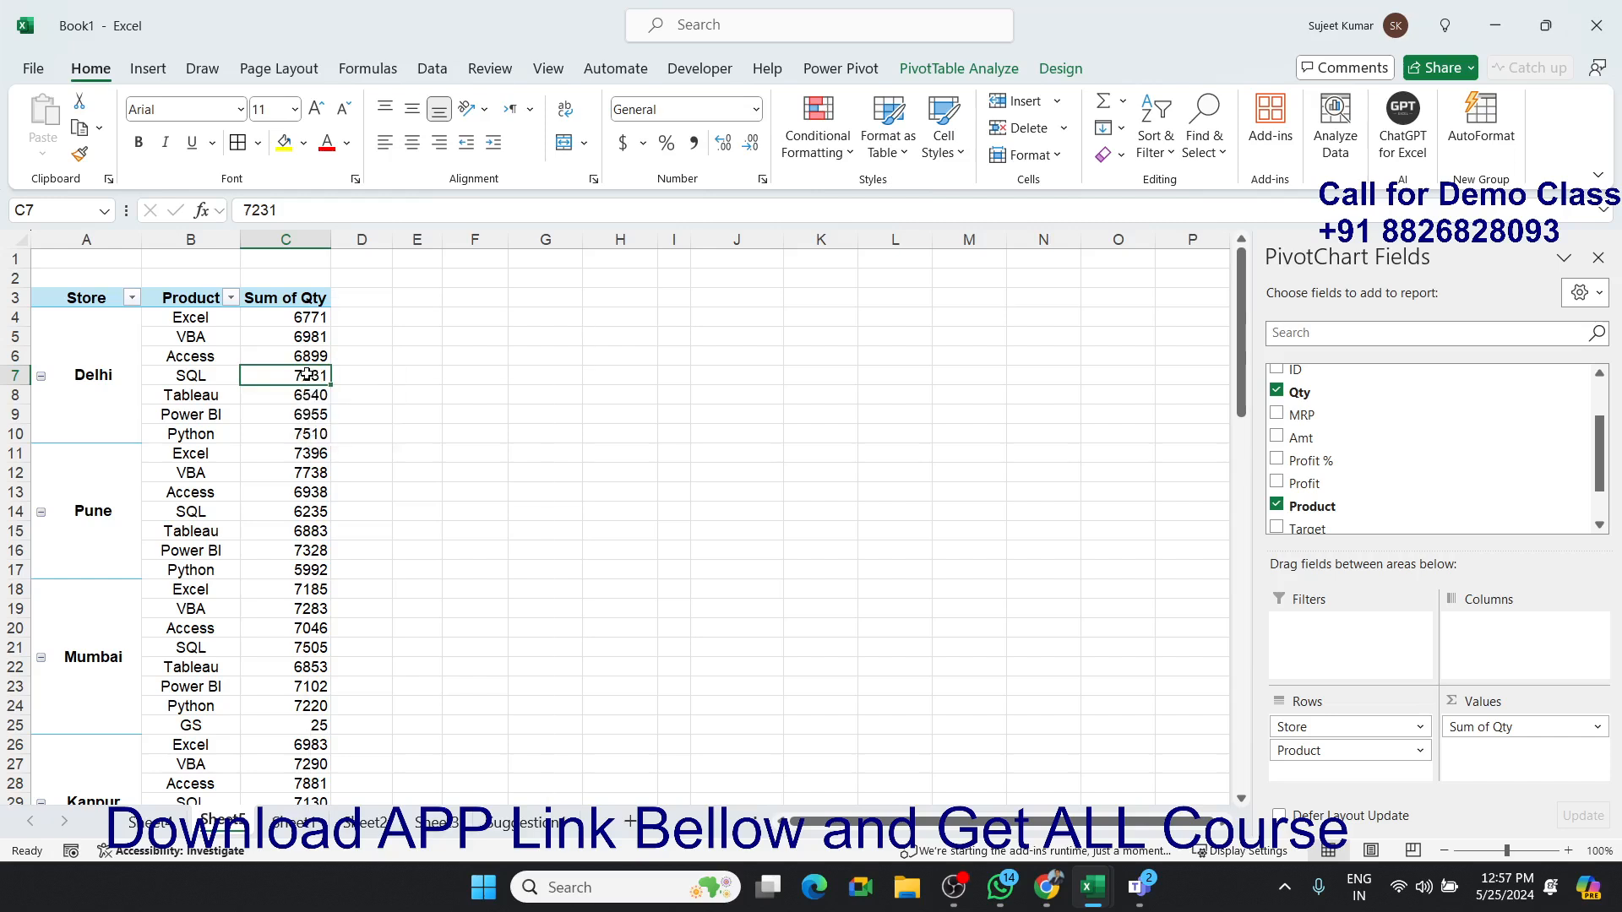
right_click(308, 374)
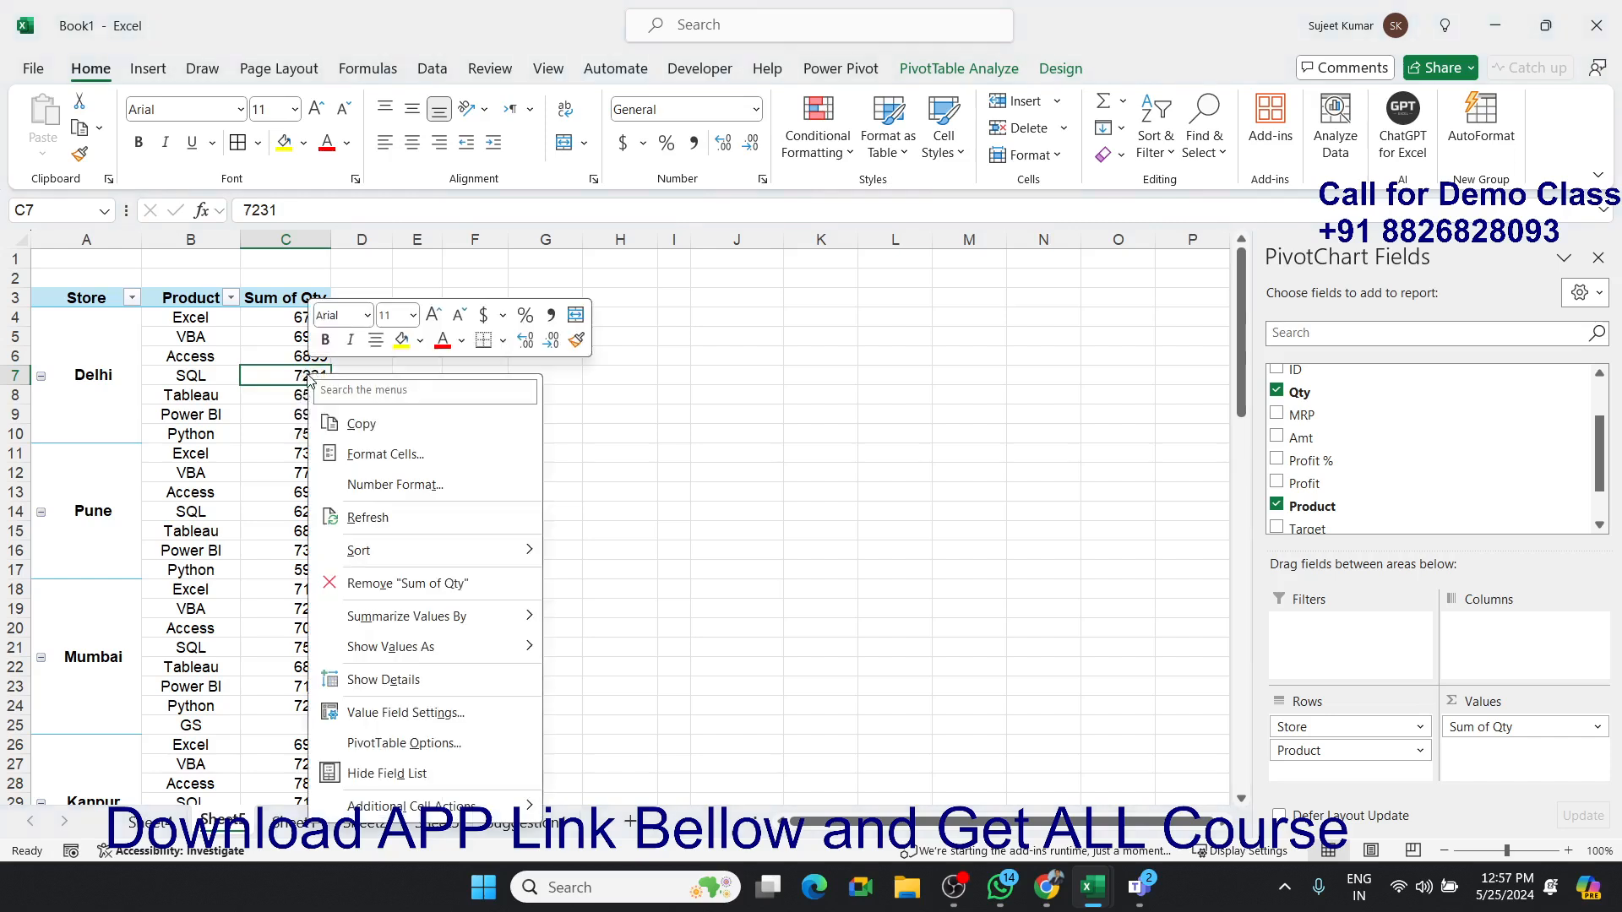
click(481, 742)
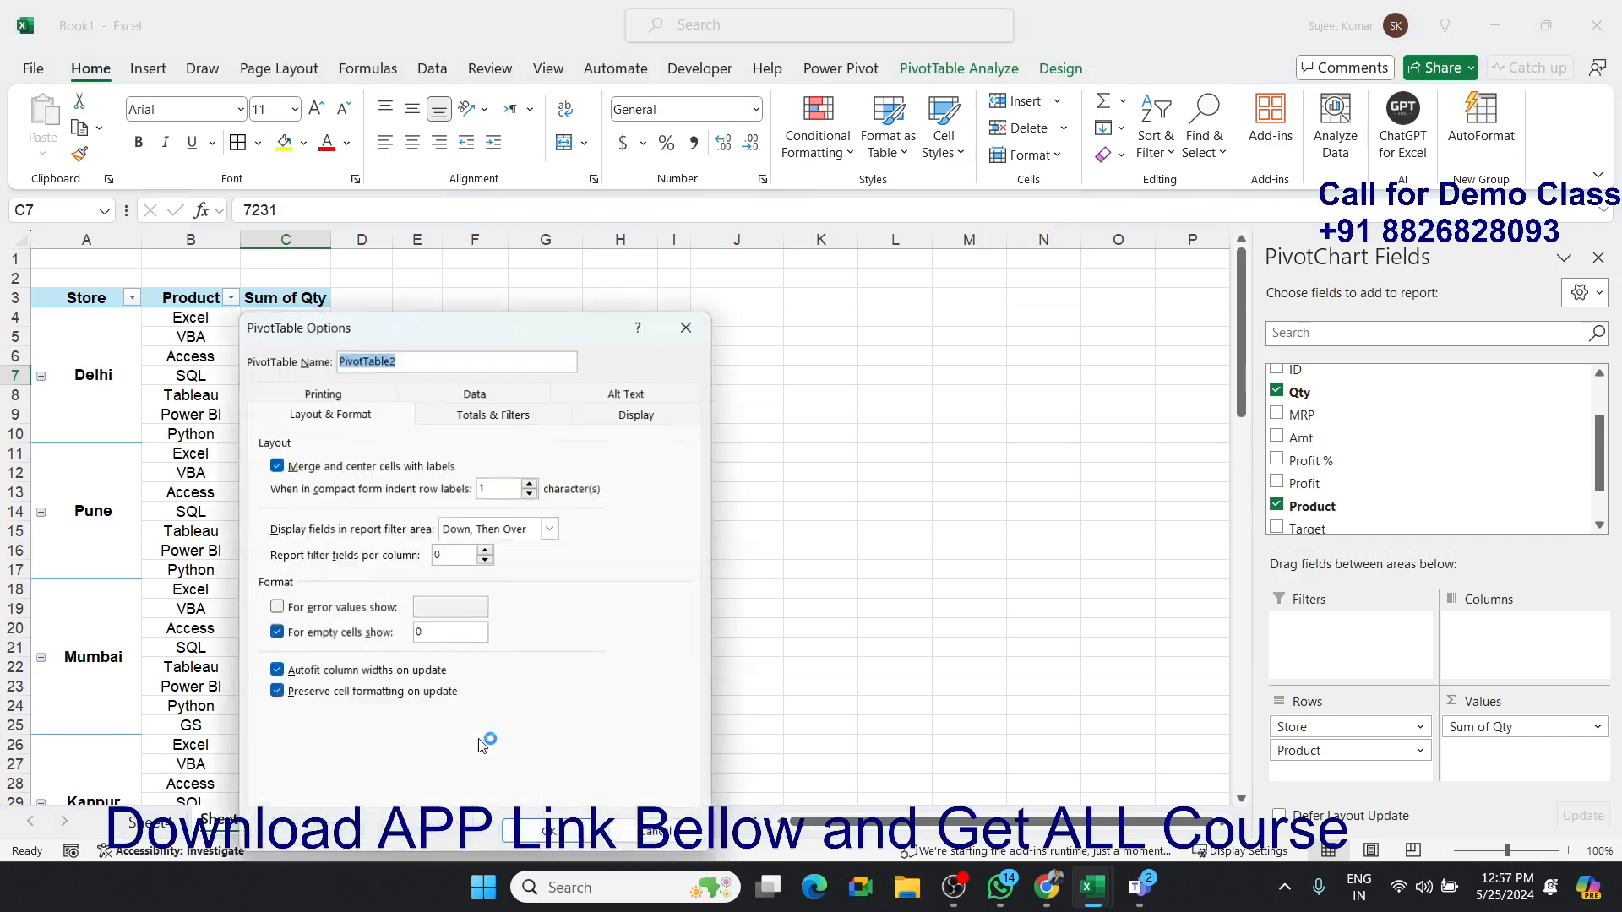
click(530, 402)
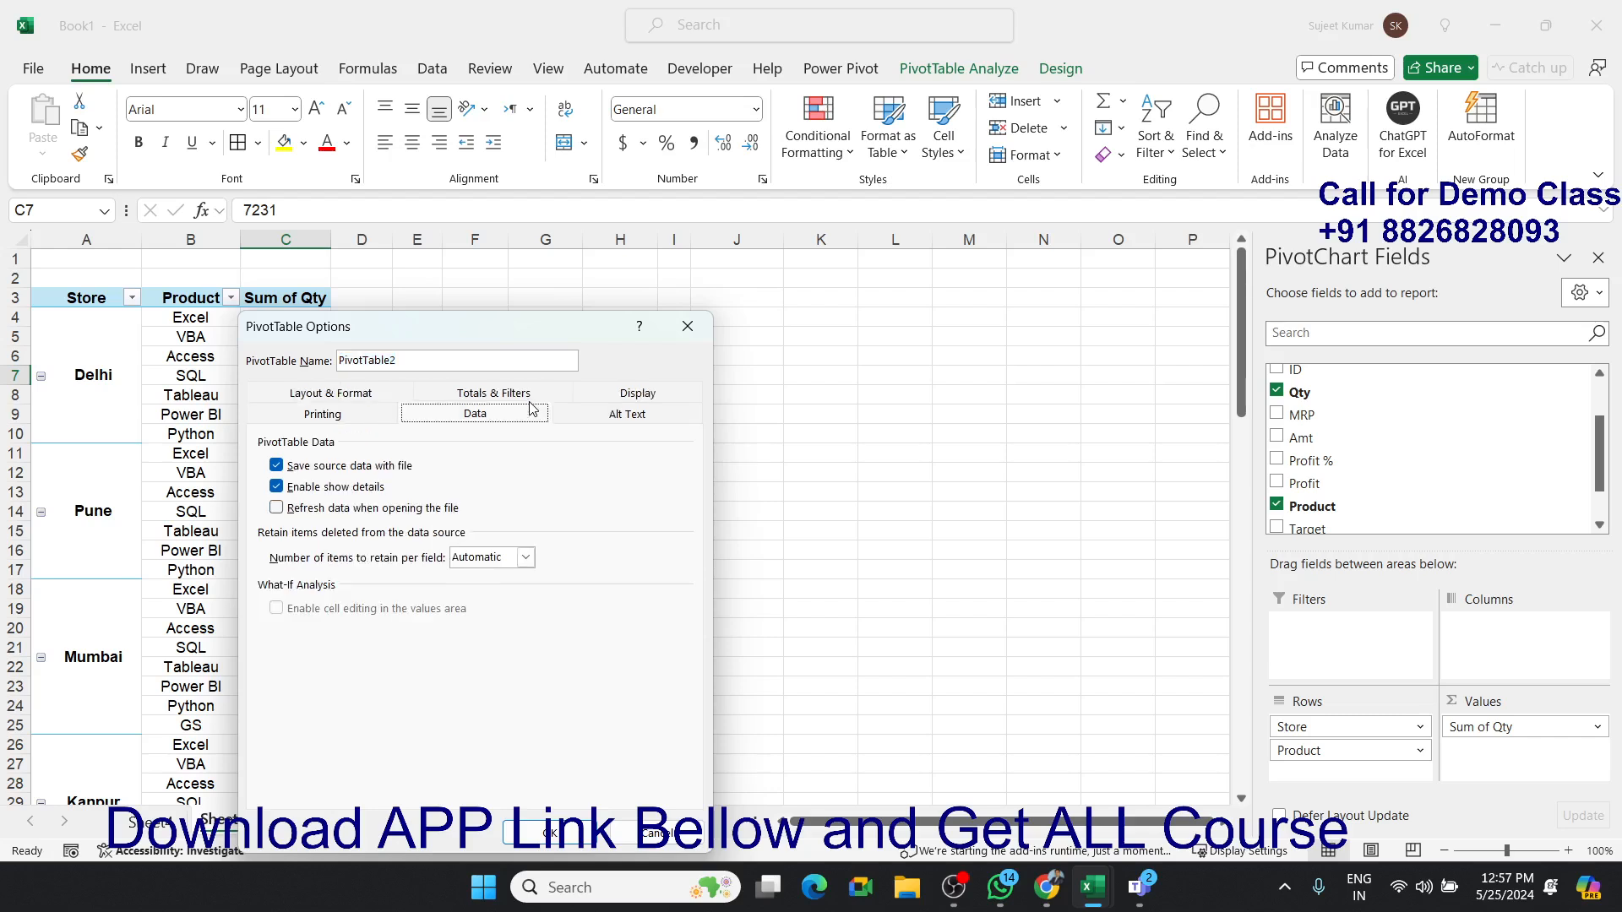
click(349, 489)
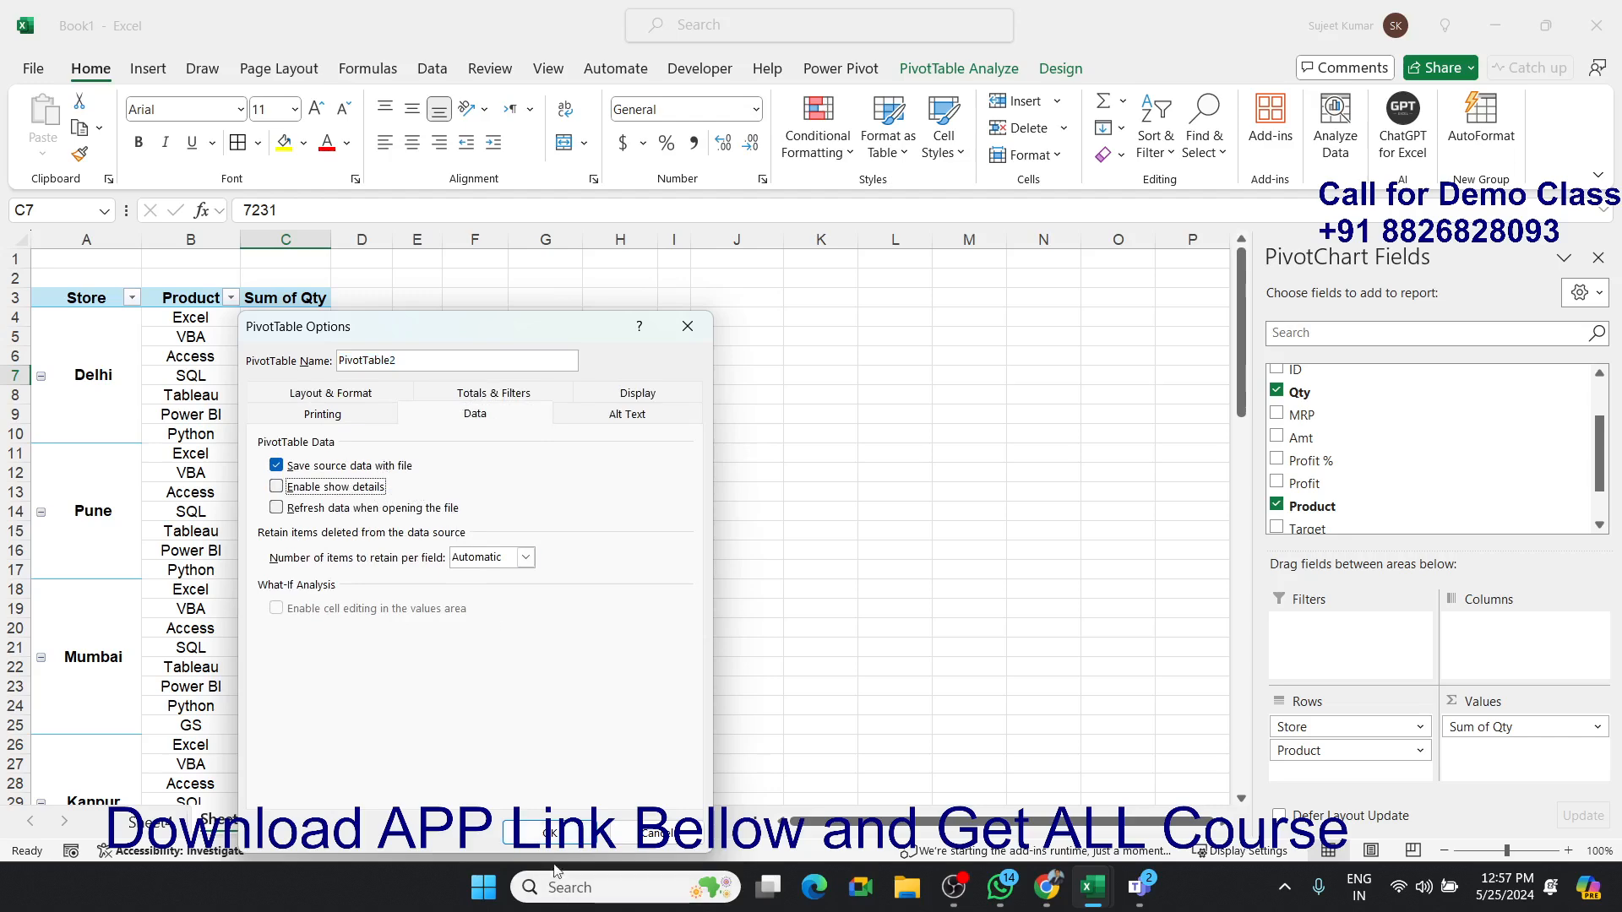
click(541, 834)
click(463, 630)
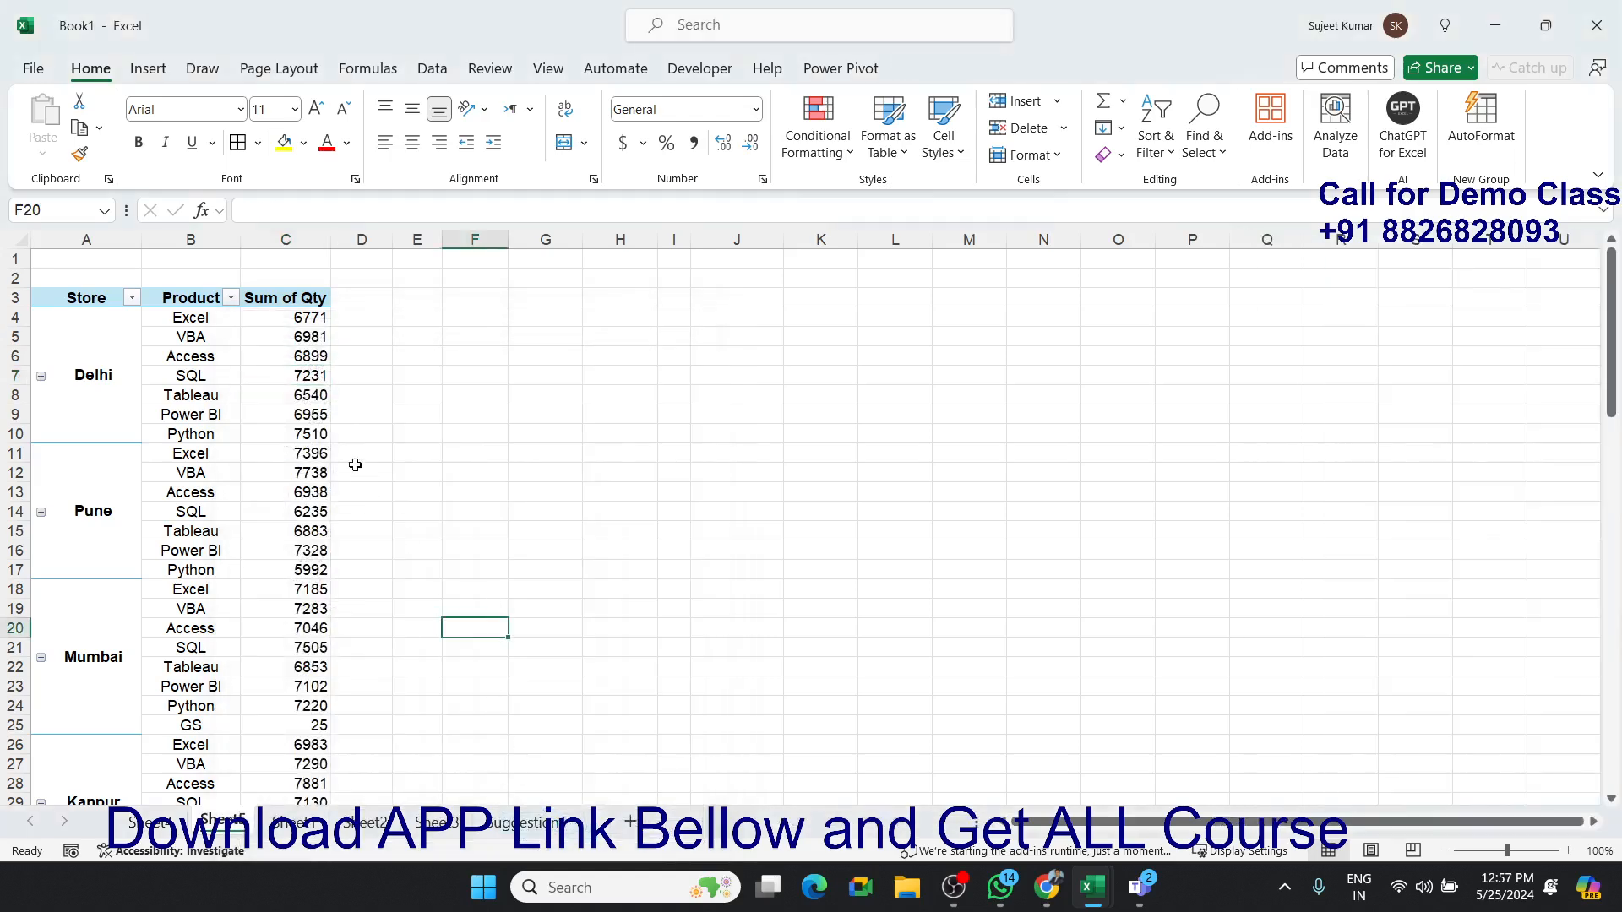
Try to clear Mumbai's Python quantity value in the PivotTable.
click(315, 422)
key(ctrl+Down)
scroll(312, 427, up, 16)
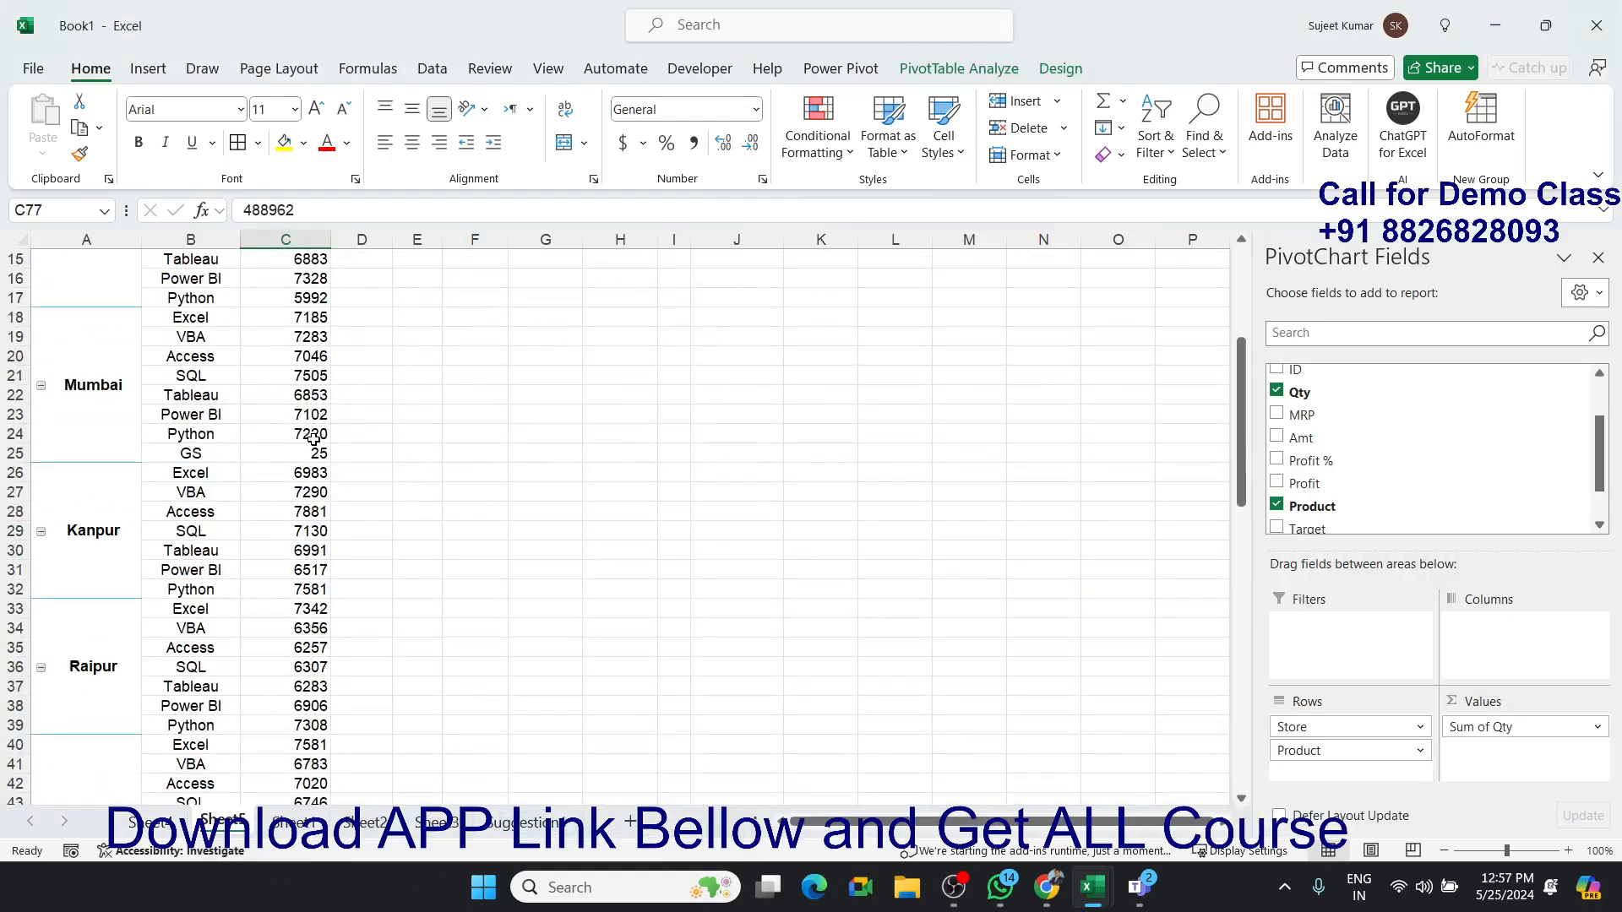
click(309, 428)
key(Delete)
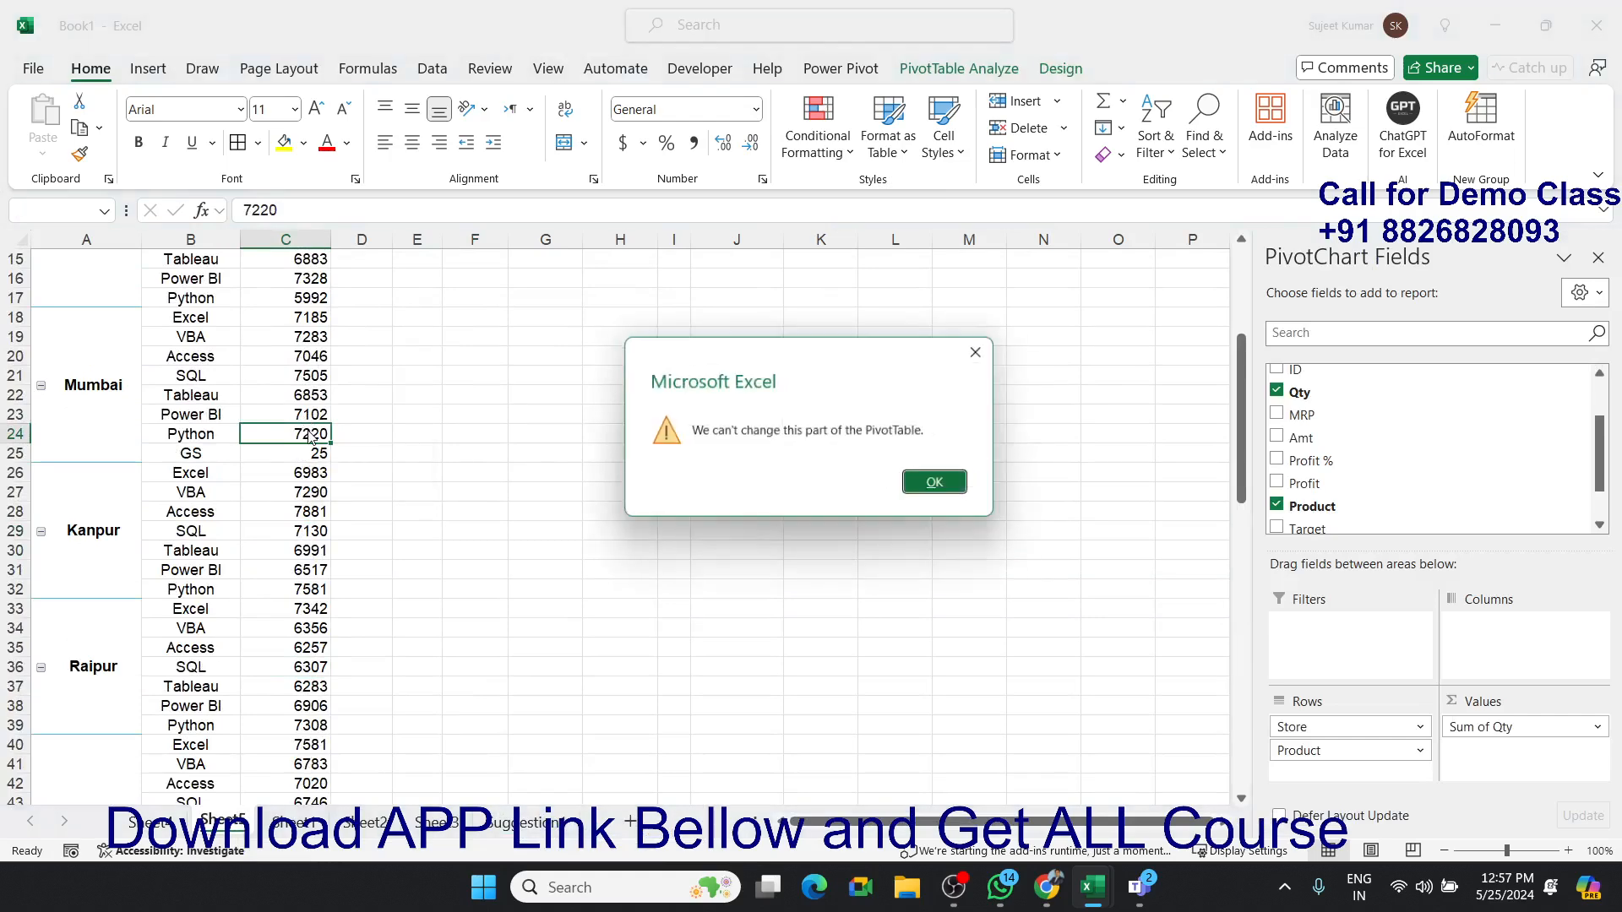
click(940, 487)
scroll(507, 491, up, 5)
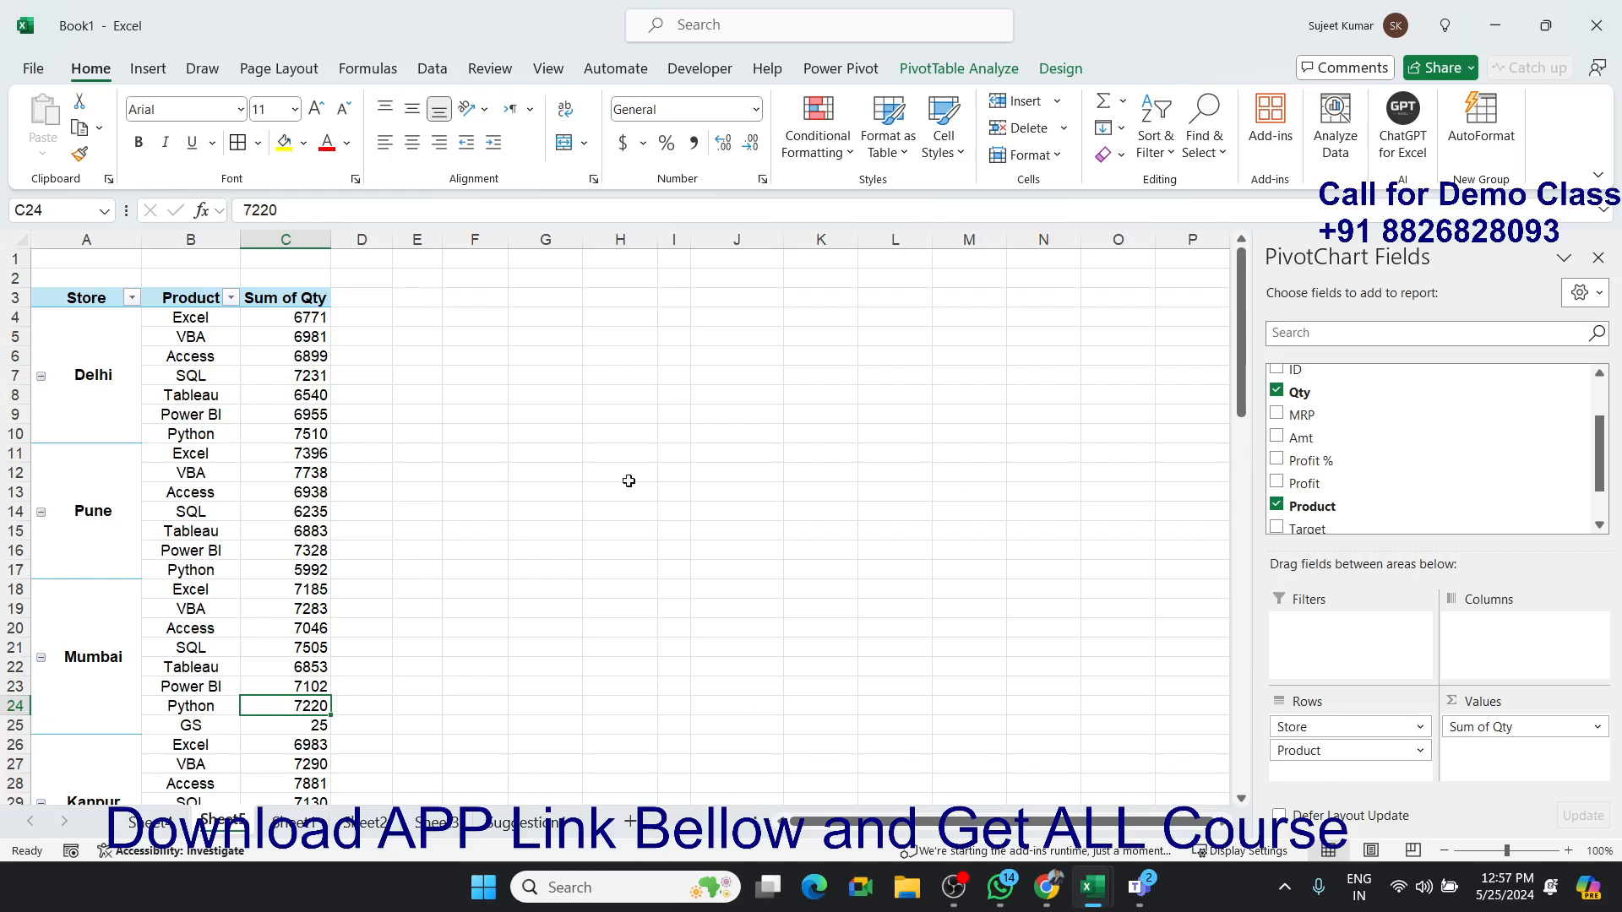
Add the Amt field to the PivotTable's values below Qty and open its value field settings.
drag(330, 337, 329, 454)
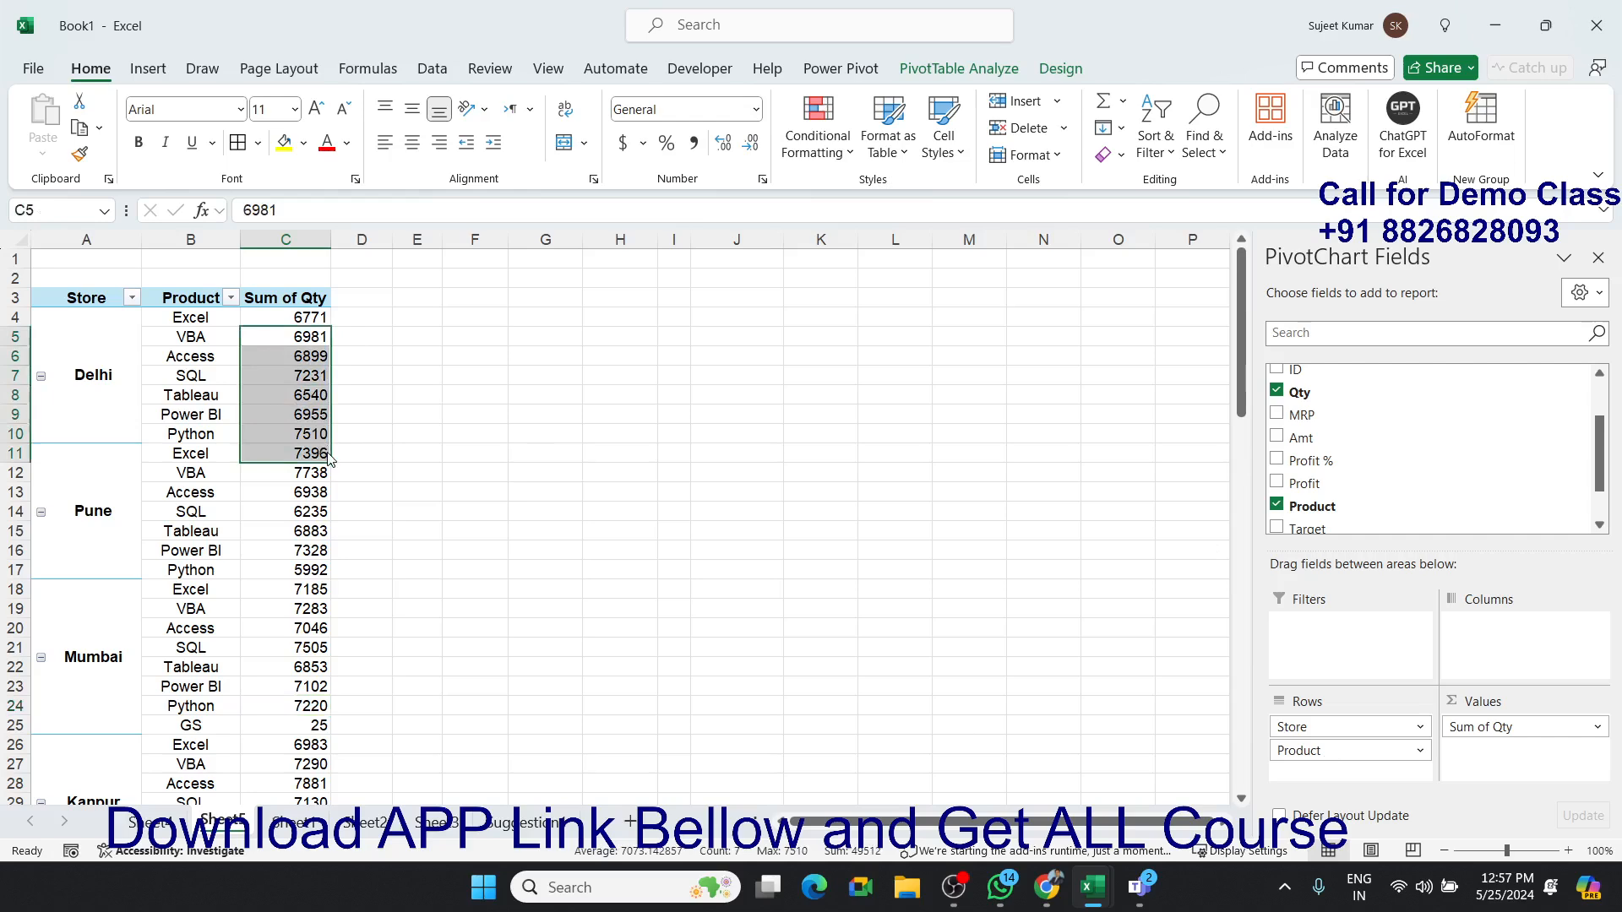
drag(1351, 437, 1489, 745)
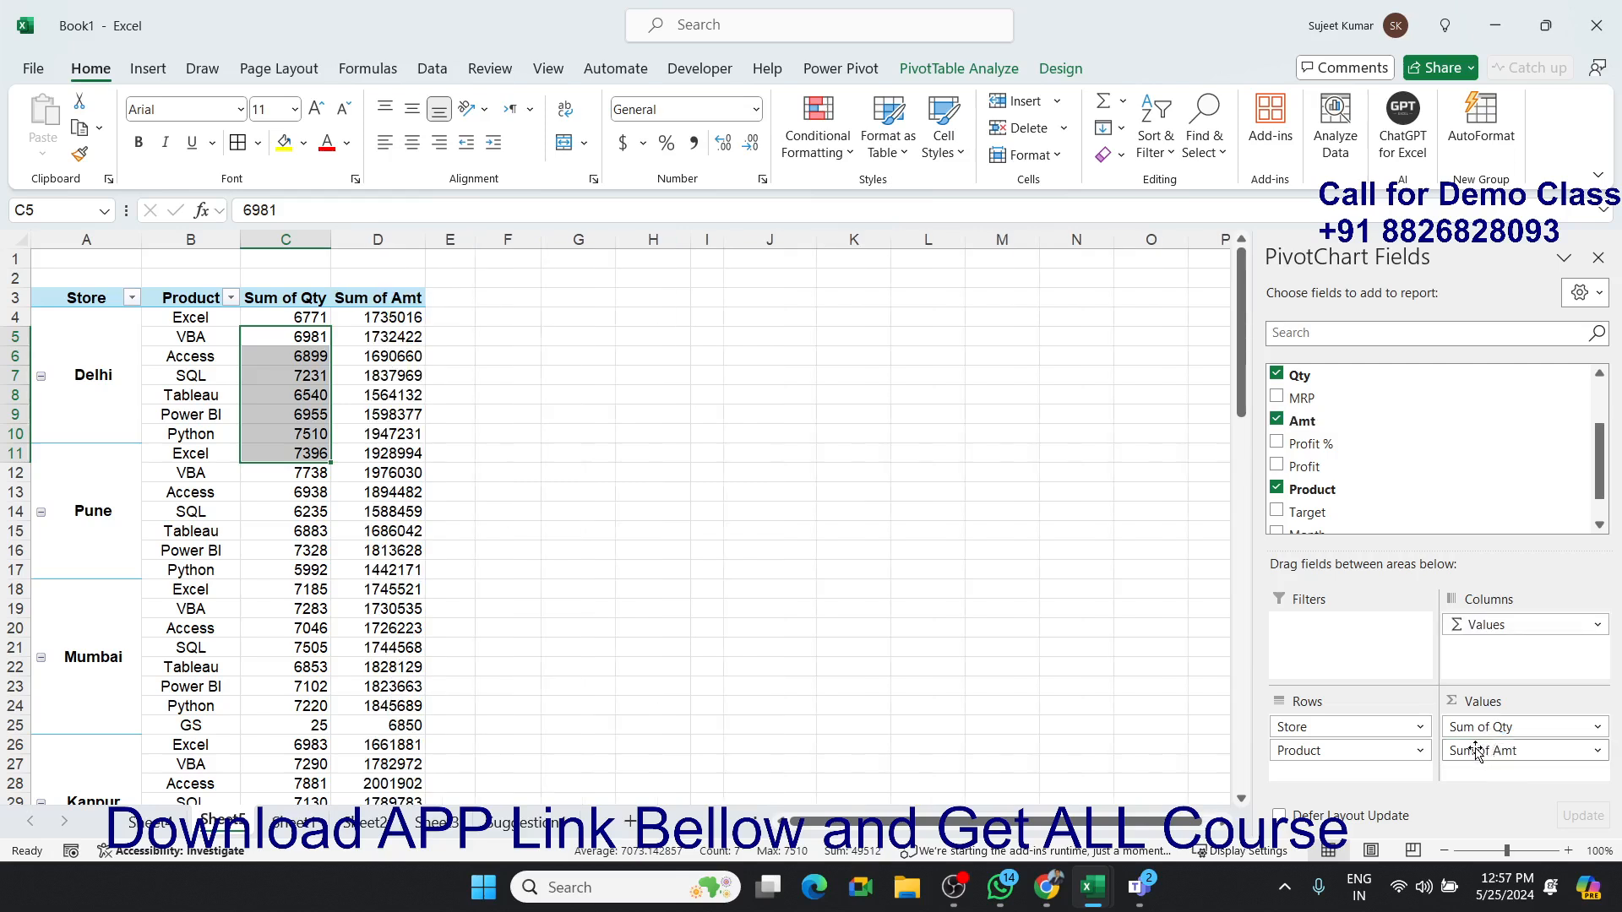
click(1576, 751)
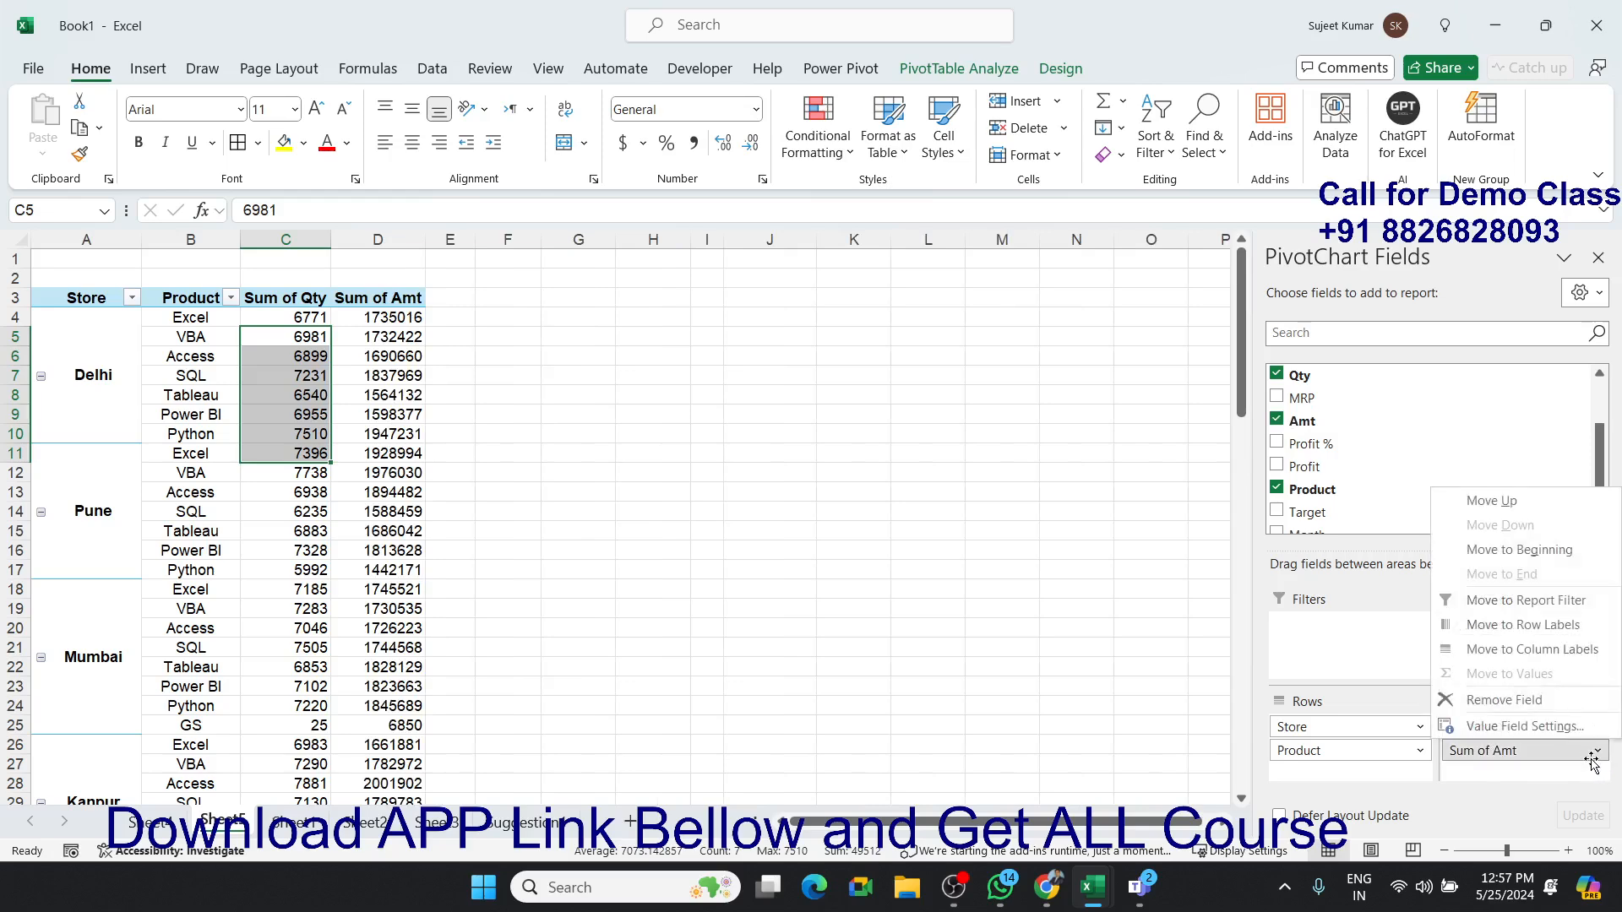
click(1554, 727)
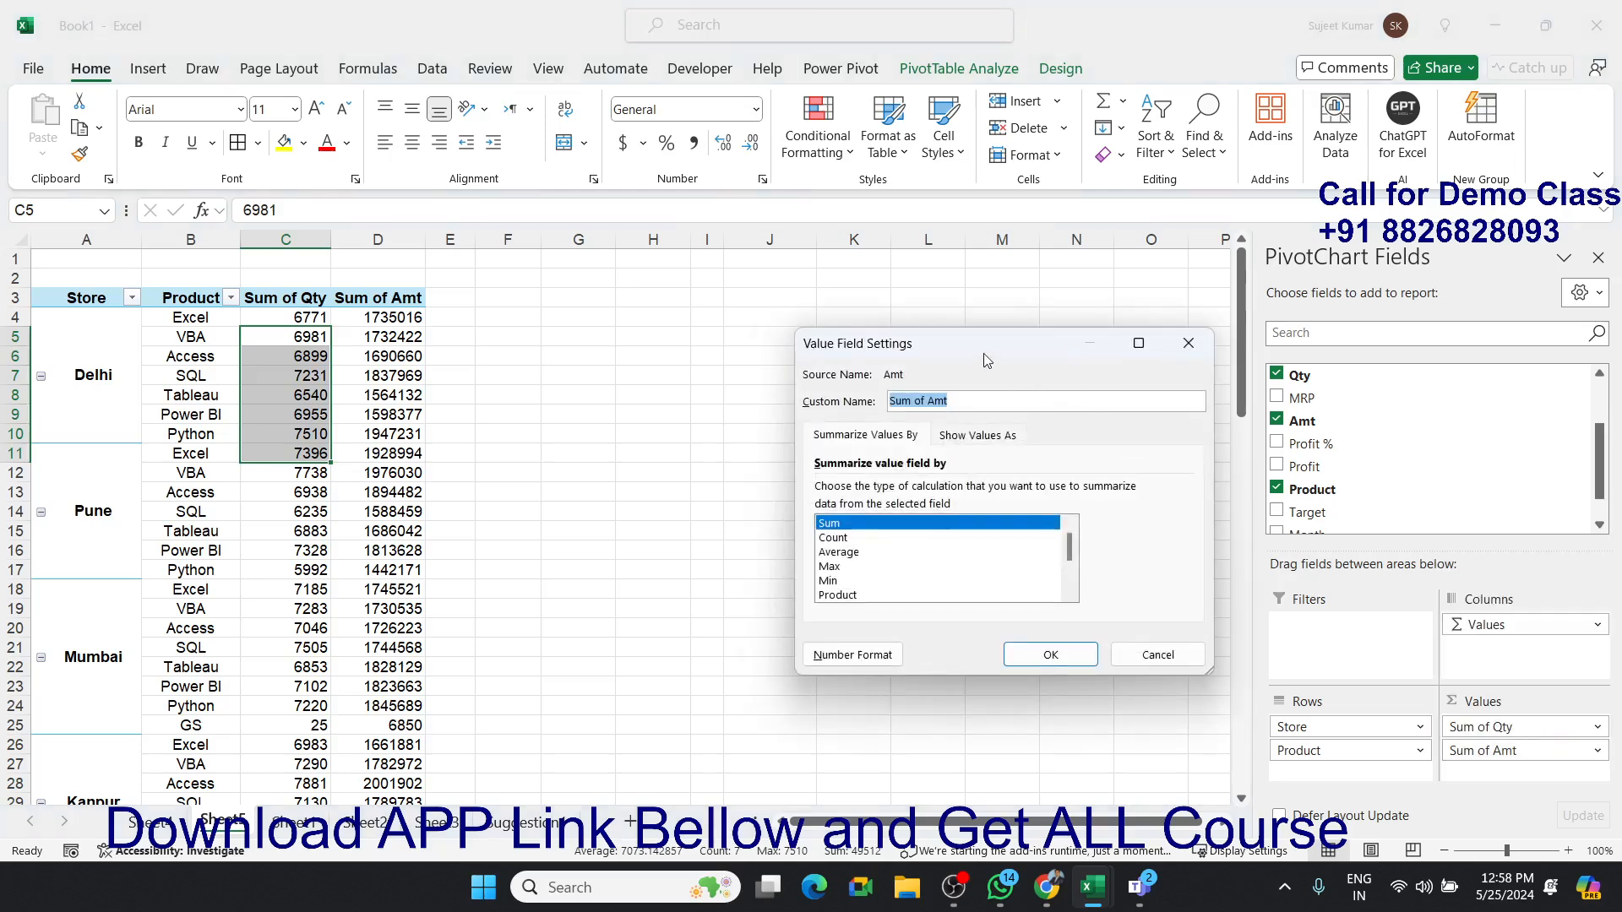
drag(987, 359, 716, 278)
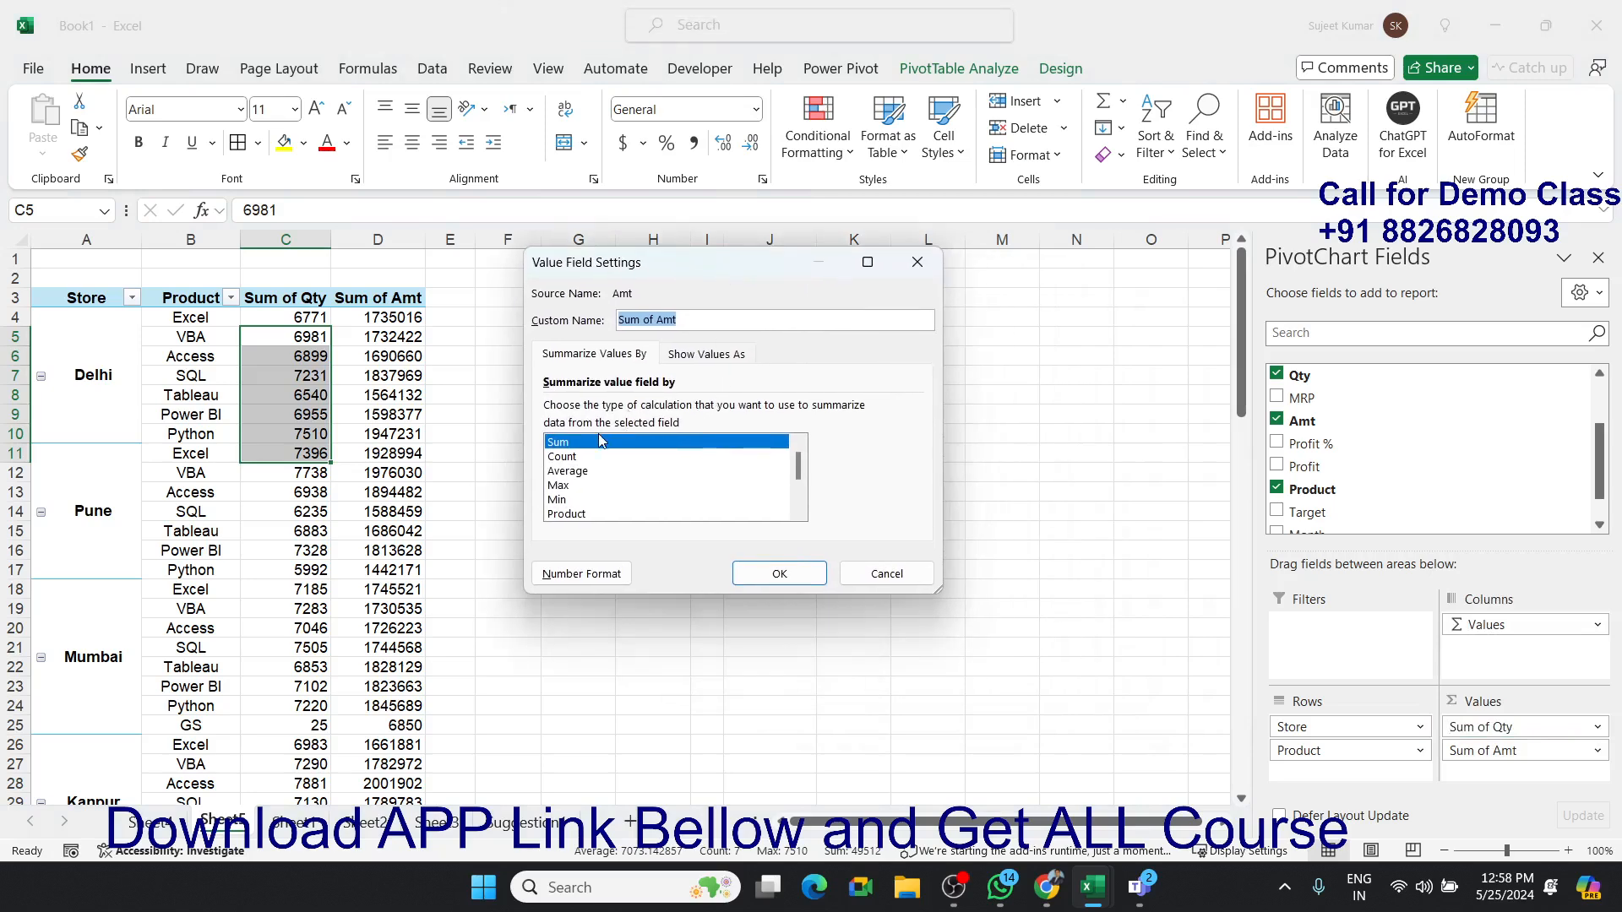
Look through the summary functions available for Amt, trying Count, Average, Max, Min and Product.
click(577, 457)
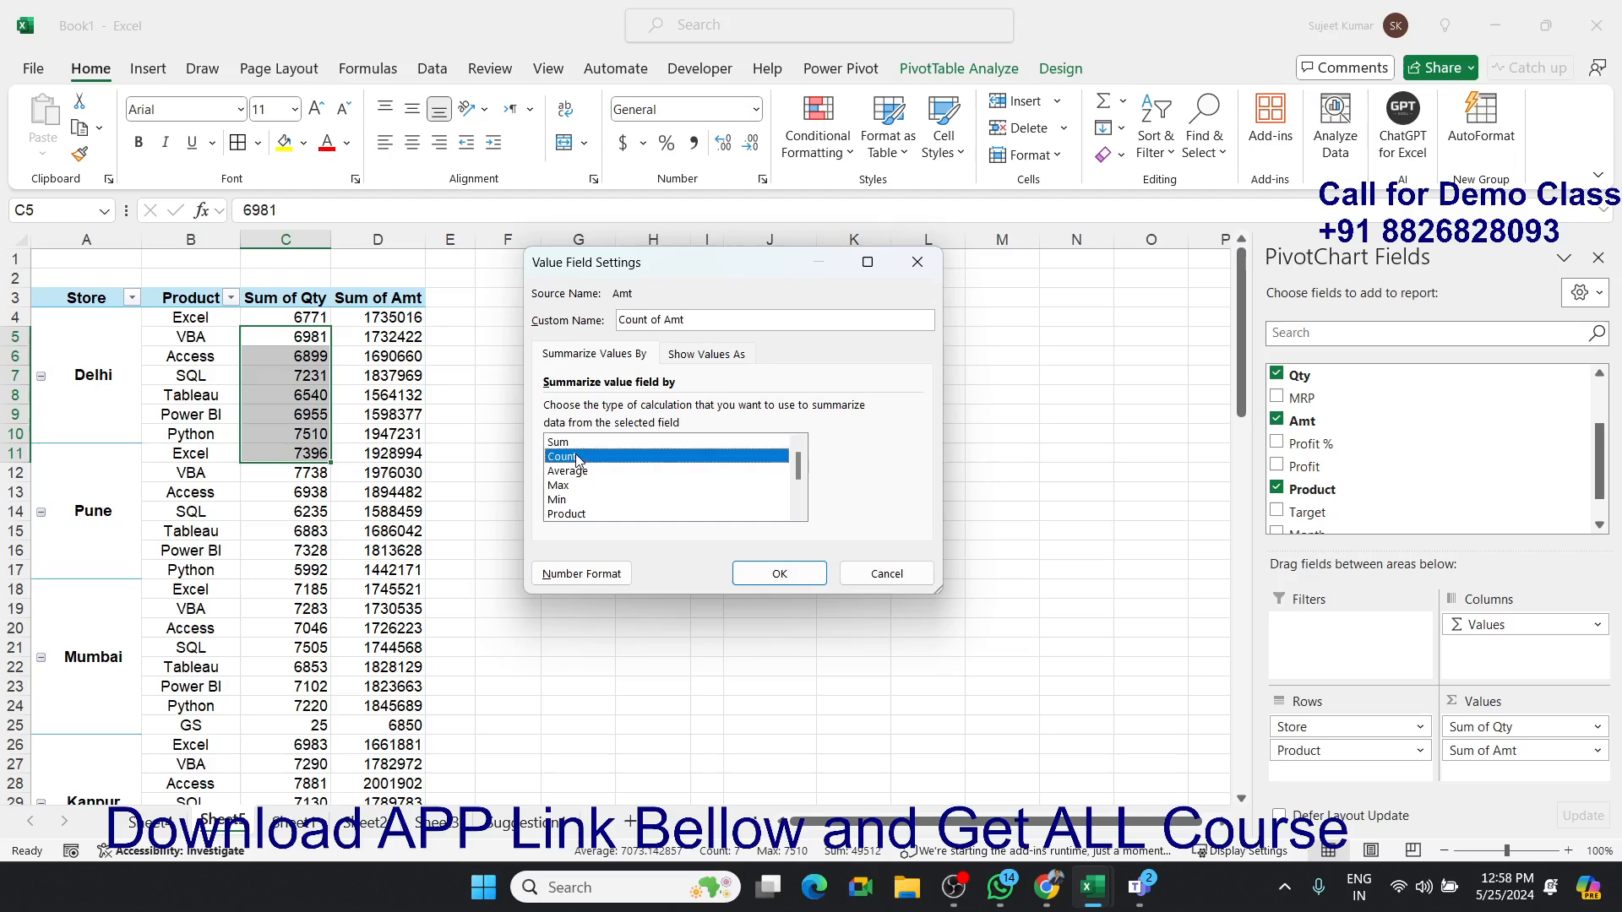
click(571, 472)
click(563, 485)
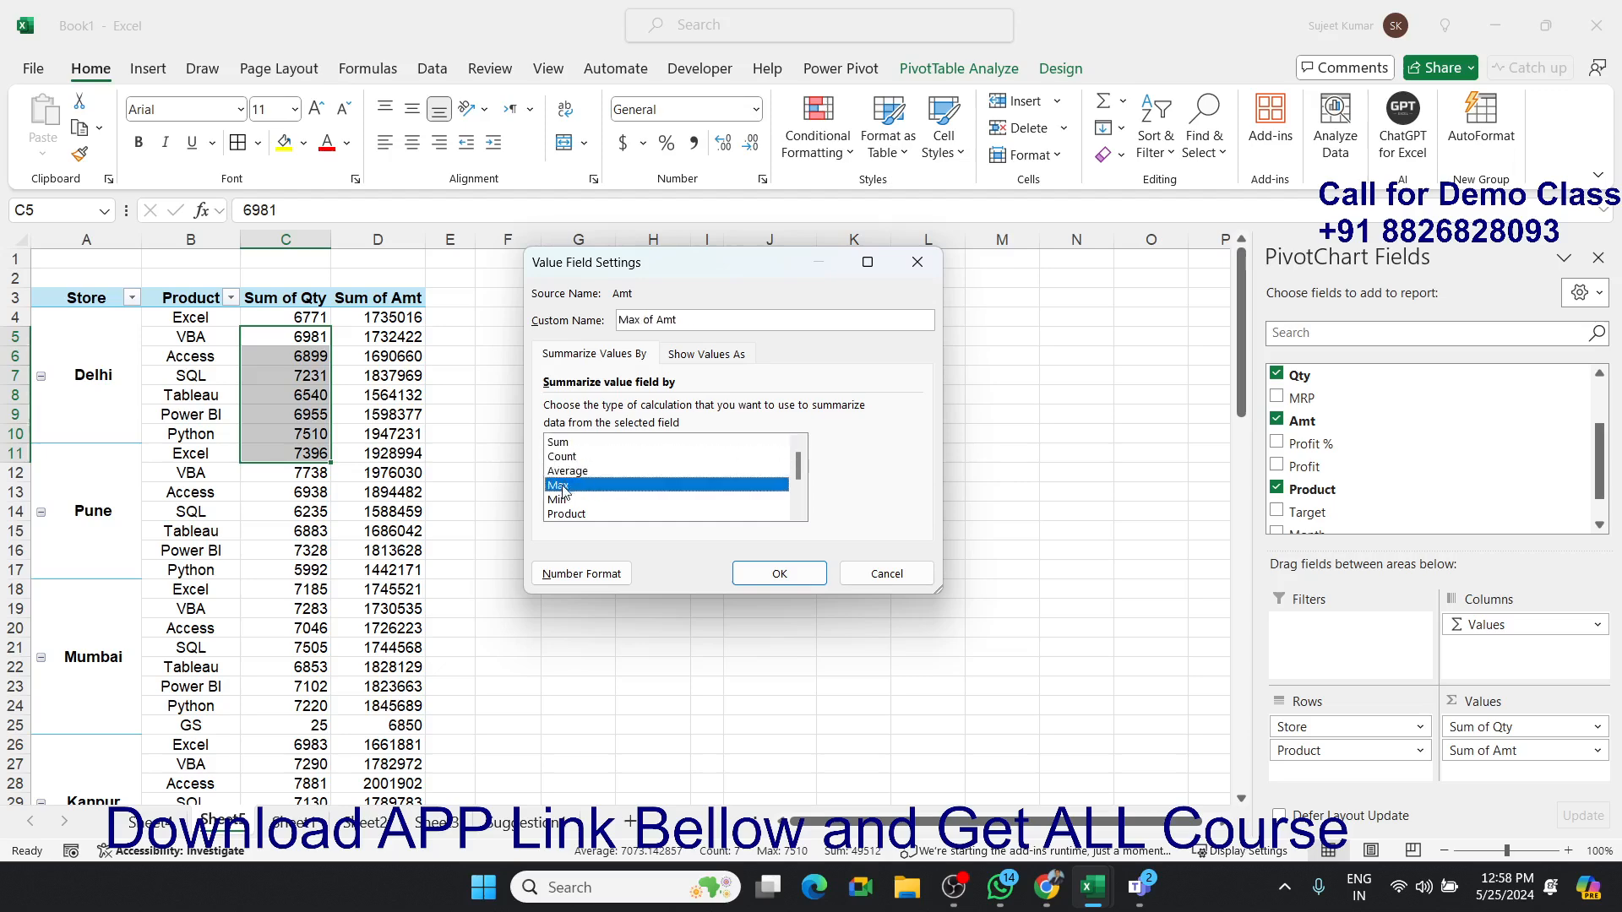
click(559, 499)
click(560, 513)
scroll(561, 517, down, 2)
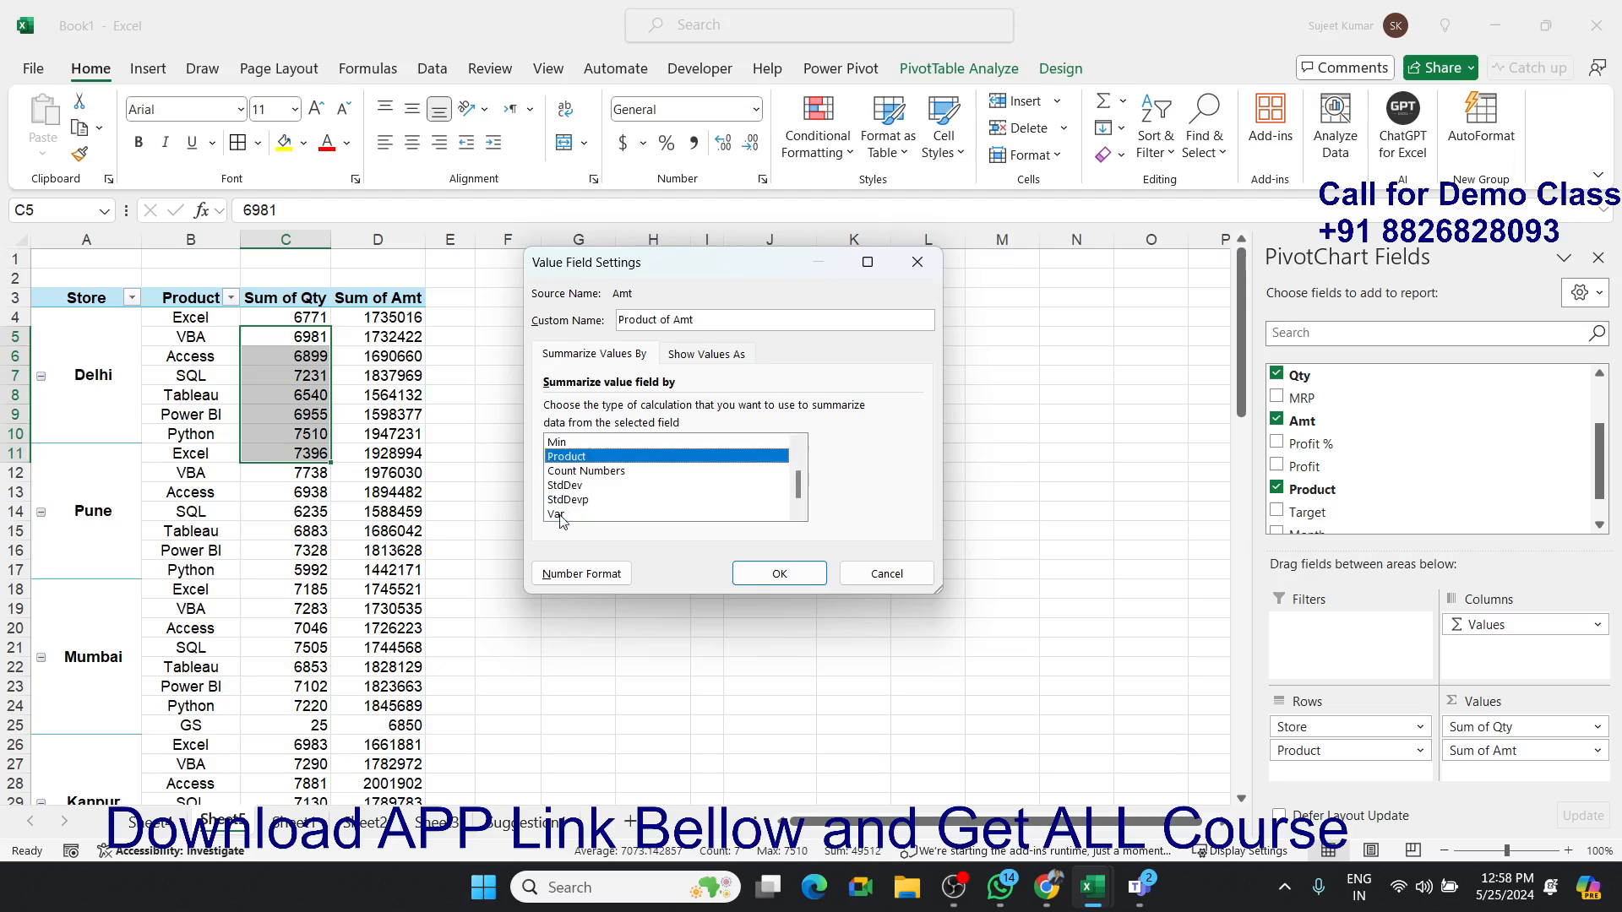
scroll(560, 519, up, 2)
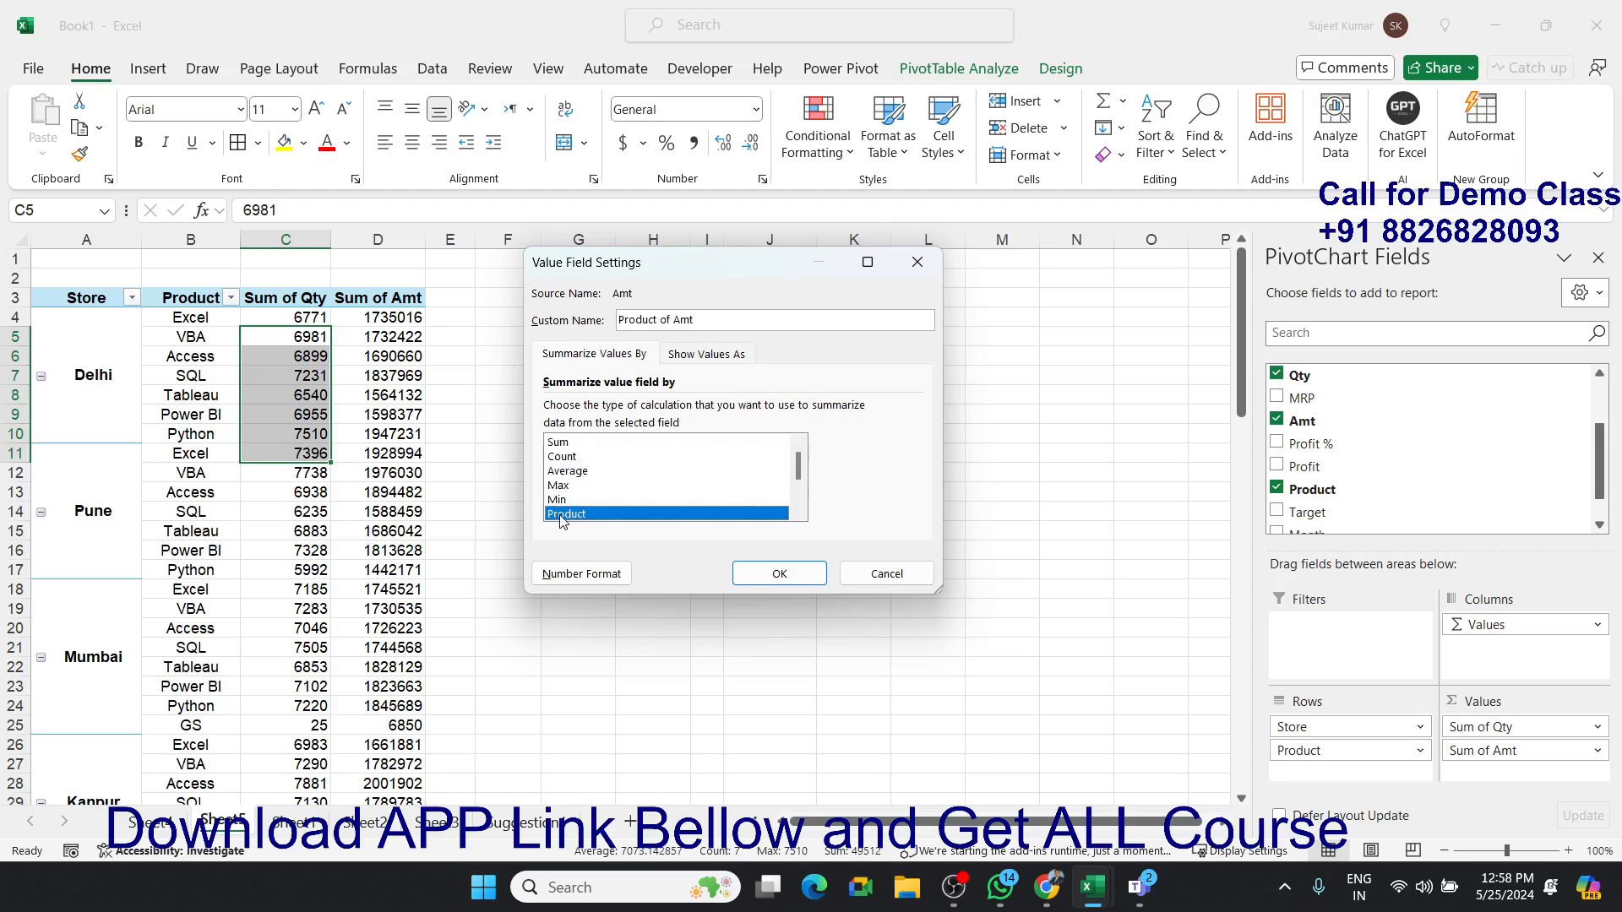
Summarize Amt by Average and format its values as Number with 0 decimal places.
click(578, 472)
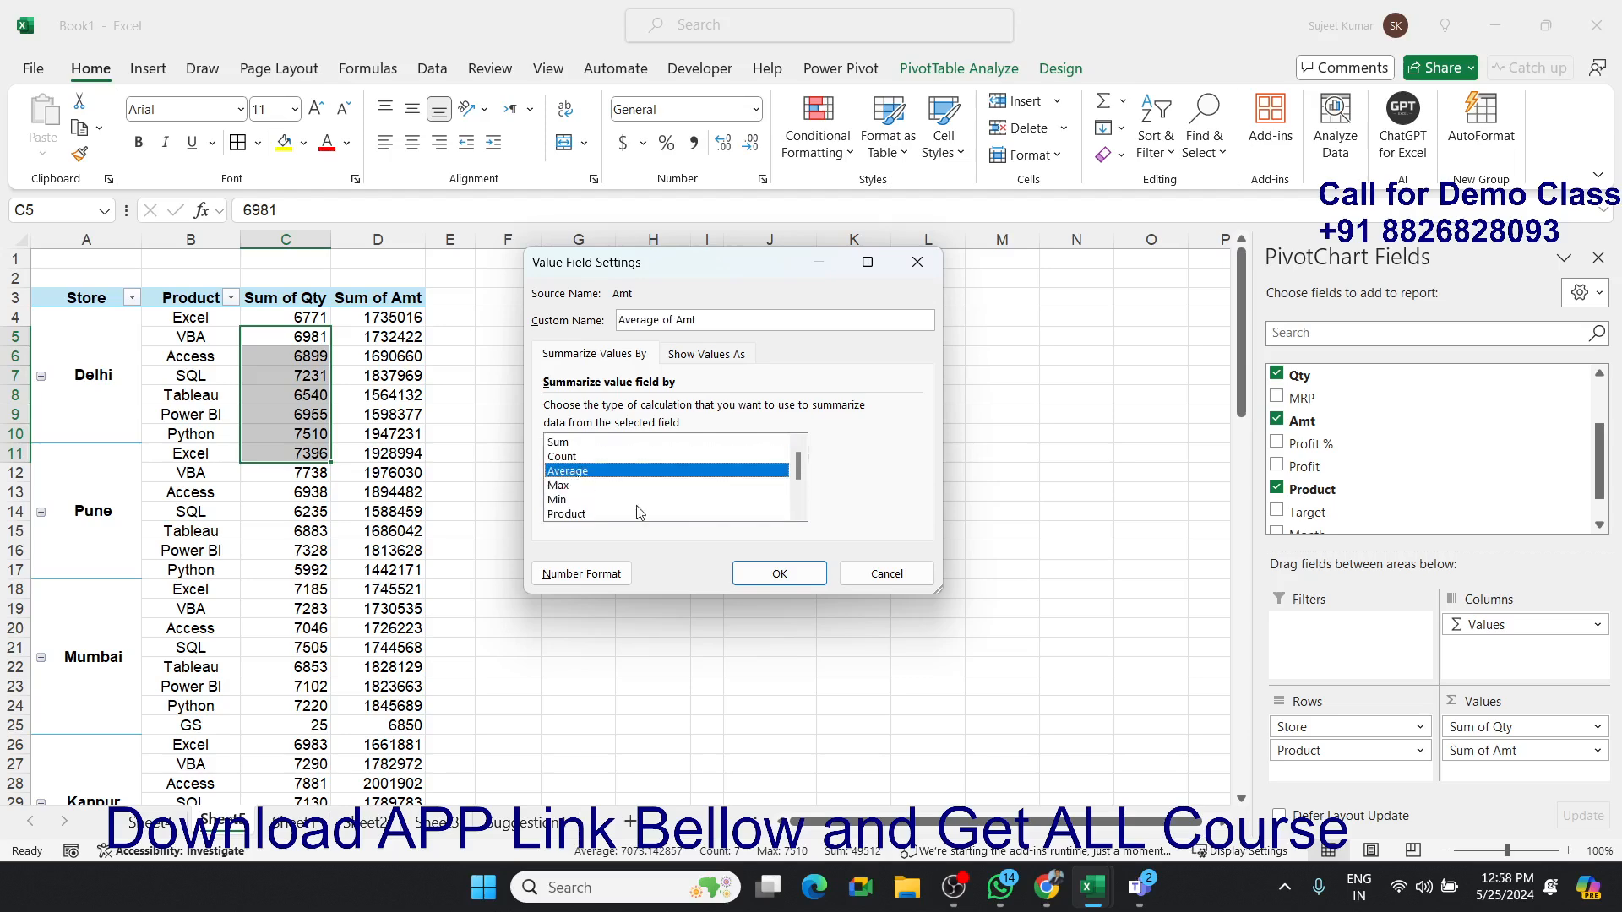
click(600, 586)
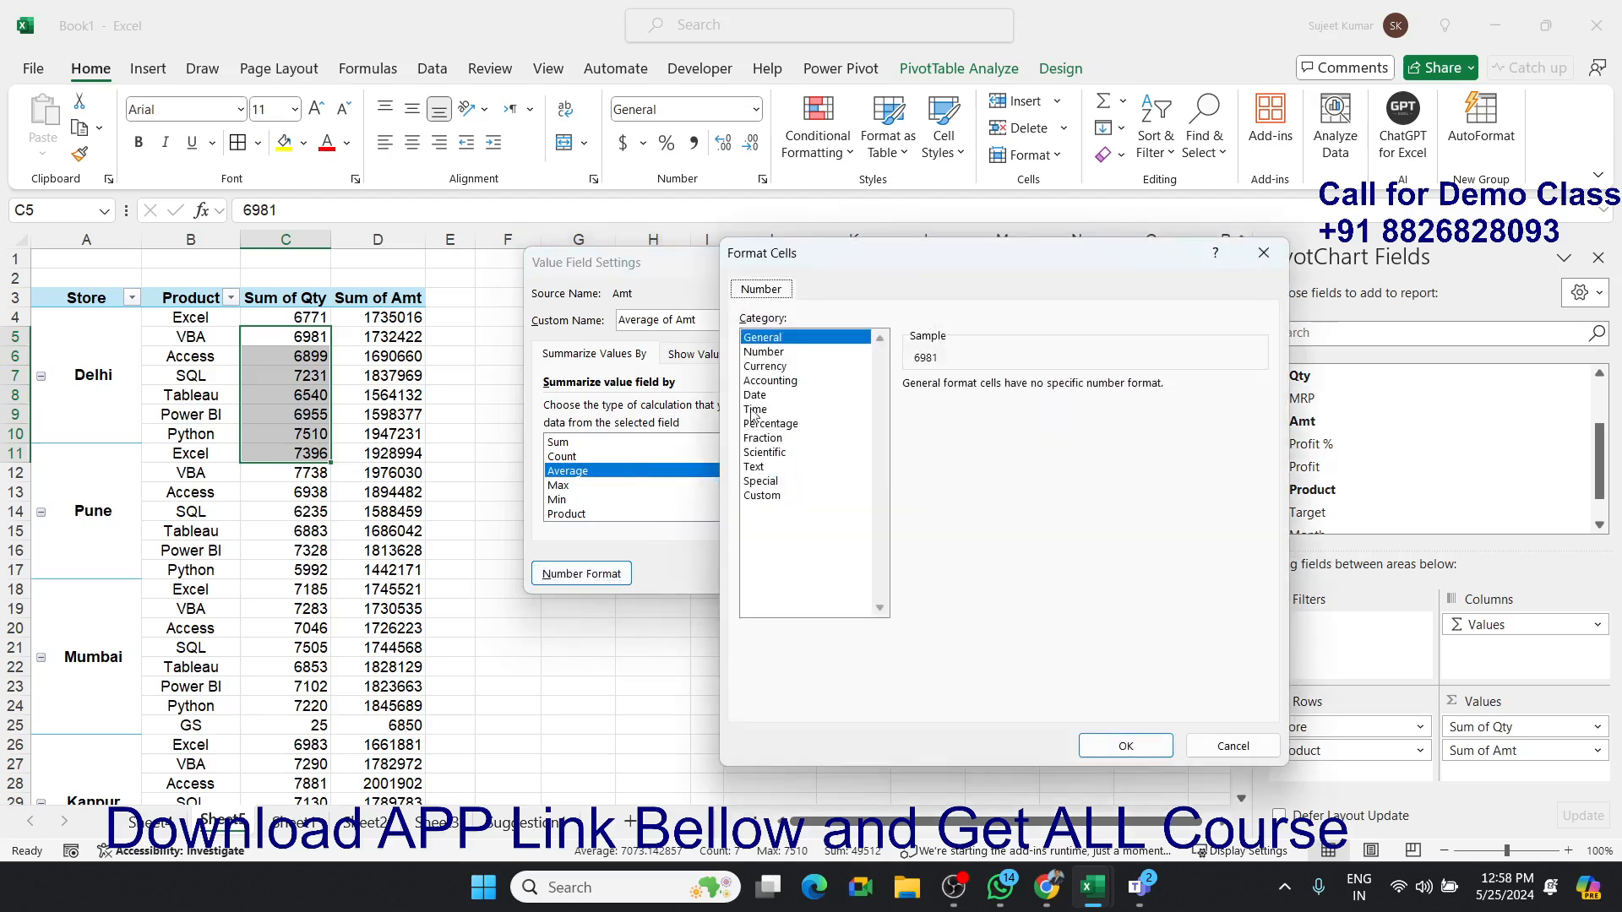
click(762, 352)
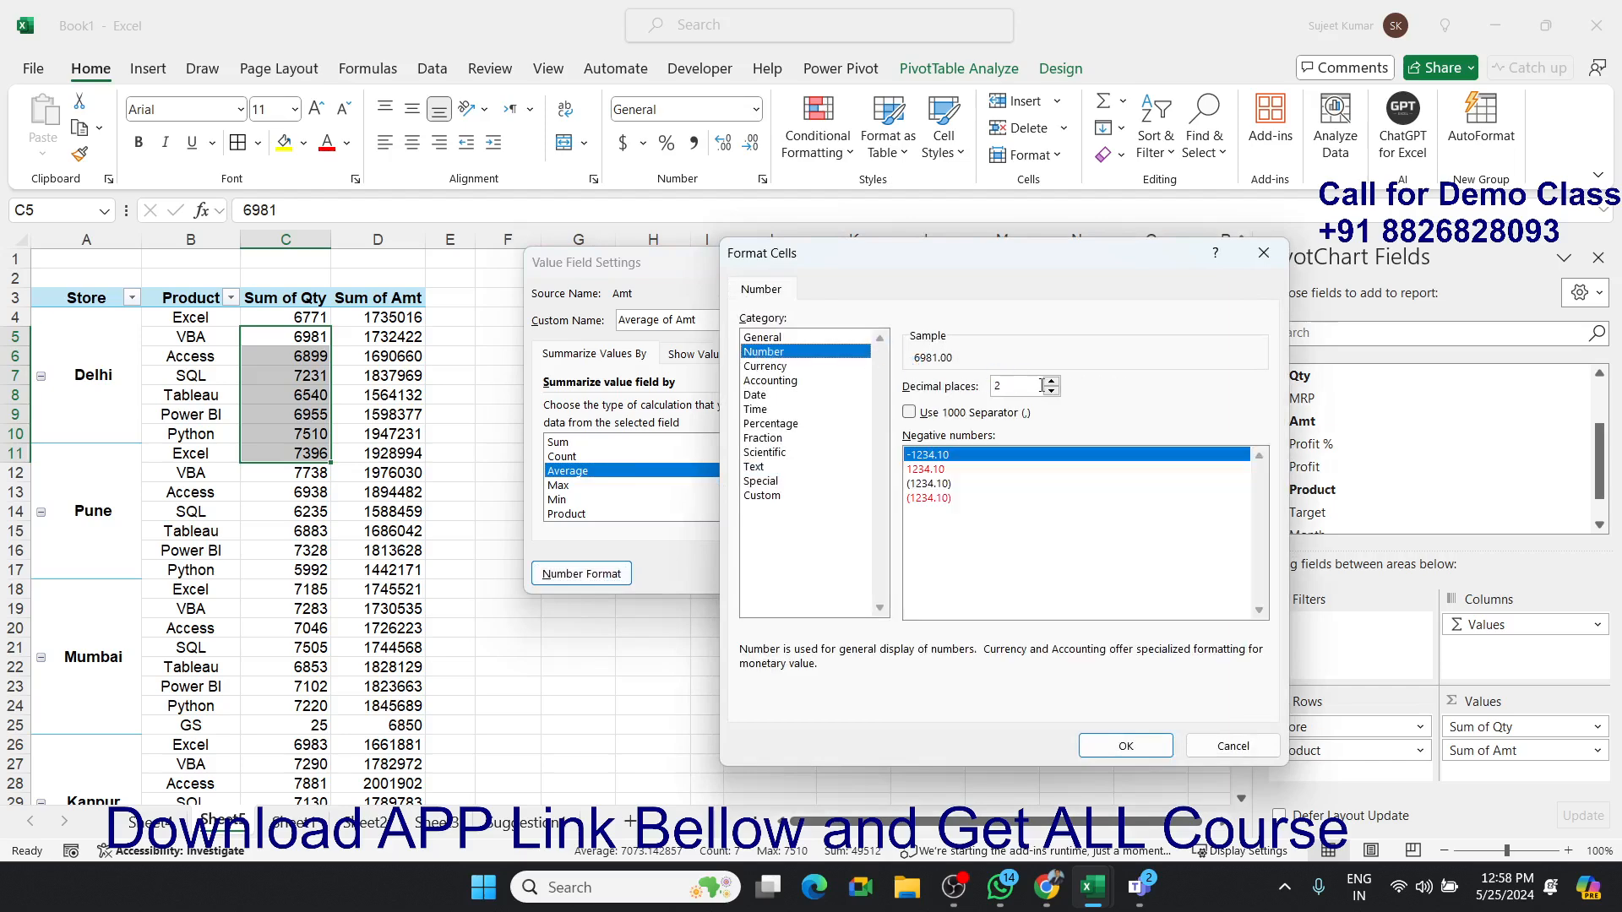
text(0)
click(1127, 747)
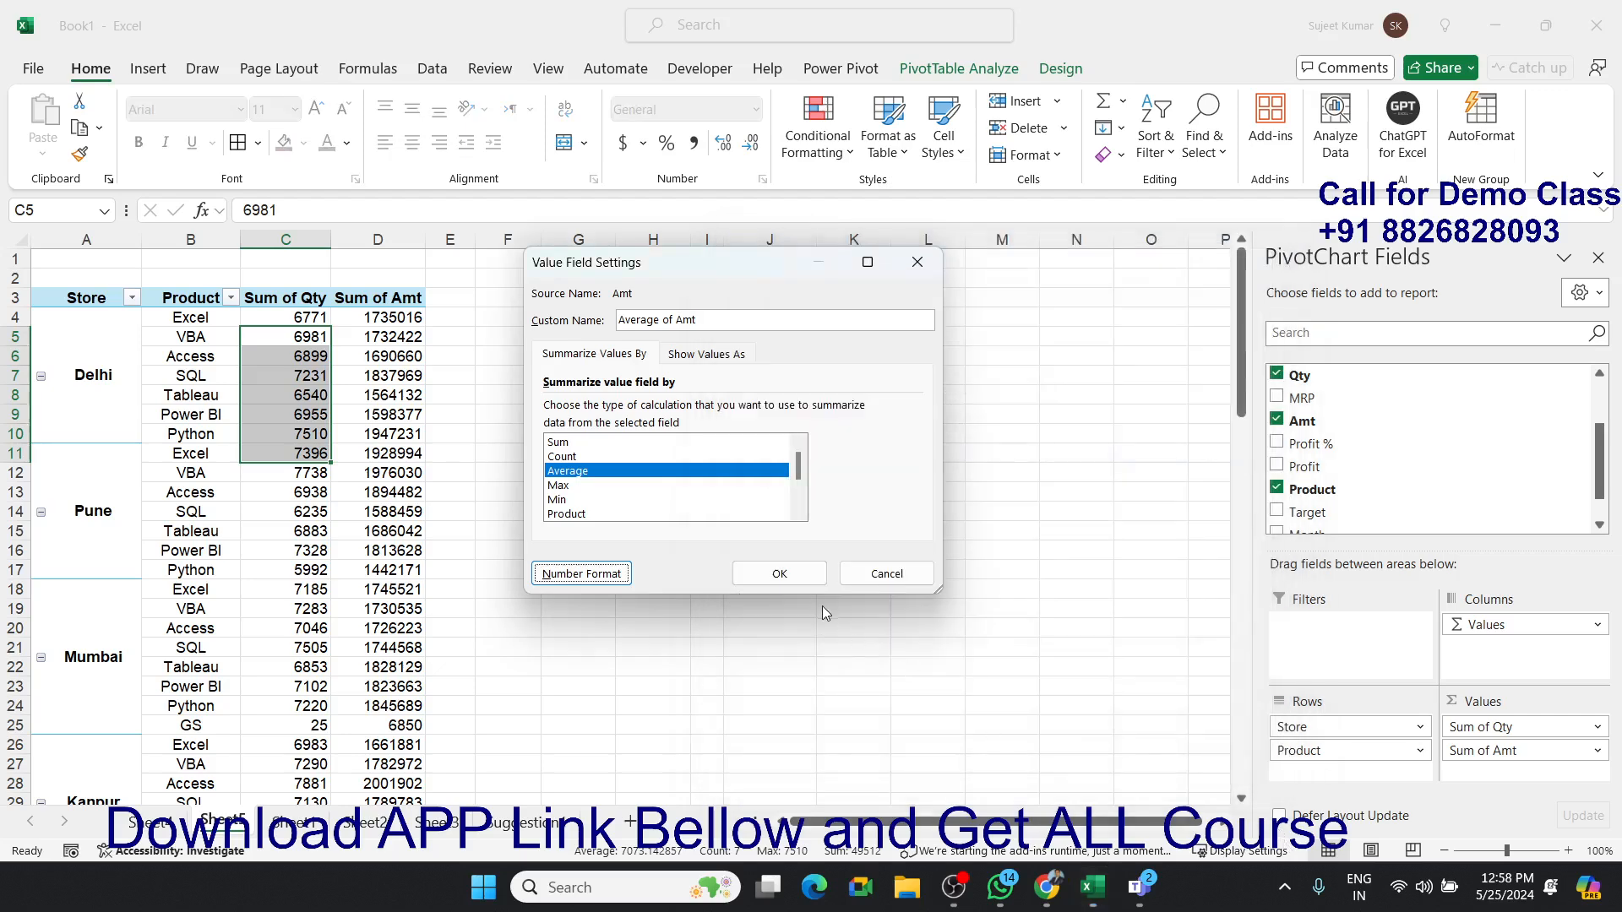
click(779, 574)
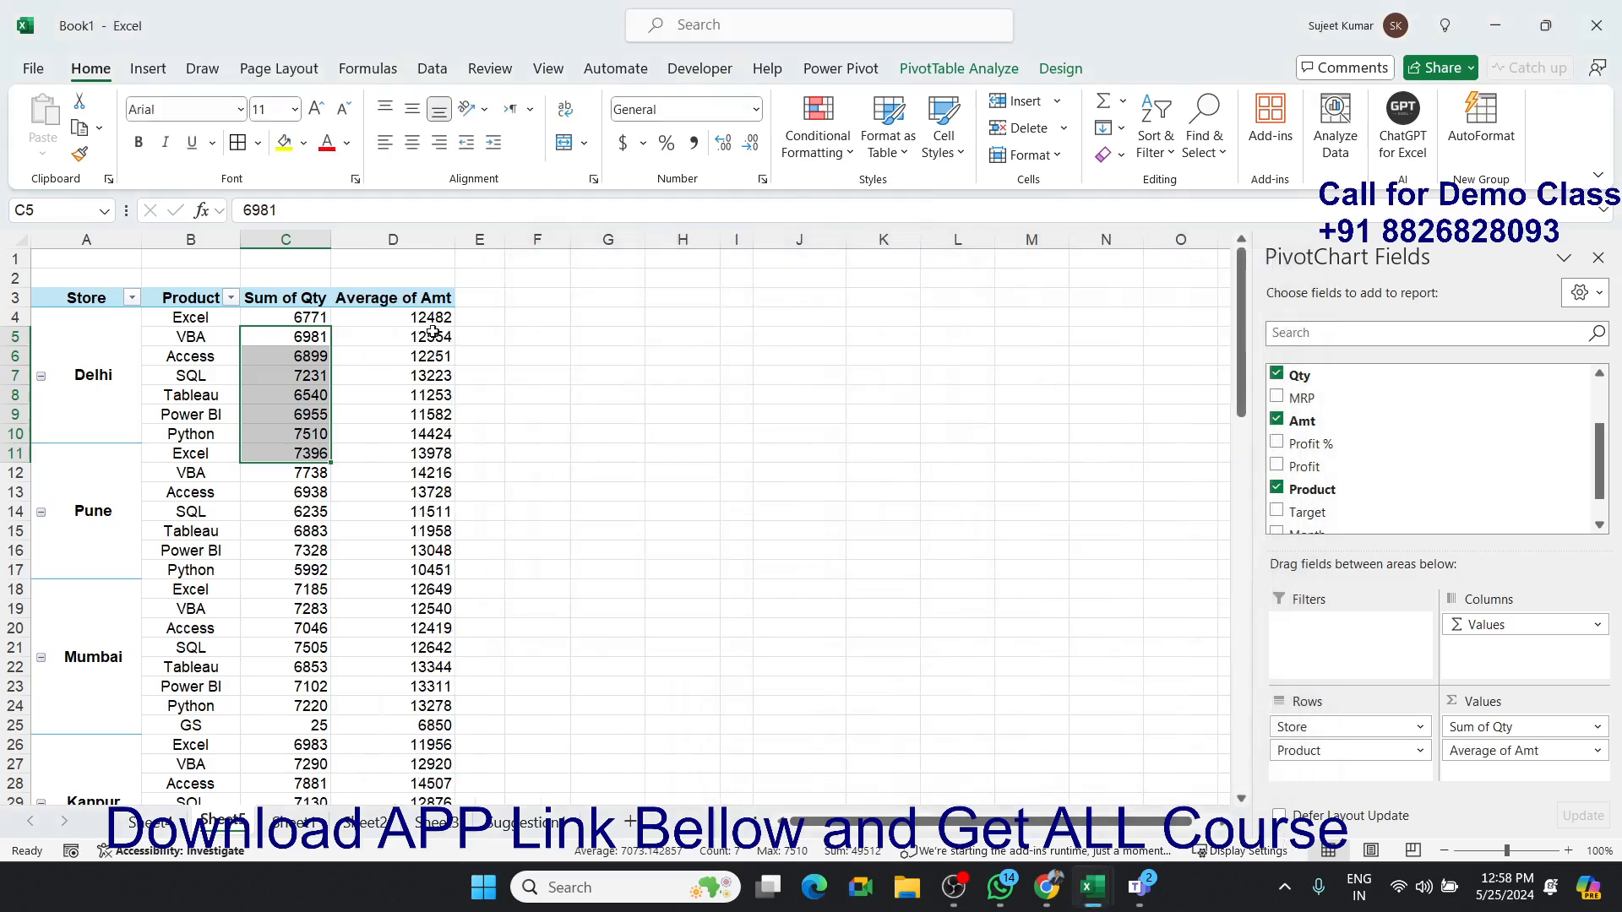
drag(432, 332, 426, 594)
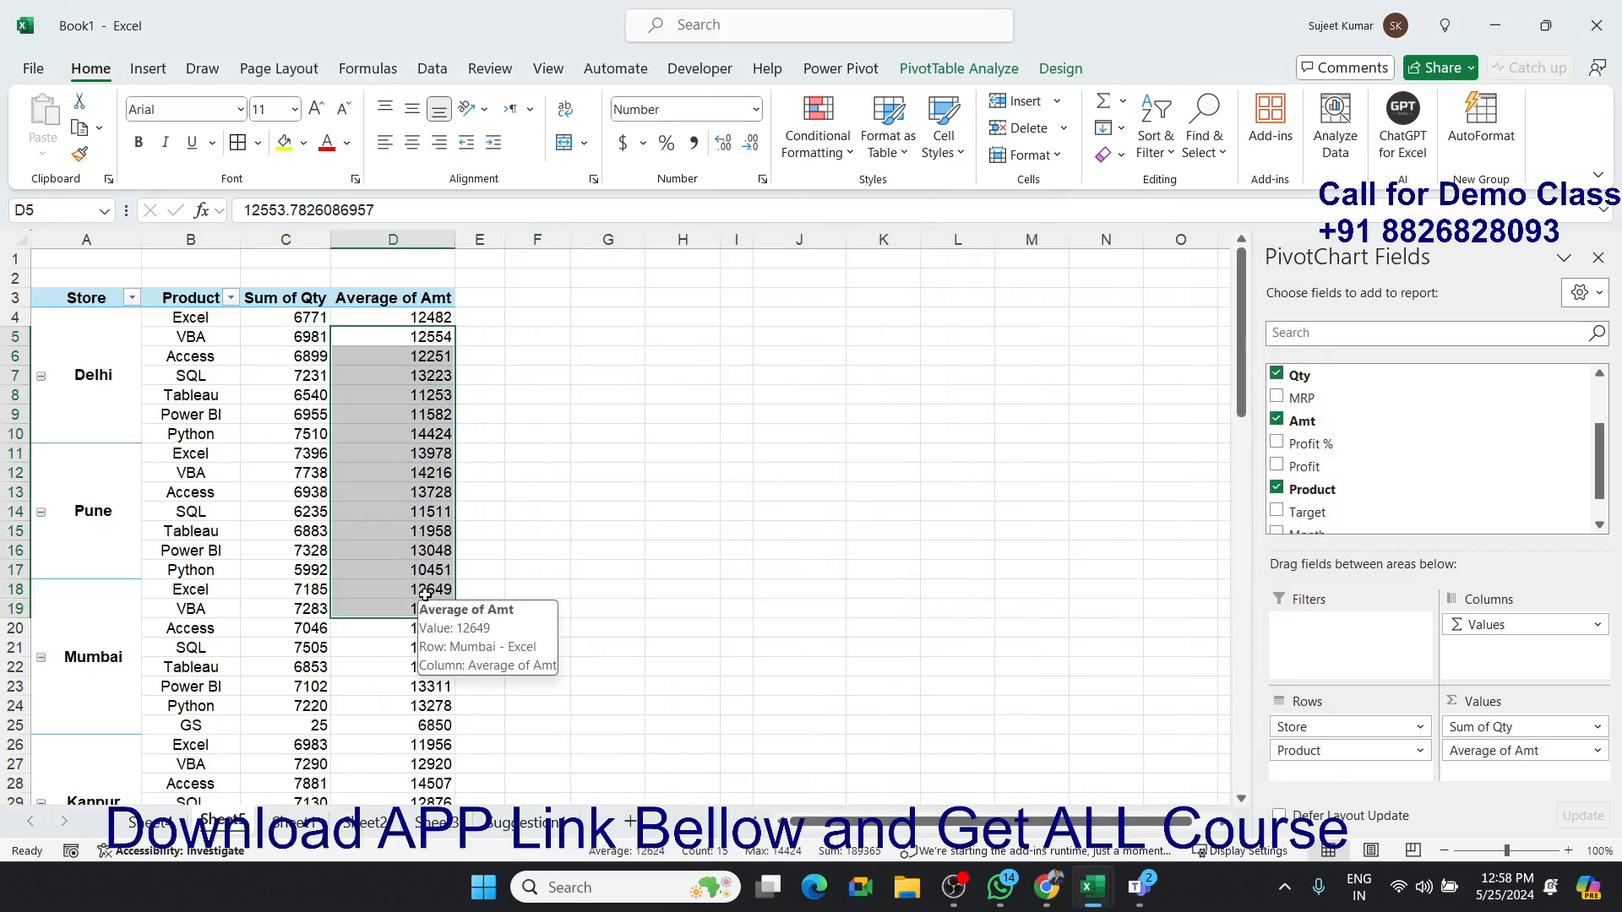
Remove the Average of Amt field from the PivotTable's values.
drag(1471, 751, 1383, 520)
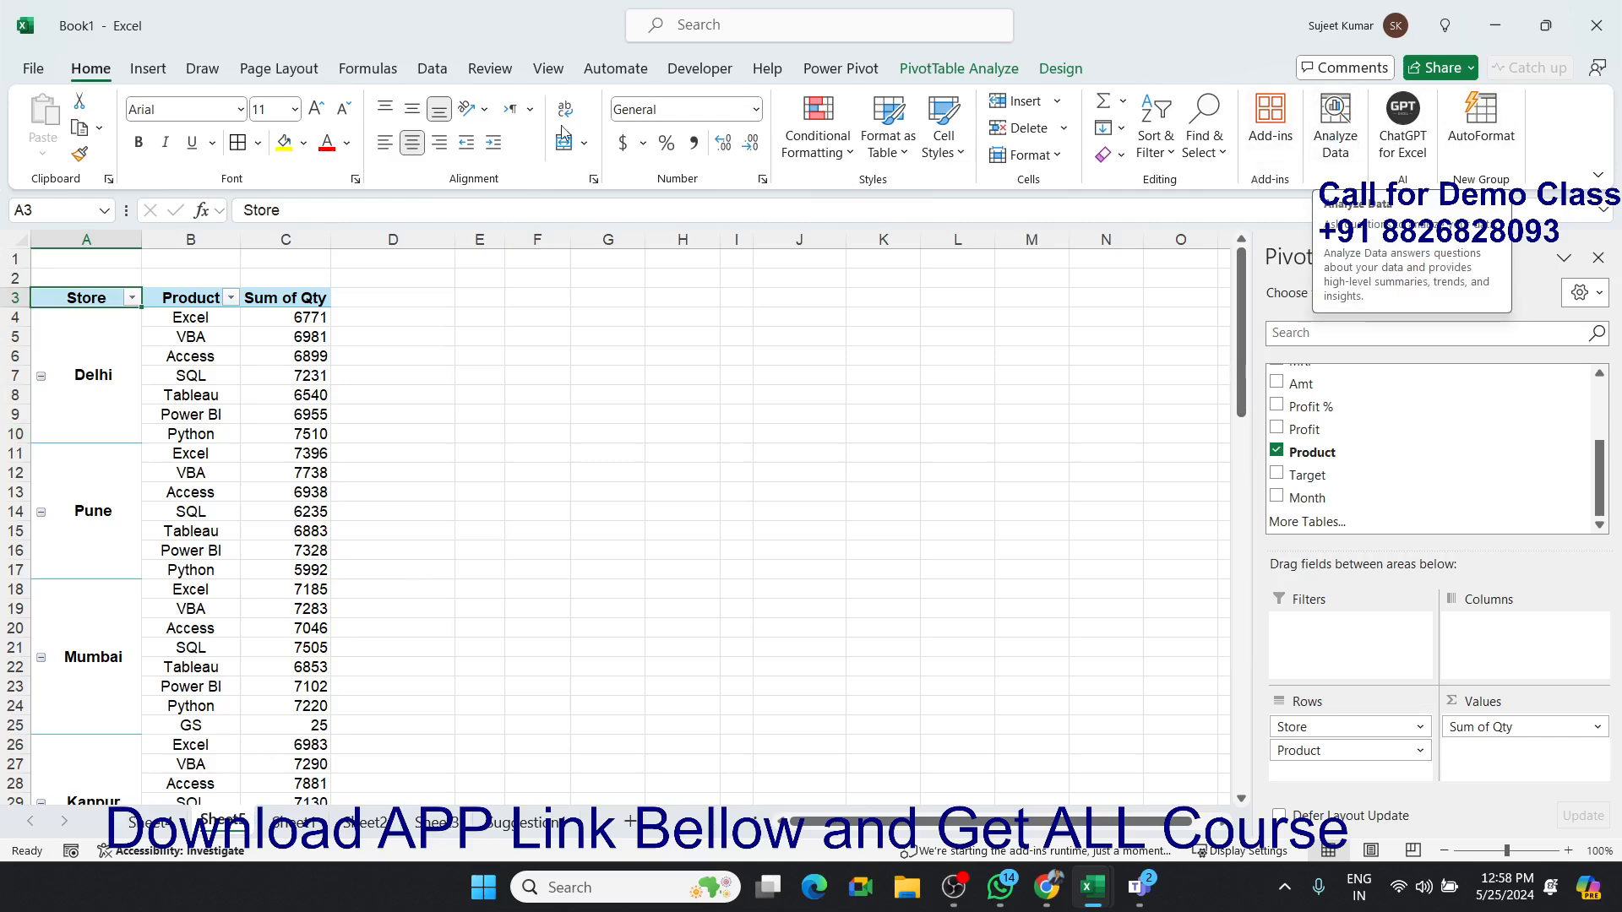
Insert a PivotTable on a new worksheet from the Sheet1 data range A1:L9682.
click(173, 74)
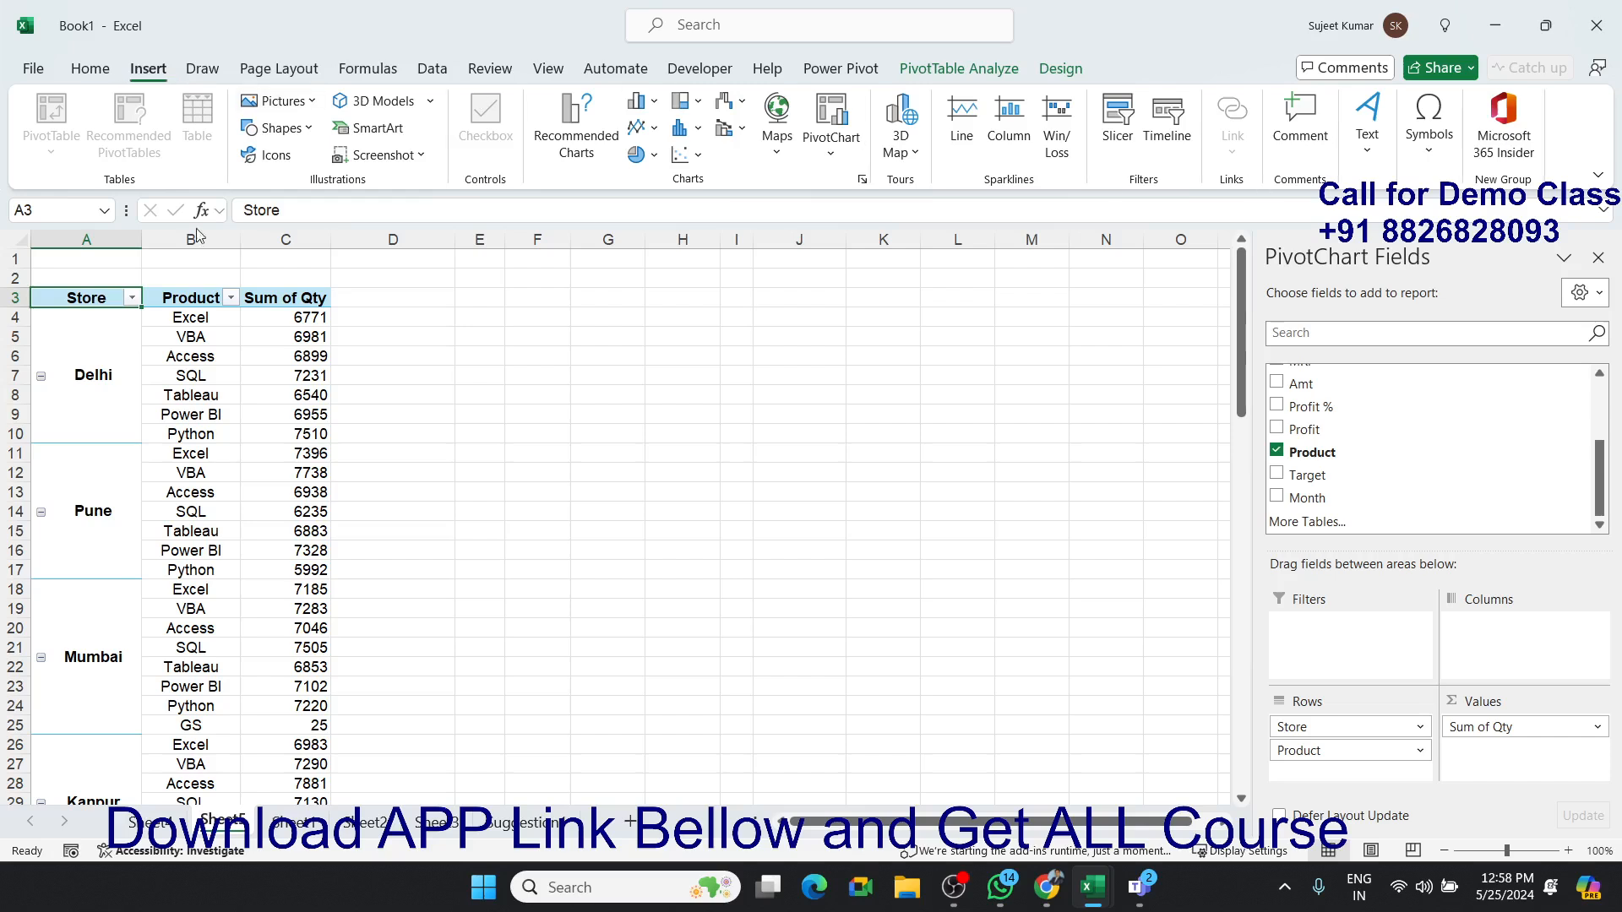
click(270, 395)
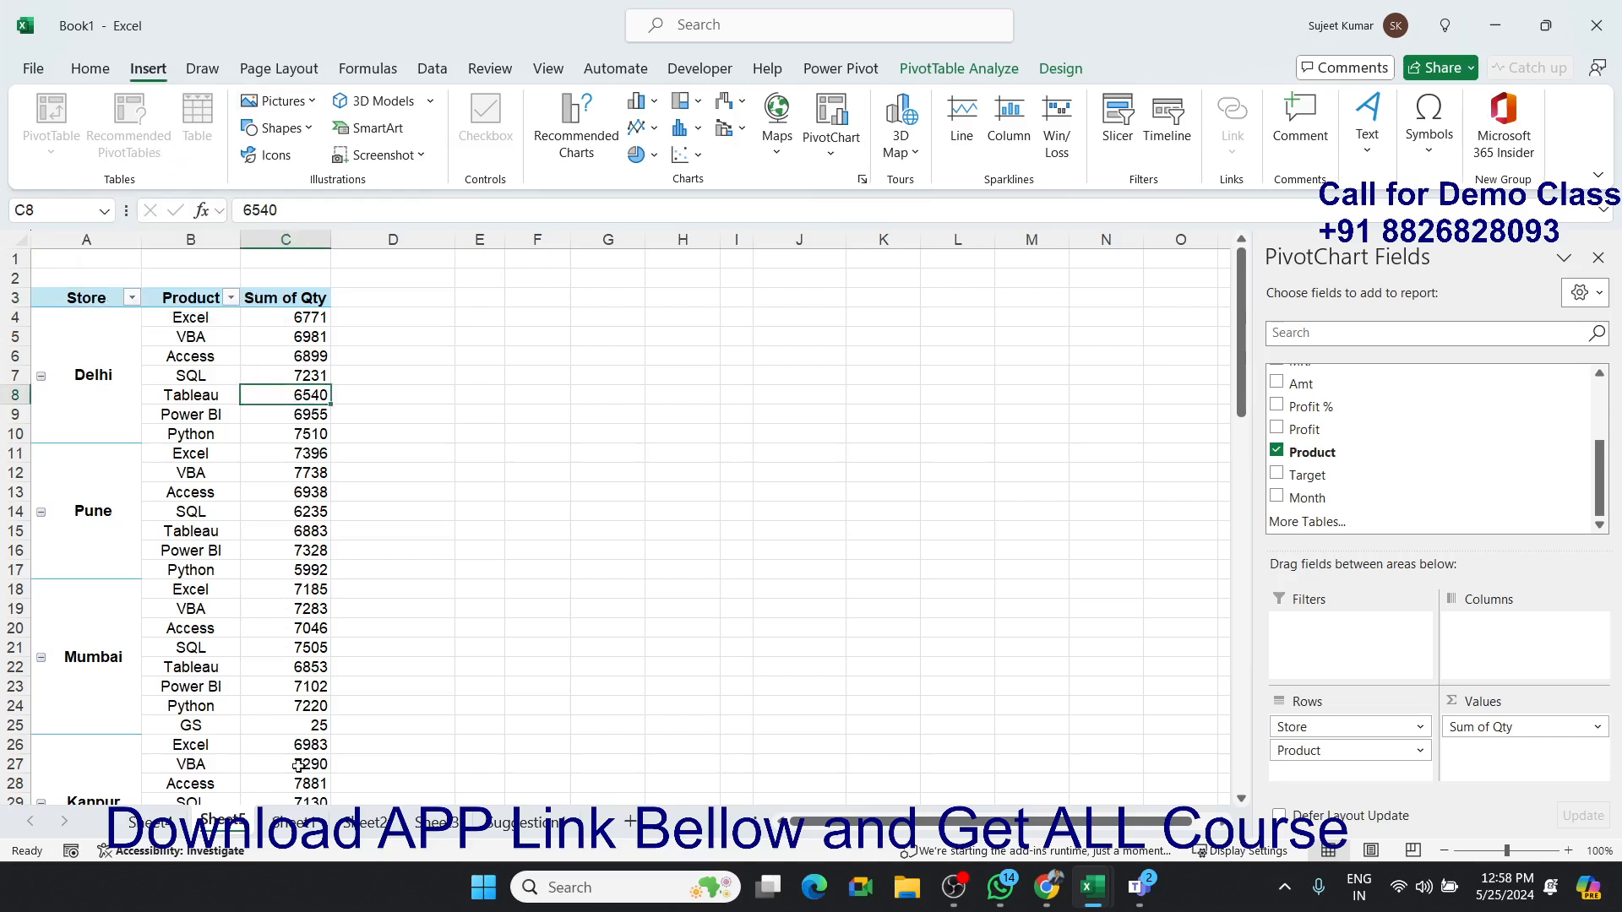
click(309, 824)
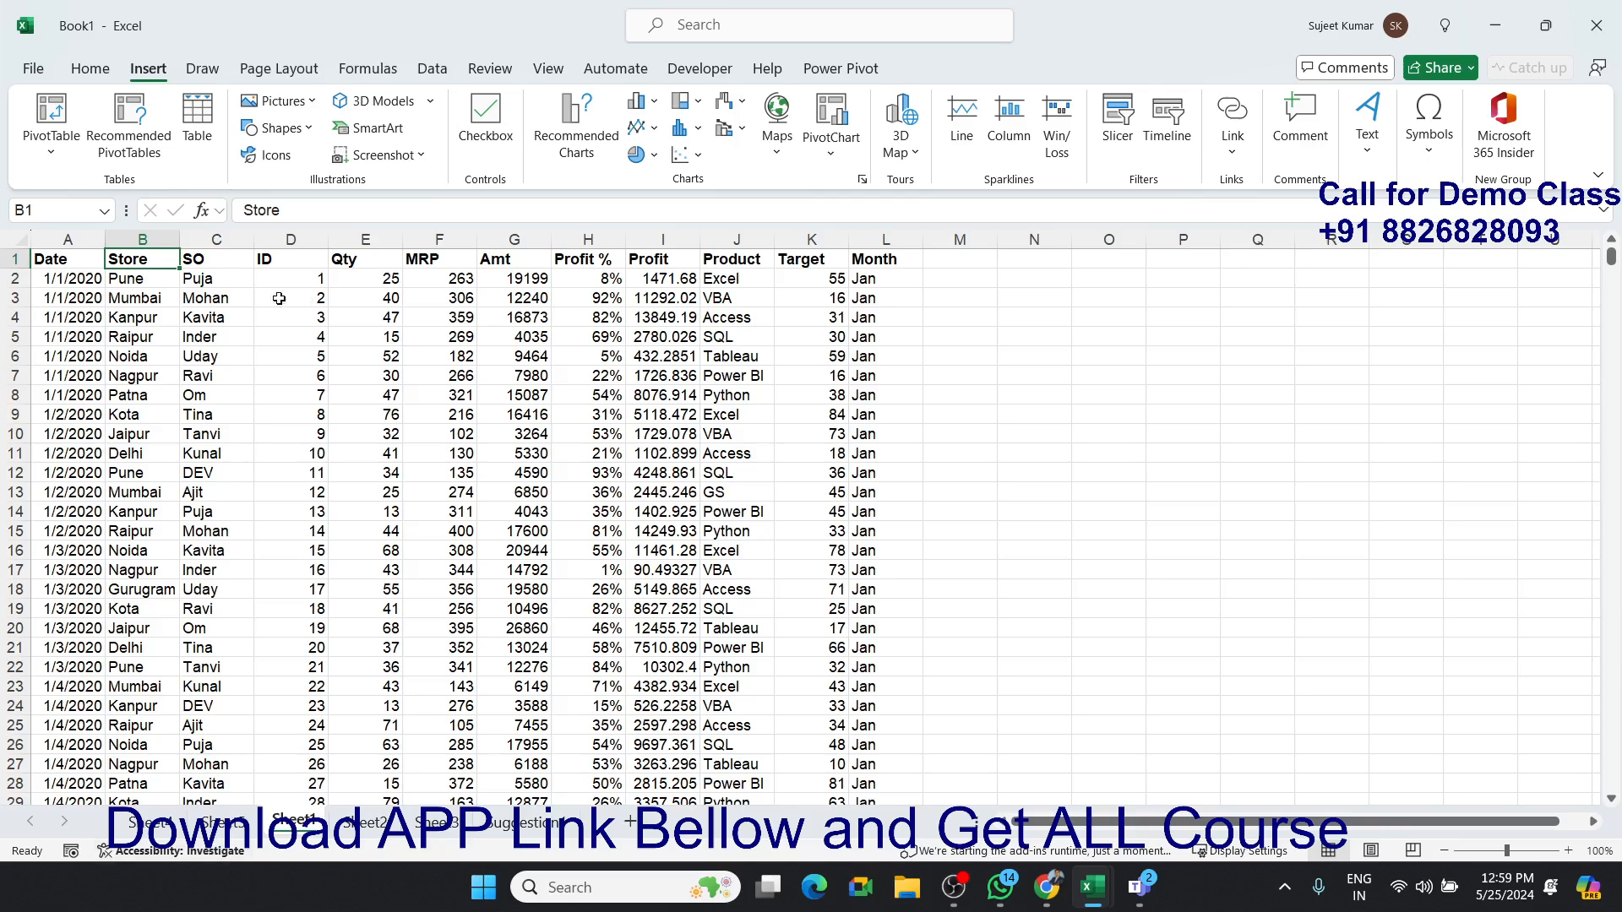
click(49, 260)
click(33, 137)
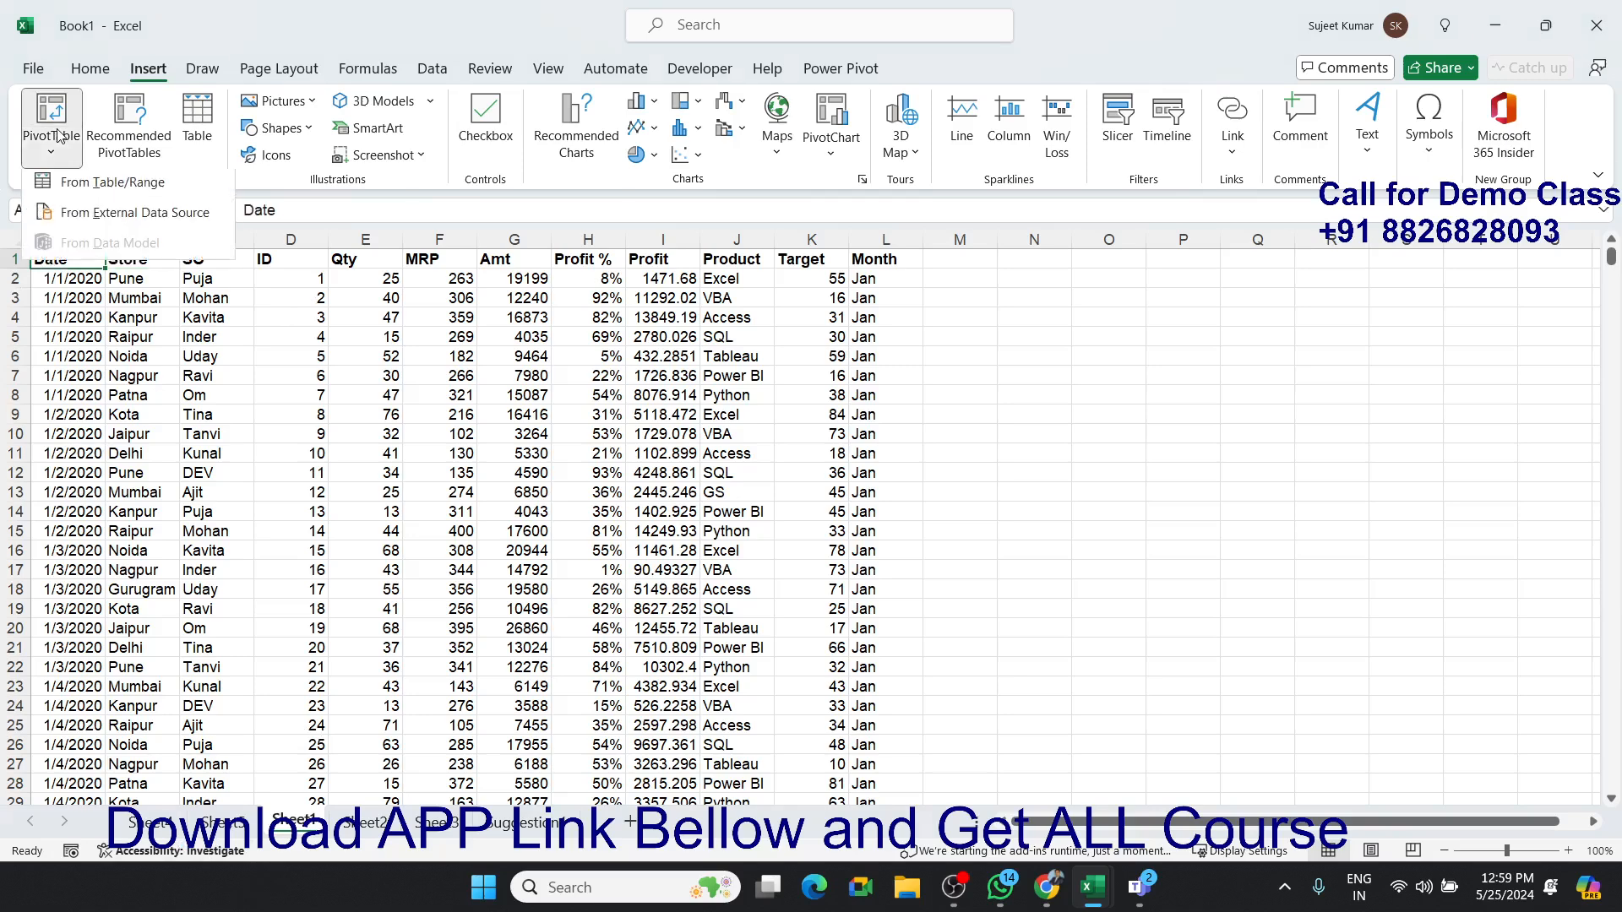
click(135, 186)
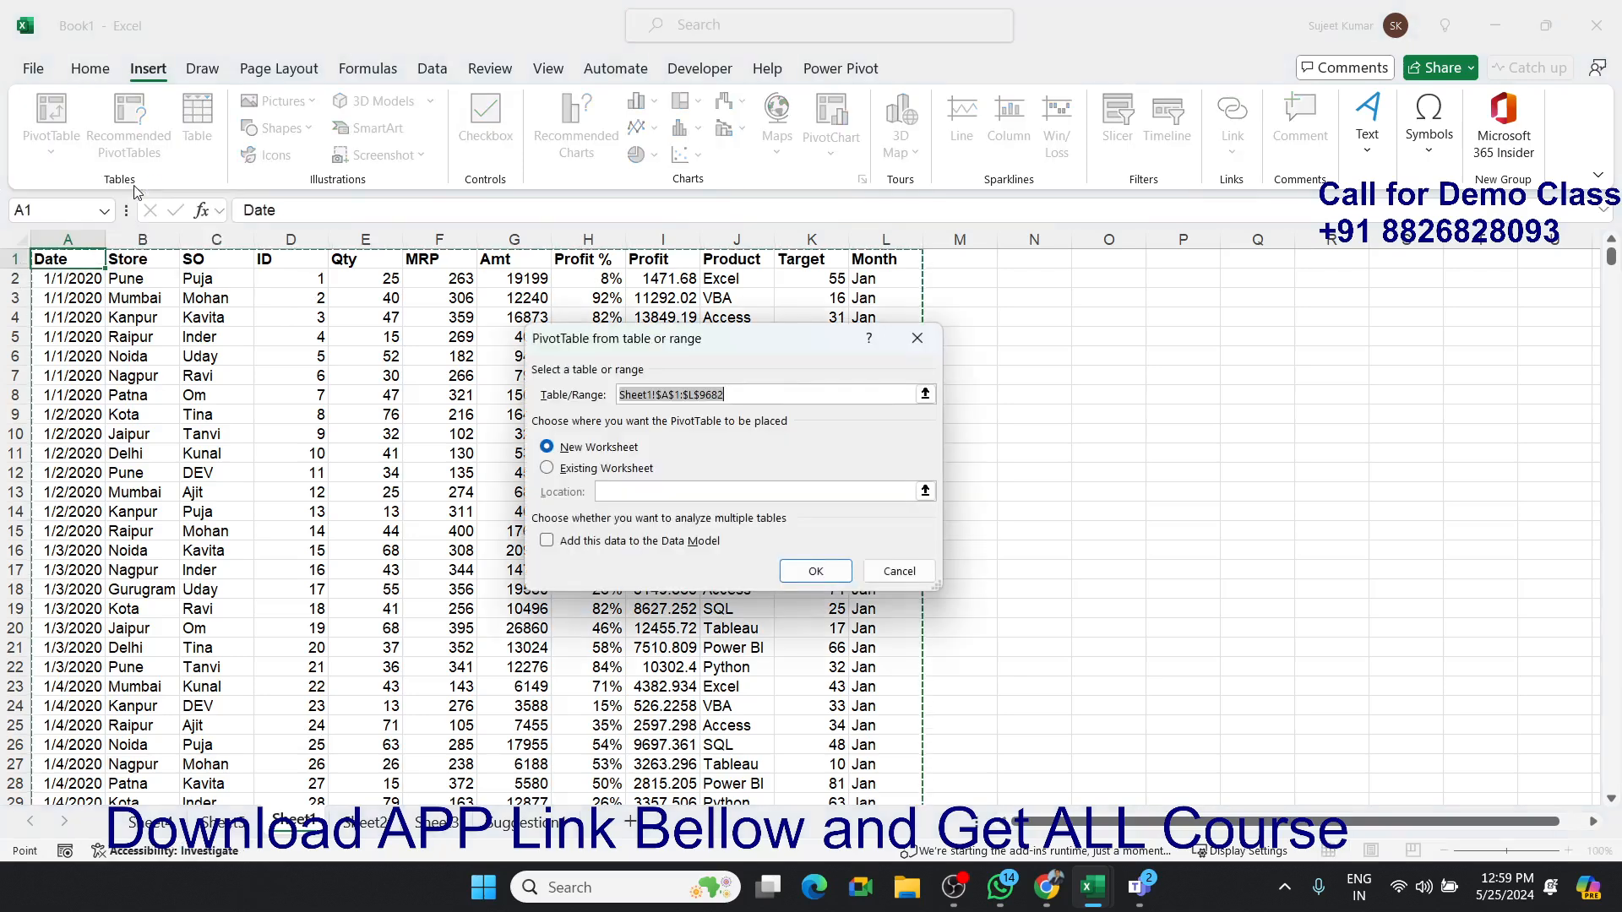
click(833, 574)
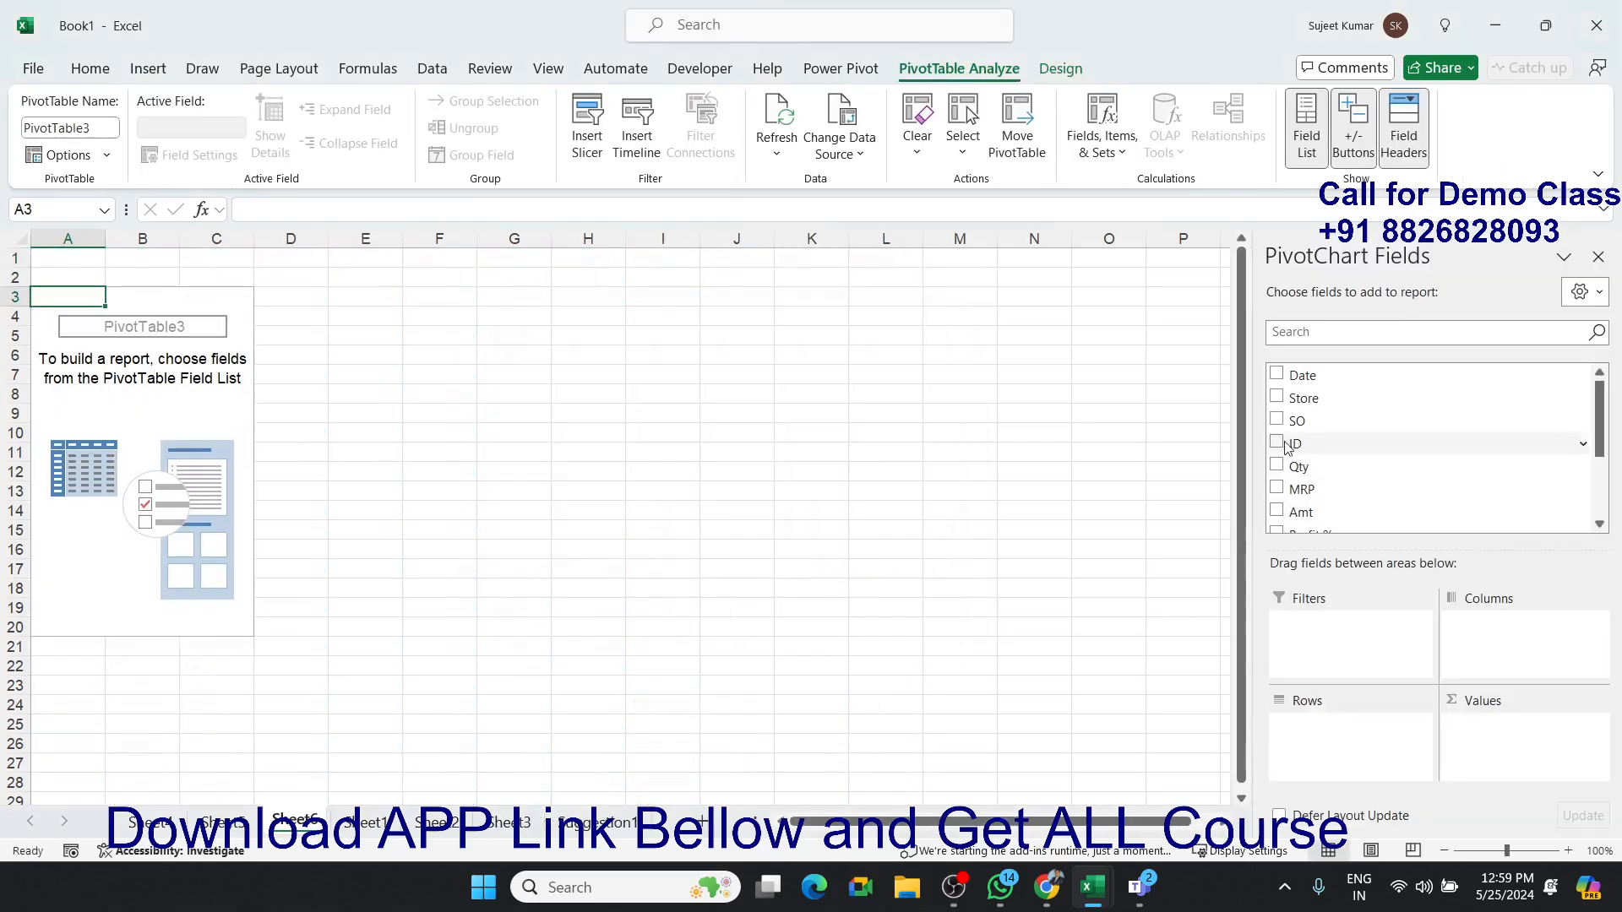
Put Store in the new PivotTable's rows and Qty in its values.
drag(1295, 412, 1344, 735)
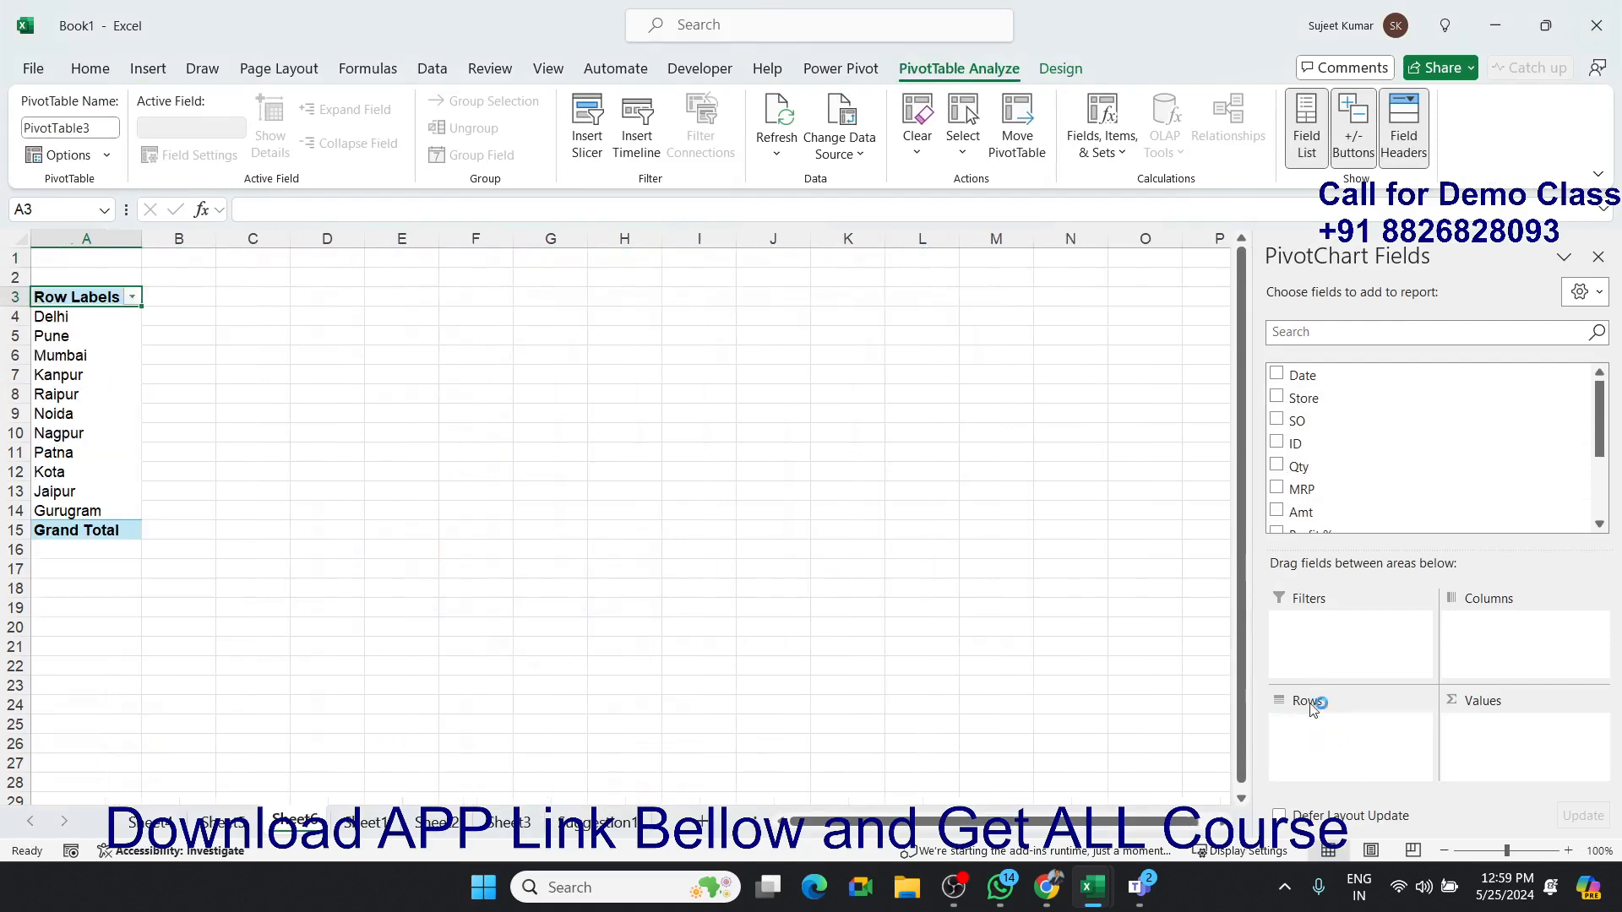
drag(1297, 466, 1496, 727)
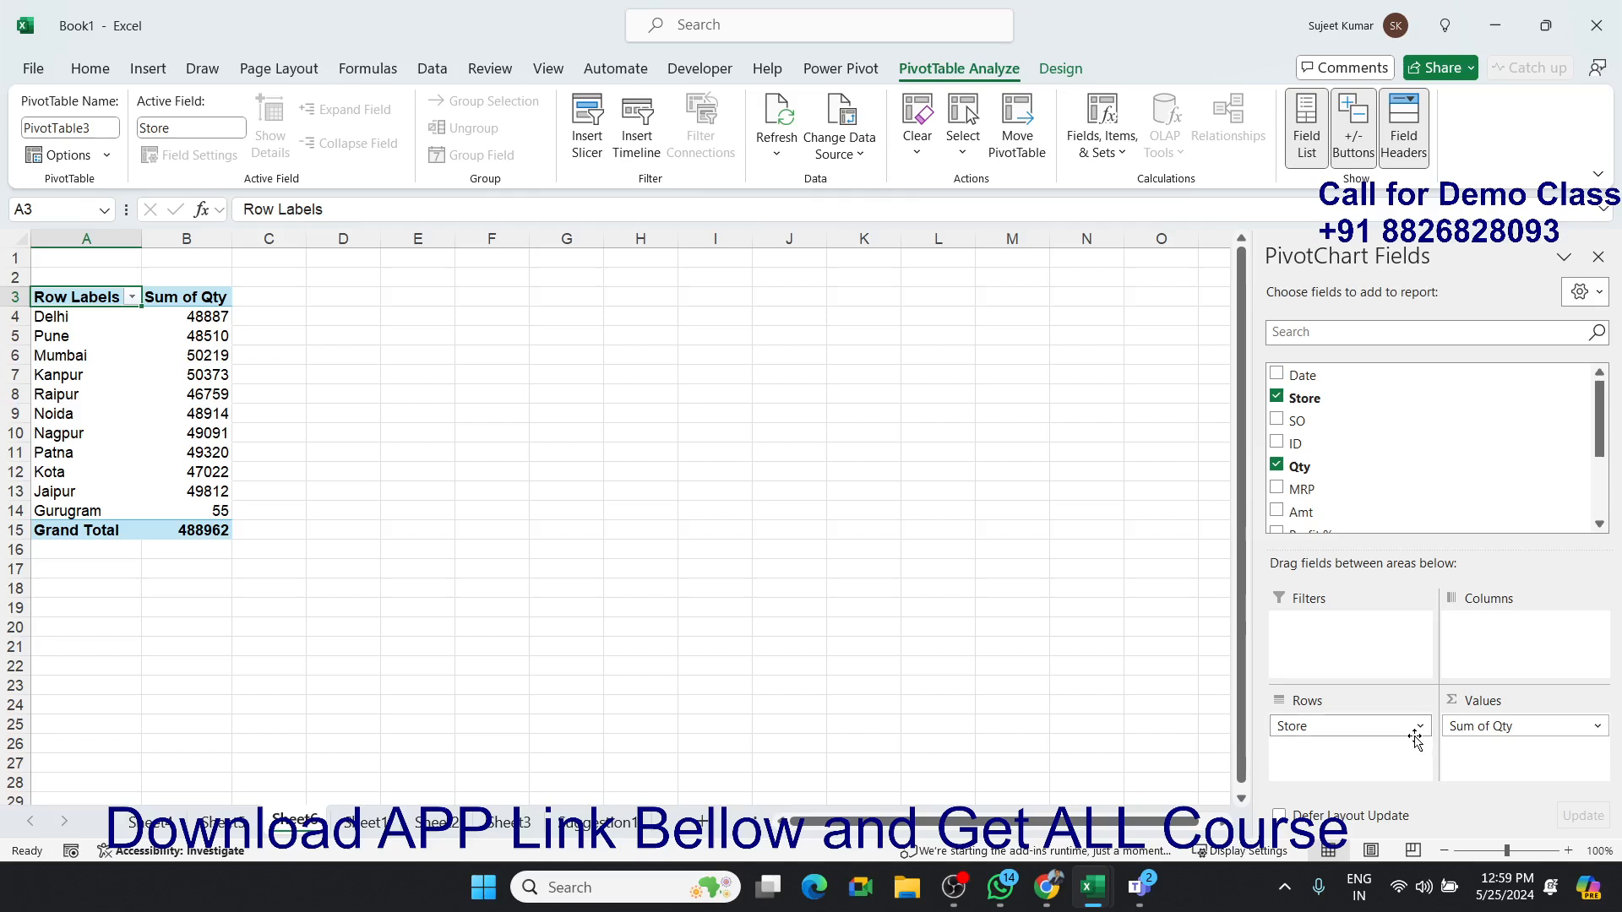
Sort the stores by Sum of Qty from smallest to largest.
click(210, 353)
right_click(209, 353)
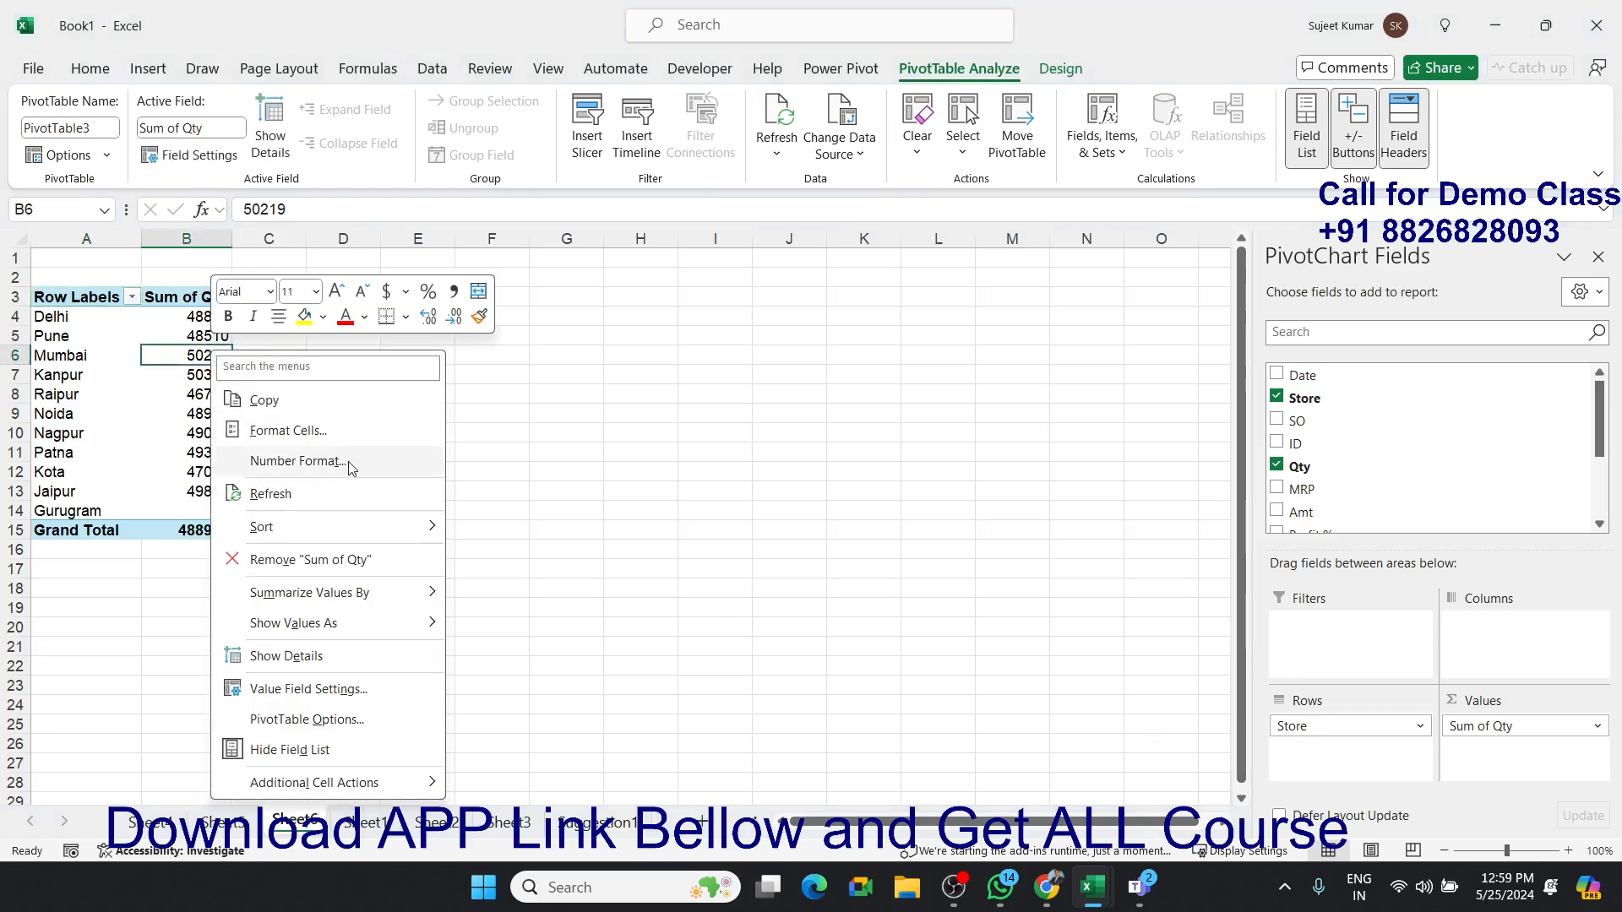
mouse_move(359, 523)
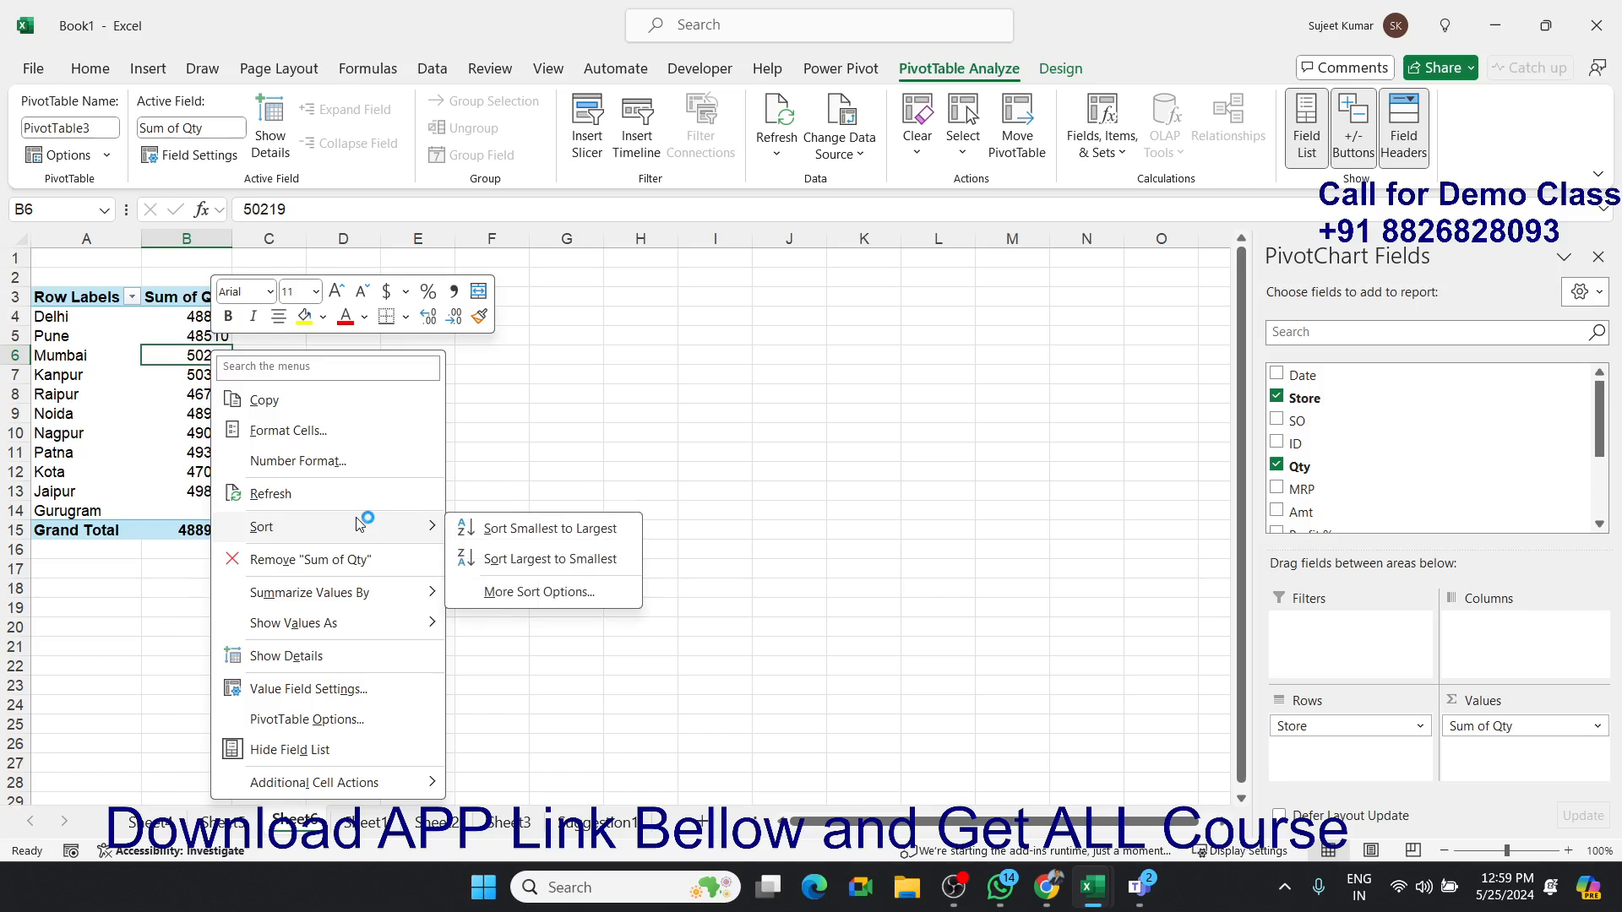
click(561, 530)
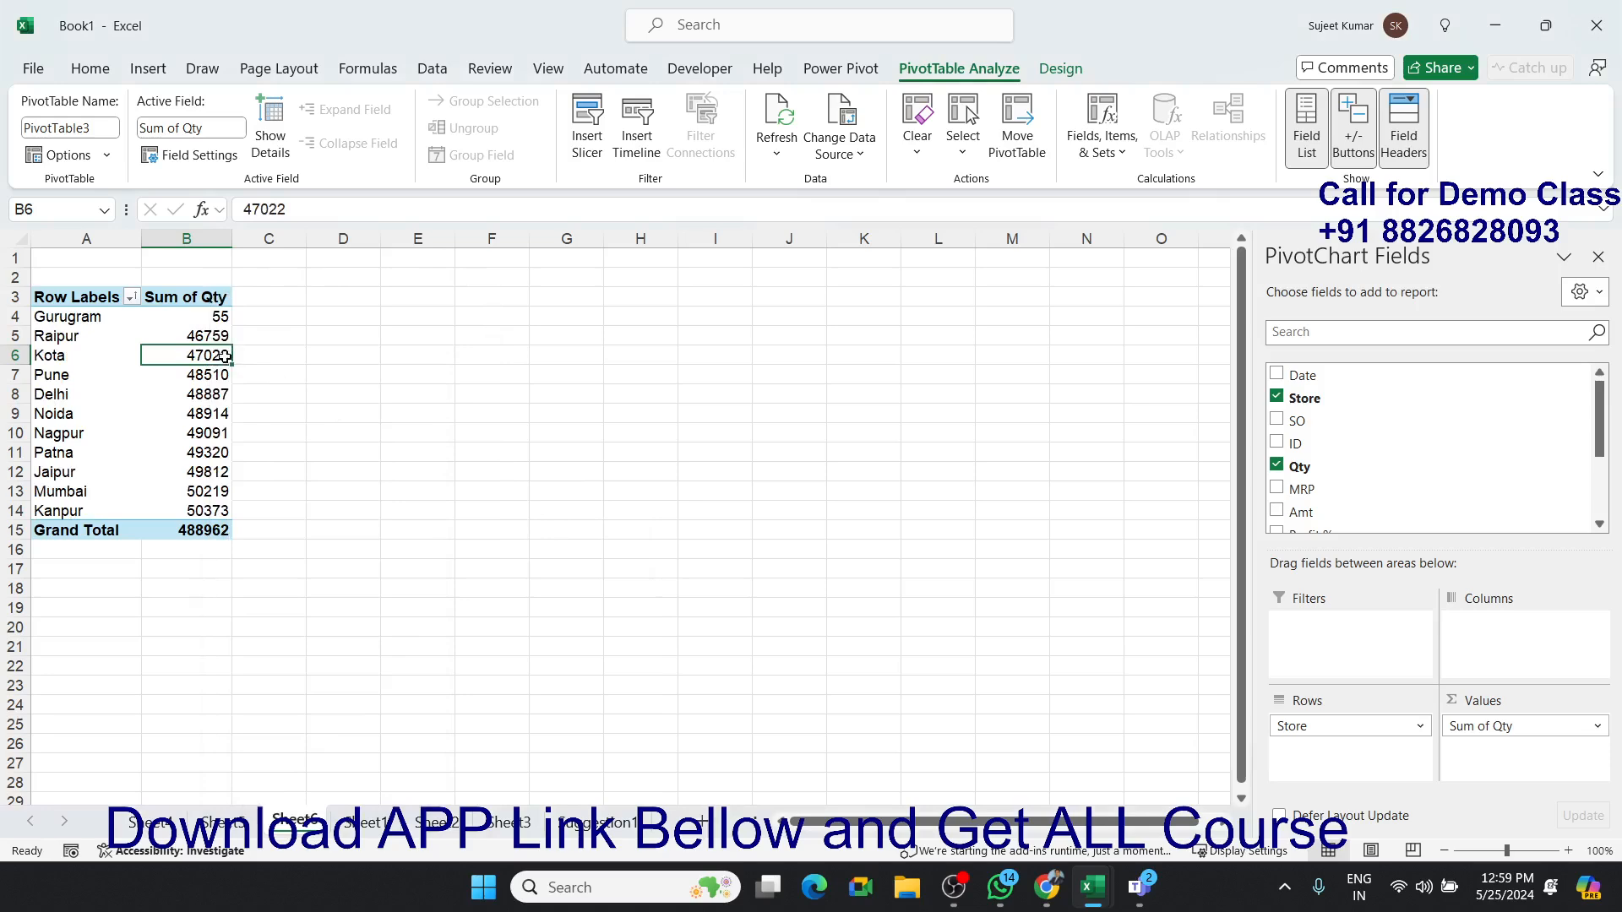
Sort the stores by Sum of Qty from largest to smallest.
right_click(223, 356)
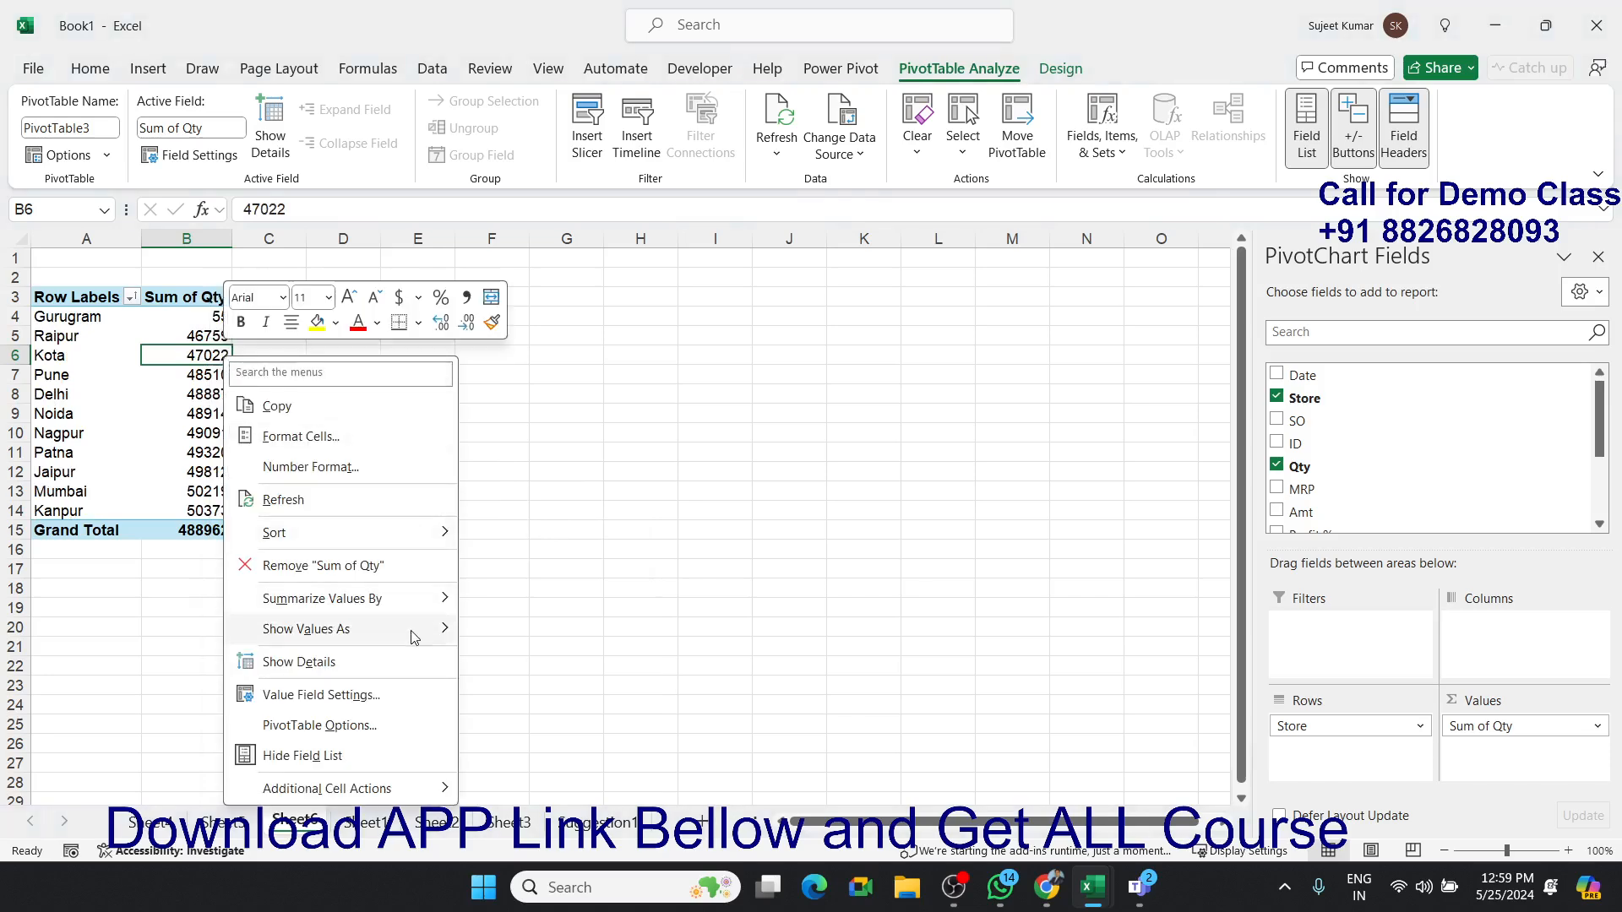
mouse_move(411, 618)
mouse_move(402, 532)
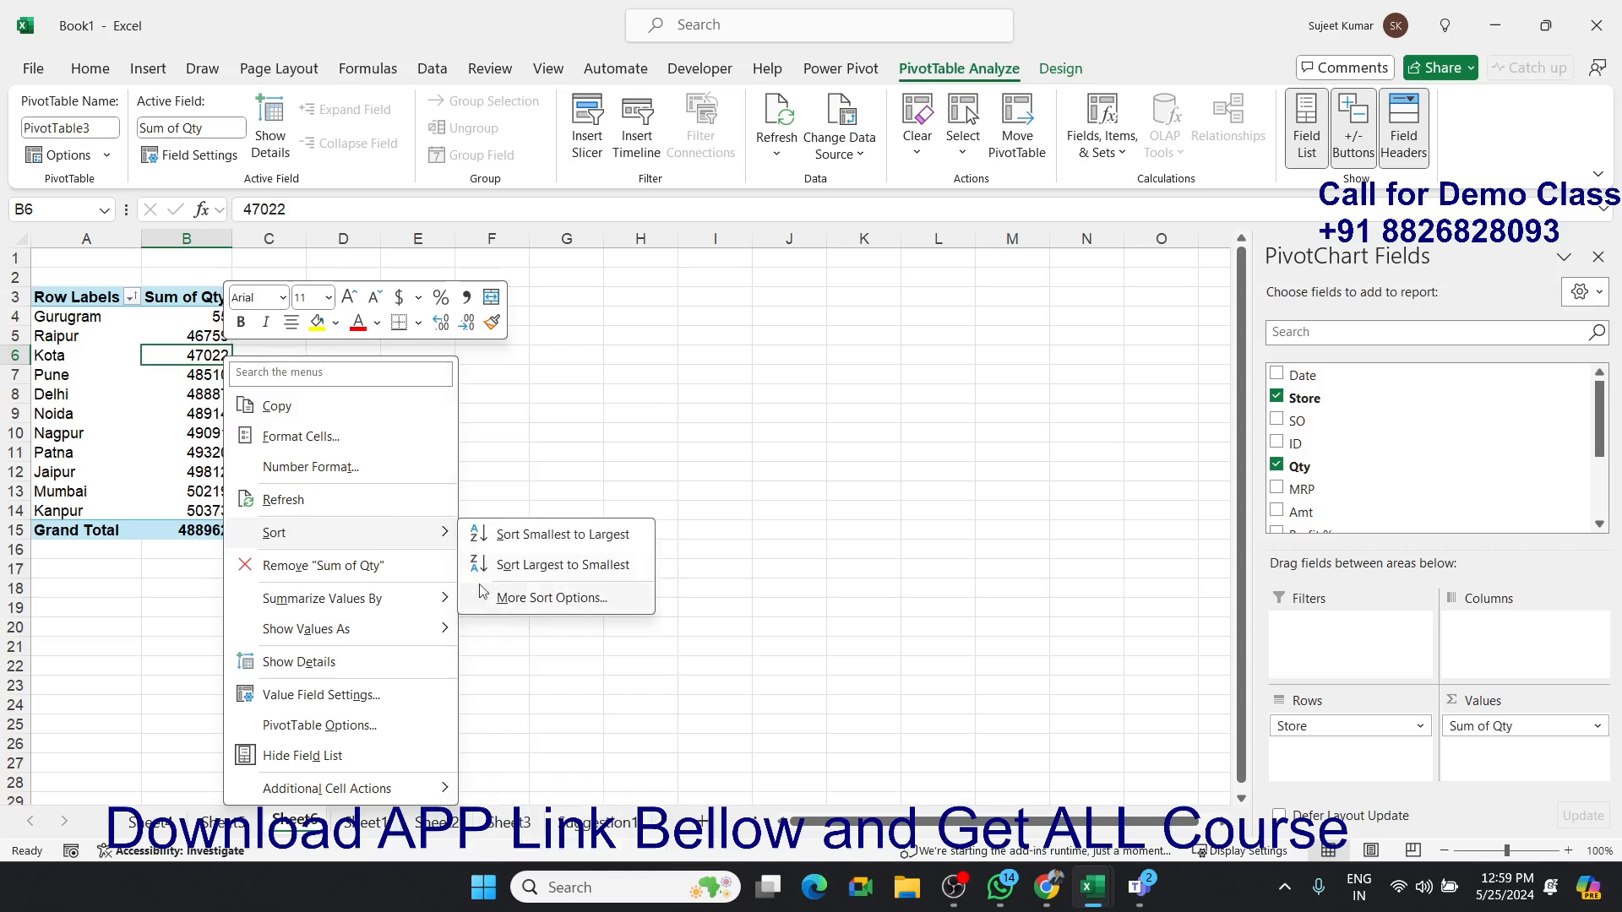
click(508, 571)
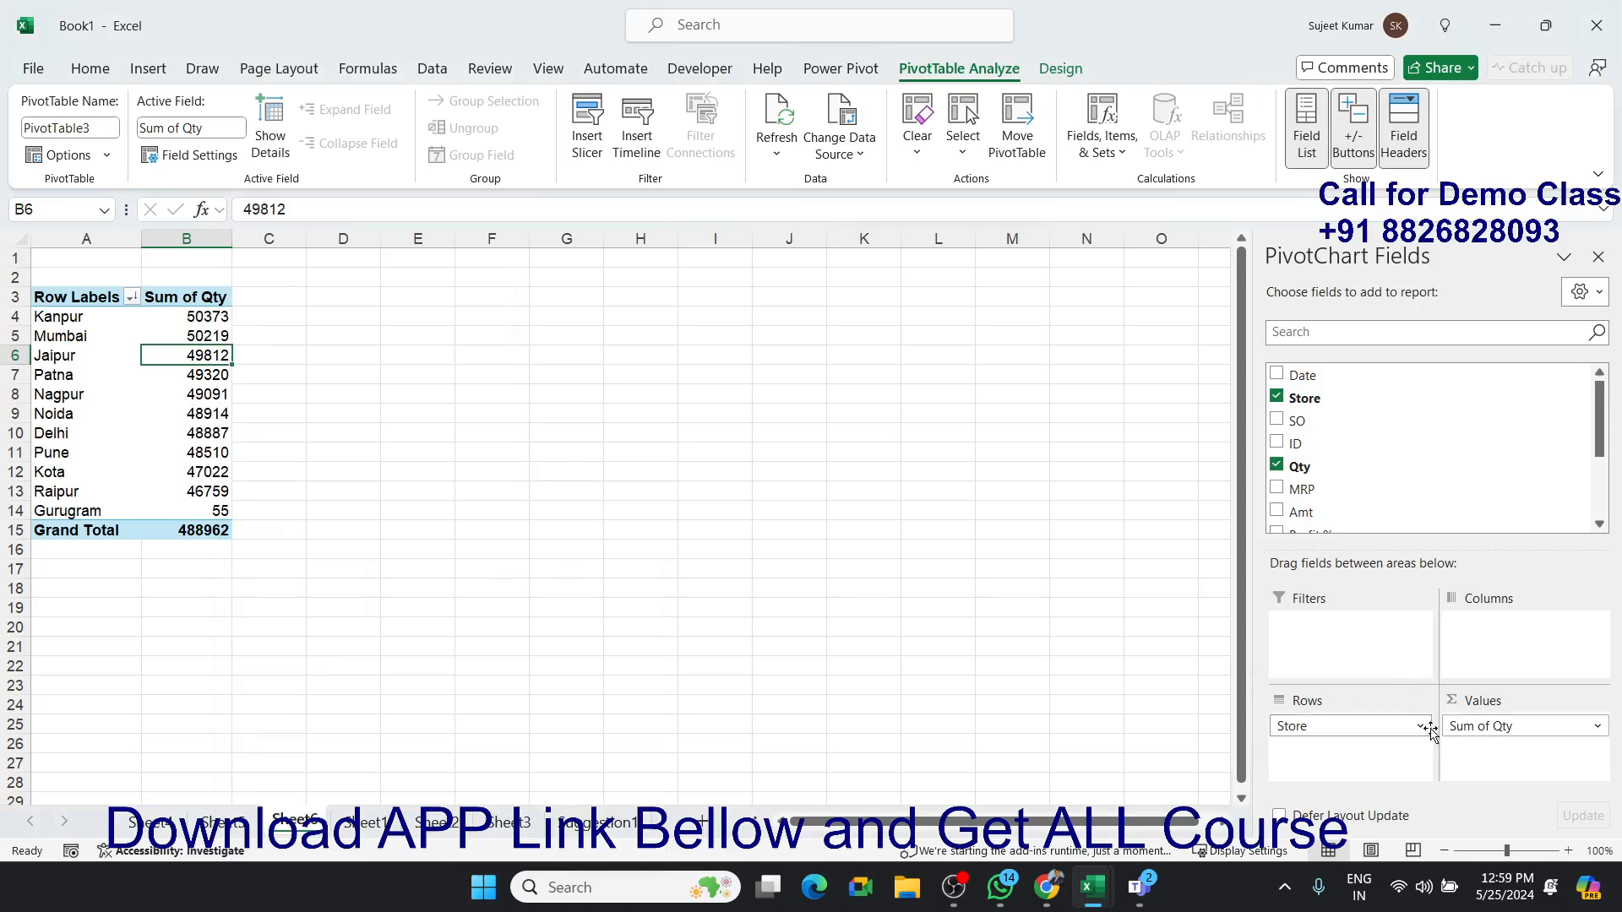
Replace the Store field in the PivotTable's rows with the Month field.
drag(1405, 734, 1455, 460)
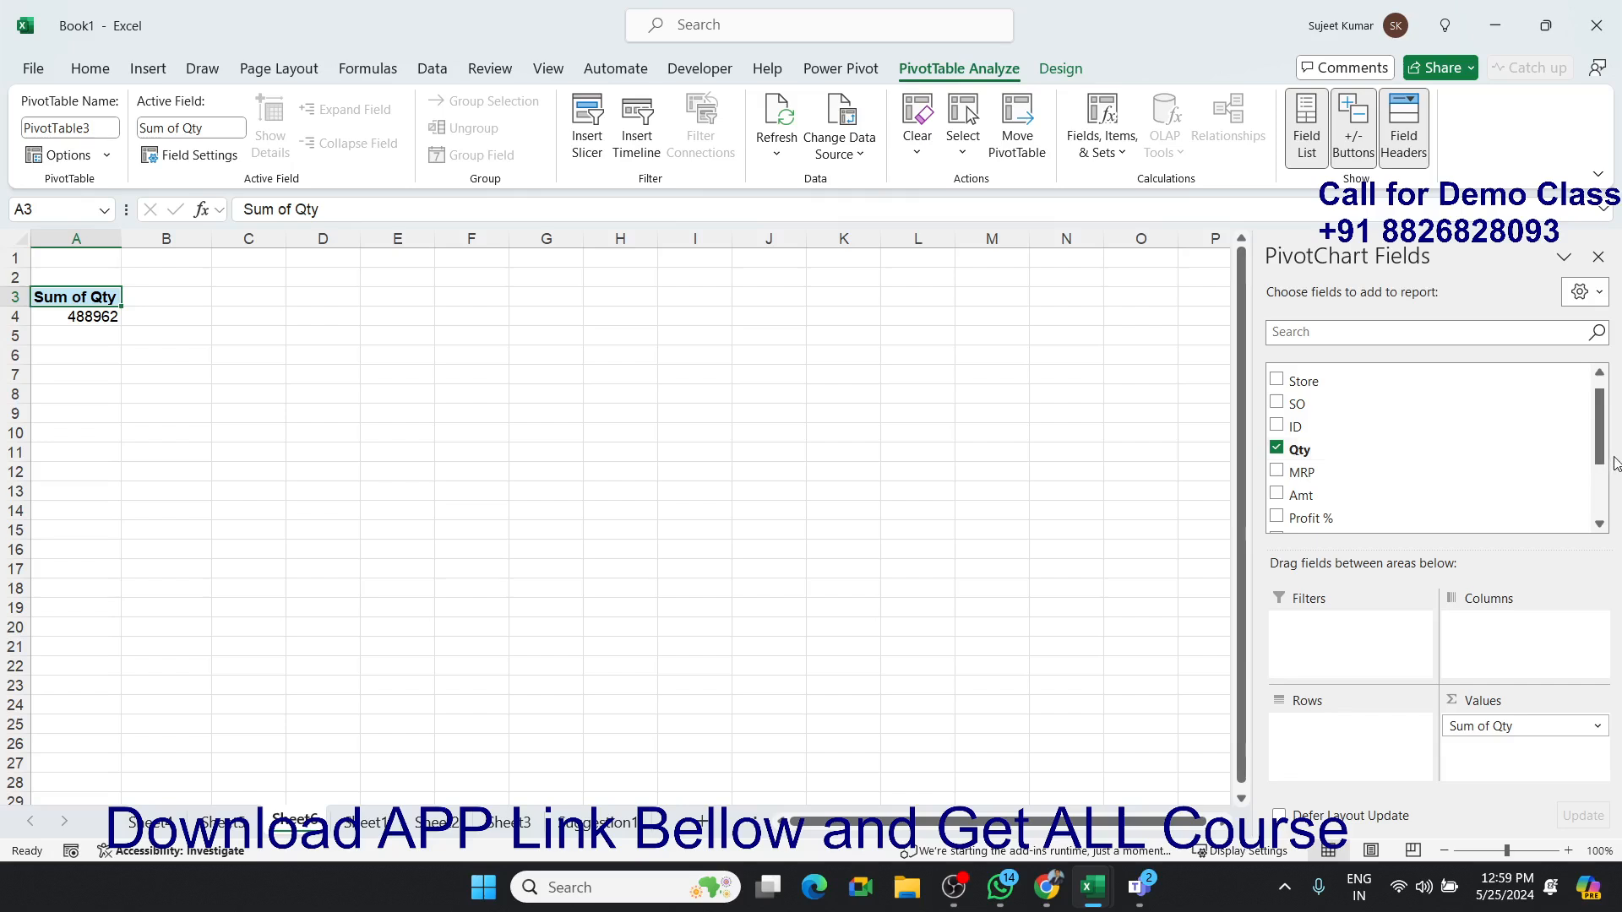
drag(1596, 456, 1596, 505)
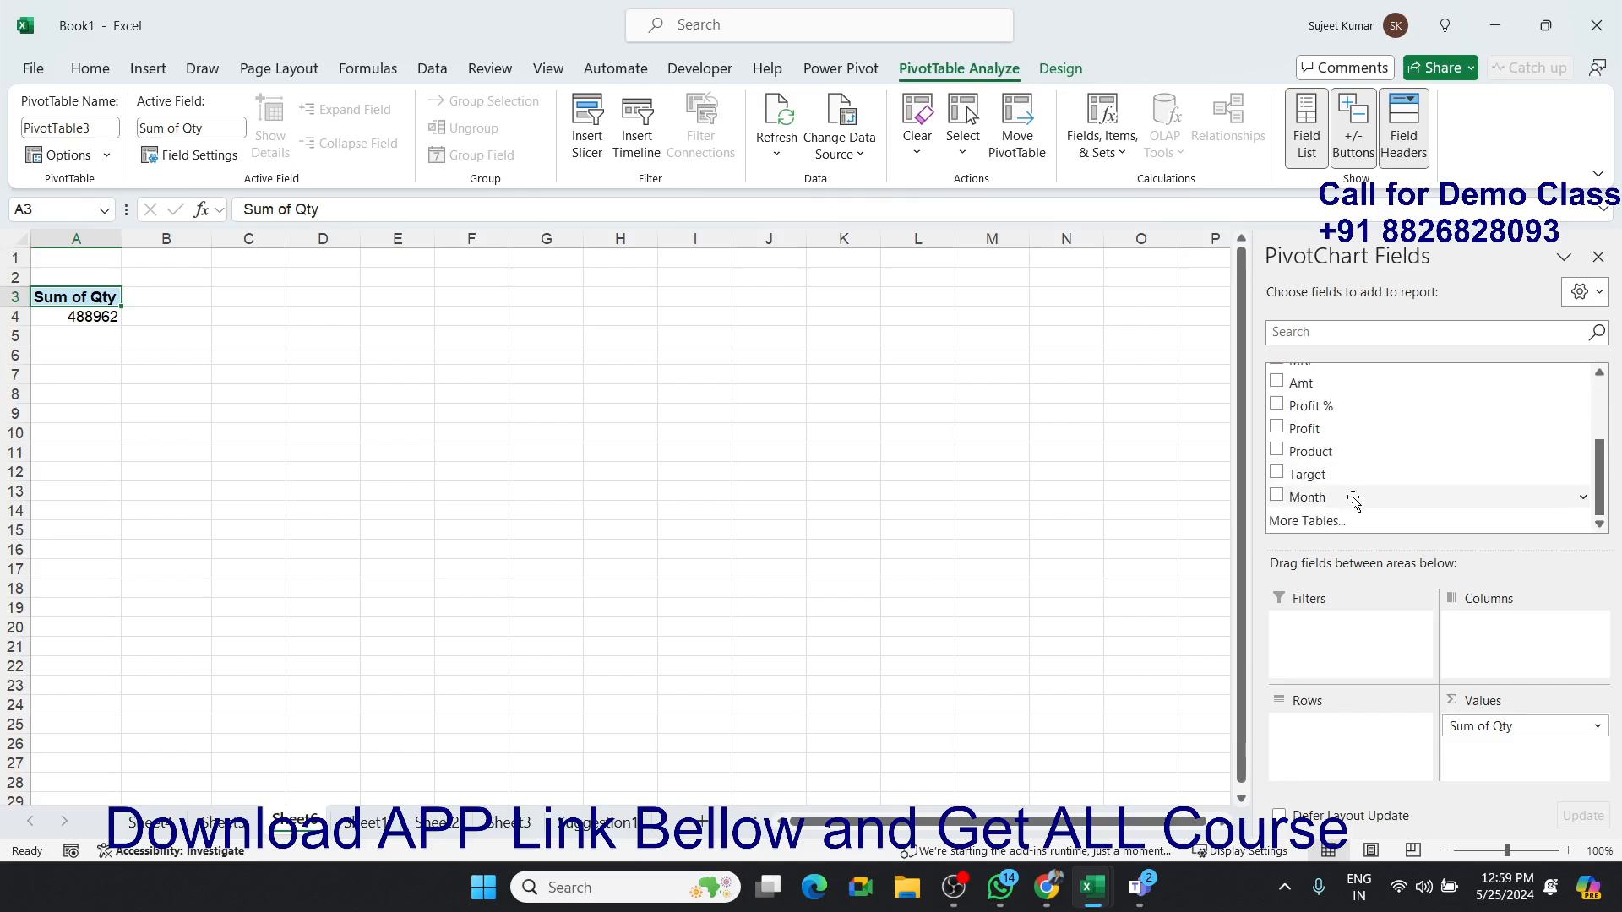
drag(1351, 498, 1351, 725)
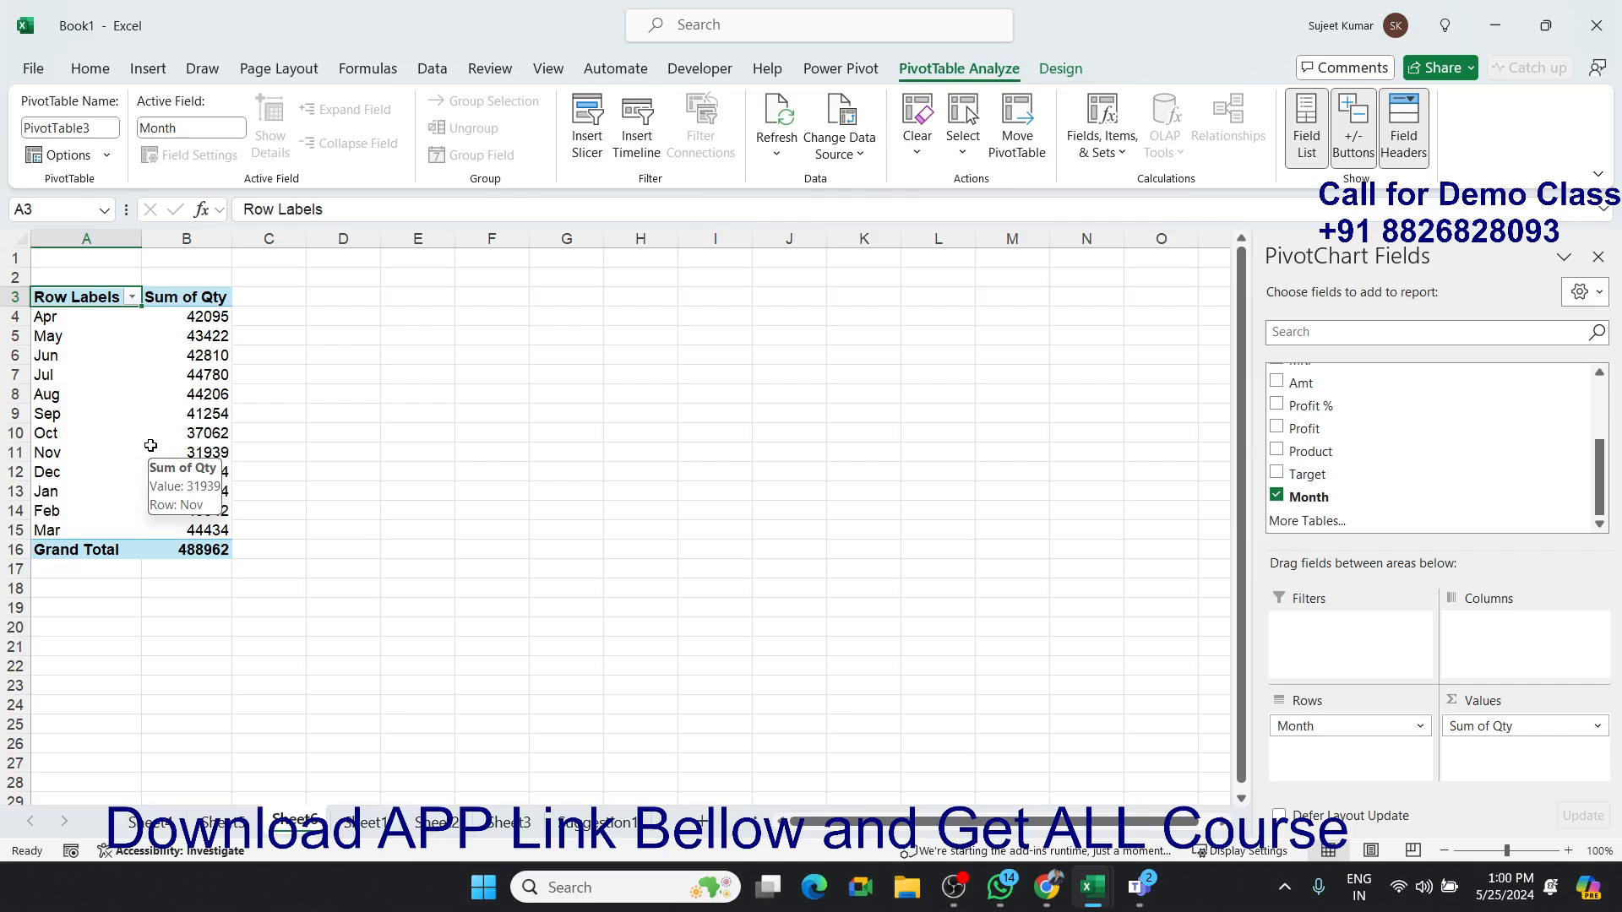
Sort the months by Sum of Qty from smallest to largest.
click(220, 411)
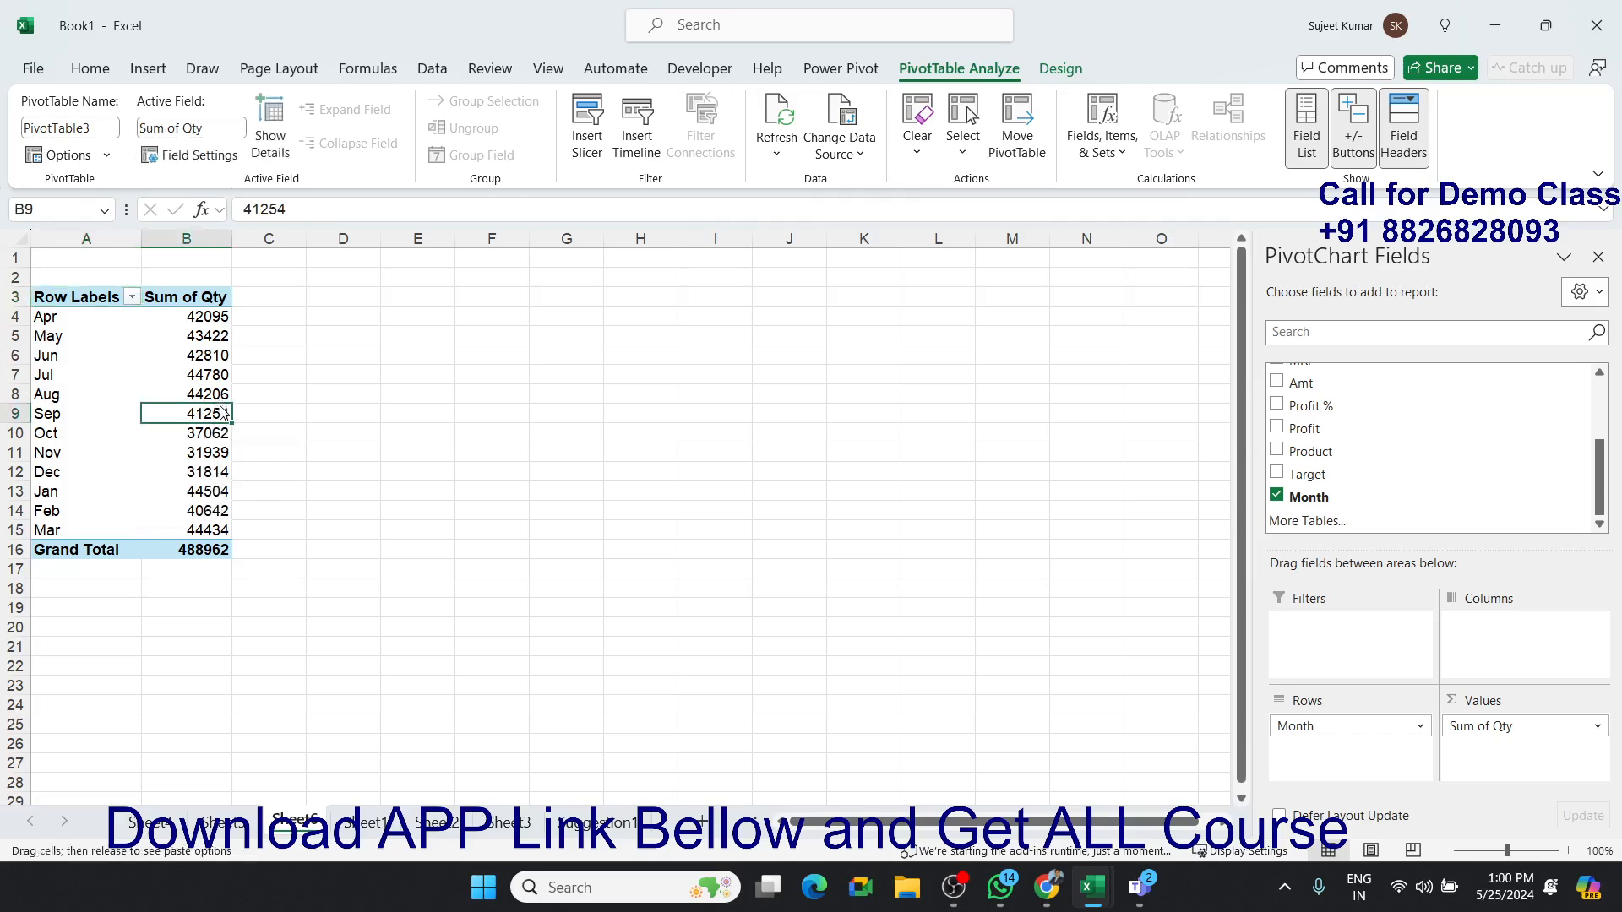
right_click(220, 412)
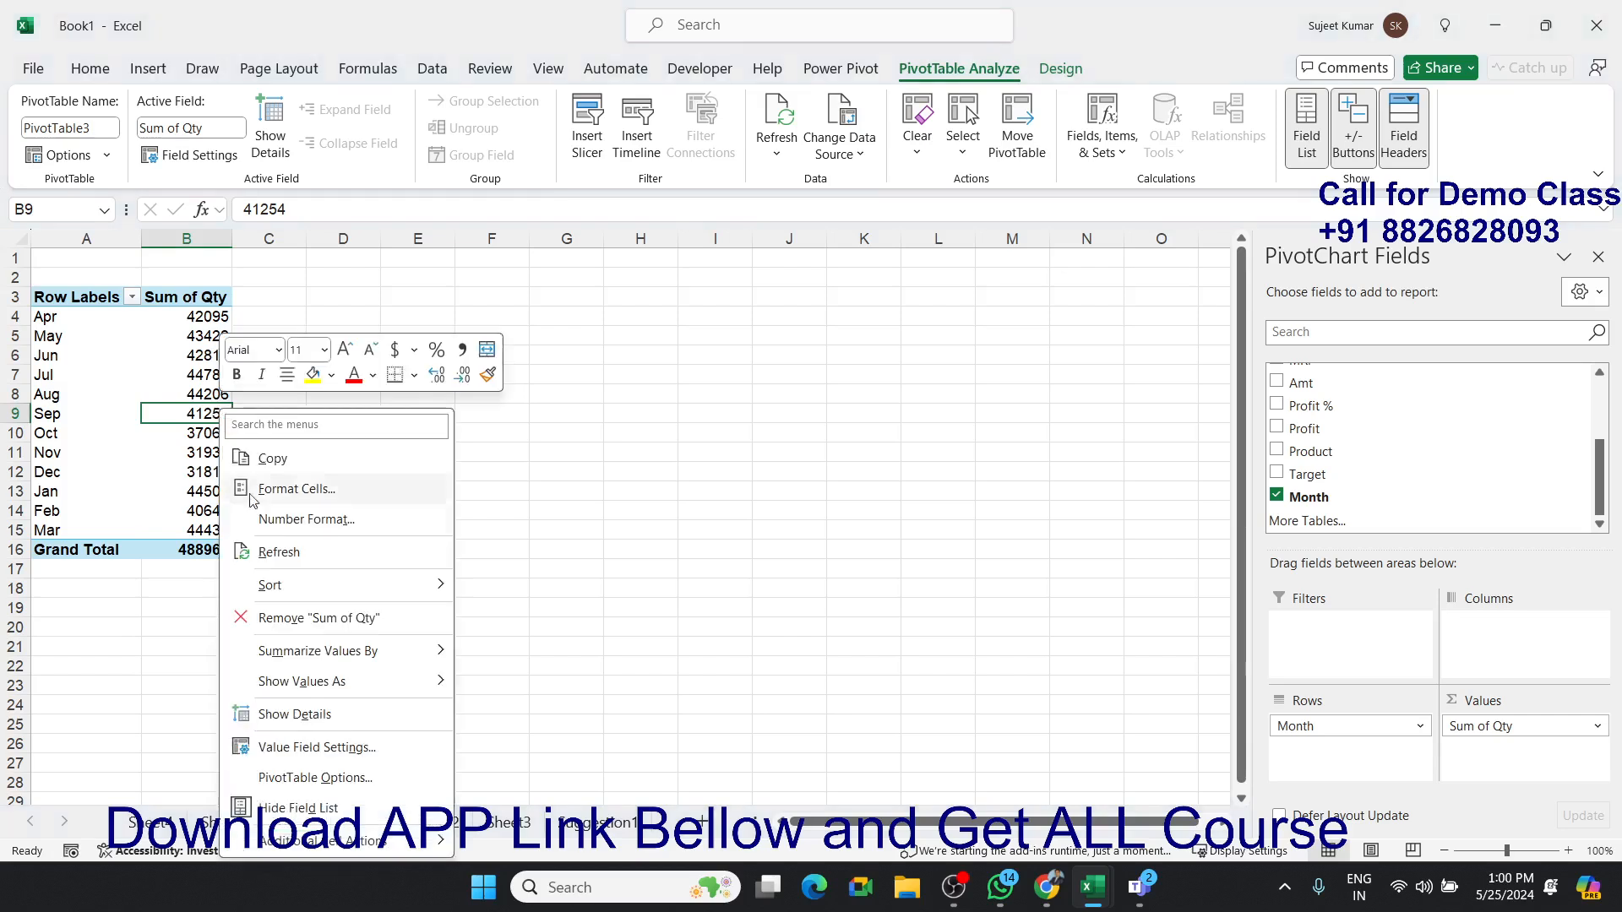
mouse_move(304, 583)
click(490, 587)
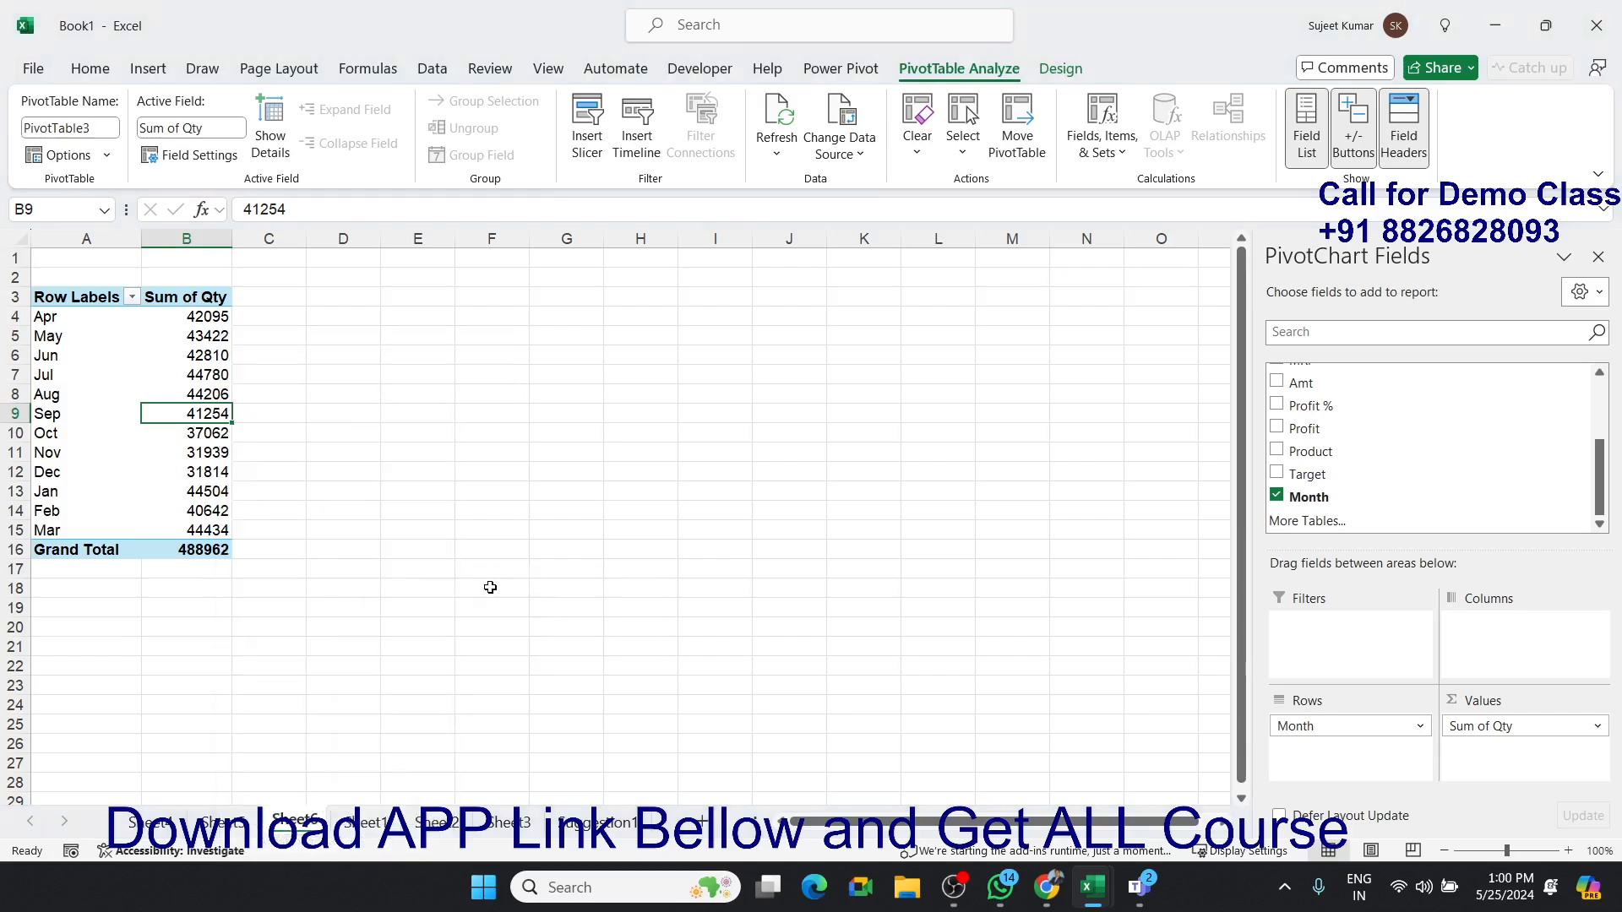
In Month's additional sort options, turn off automatic sorting and set the first key sort order to Jan, Feb, Mar through Dec.
click(84, 395)
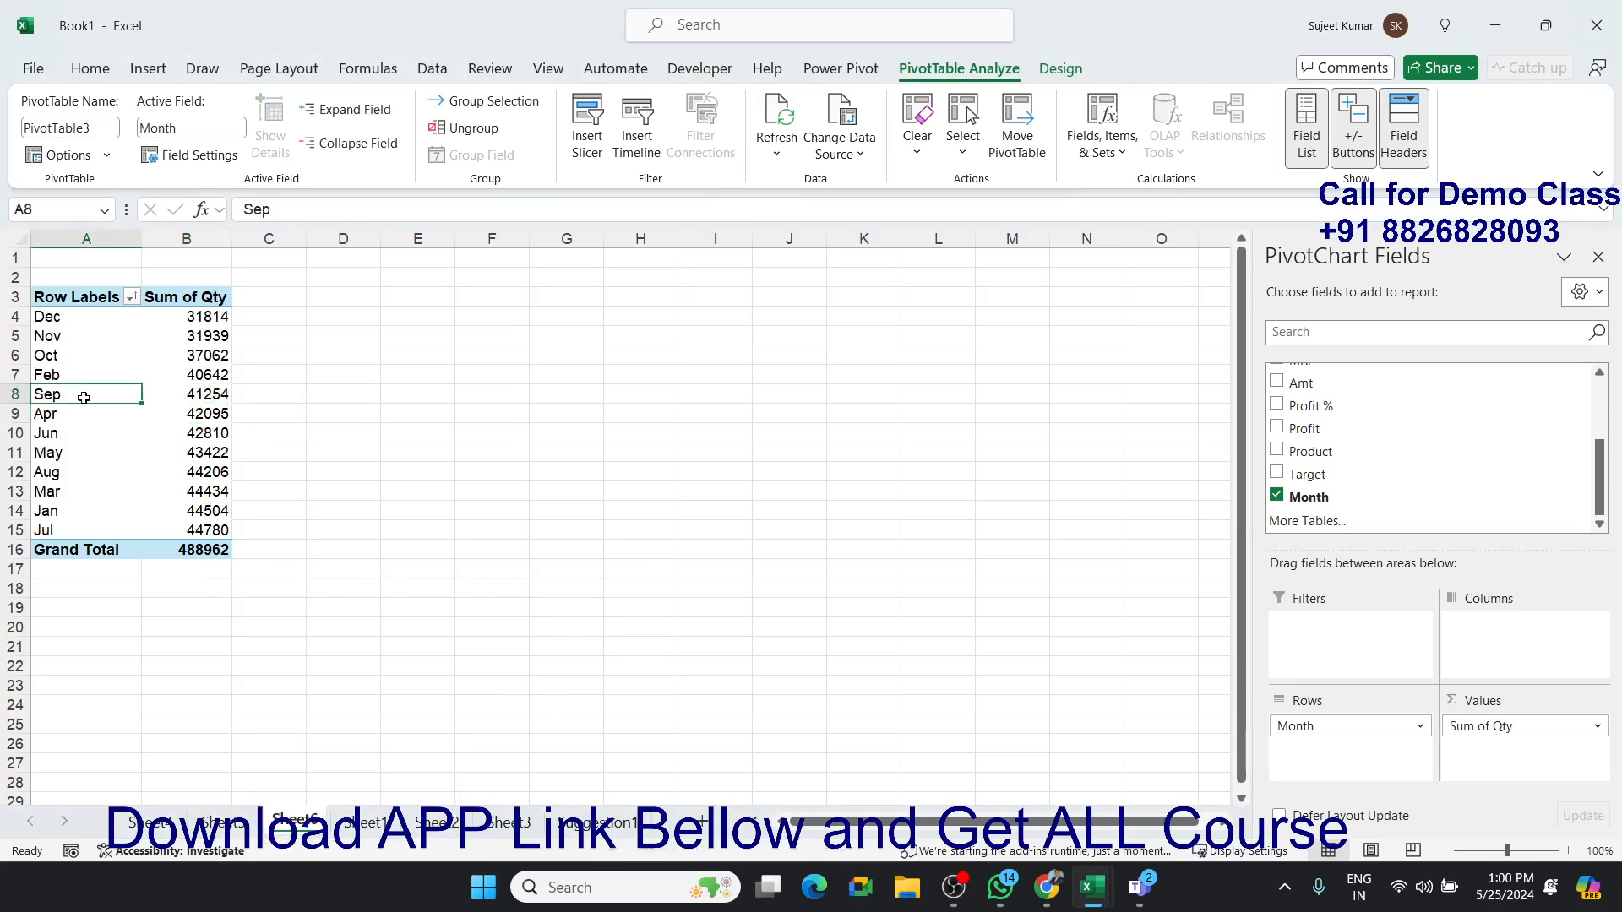
right_click(84, 398)
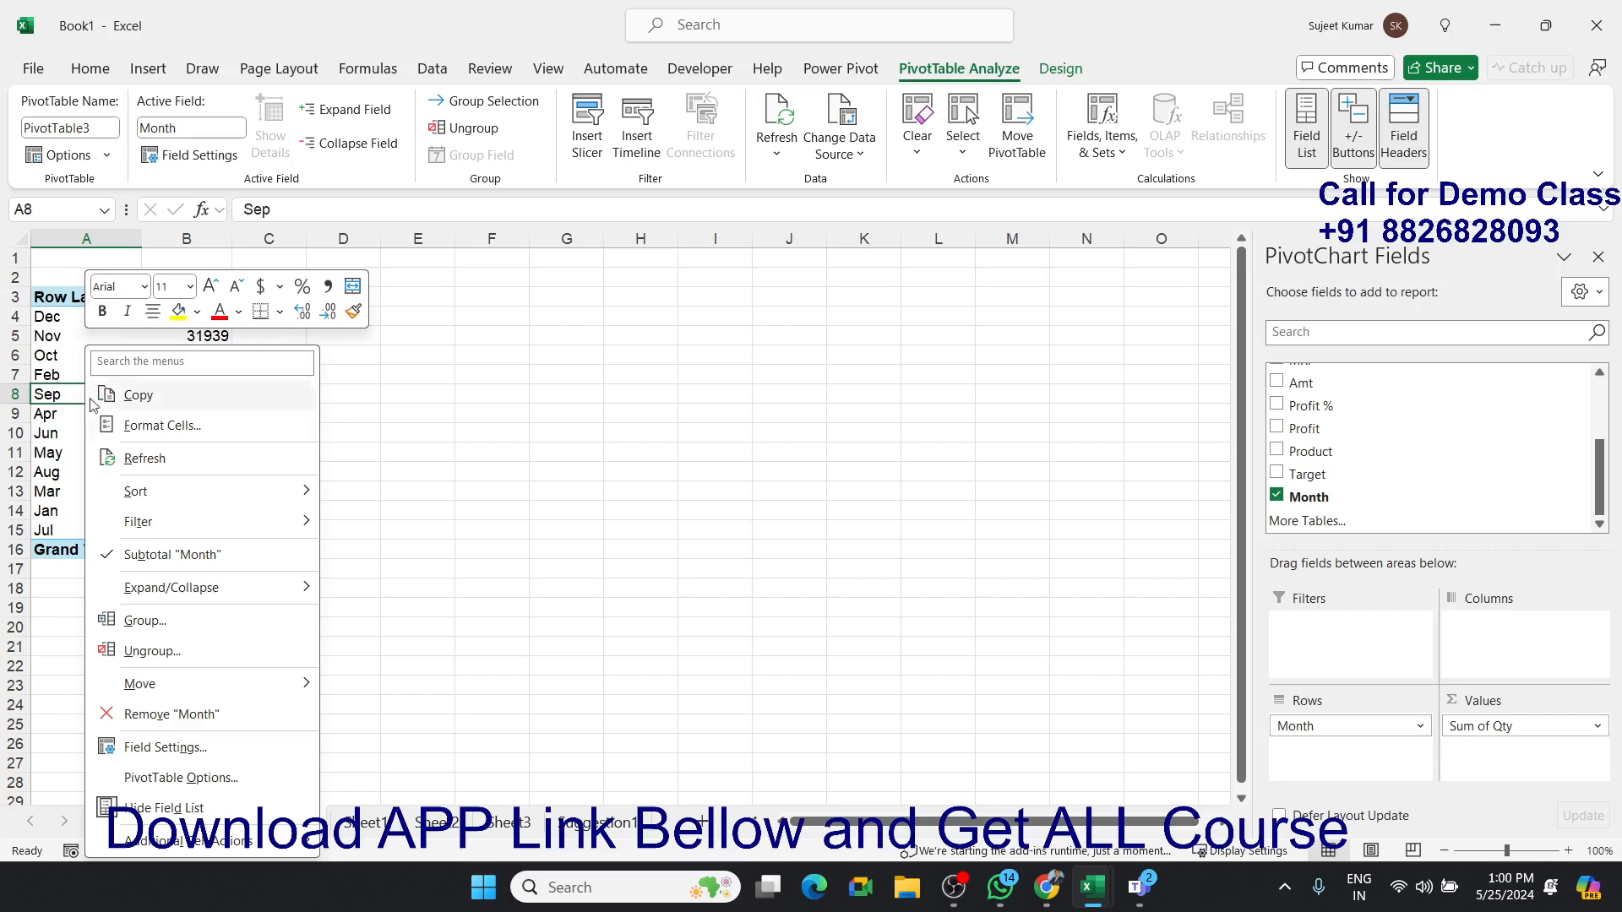
mouse_move(226, 506)
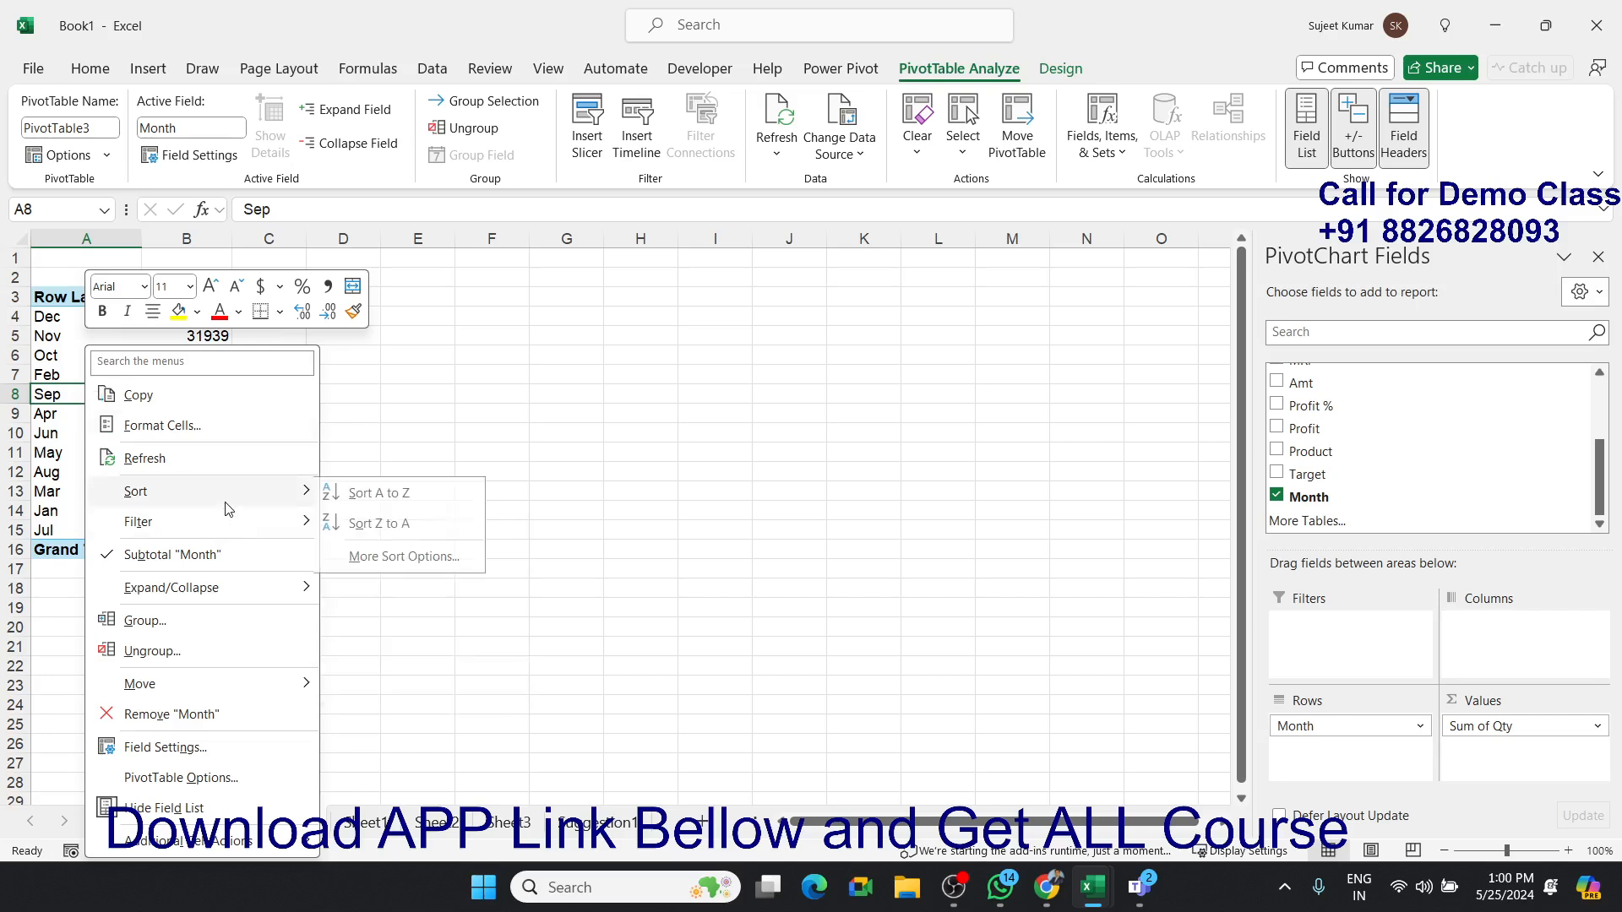
click(405, 561)
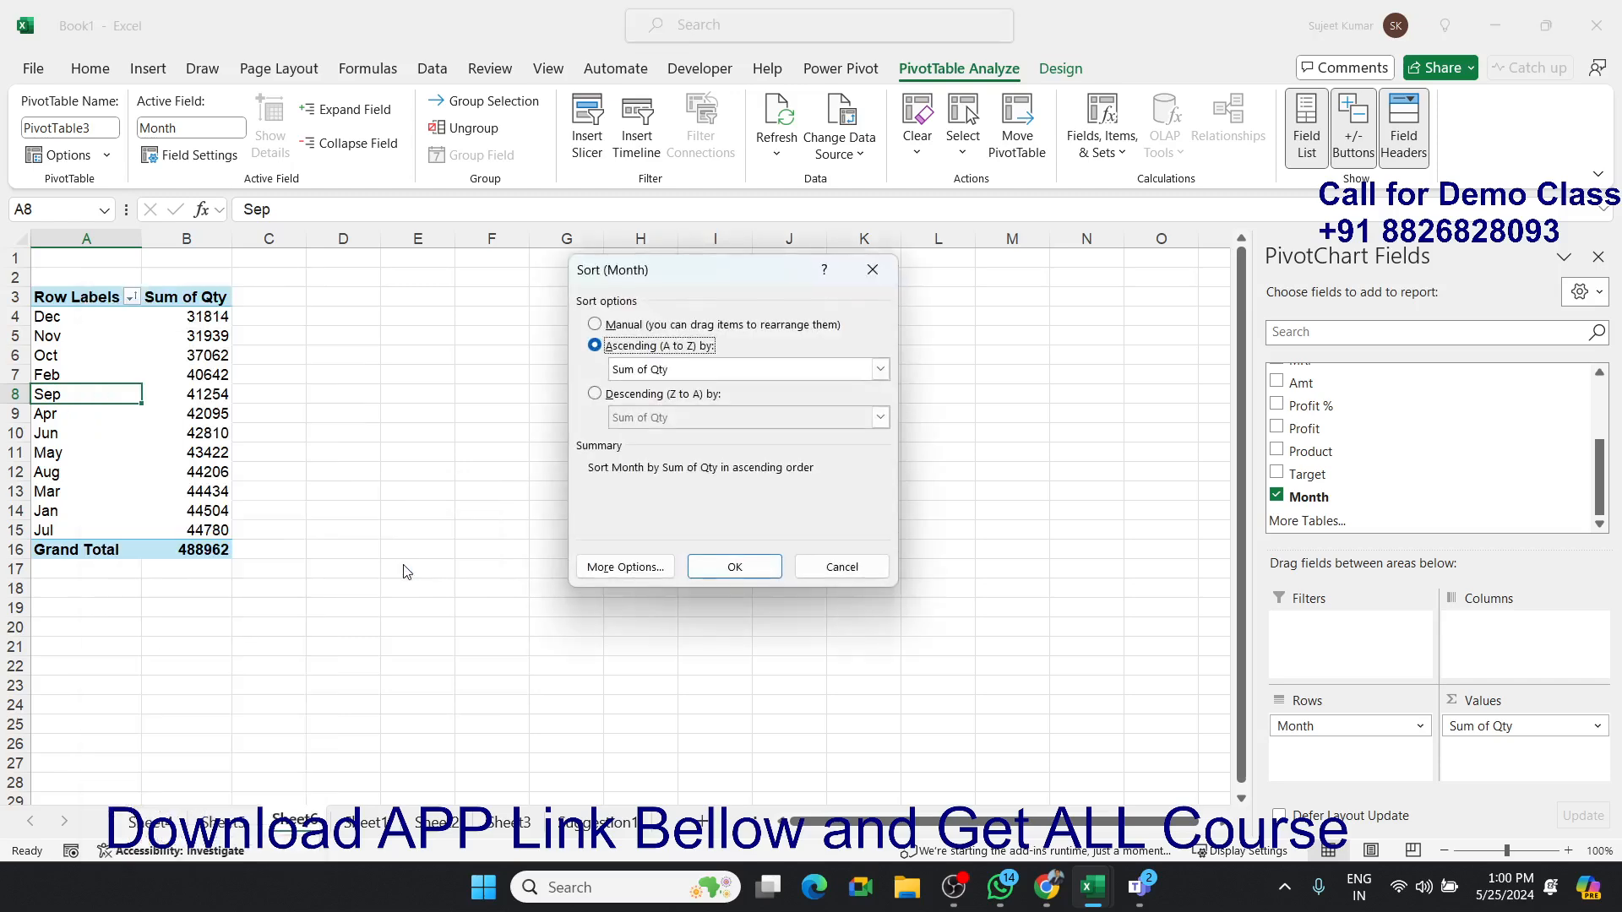
drag(621, 273, 491, 251)
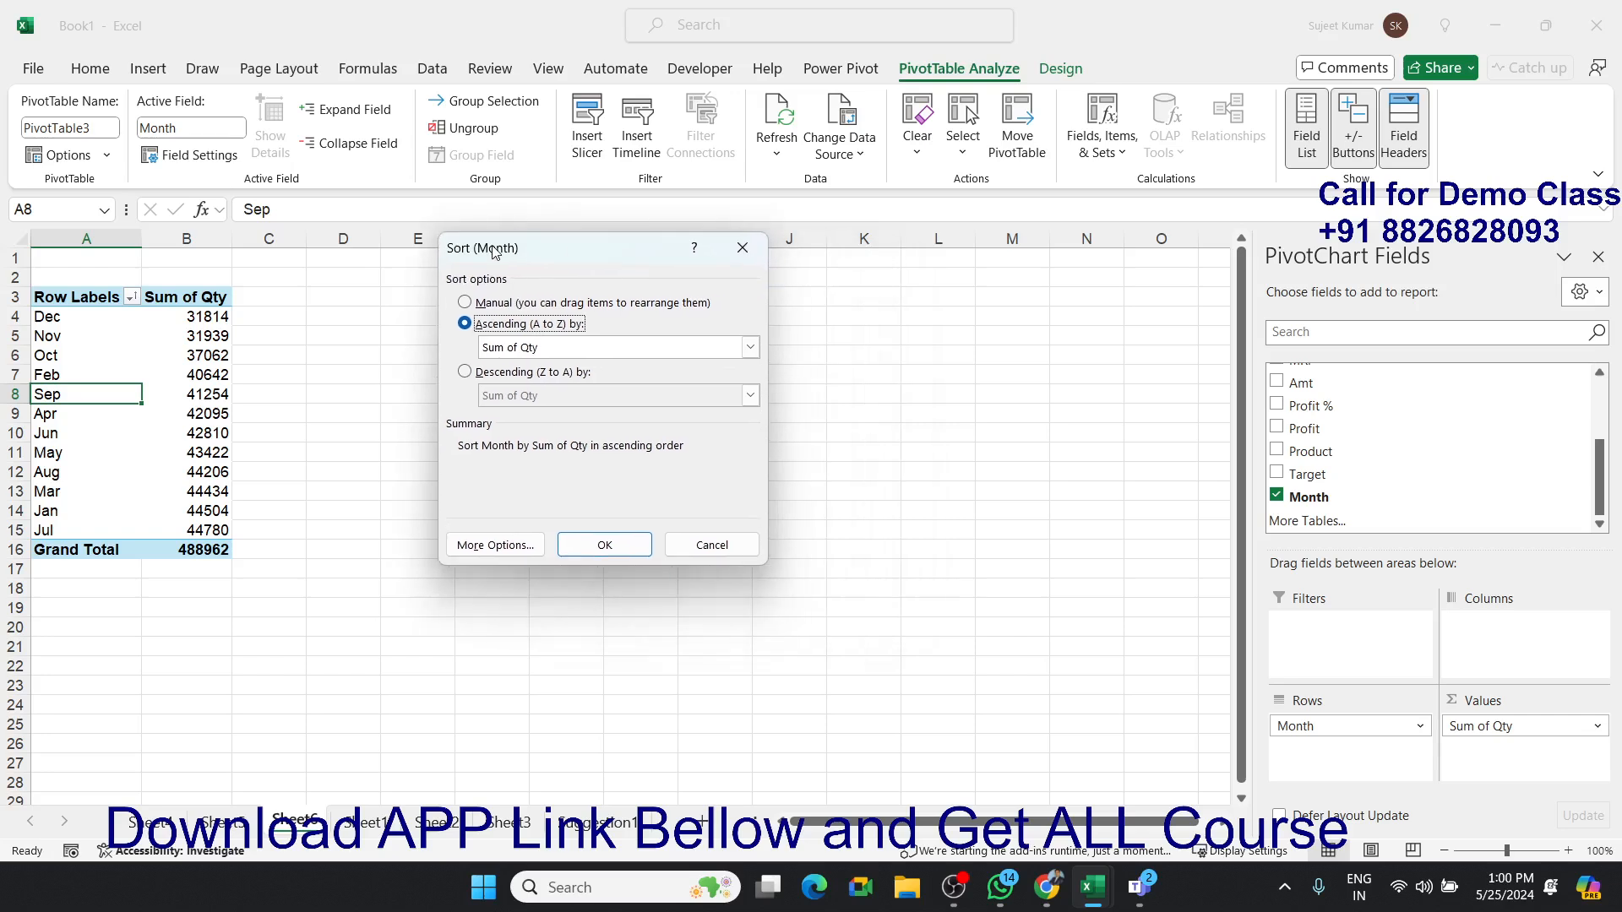
click(476, 547)
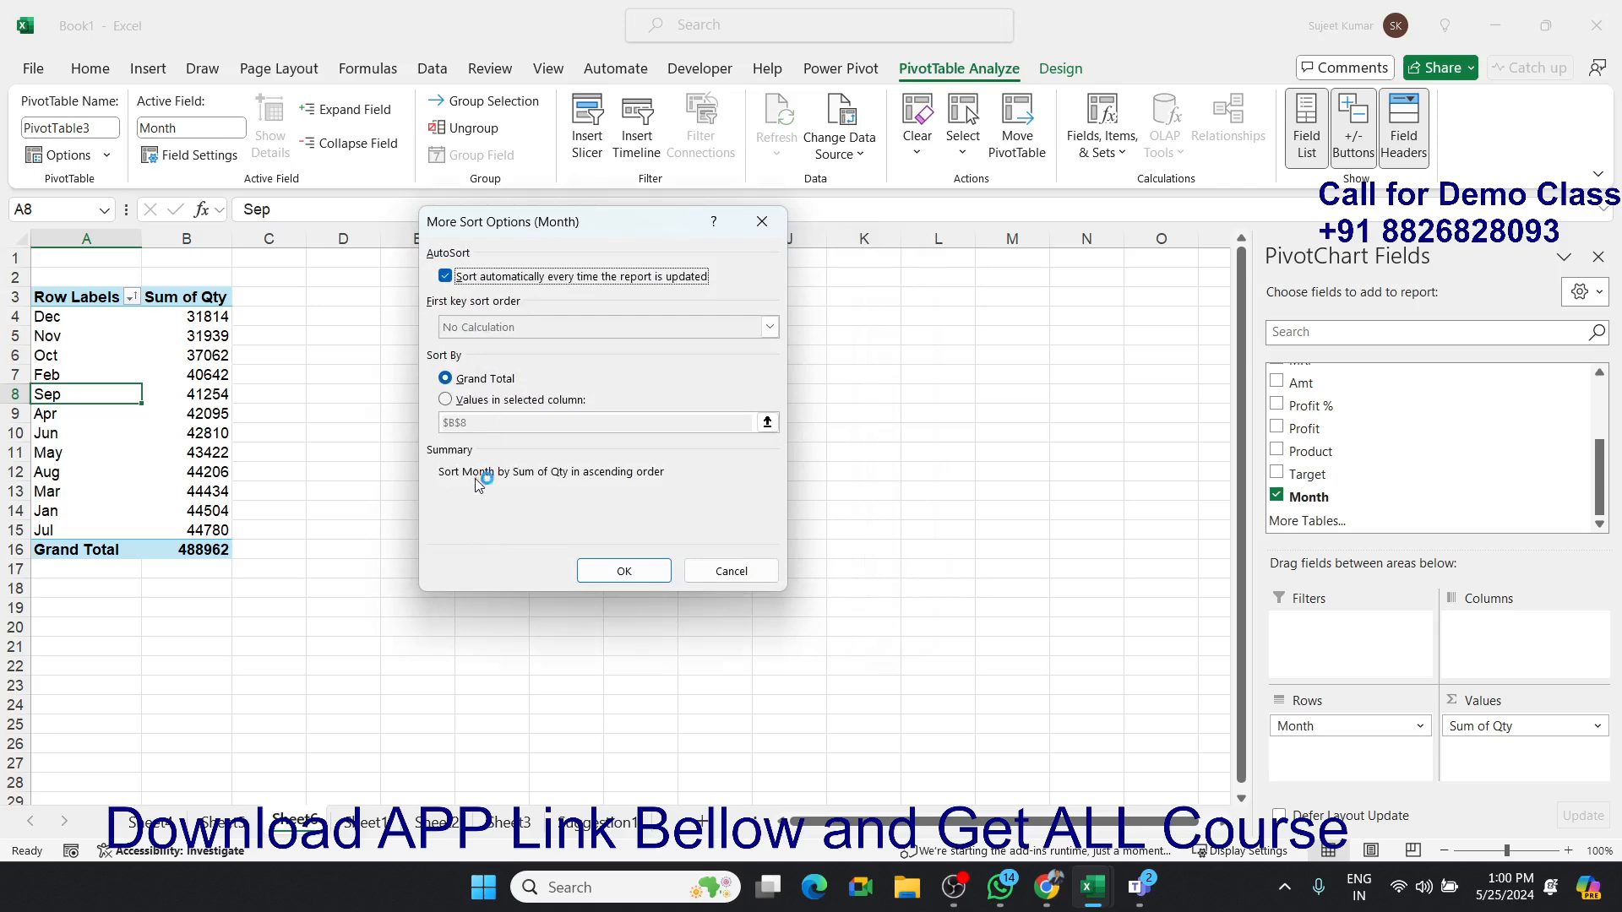
click(446, 276)
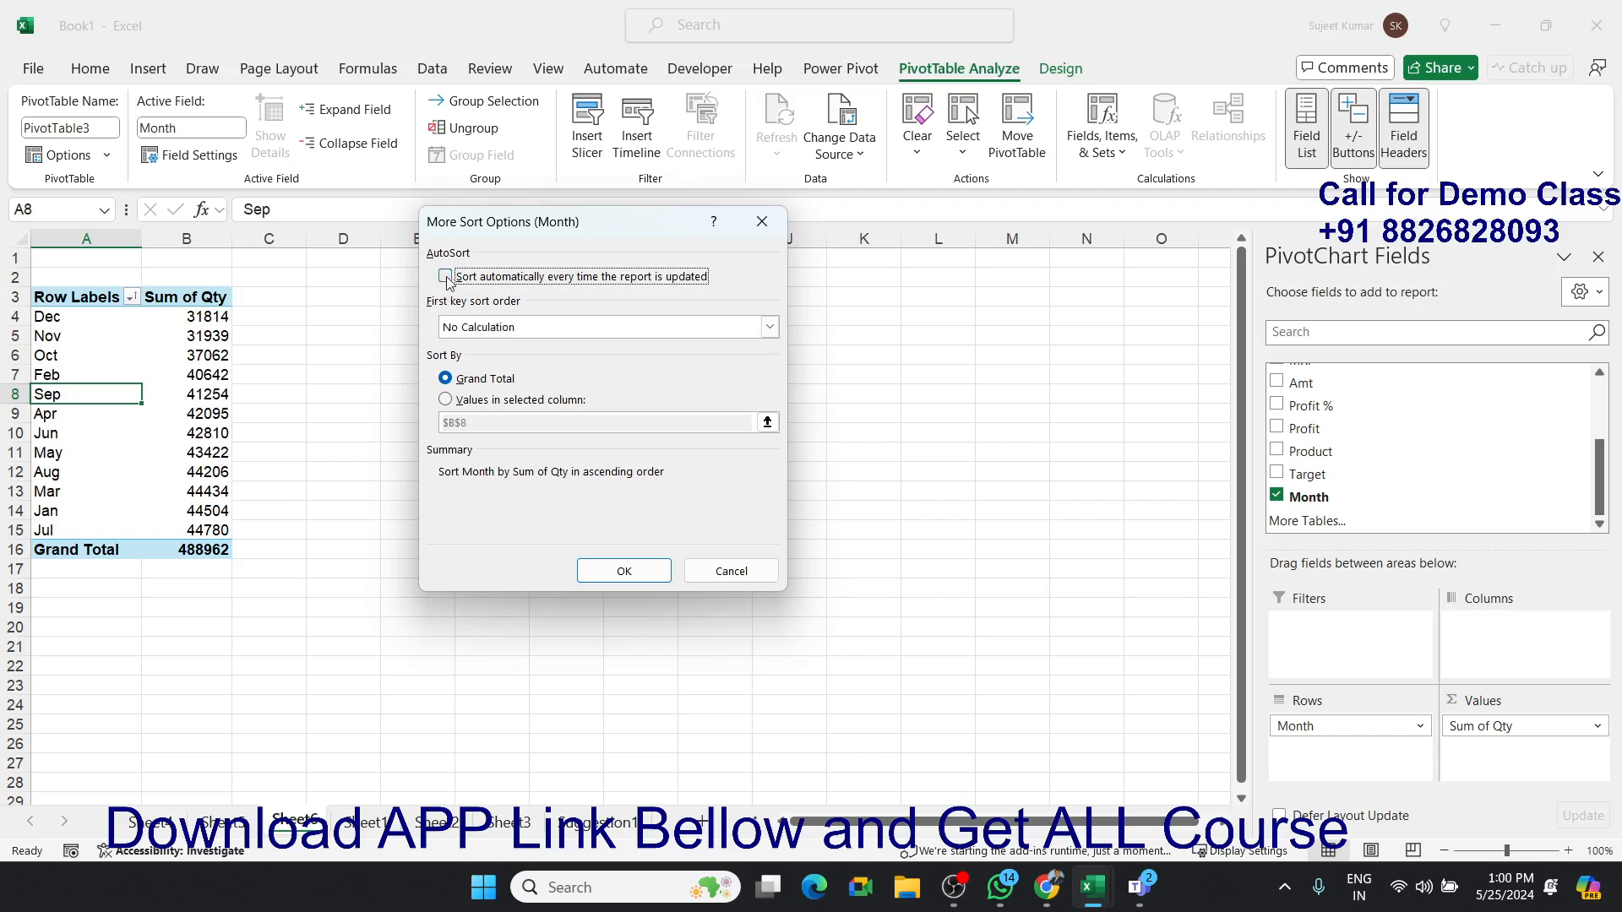
click(464, 328)
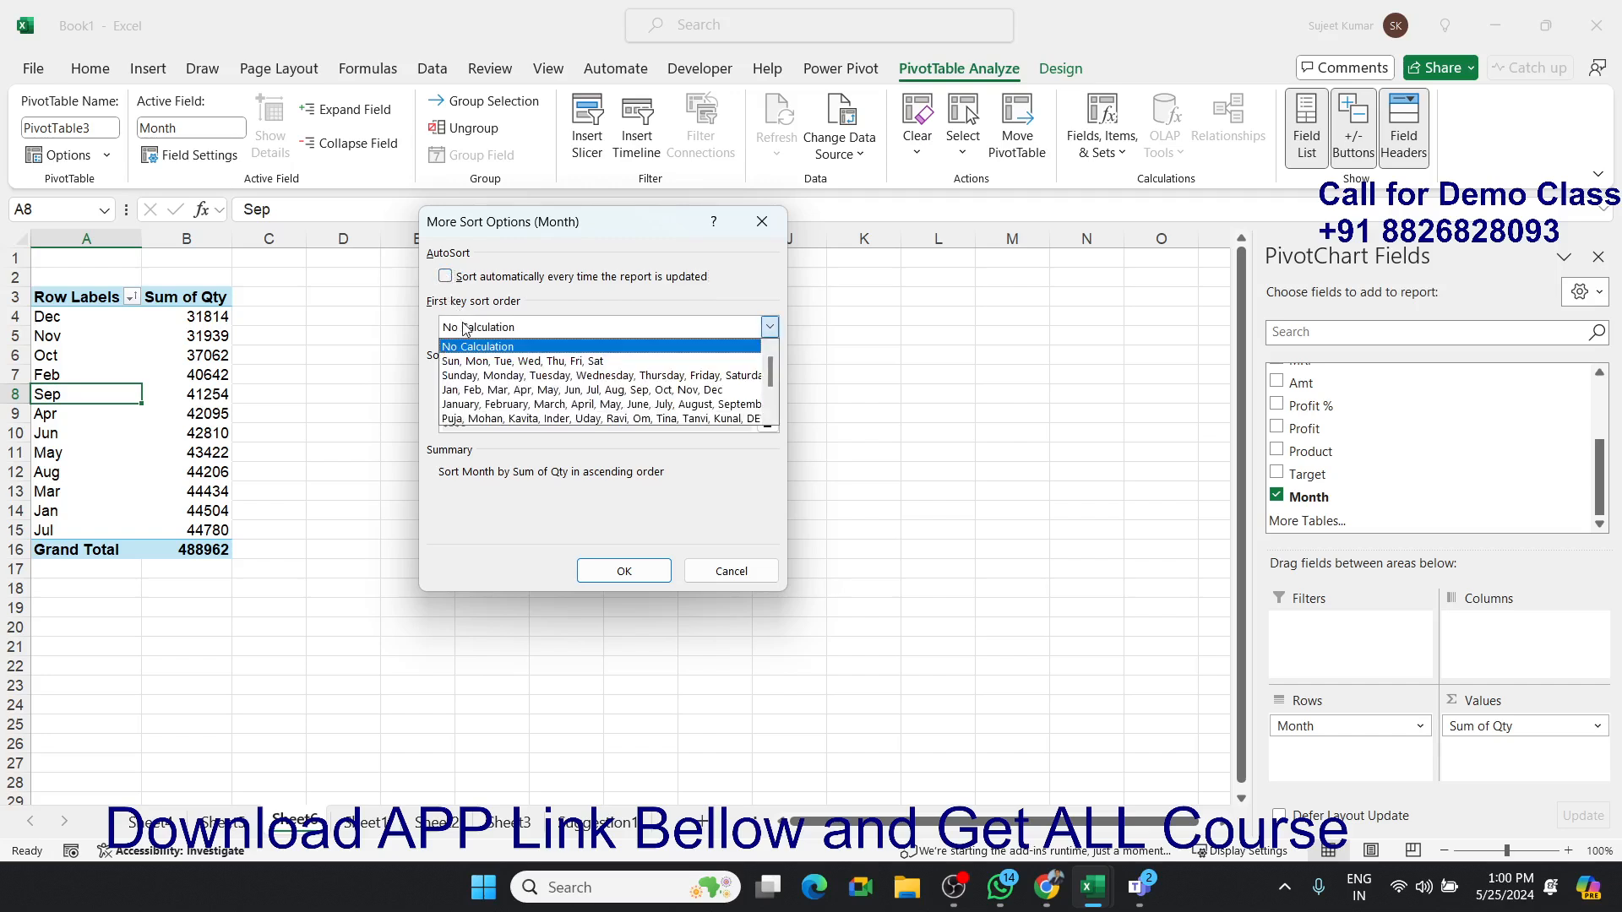
click(494, 389)
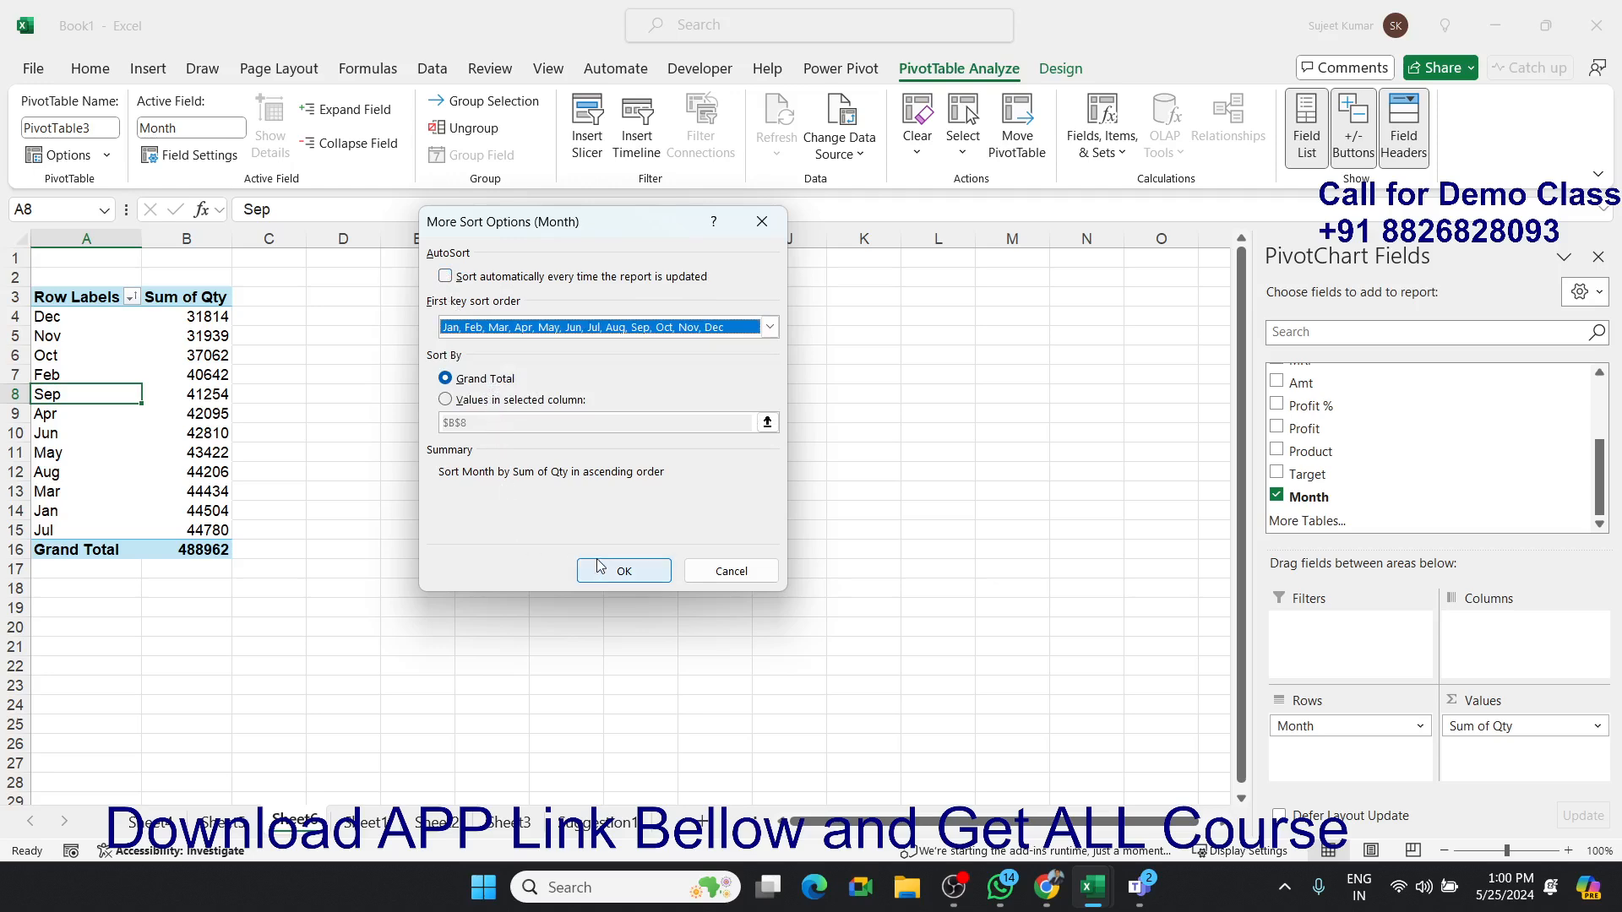
click(624, 570)
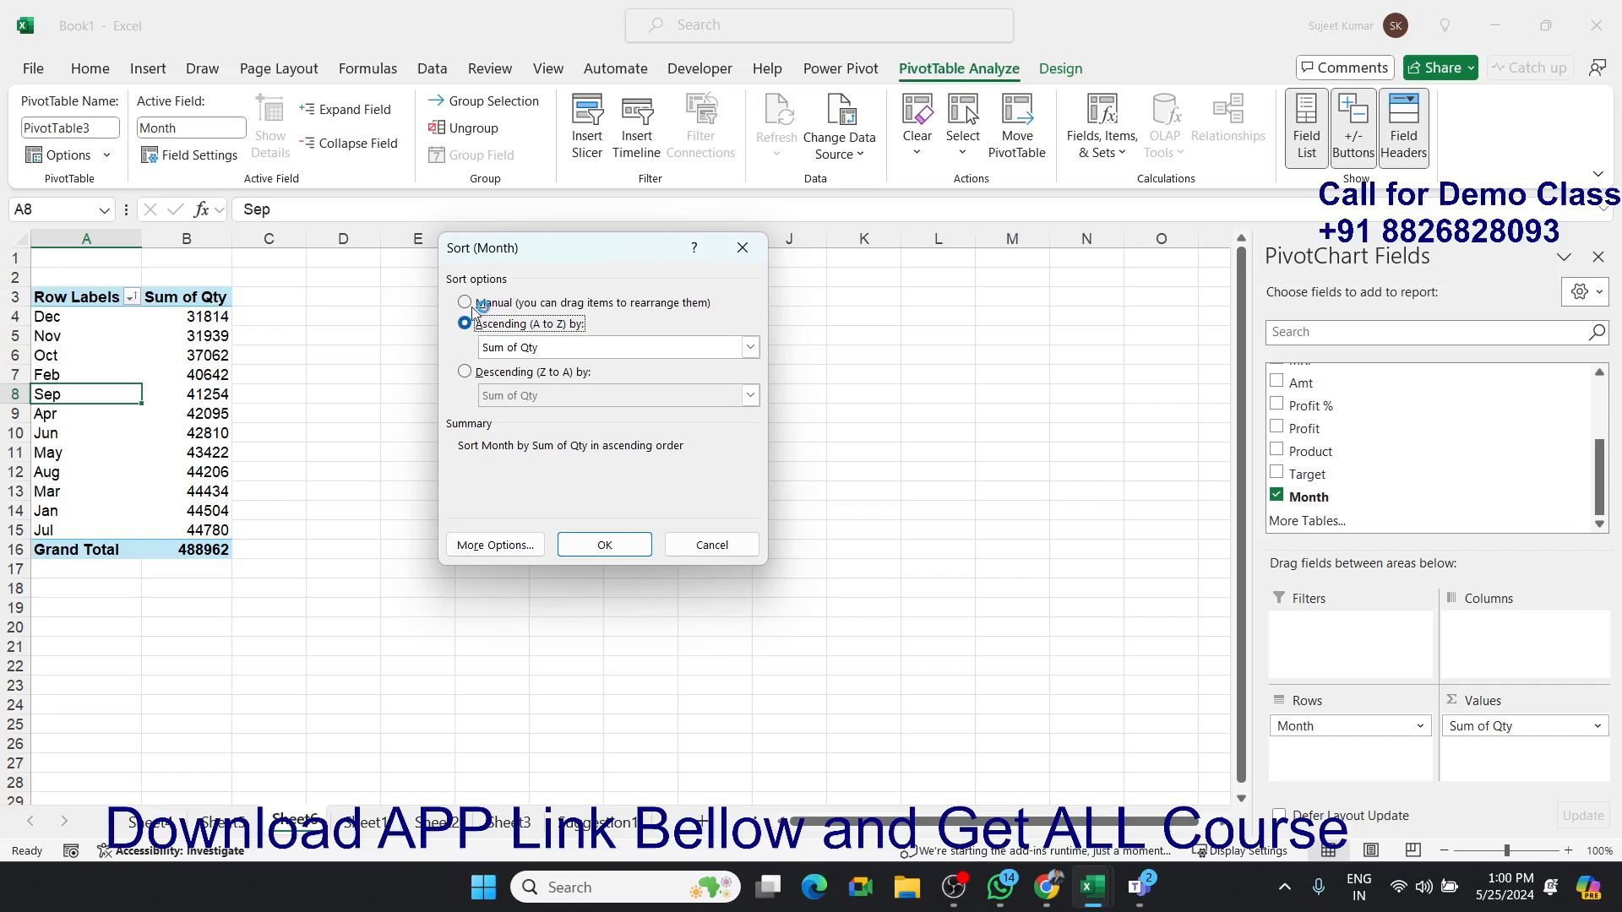
Set the Month field's sort option to Manual and apply it.
click(465, 302)
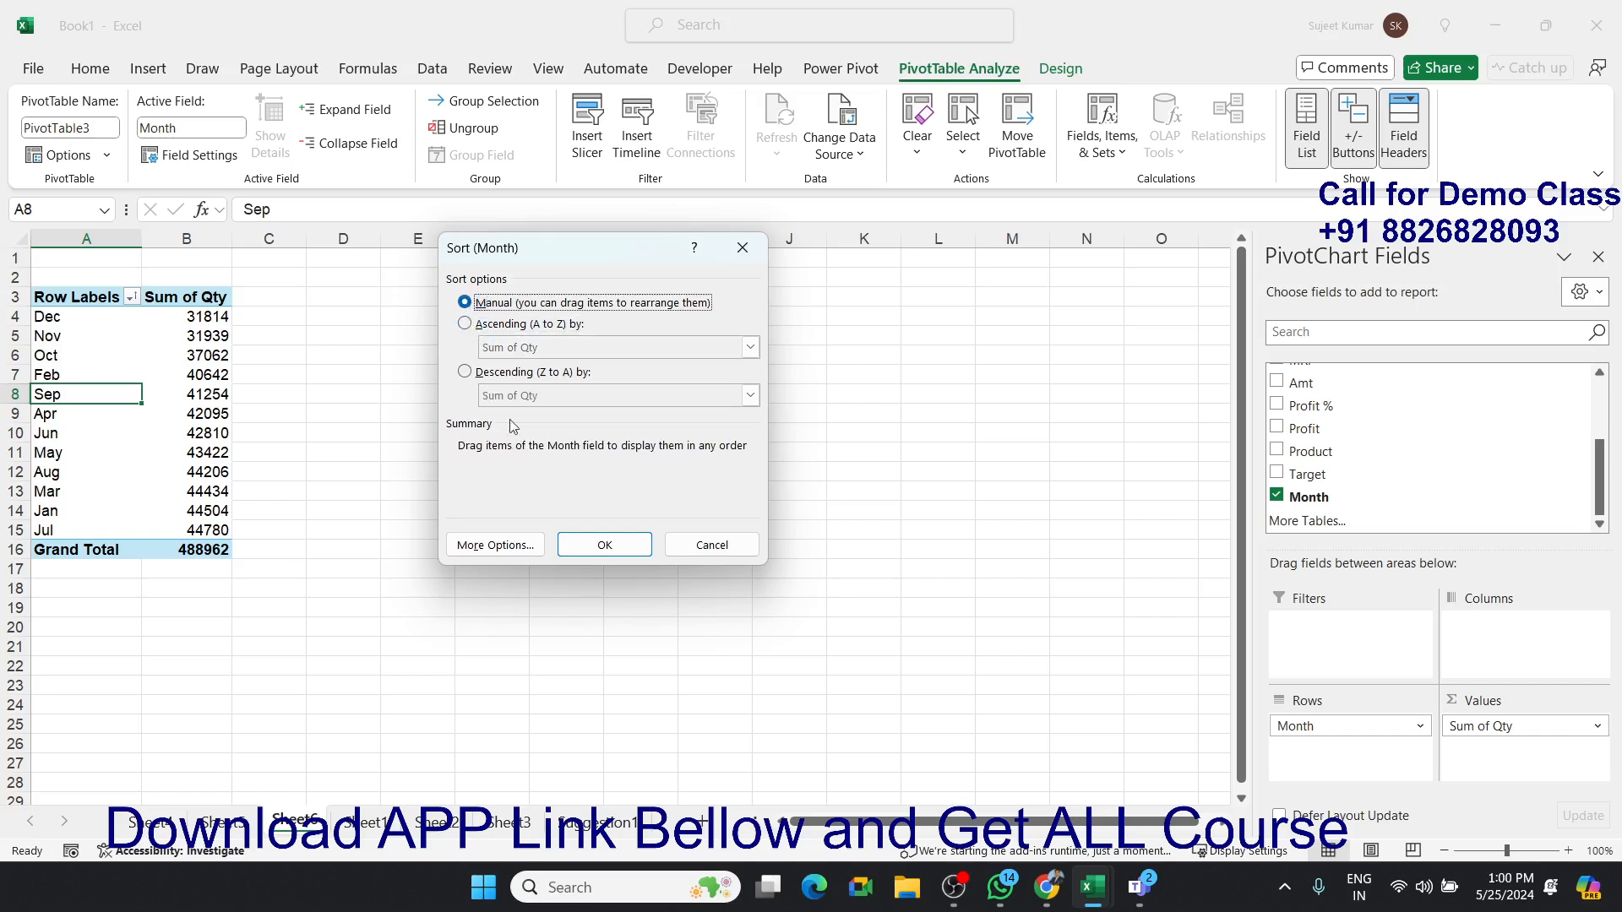
click(589, 544)
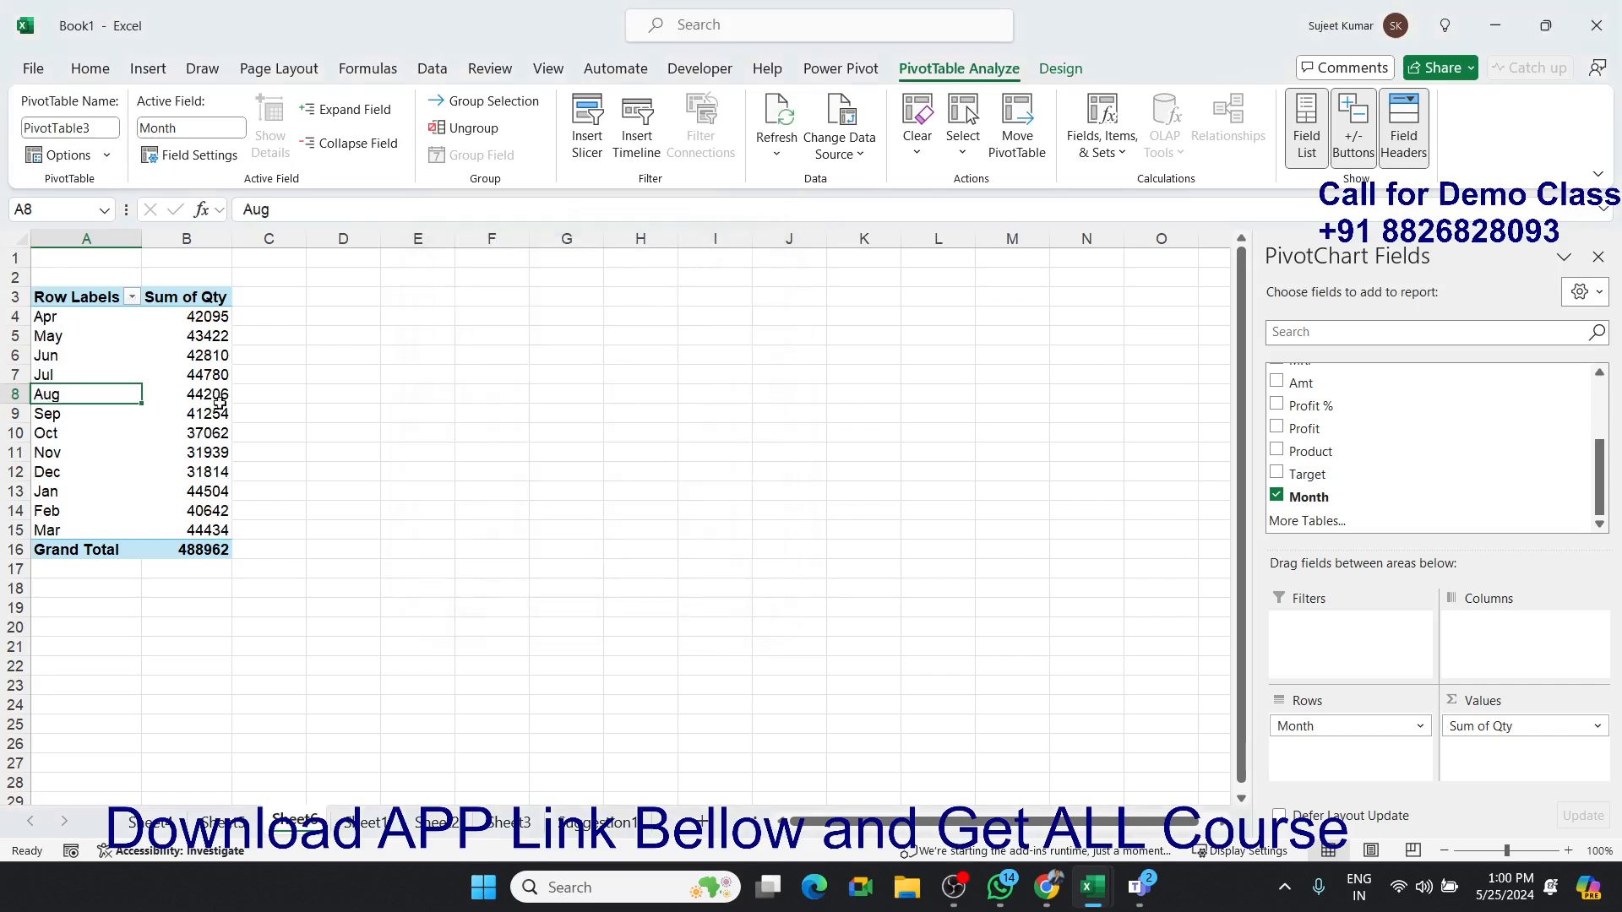
Sort the Month field ascending by Month, keeping the Jan, Feb, Mar through Dec first key sort order.
drag(124, 335, 123, 530)
click(81, 394)
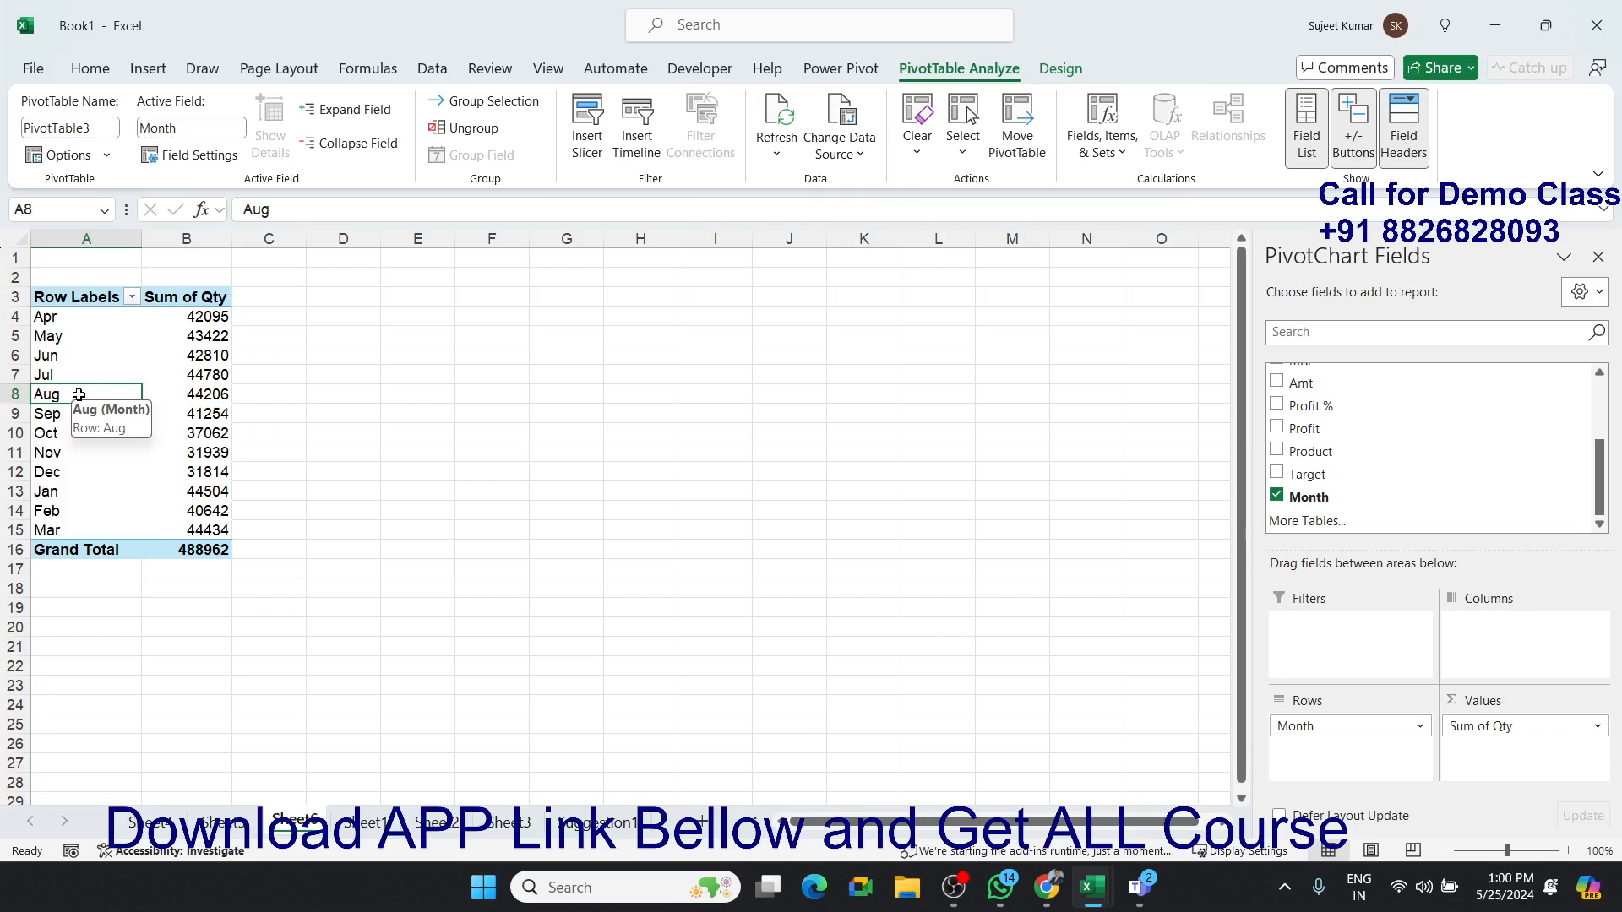
right_click(80, 394)
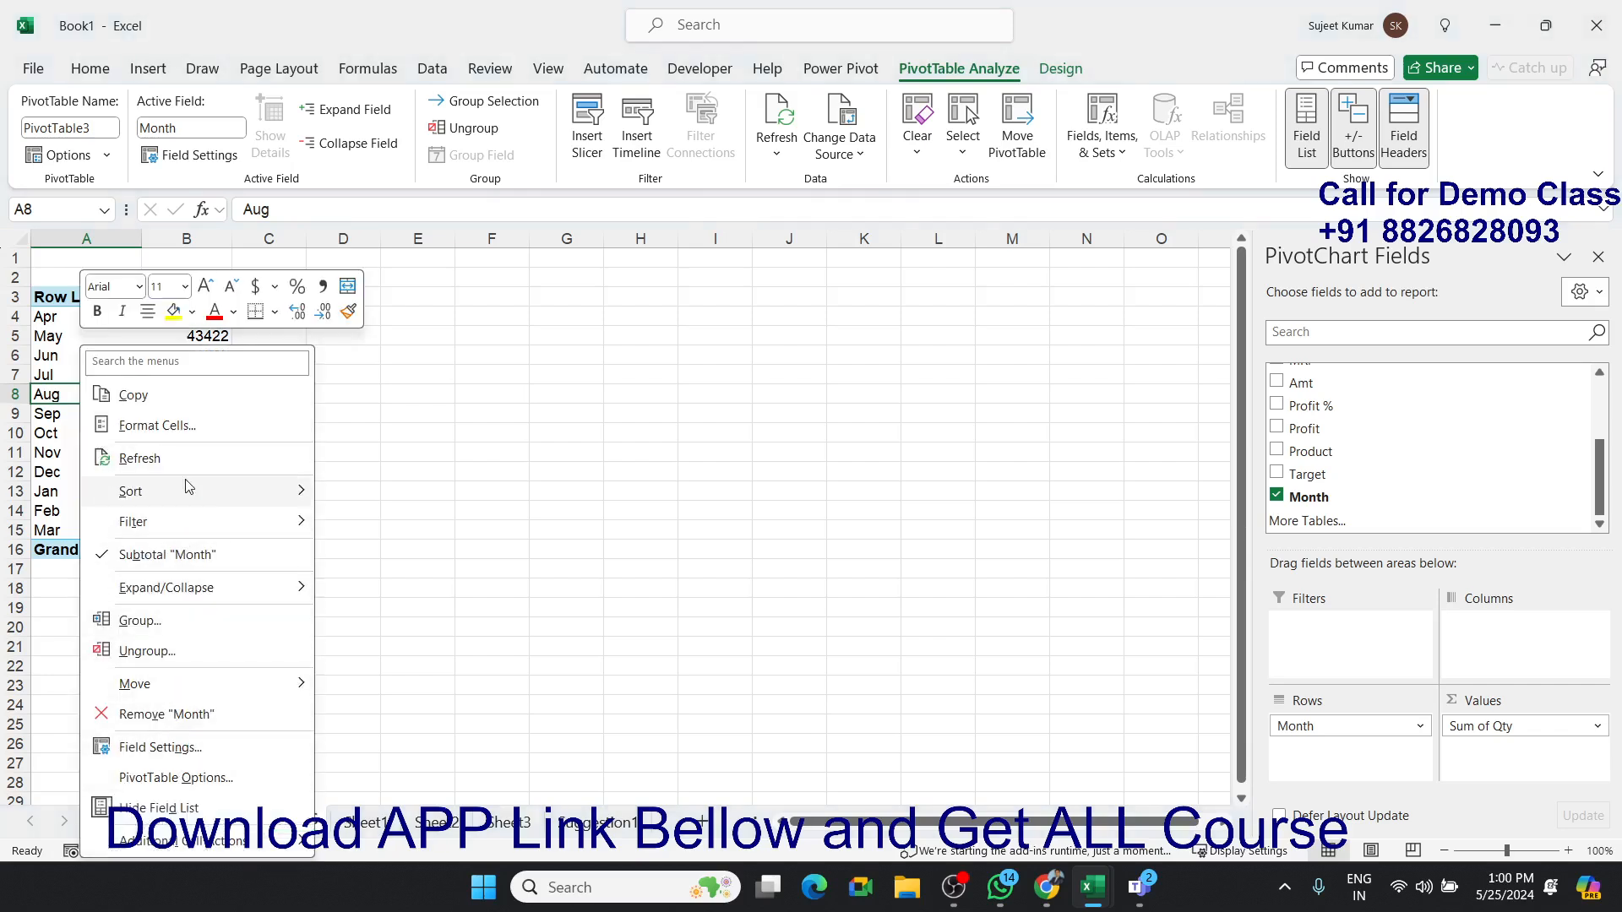
mouse_move(228, 490)
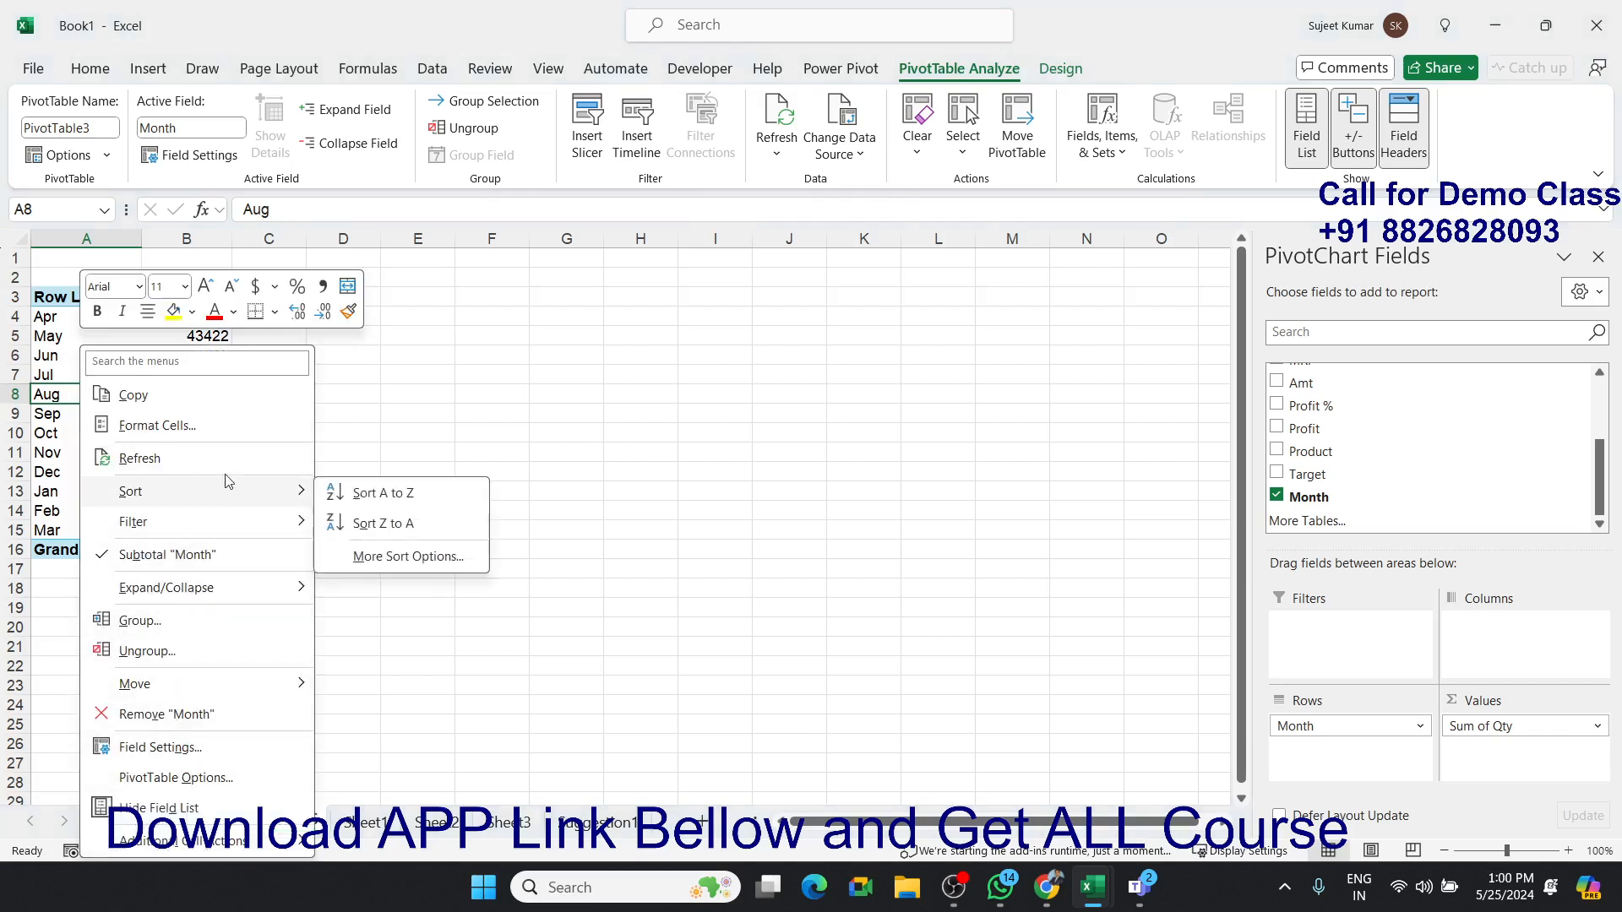
click(372, 557)
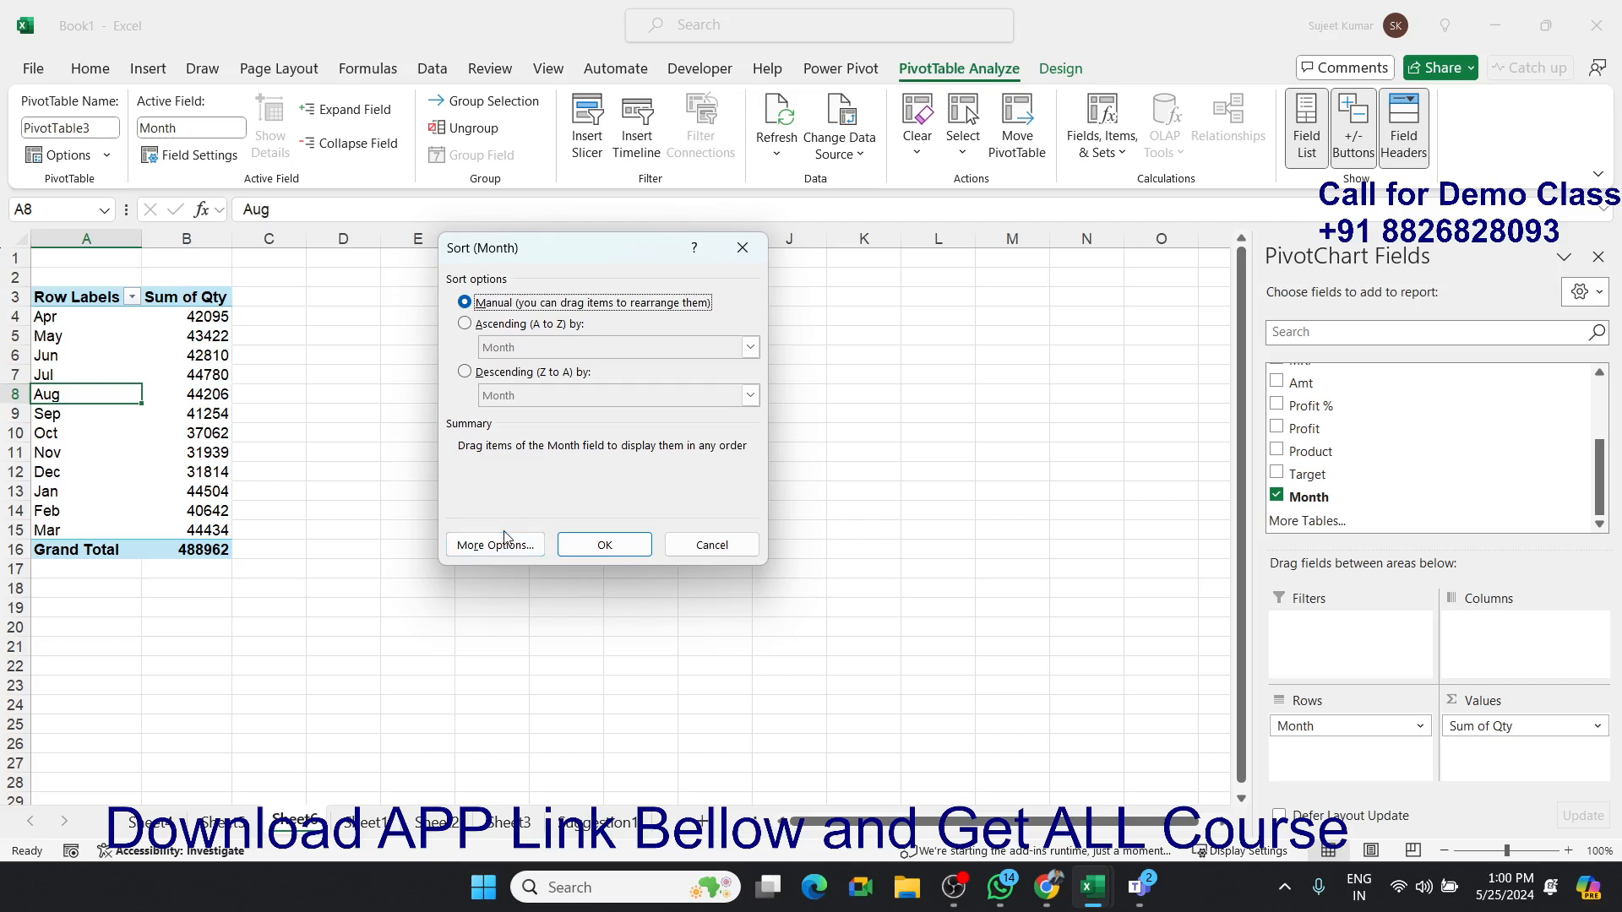
click(464, 325)
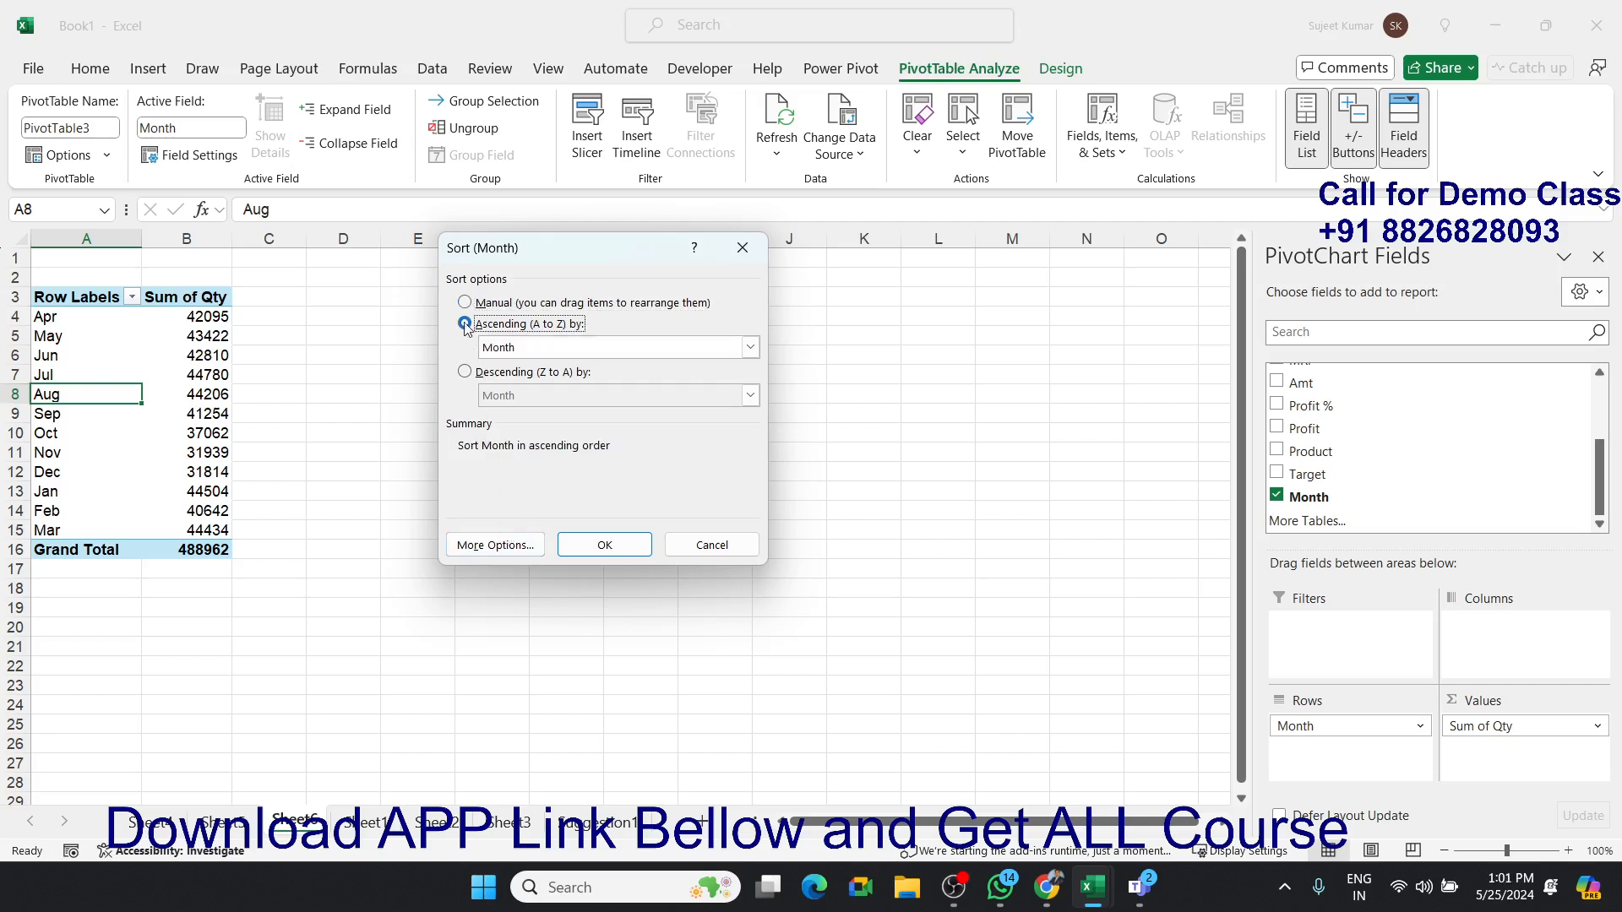
click(518, 545)
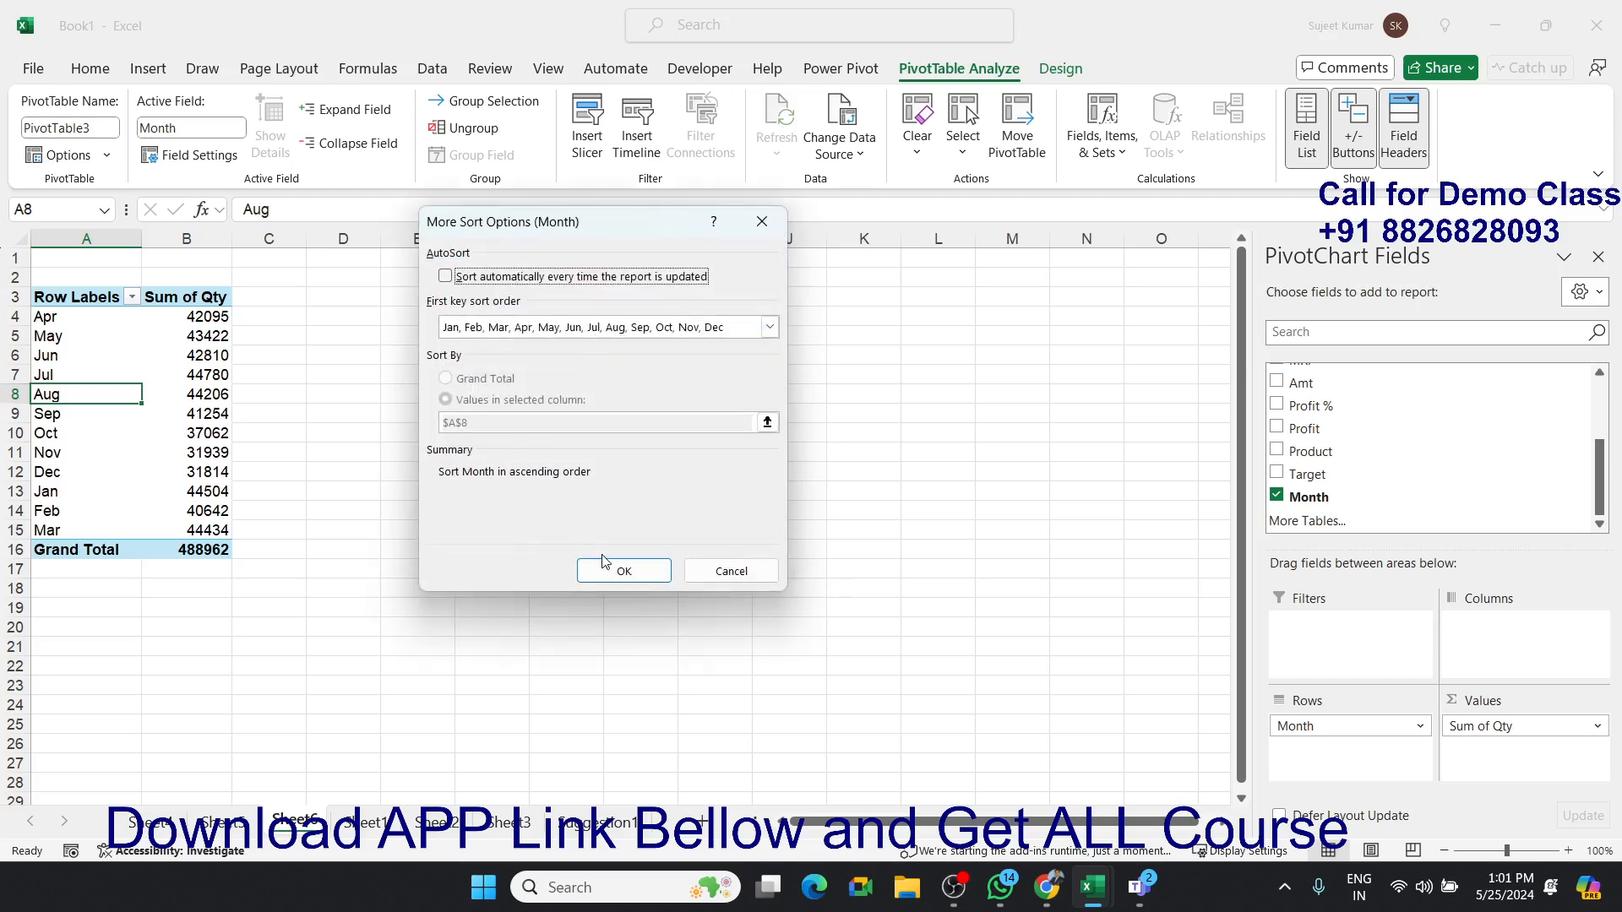
click(623, 571)
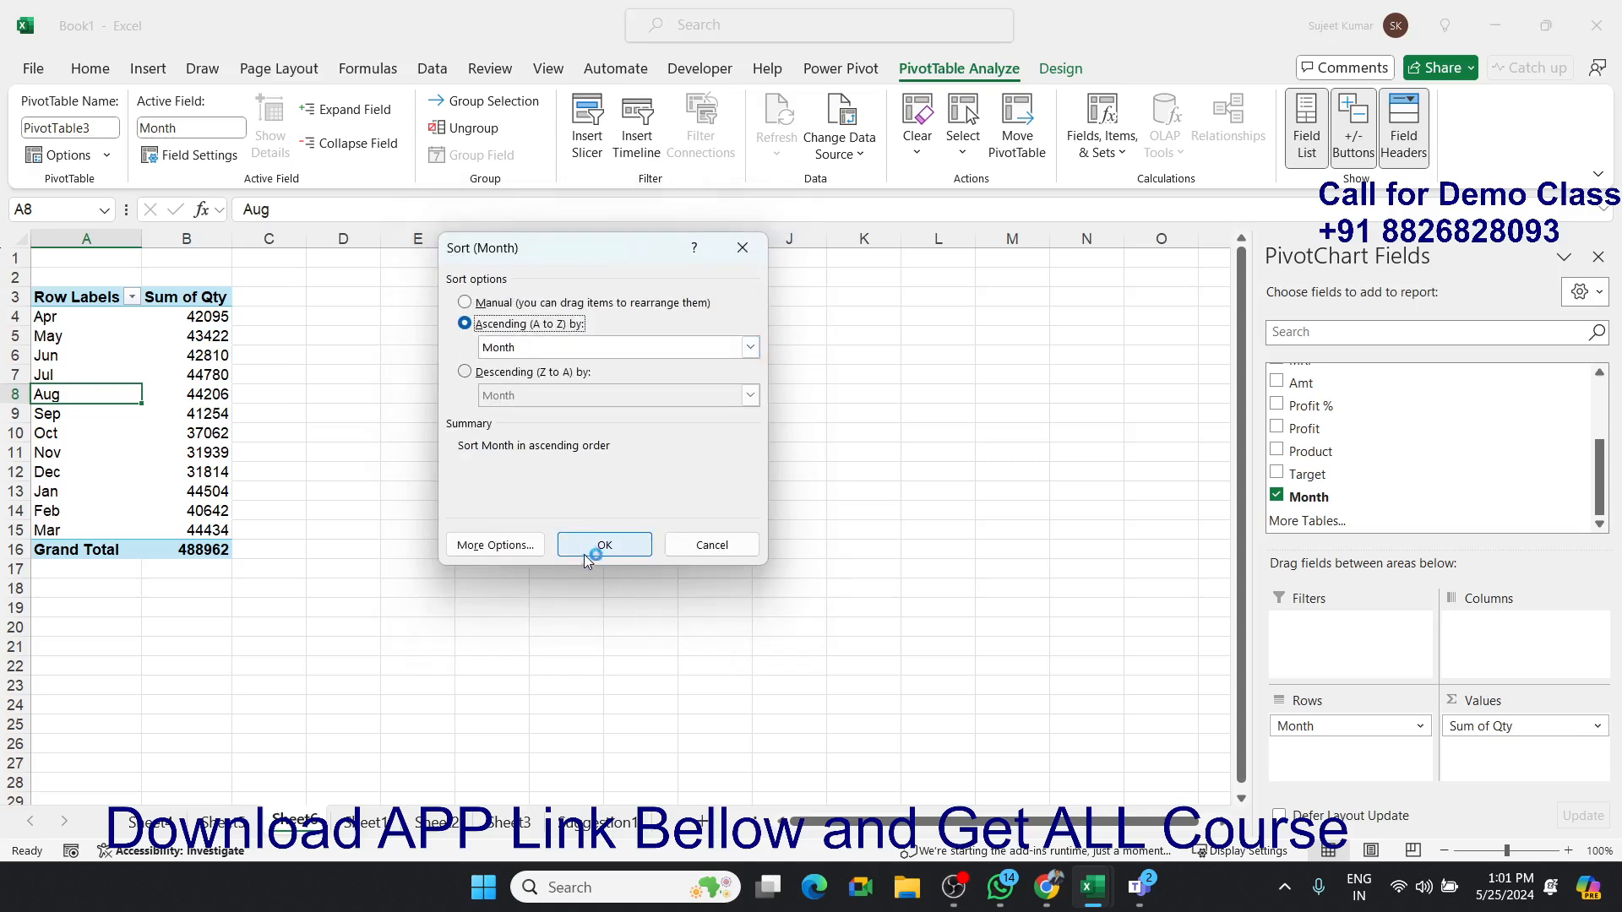
click(585, 549)
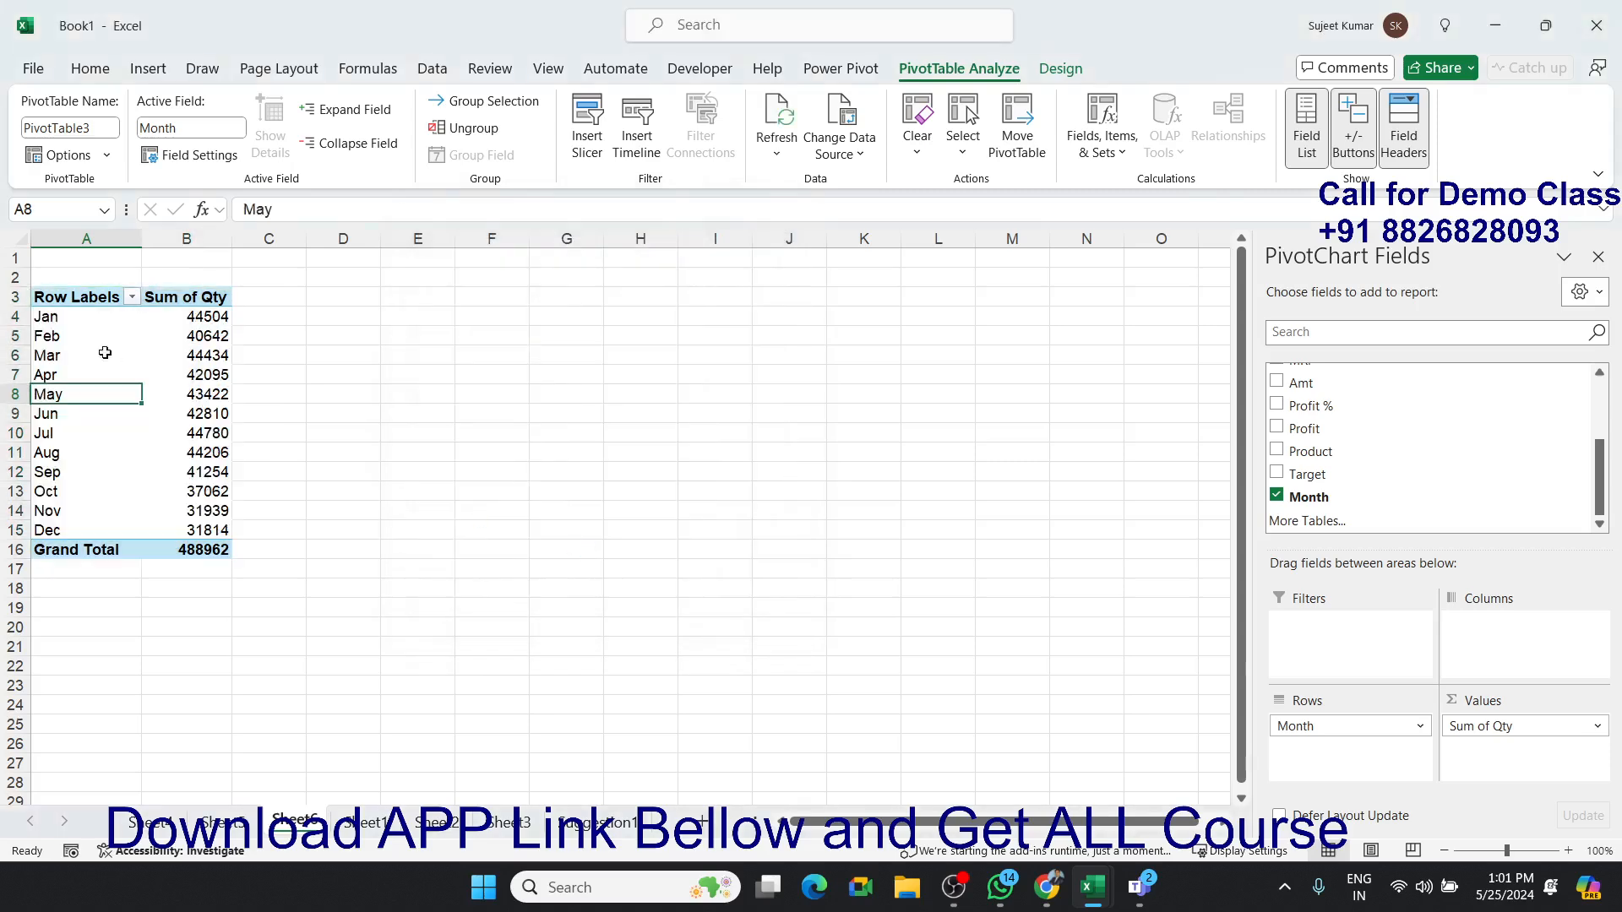
drag(90, 340, 91, 507)
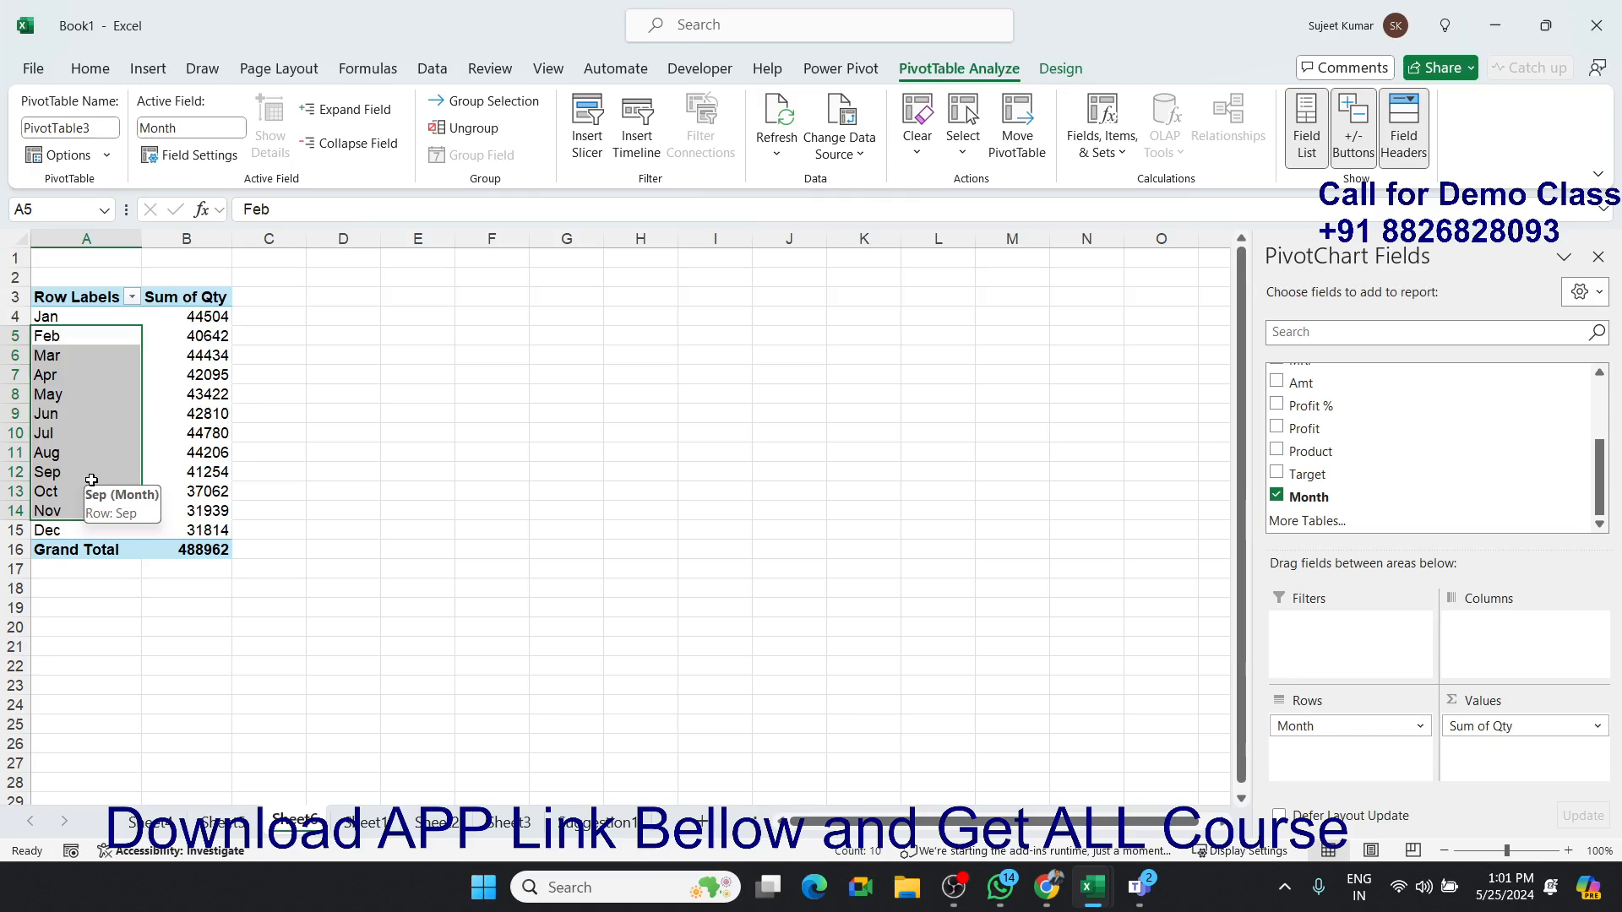
Check the source data on Sheet1, then replace Month with the Product field in the PivotTable's rows on Sheet6.
click(372, 822)
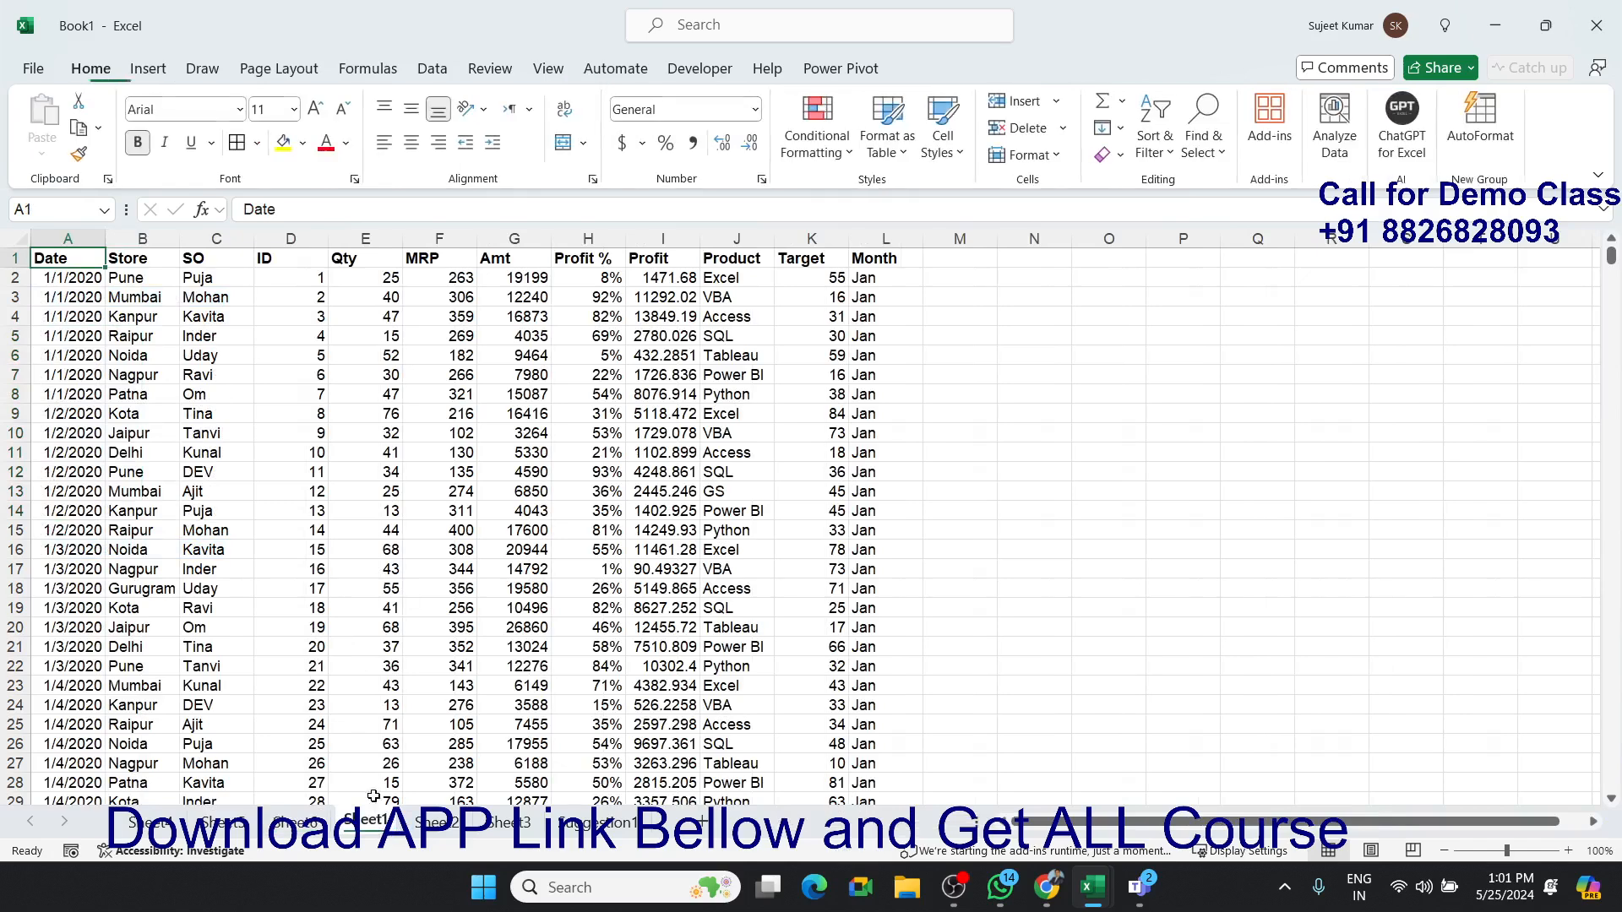
click(324, 821)
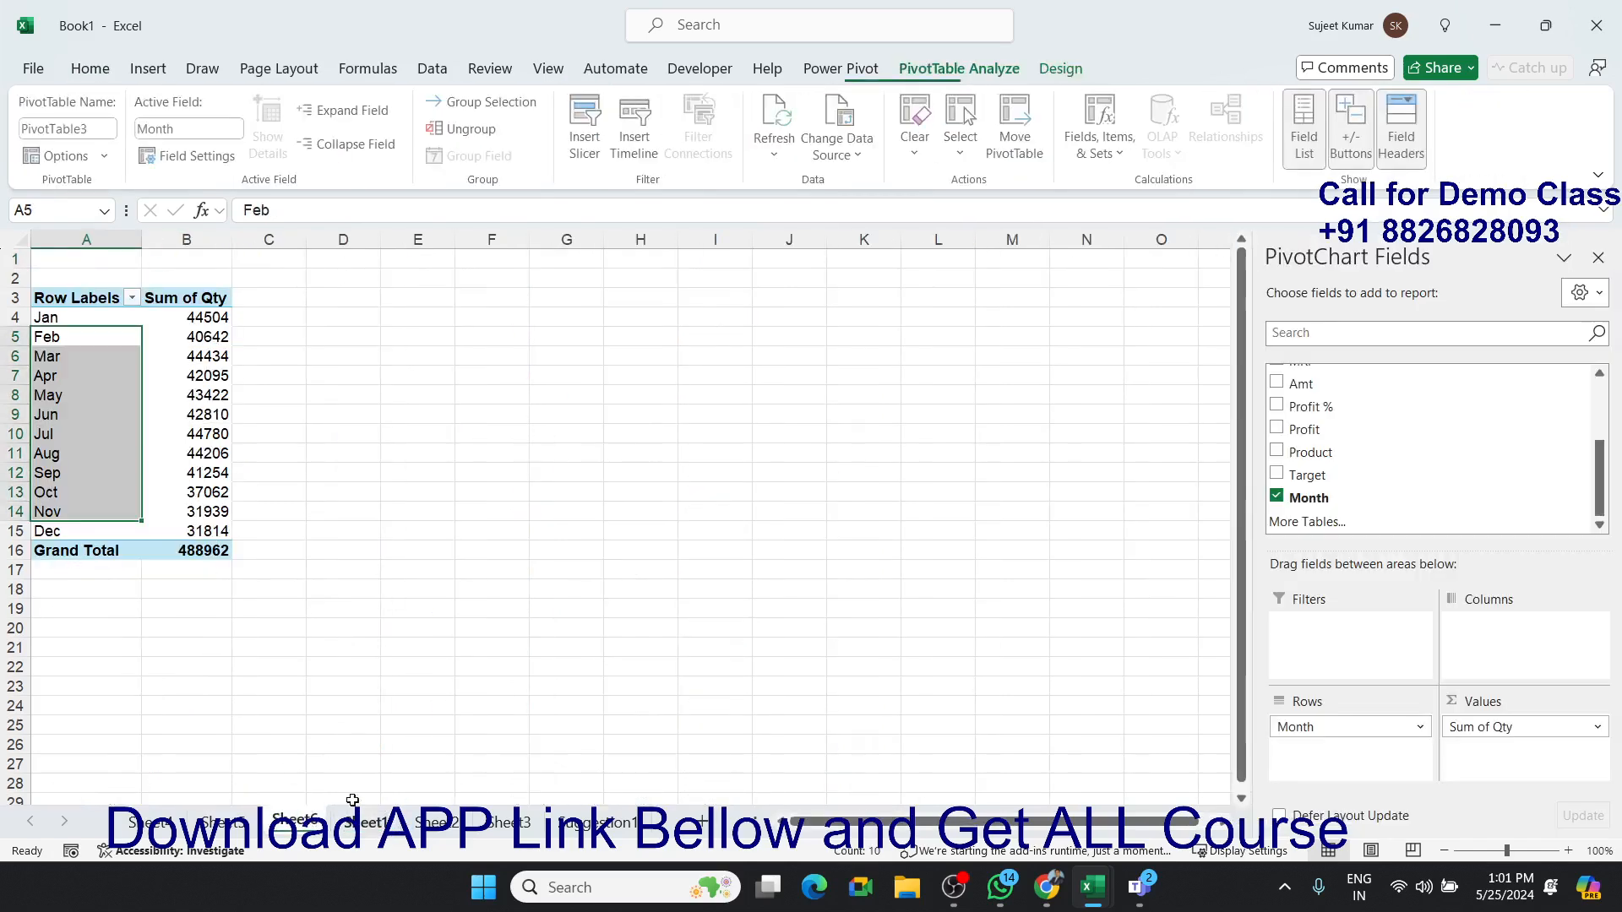
drag(1386, 719, 1420, 405)
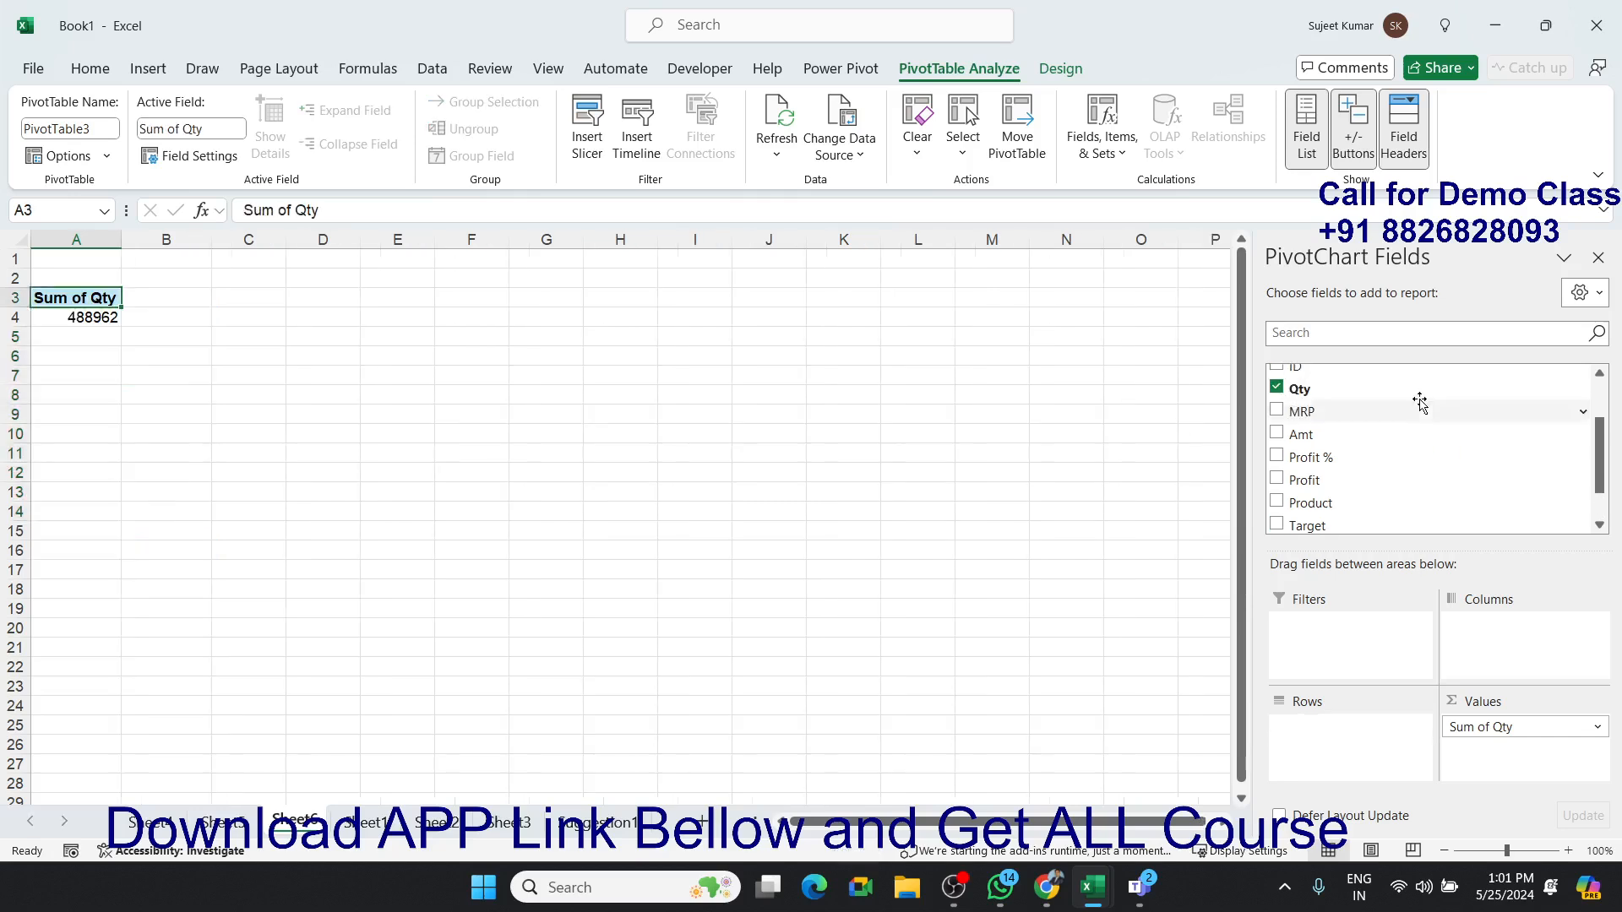
scroll(1597, 449, up, 2)
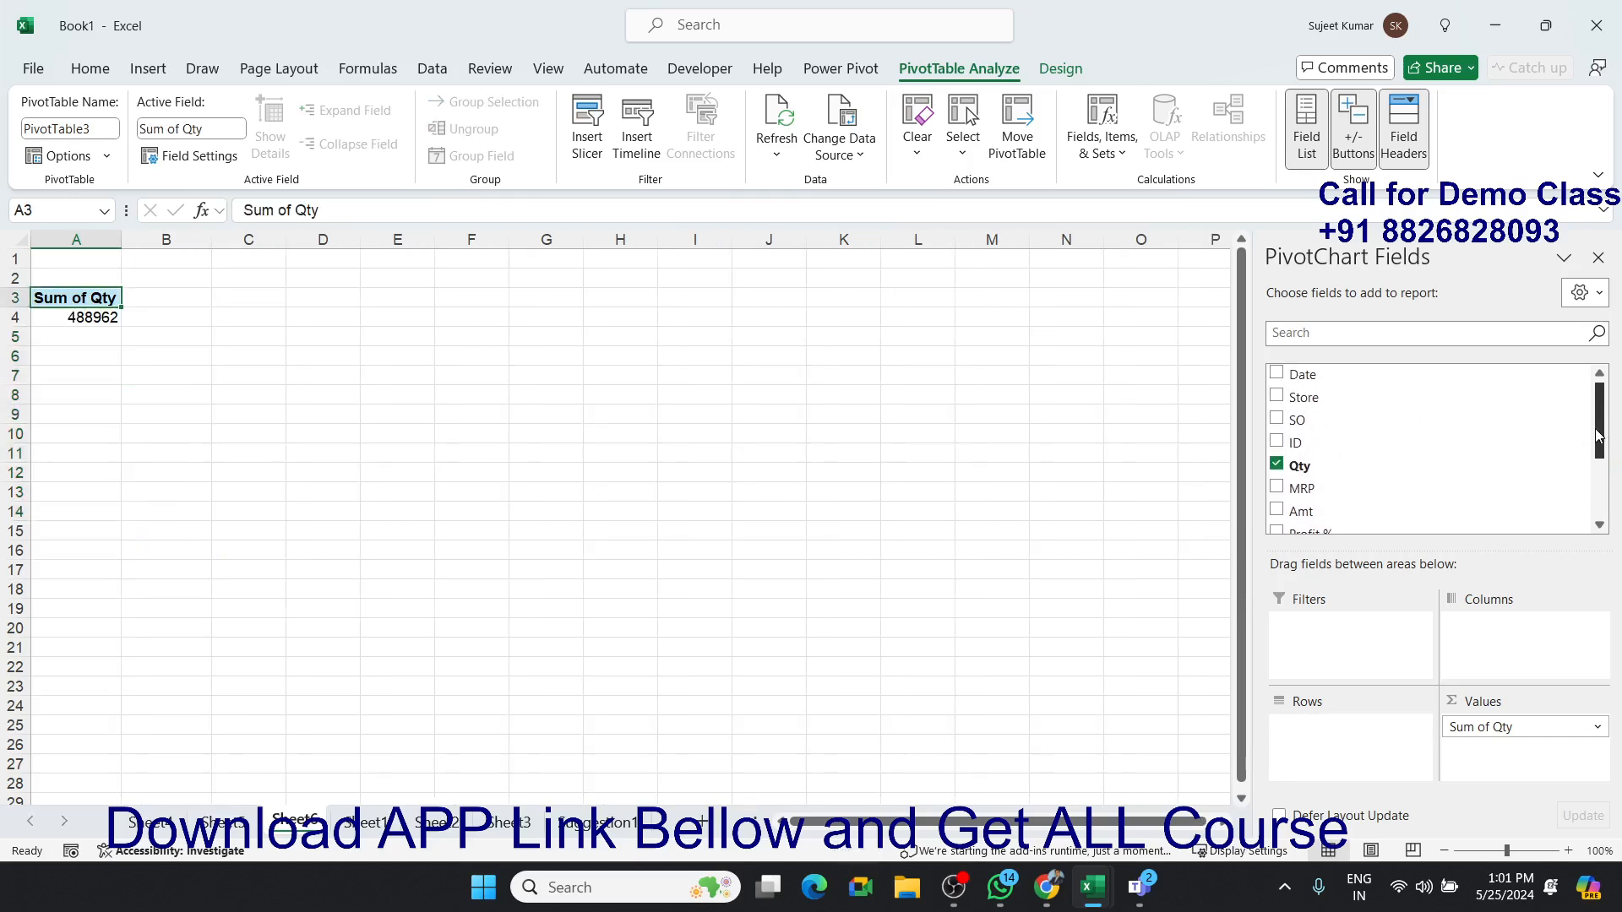
scroll(1354, 471, down, 4)
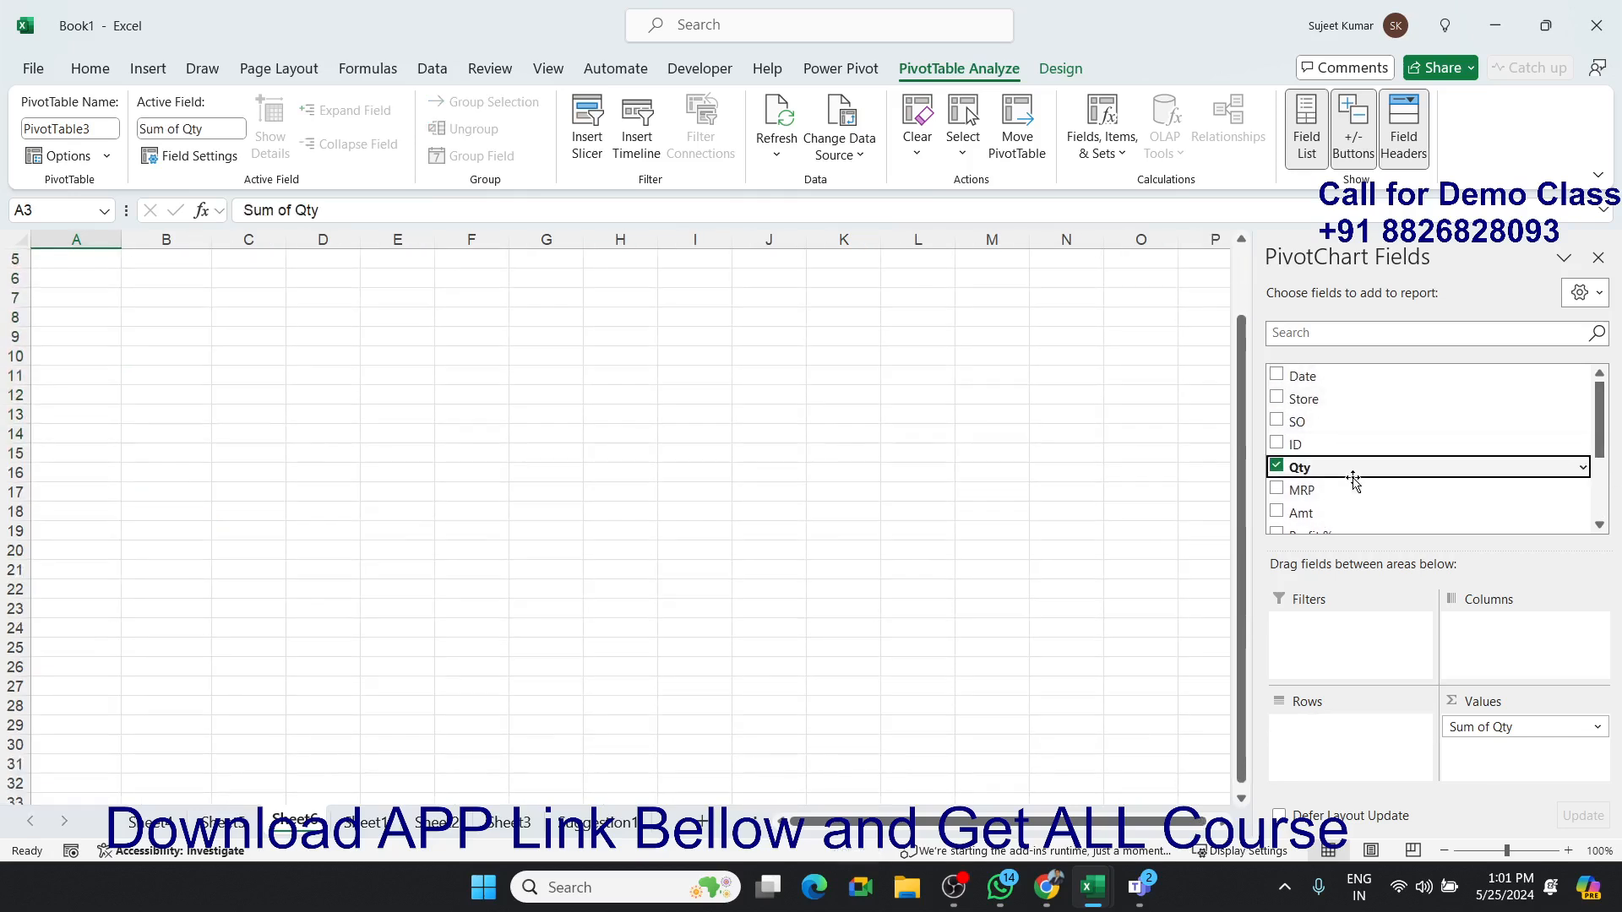
drag(1348, 464, 1354, 737)
click(198, 339)
scroll(198, 346, up, 2)
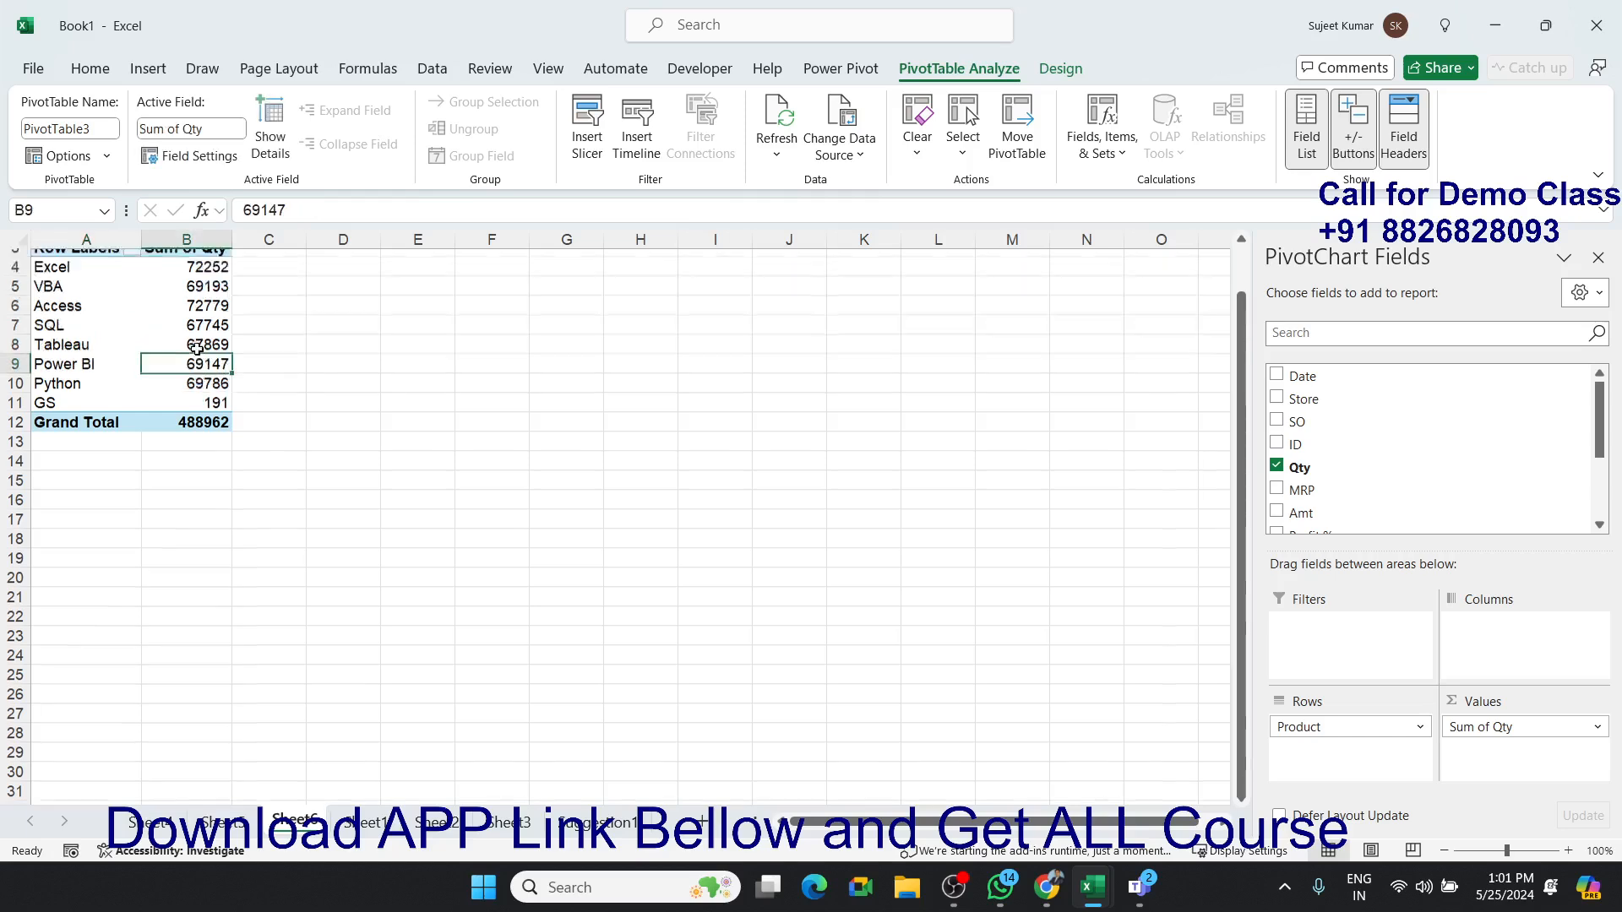
Move Python to the head of the product list and add the Store field to the PivotTable's columns.
click(73, 436)
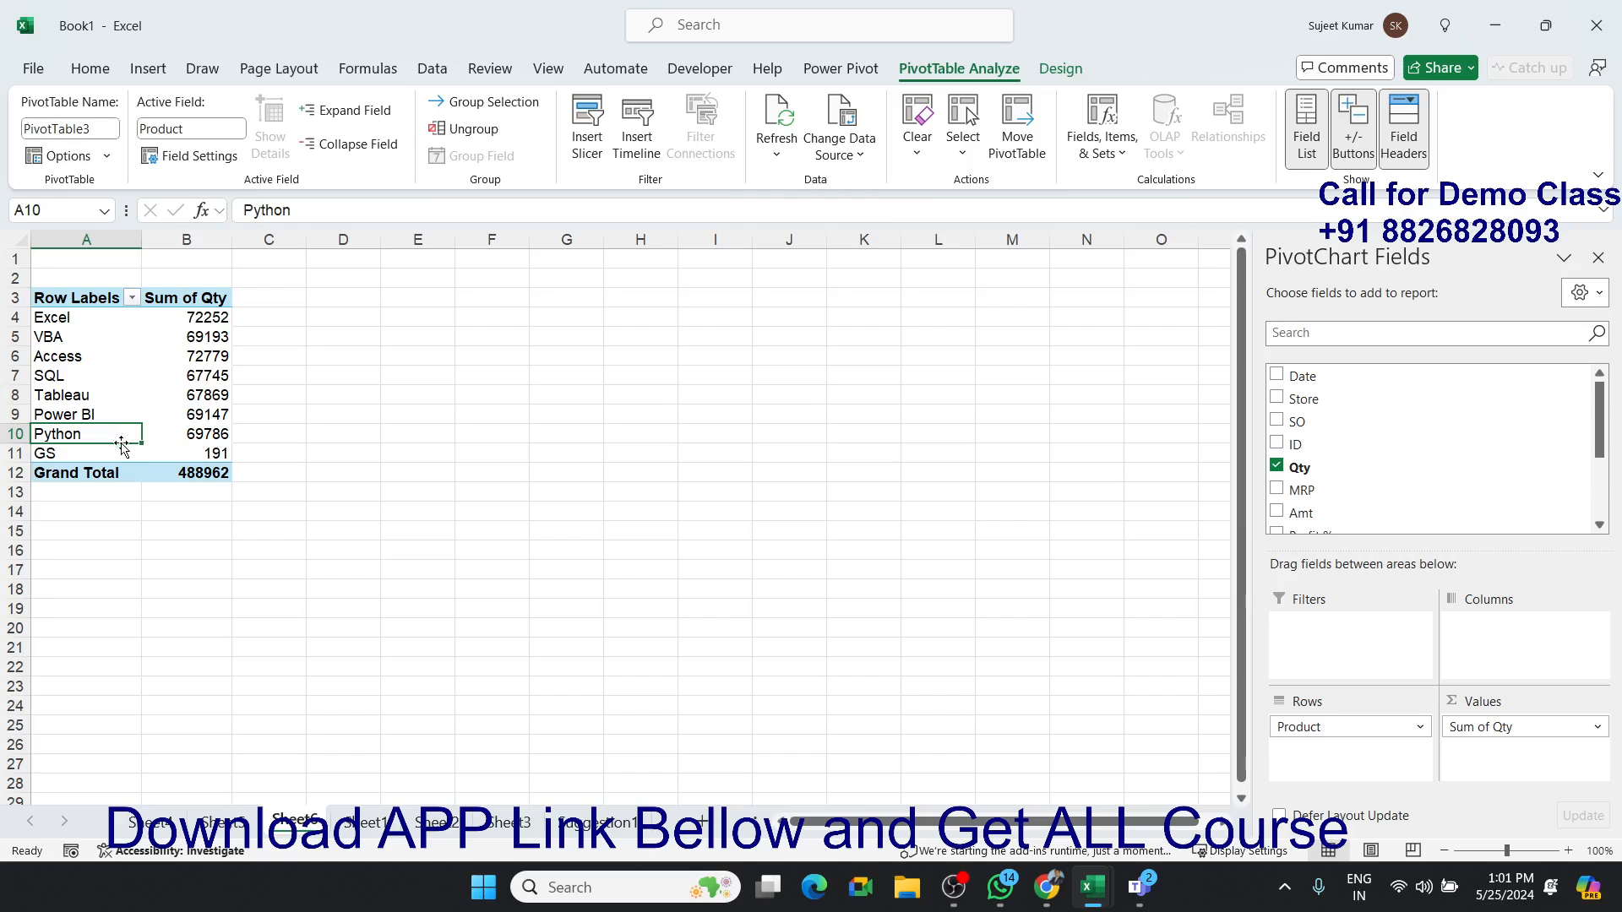
drag(121, 443, 122, 312)
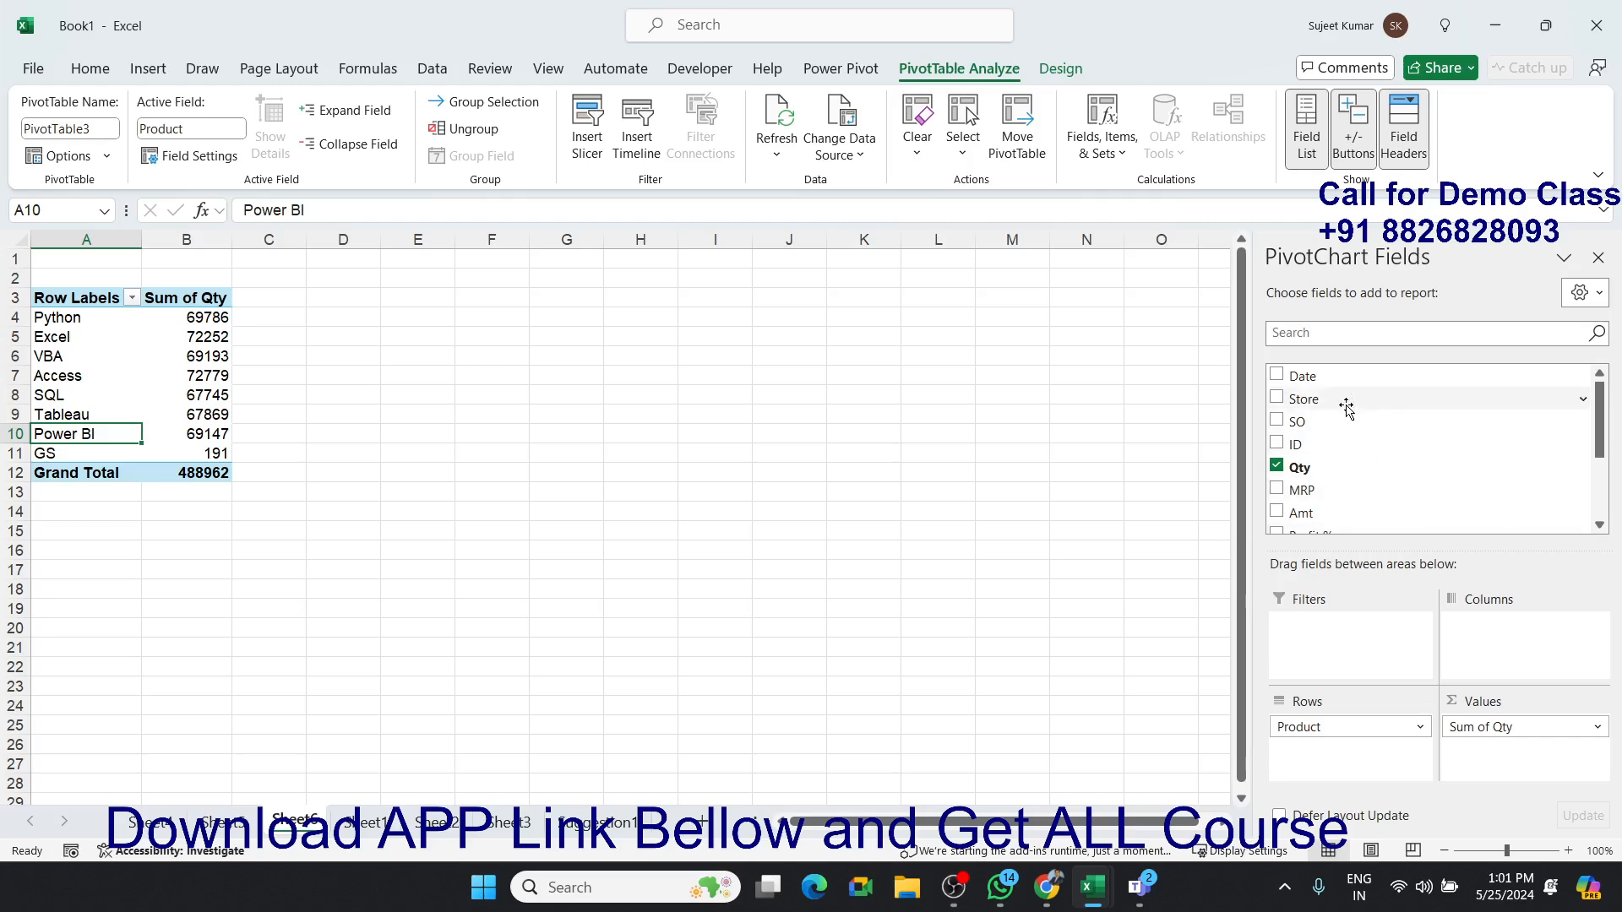
drag(1347, 409, 1508, 647)
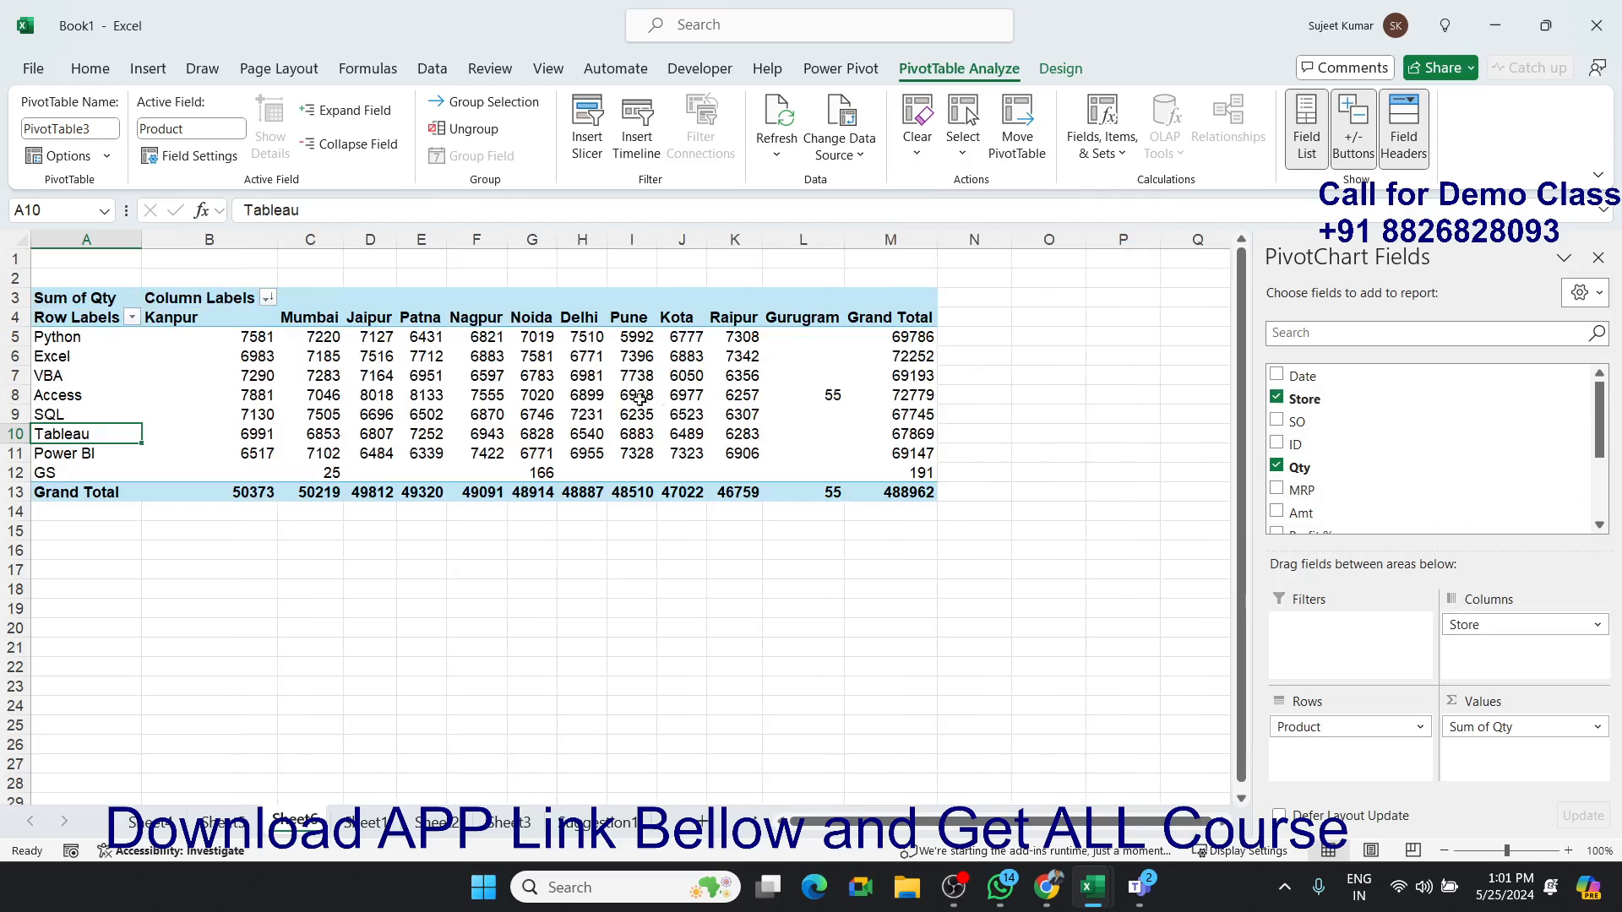
Deselect and reselect all products in the row labels filter and apply it.
drag(89, 359, 76, 453)
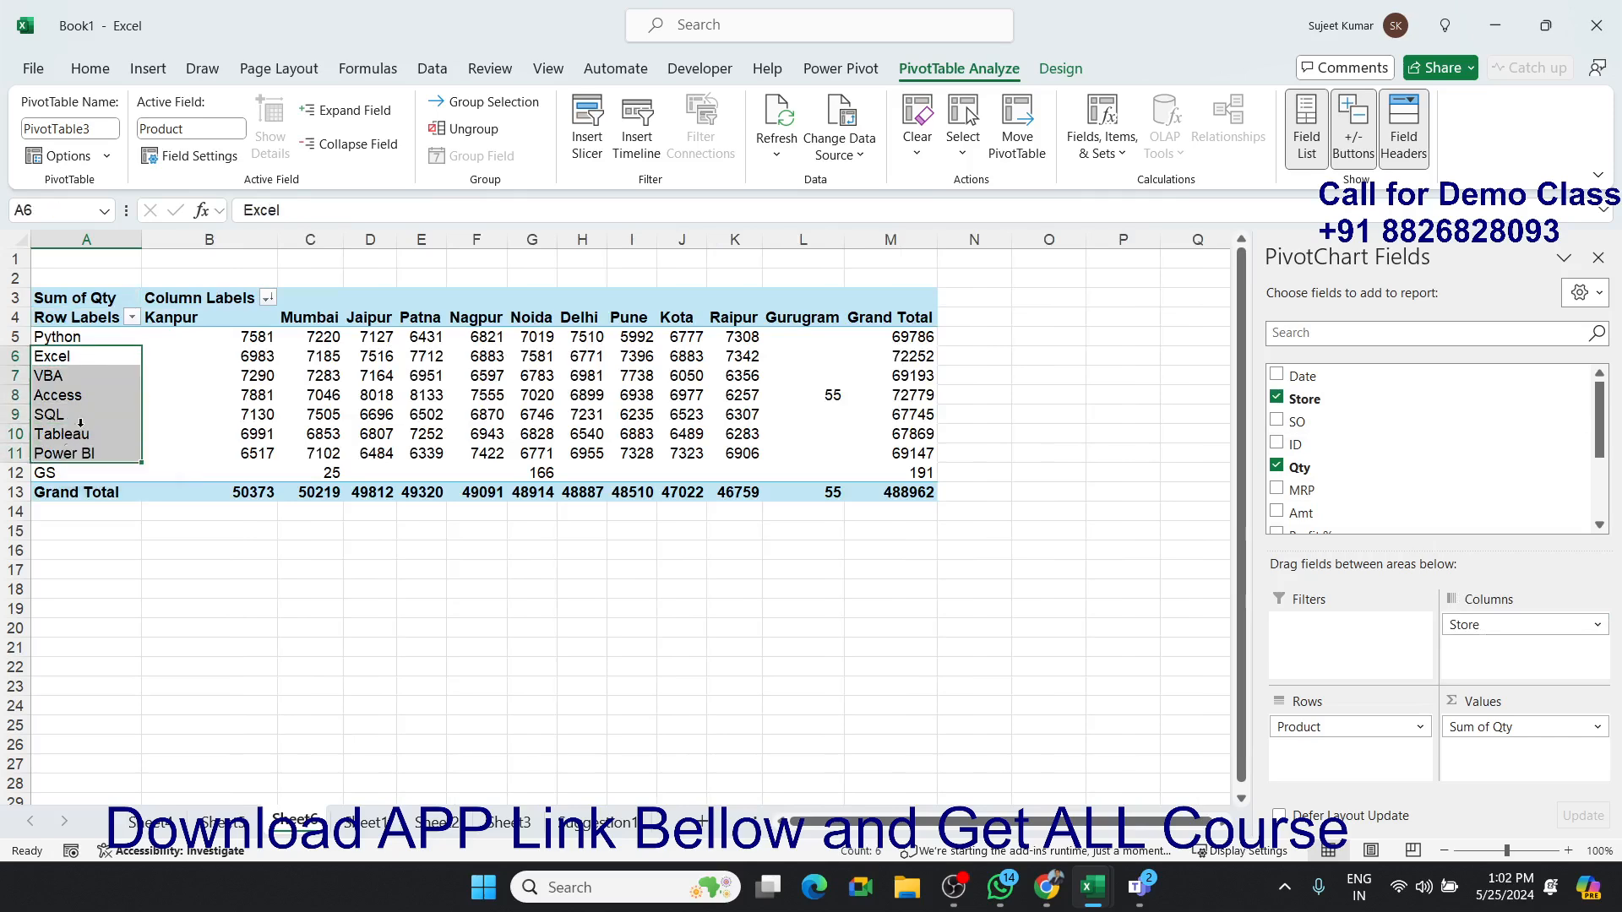
click(132, 317)
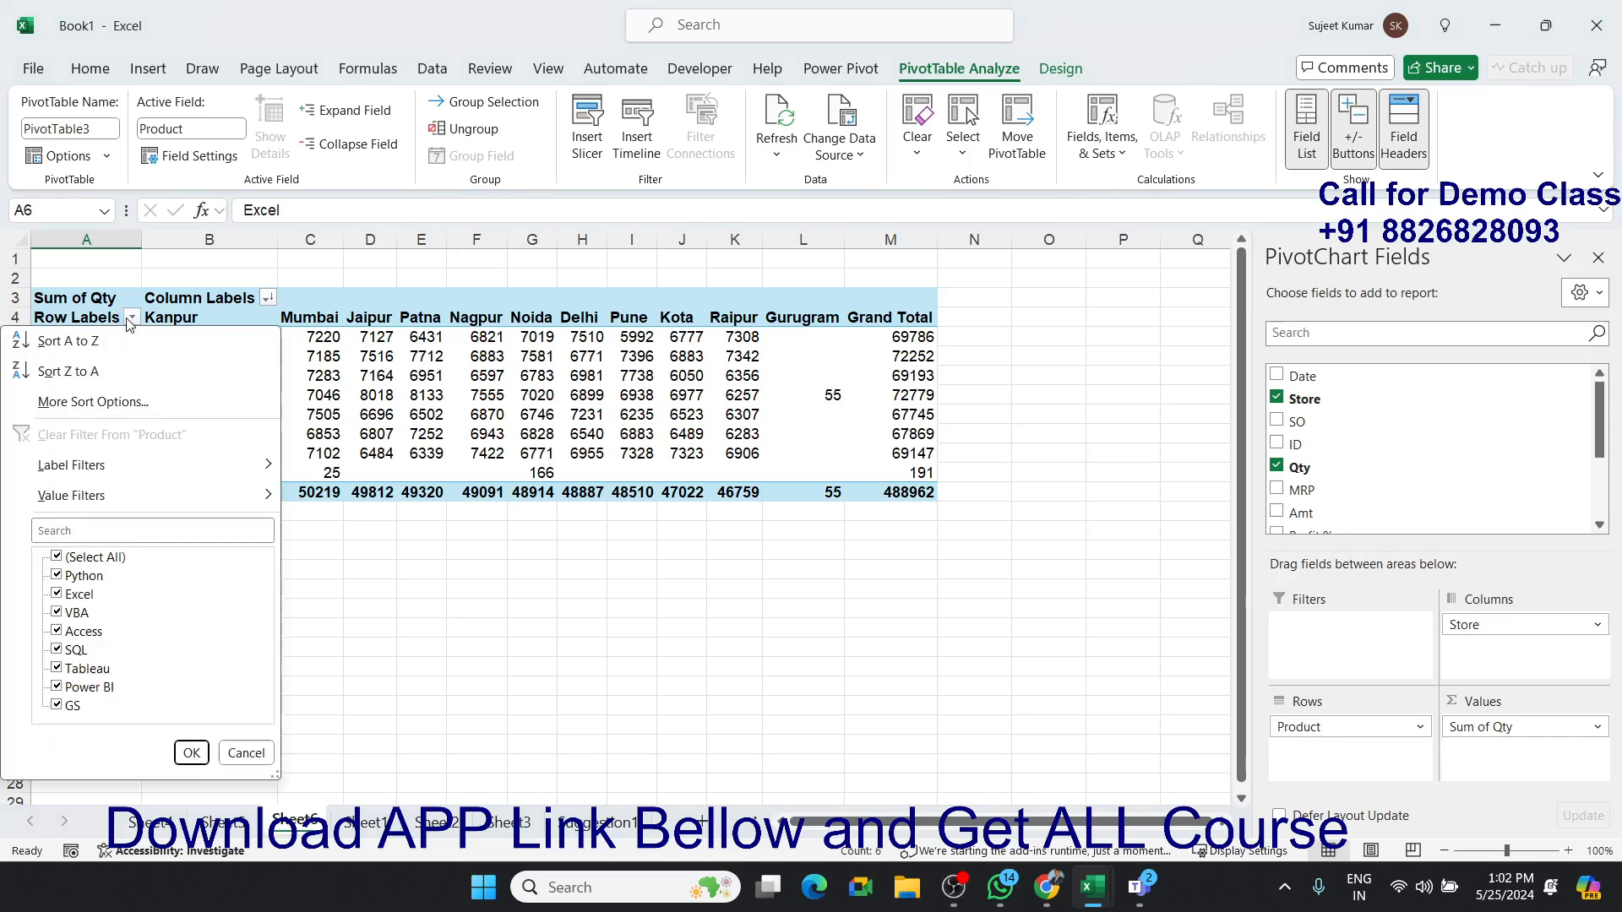
click(57, 557)
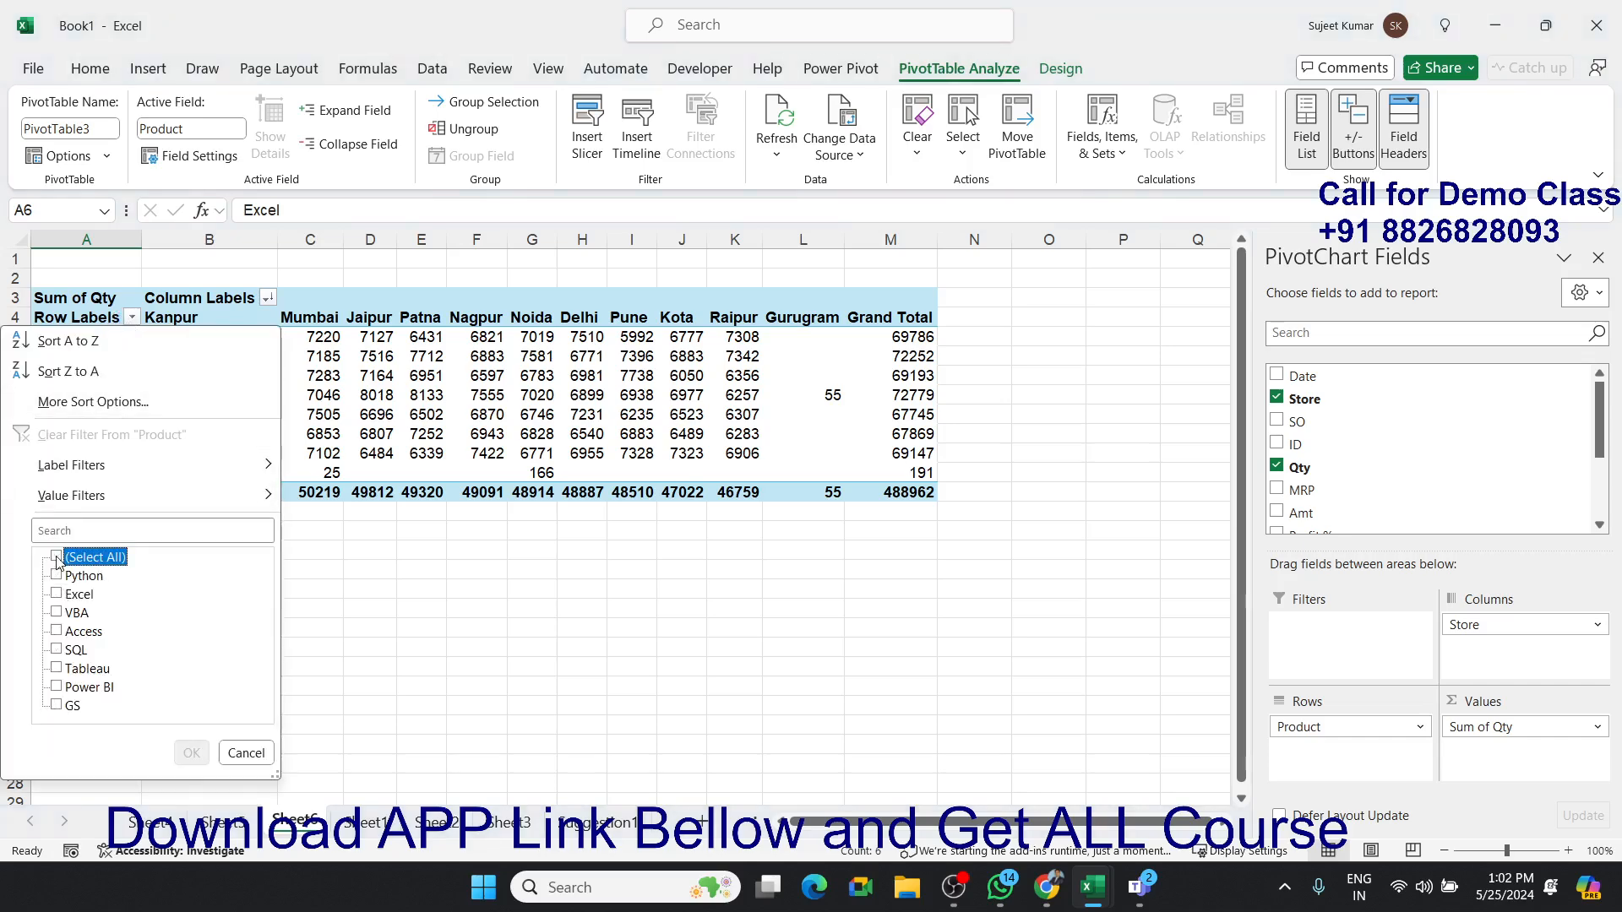
click(56, 557)
click(192, 753)
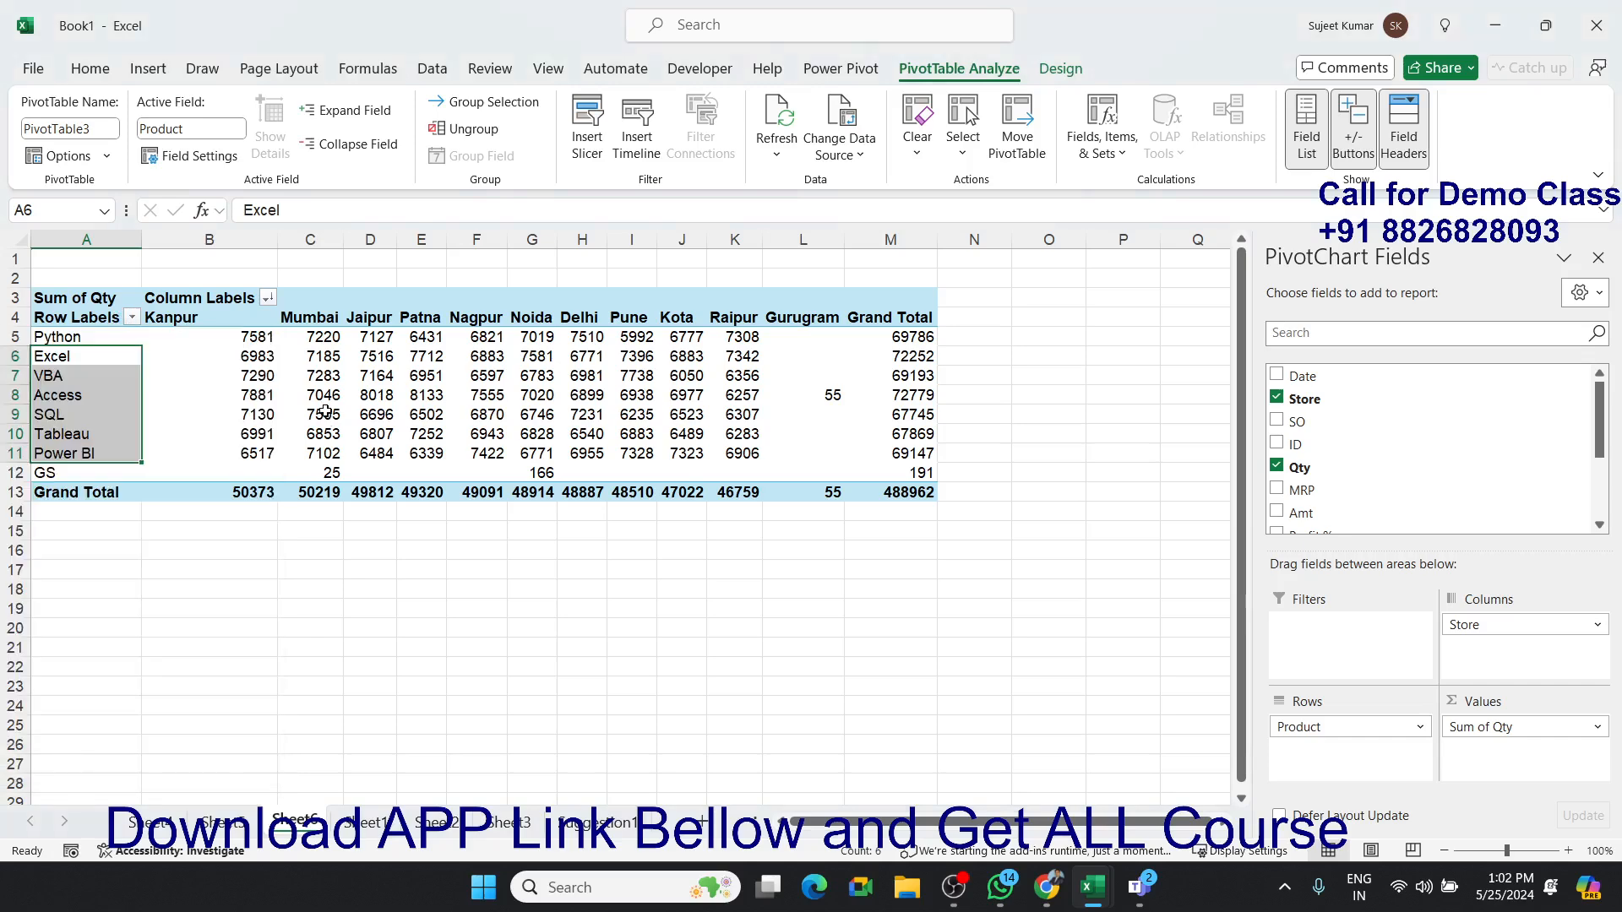
Deselect and reselect all stores in the column labels filter and apply it.
click(227, 317)
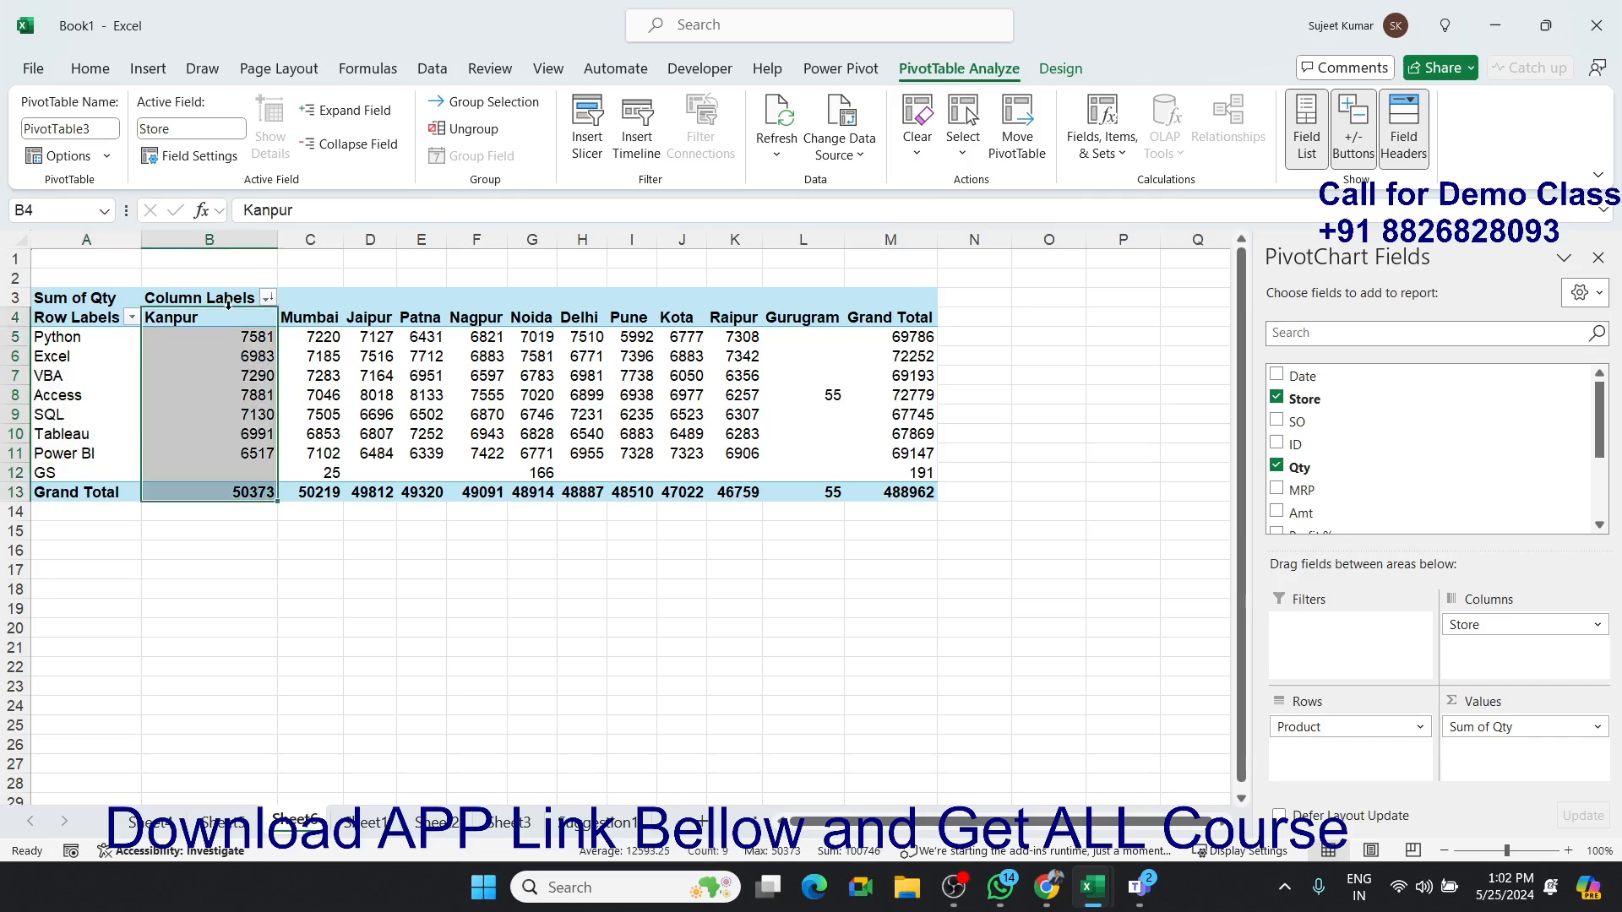
click(267, 298)
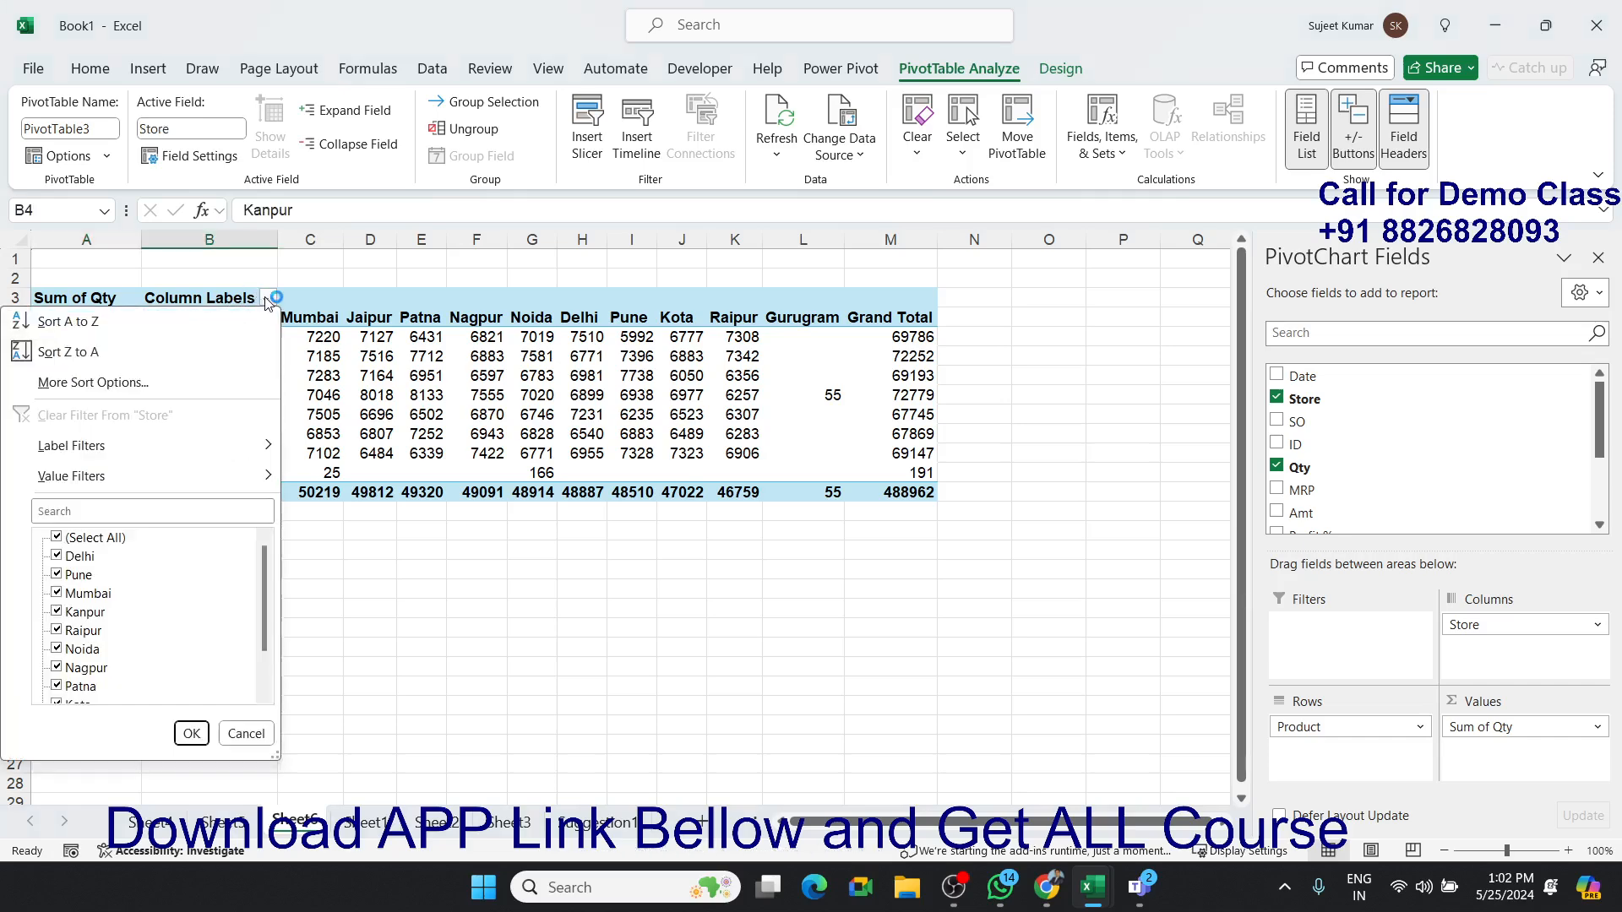
click(95, 538)
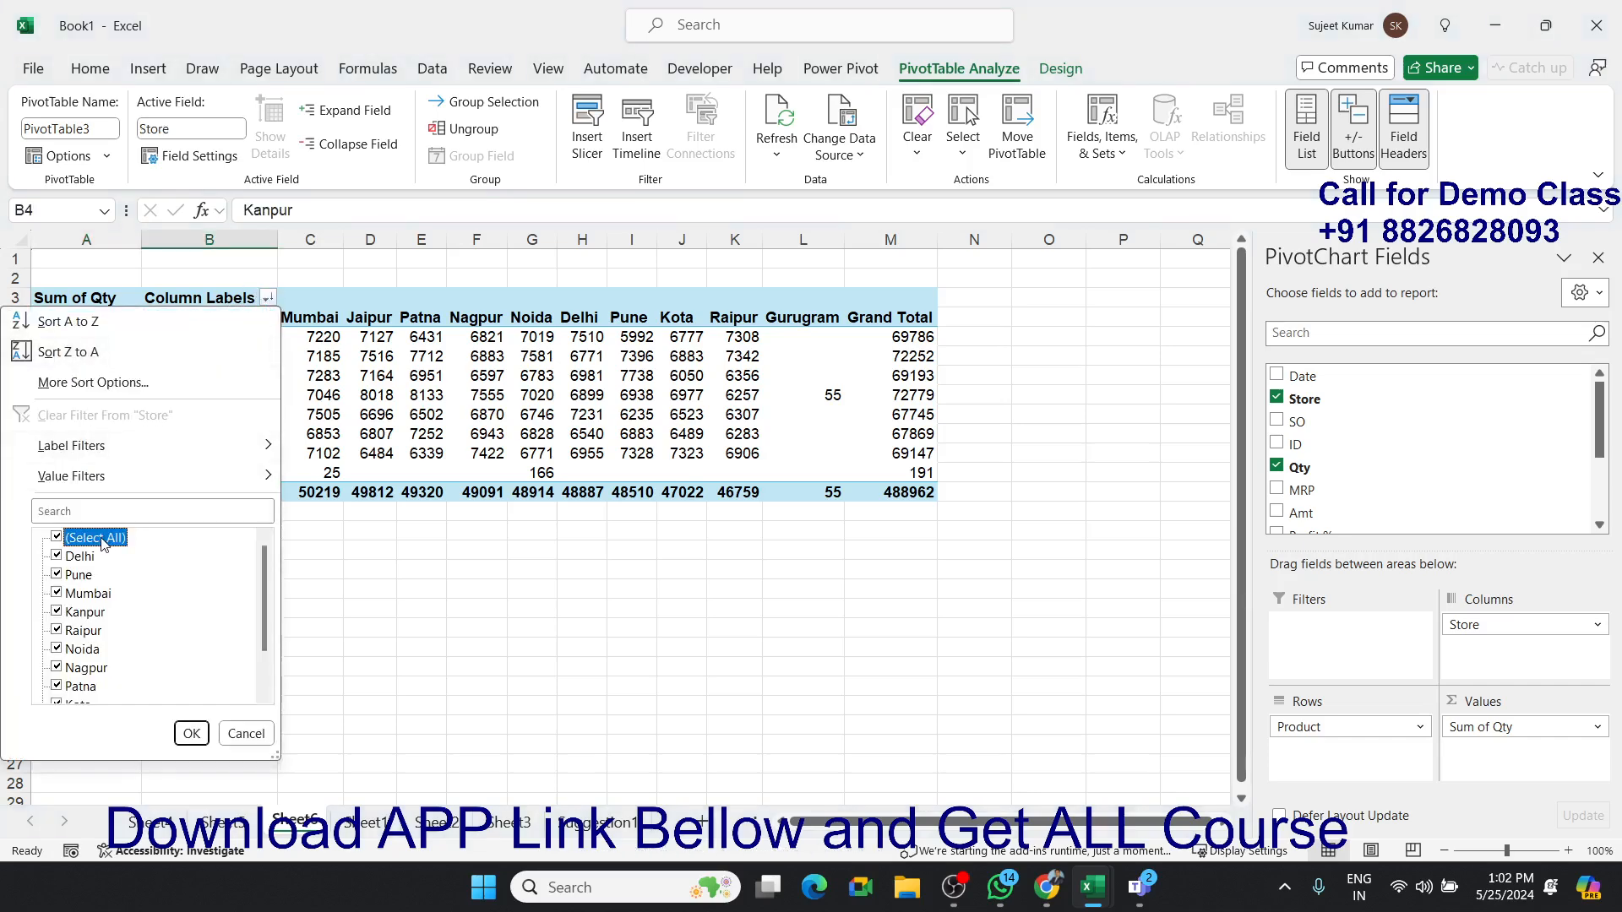
click(56, 538)
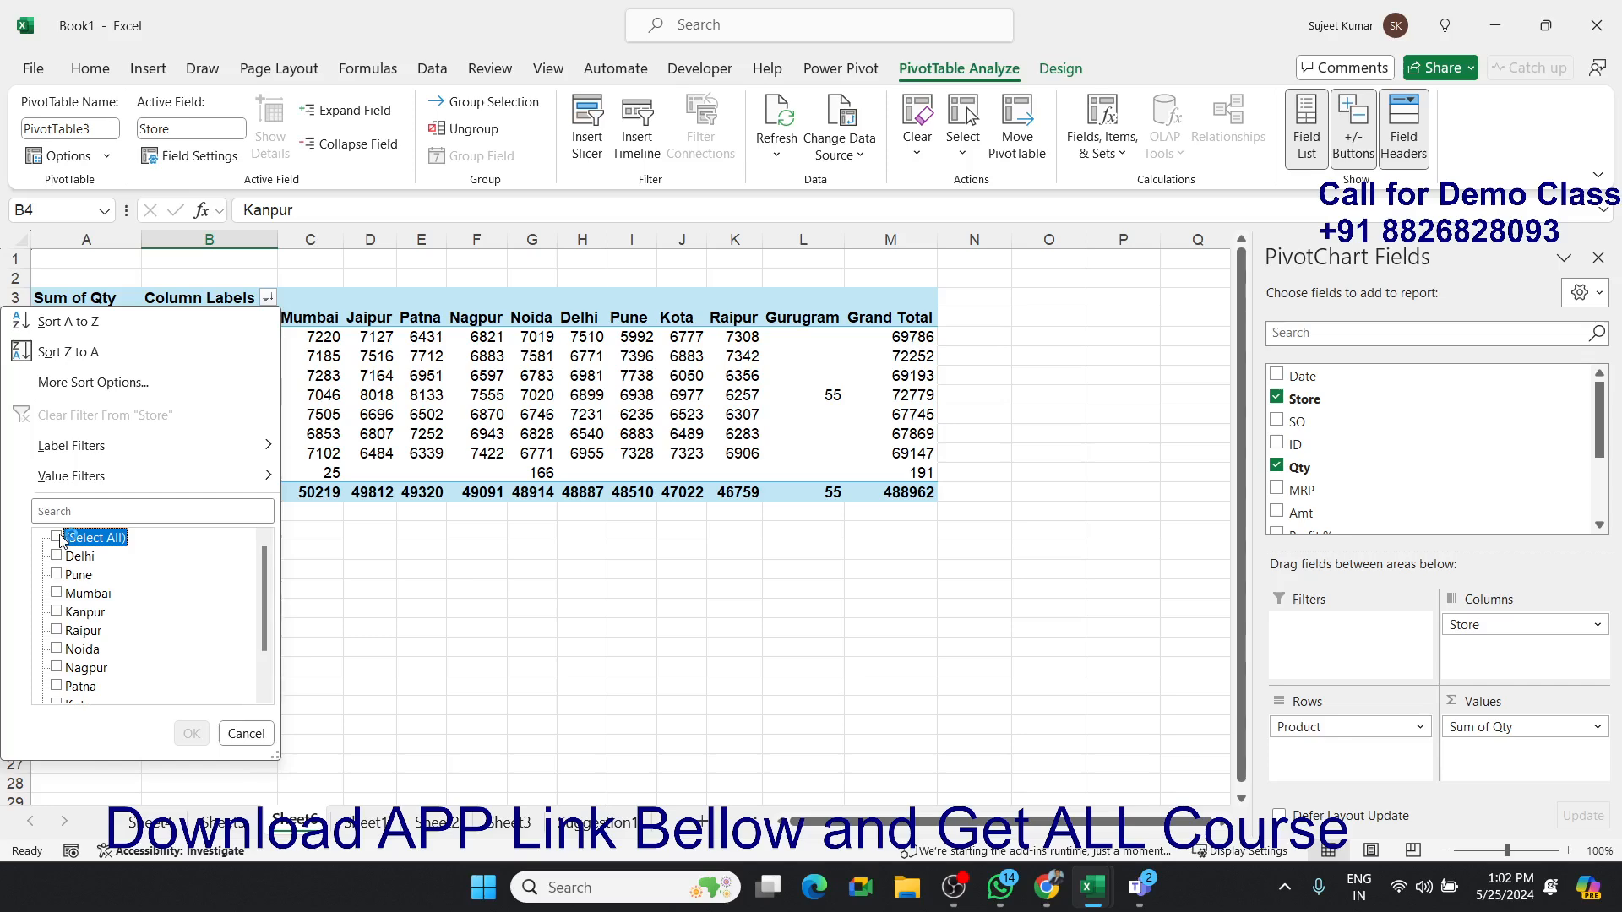
click(57, 538)
click(188, 734)
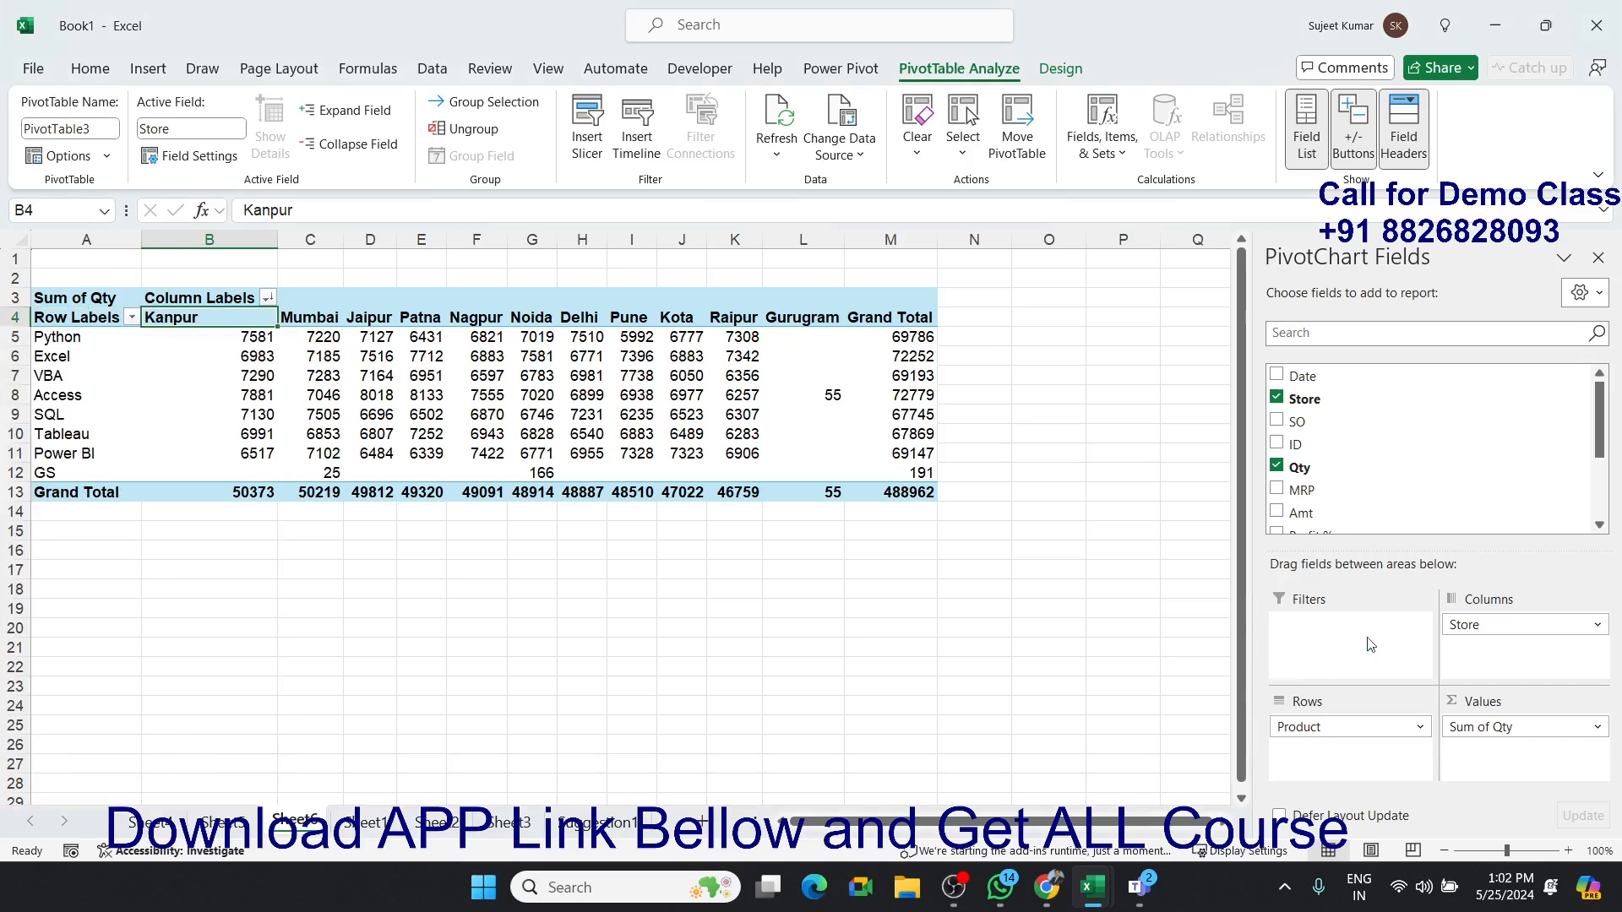
Add the Month field to the PivotTable's report filters and filter the report to Jan.
drag(1601, 440, 1605, 500)
drag(1476, 498, 1596, 456)
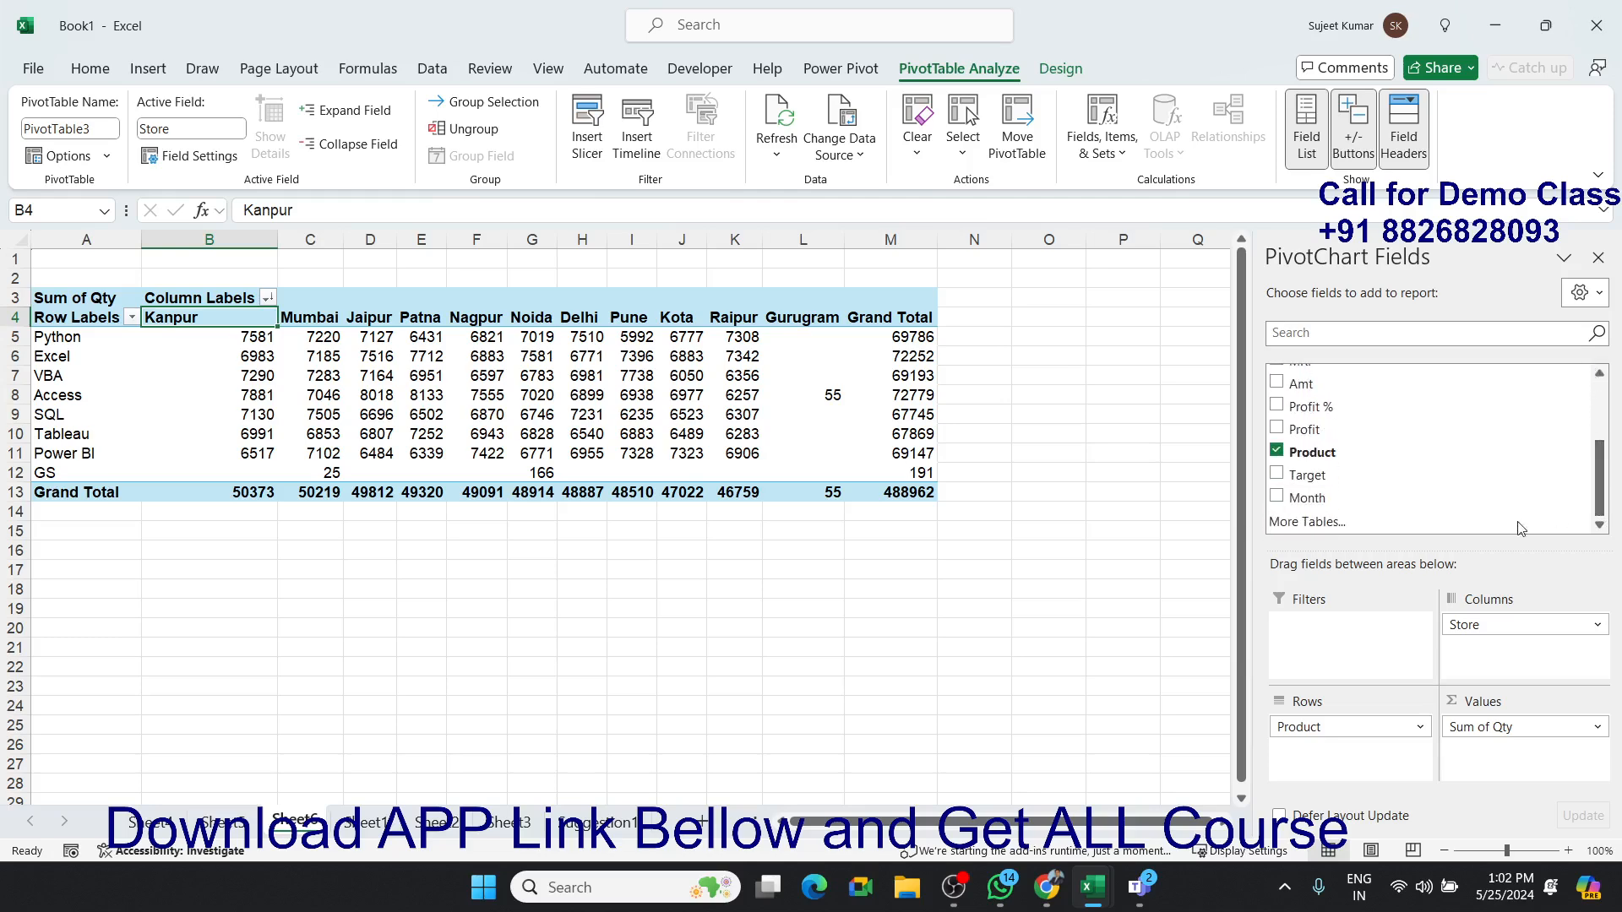
drag(1372, 505, 1370, 668)
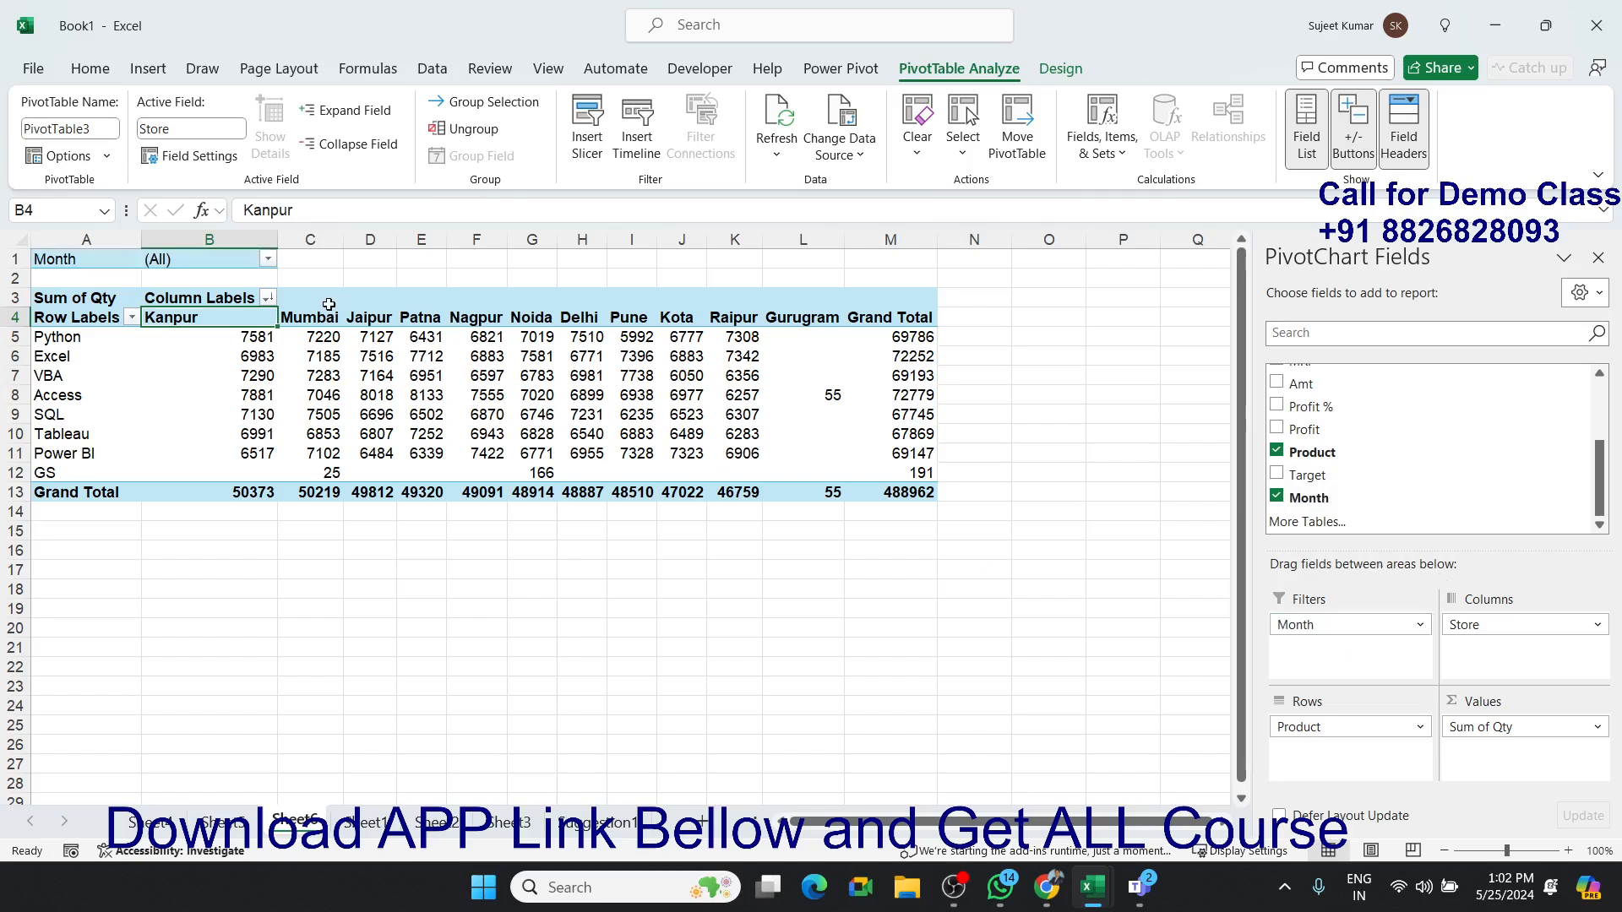
click(267, 261)
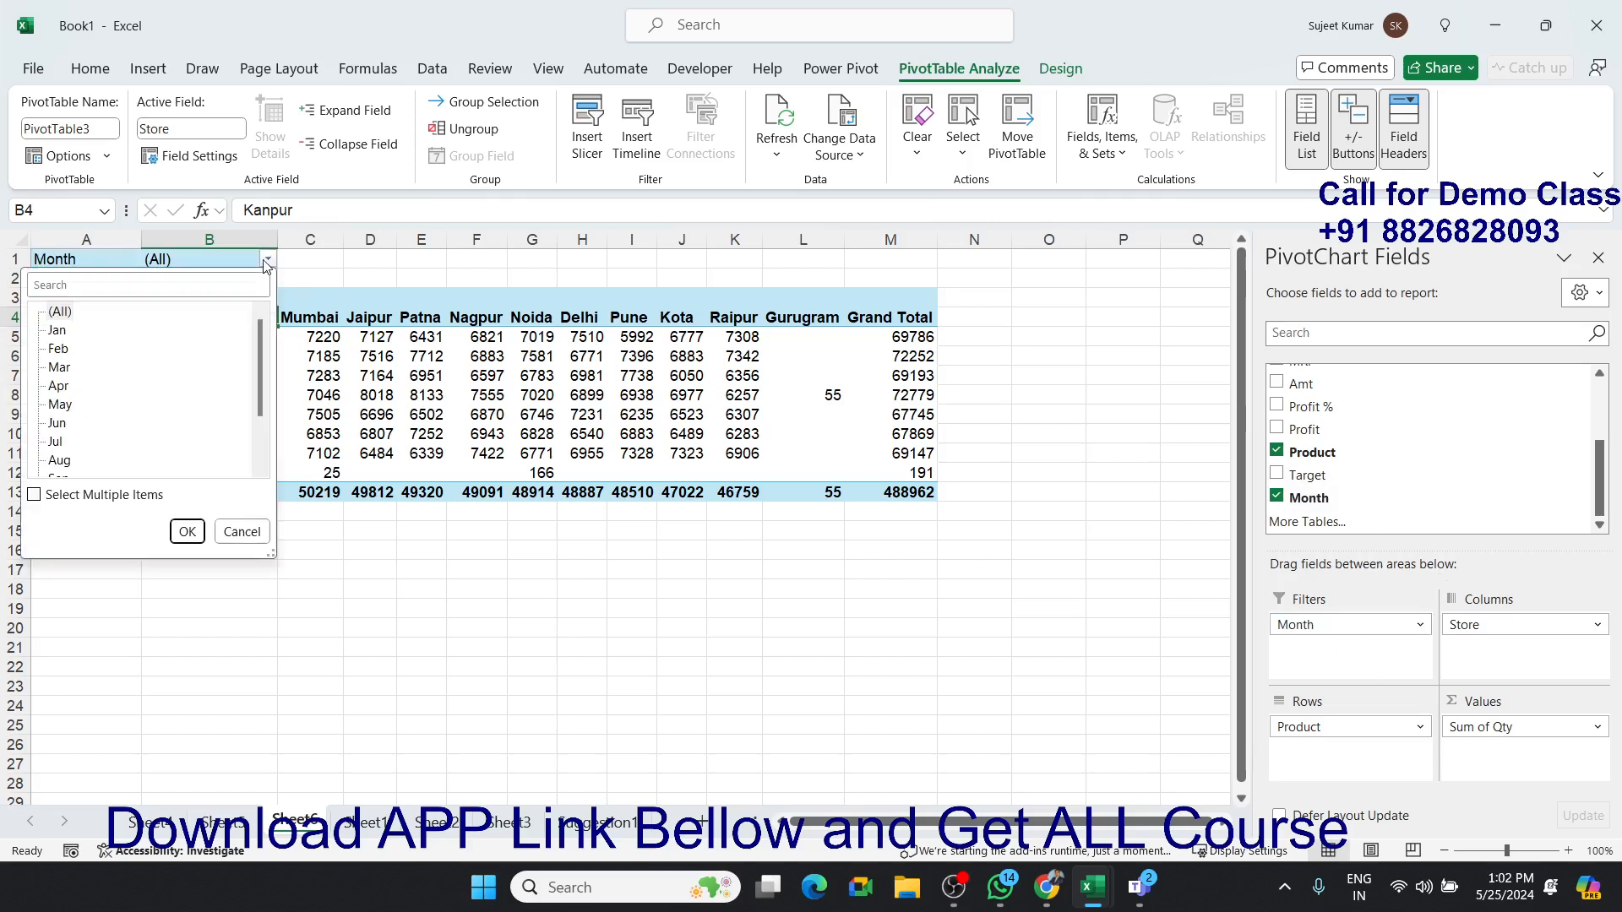
click(69, 330)
click(187, 531)
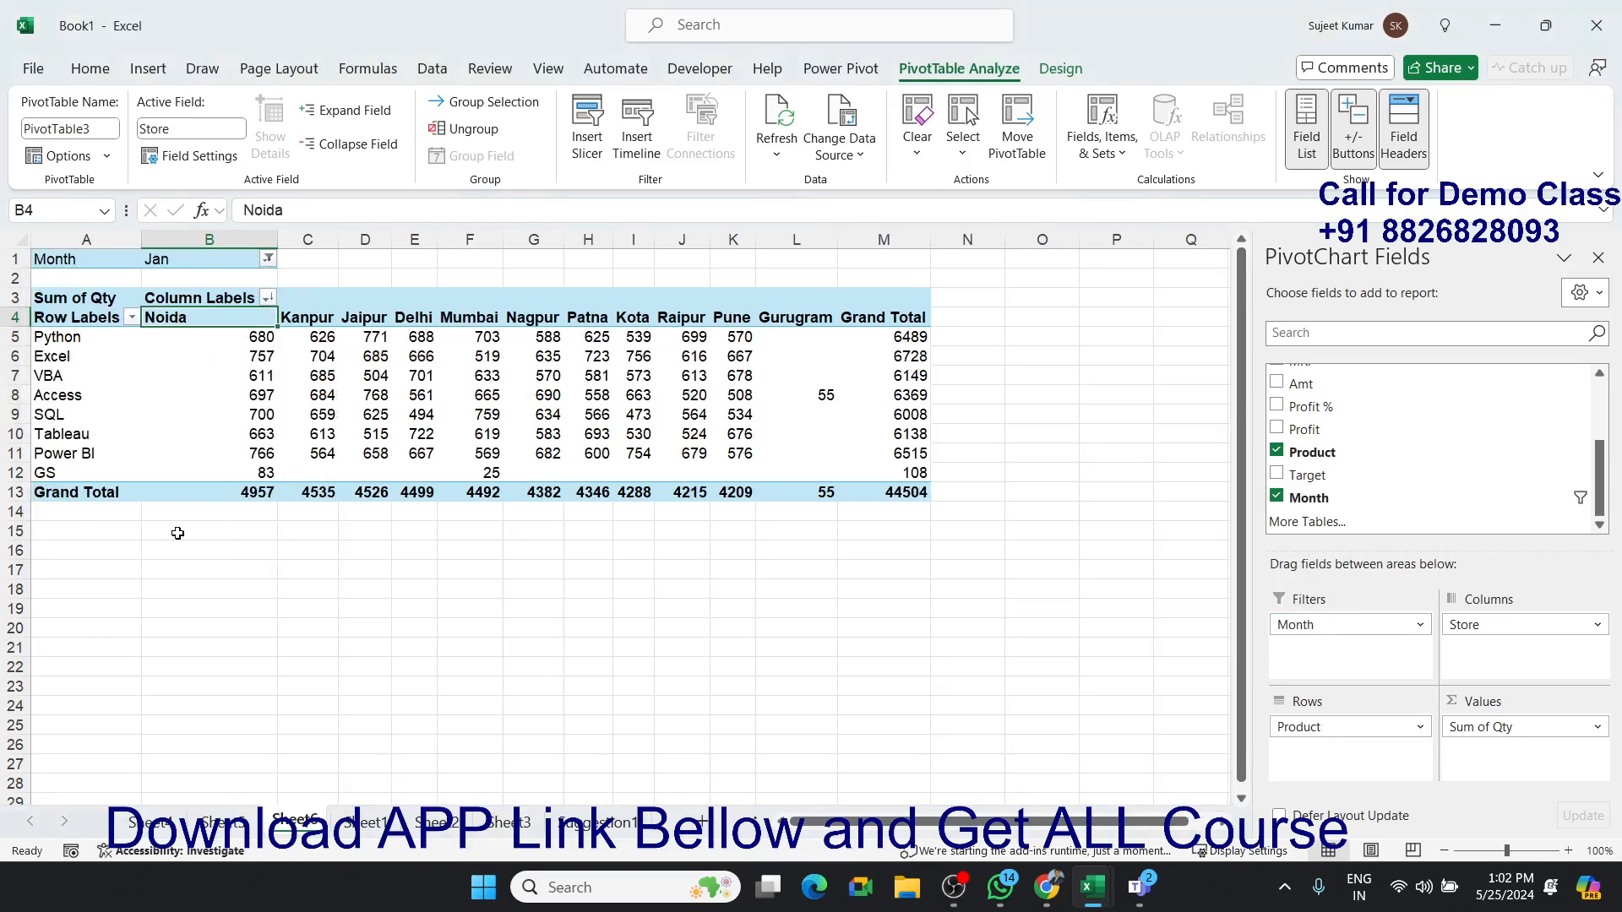
Switch the Month report filter to Mar and remove the Month field from the report filters.
click(267, 258)
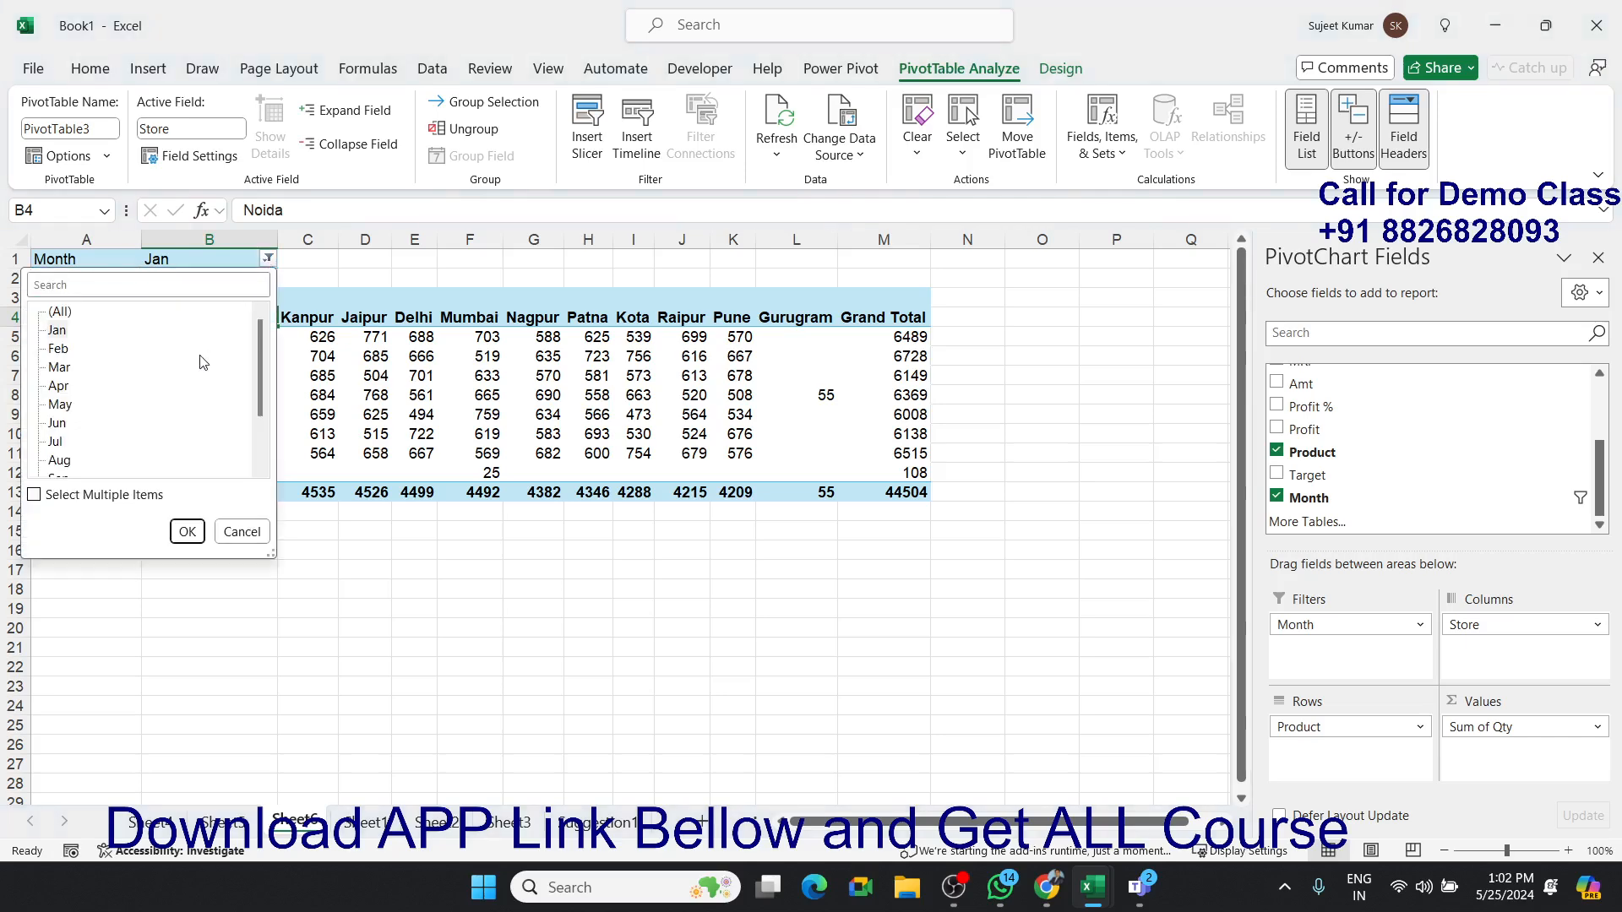
click(74, 369)
click(187, 532)
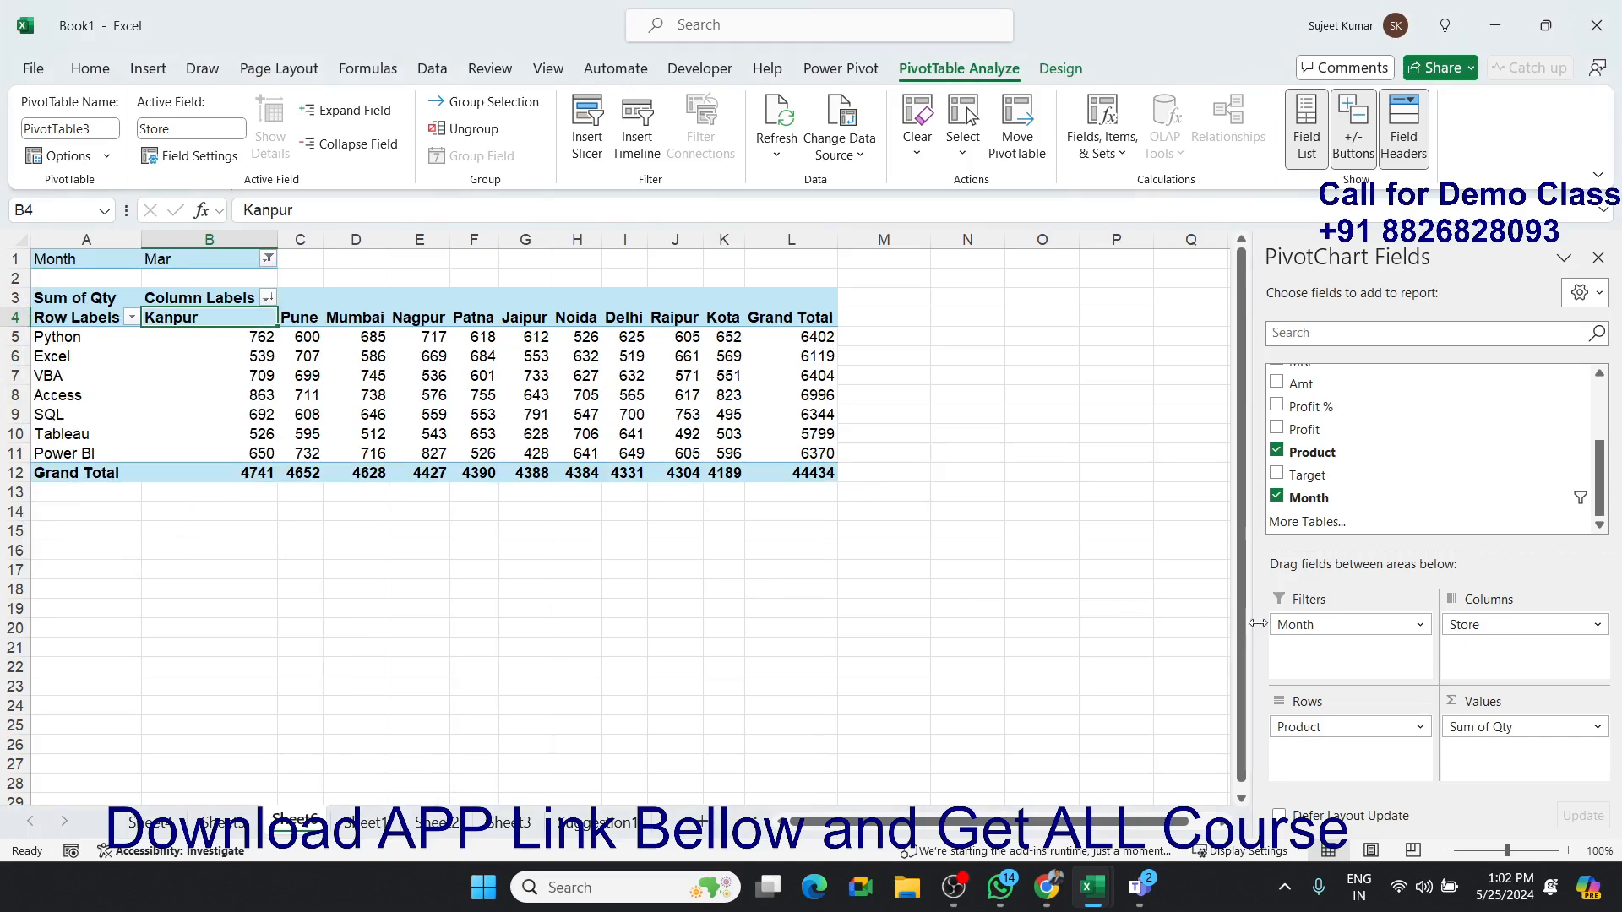
drag(1295, 624, 1317, 498)
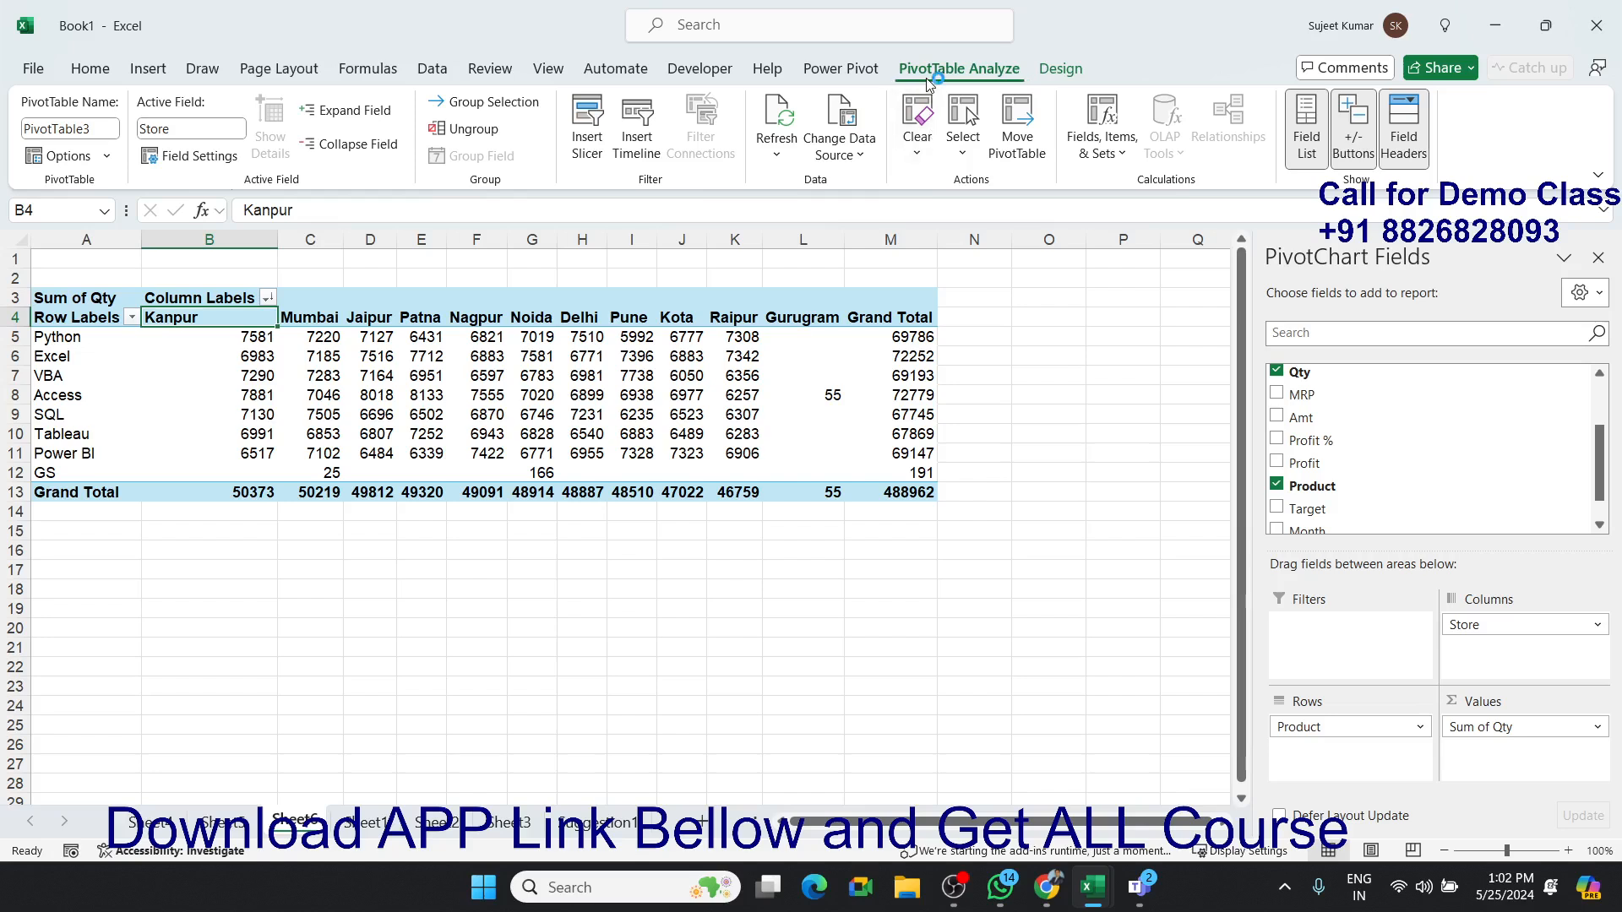
Insert a slicer for the Month field and place it beside the PivotTable.
click(599, 161)
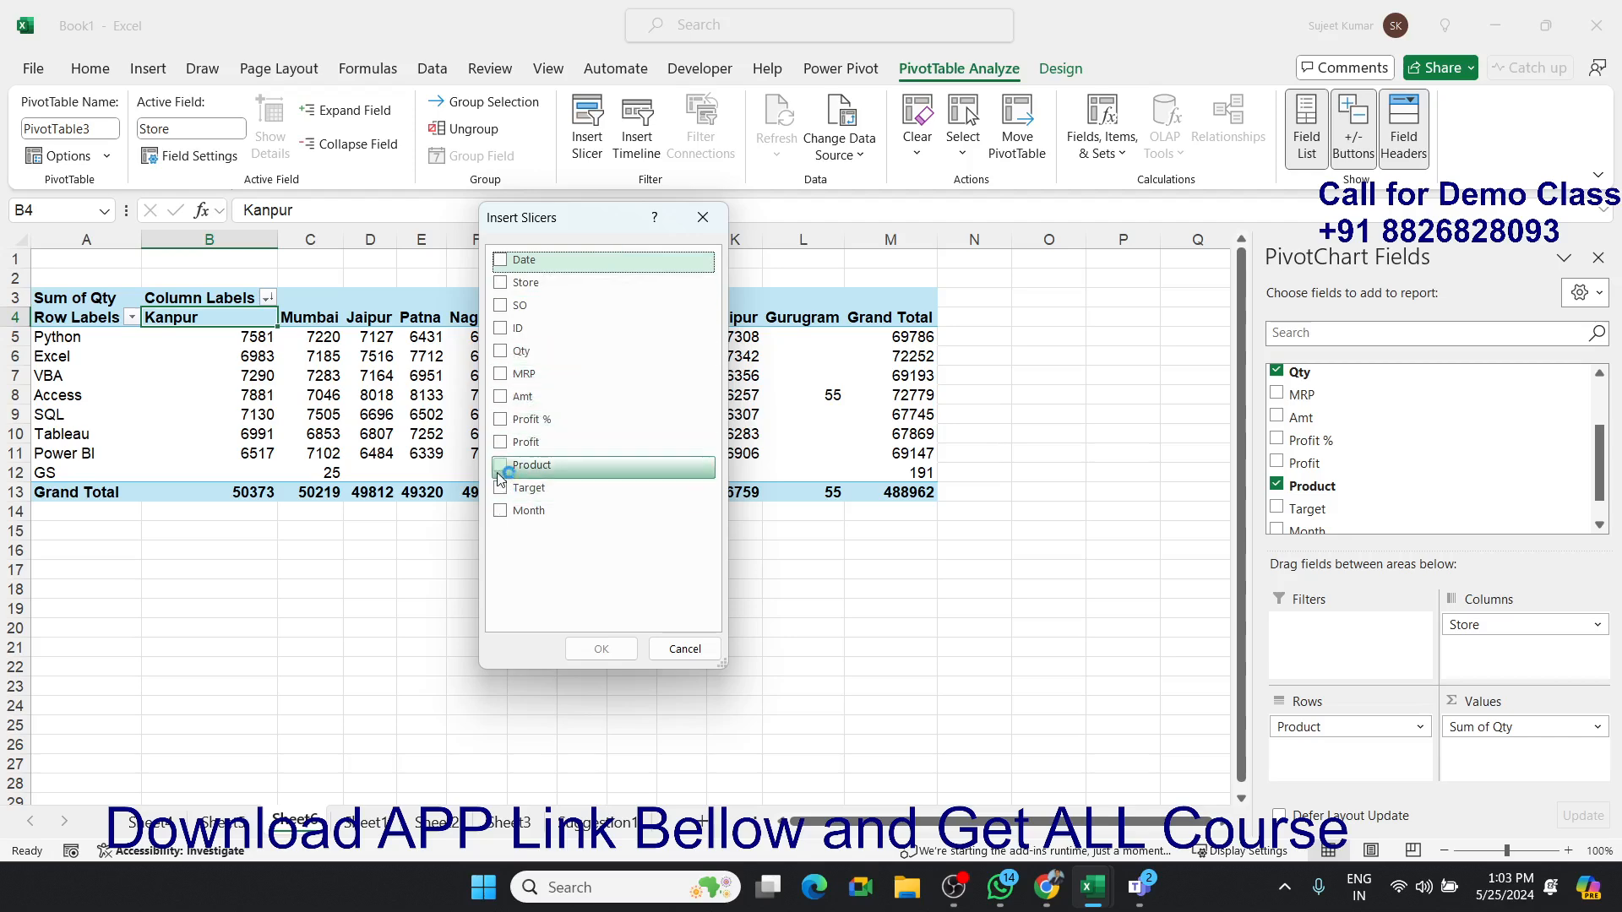
click(501, 512)
click(595, 649)
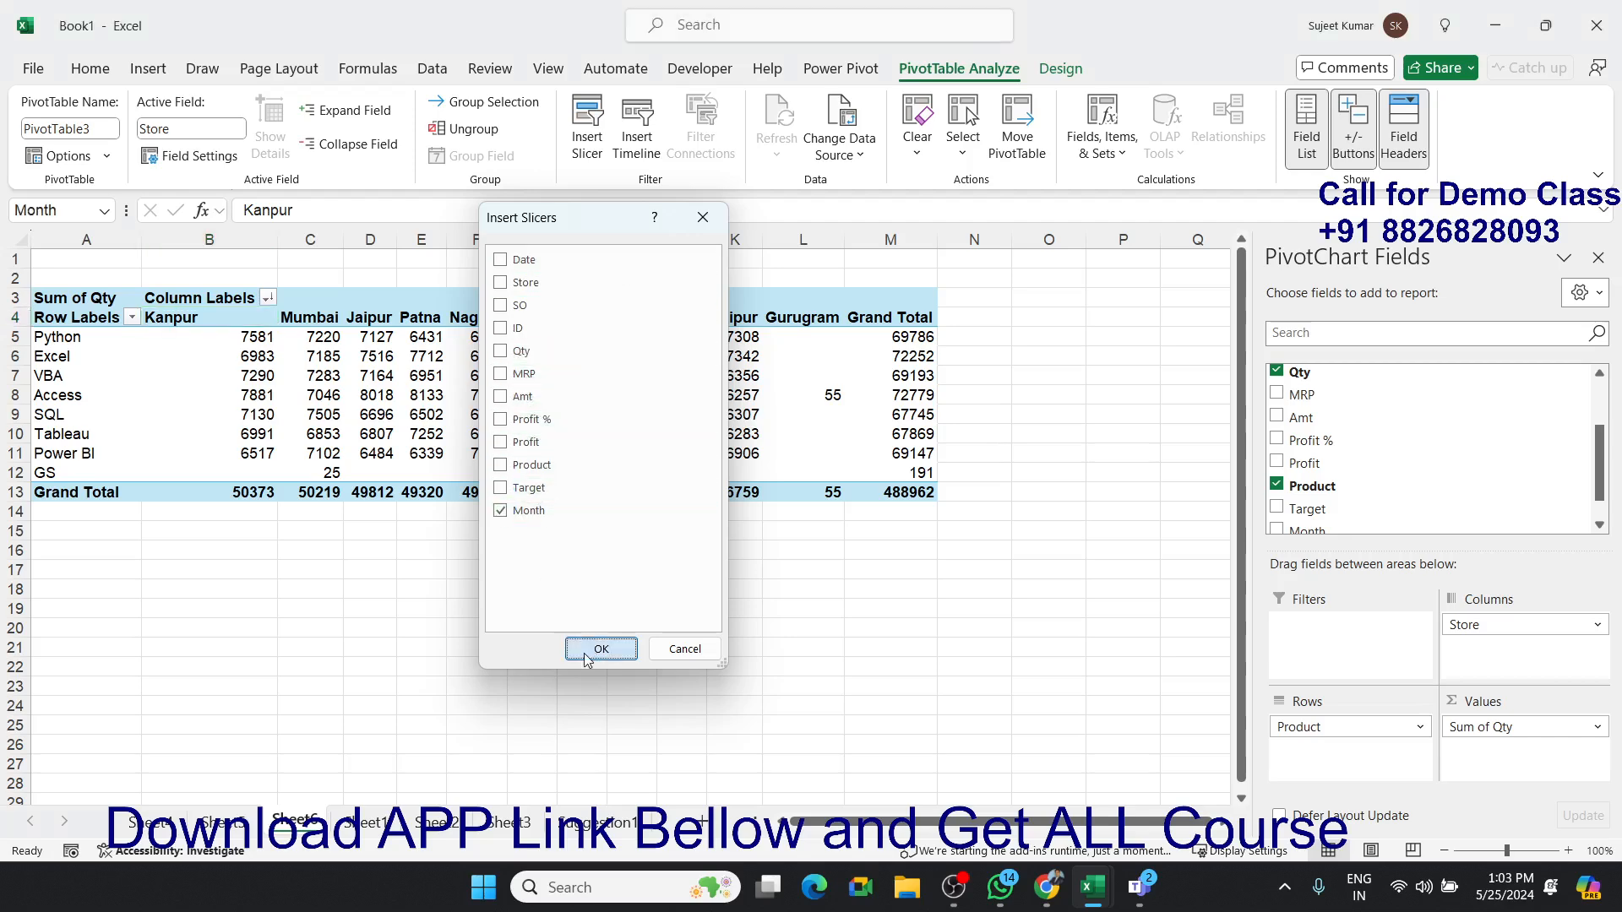
drag(577, 403, 986, 268)
click(804, 648)
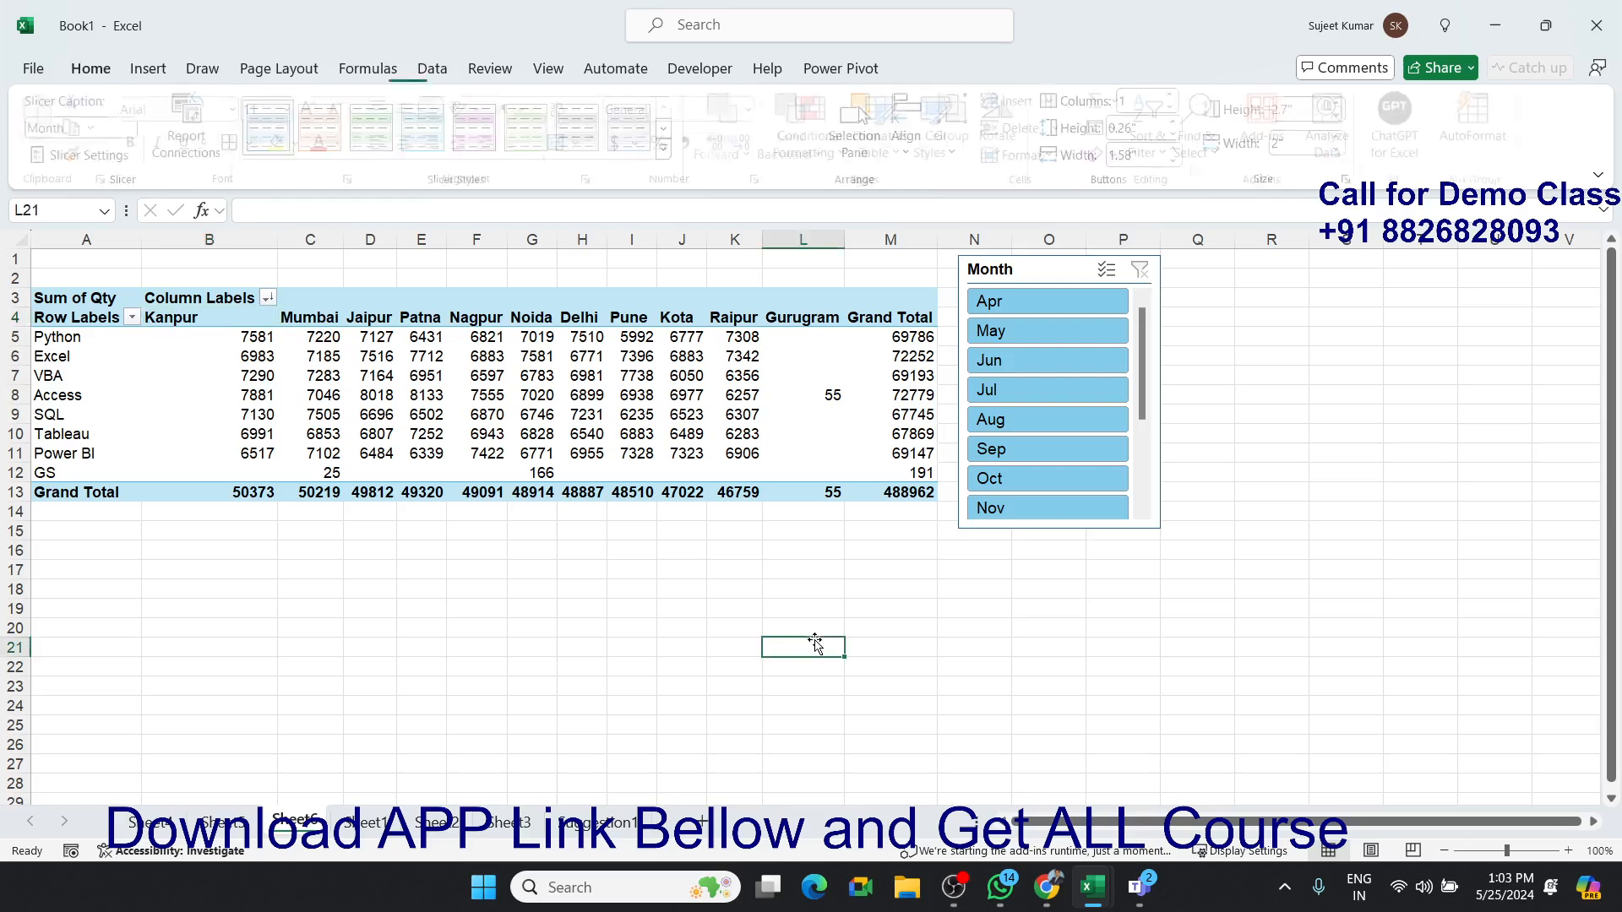
Filter the PivotTable with the Month slicer by single months such as Jun, May, Jul and Sep, and clear the slicer filter.
click(980, 396)
click(985, 361)
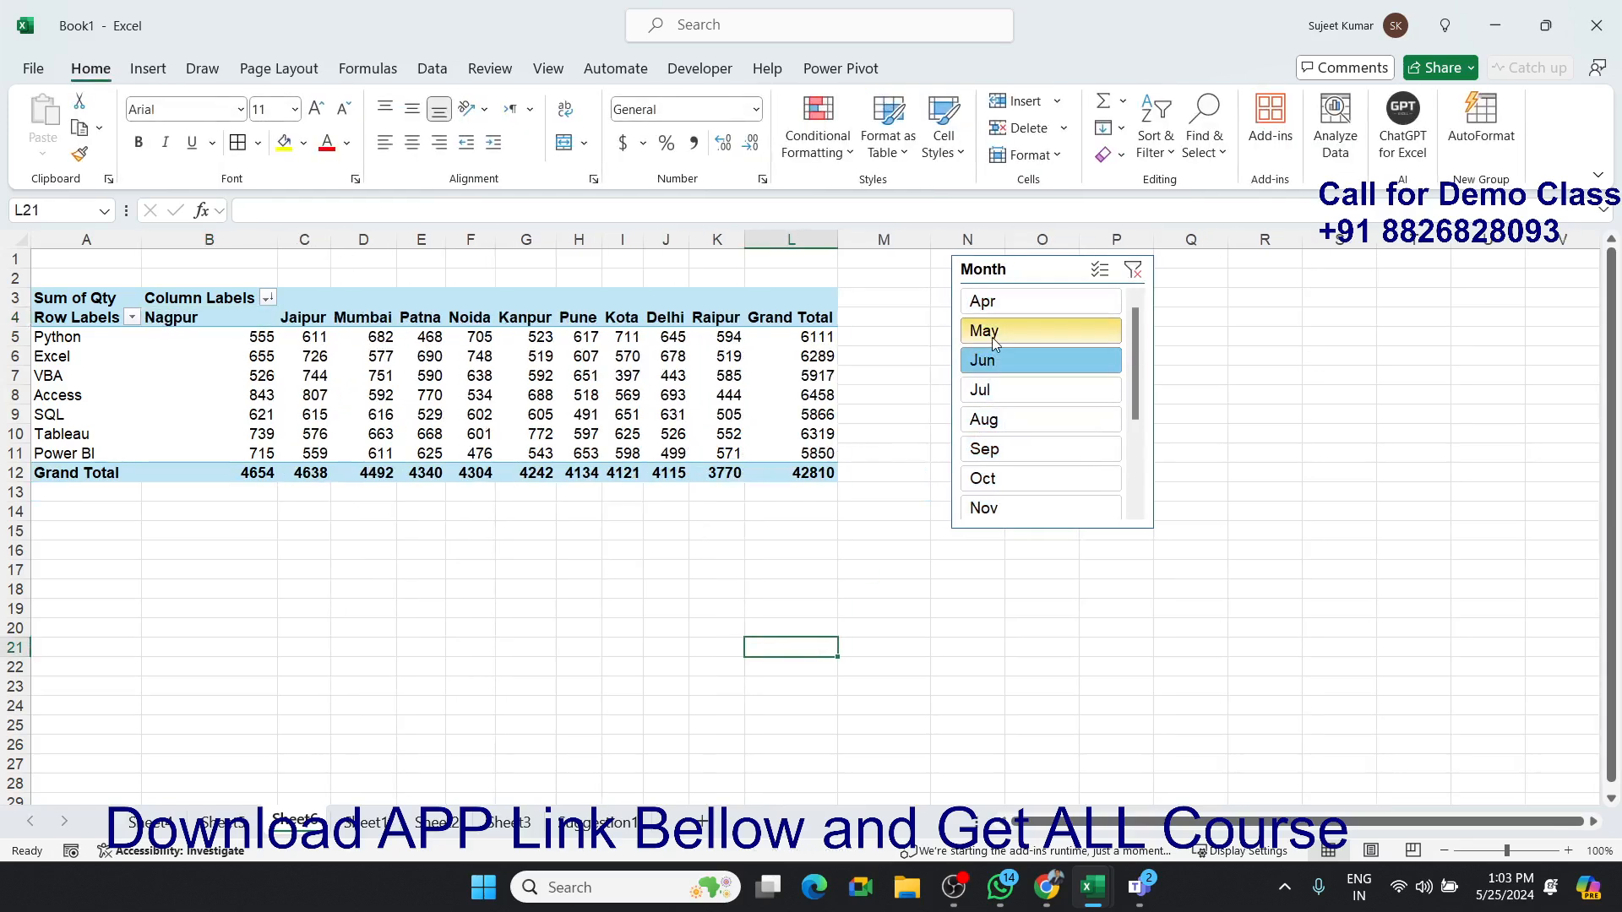
click(993, 332)
click(995, 303)
click(994, 390)
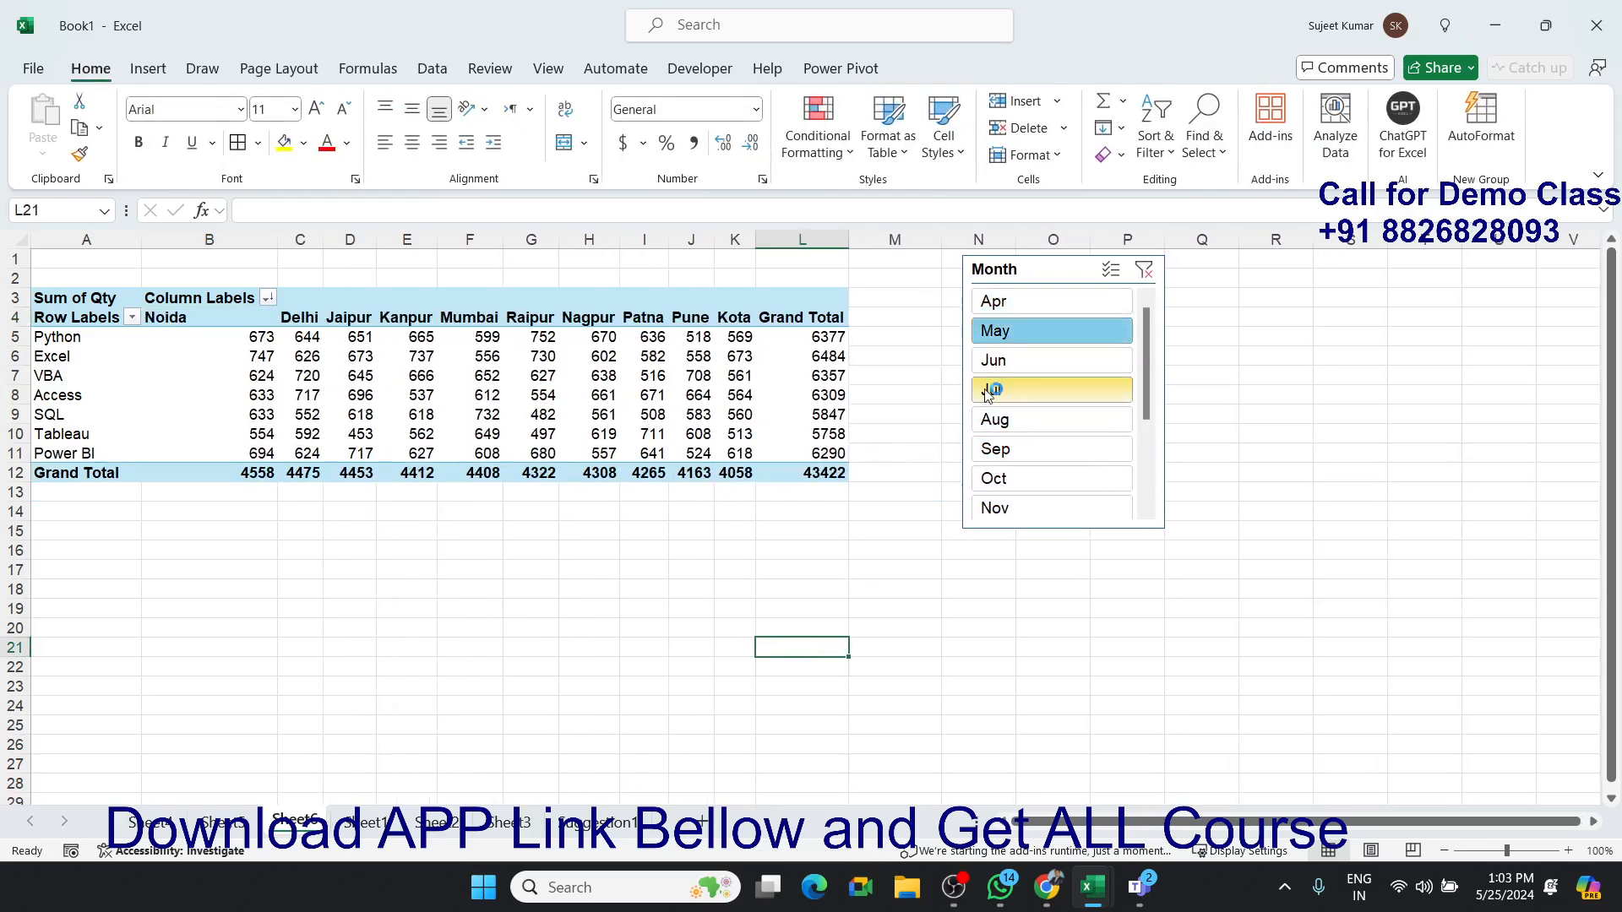
click(997, 449)
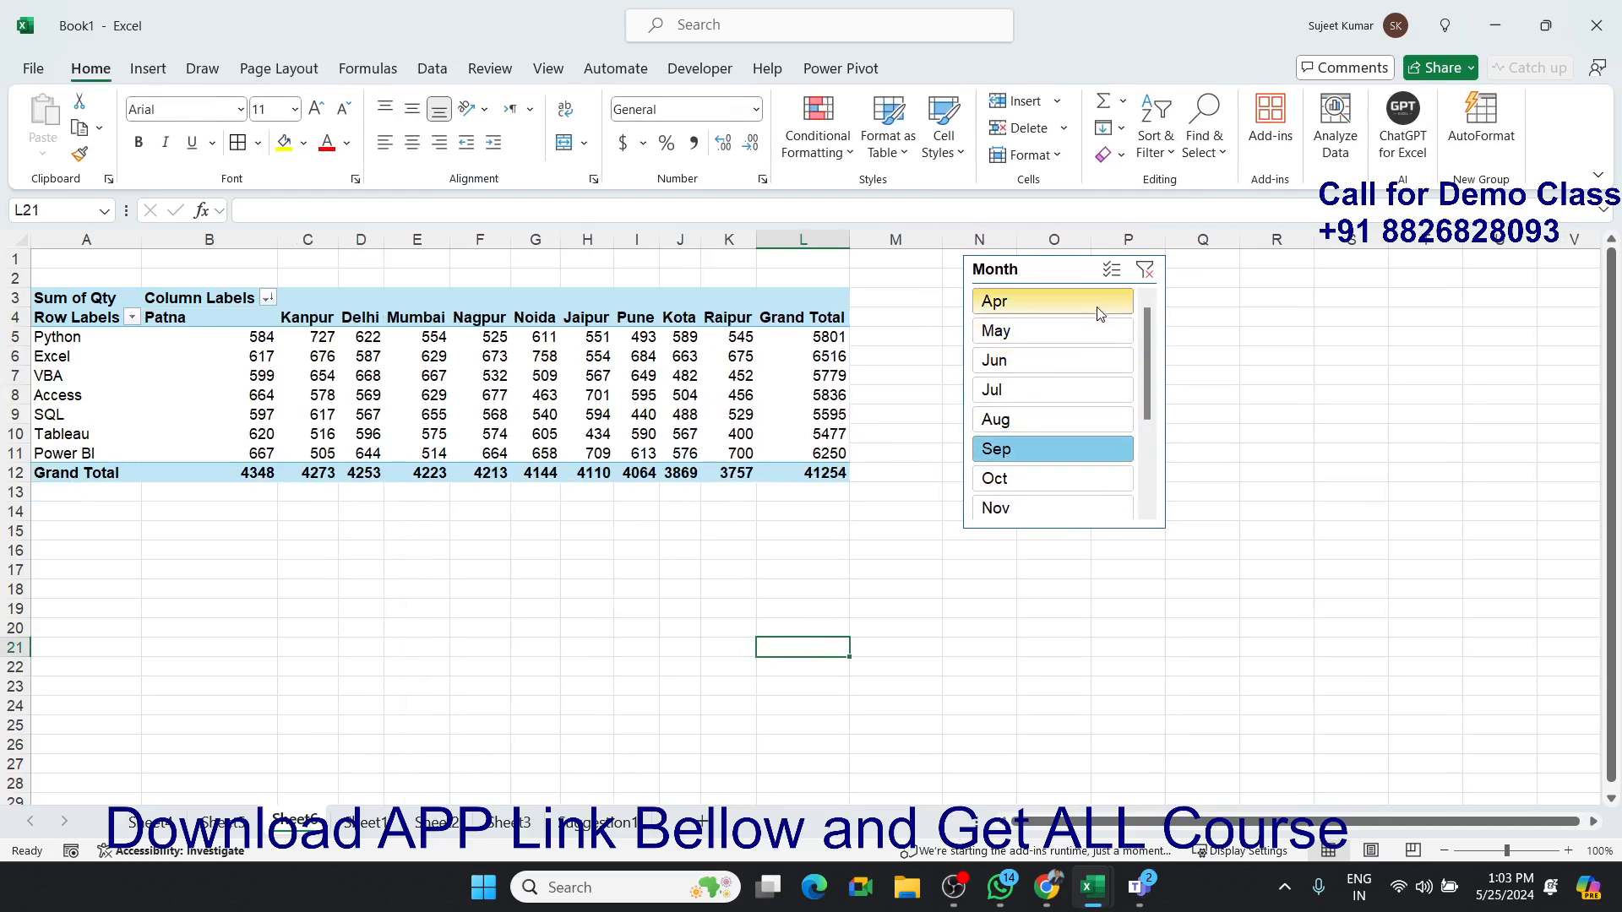
click(1145, 270)
click(456, 532)
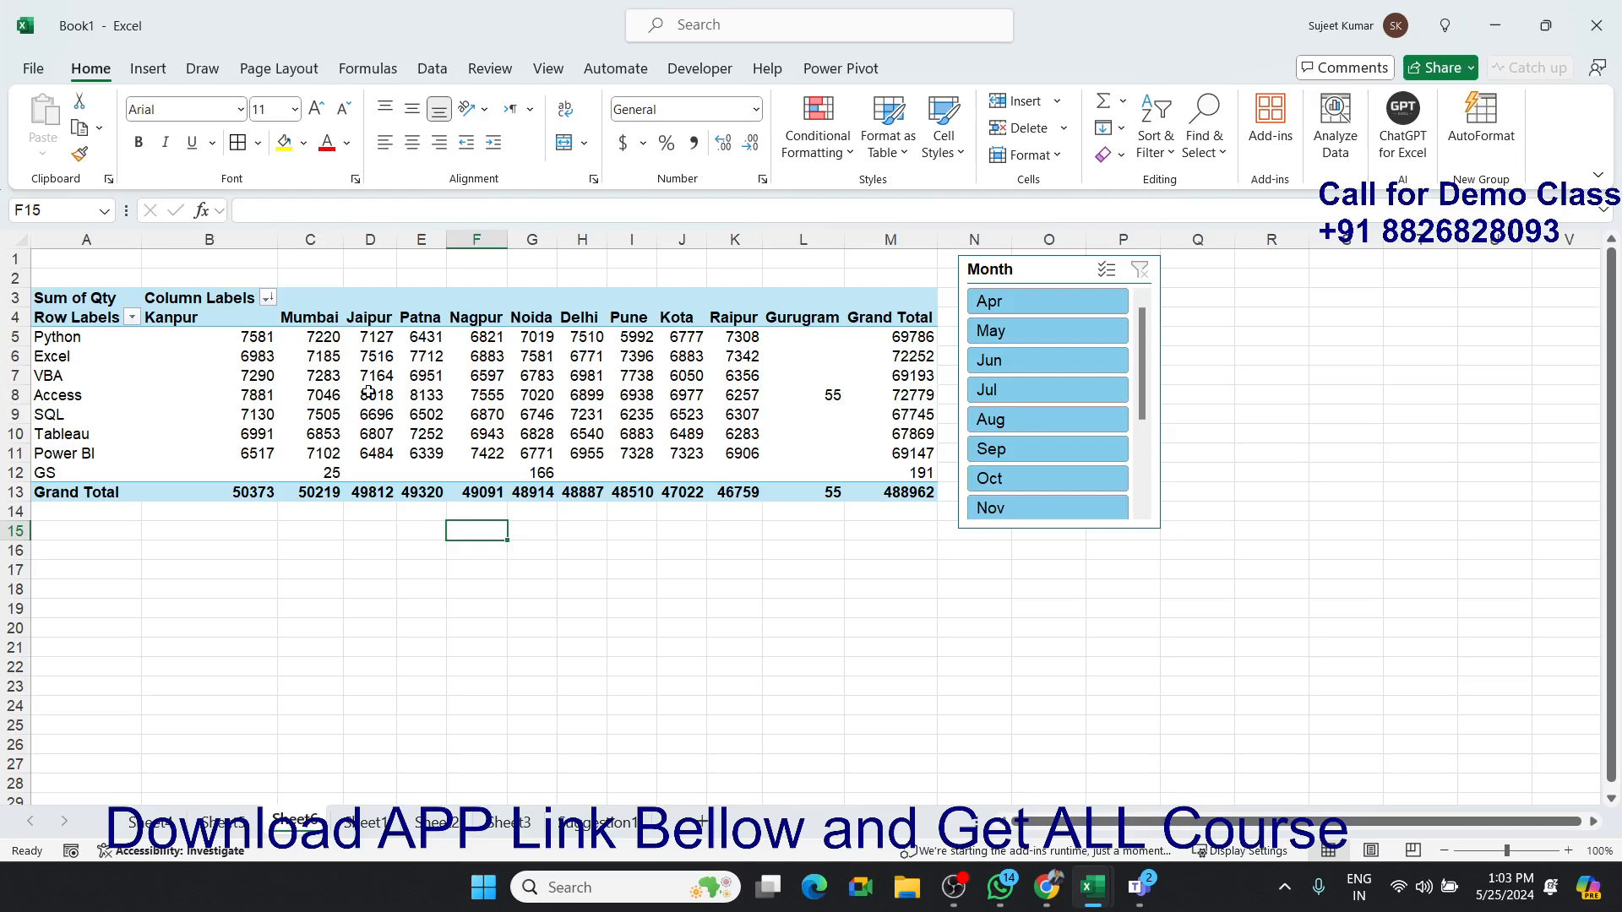
Open the pinned workbook Dashboard-11.
click(44, 68)
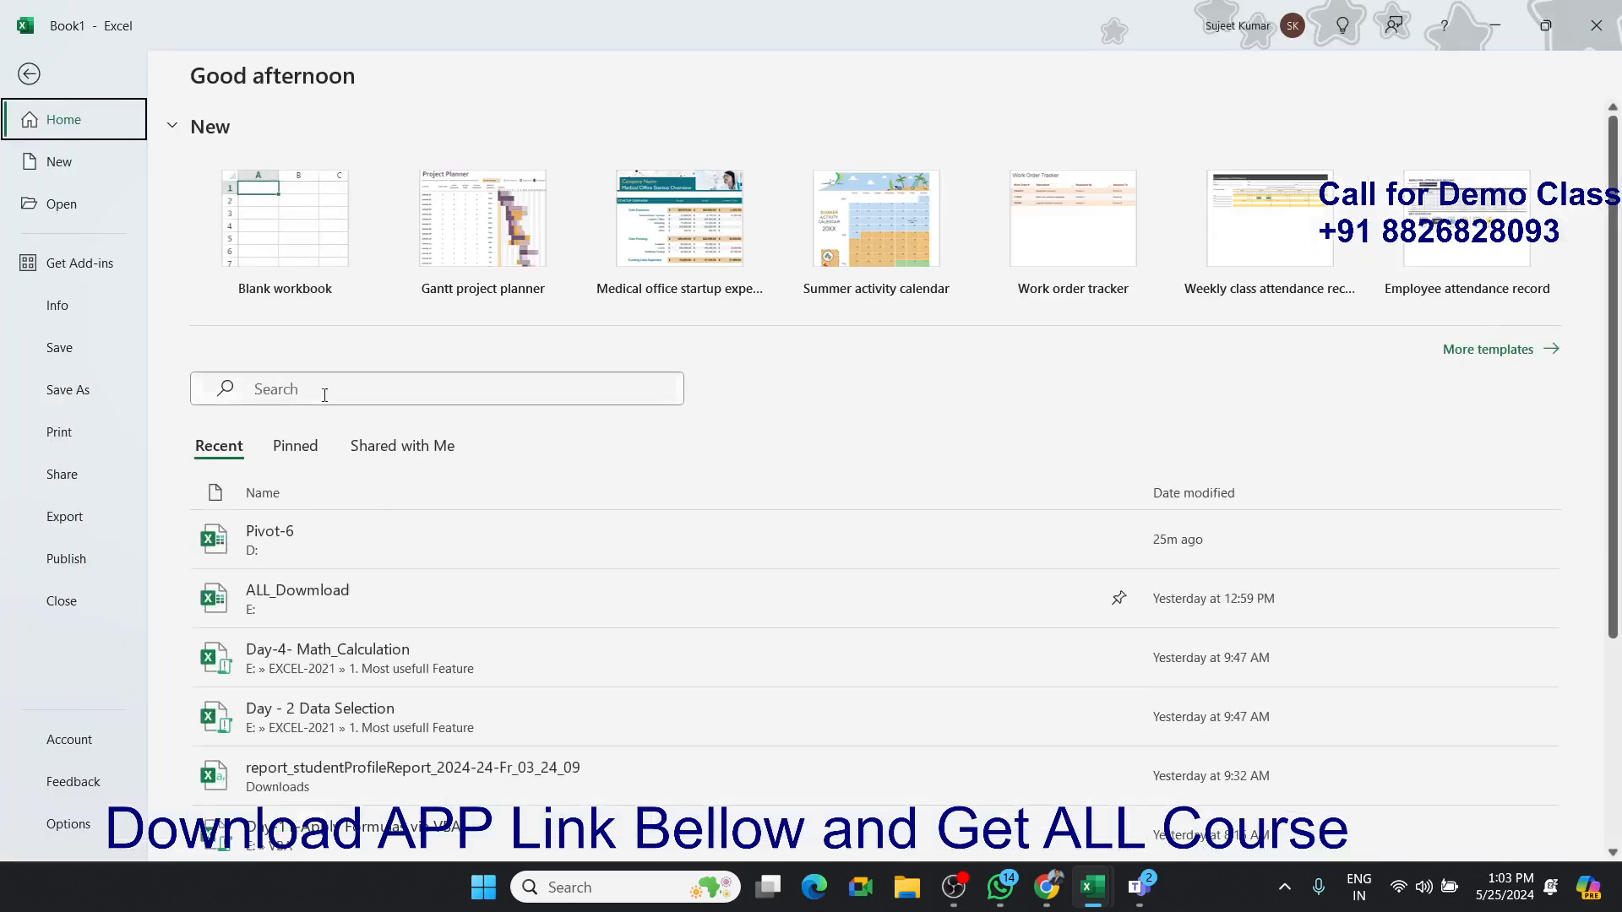
scroll(392, 524, down, 4)
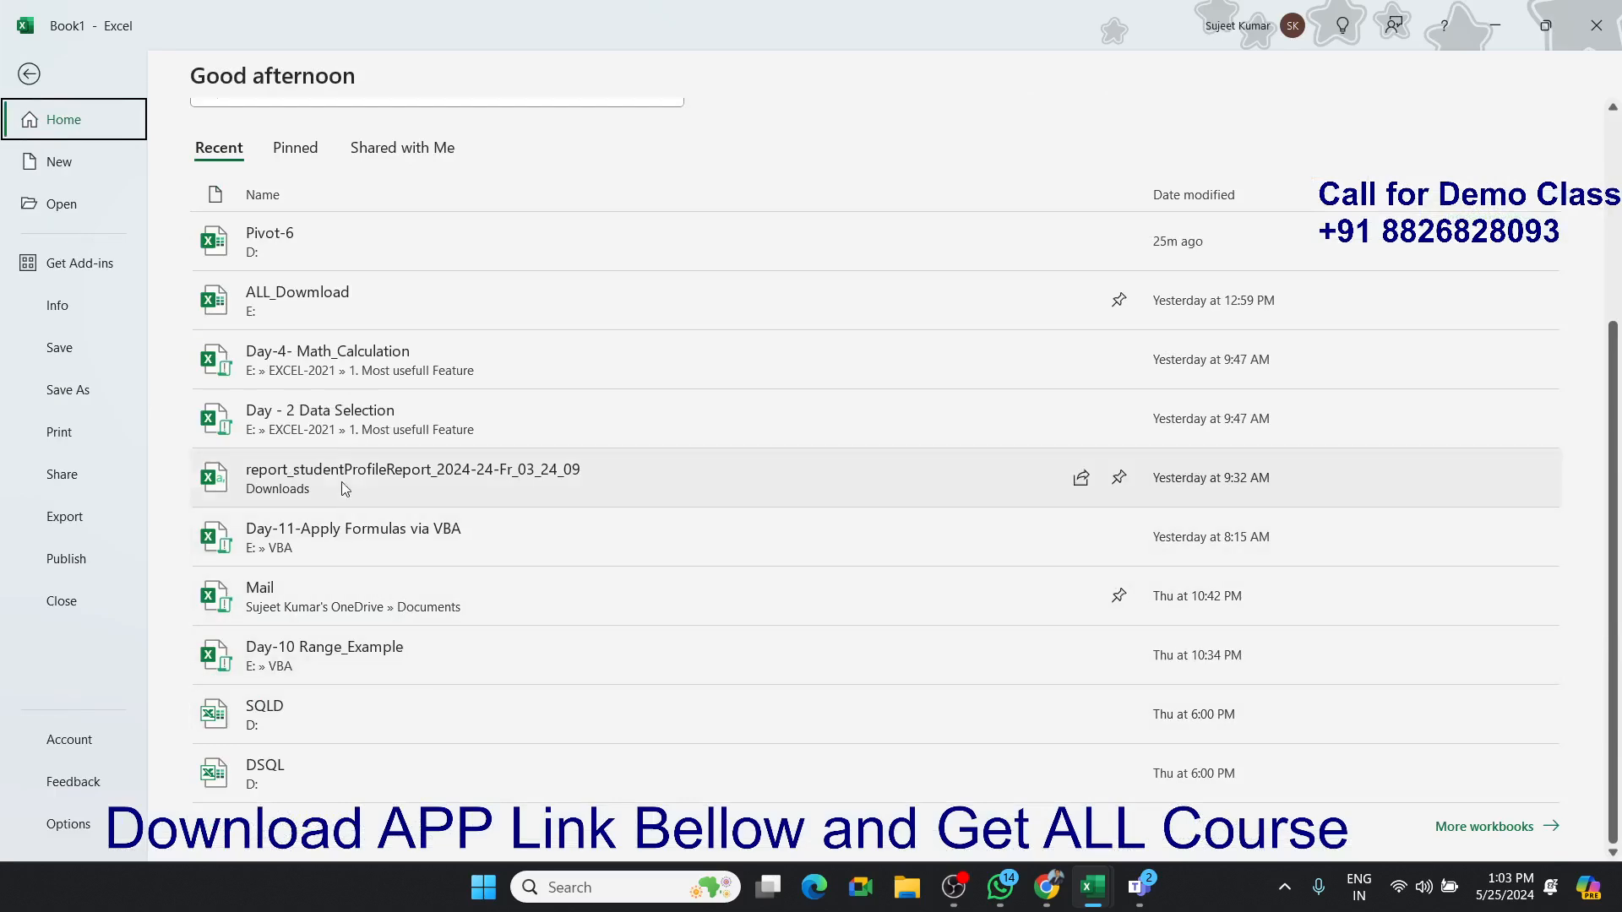
click(324, 558)
click(312, 158)
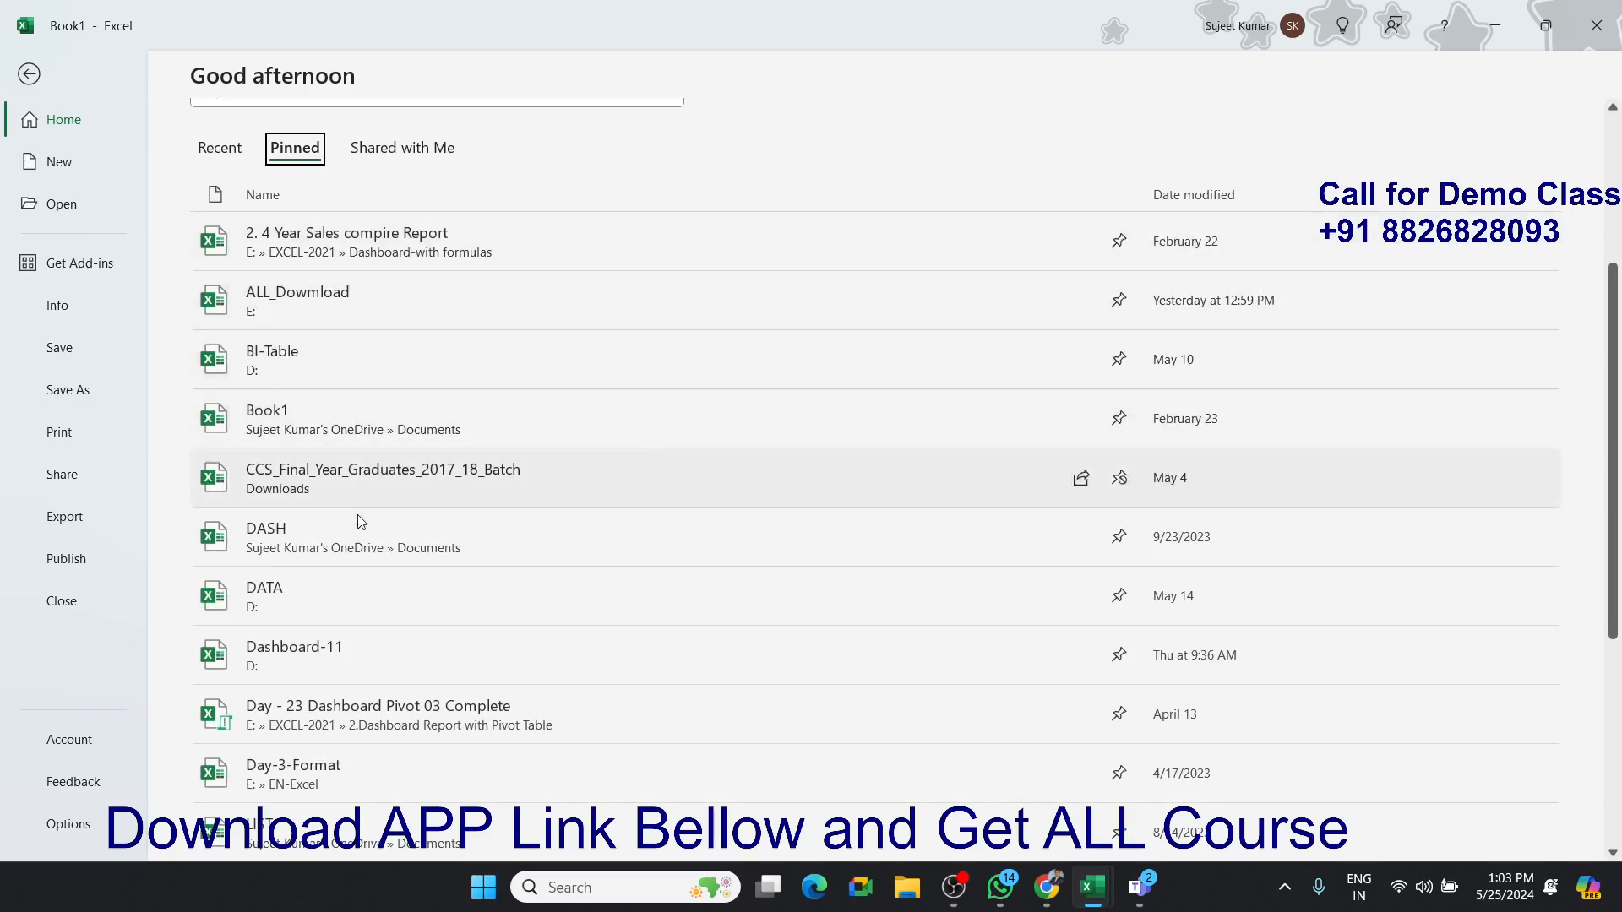
click(362, 630)
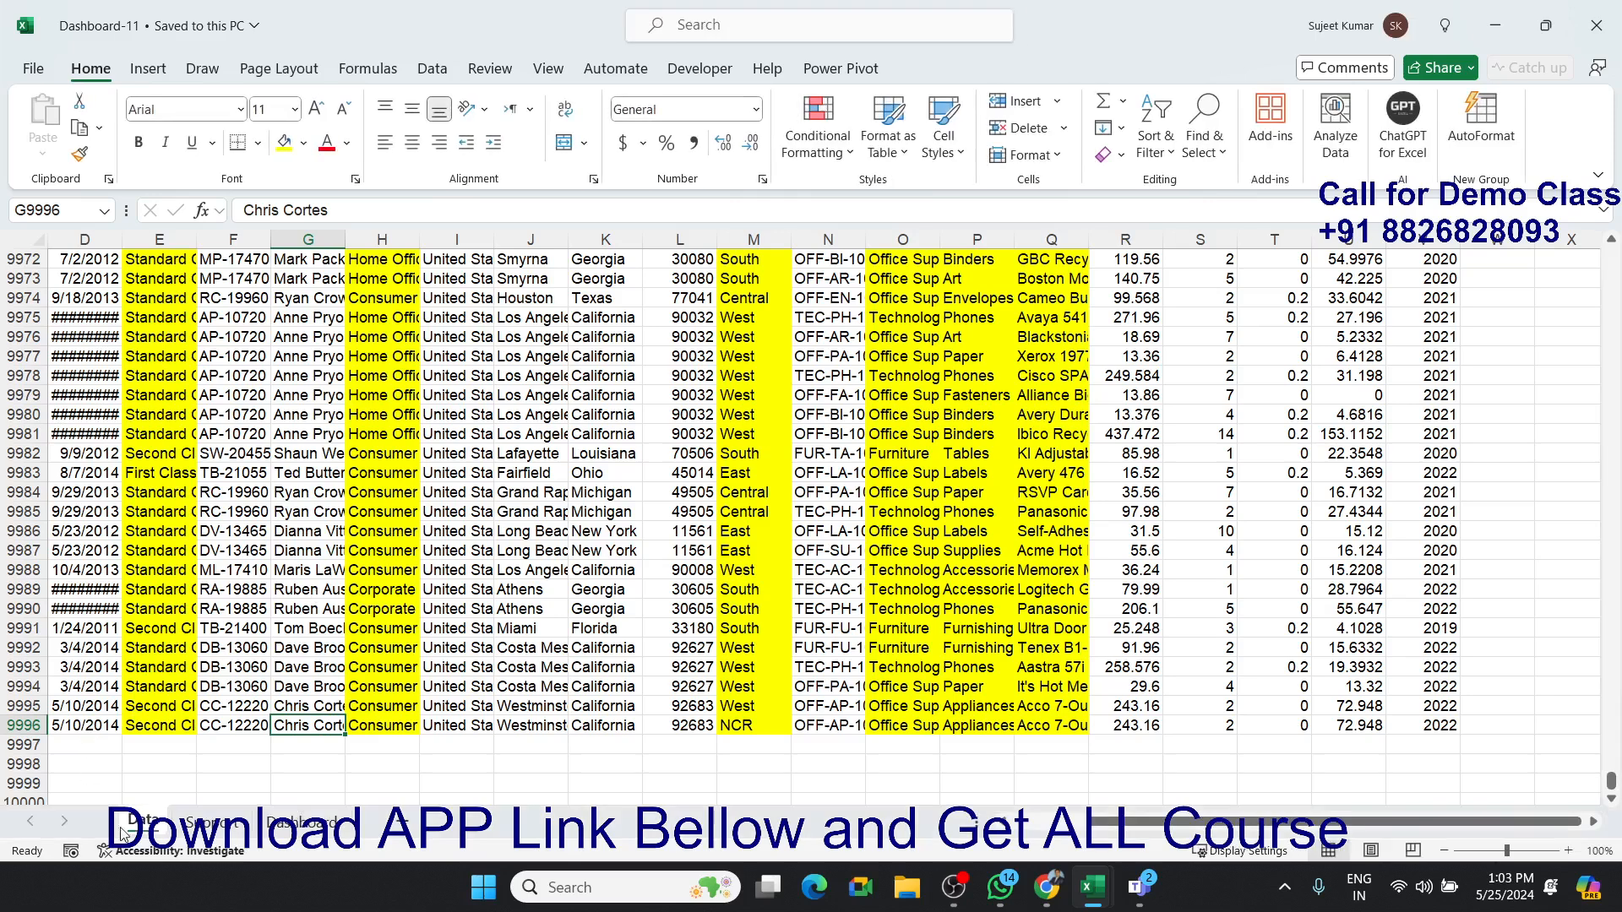
Examine the slicers and charts on the Dashboard sheet and the PivotTables on the Support sheet, and close the workbook.
click(300, 821)
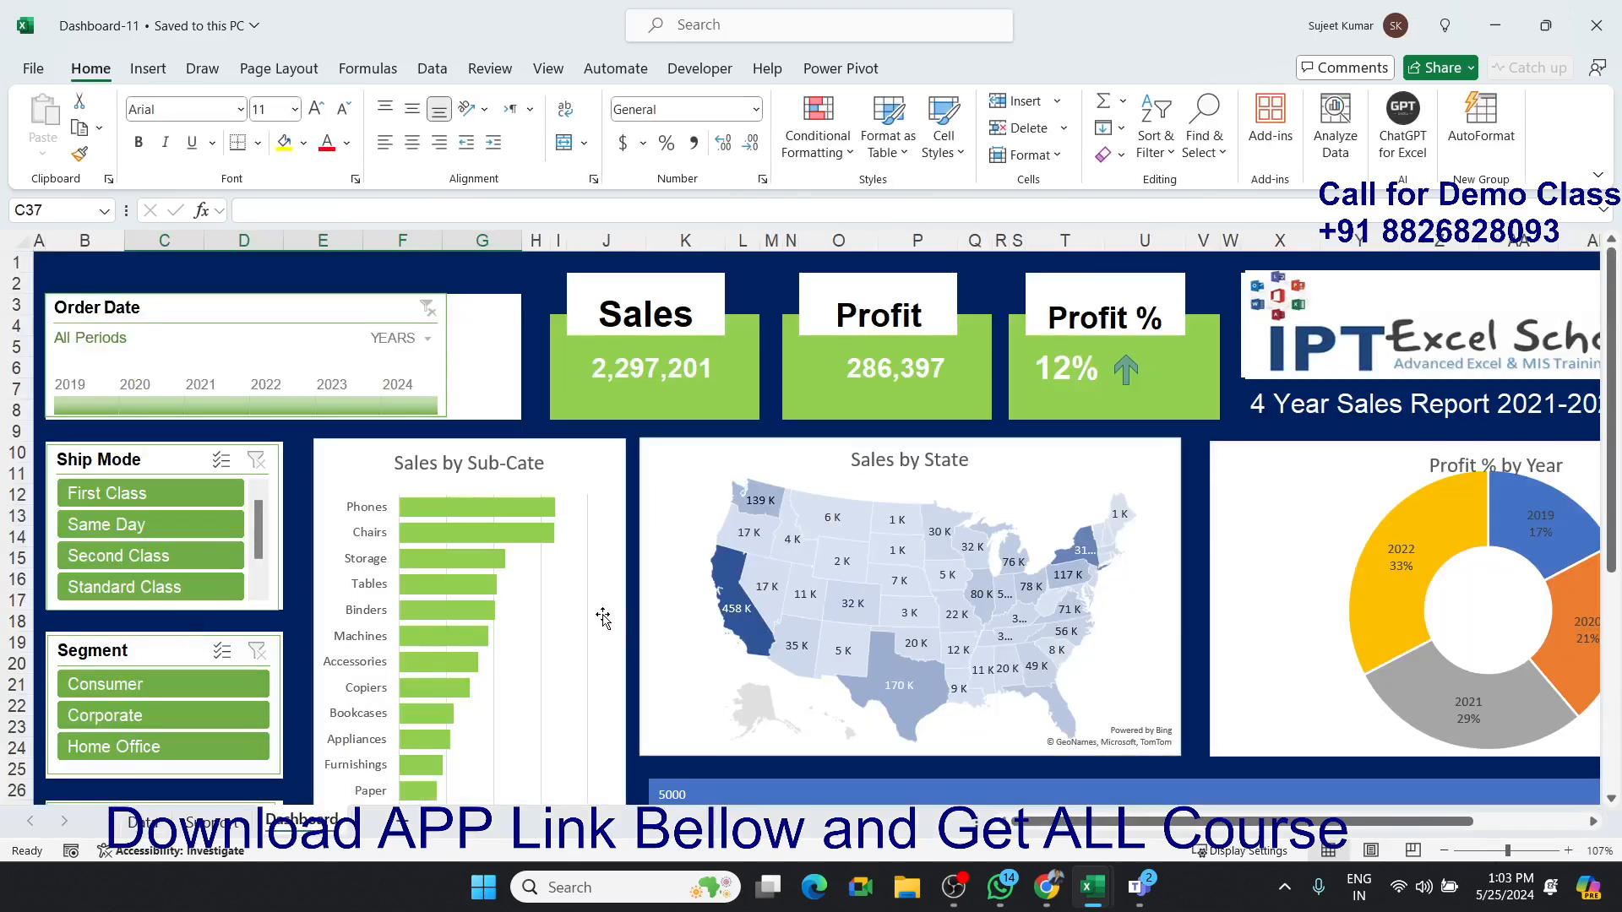
click(598, 586)
click(272, 499)
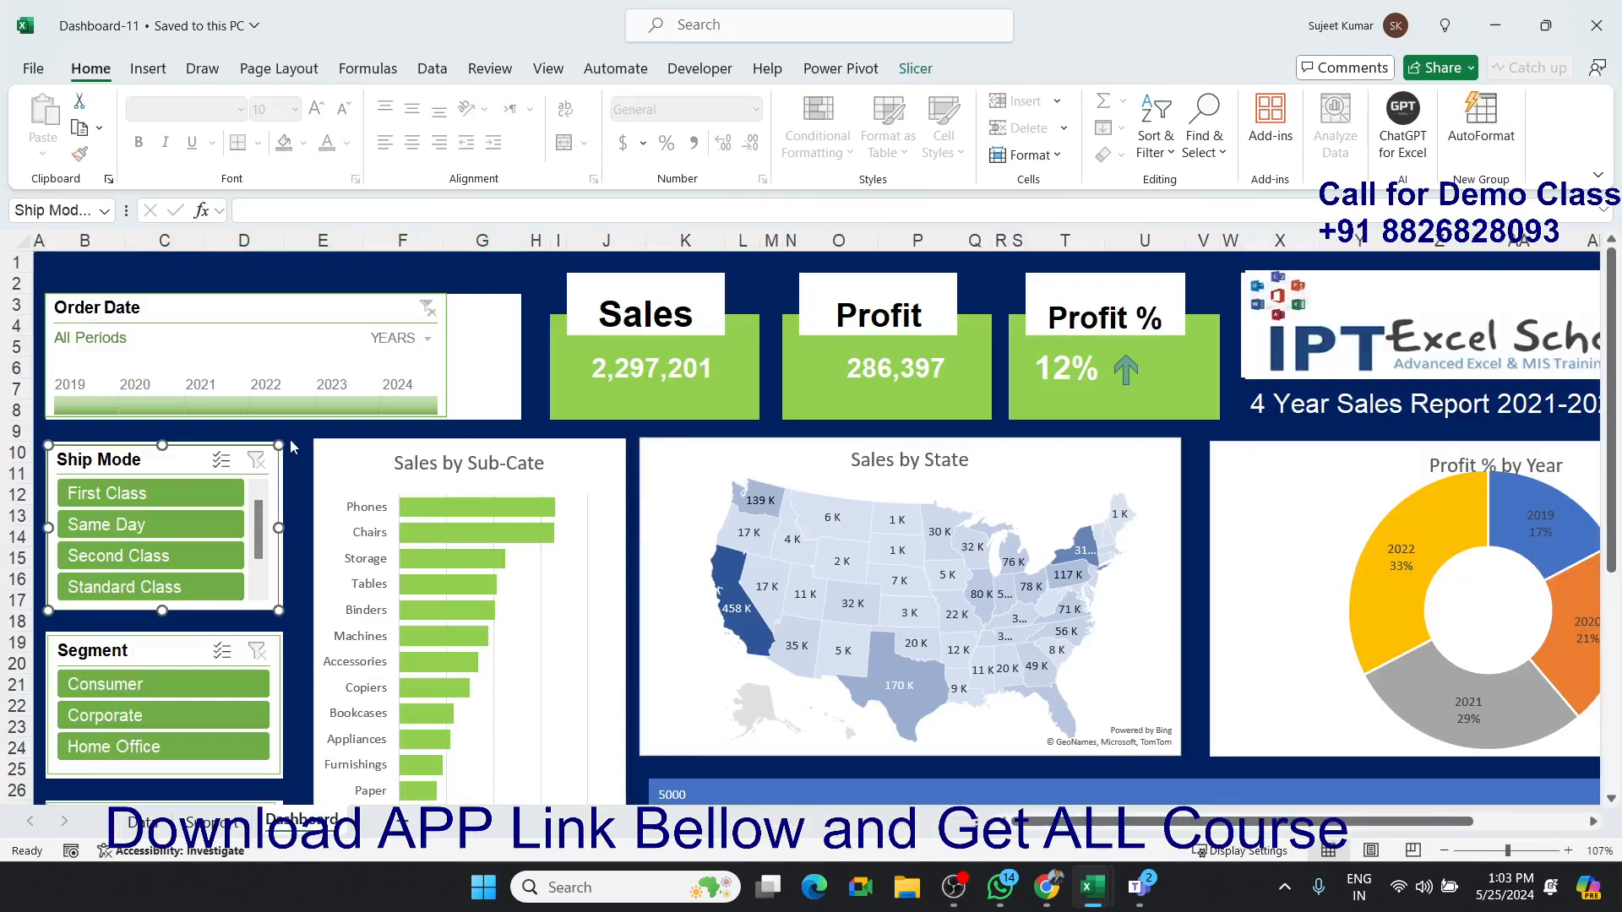
click(300, 424)
click(222, 632)
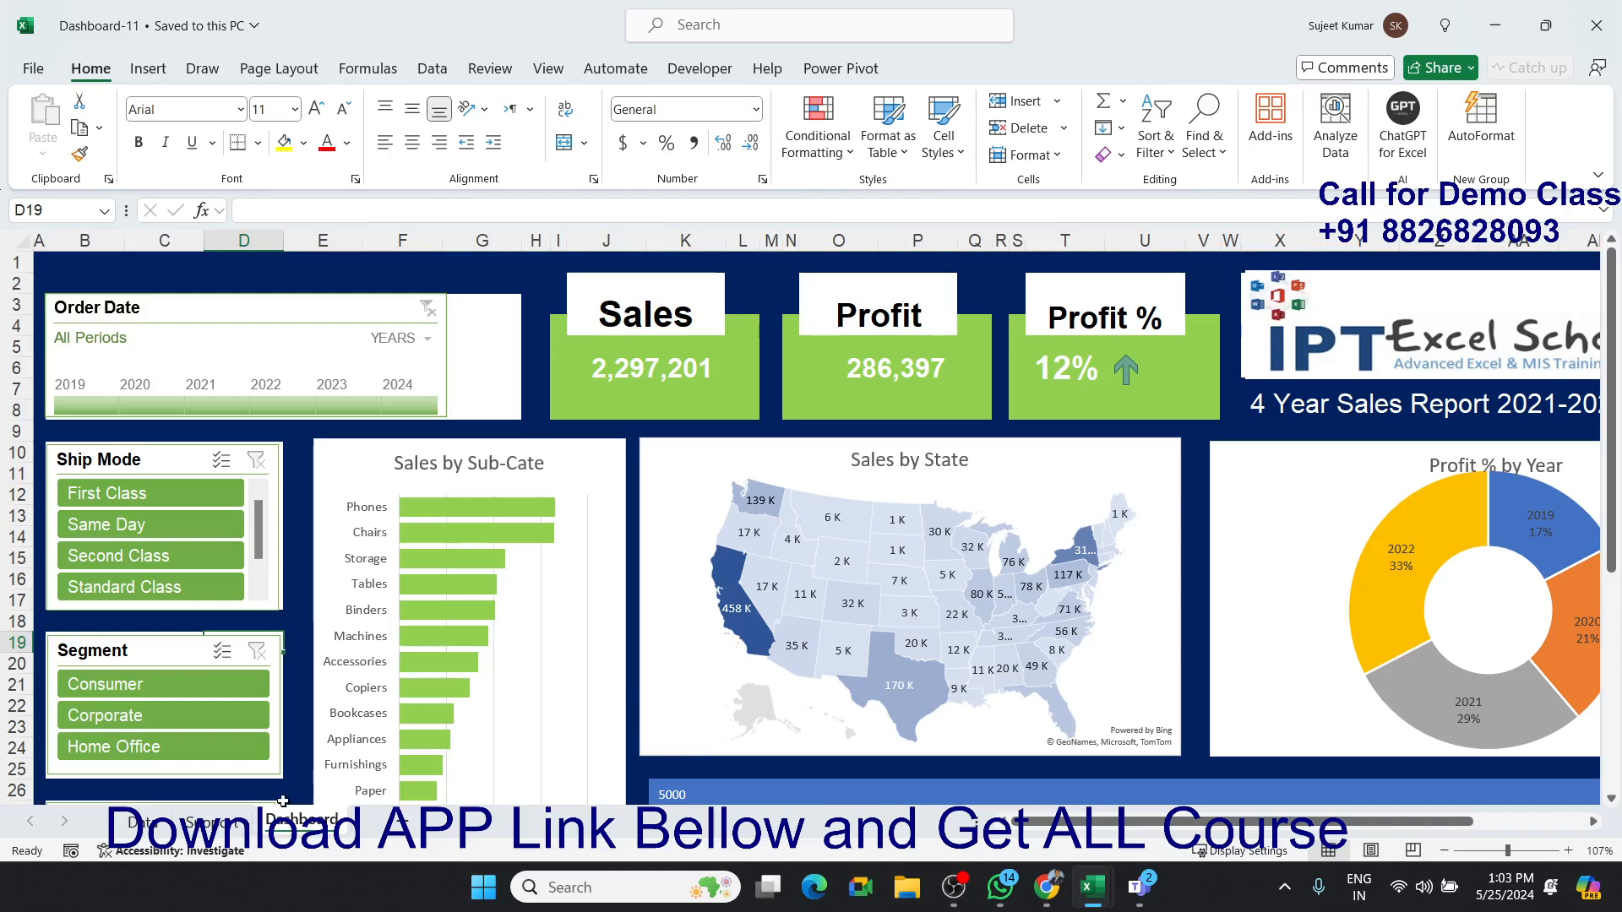
click(211, 822)
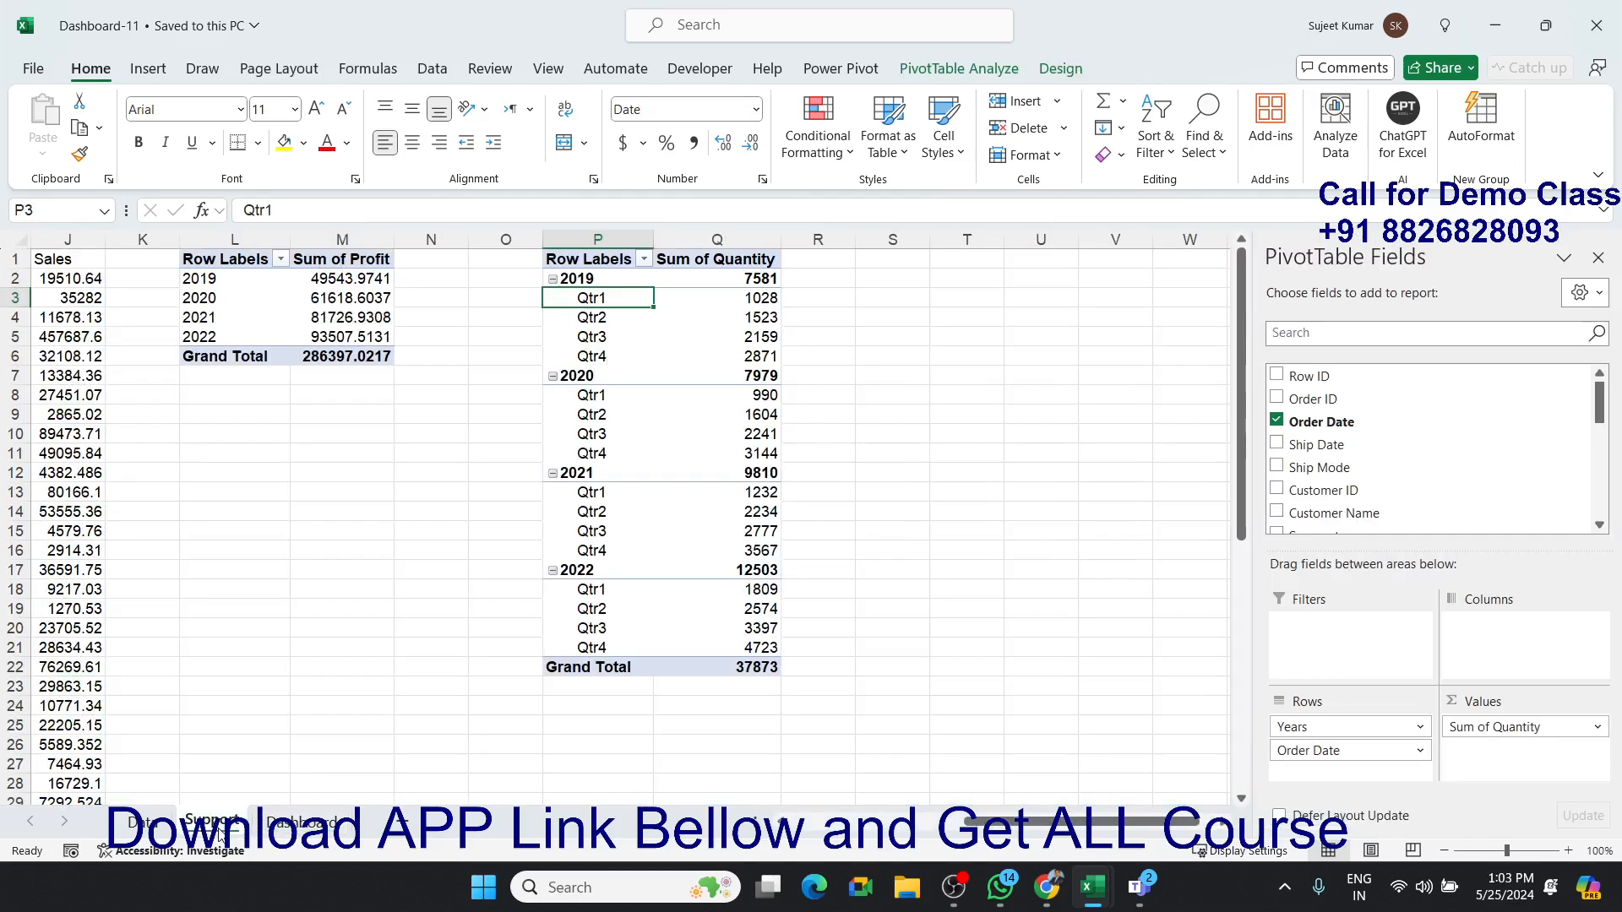
click(301, 822)
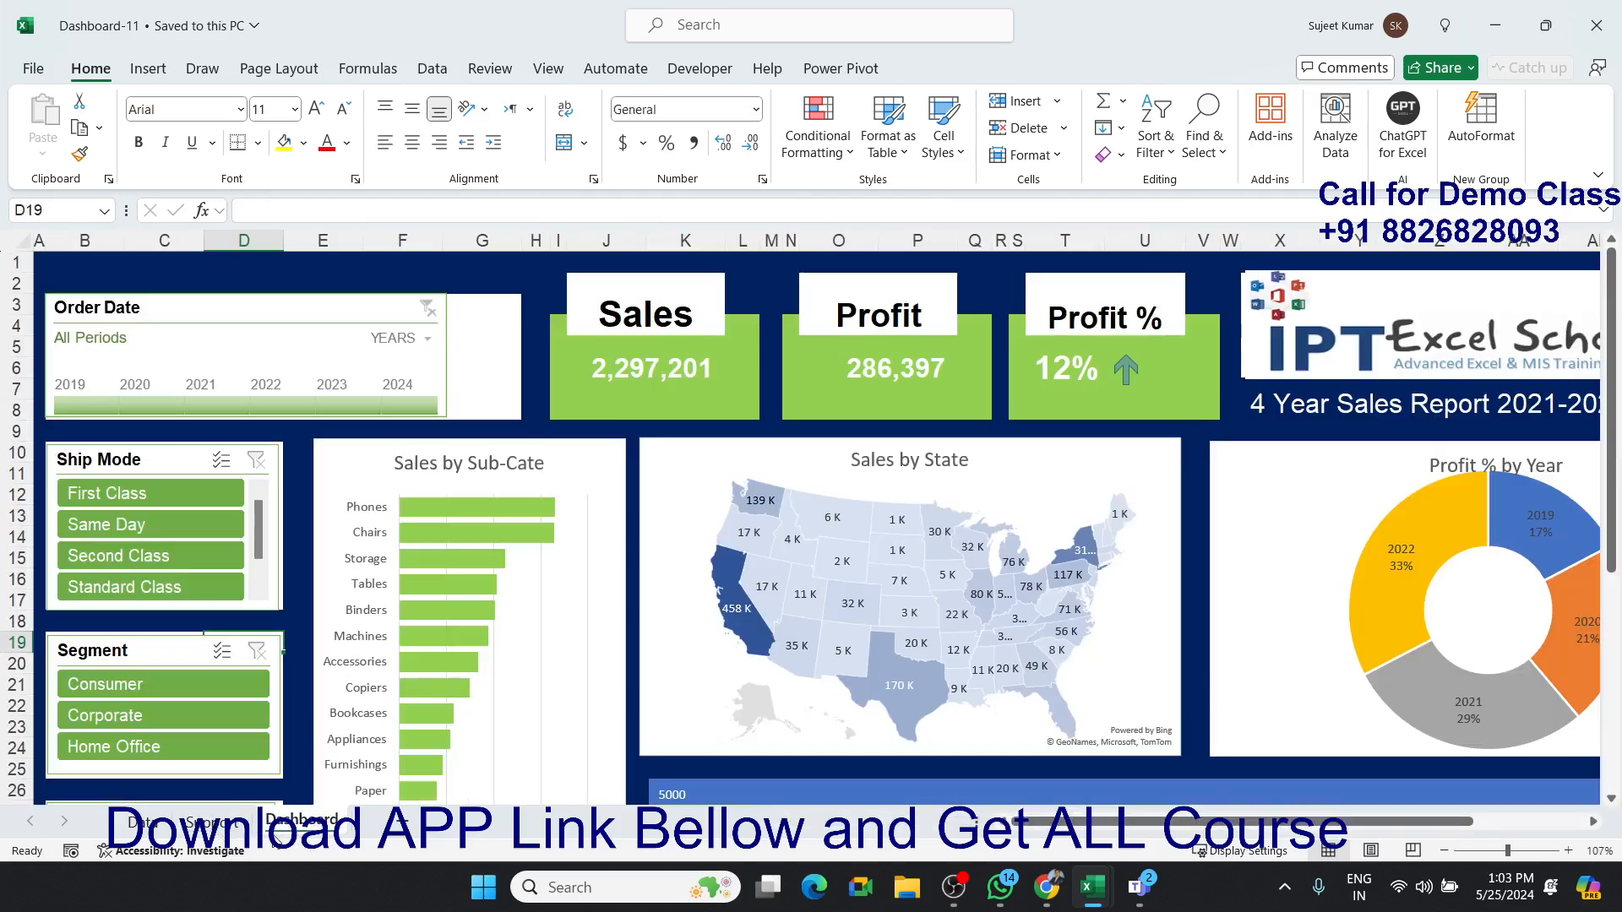
click(1593, 31)
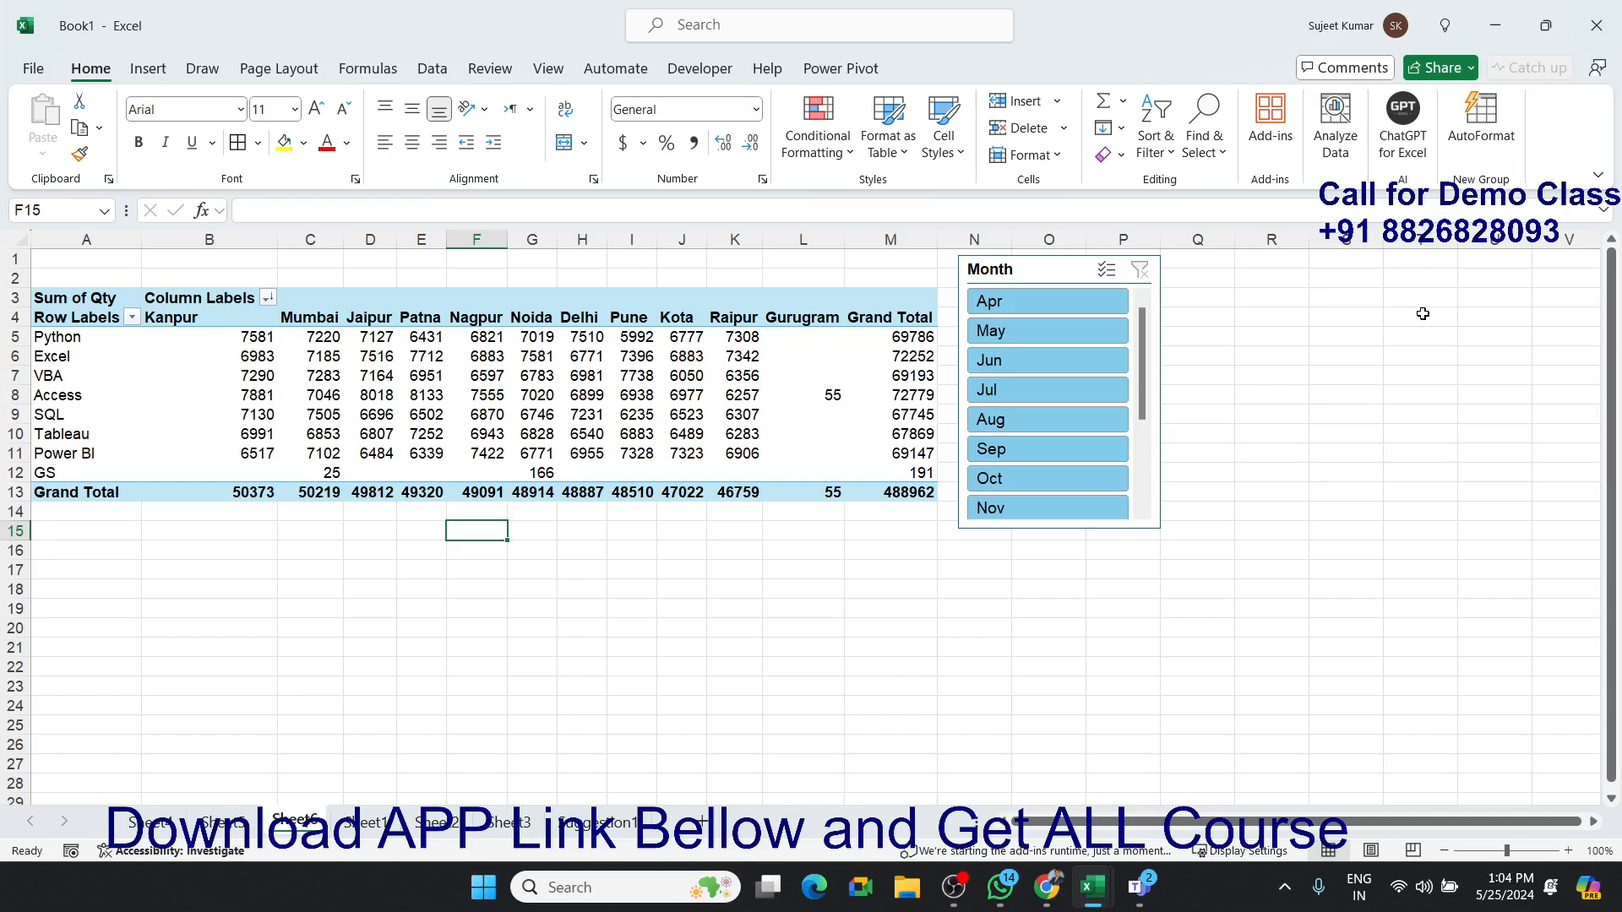
Create a PivotTable on a new worksheet from the Sheet1 sales data, with Store as rows and Sum of Qty as values.
click(363, 824)
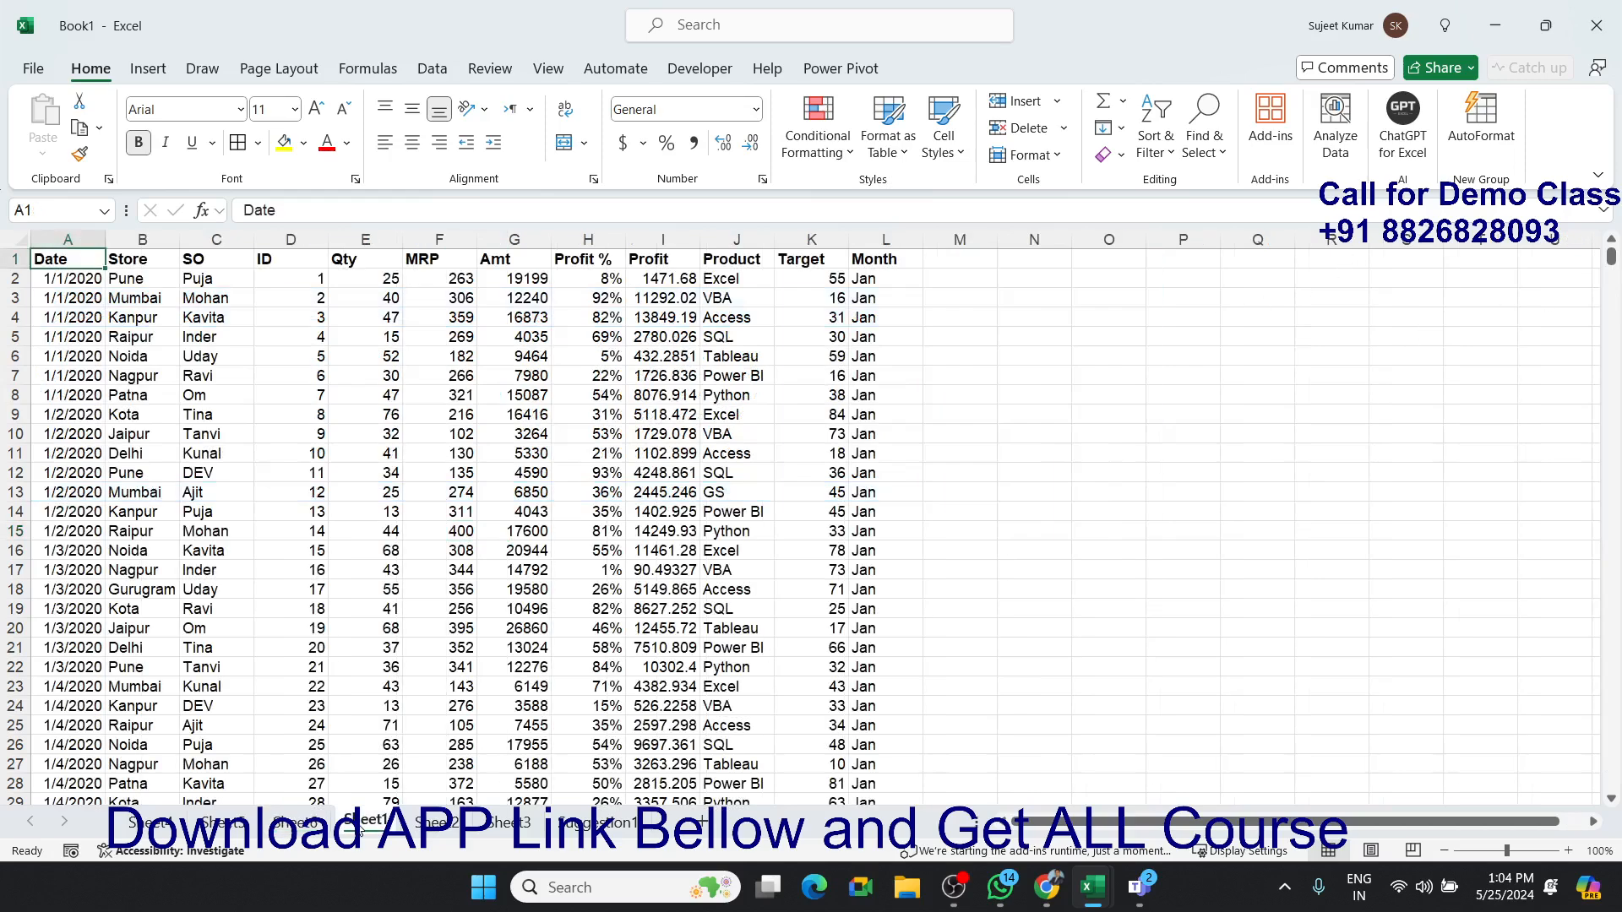
click(145, 70)
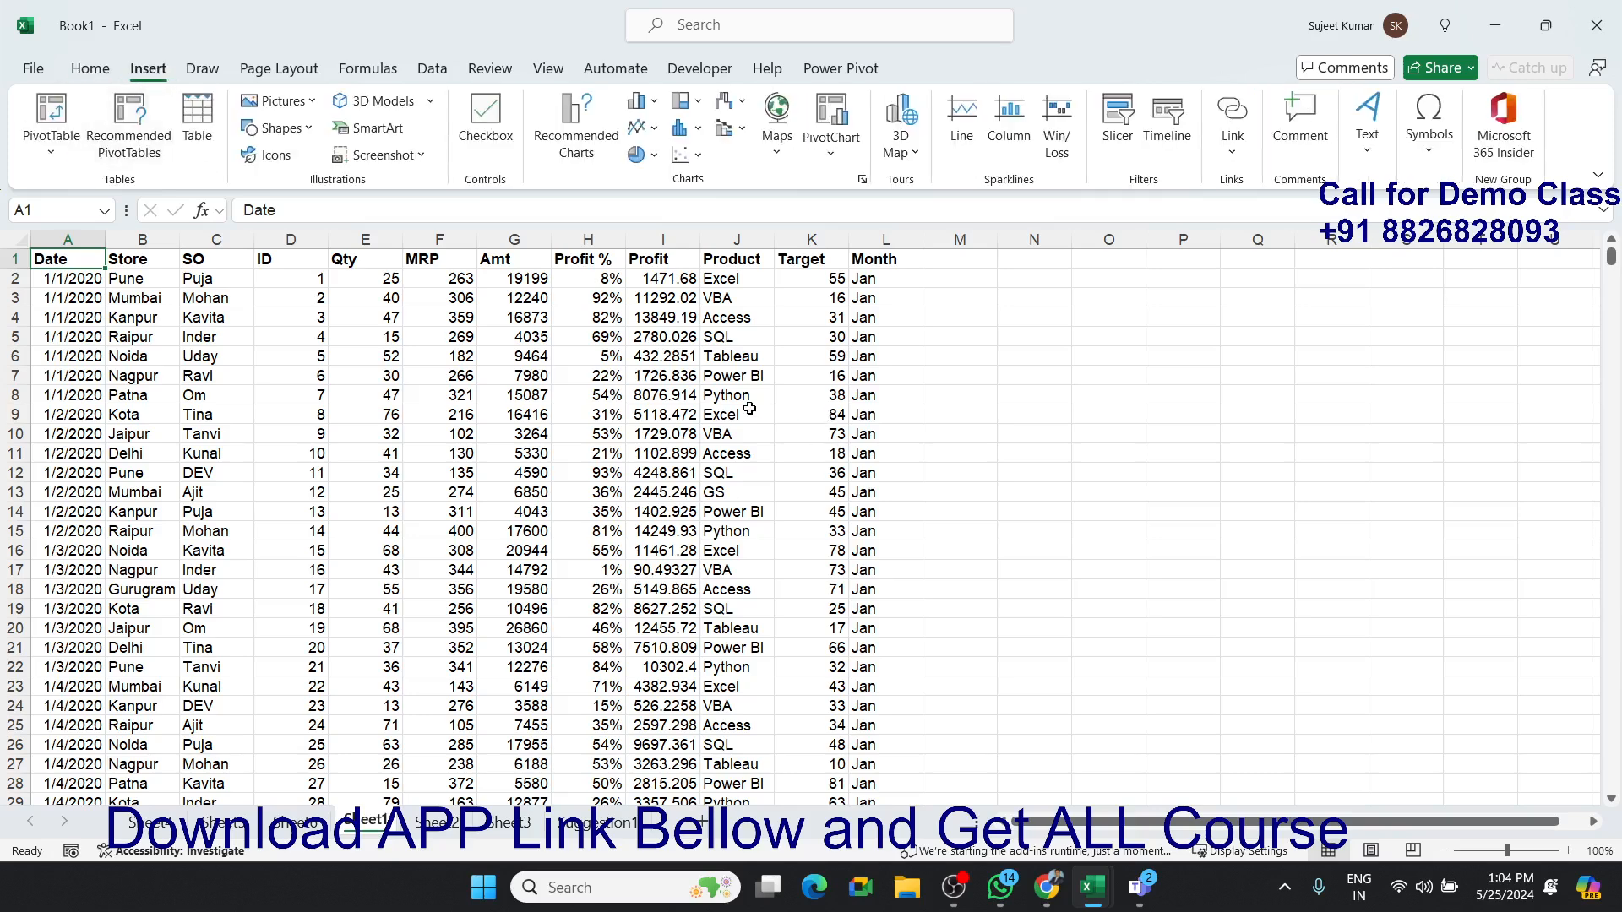
click(53, 118)
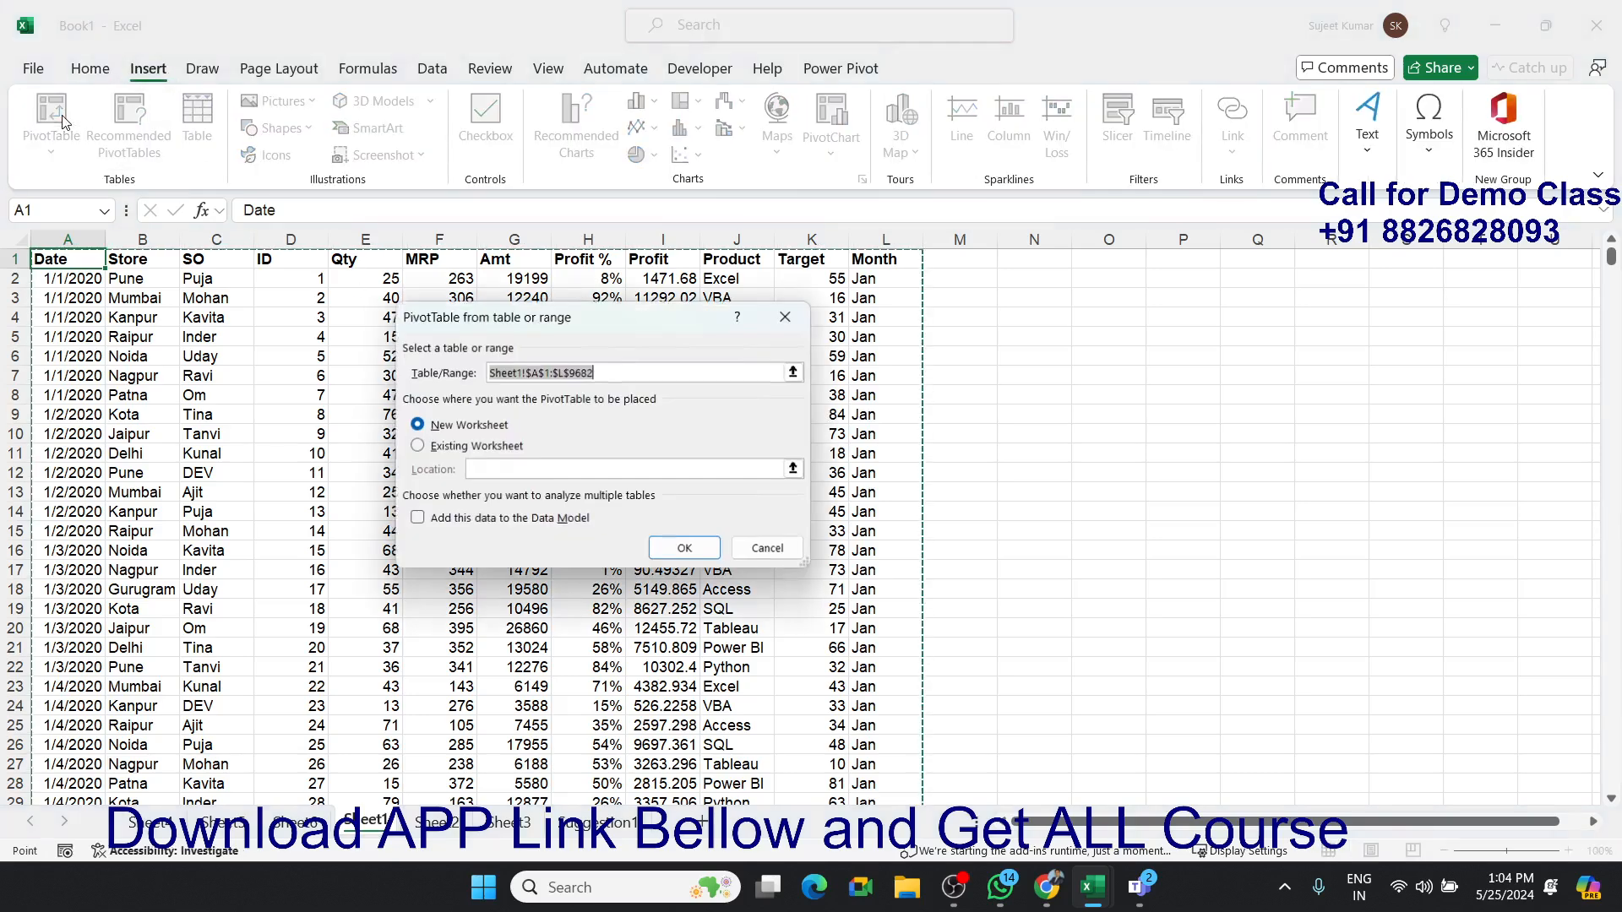
click(707, 550)
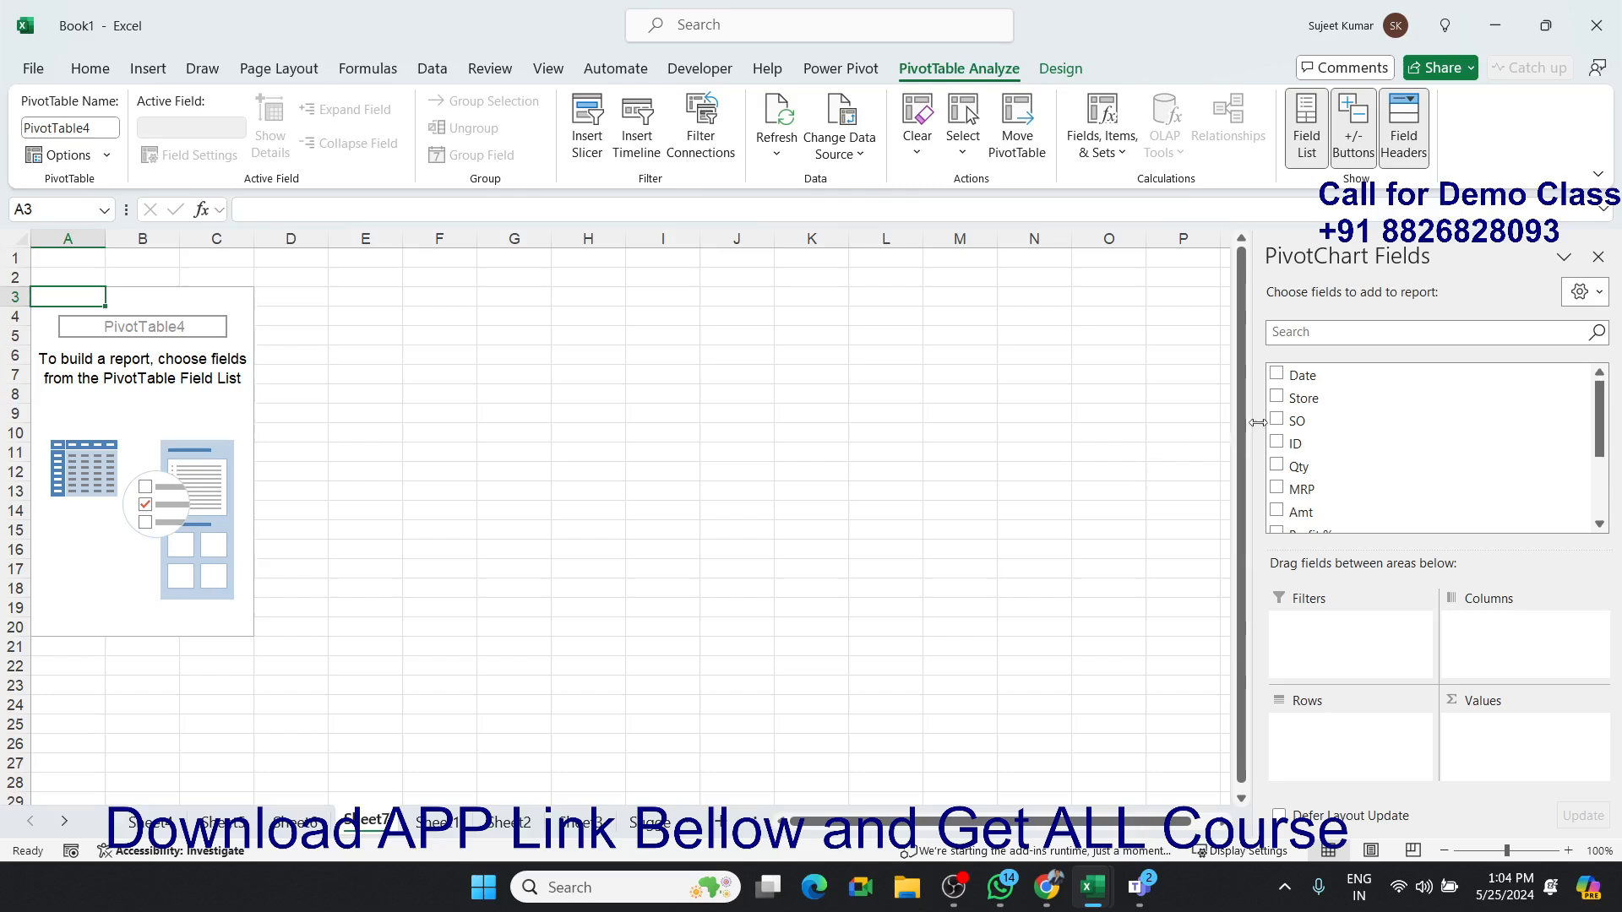
drag(1304, 398, 1343, 743)
drag(1298, 467, 1463, 735)
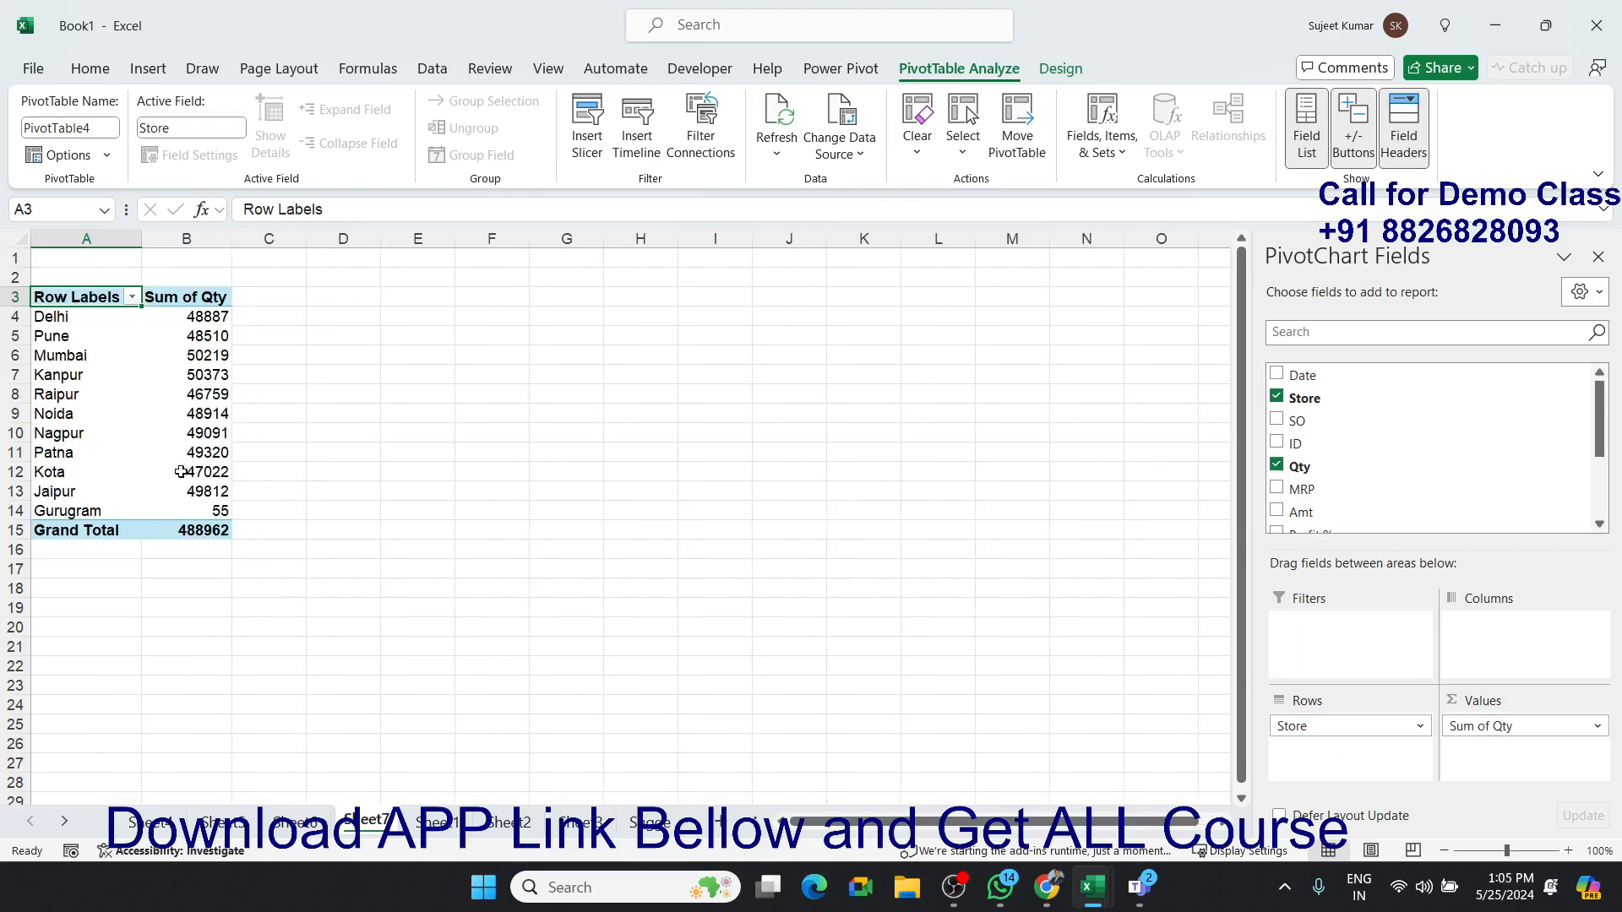
Group the Delhi, Noida and Gurugram row labels and remove the original Store field from the rows.
click(85, 317)
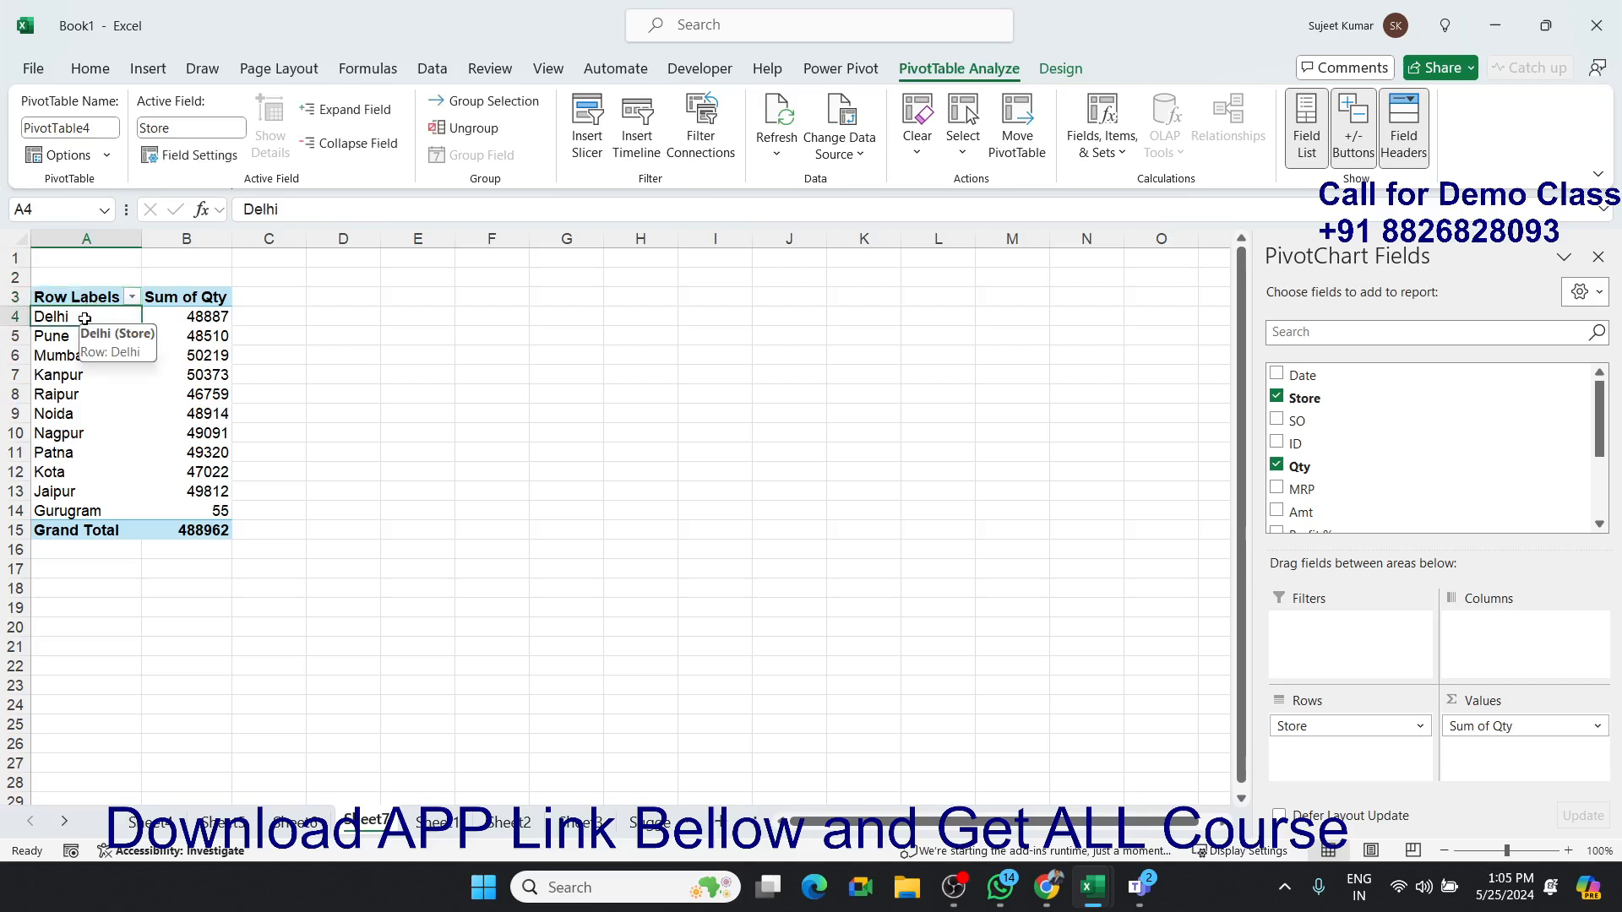
ctrl+click(86, 413)
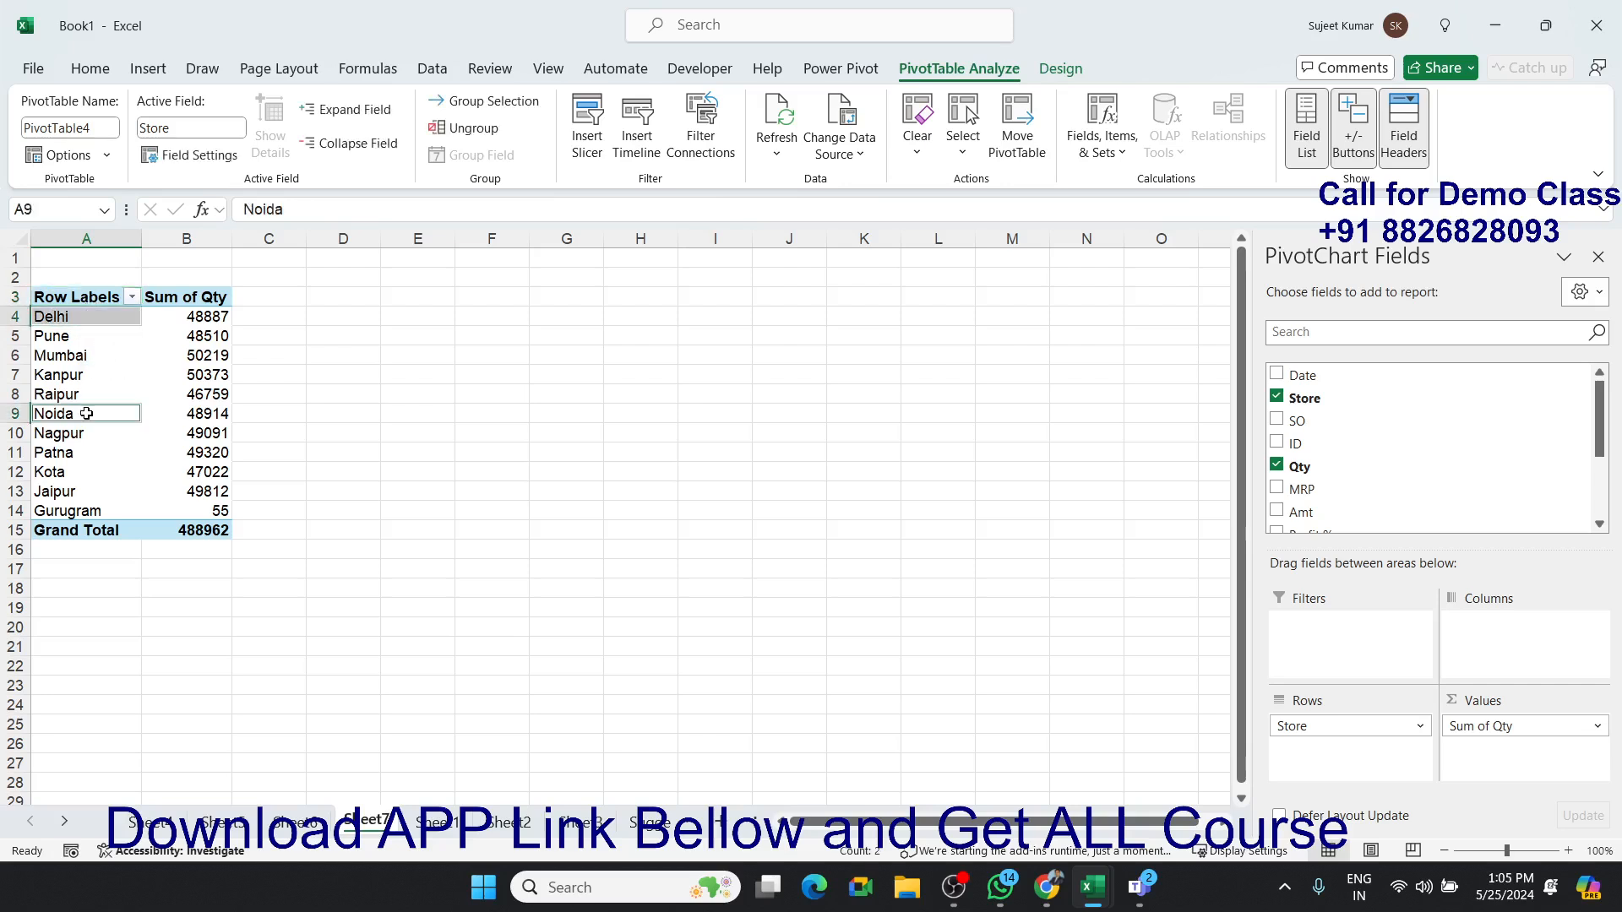
ctrl+click(106, 512)
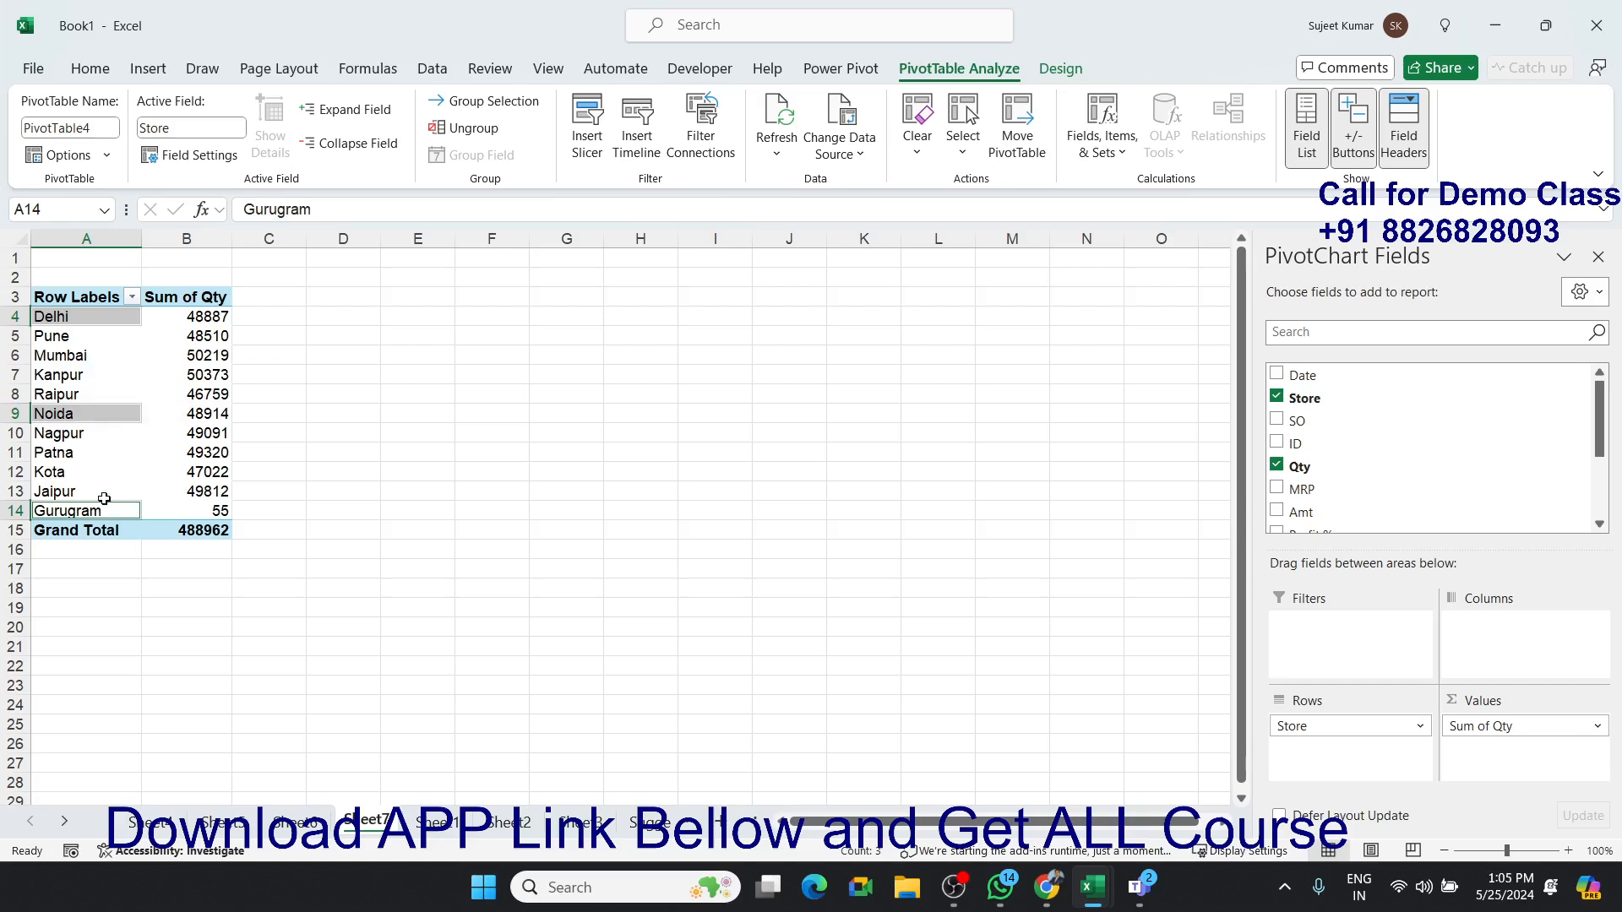
right_click(97, 413)
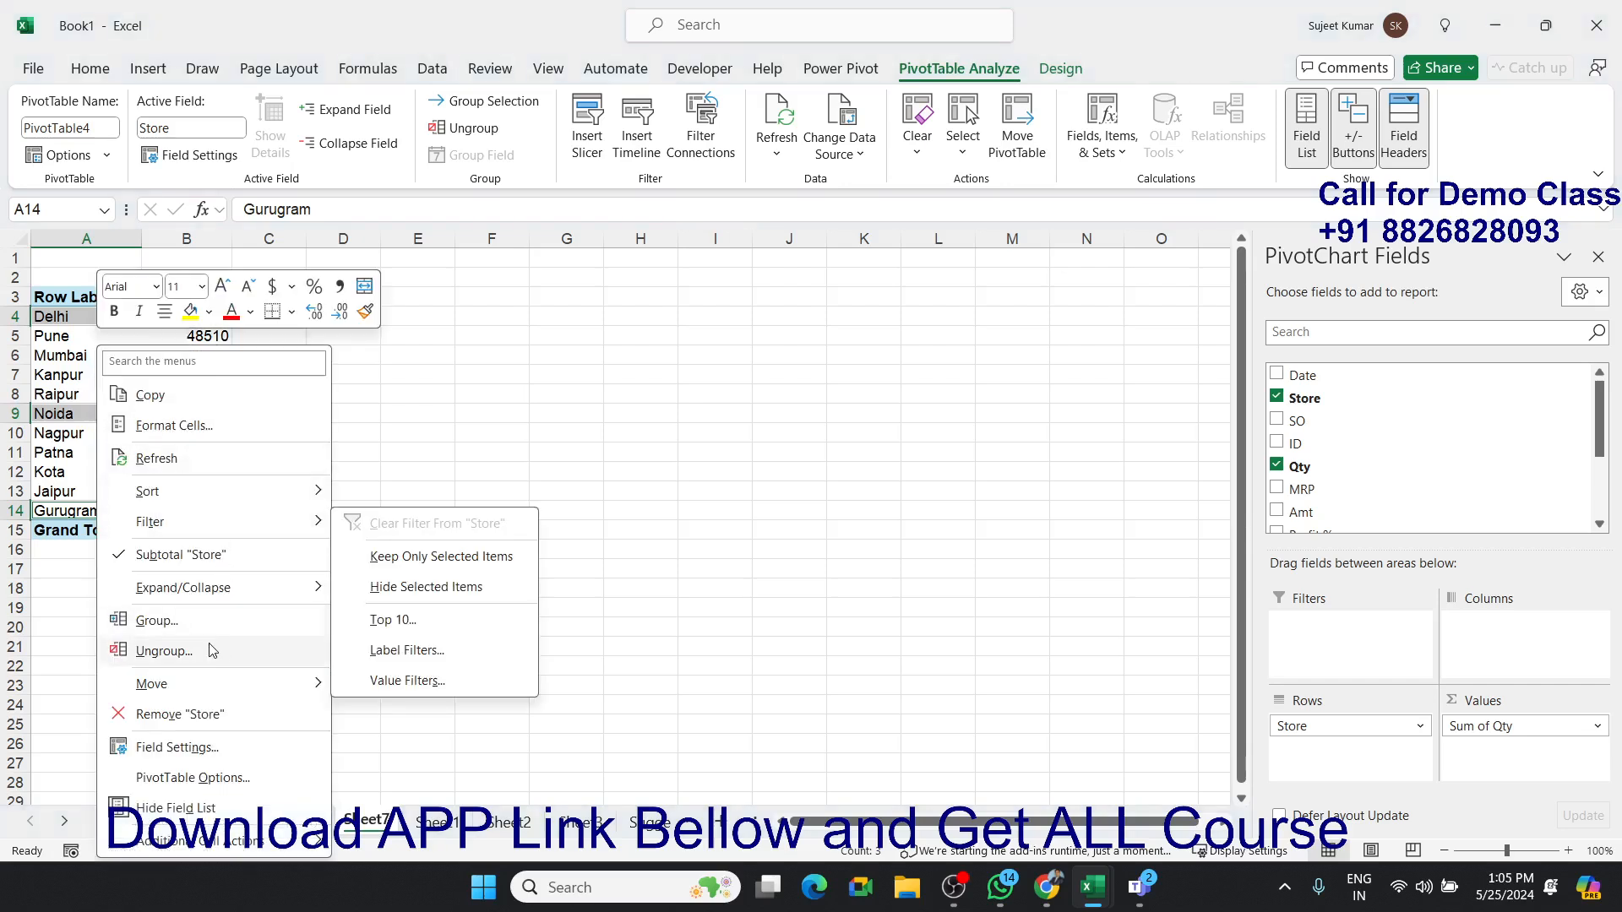
click(209, 620)
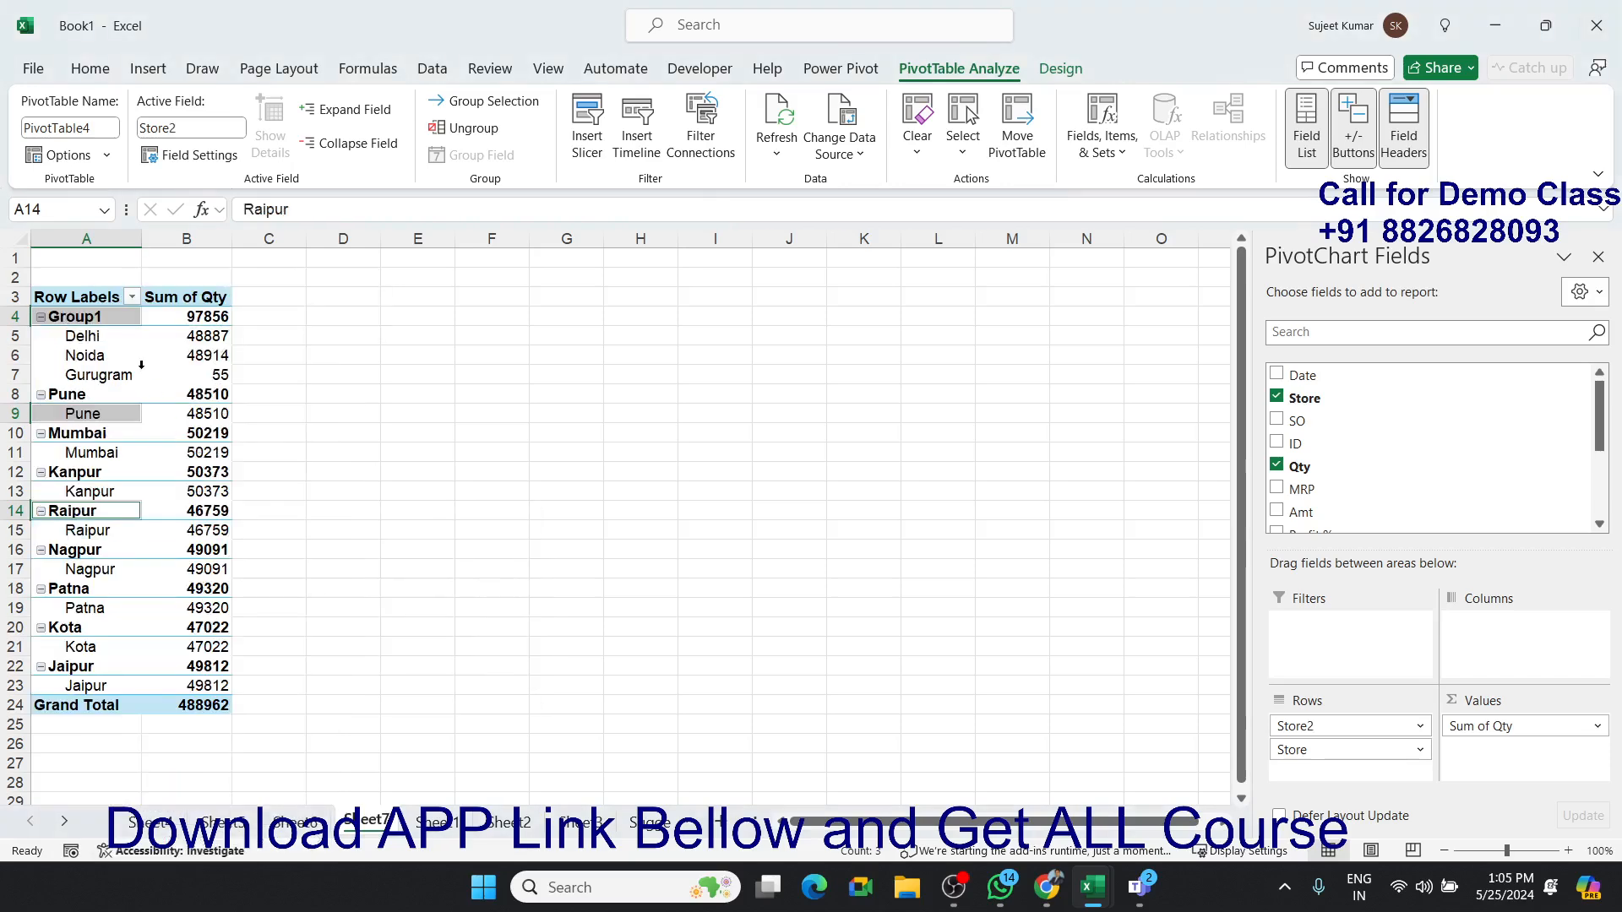
click(1306, 755)
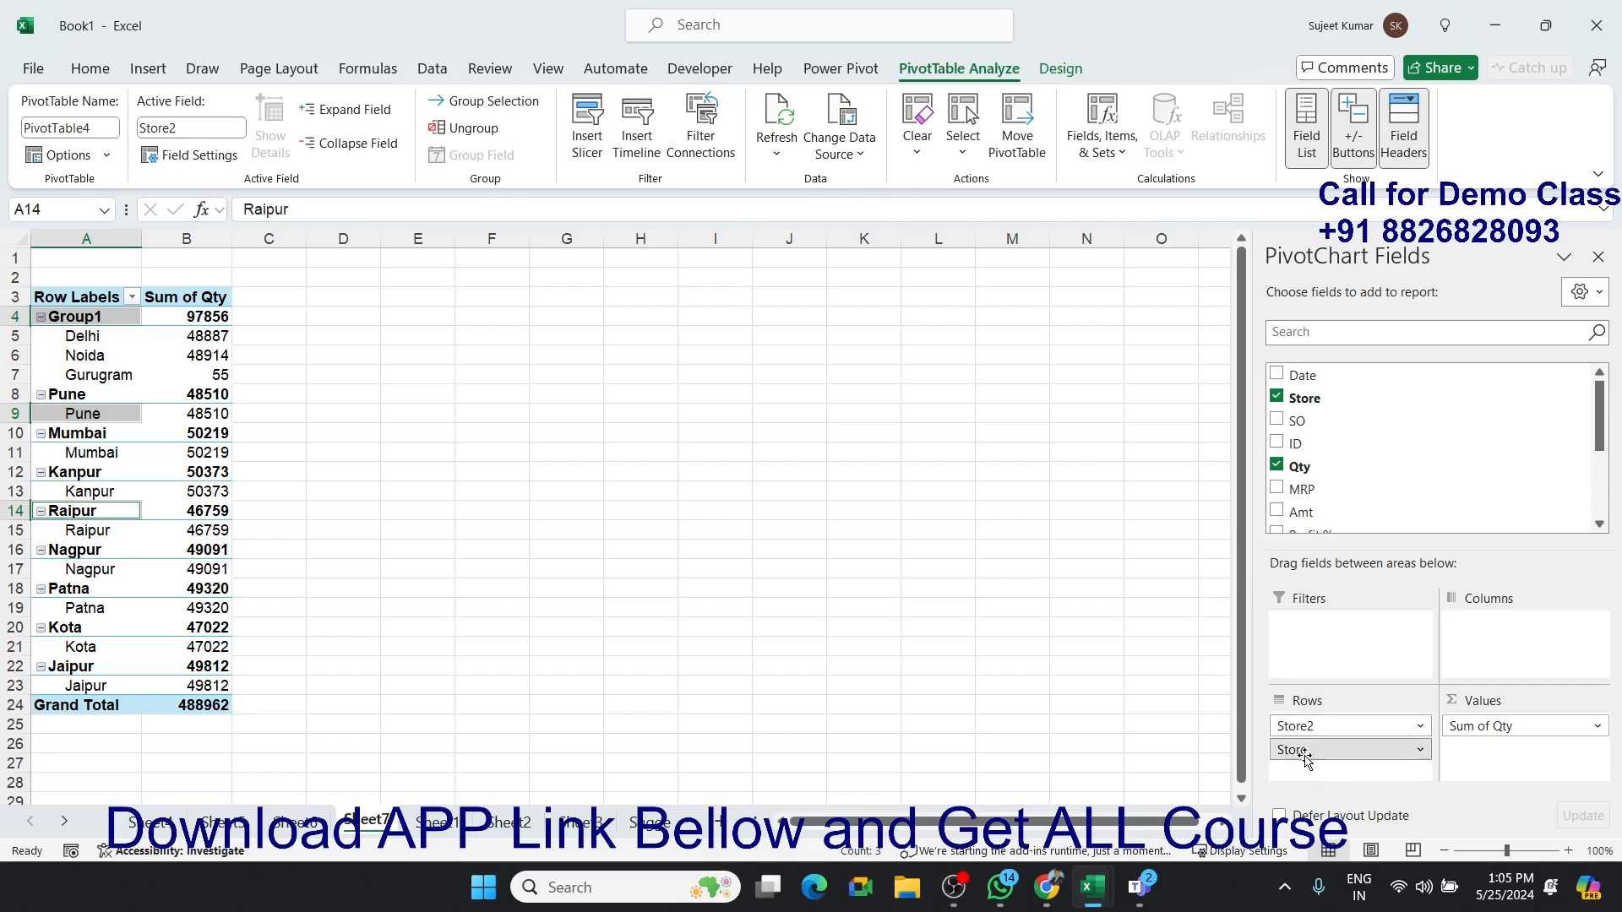
drag(1306, 758, 1394, 507)
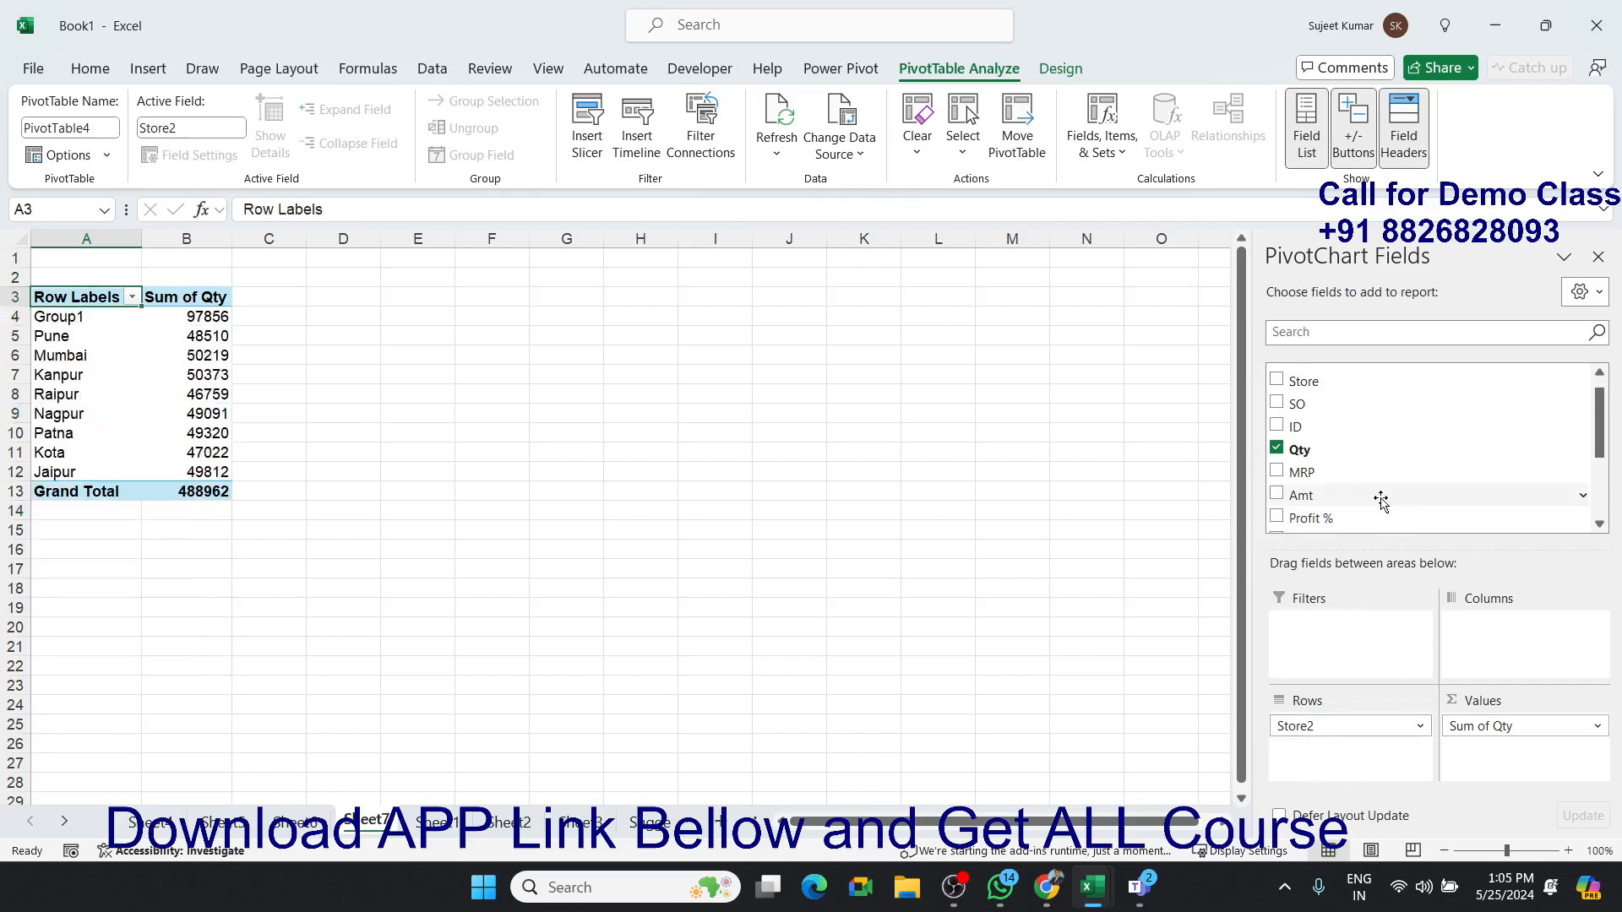
Rename the Group1 row label as "Delhi & NCR".
click(97, 318)
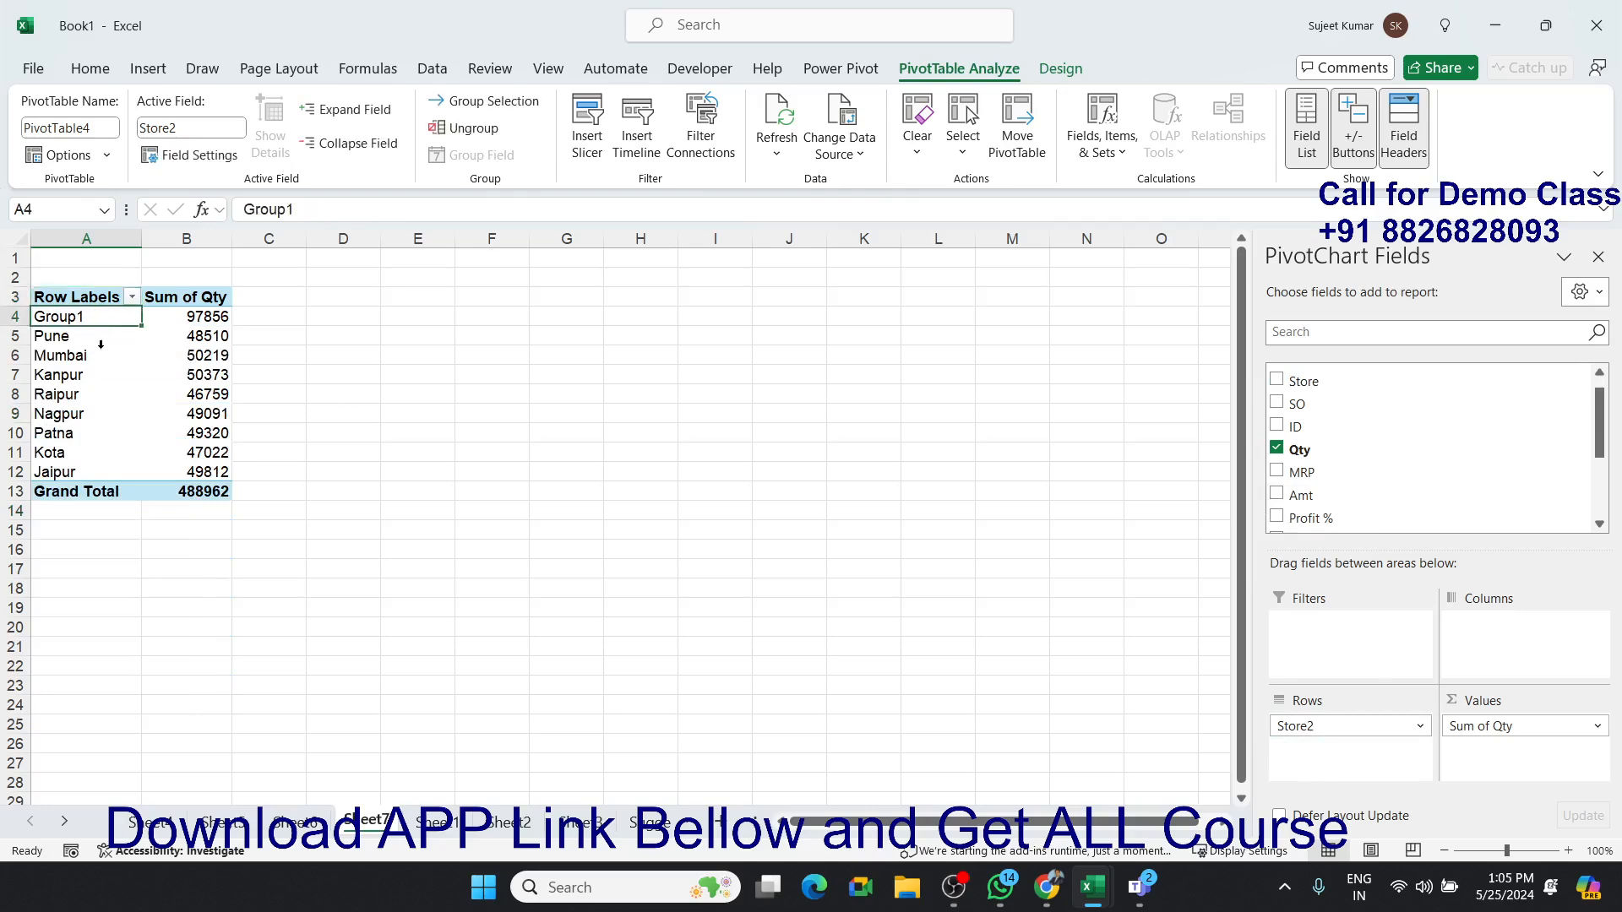
drag(94, 453, 96, 338)
click(93, 319)
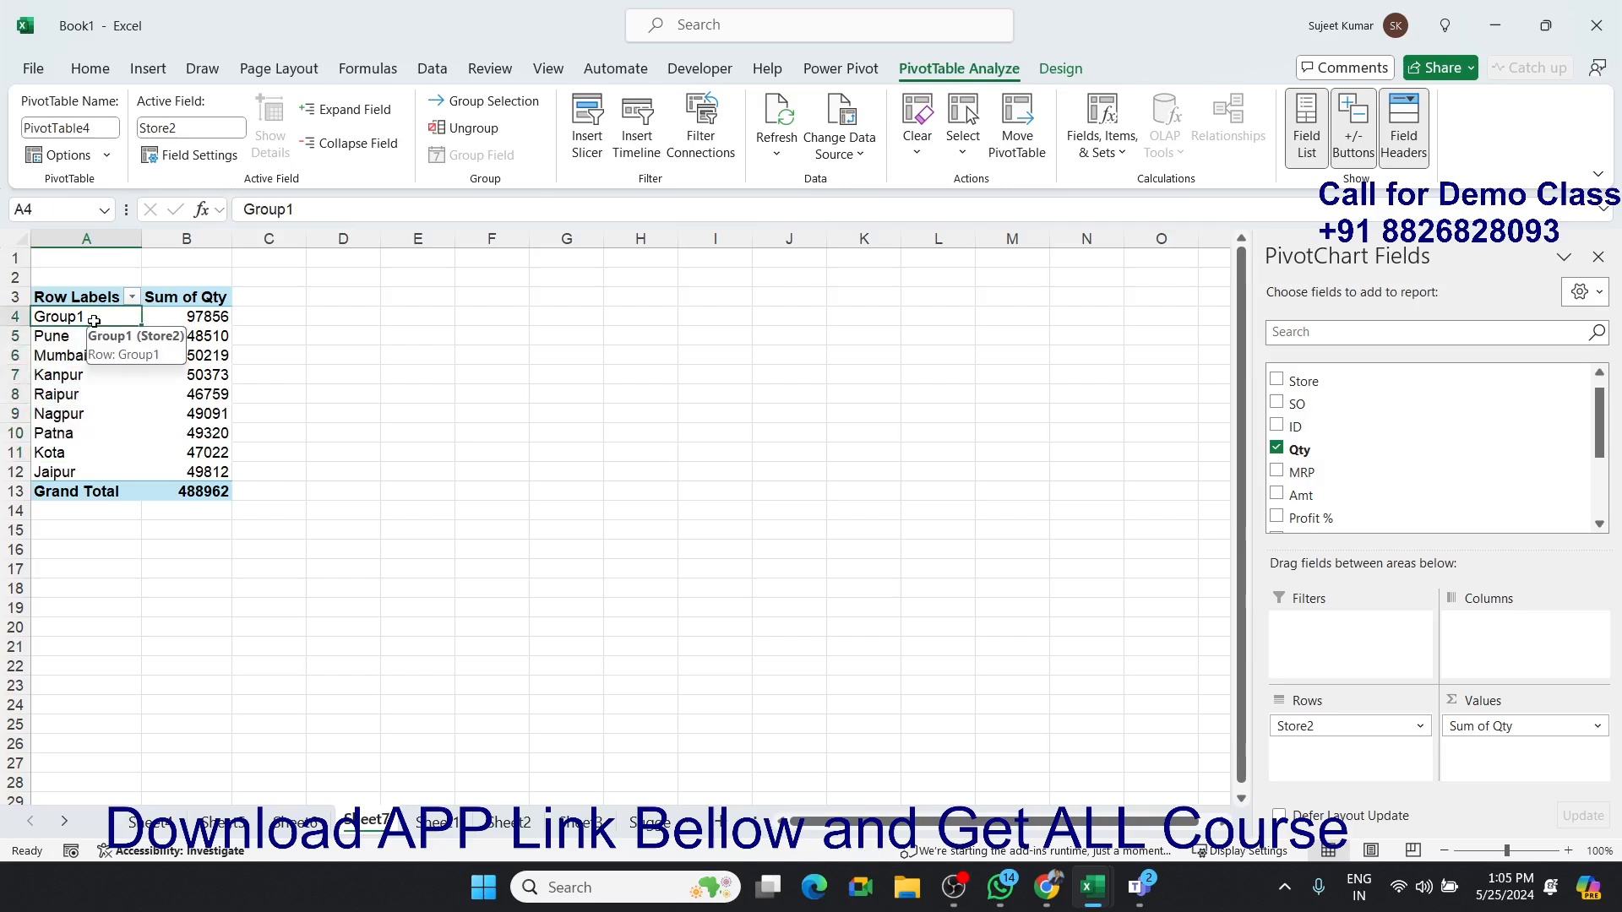
text(New)
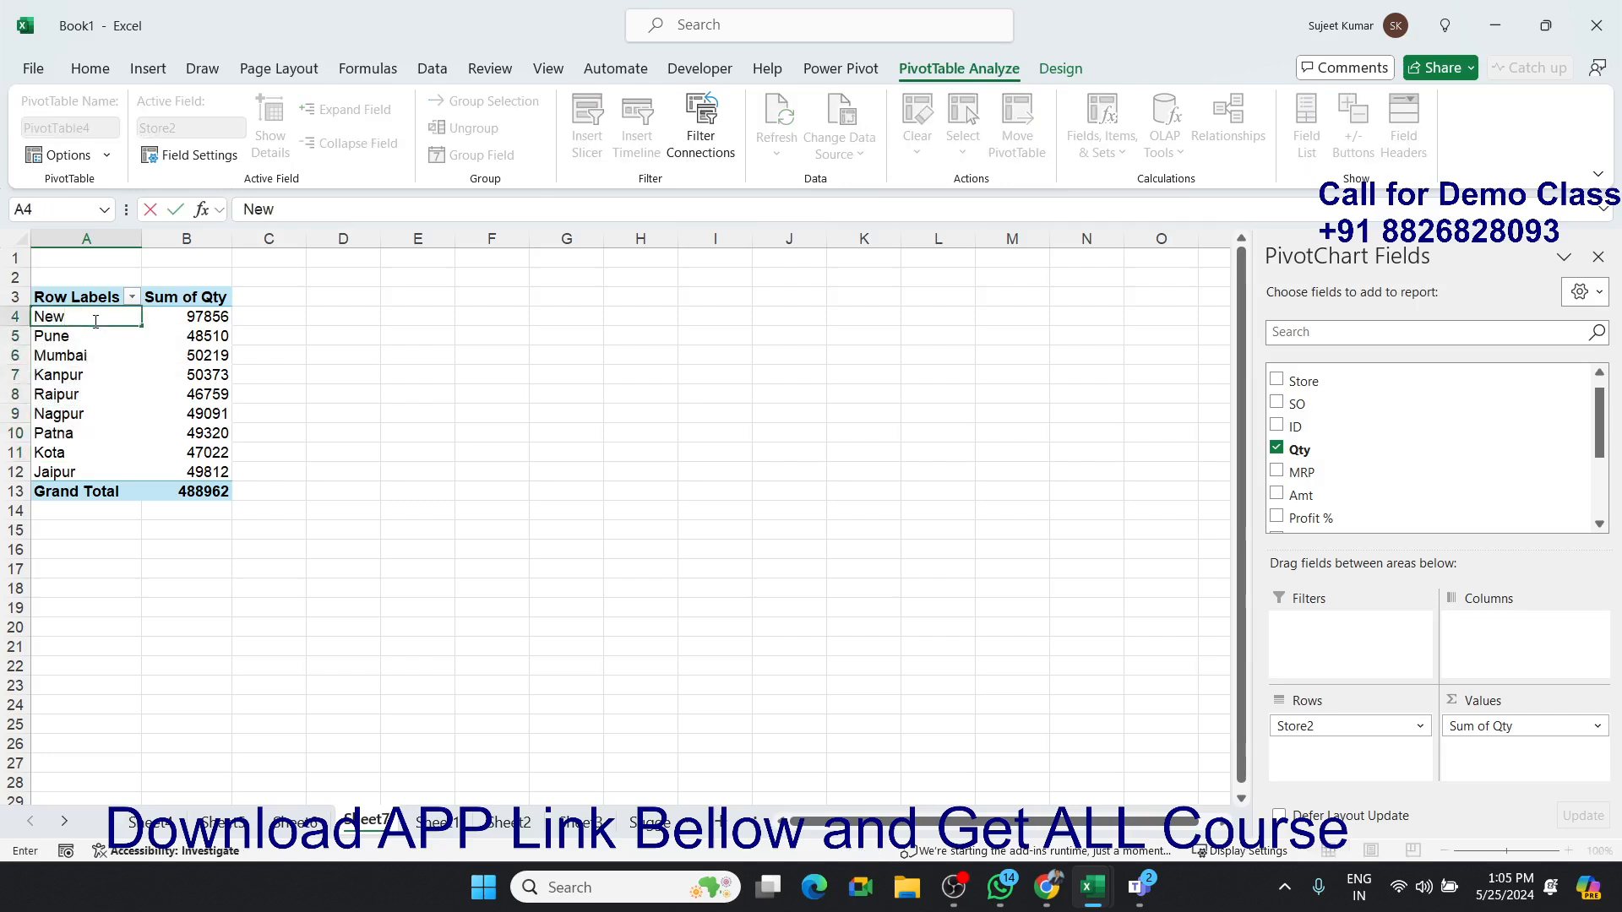
key(BackSpace)
key(BackSpace)
key(BackSpace)
text(Delhi & NCR)
key(Return)
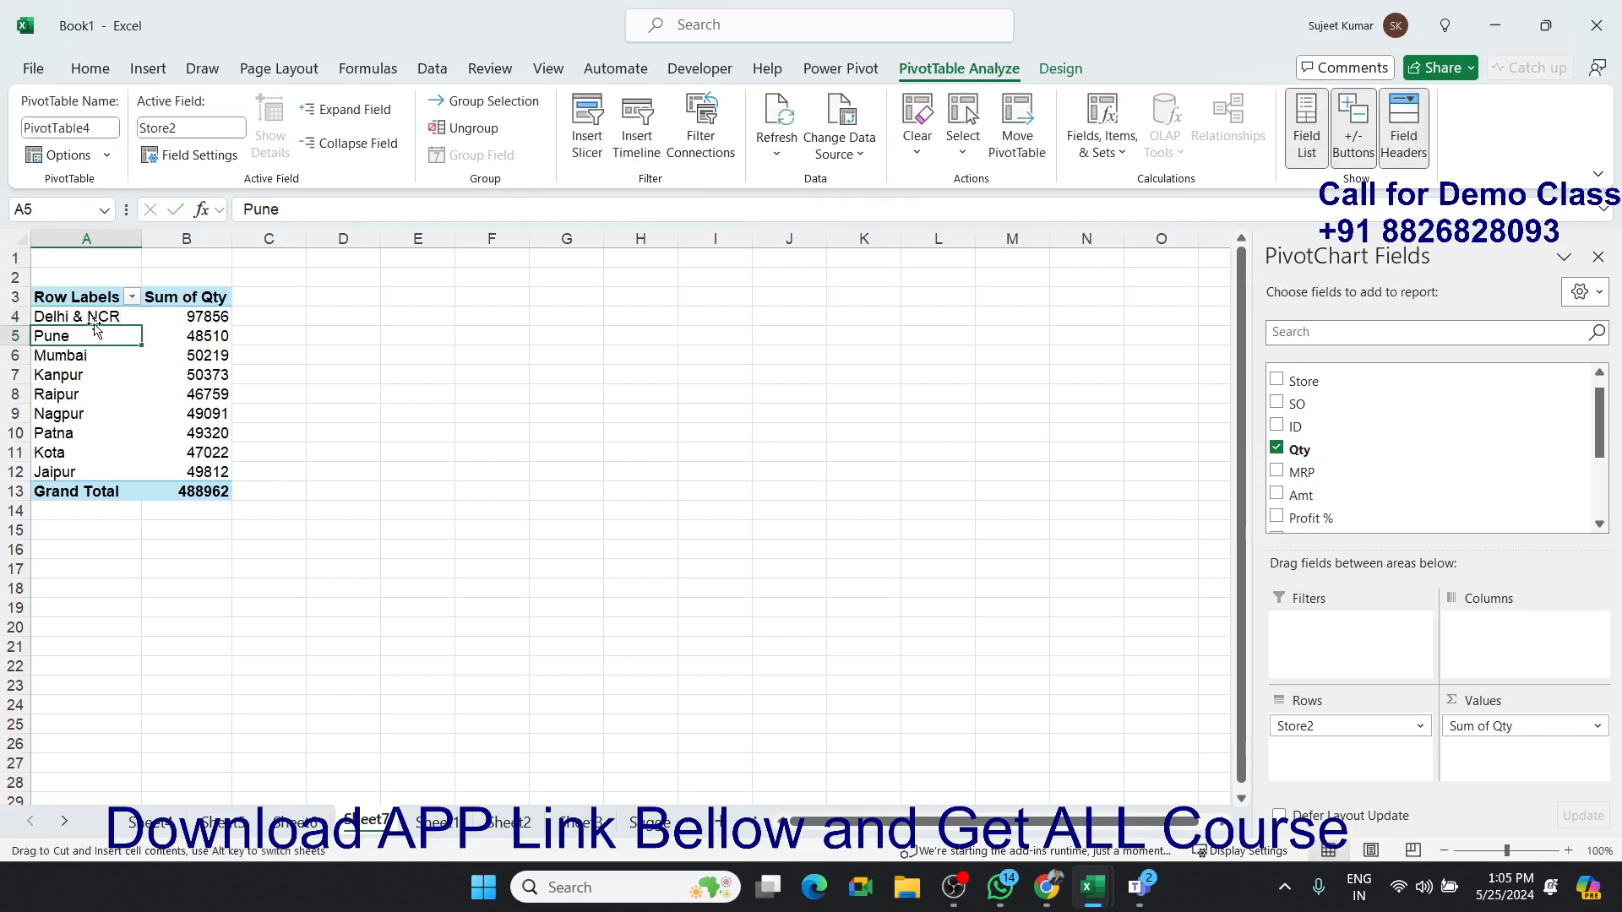
click(91, 365)
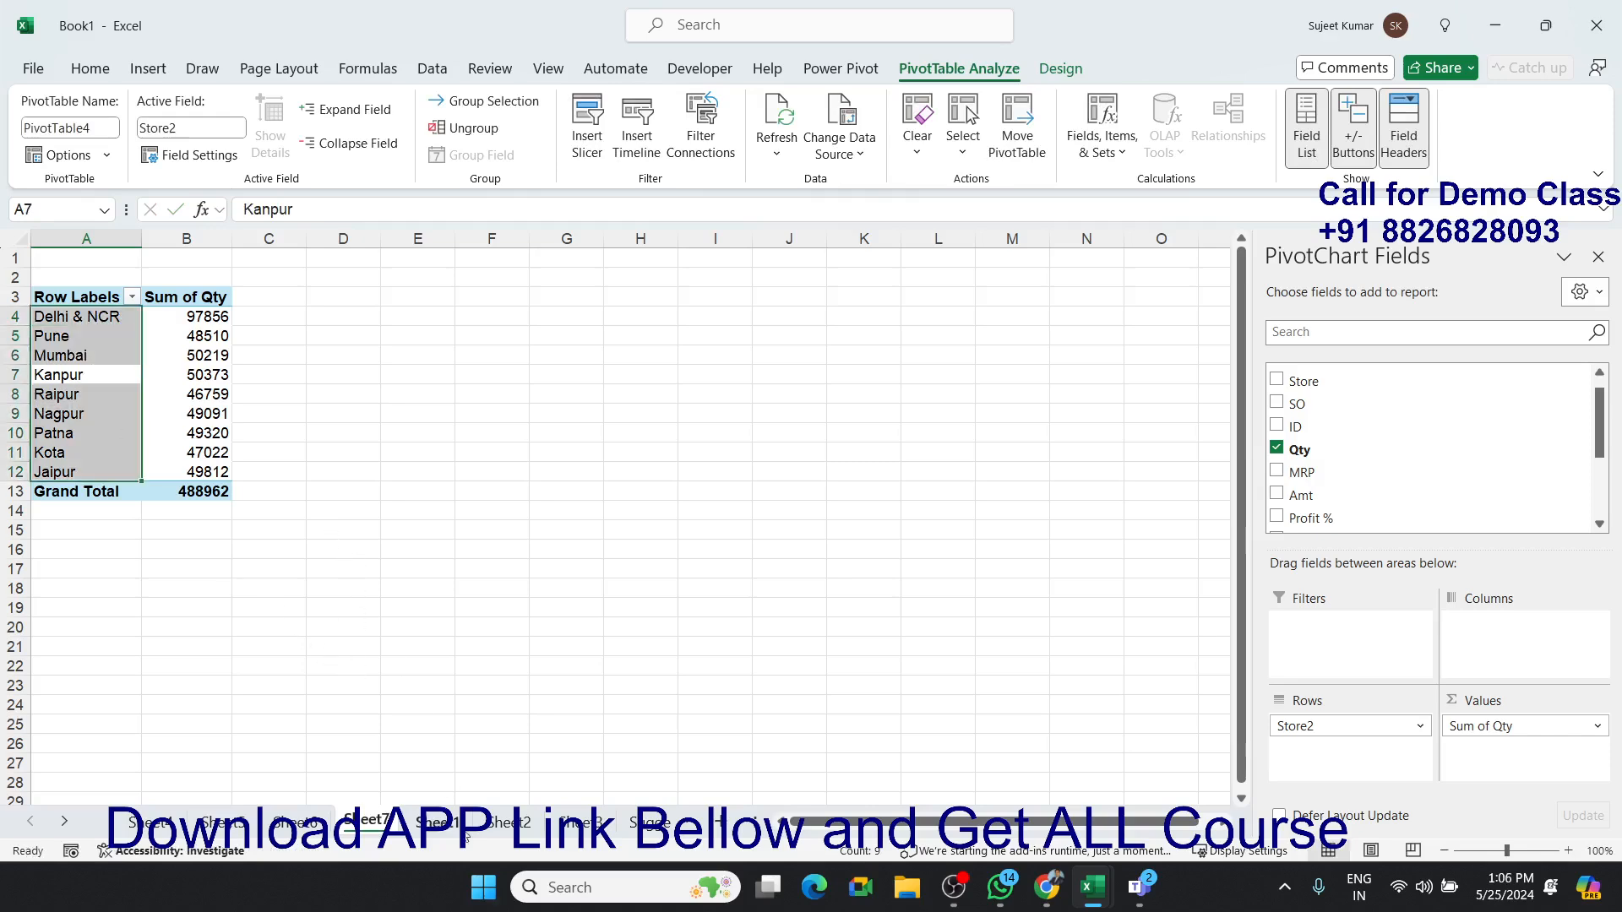
Create a PivotTable on a new worksheet from the Sheet1 sales data, with MRP as rows and Sum of Qty as values.
click(439, 823)
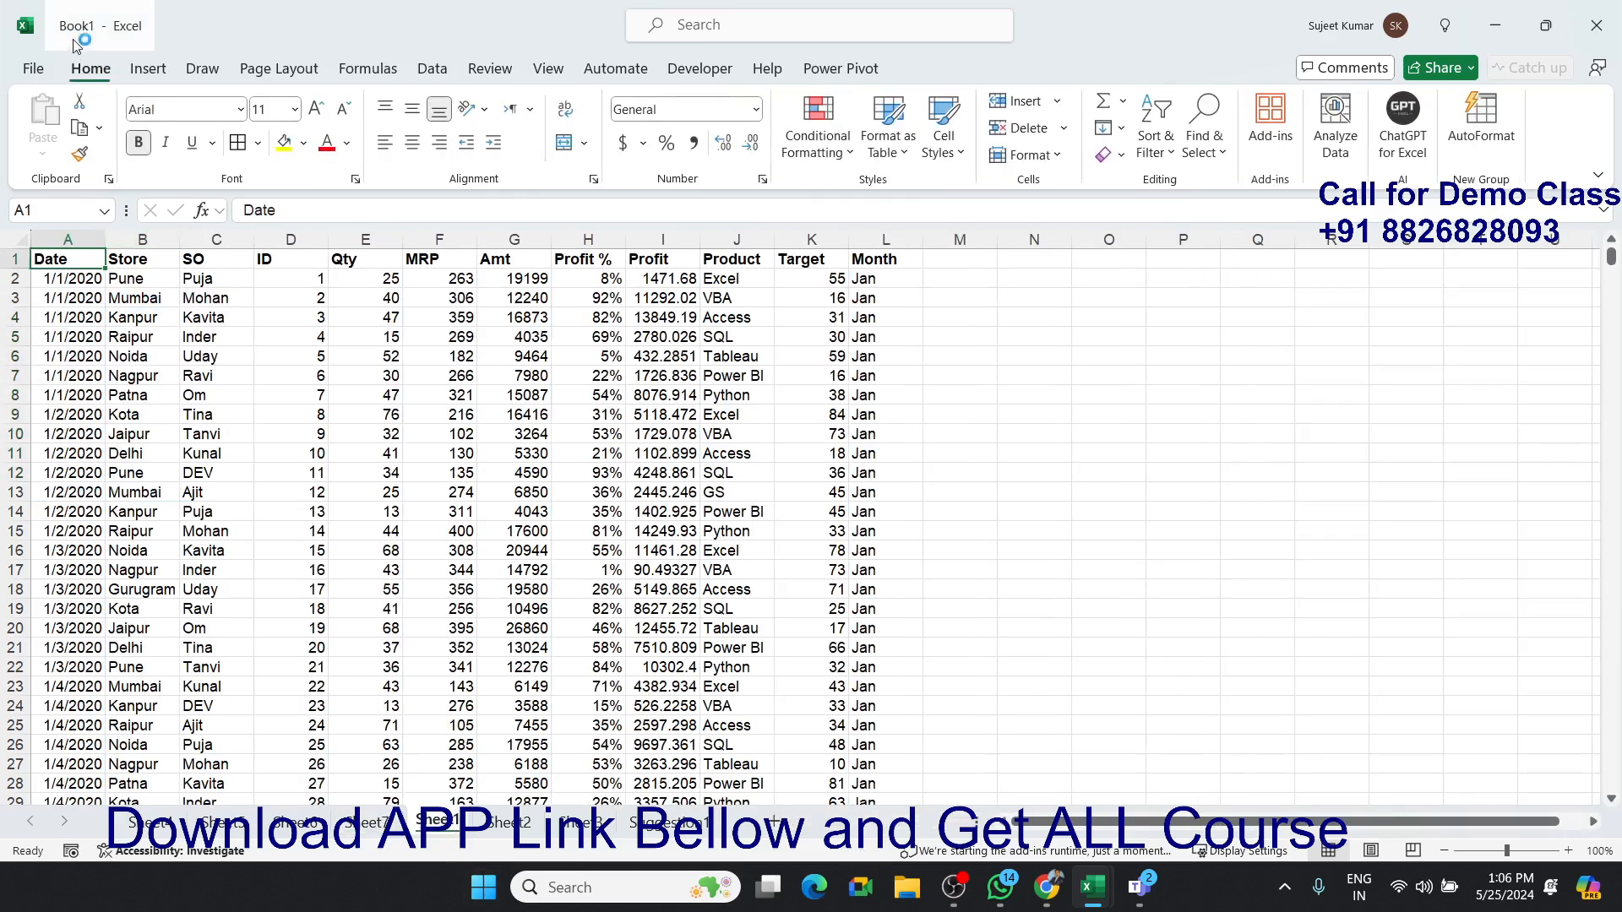
click(147, 69)
click(64, 116)
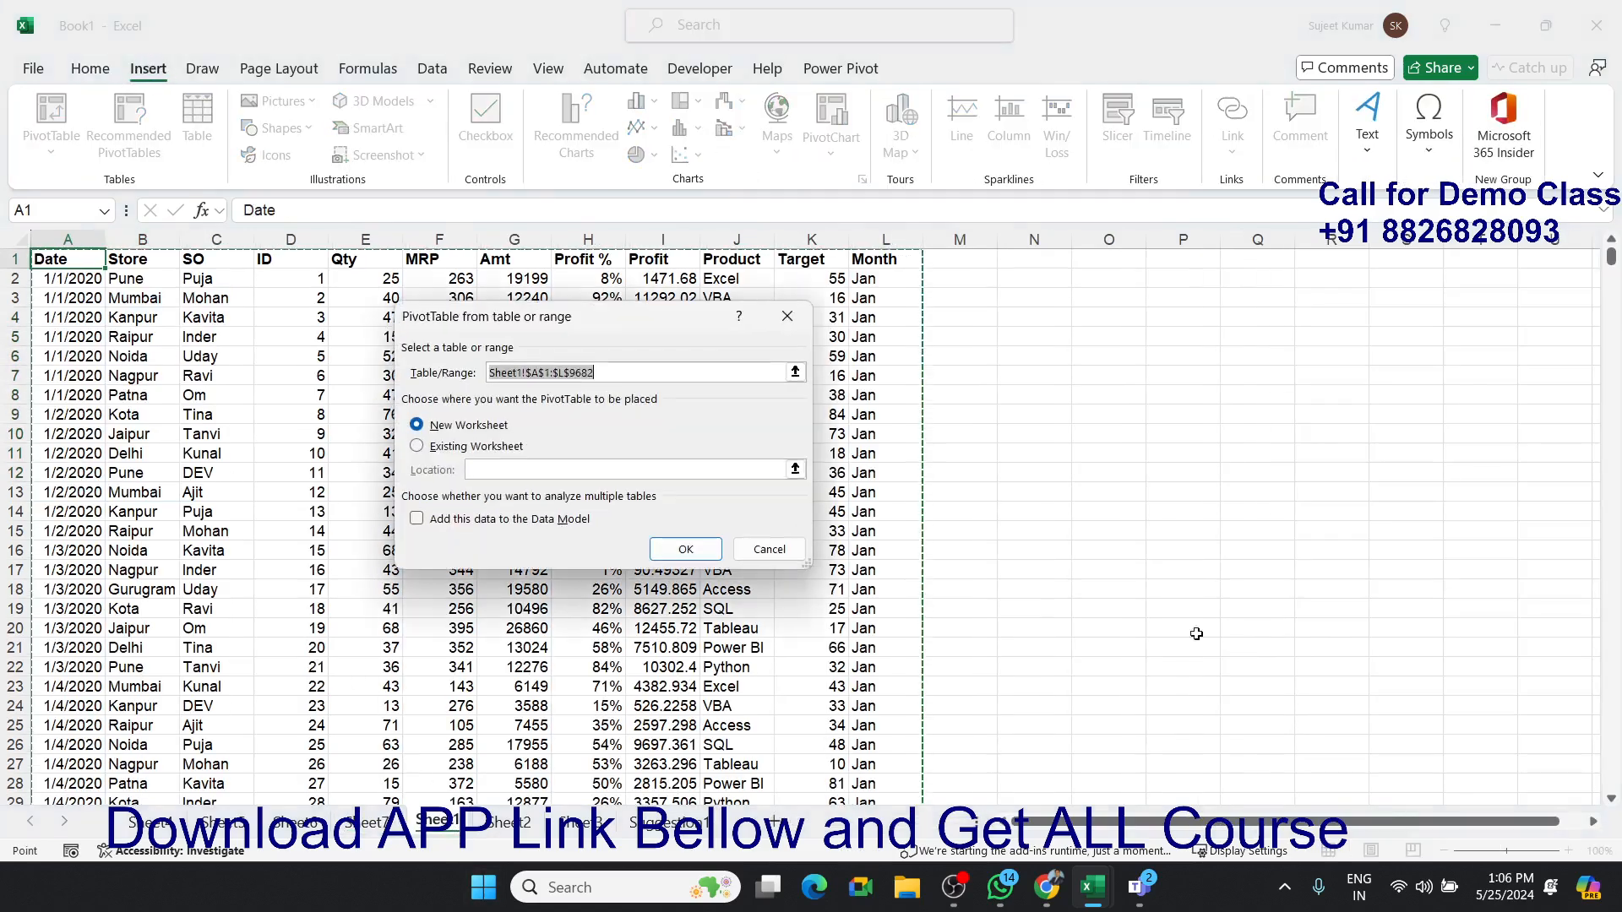
click(717, 549)
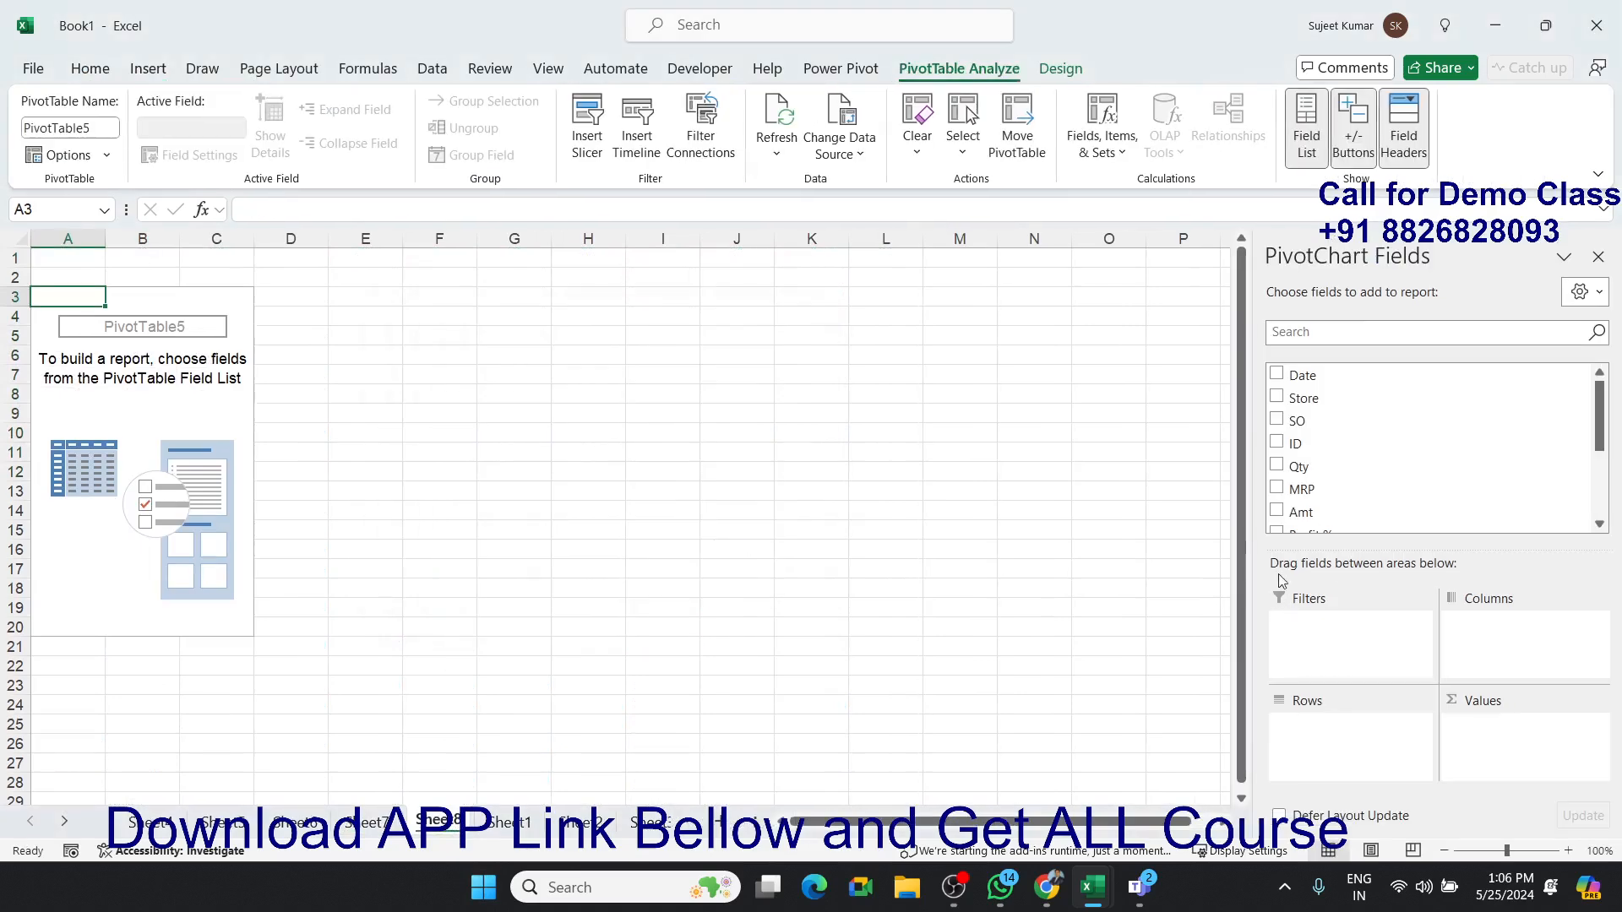
drag(1339, 494, 1394, 773)
drag(1311, 475, 1547, 752)
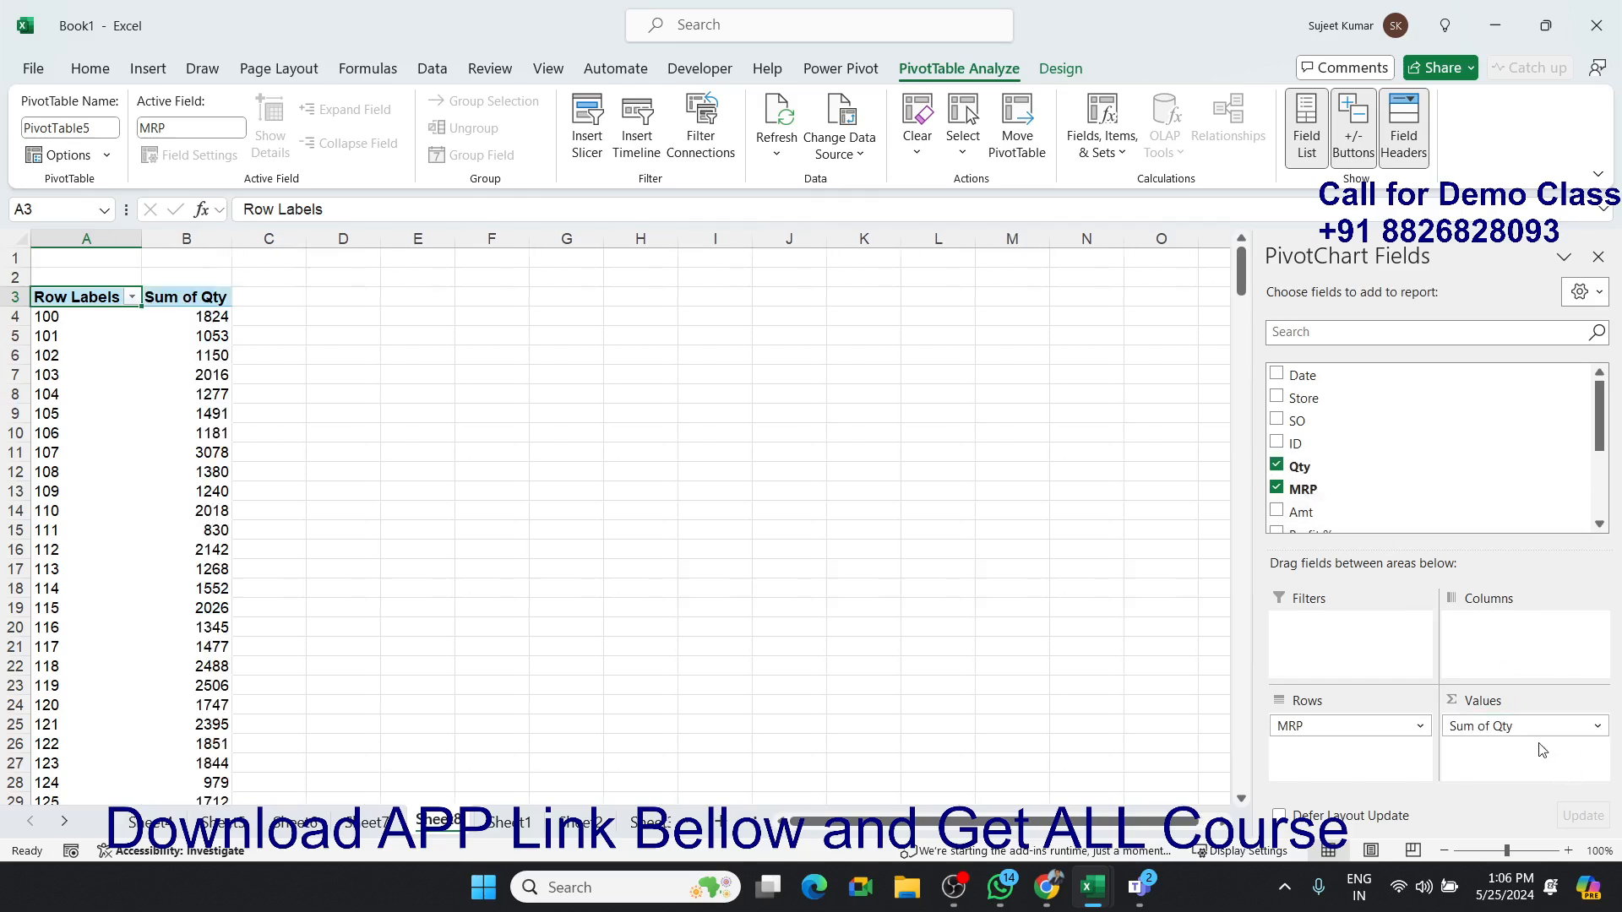
Group the MRP row labels into intervals of 50, starting at 0 and ending at 1000.
click(223, 342)
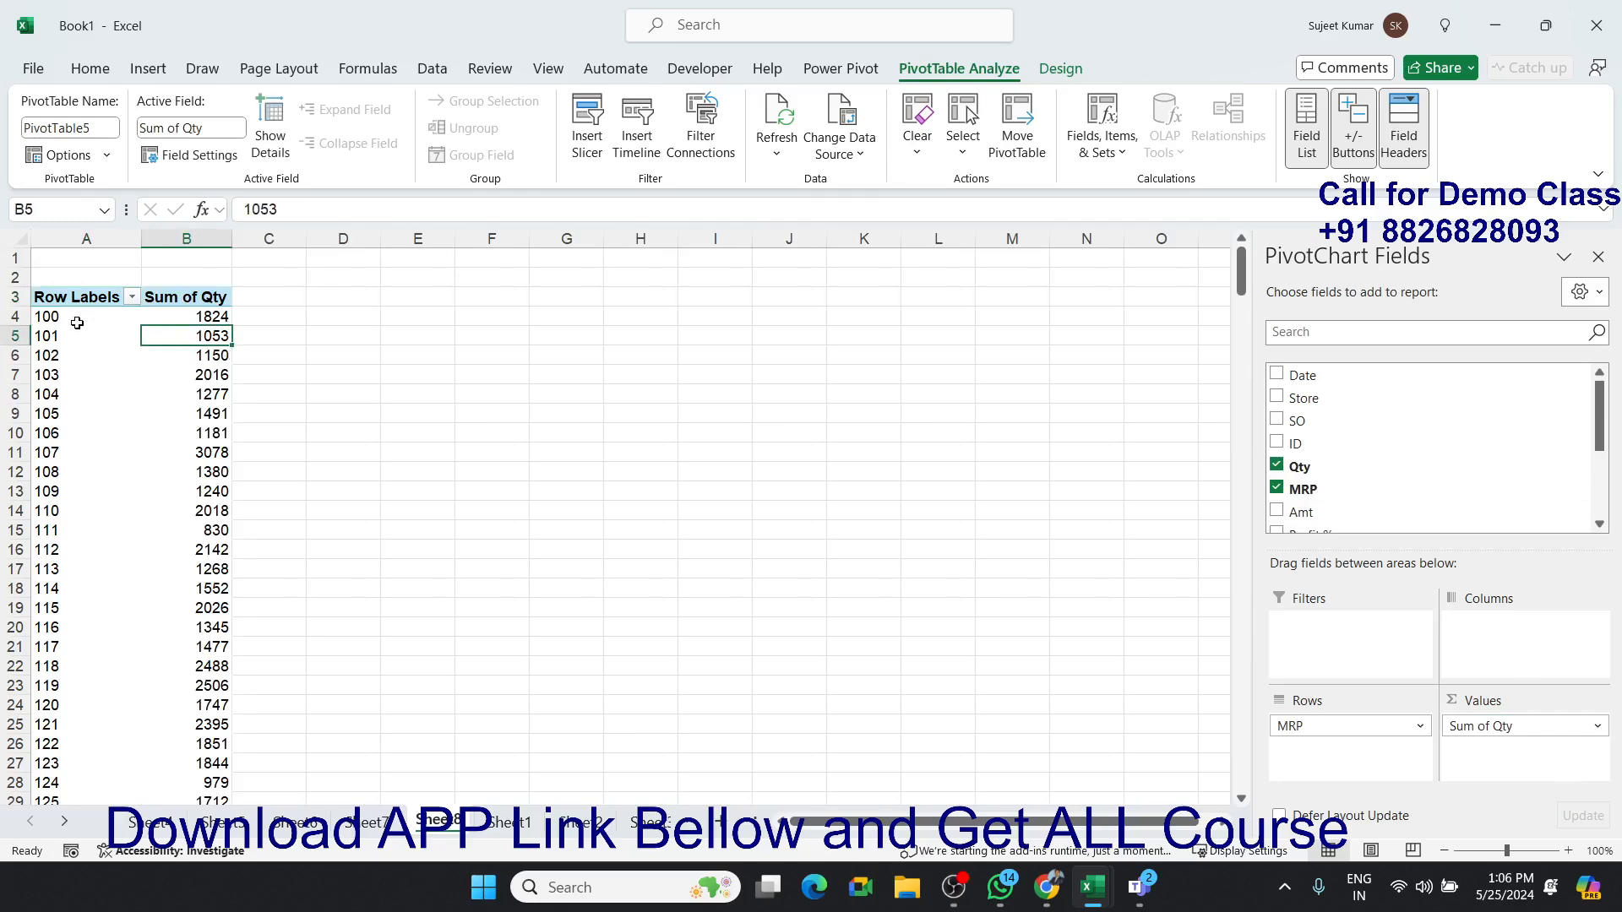
drag(73, 318, 110, 433)
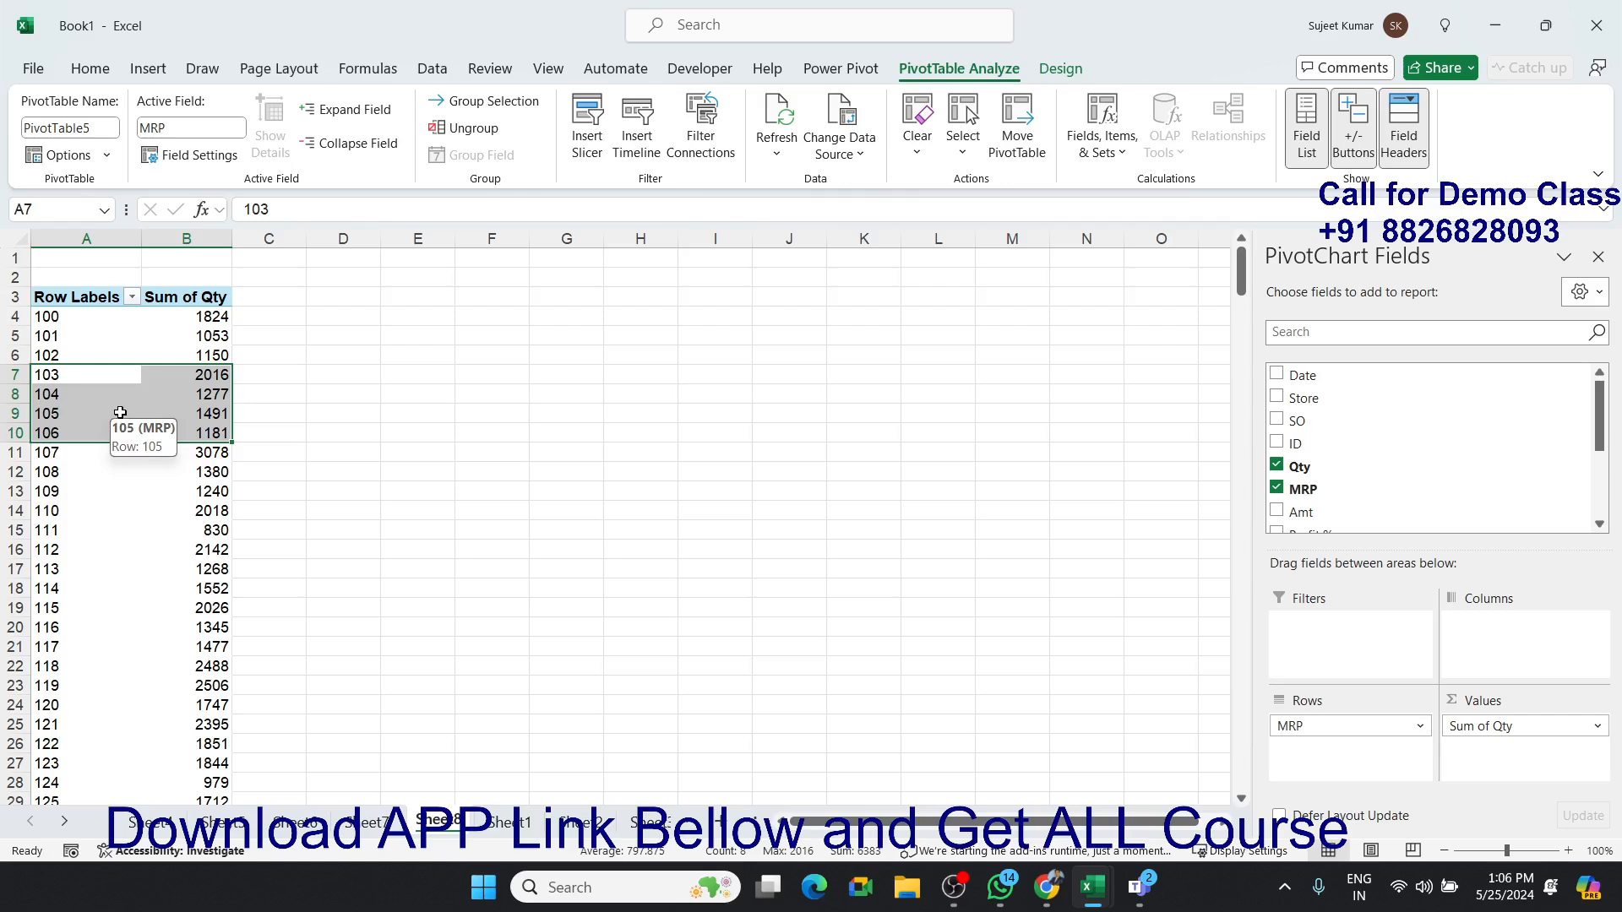
click(97, 400)
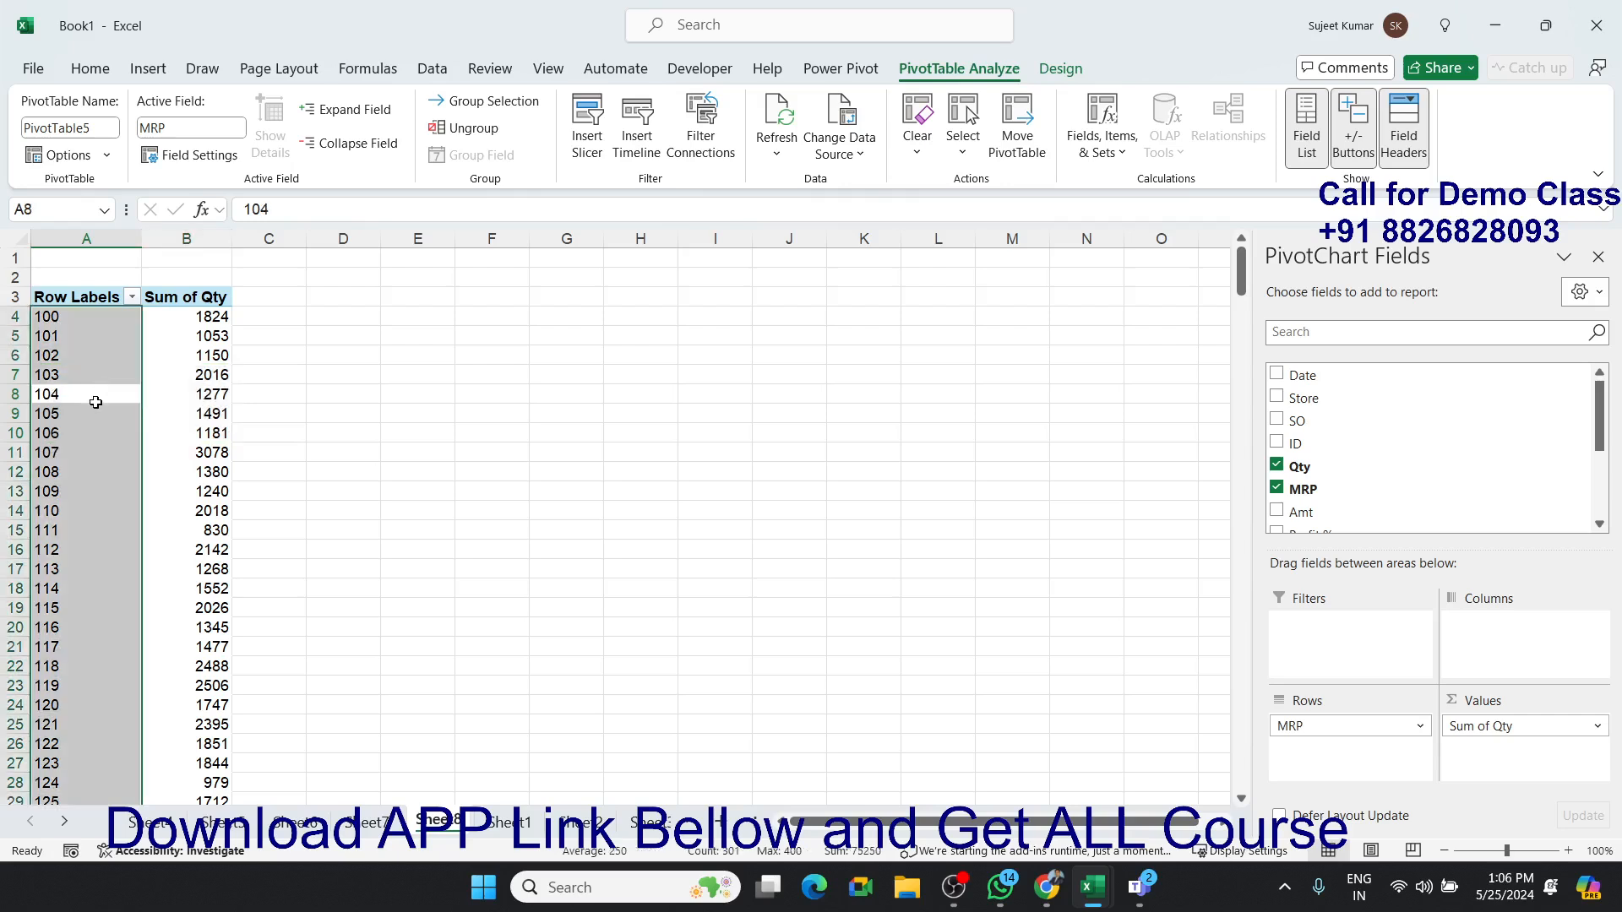
right_click(97, 404)
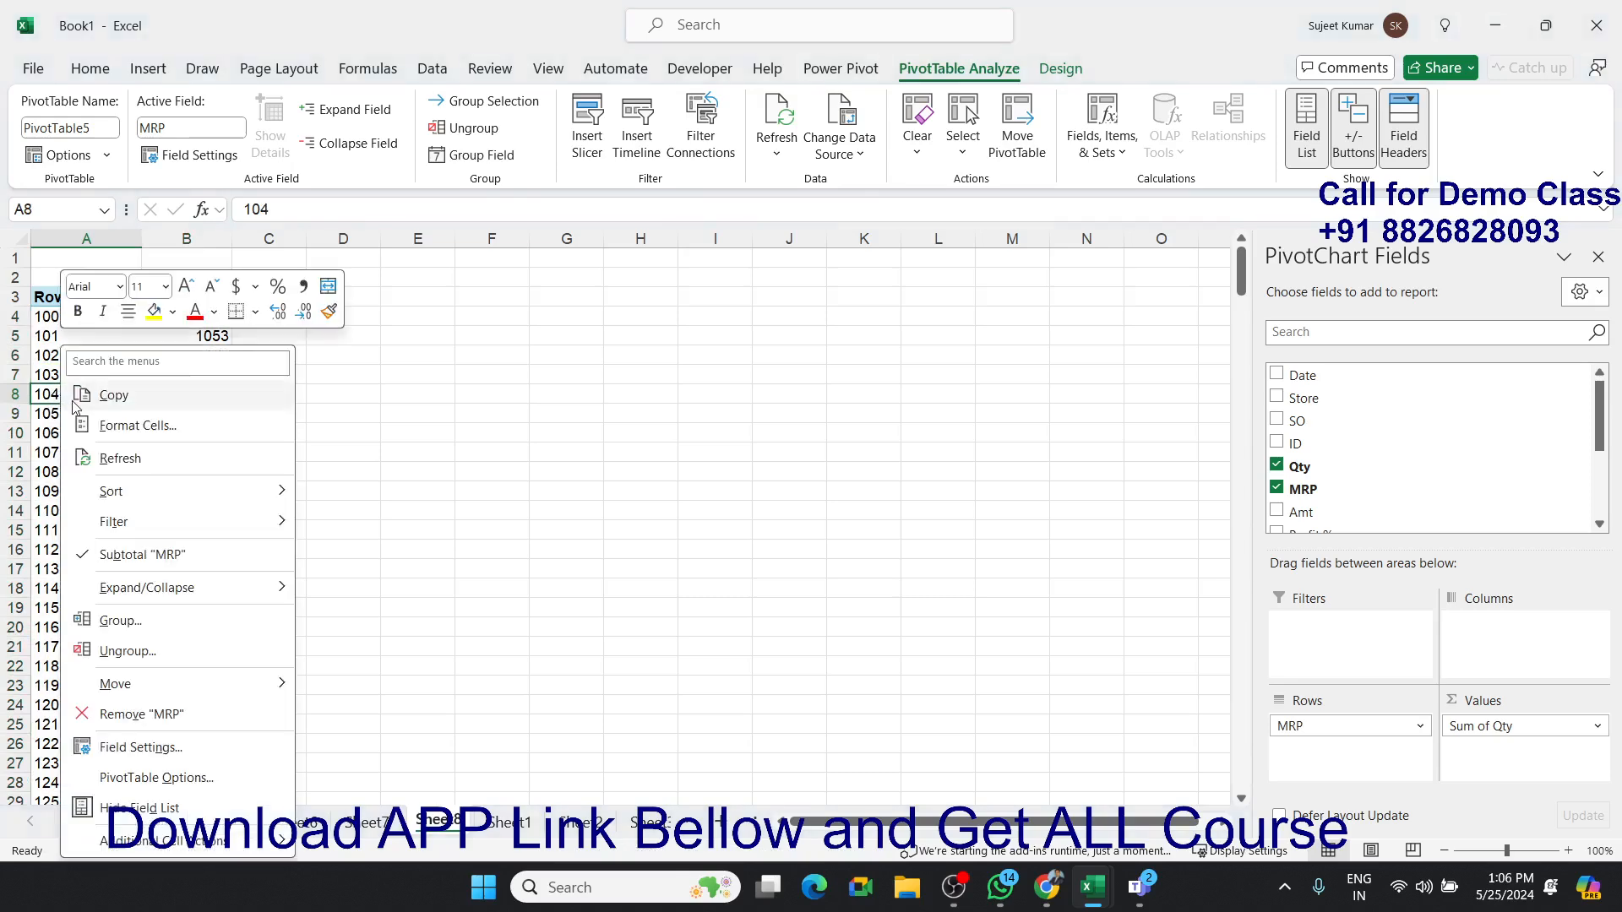
click(152, 623)
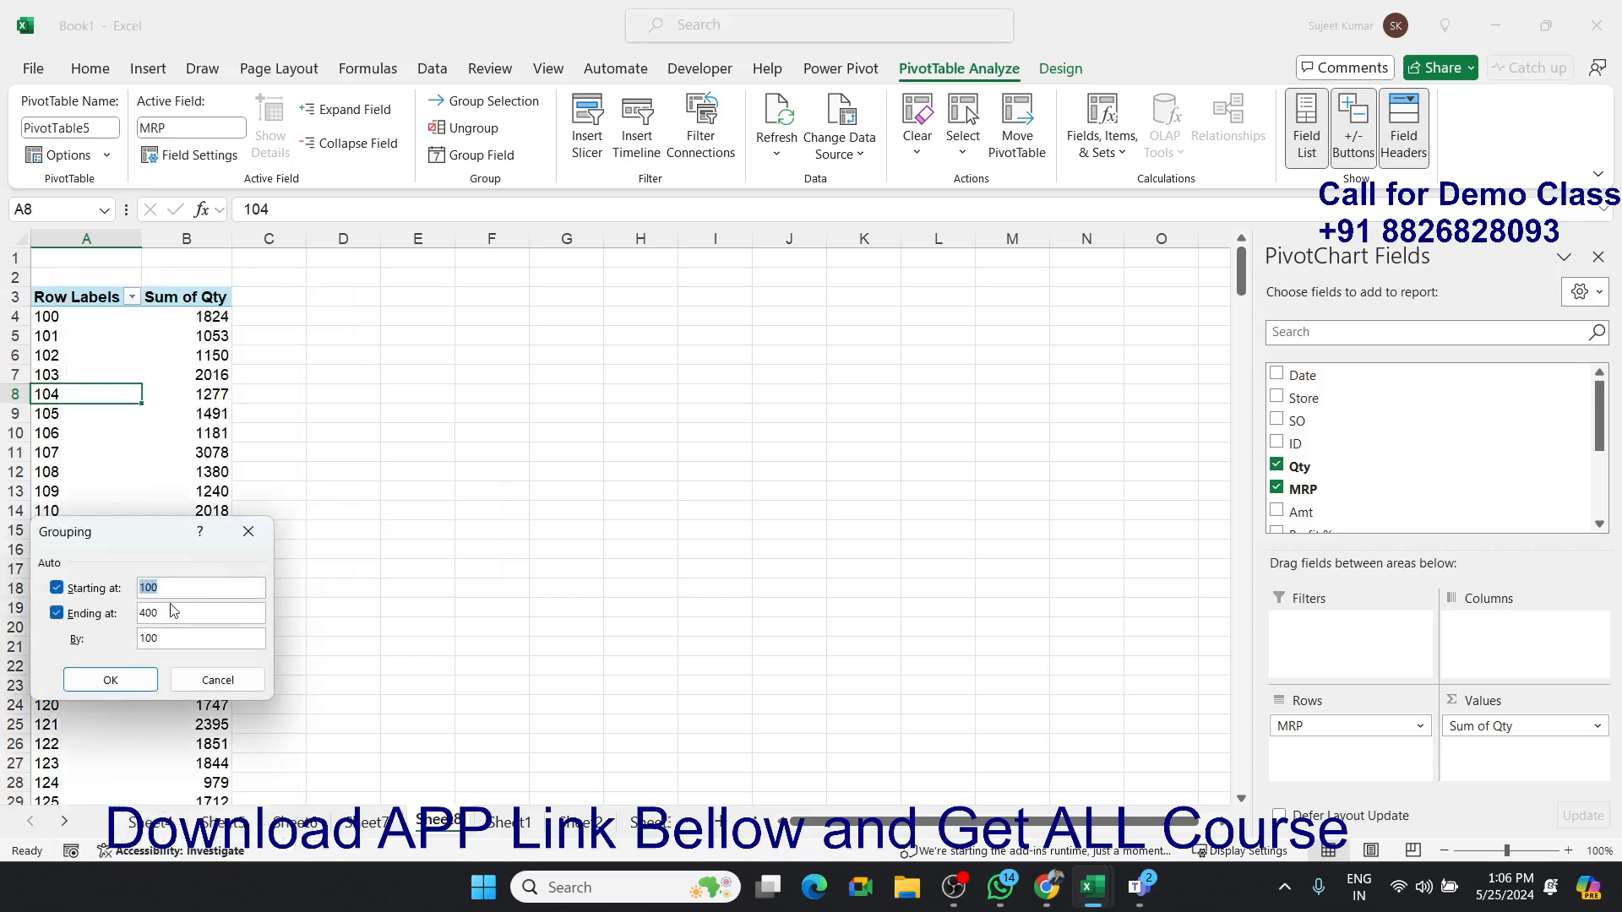
click(172, 592)
drag(171, 593, 100, 592)
text(0)
drag(201, 612, 76, 644)
text(050)
click(116, 683)
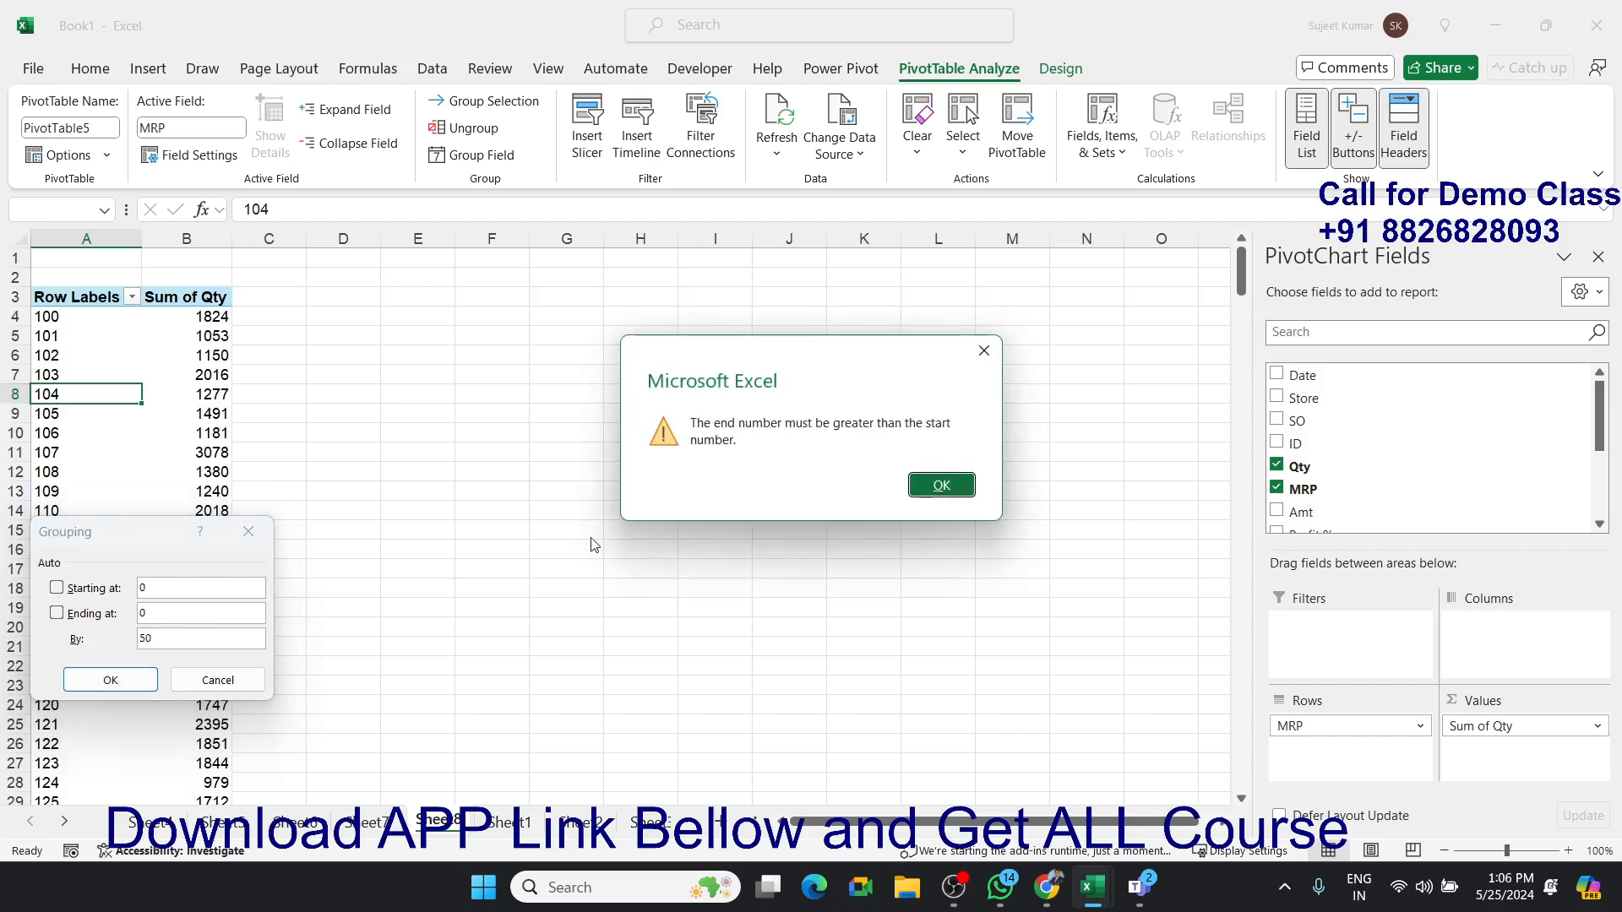
click(943, 487)
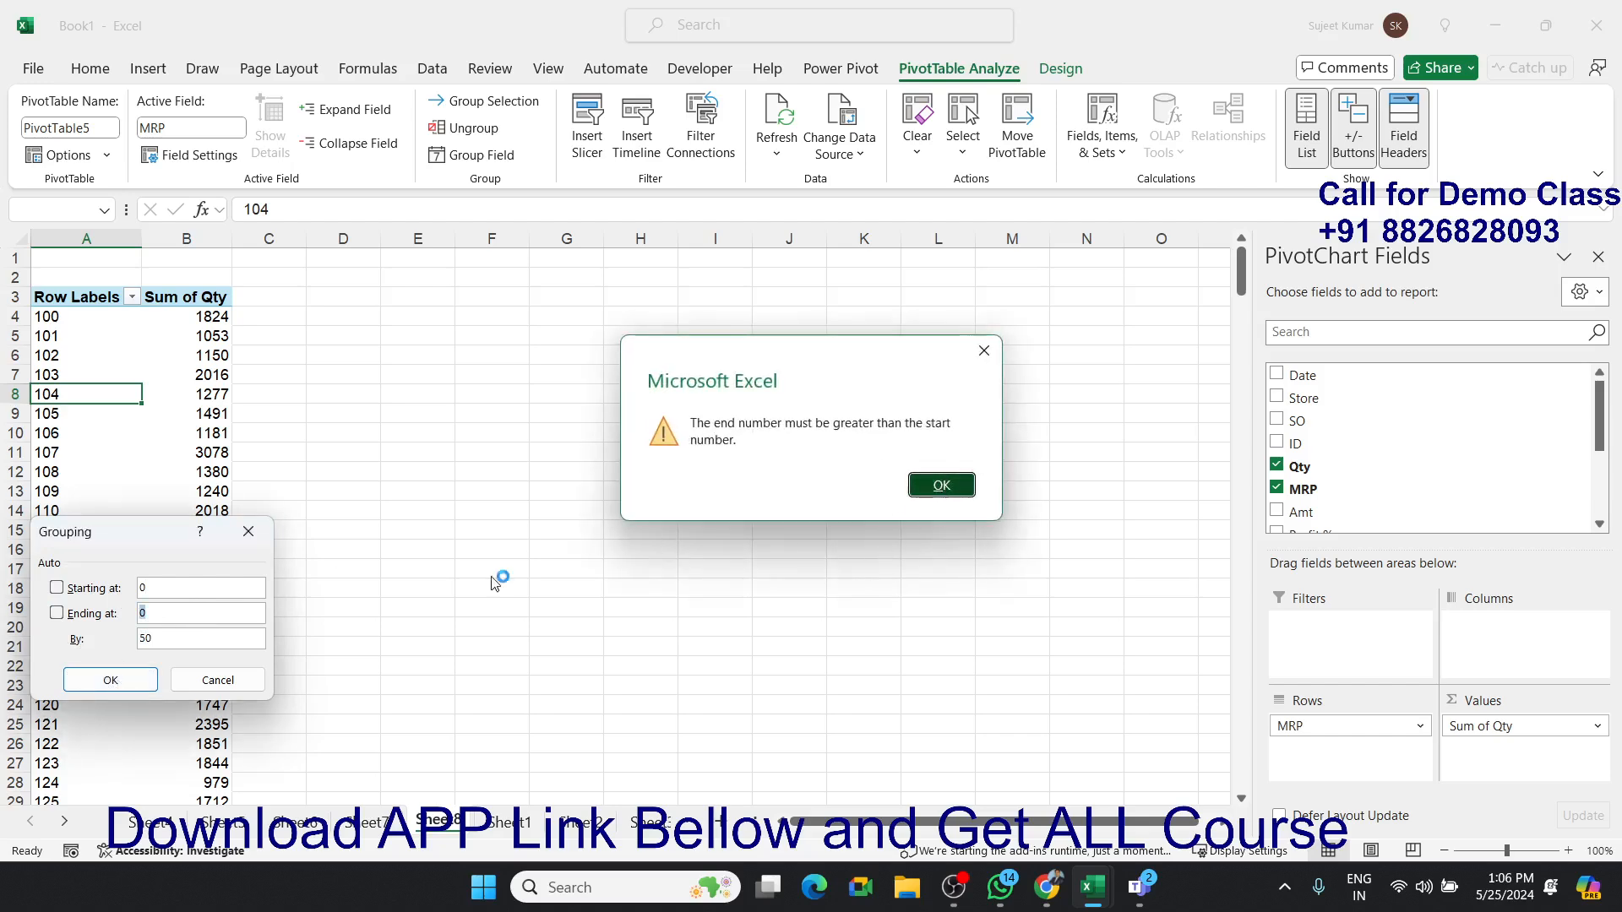
text(1000)
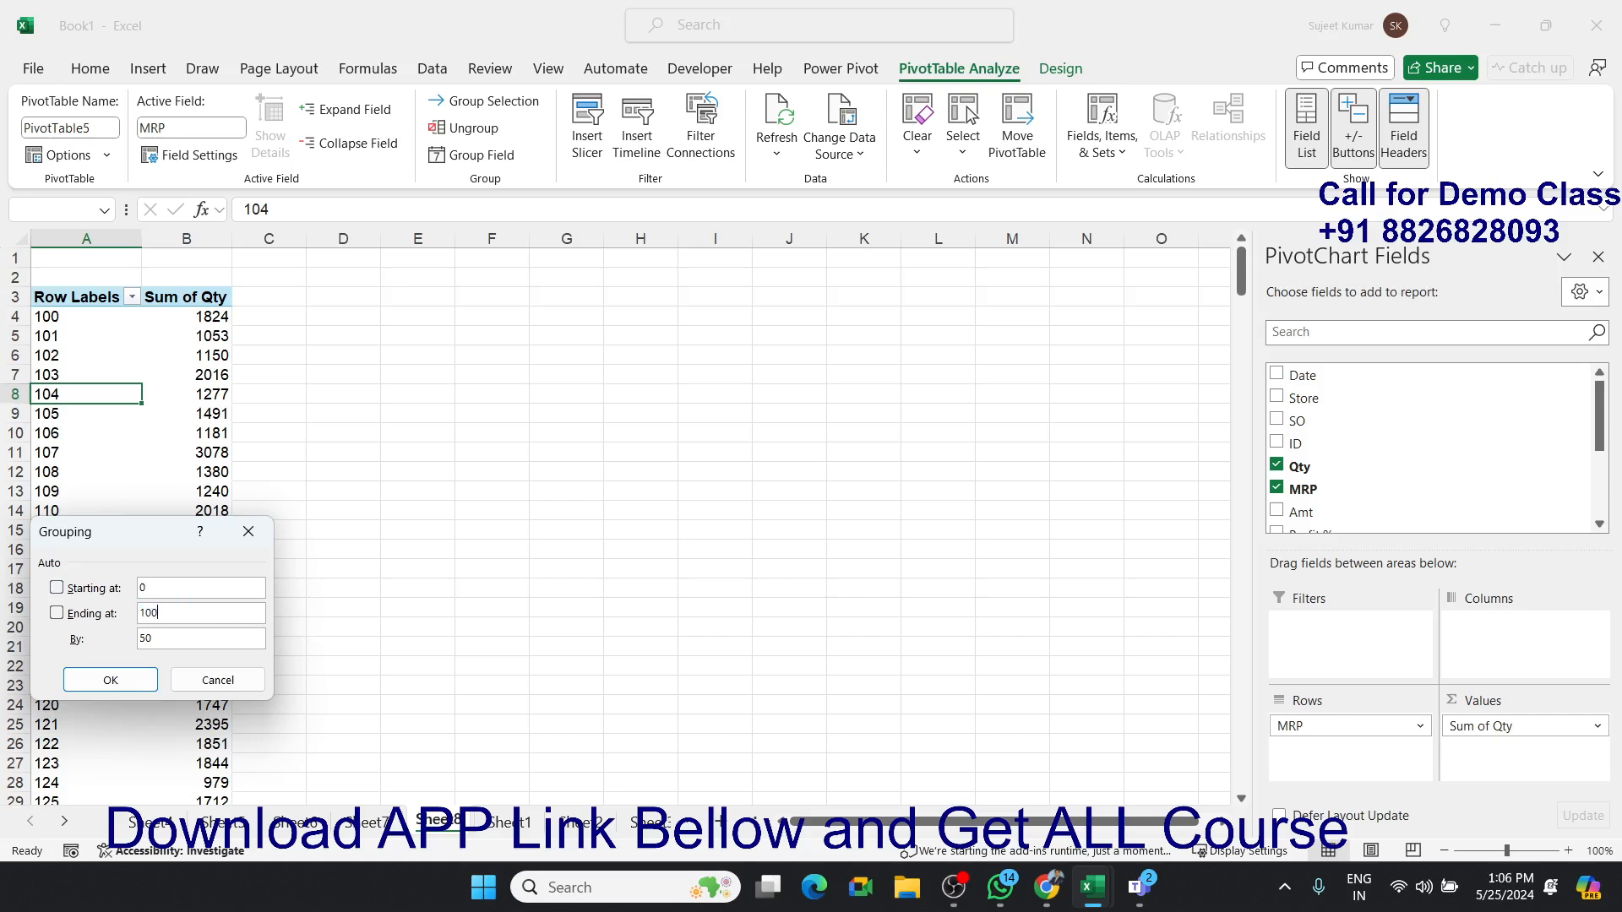
click(135, 683)
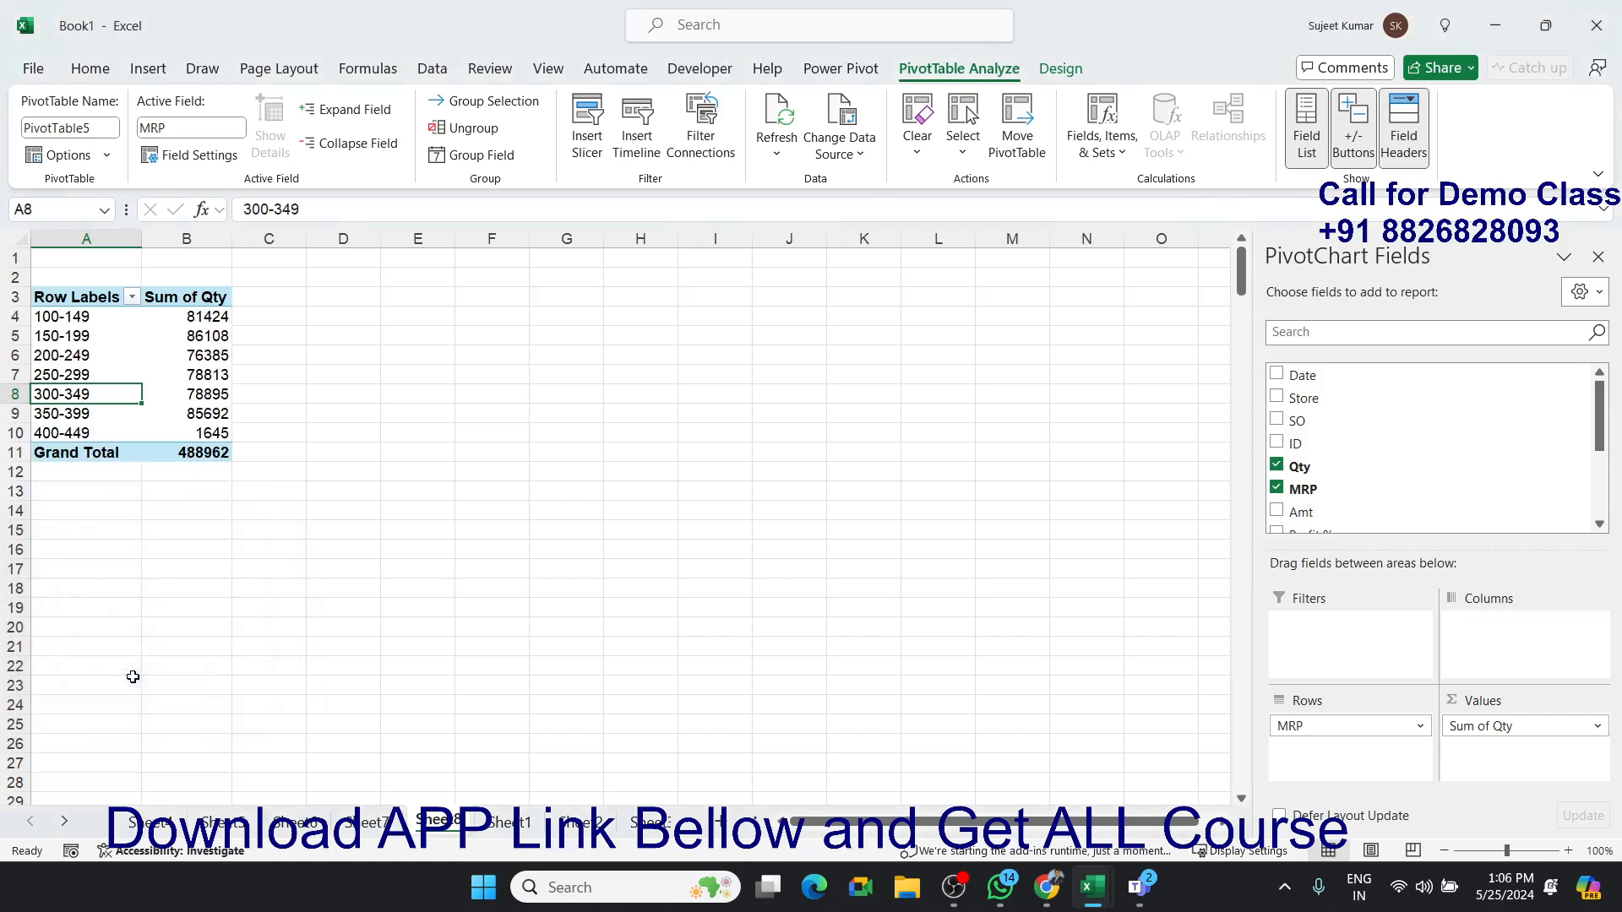
click(61, 318)
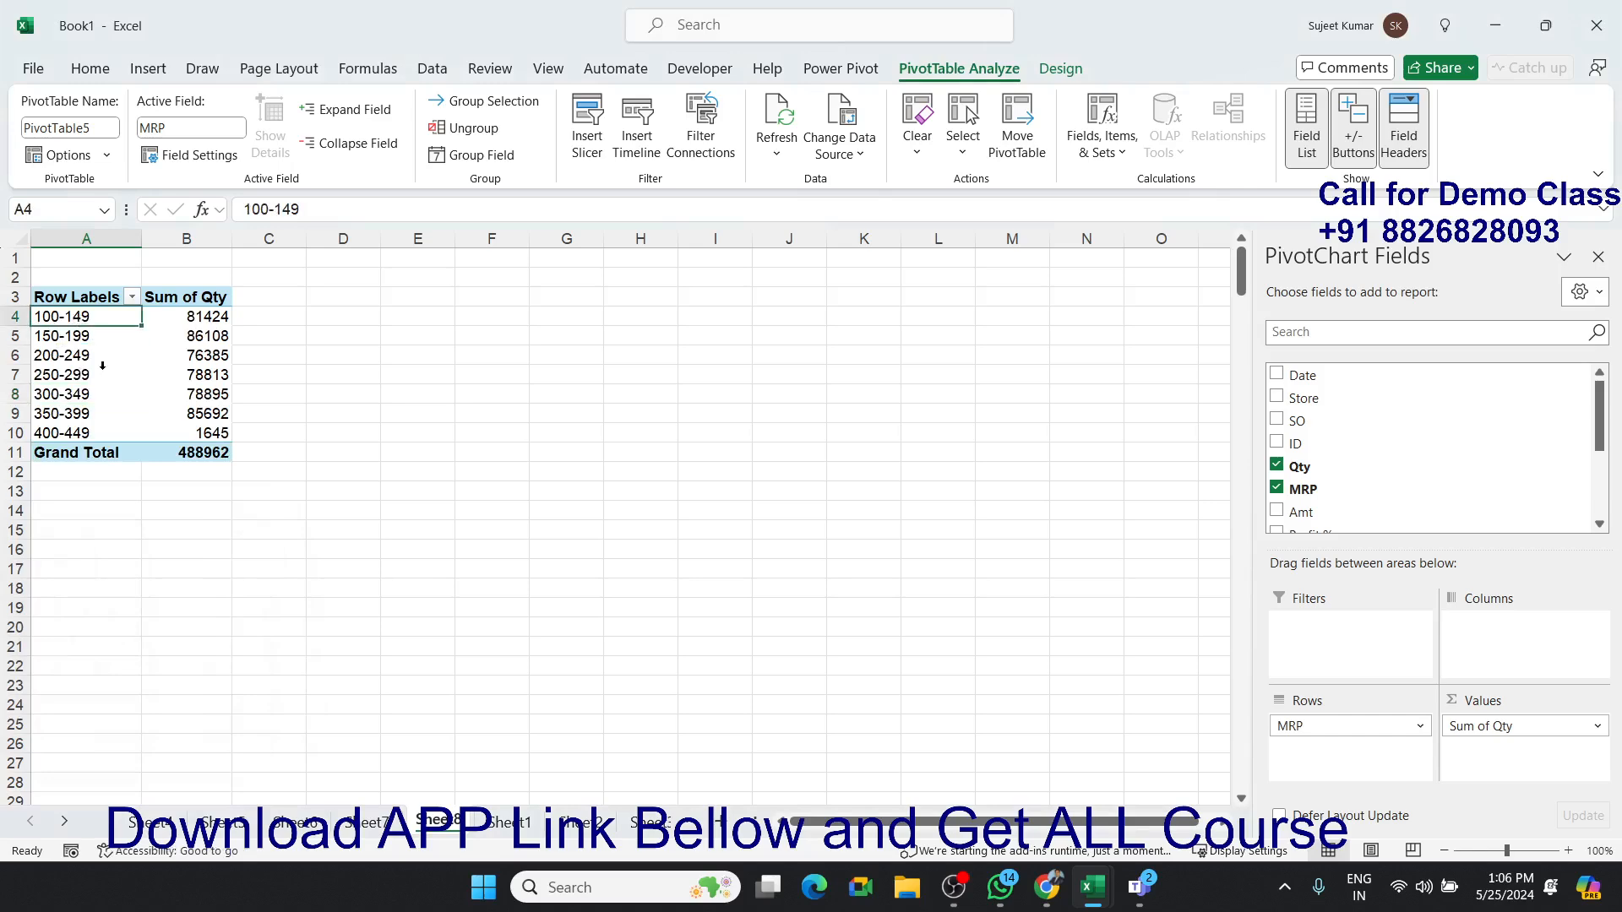
click(218, 314)
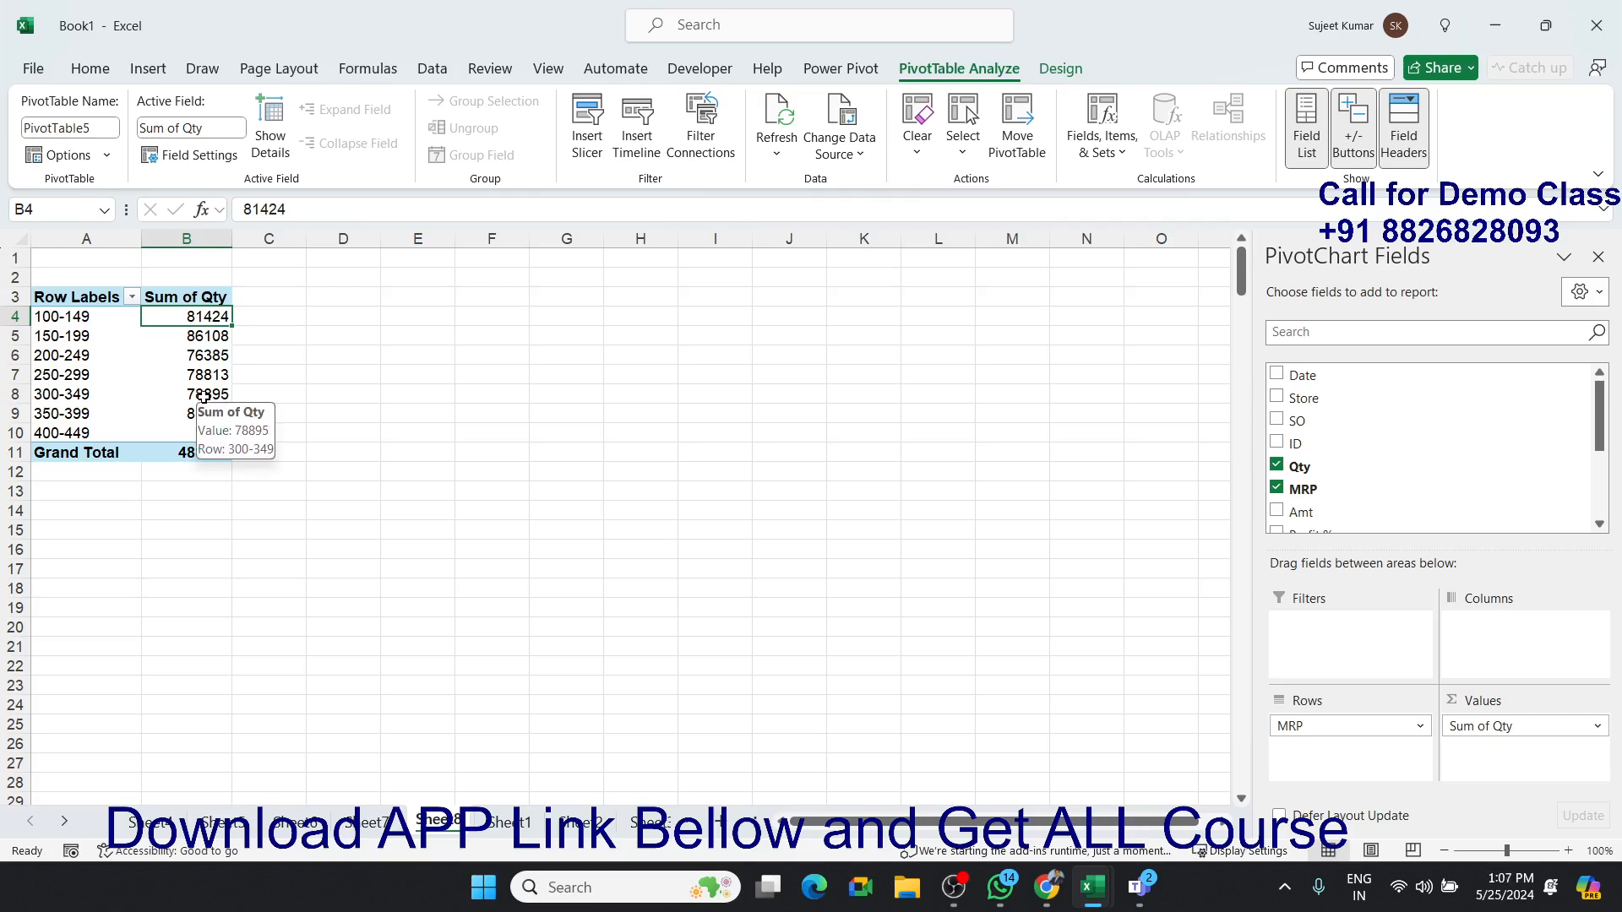
key(Left)
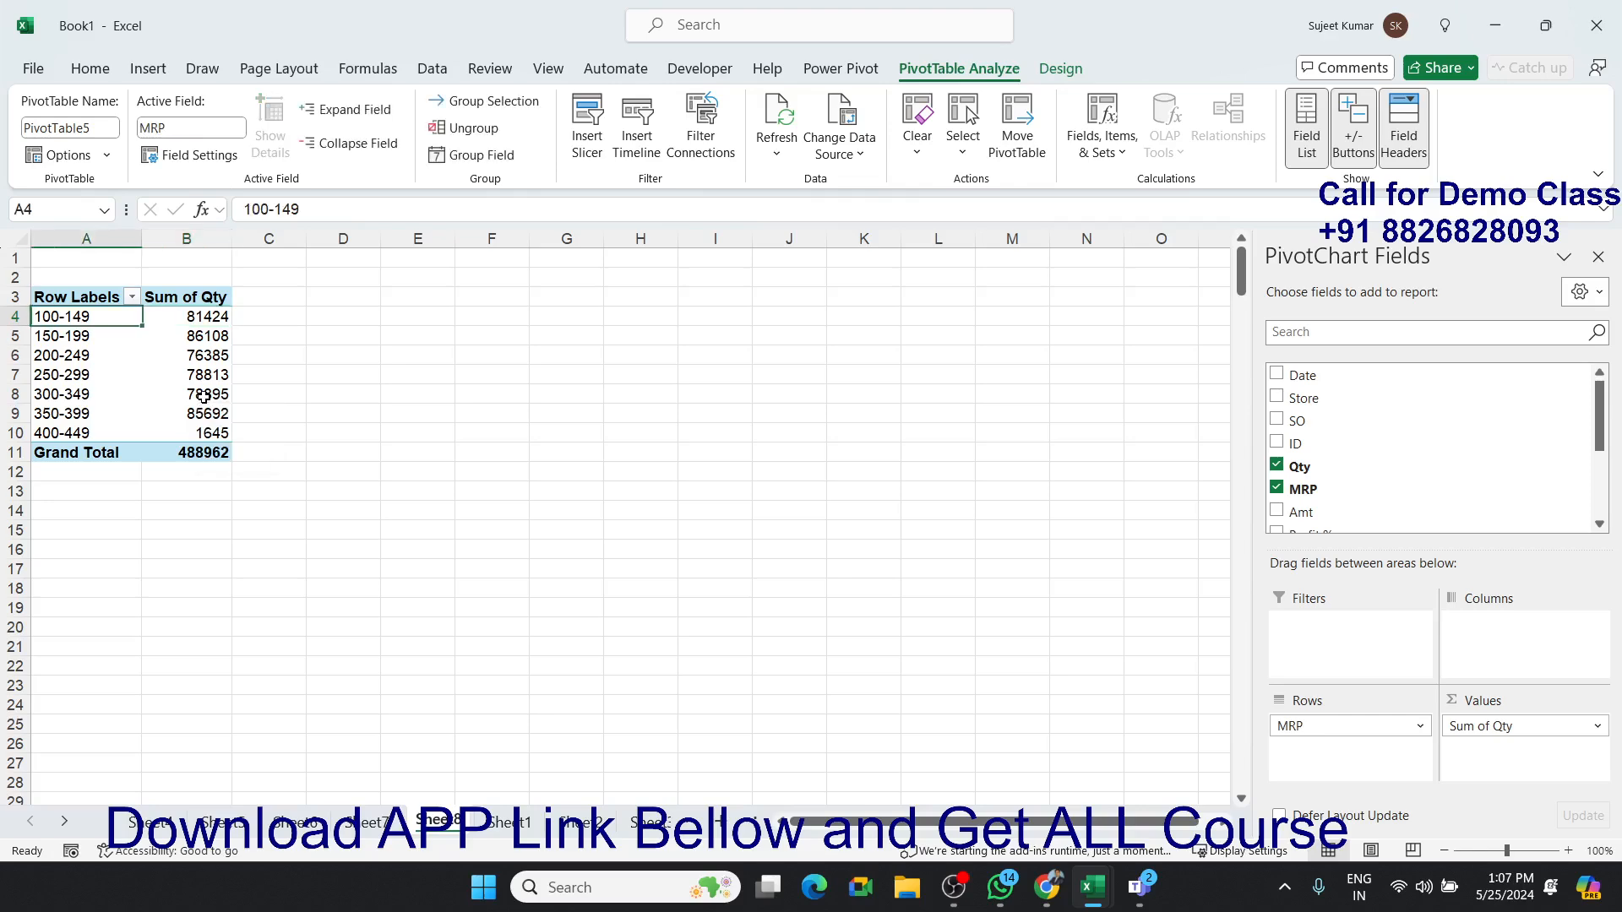
key(shift+Down)
key(shift+Down)
key(shift+Down)
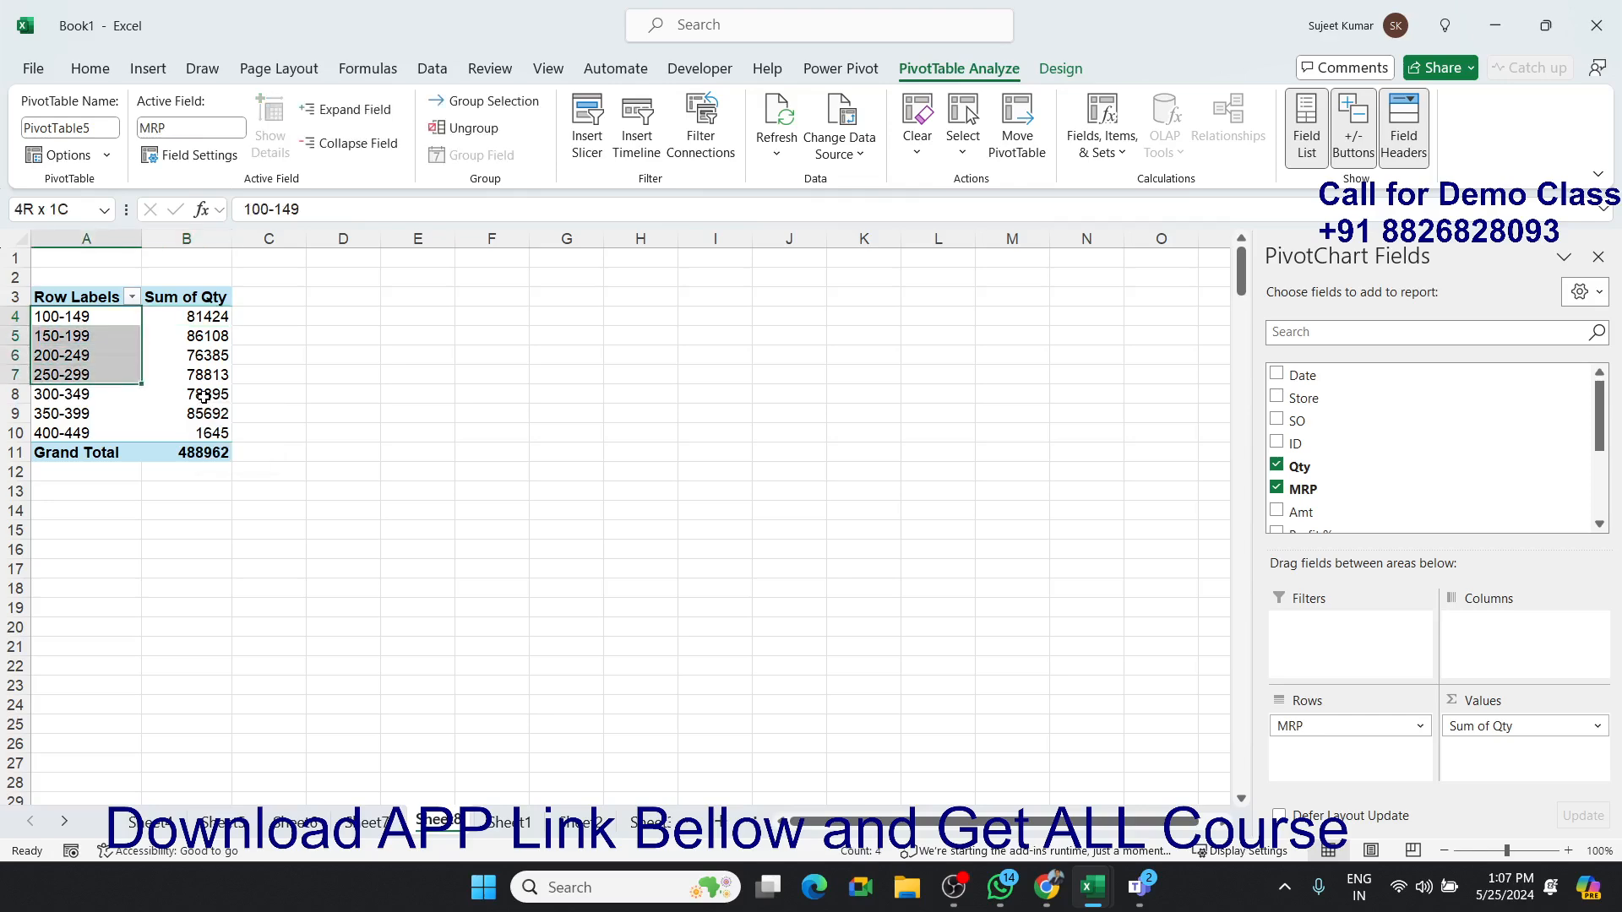
Clear the Month column from the sales data on Sheet1.
click(522, 826)
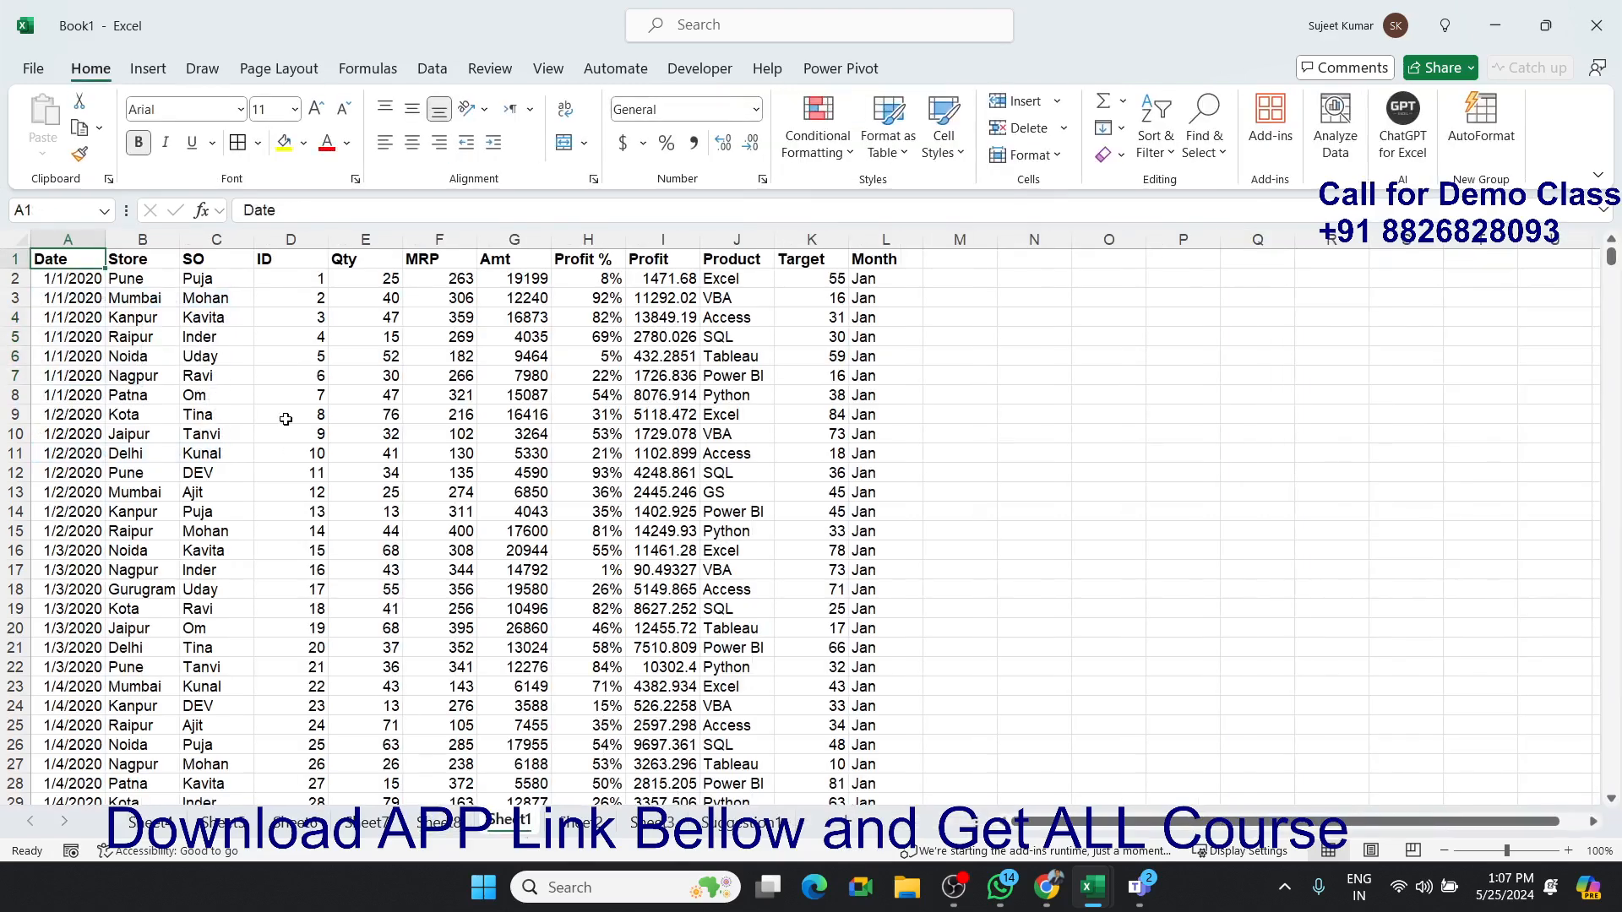
click(149, 71)
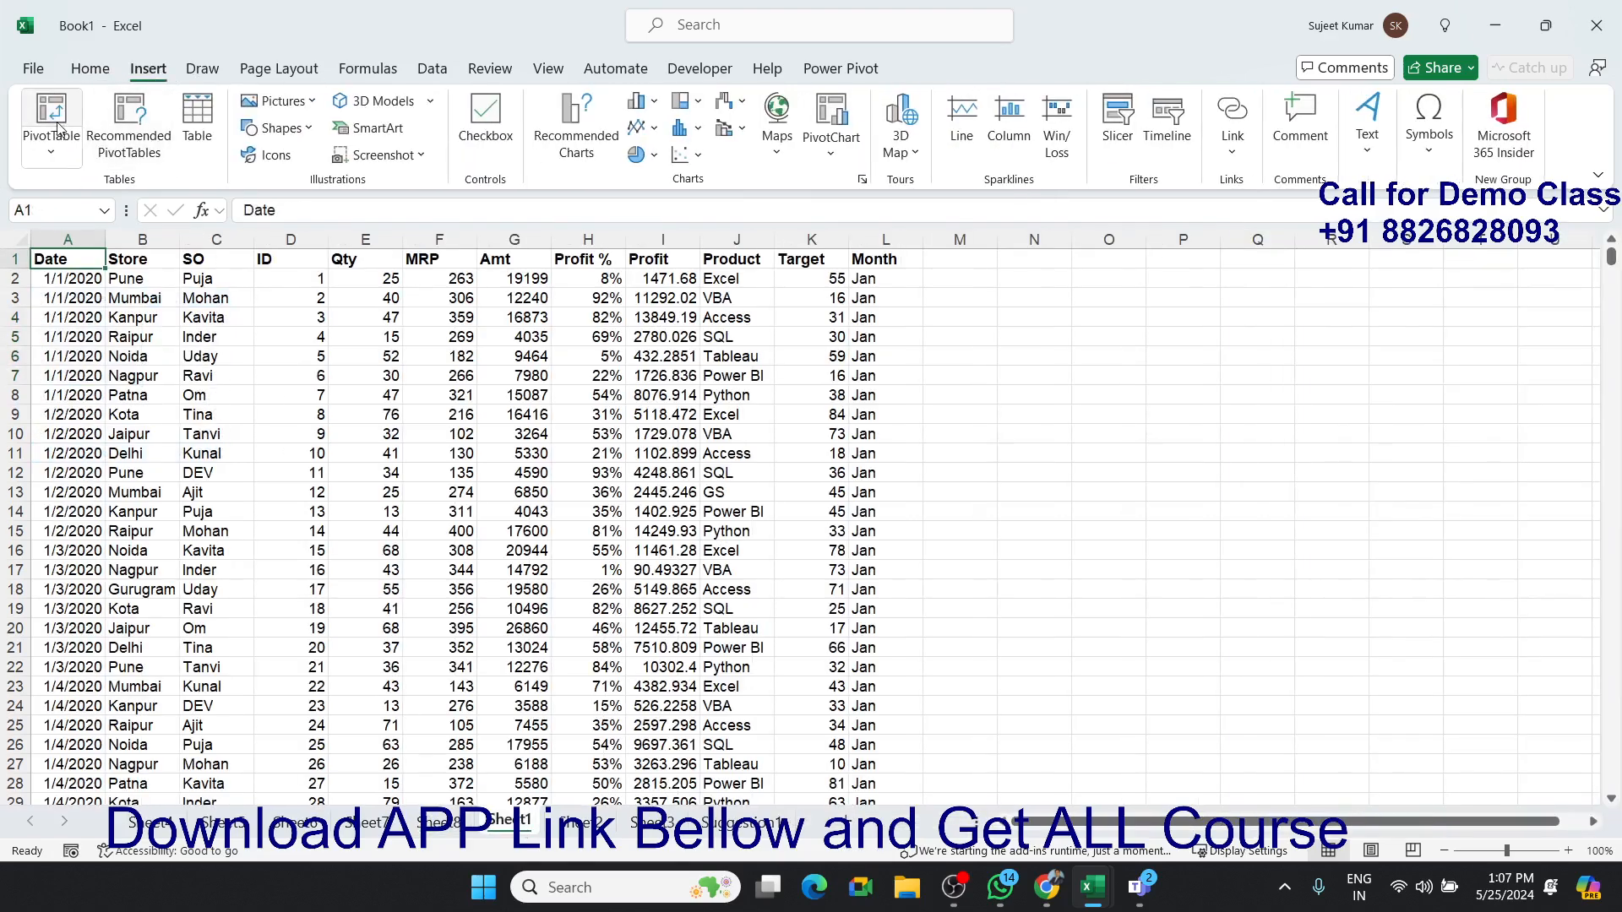
click(868, 235)
key(Delete)
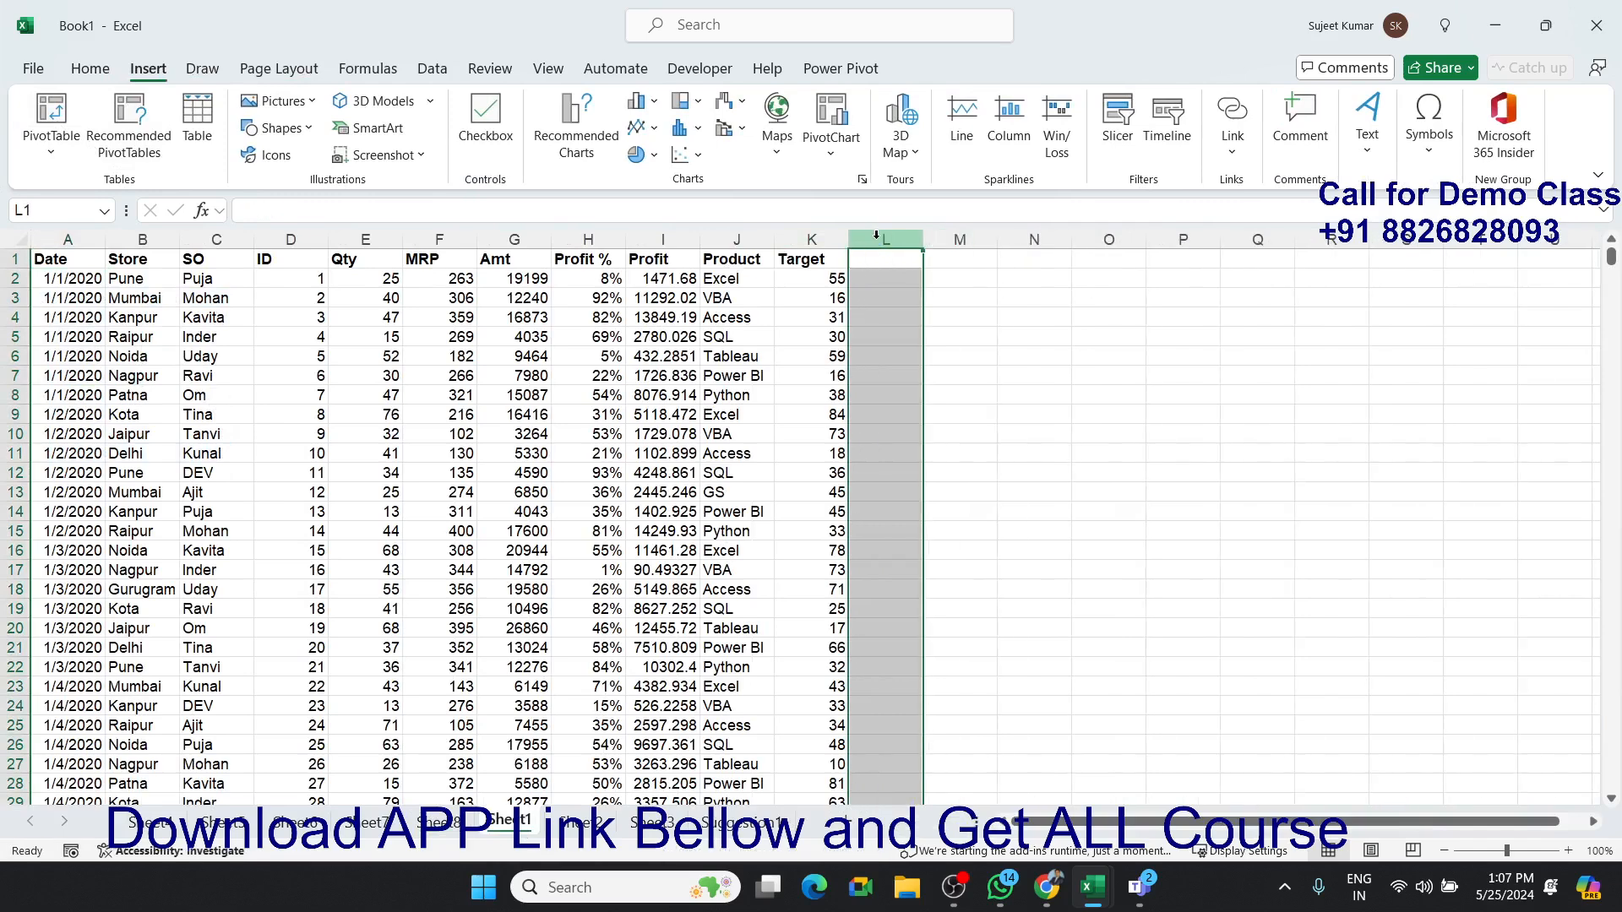
Create a PivotTable on a new worksheet from Sheet1 range A1:K9682, with Date as rows and Sum of Qty as values.
key(Left)
key(ctrl+shift+Left)
key(ctrl+shift+Down)
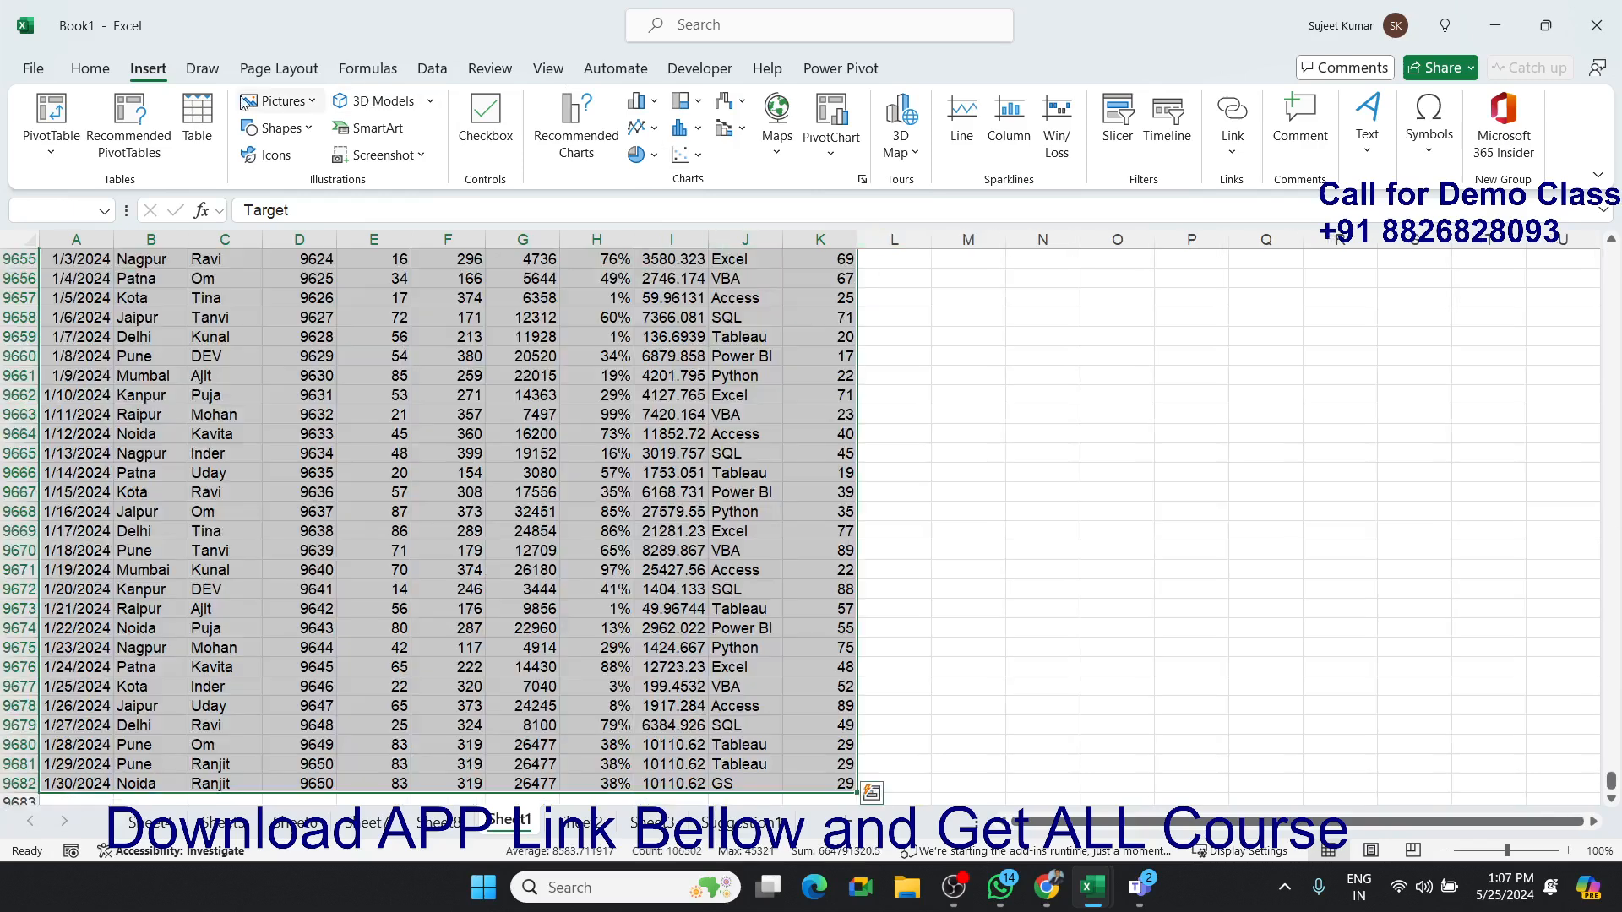
click(92, 69)
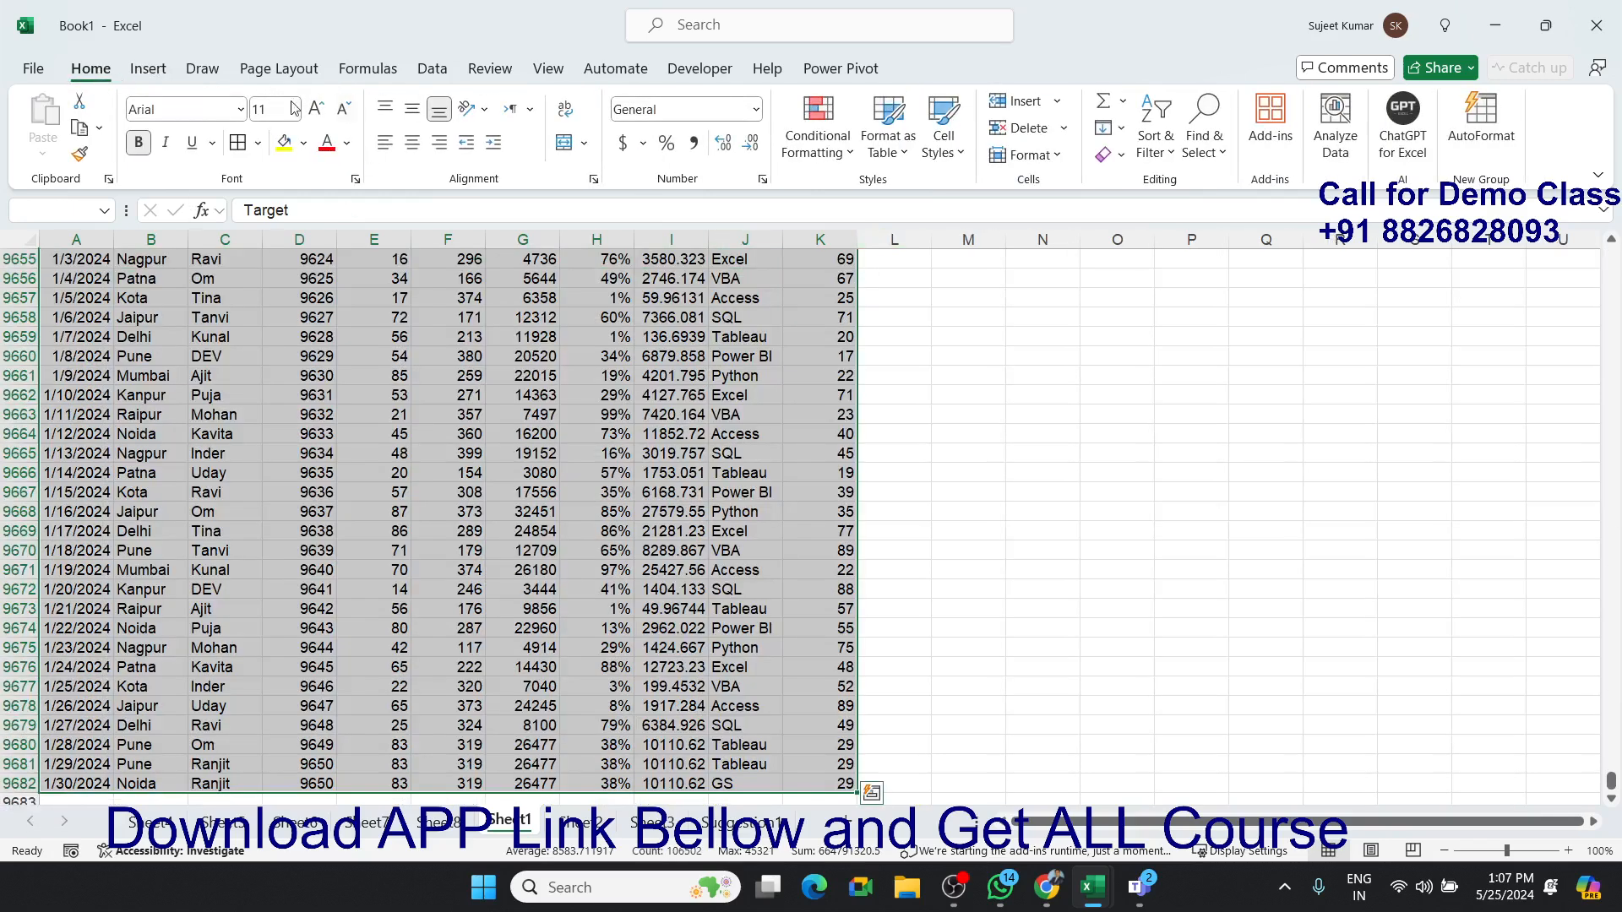
click(147, 69)
scroll(629, 422, up, 5)
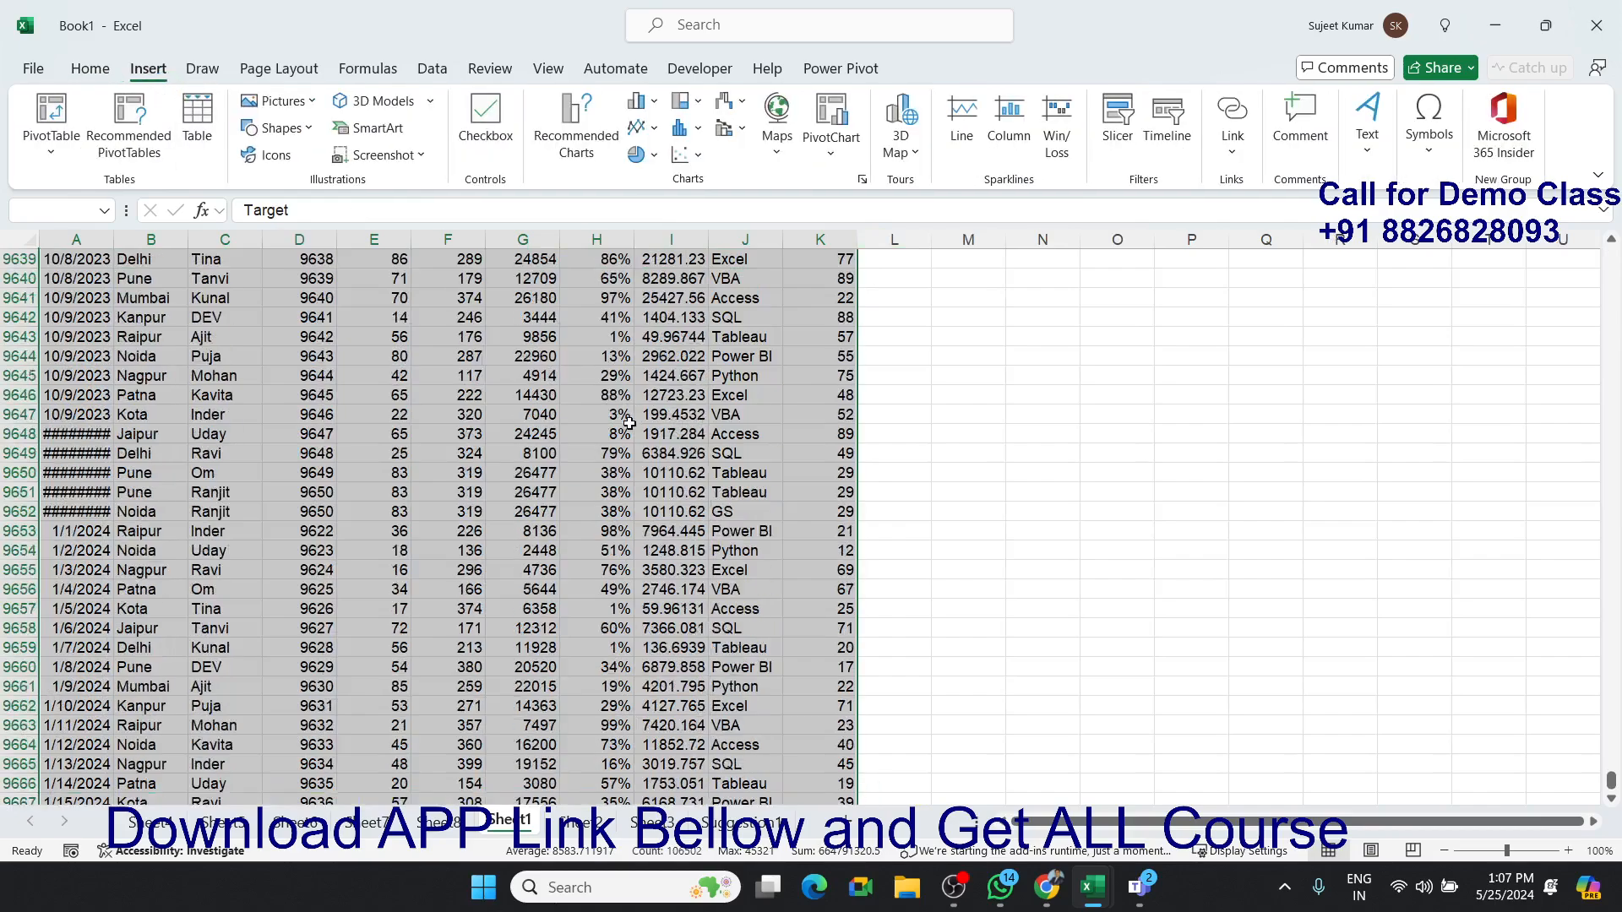
scroll(629, 423, up, 20)
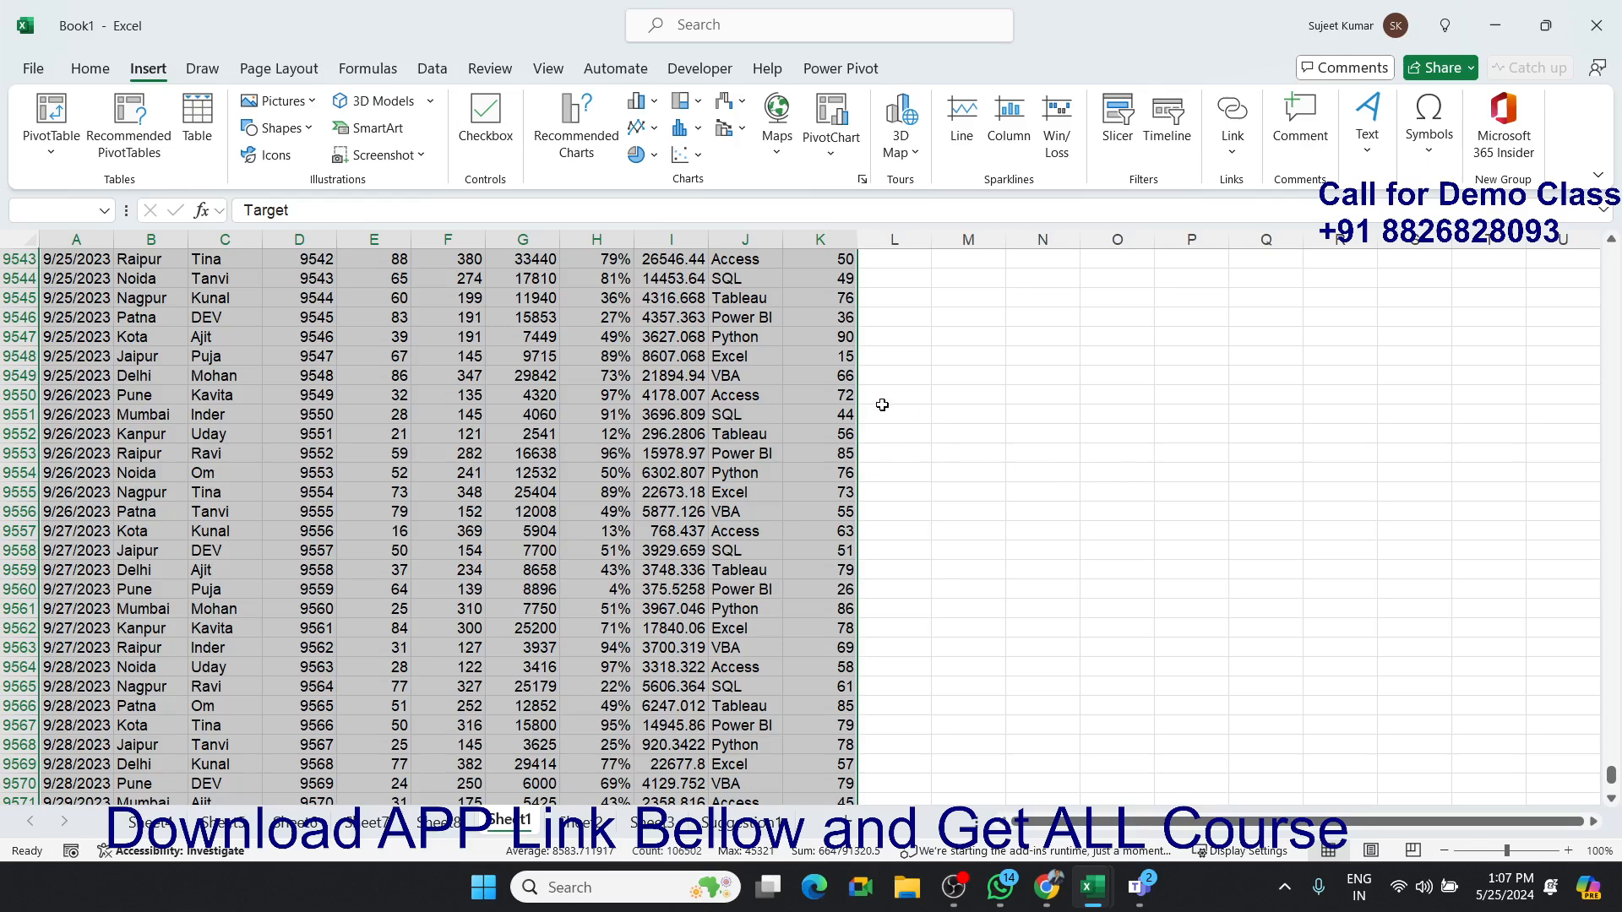
click(52, 127)
click(685, 554)
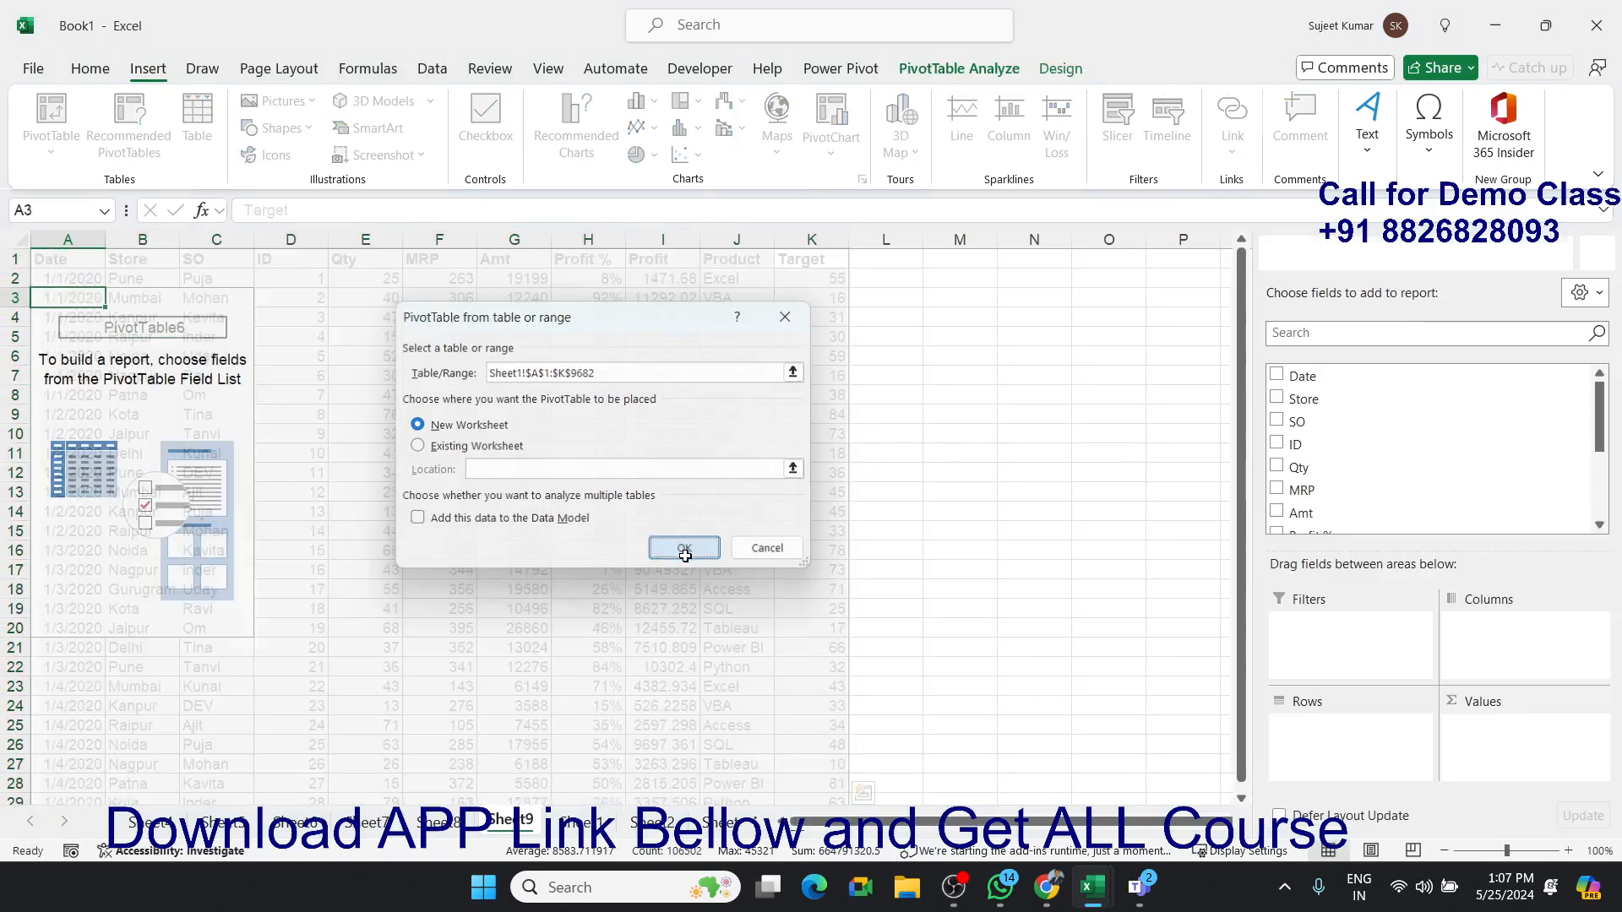
drag(1301, 375, 1351, 748)
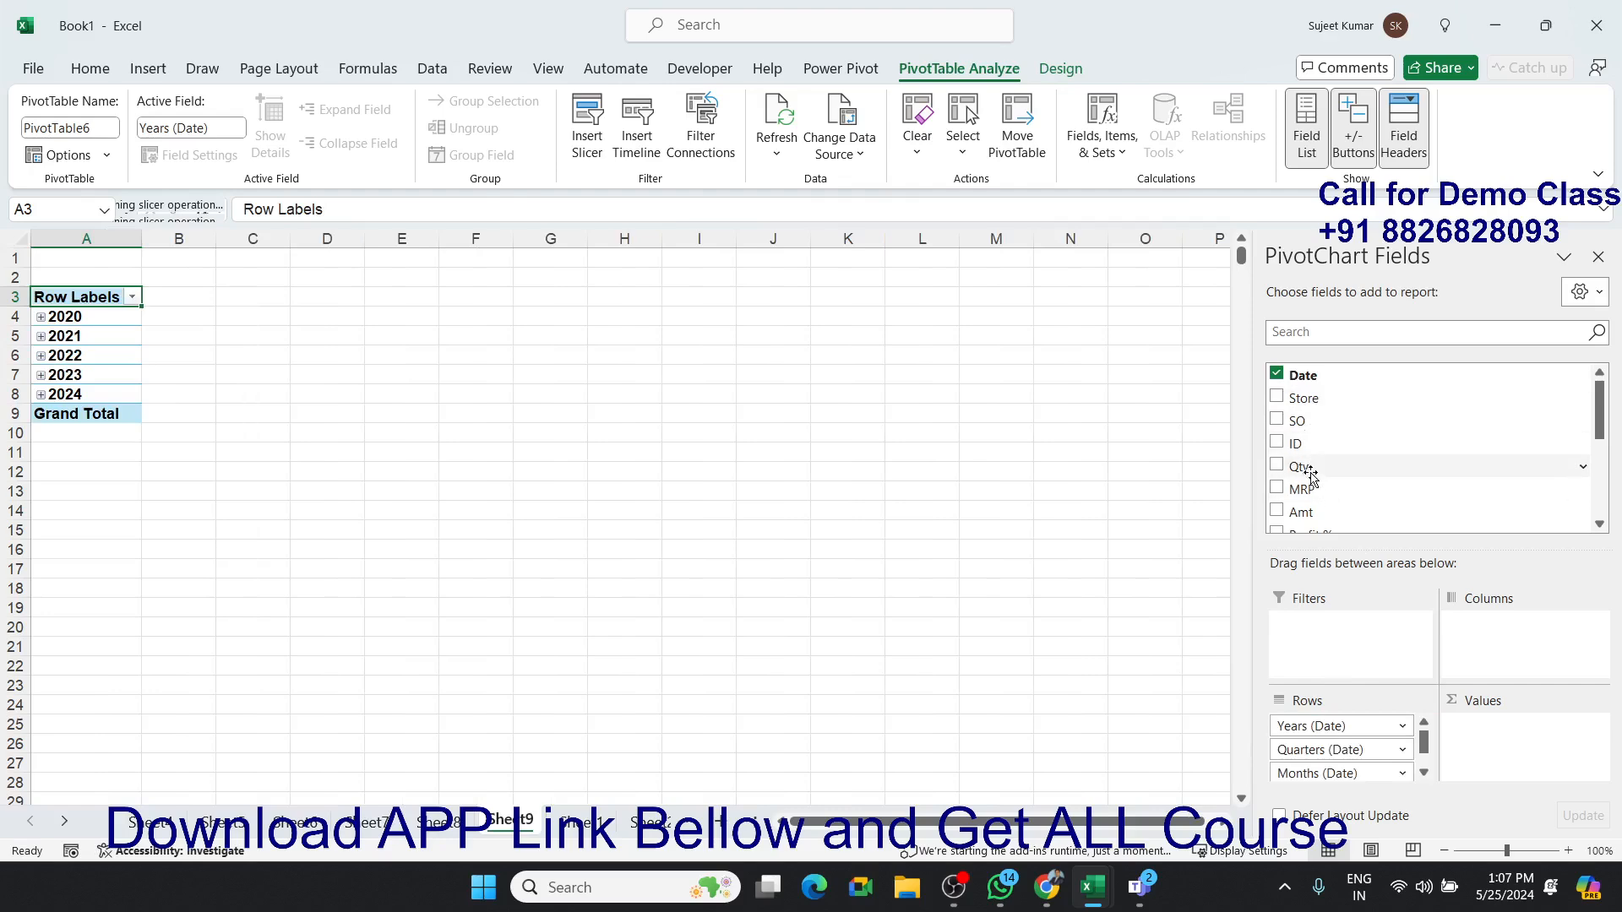
drag(1310, 469, 1517, 777)
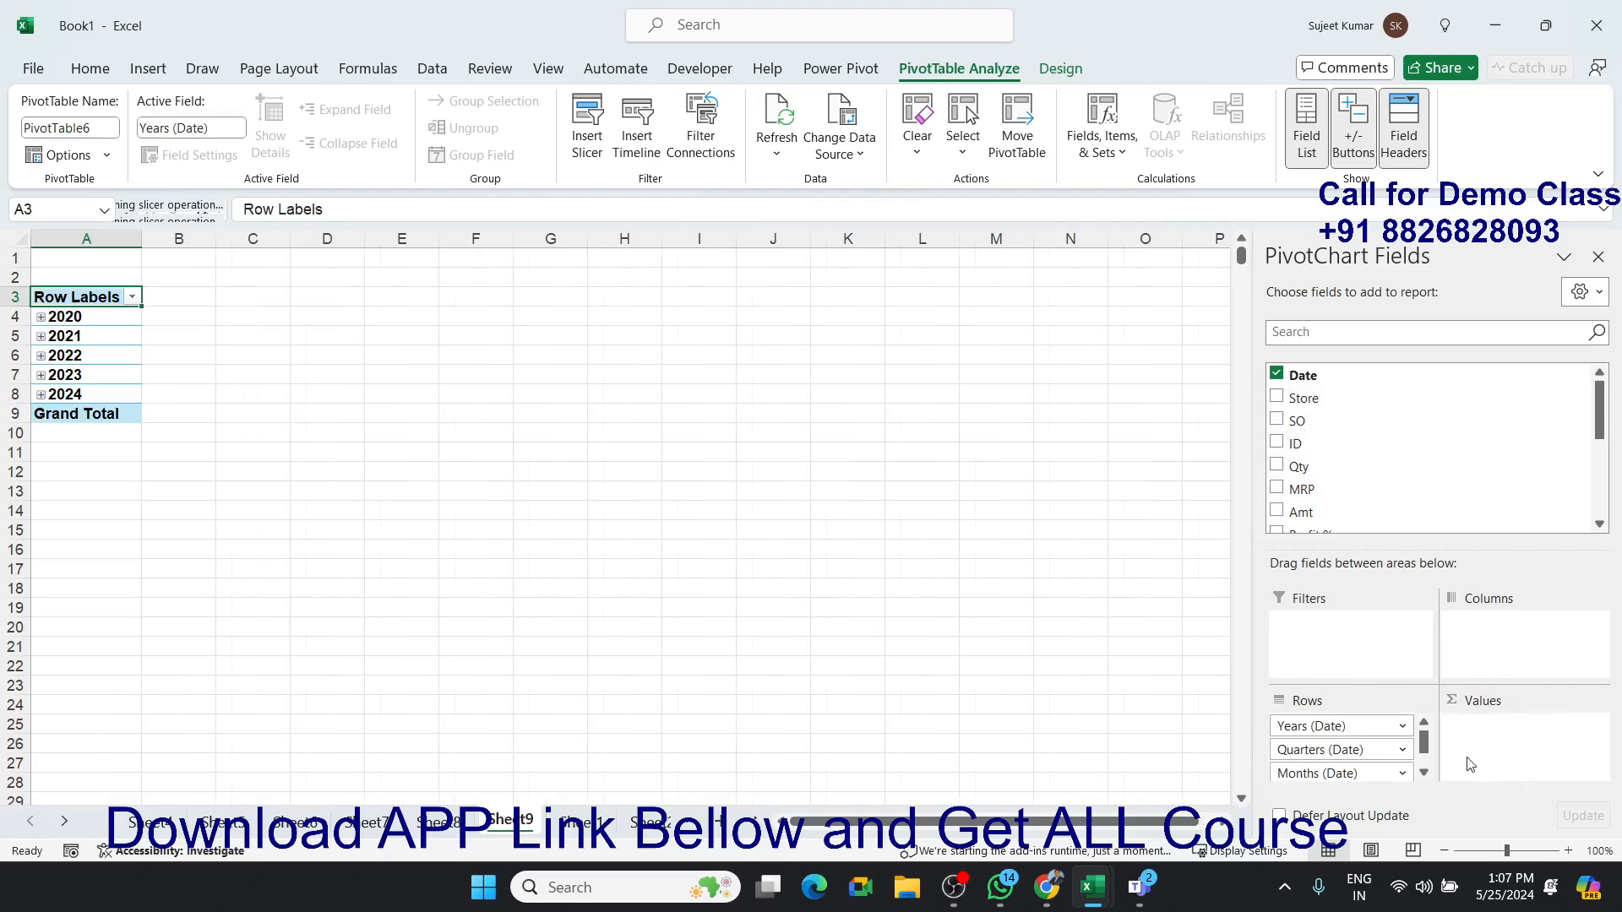
Expand 2020, Qtr1 and Jan to examine the quarterly, monthly and daily quantities, and collapse them again.
click(41, 317)
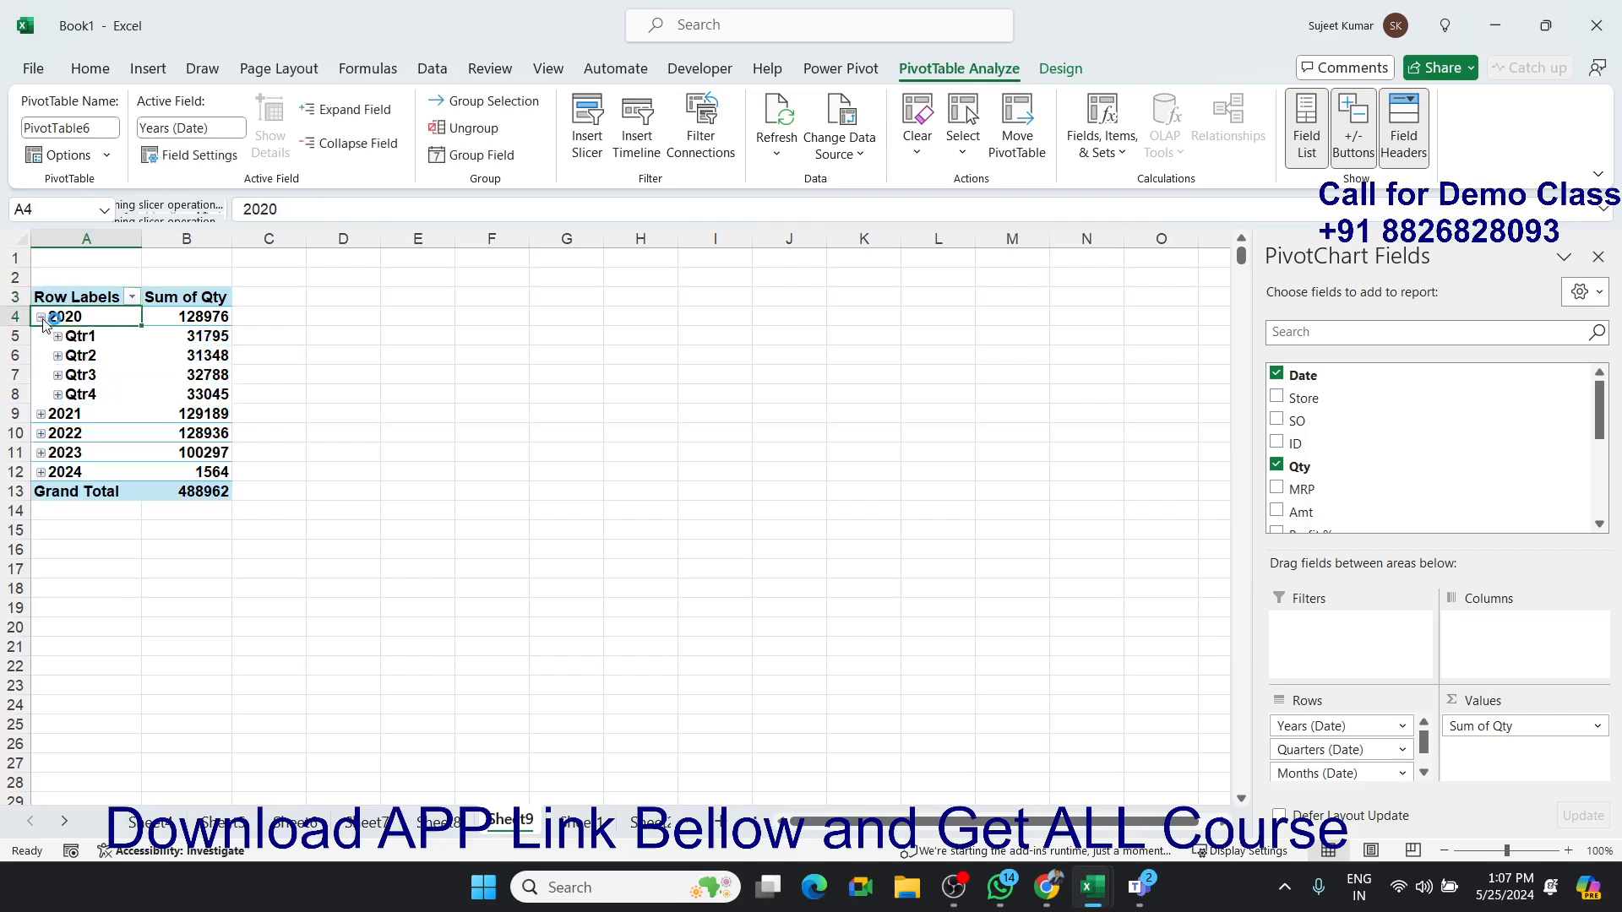
click(57, 338)
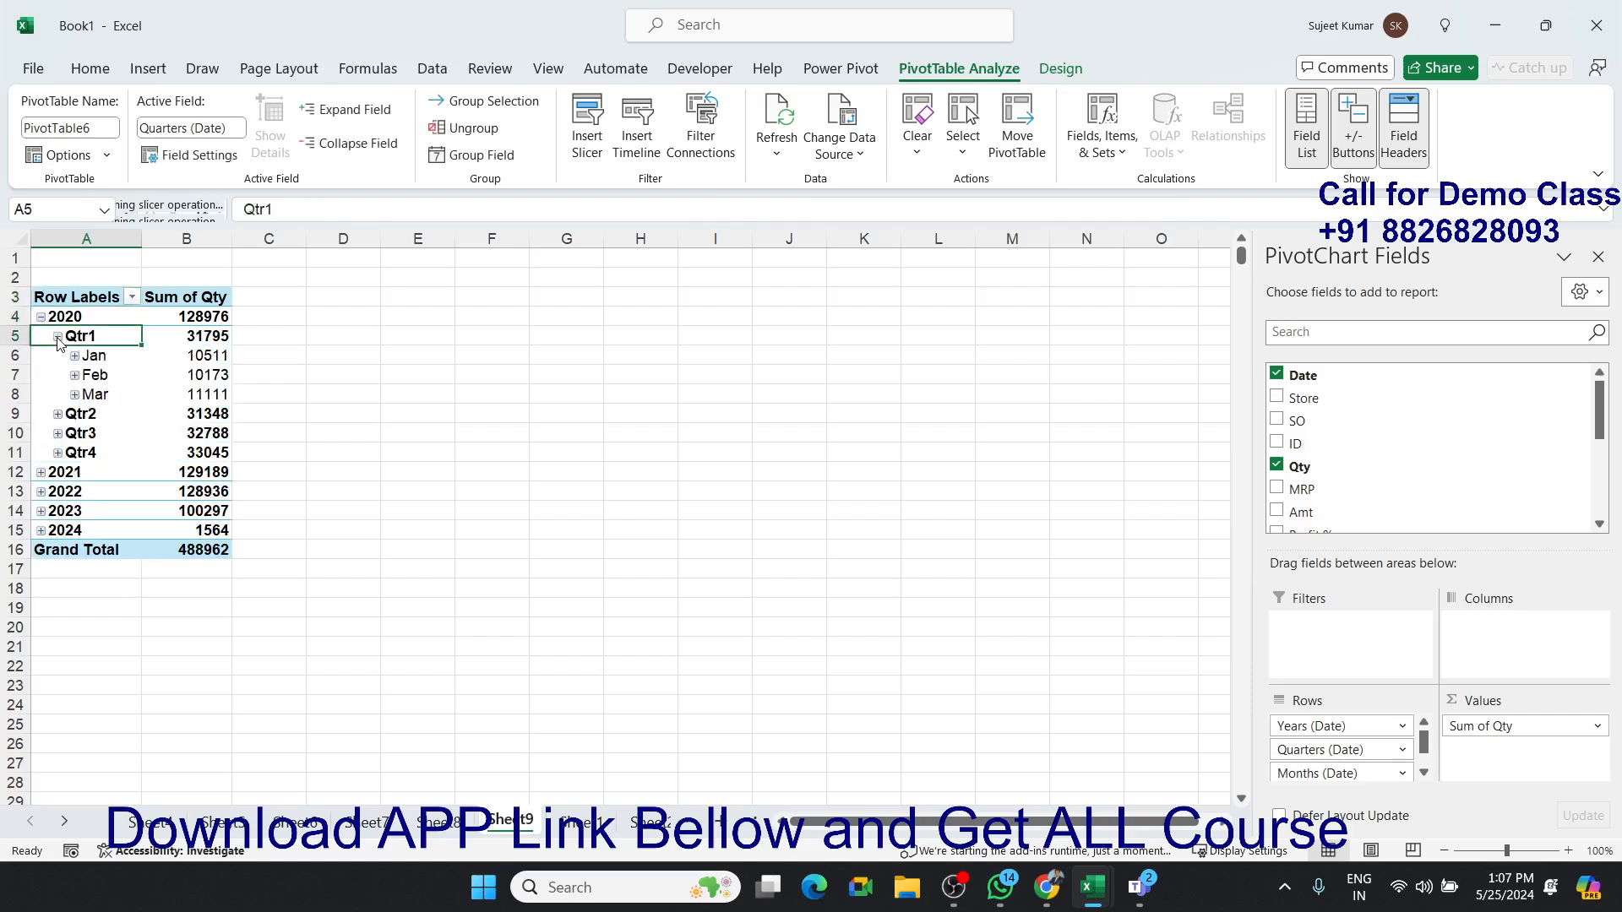
click(53, 317)
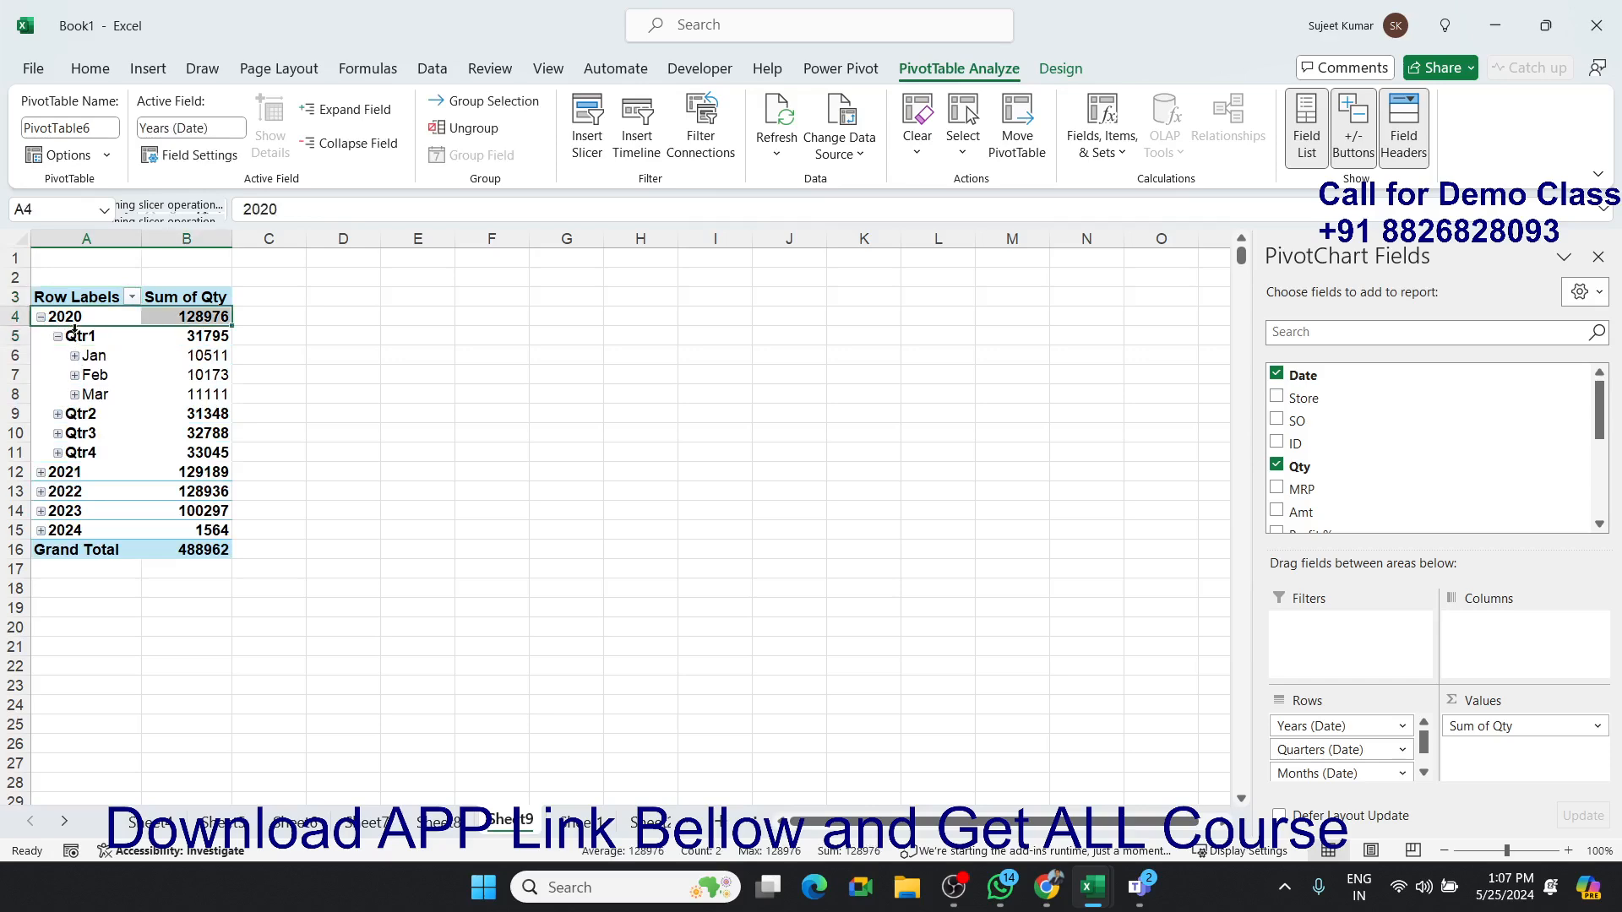
click(74, 355)
click(111, 375)
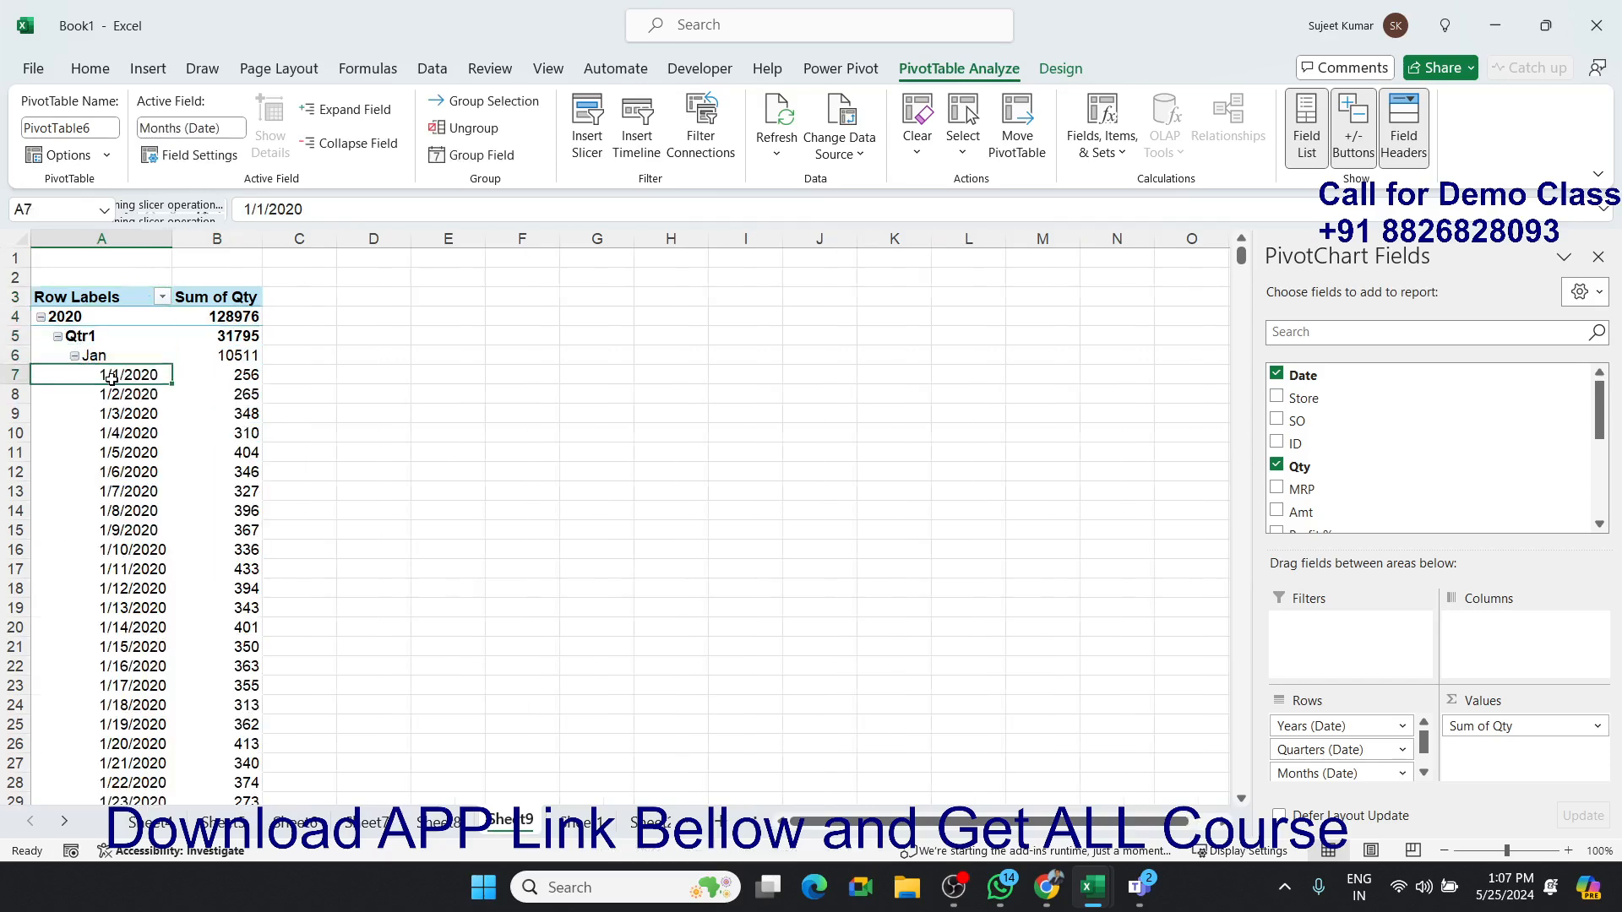
click(75, 355)
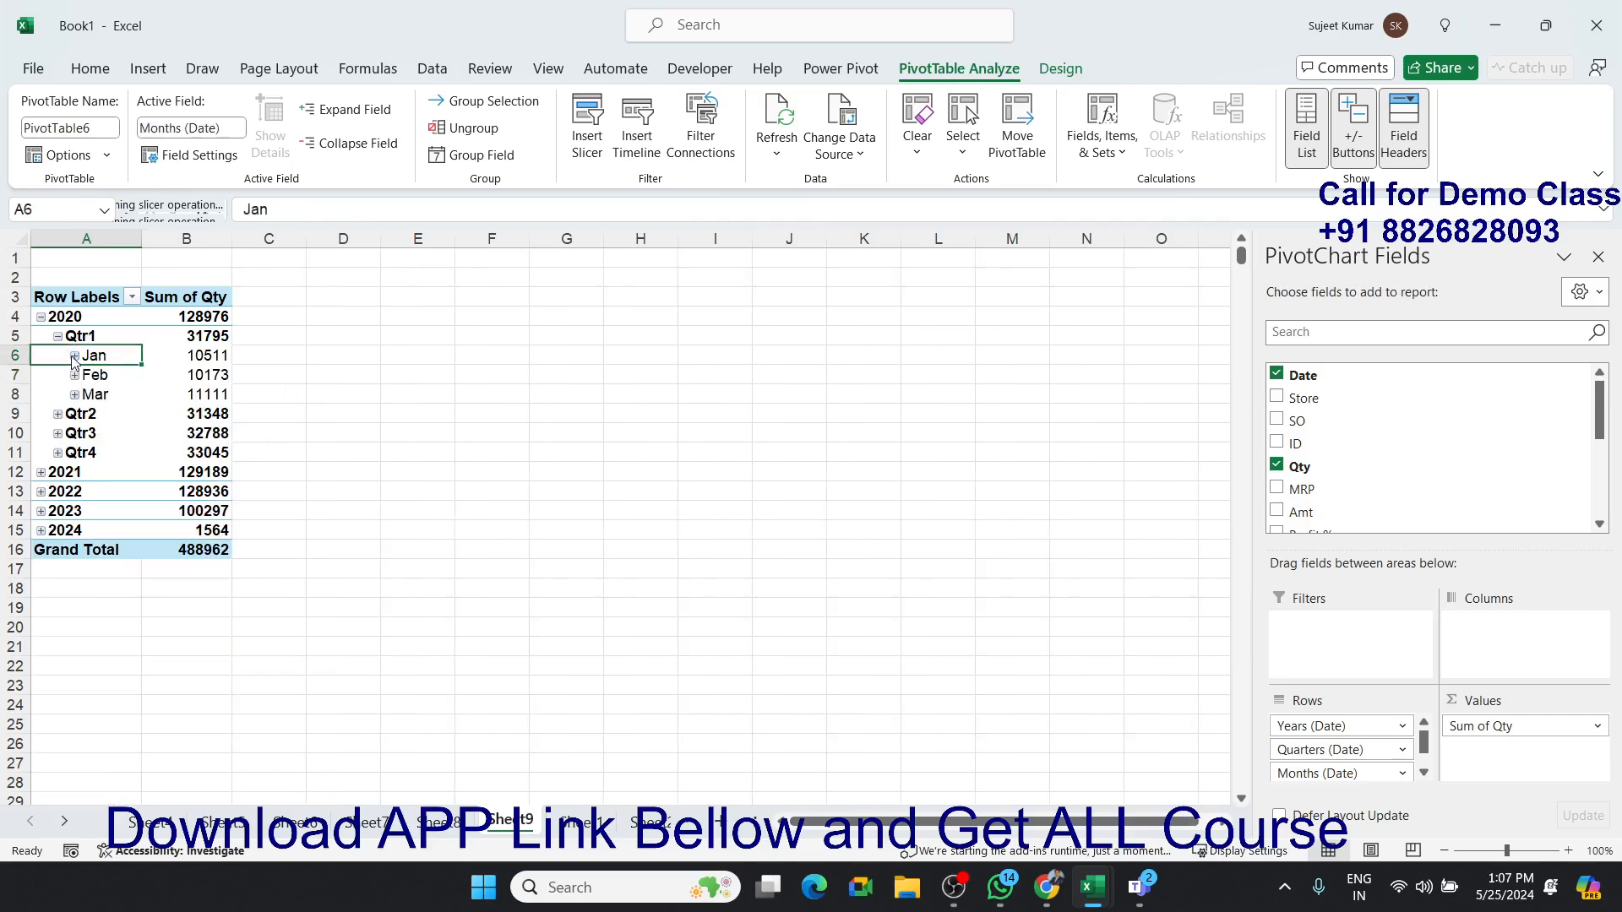
click(57, 336)
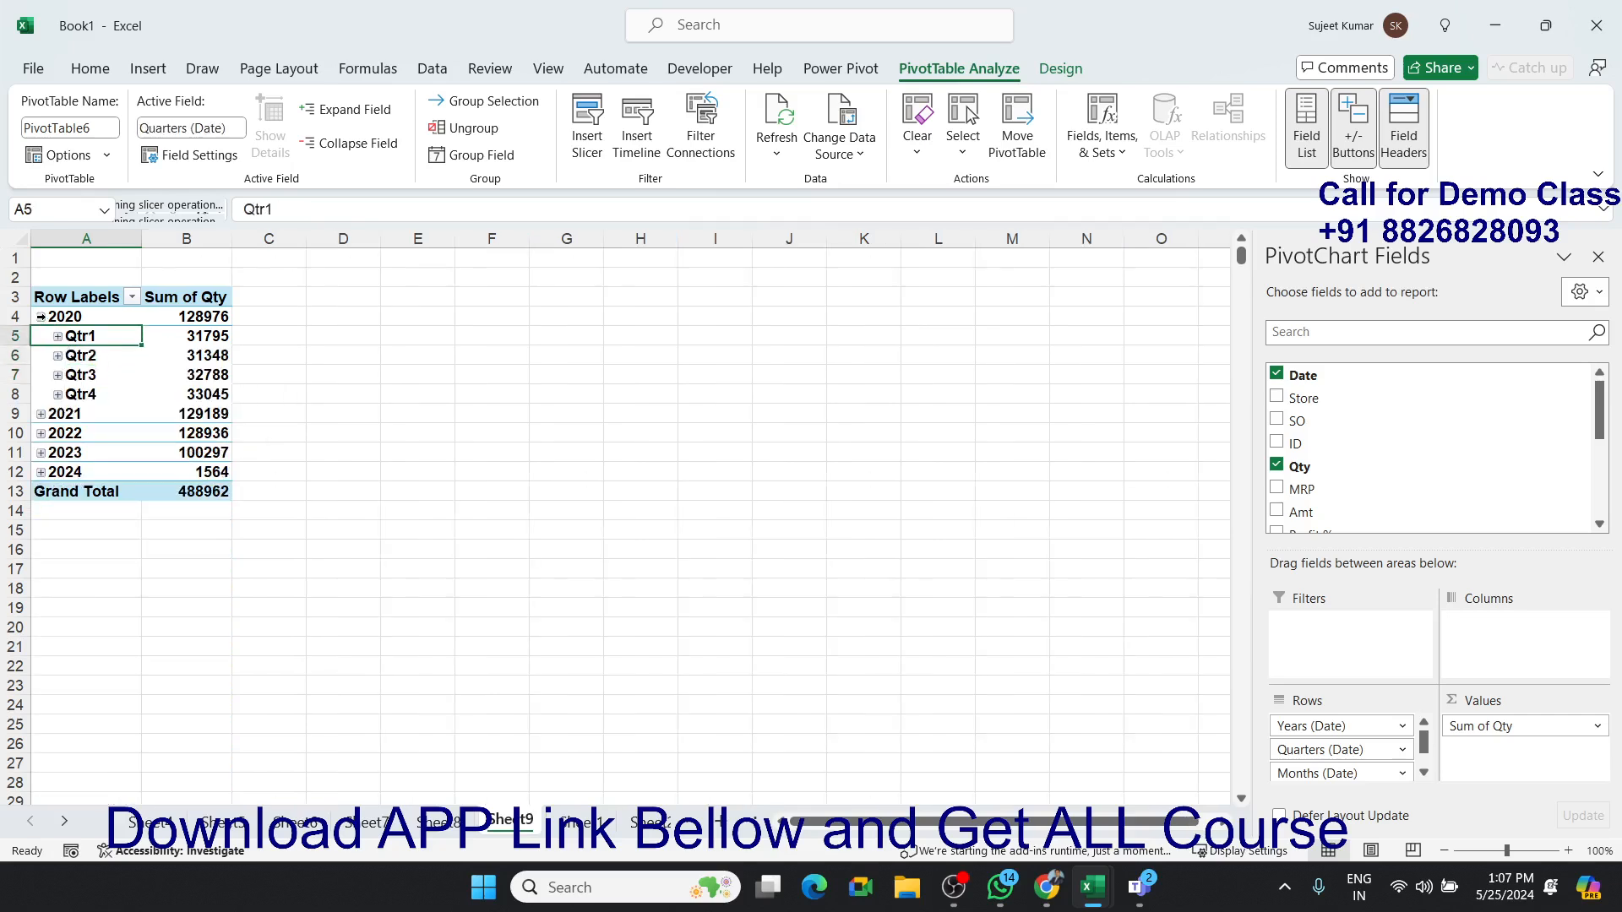
click(40, 317)
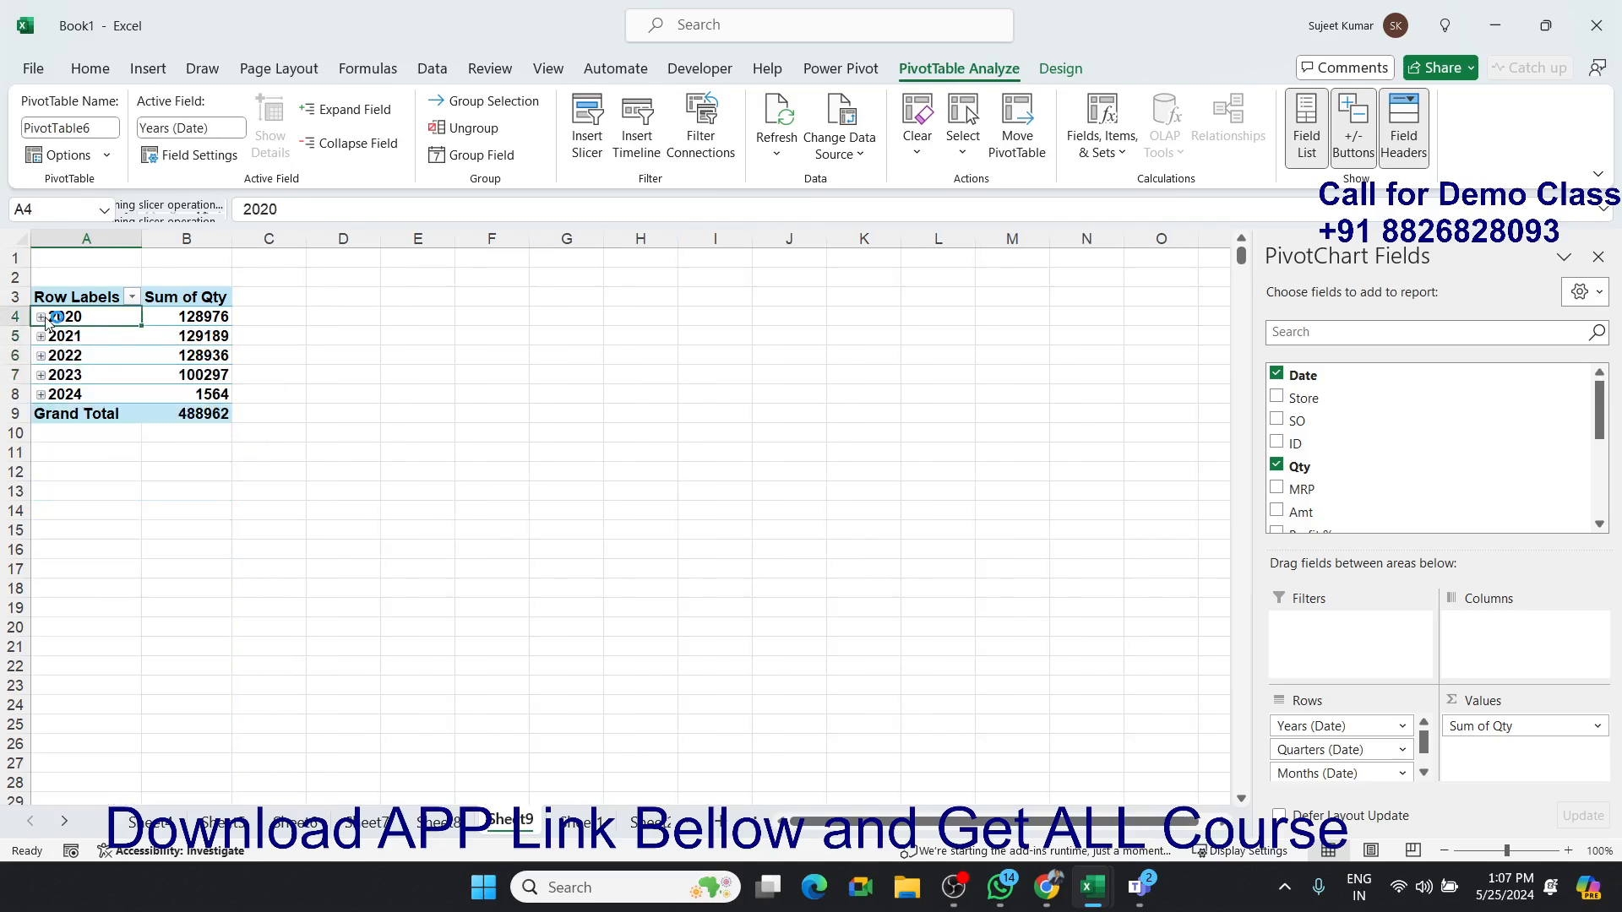
Regroup the date row labels by quarters and years only, leaving out months.
right_click(85, 338)
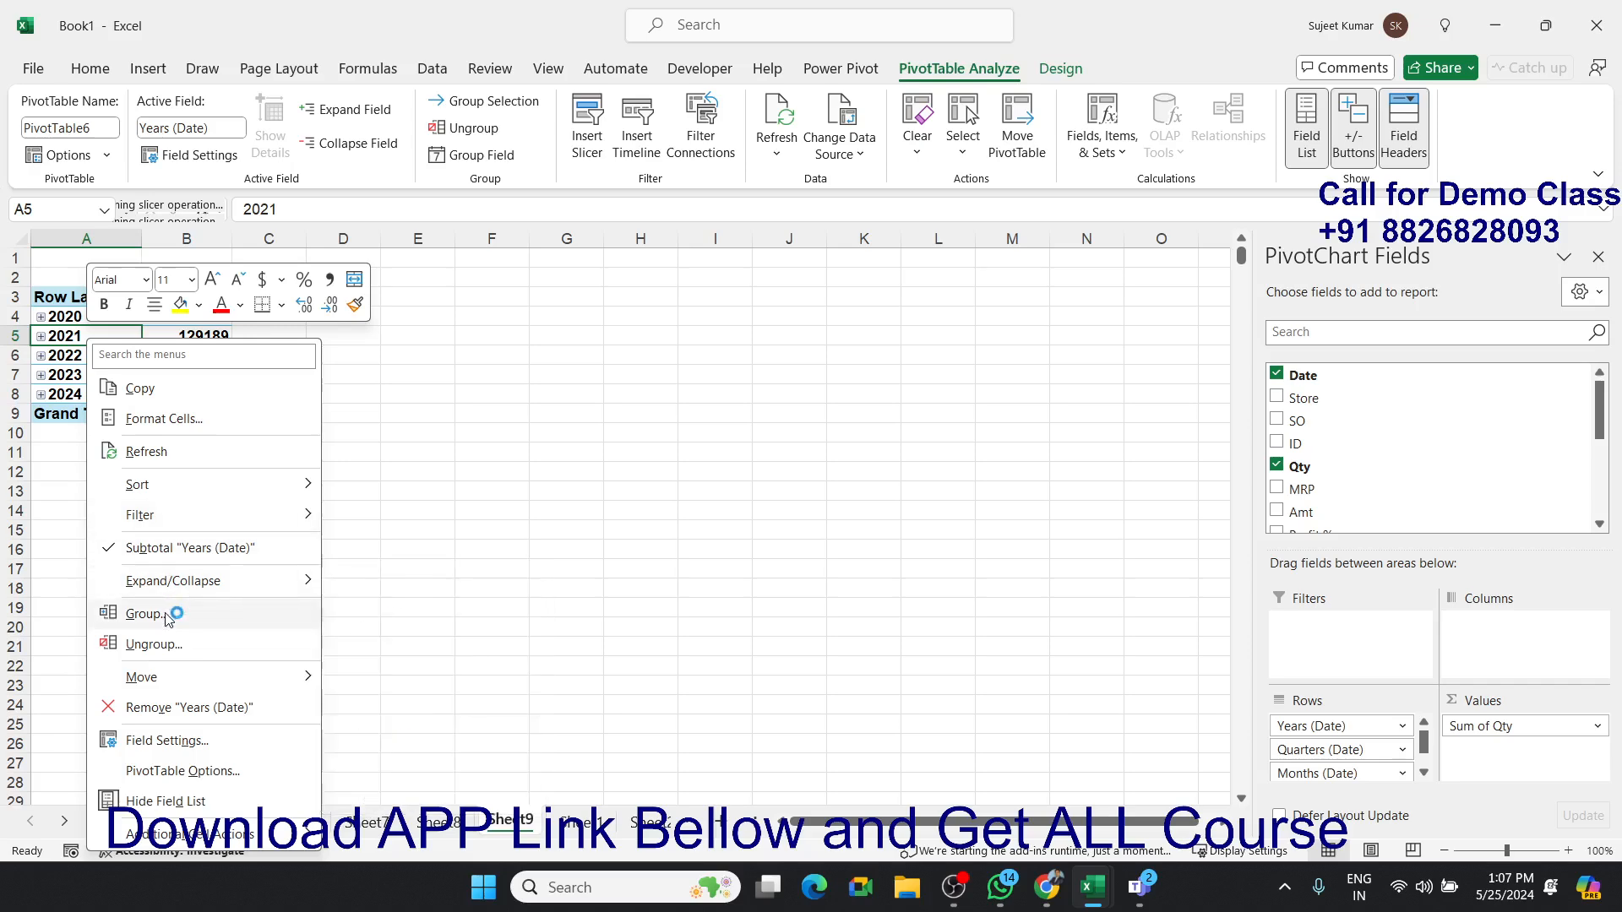
click(174, 615)
drag(119, 461, 653, 318)
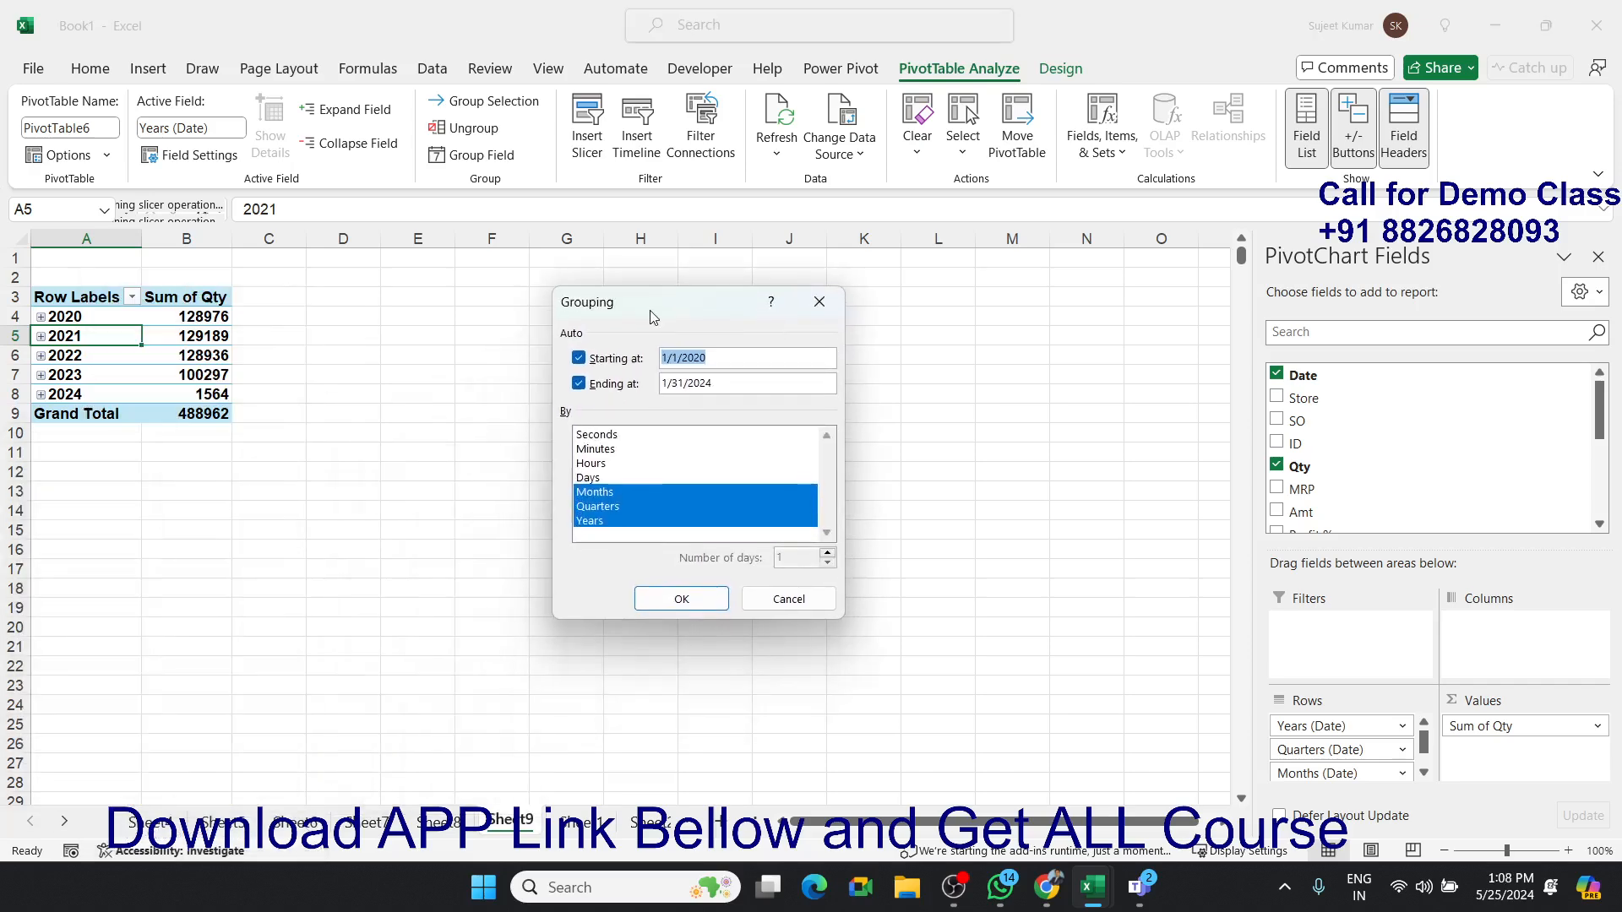
ctrl+click(610, 493)
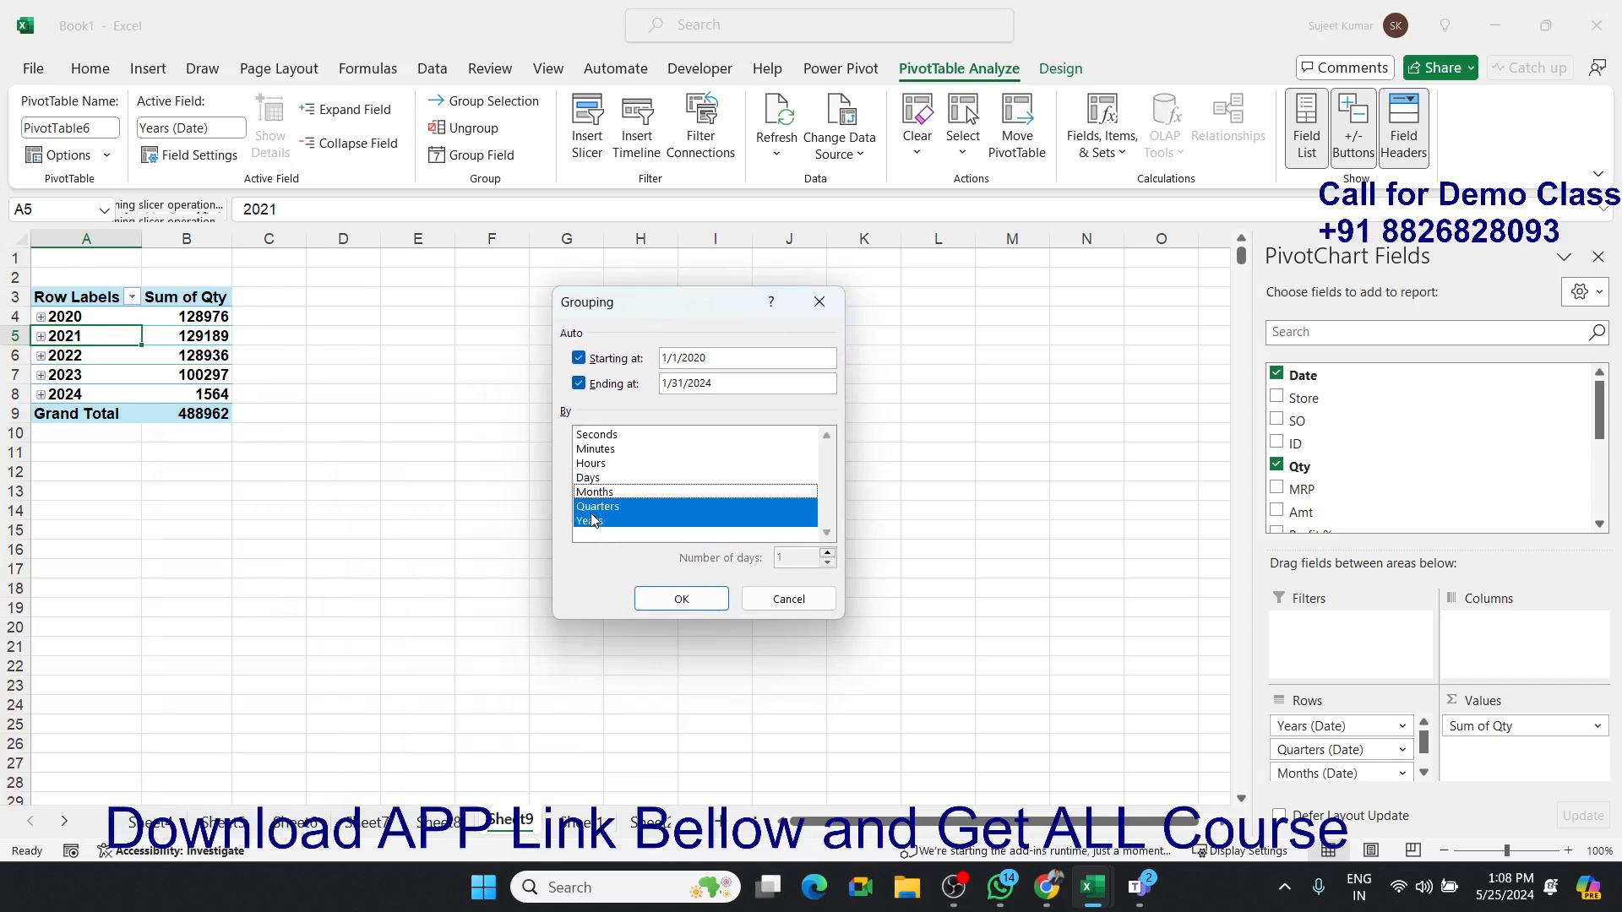
click(681, 600)
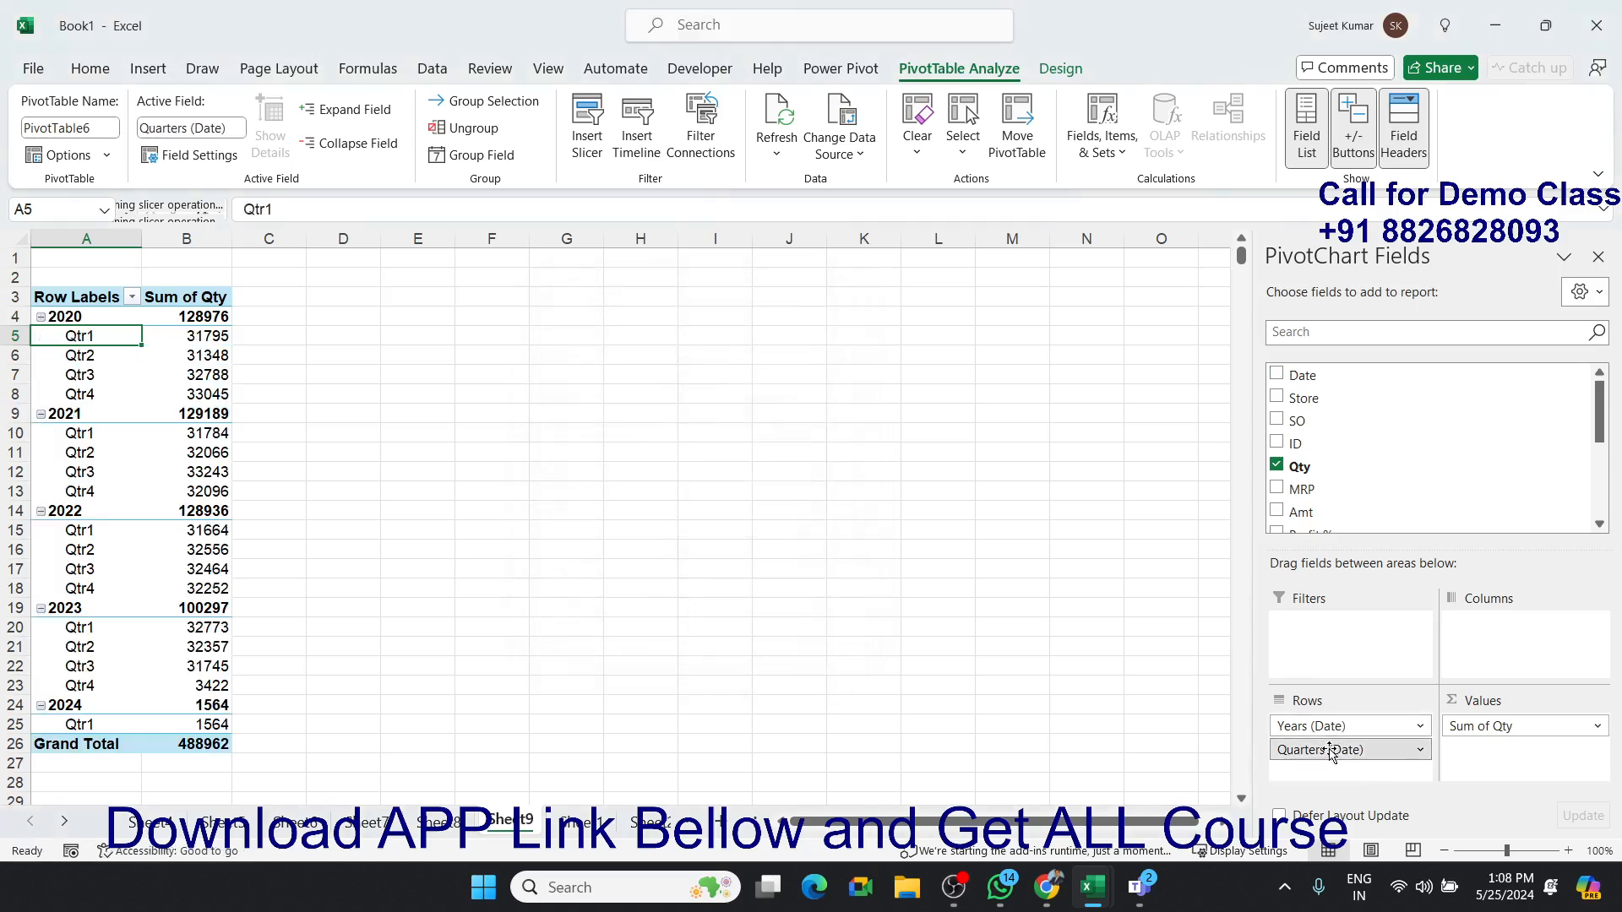
Move Quarters (Date) from rows to columns in the PivotTable, and check the source data on Sheet1.
drag(1339, 749, 1496, 647)
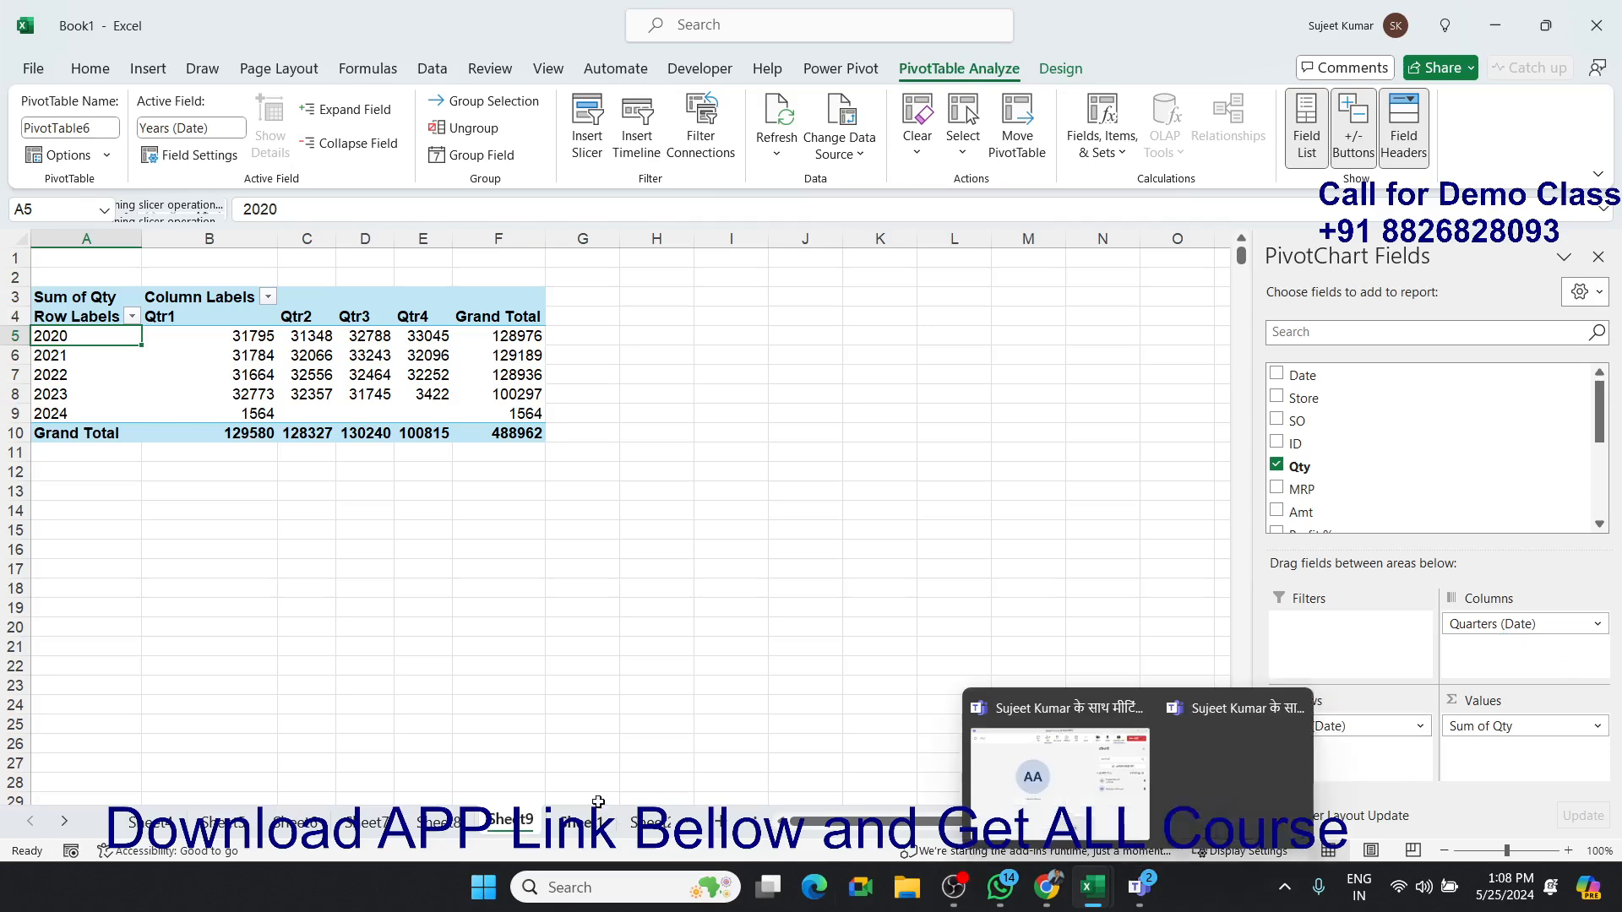
click(583, 824)
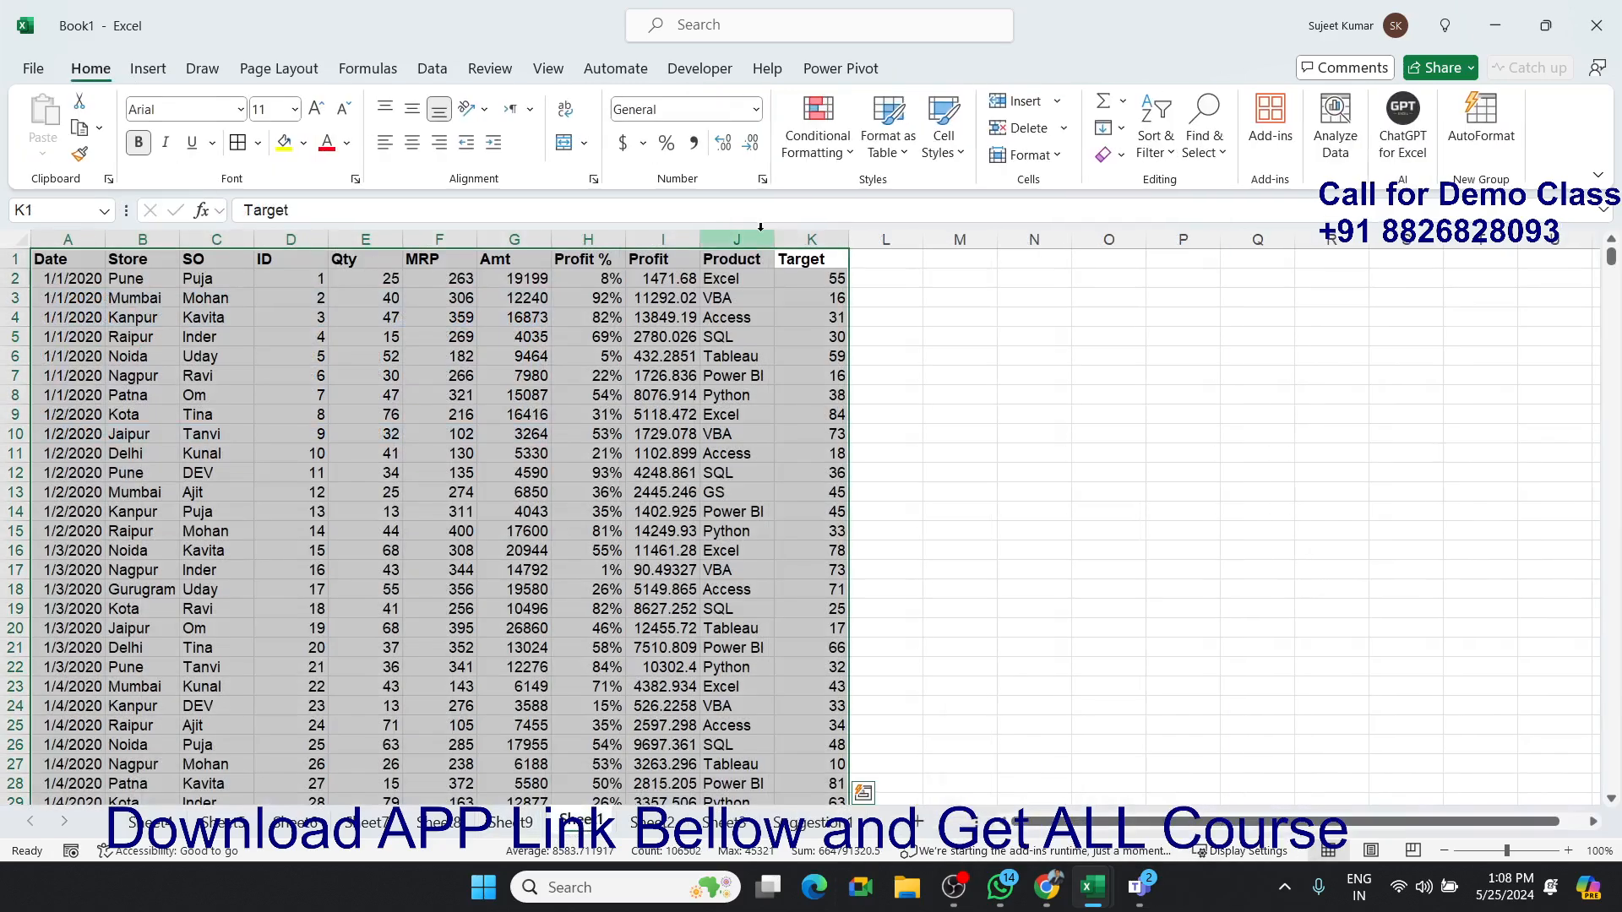
click(512, 821)
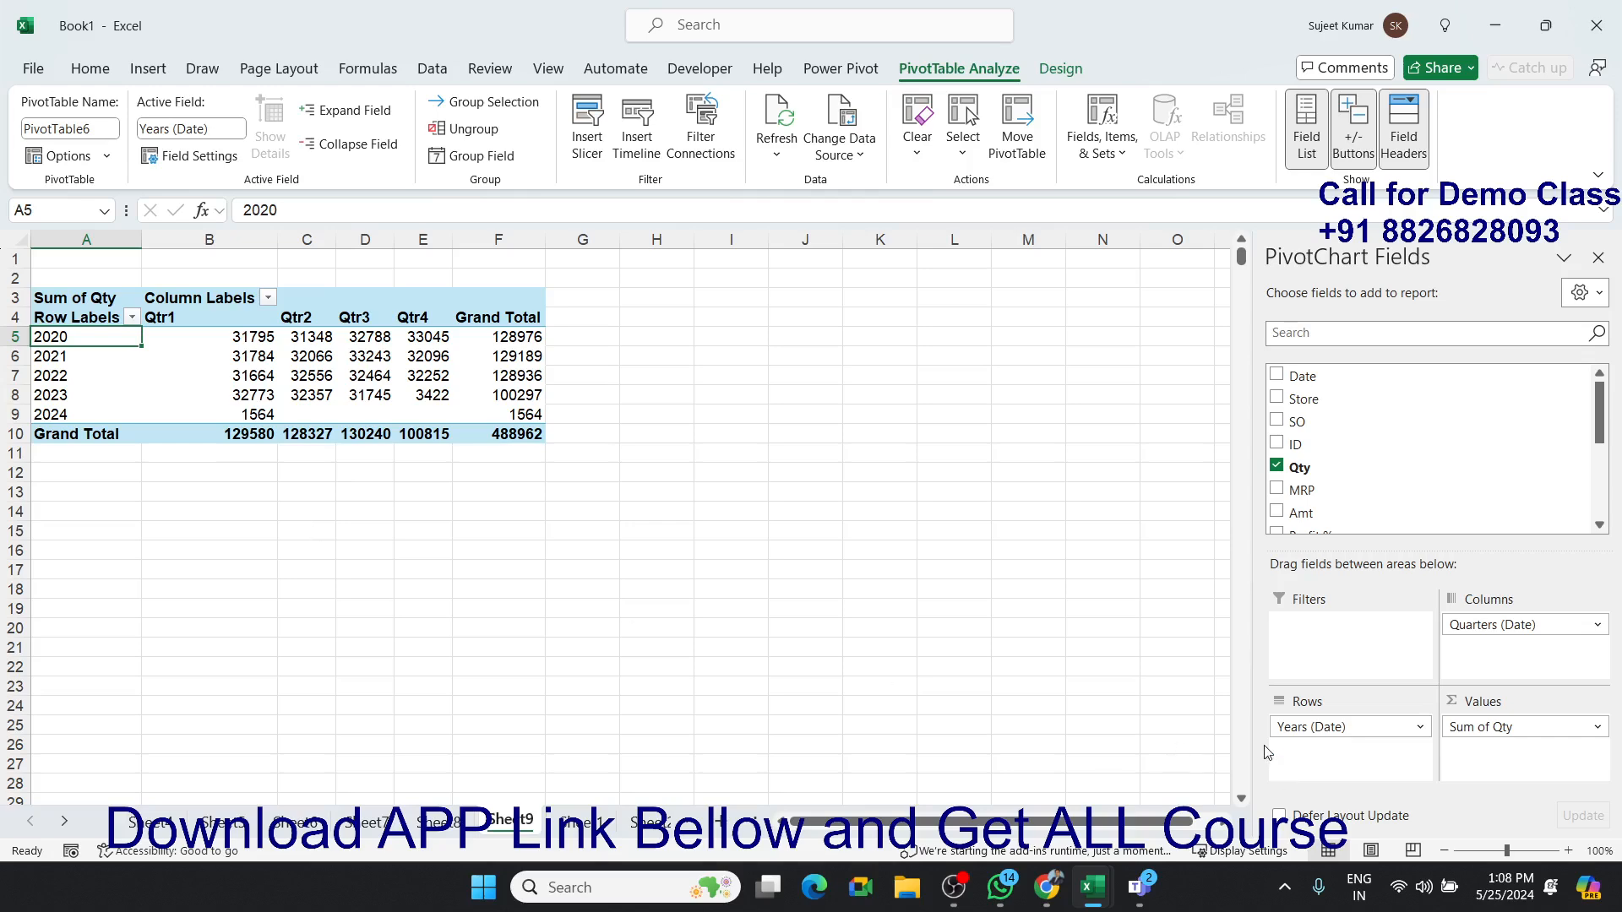
Remove the Years (Date) and Quarters (Date) fields from the PivotTable layout and add Date back to the rows.
drag(1282, 732, 1403, 492)
scroll(1599, 431, up, 1)
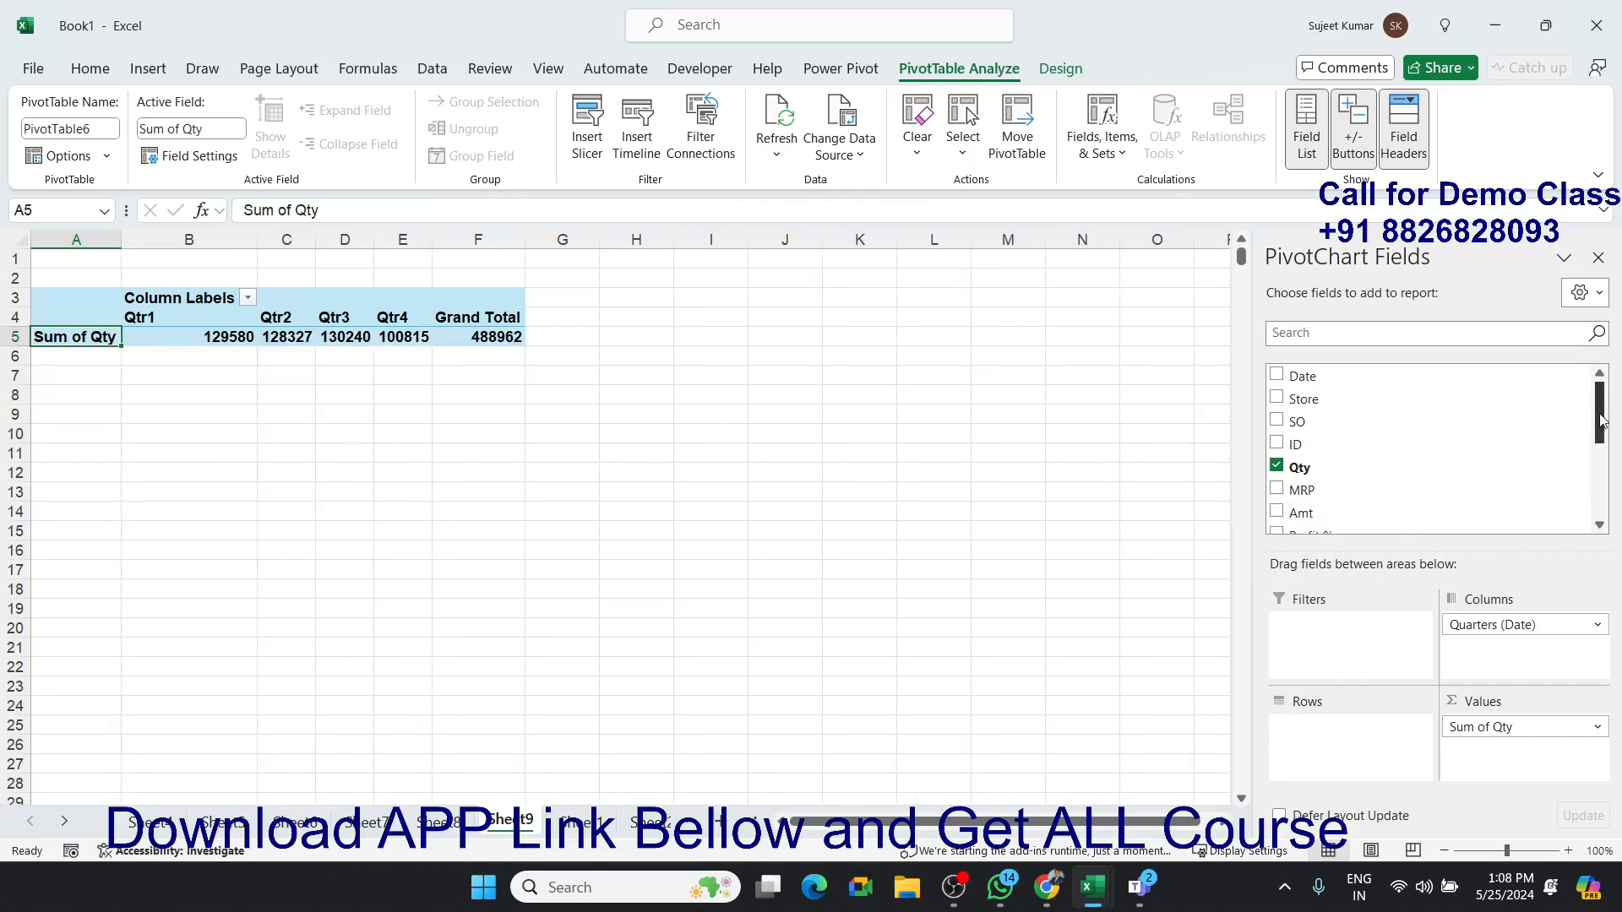
drag(1414, 411, 1460, 460)
scroll(1600, 422, up, 1)
drag(1422, 382, 1344, 743)
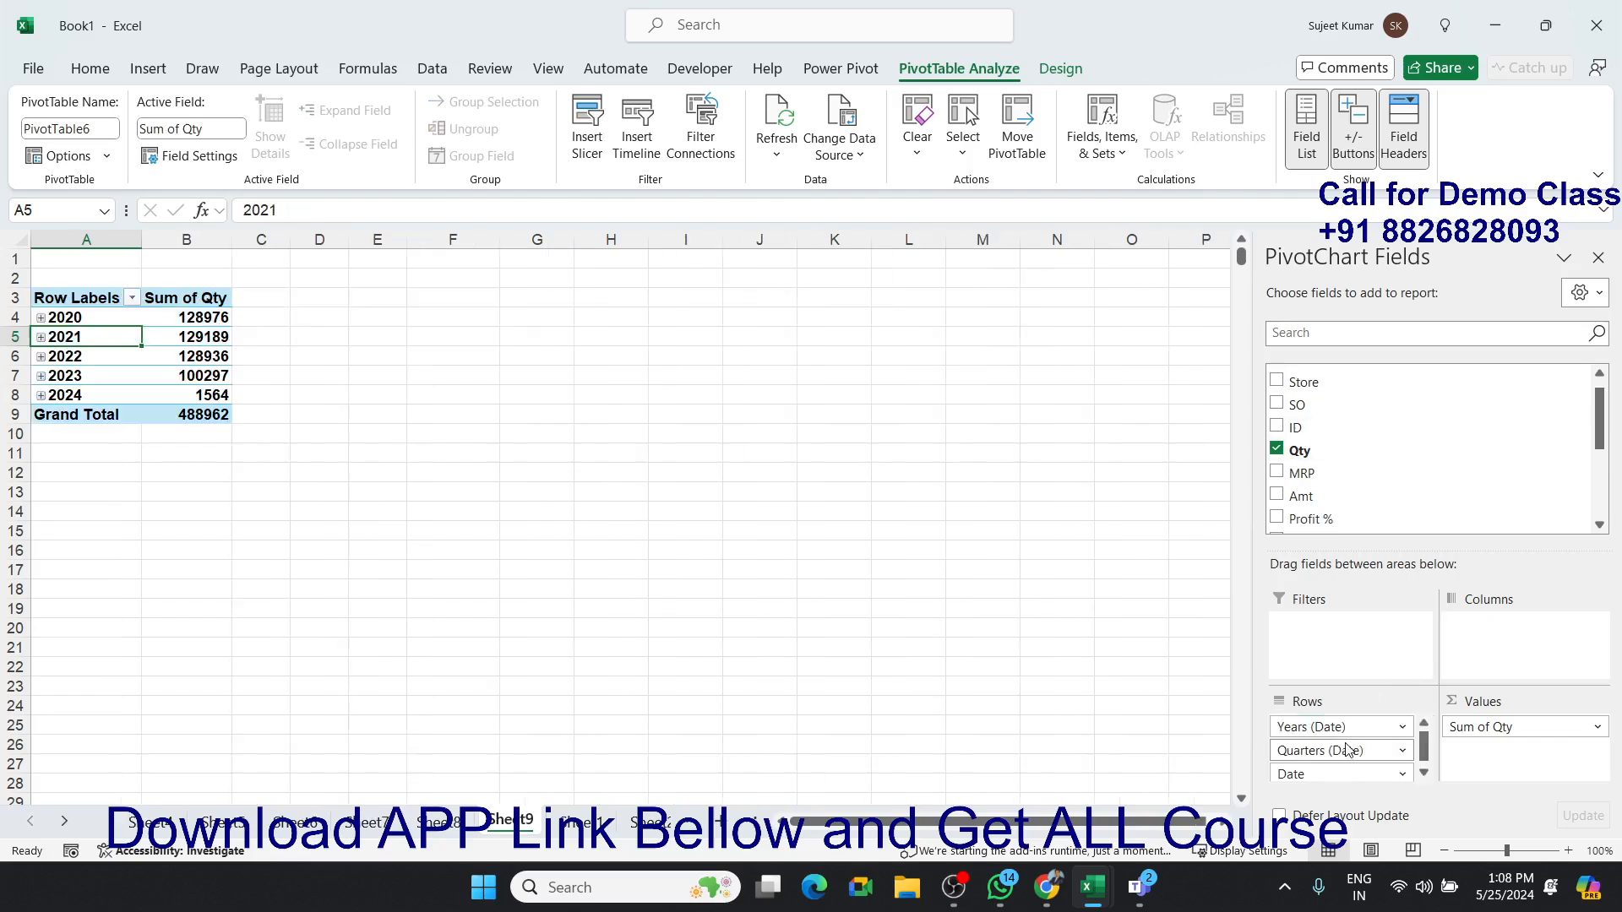
Regroup the date row labels by days only, deselecting quarters and years.
right_click(103, 339)
click(247, 618)
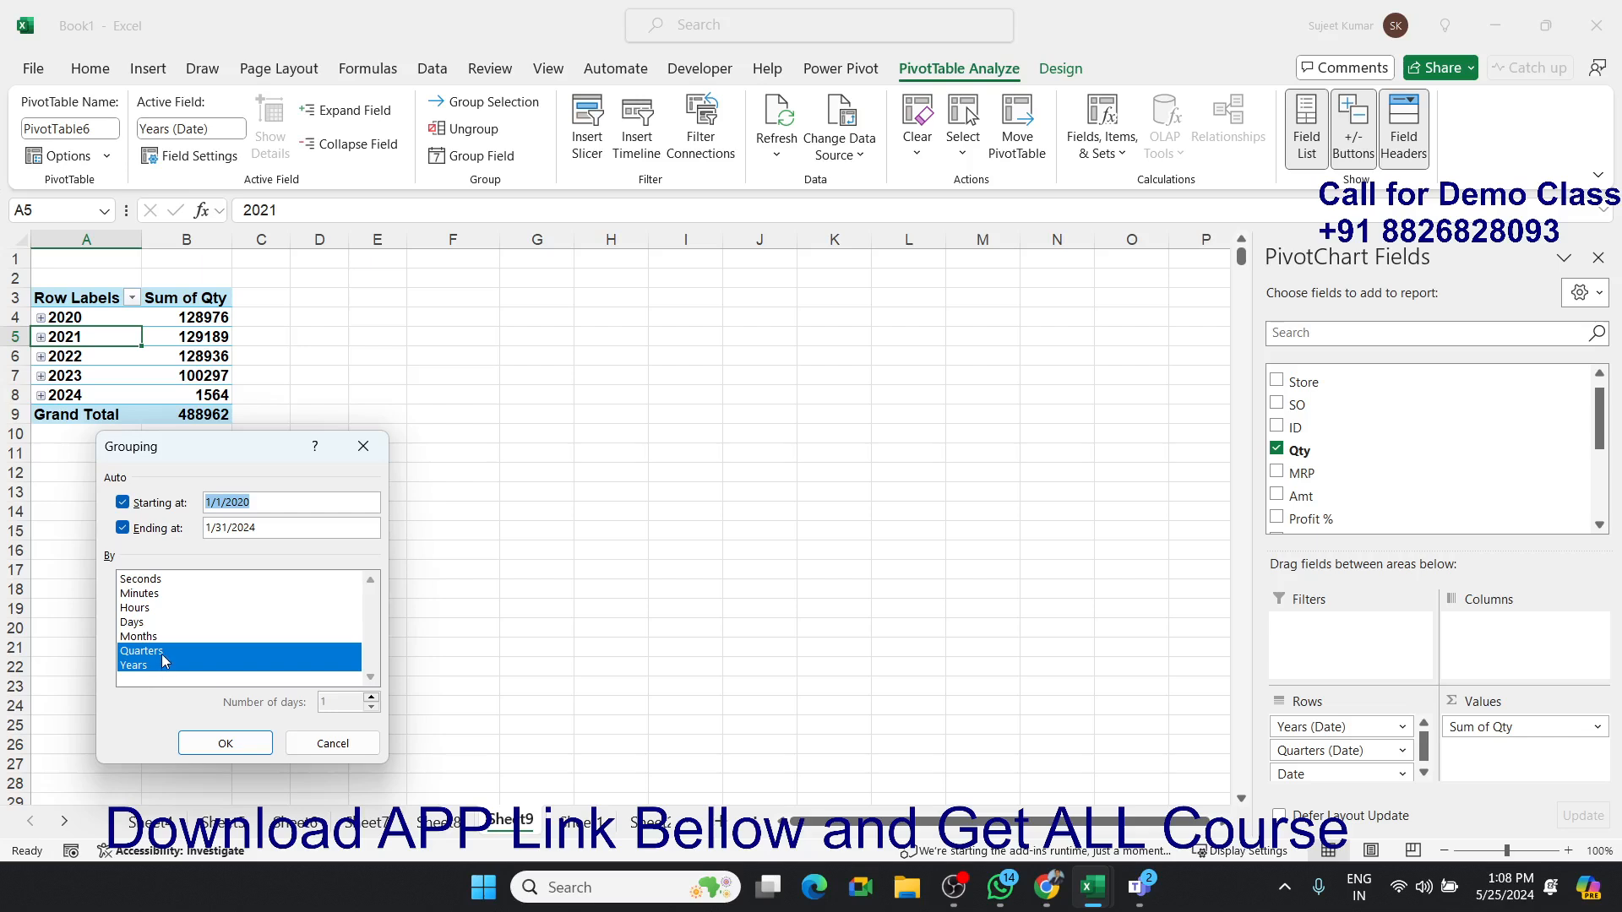
click(165, 664)
click(159, 639)
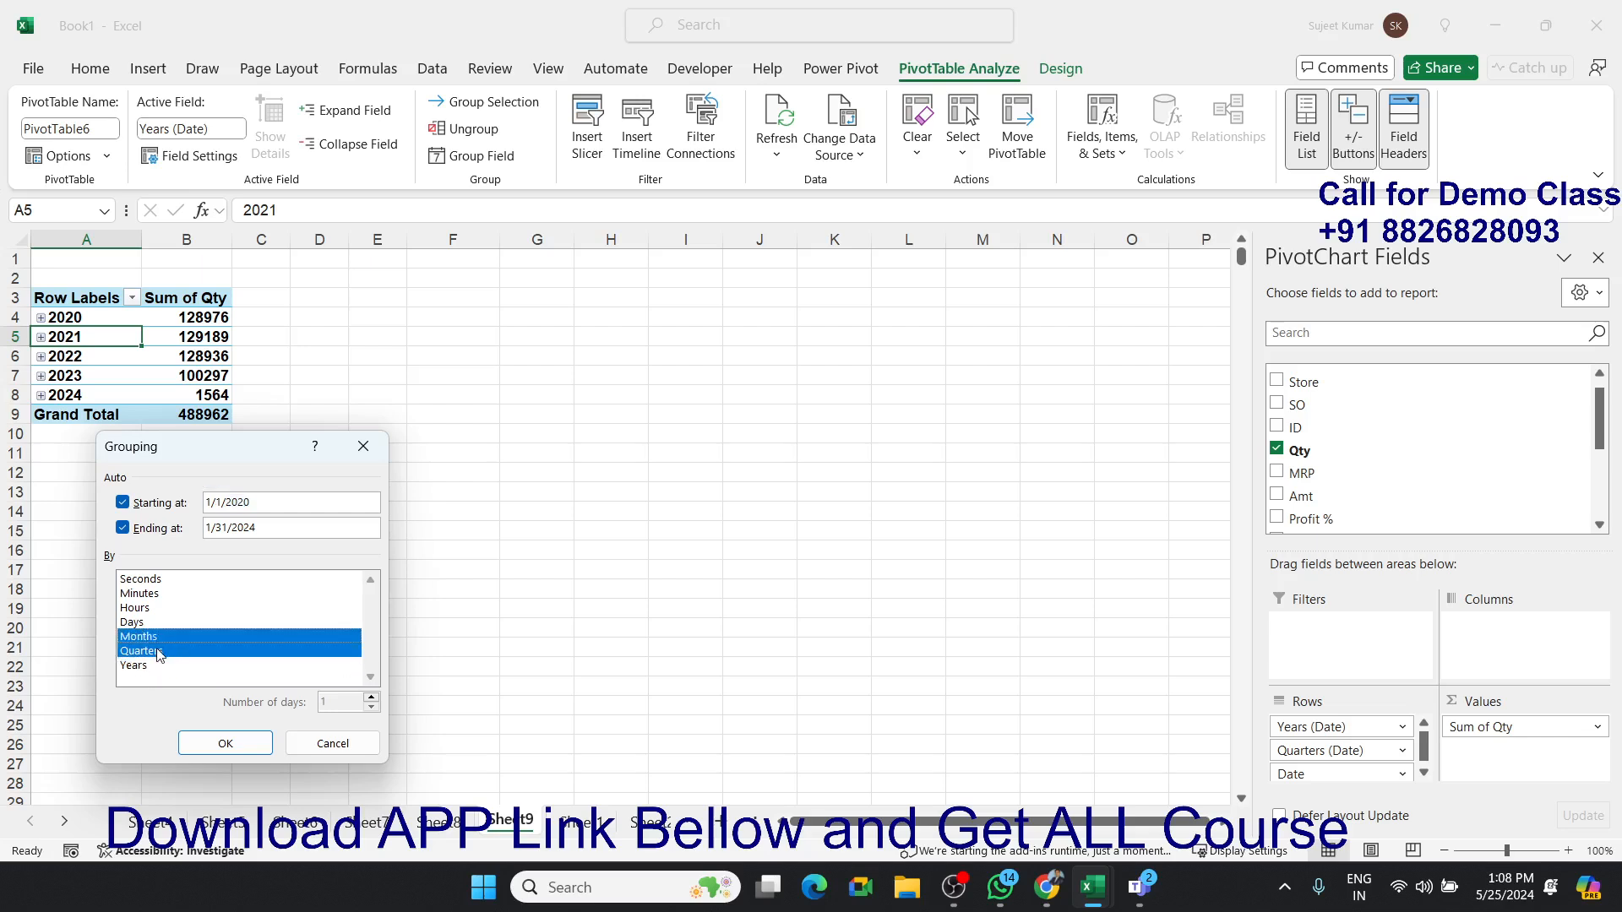
click(161, 638)
click(162, 624)
click(165, 652)
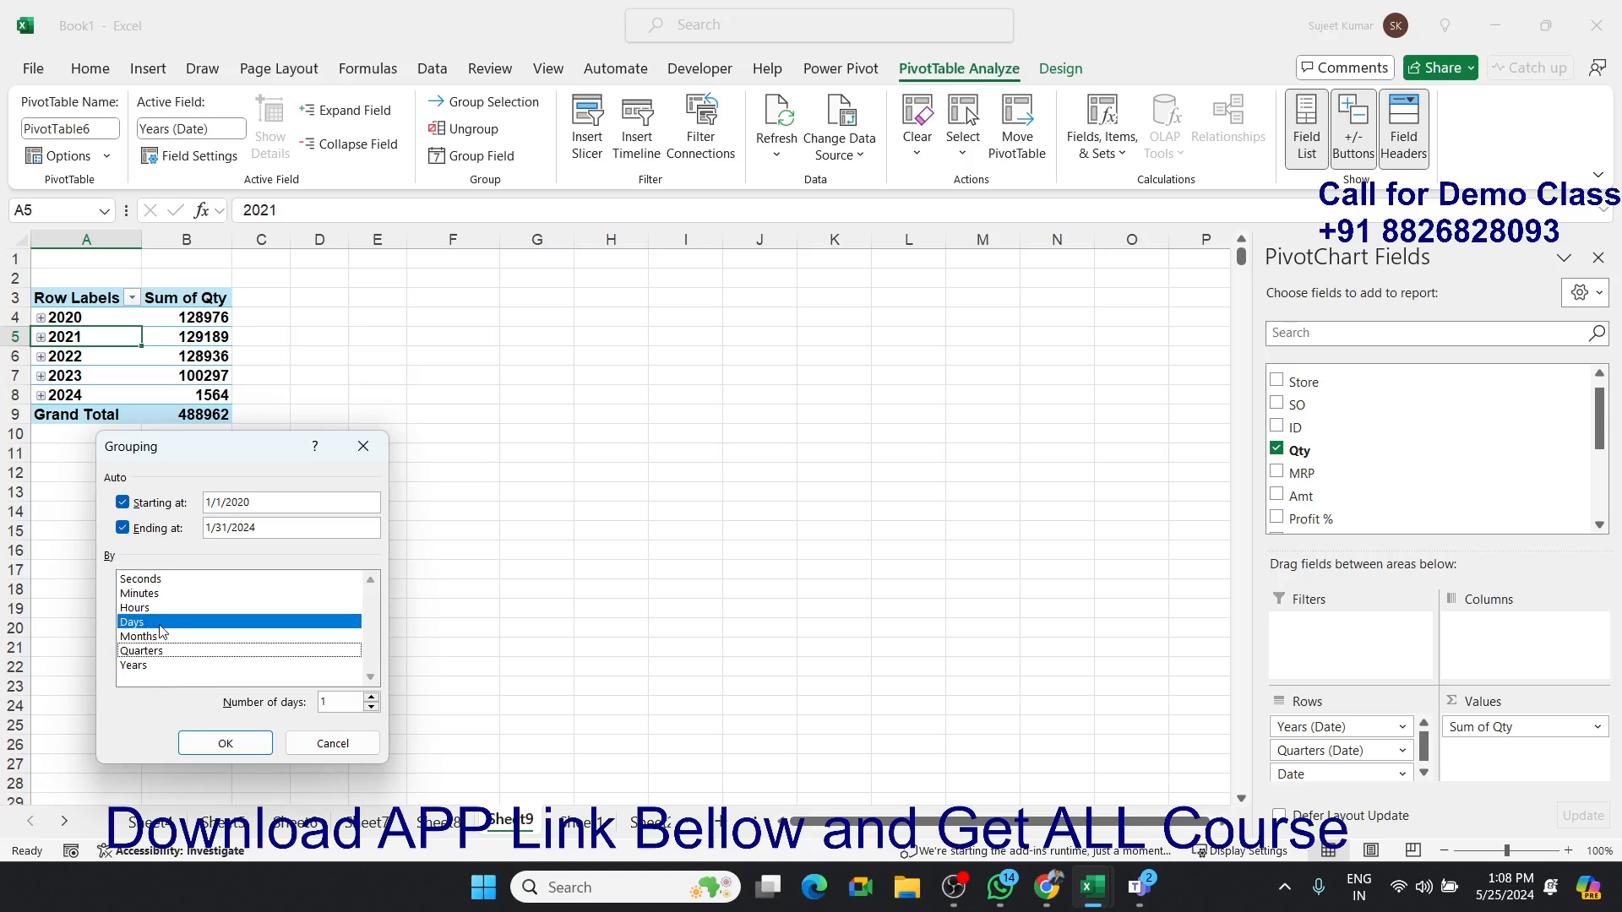
double_click(159, 625)
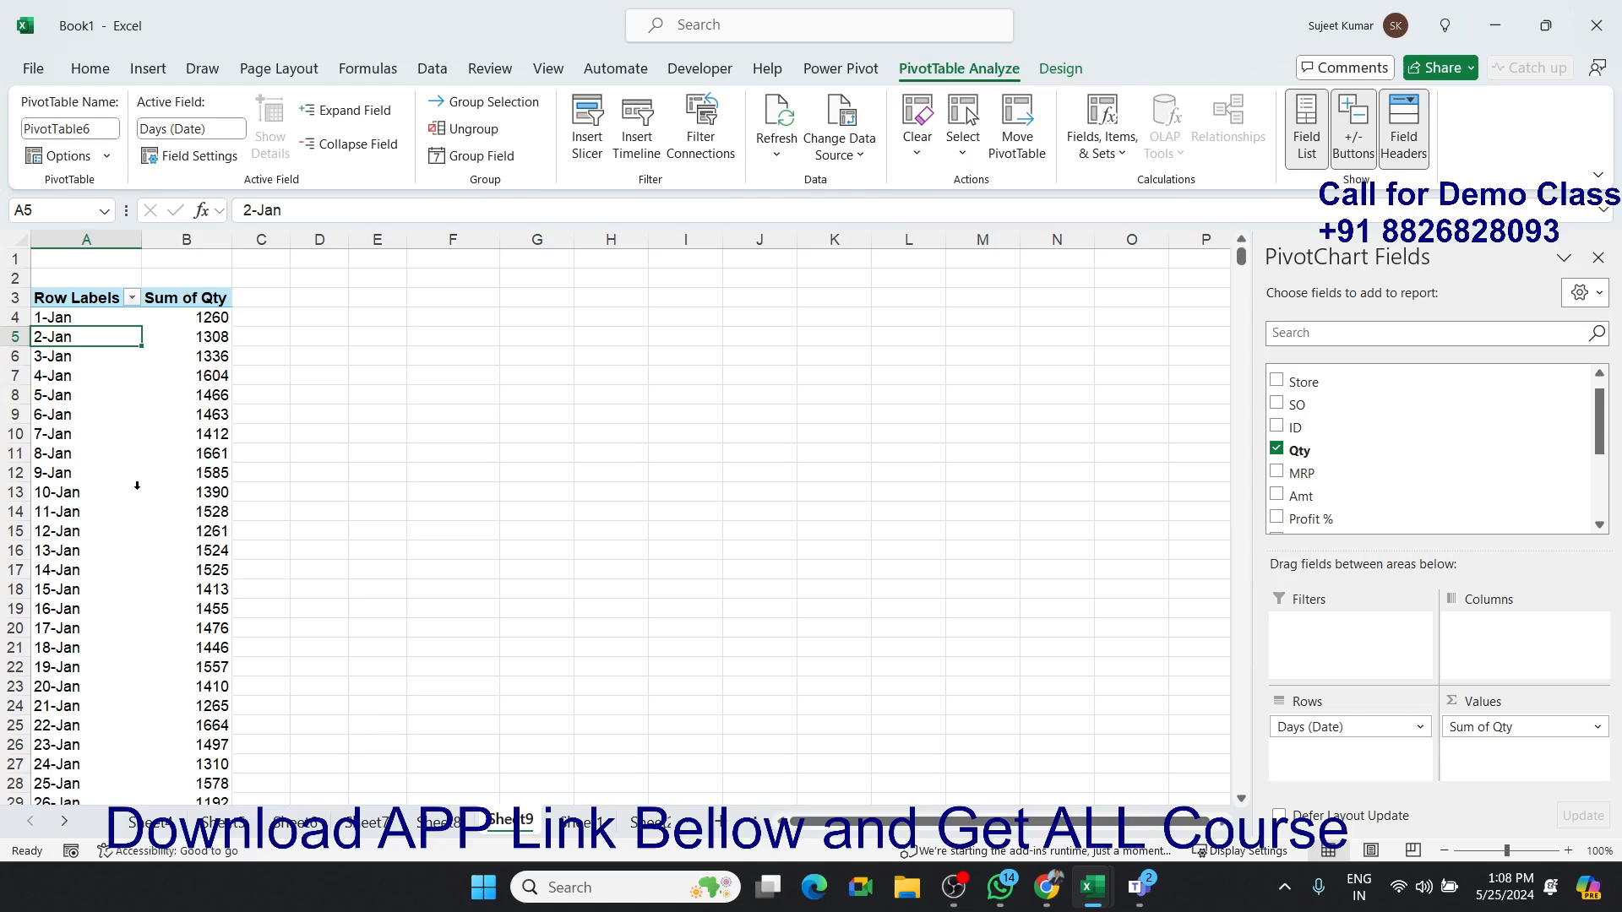
Group the daily row labels into 15-day intervals and review the resulting date ranges down to the grand total.
click(87, 452)
right_click(87, 453)
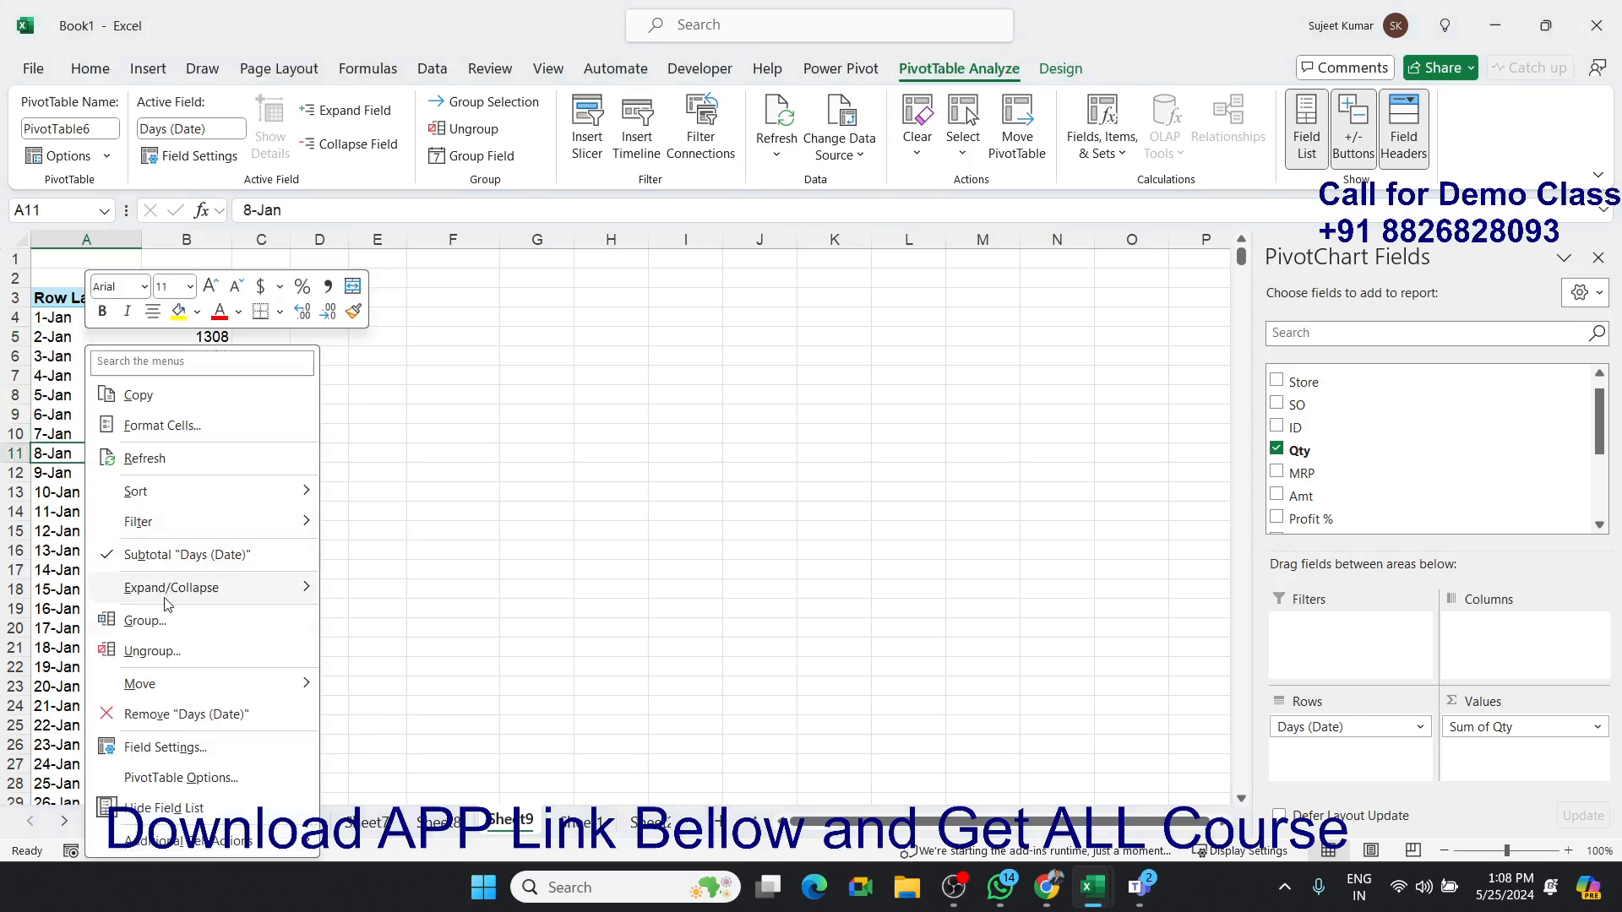
click(145, 621)
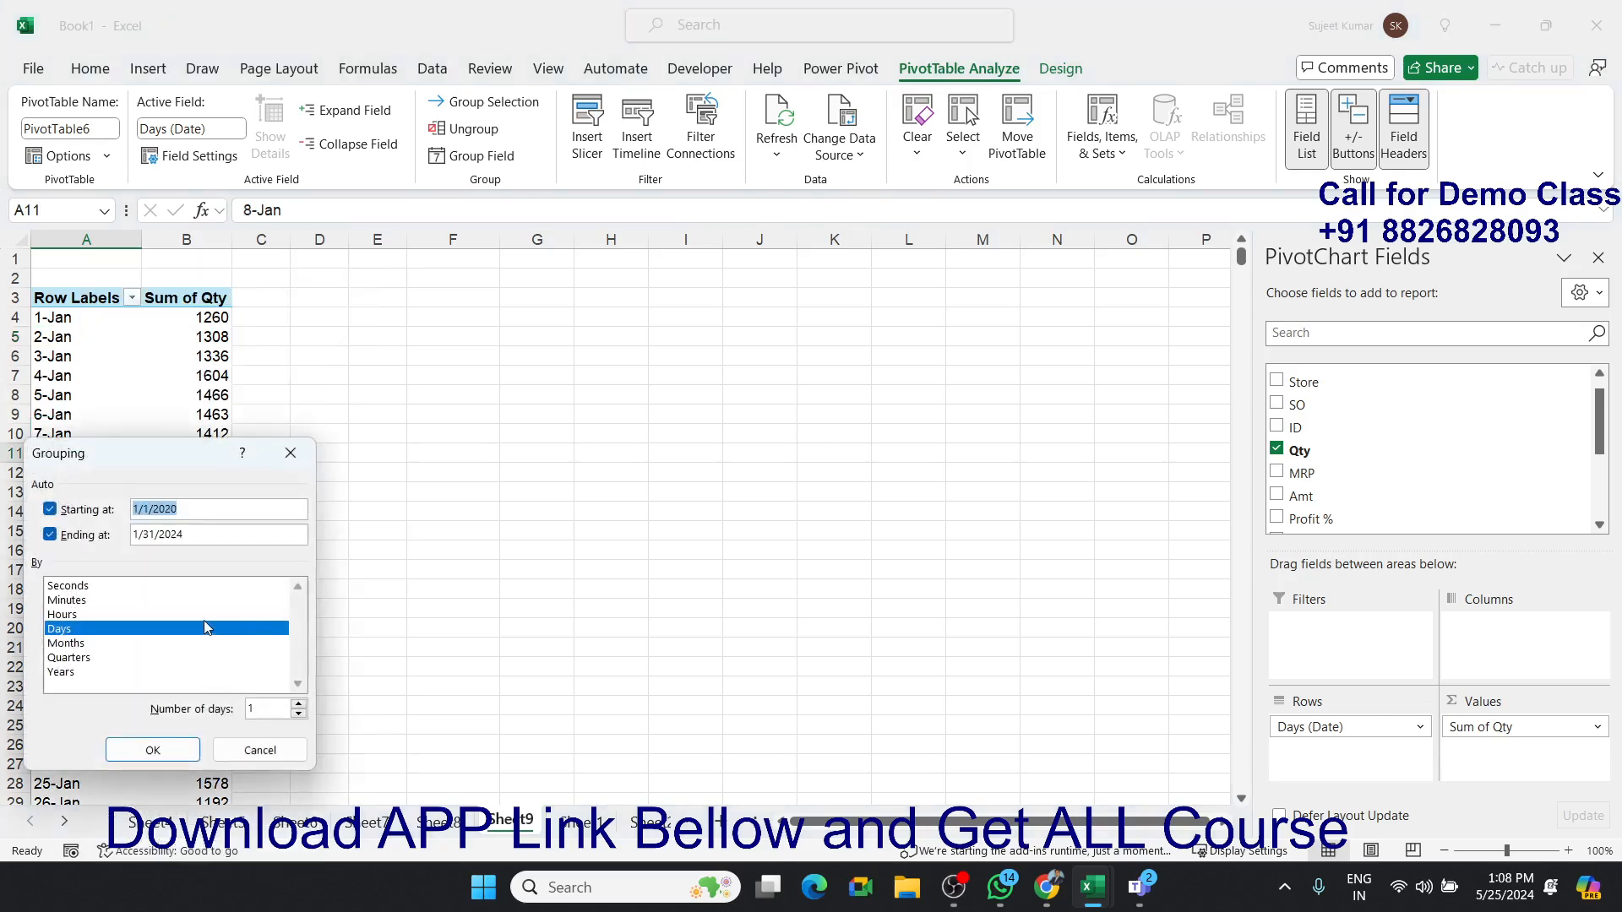
click(263, 709)
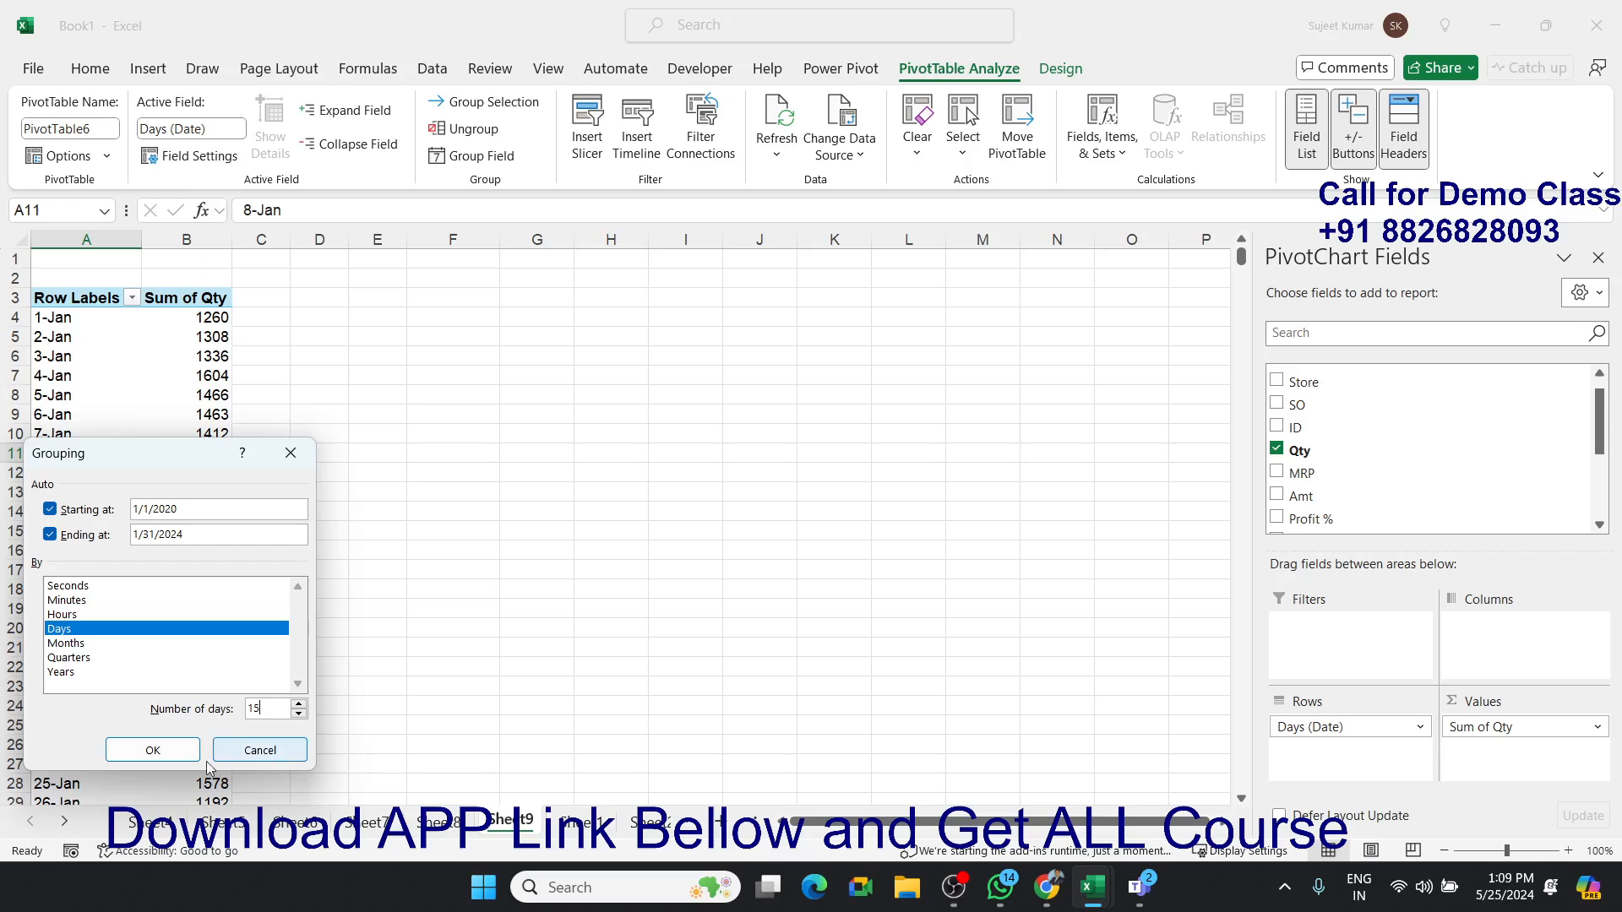
click(173, 752)
click(250, 492)
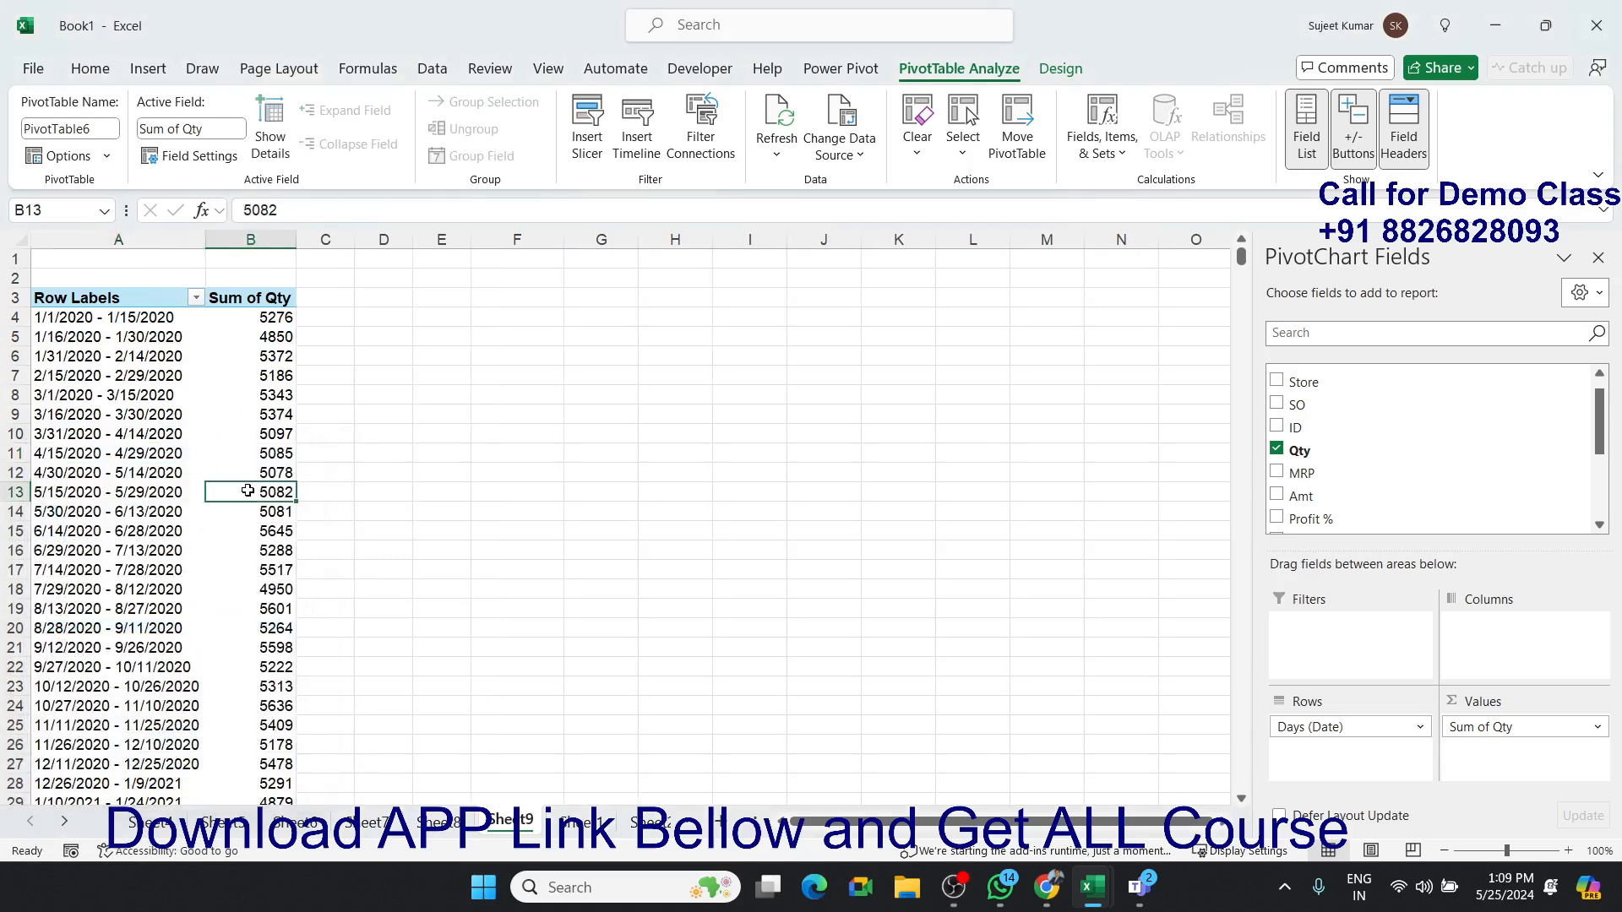
scroll(252, 499, down, 11)
scroll(253, 505, up, 1)
scroll(253, 504, down, 20)
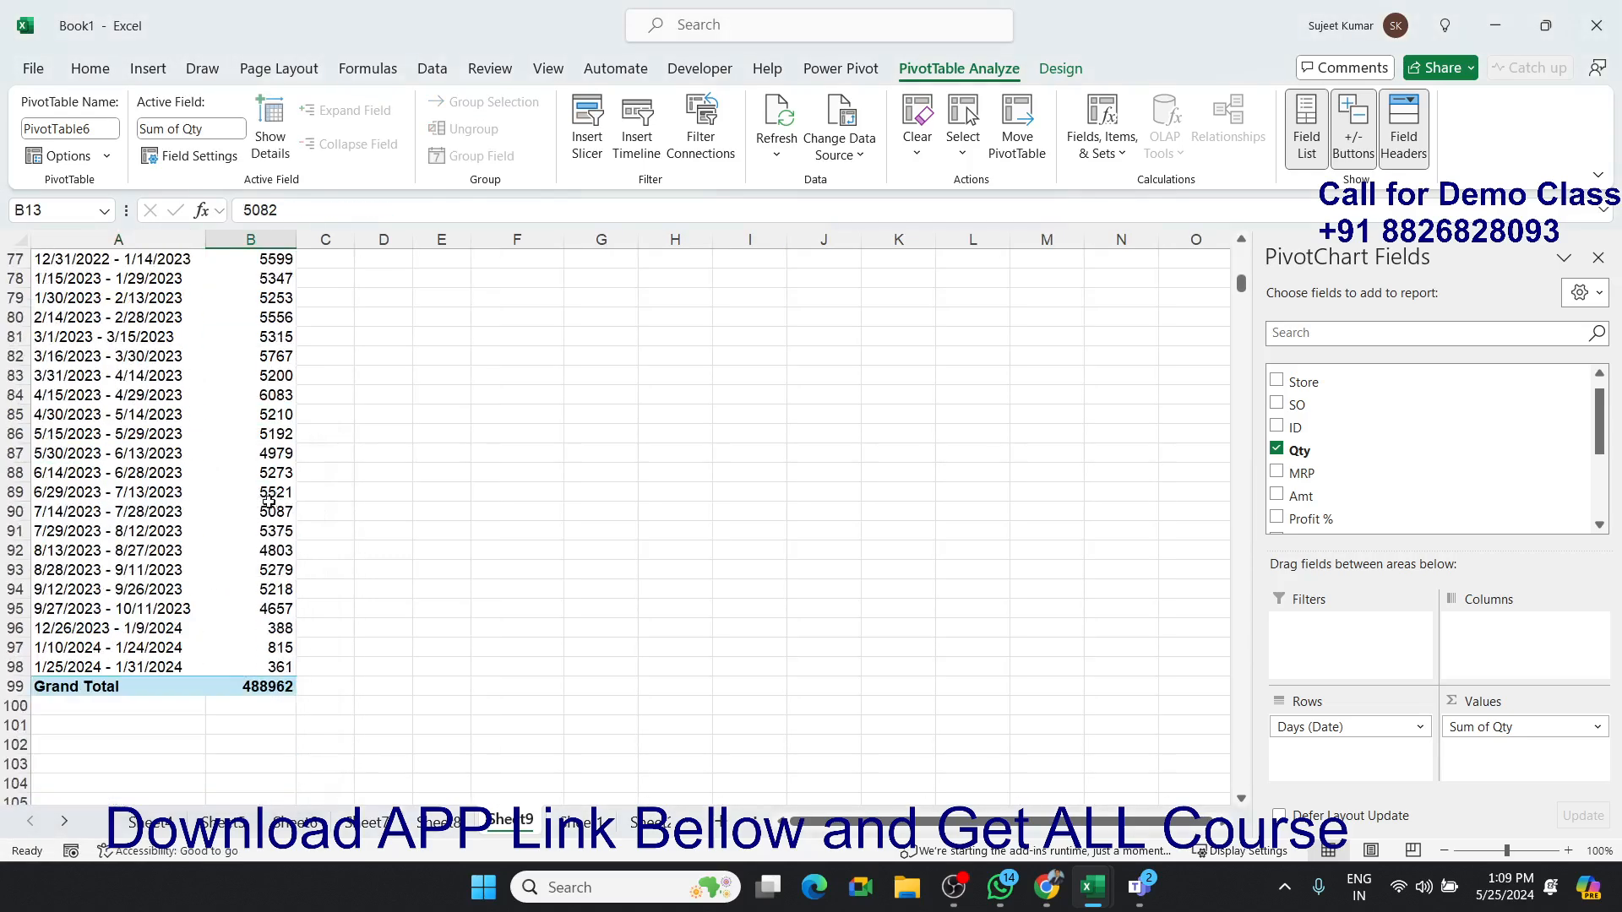
scroll(275, 496, up, 20)
scroll(283, 493, up, 10)
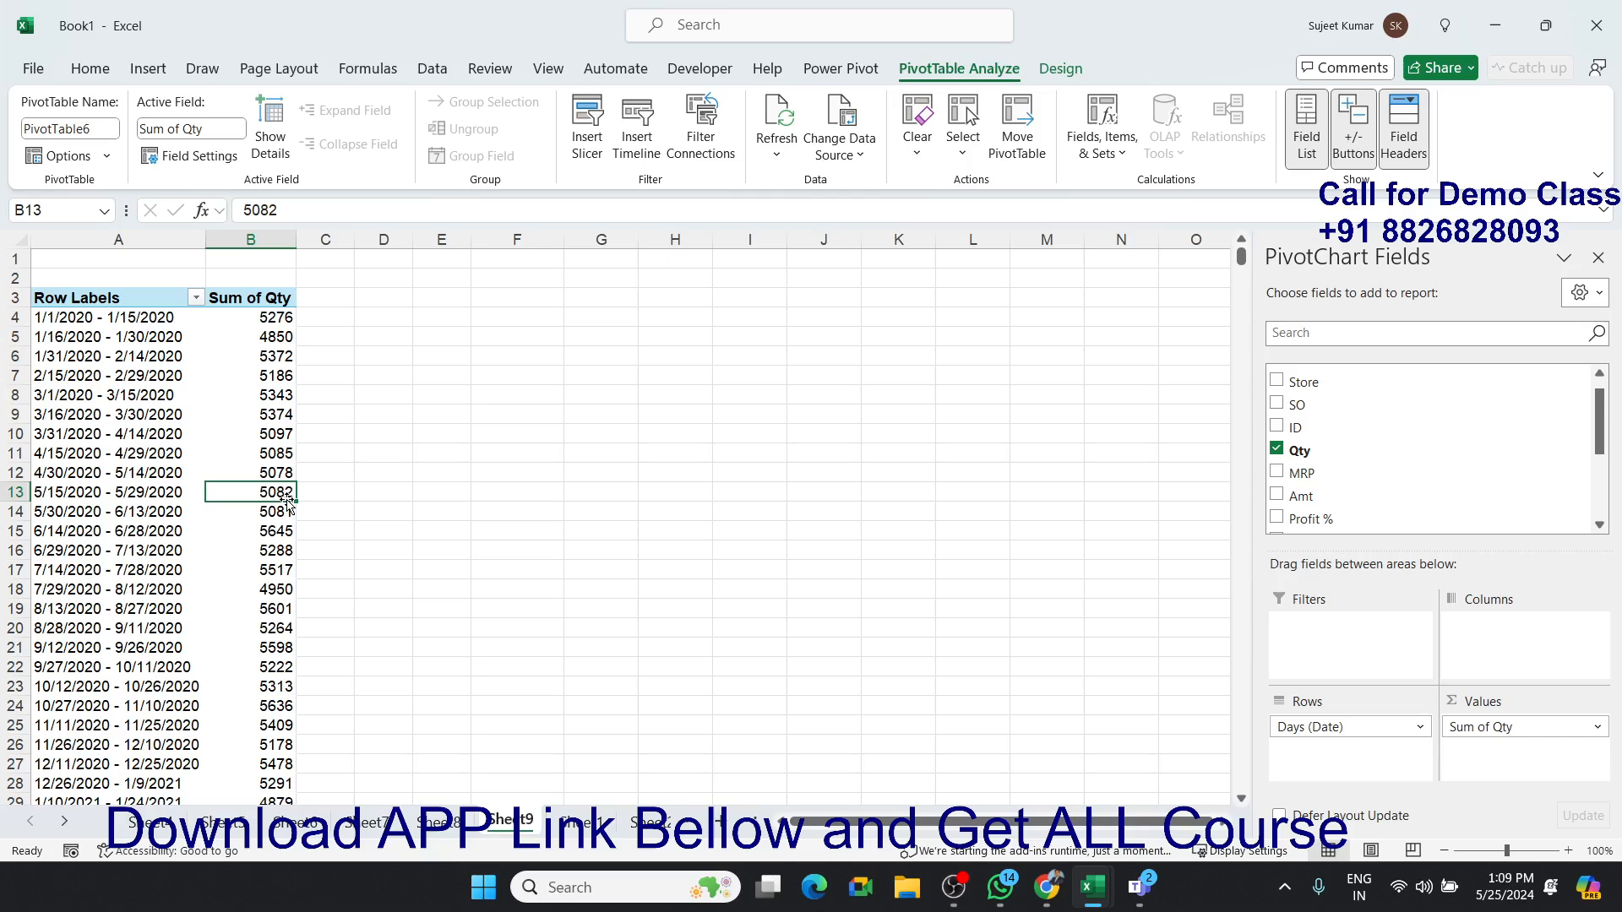
Start saving the workbook and clear the suggested file name.
key(ctrl+s)
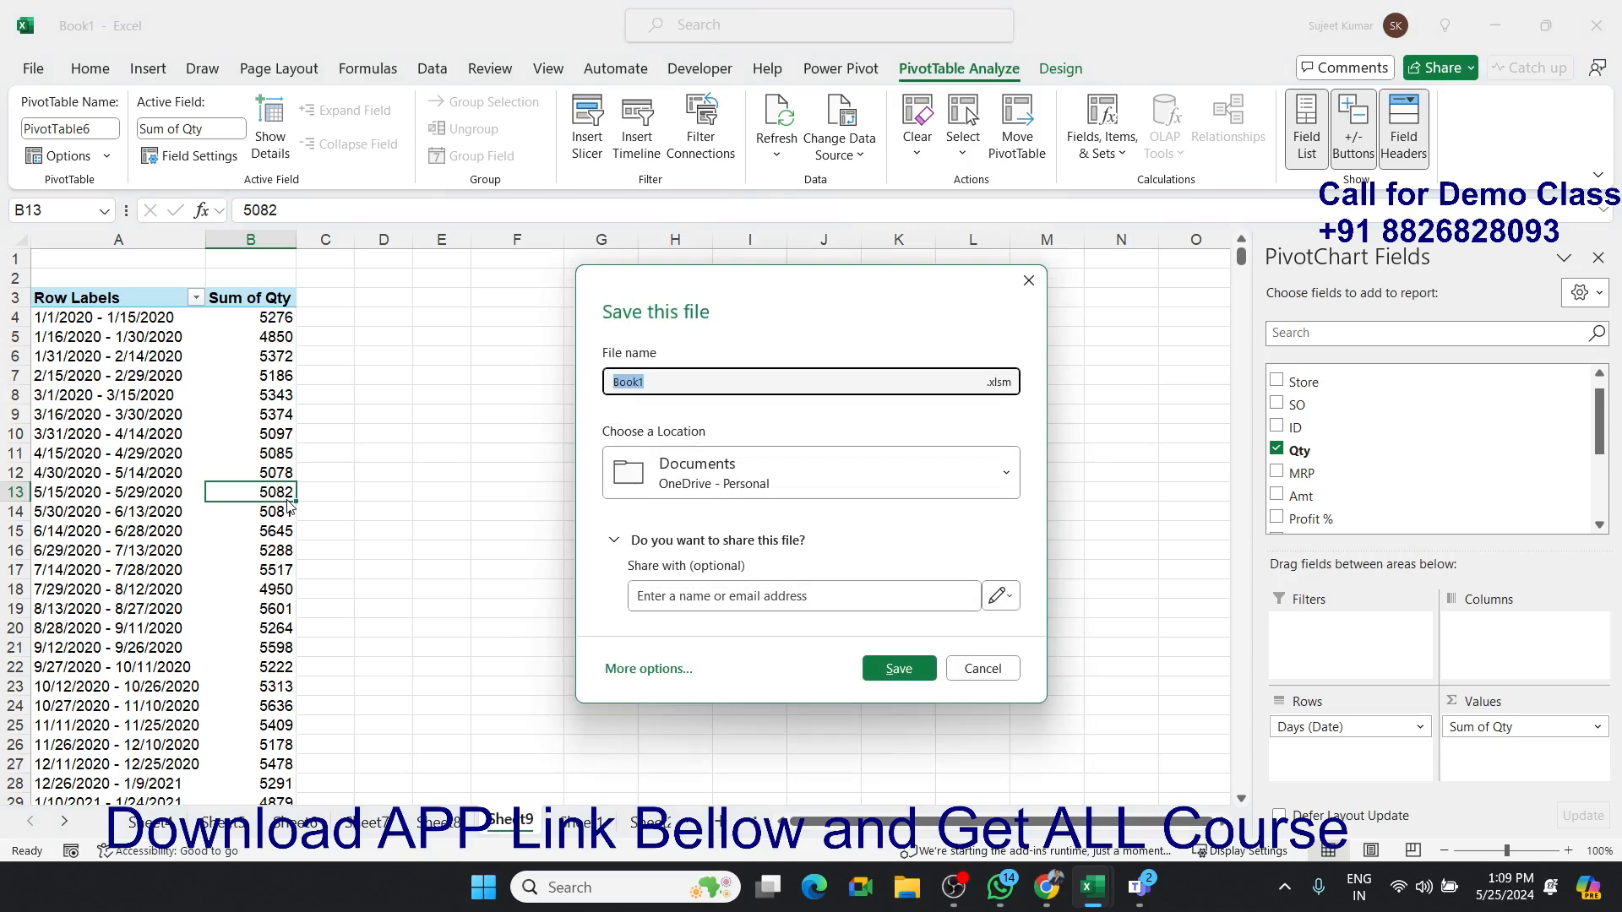
text(s)
key(BackSpace)
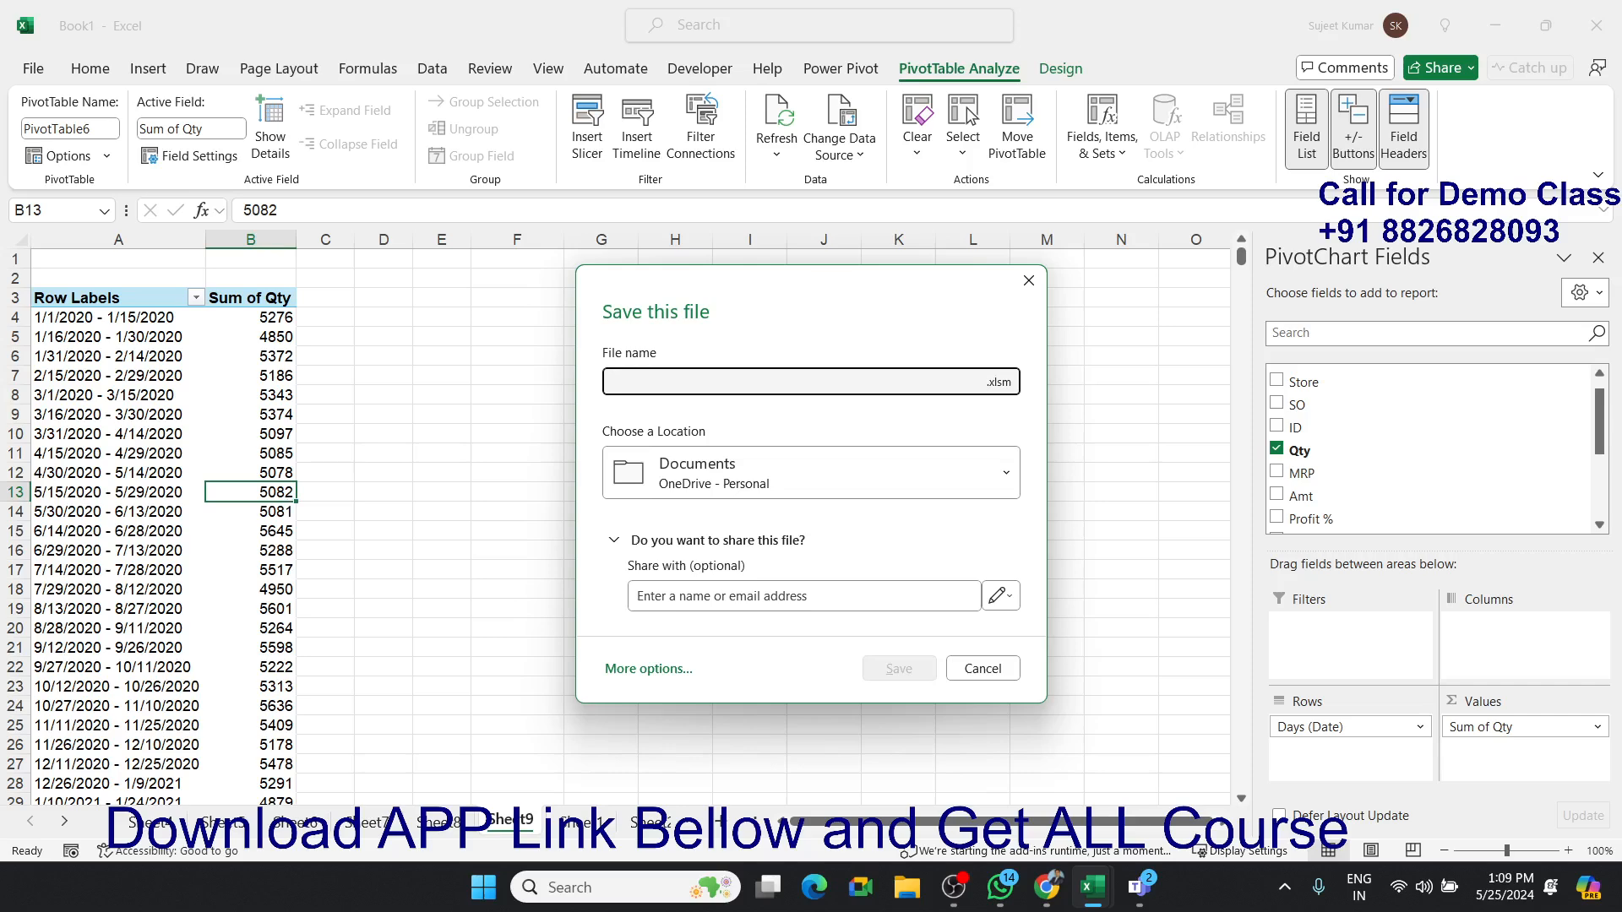